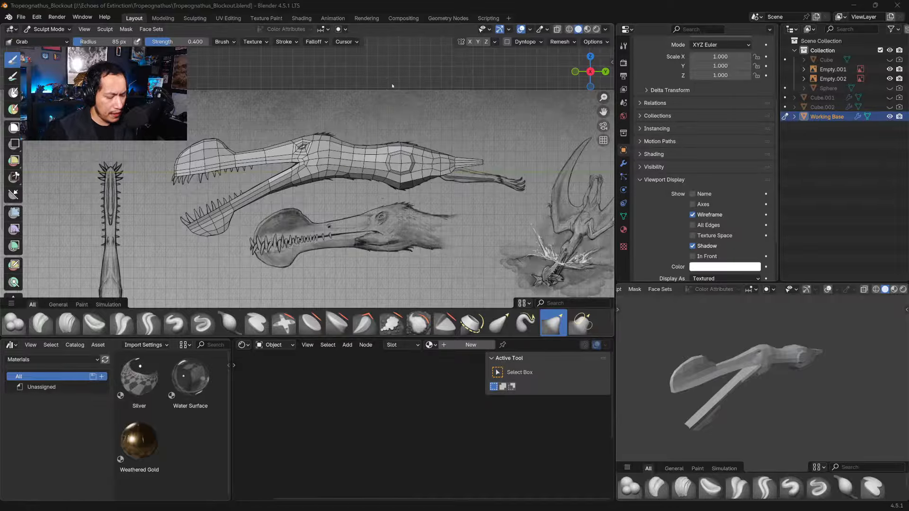
Step: Grab the front of the lower jaw and its crest so the mesh follows the side reference drawing
right_click(388, 108)
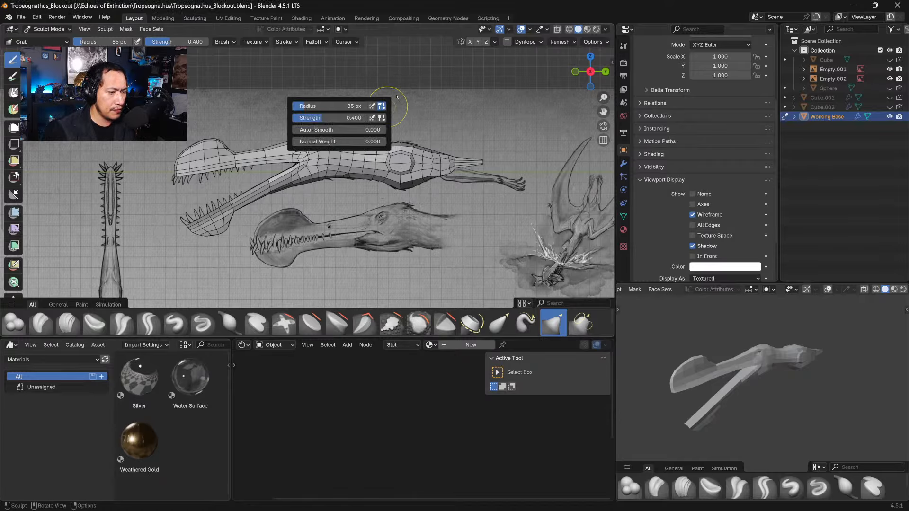
middle_drag(400, 73, 391, 100)
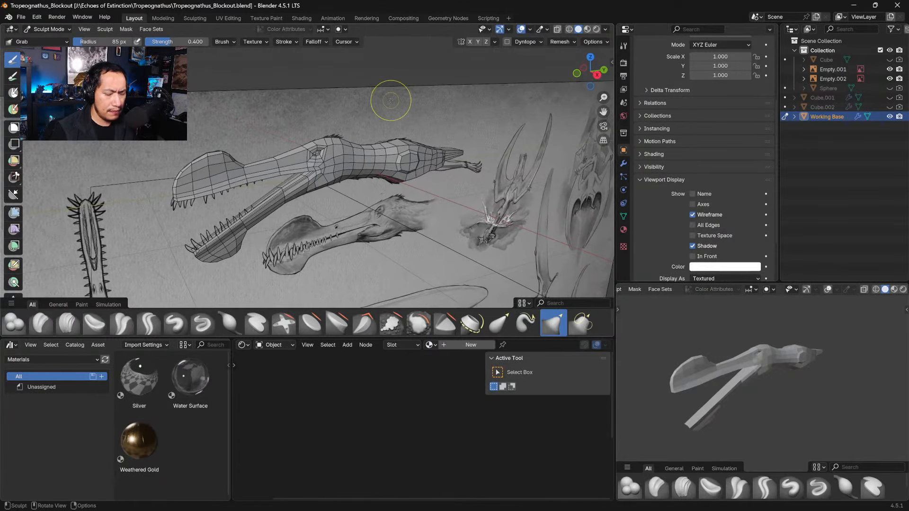
key(KP_3)
ctrl+middle_drag(290, 162, 290, 134)
shift+middle_drag(246, 223, 361, 184)
ctrl+middle_drag(291, 292, 292, 239)
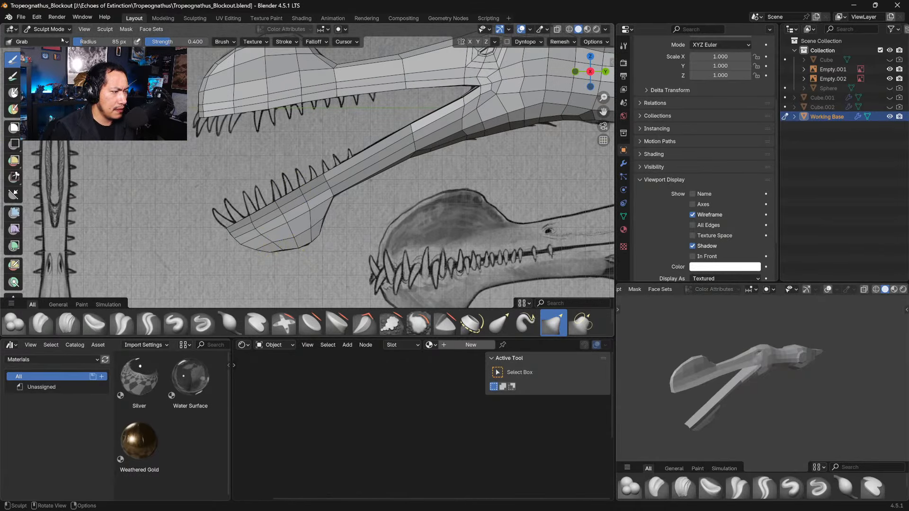
mouse_move(291, 238)
mouse_down()
mouse_move(309, 244)
mouse_move(252, 245)
mouse_up()
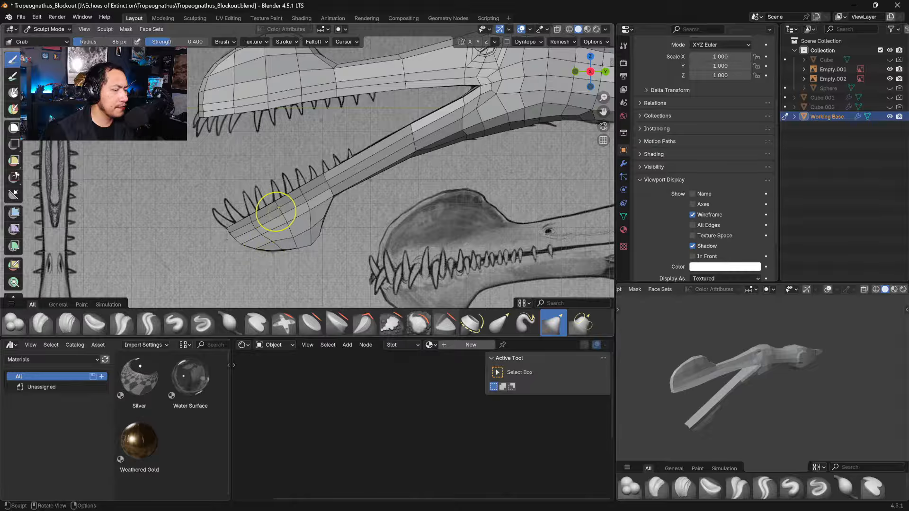
alt+middle_drag(395, 225, 280, 240)
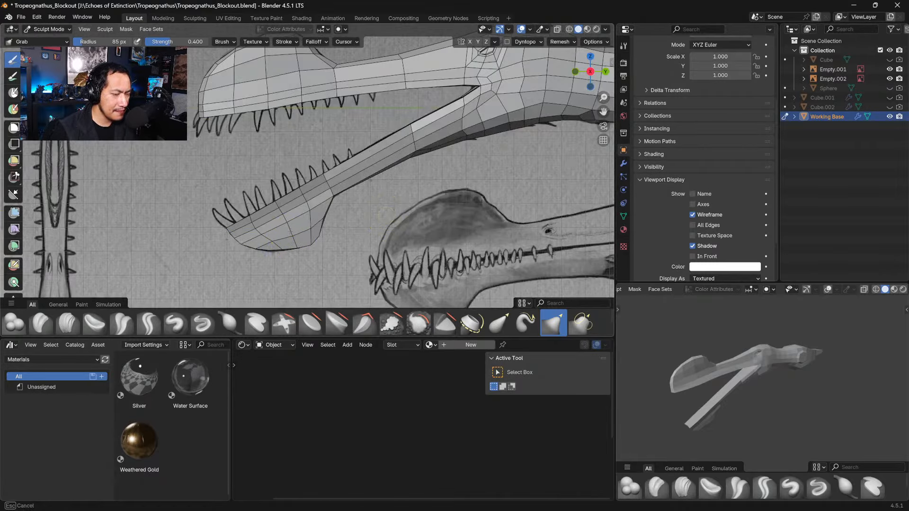
mouse_move(280, 239)
mouse_down()
mouse_move(303, 240)
mouse_move(307, 209)
mouse_move(323, 209)
mouse_up()
Step: Reshape the lower jaw's underside behind the crest with short Grab strokes, fitting it to the side reference
shift+middle_drag(411, 197, 329, 244)
drag(343, 193, 337, 200)
drag(335, 199, 333, 200)
drag(333, 199, 325, 177)
drag(325, 178, 326, 176)
drag(331, 202, 333, 199)
drag(331, 204, 328, 175)
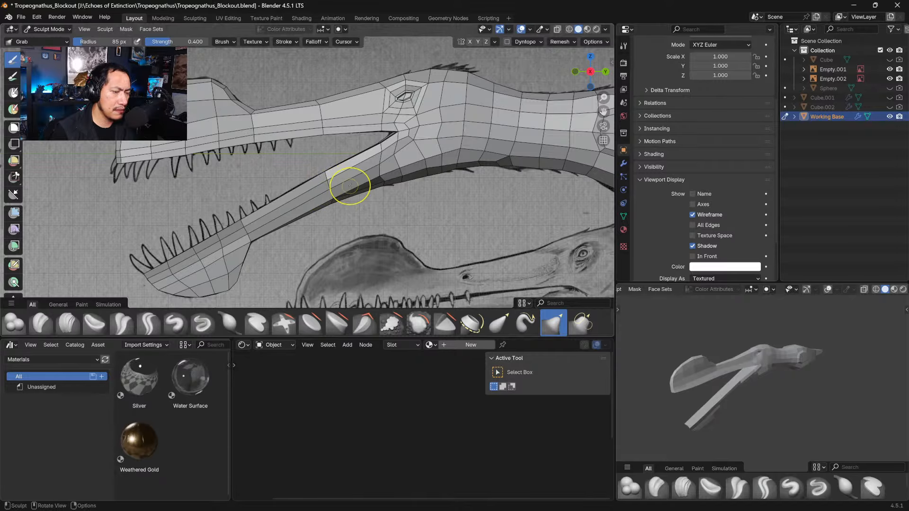
Step: Reduce the Grab brush radius to 54 px and adjust the mesh around the eye and jaw corner to the side reference
mouse_move(383, 188)
ctrl+middle_down()
mouse_move(404, 223)
mouse_move(331, 207)
ctrl+middle_up()
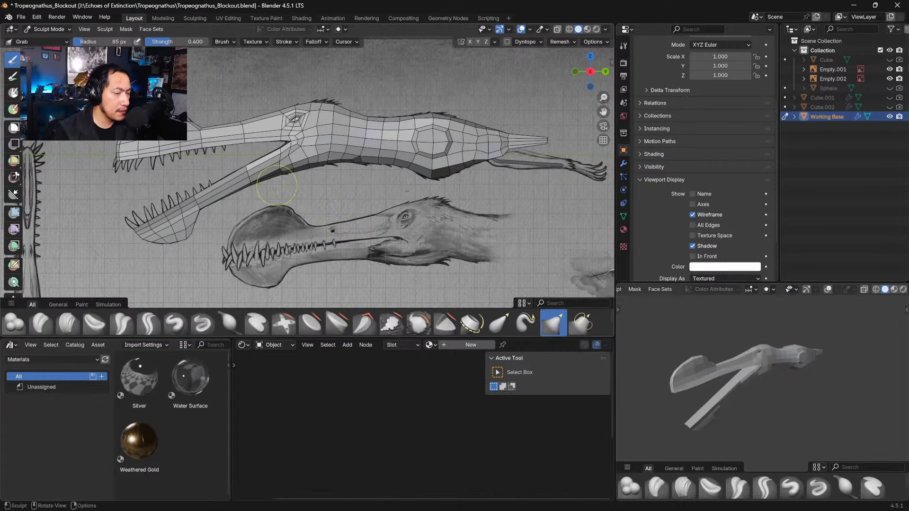
mouse_move(313, 158)
ctrl+middle_down()
mouse_move(318, 184)
mouse_move(315, 152)
mouse_move(331, 179)
mouse_move(323, 140)
ctrl+middle_up()
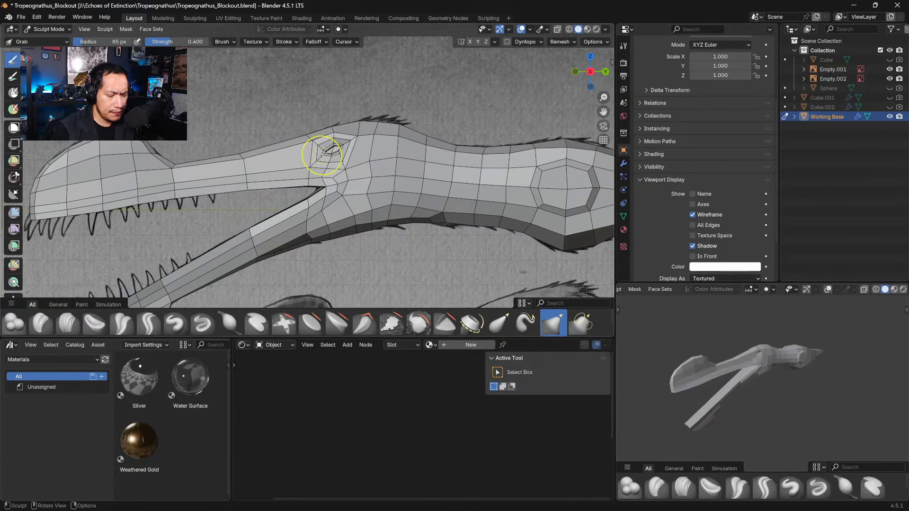
key(bracketleft)
key(bracketleft)
key(bracketleft)
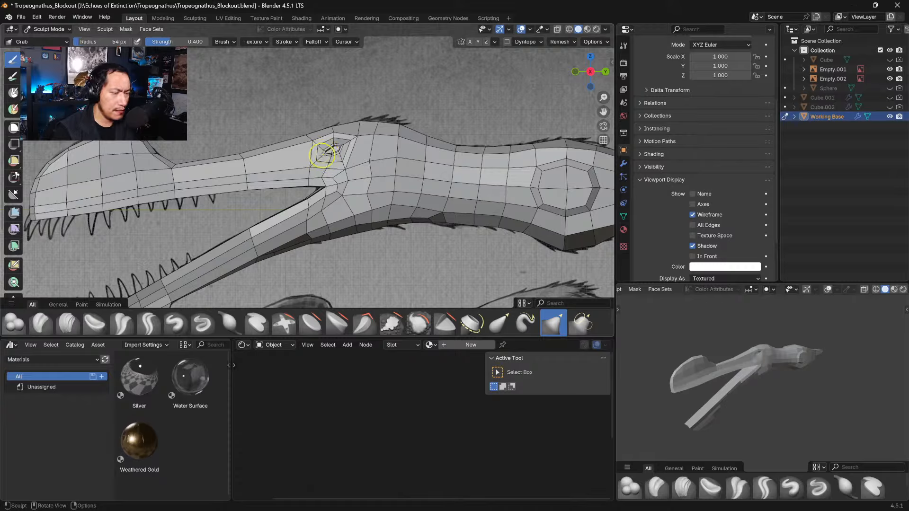
key(bracketleft)
mouse_move(335, 146)
mouse_down()
mouse_move(327, 177)
mouse_move(338, 190)
mouse_move(305, 203)
mouse_up()
drag(305, 202, 308, 218)
drag(306, 201, 303, 205)
Step: Nudge the mesh just behind the eye from a slightly angled view, then return to the side view
mouse_move(297, 215)
middle_down()
mouse_move(374, 213)
mouse_move(408, 199)
mouse_move(366, 136)
middle_up()
drag(366, 136, 362, 143)
middle_drag(362, 144, 337, 170)
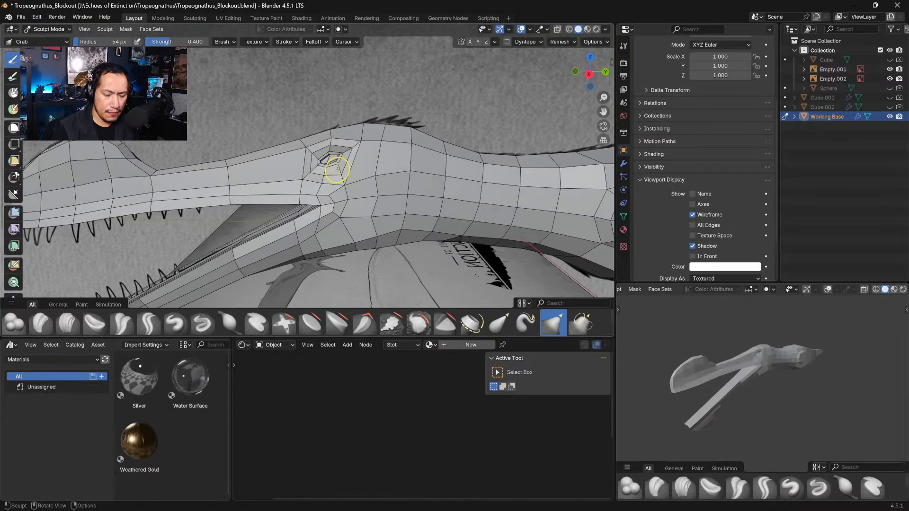
key(KP_3)
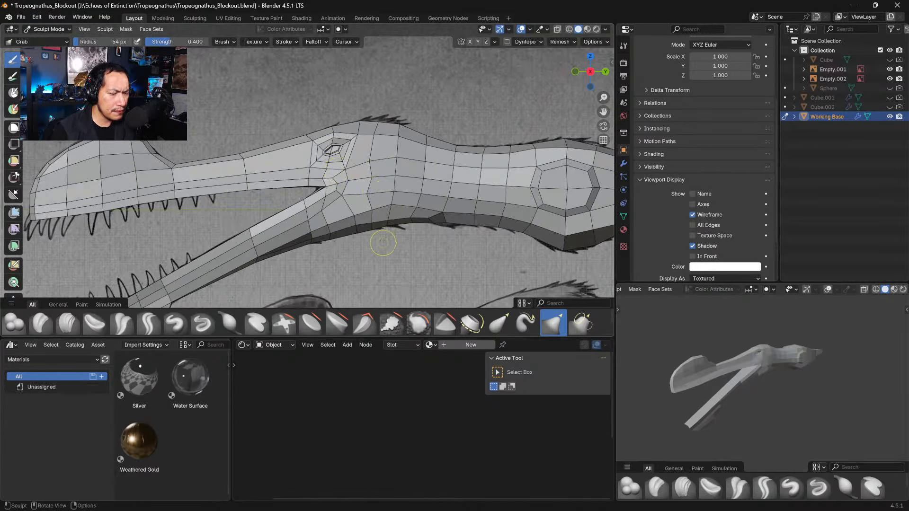
Step: Pull the throat and rear lower jaw mesh into place with Grab strokes while viewing the model from below
middle_drag(383, 243, 355, 127)
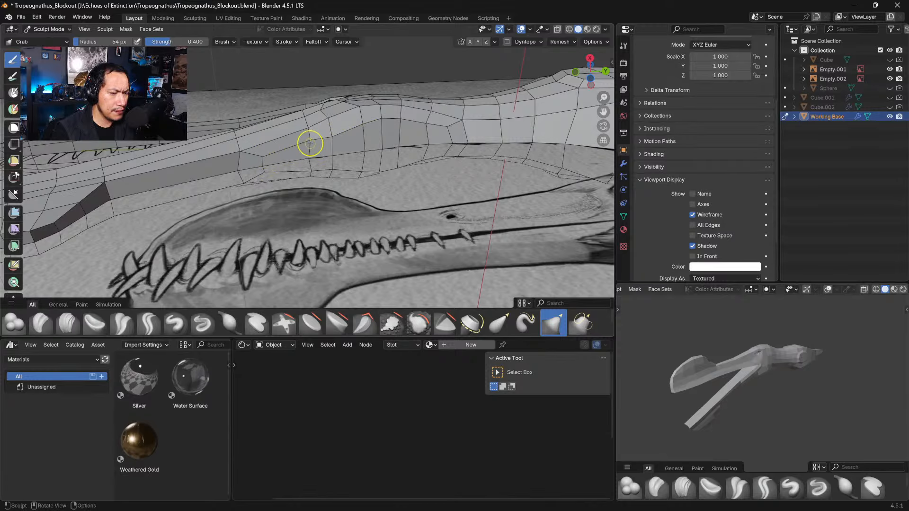
drag(313, 144, 360, 113)
mouse_move(333, 120)
mouse_down()
mouse_move(324, 126)
mouse_move(362, 115)
mouse_up()
drag(380, 108, 401, 105)
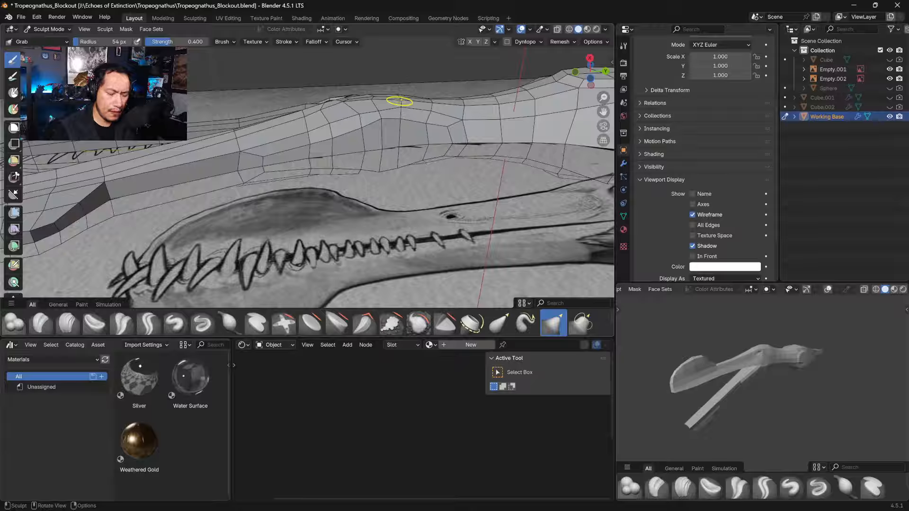
Step: Increase the Grab brush radius to 151 px and adjust the outline of the throat's underside
key(bracketright)
key(bracketright)
key(bracketright)
key(bracketright)
key(bracketright)
key(bracketright)
key(bracketright)
key(bracketright)
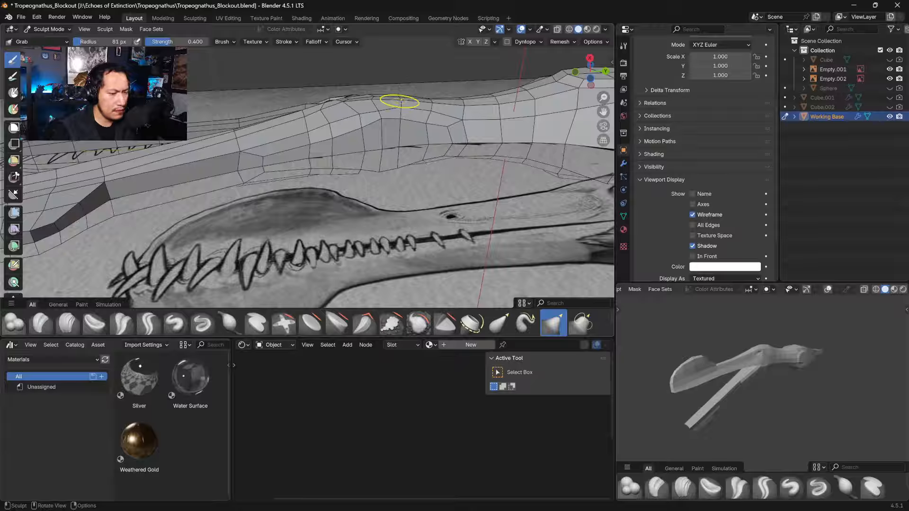
key(bracketright)
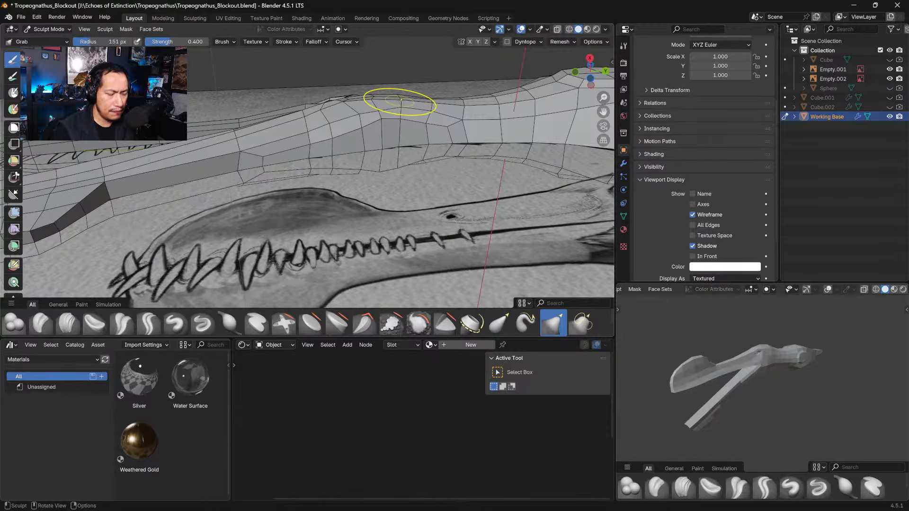
mouse_move(402, 100)
middle_down()
mouse_move(395, 159)
mouse_move(381, 86)
middle_up()
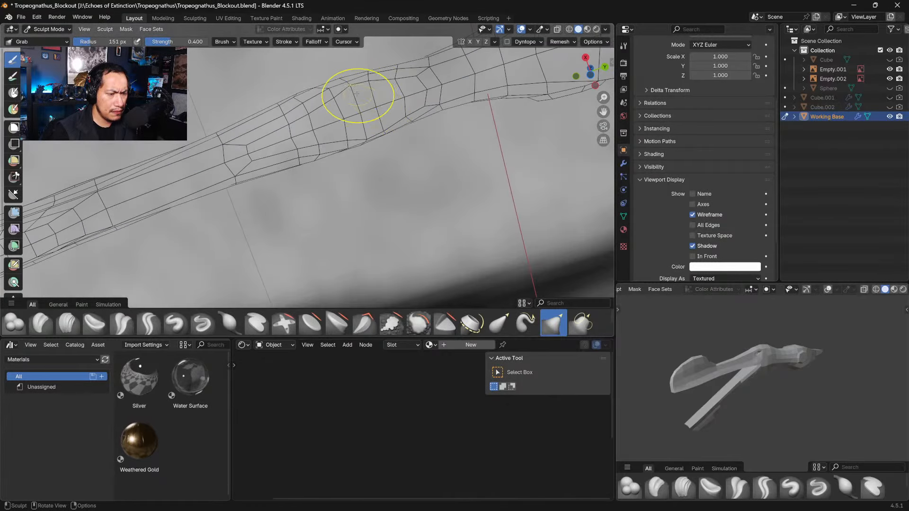
mouse_move(353, 89)
mouse_down()
mouse_move(363, 93)
mouse_move(422, 66)
mouse_move(355, 92)
mouse_up()
drag(396, 78, 399, 80)
Step: Refine the broad contours of the head, jaw and neck with small Grab strokes from several angles
mouse_move(407, 116)
middle_down()
mouse_move(415, 95)
mouse_move(430, 142)
middle_up()
mouse_move(342, 230)
mouse_down()
mouse_move(368, 223)
mouse_move(357, 232)
mouse_up()
drag(436, 213, 442, 220)
shift+middle_drag(474, 201, 377, 201)
drag(355, 144, 355, 147)
drag(290, 124, 292, 121)
mouse_move(258, 137)
shift+middle_down()
mouse_move(395, 134)
mouse_move(424, 123)
shift+middle_up()
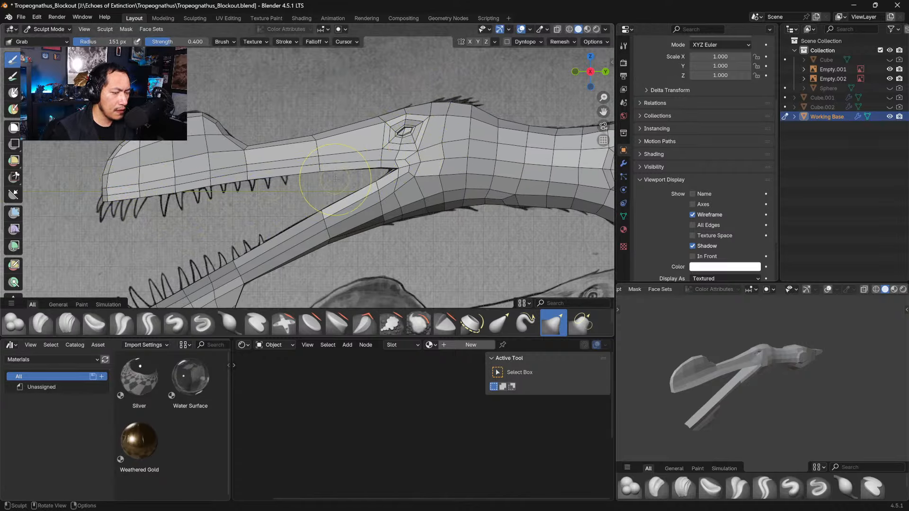
middle_drag(469, 210, 404, 187)
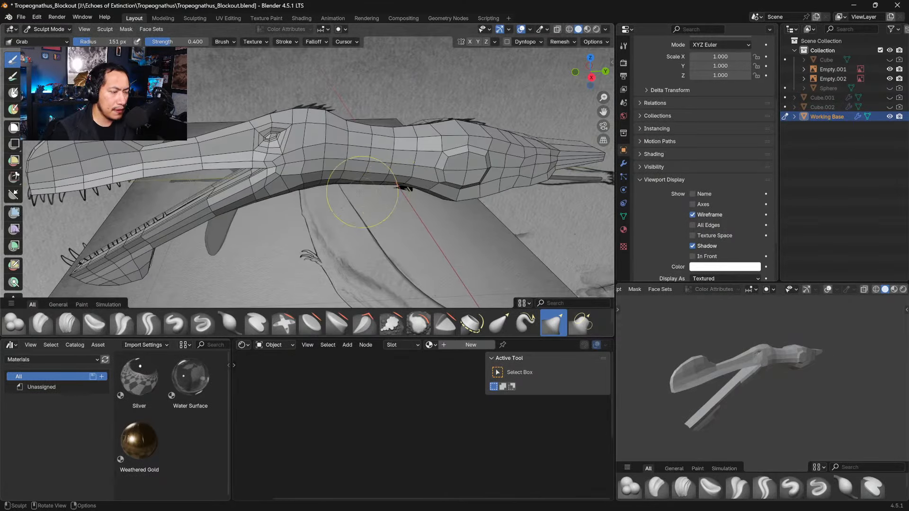
Step: Switch the mesh to Edit Mode with face selection and select the faces inside the octagonal loop on the body's side
click(48, 29)
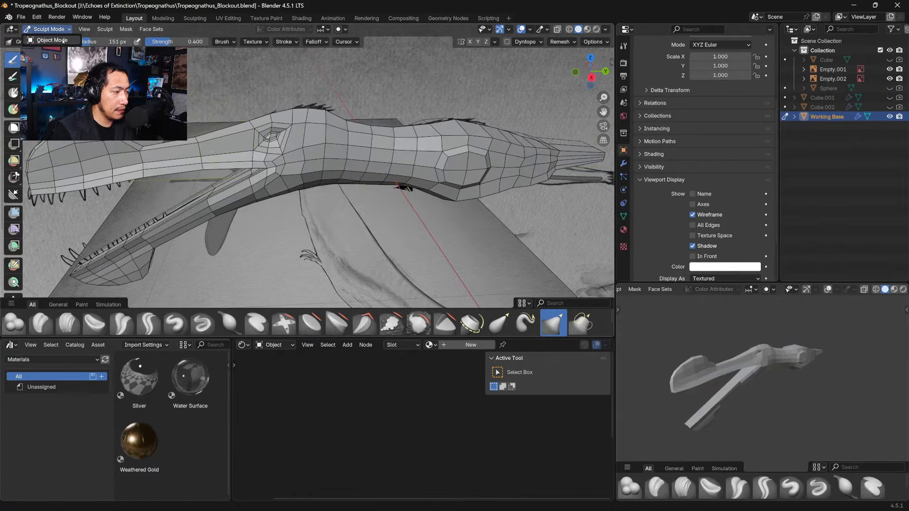
click(51, 49)
scroll(434, 217, down, 2)
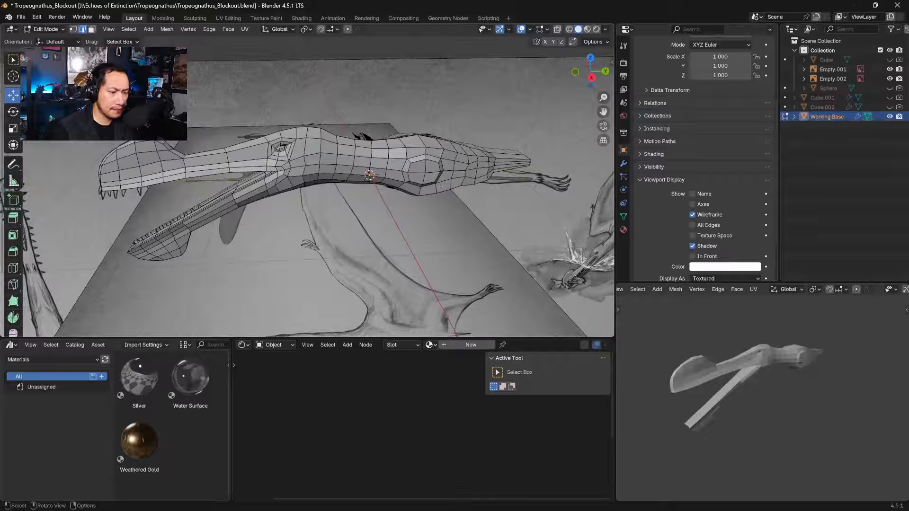
click(427, 194)
click(417, 173)
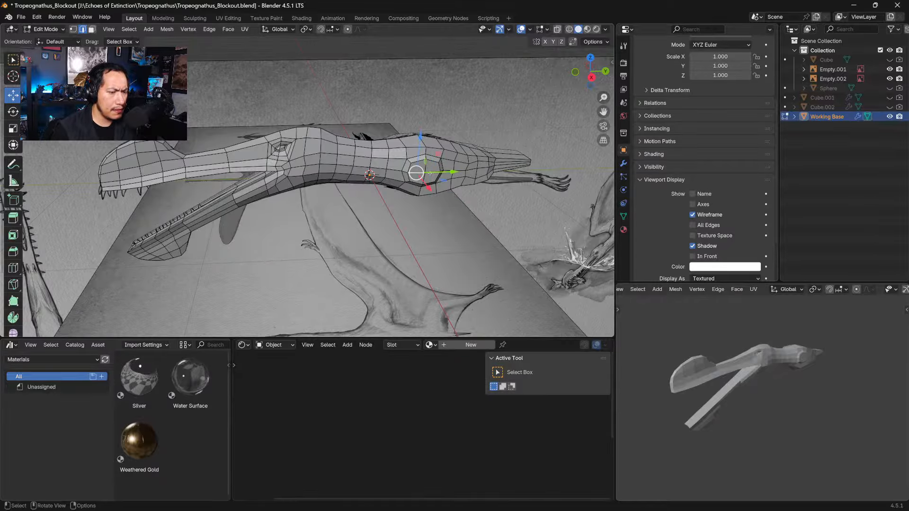
click(92, 30)
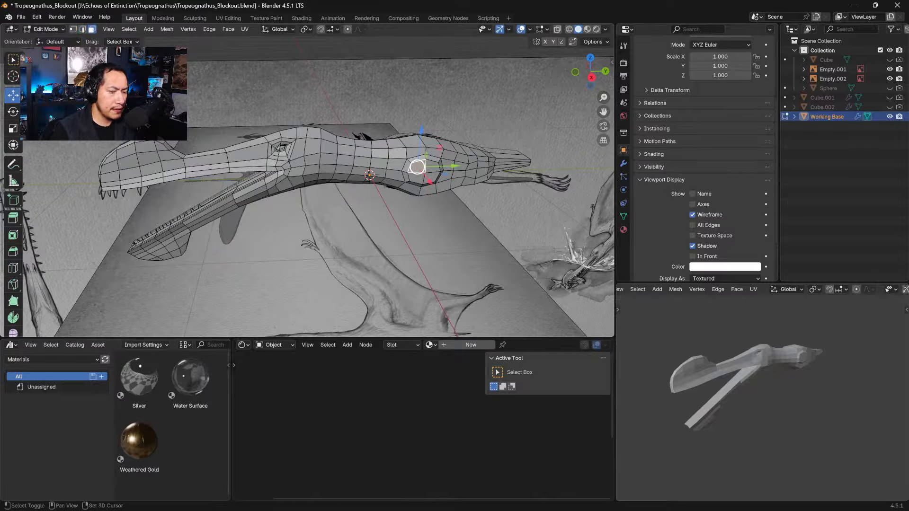
click(424, 173)
middle_drag(424, 173, 396, 232)
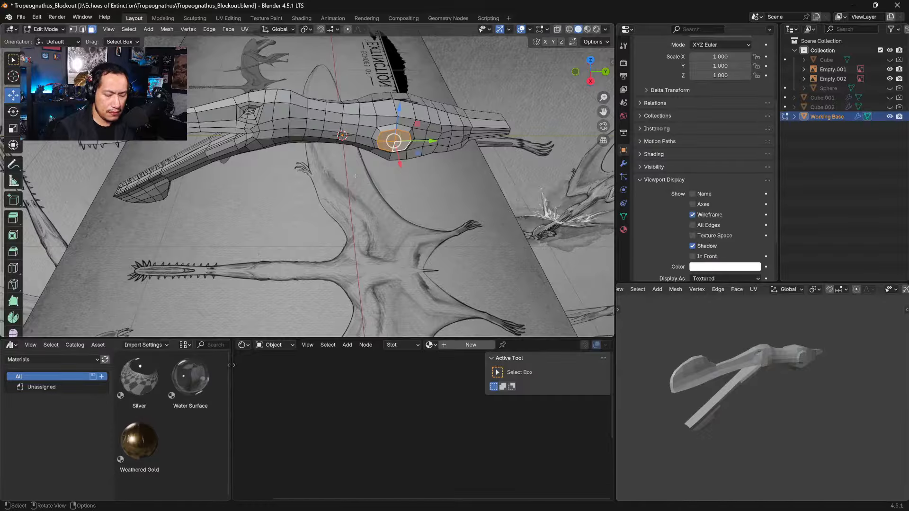
Step: In Object Mode, turn on X-ray and shift the top-view reference image Empty.002 along positive Y to align with the body mesh
key(KP_7)
ctrl+middle_drag(422, 153, 354, 185)
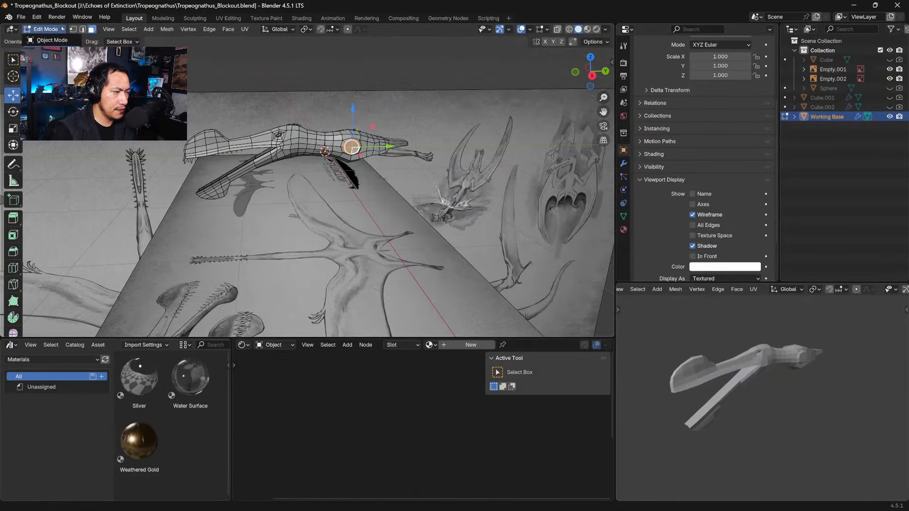
key(Tab)
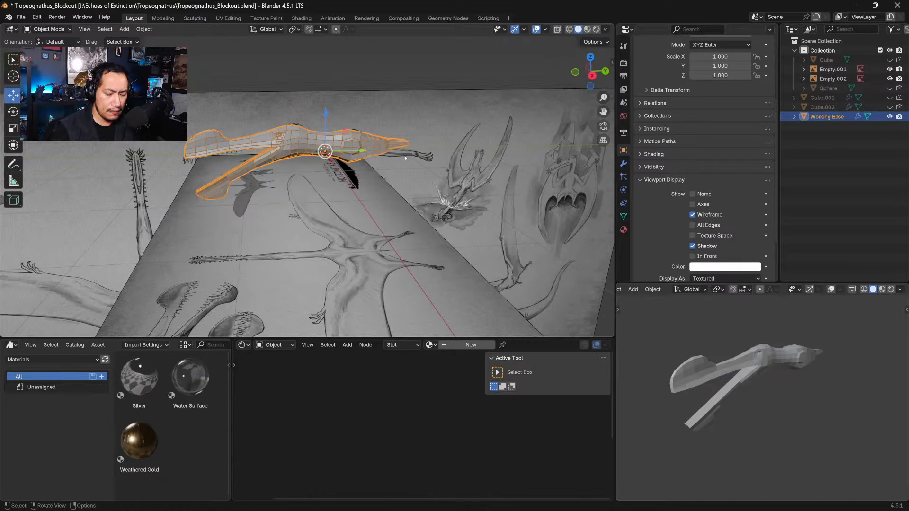
key(KP_7)
click(415, 166)
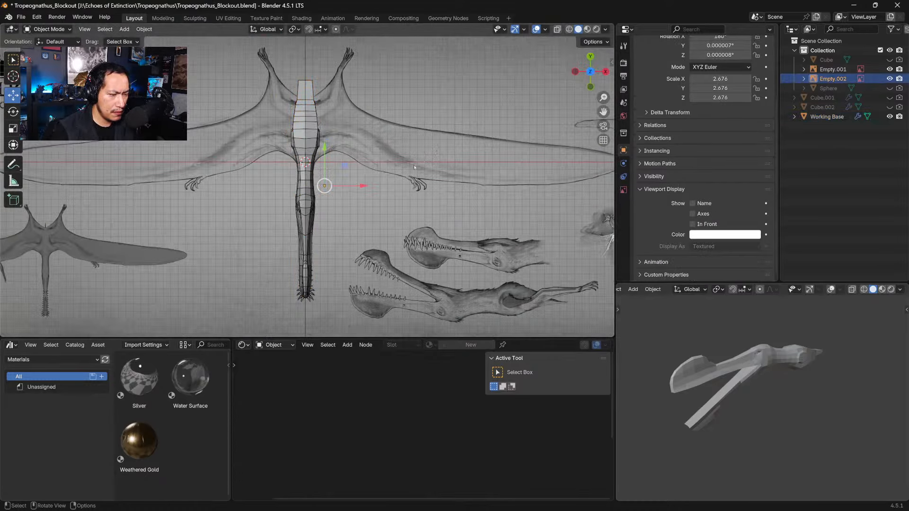
key(alt+z)
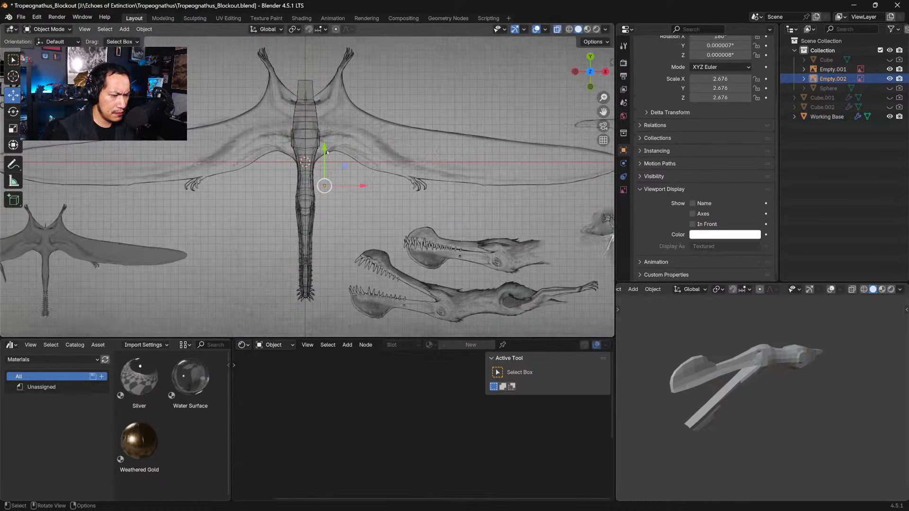
drag(325, 147, 326, 141)
shift+middle_drag(382, 125, 386, 167)
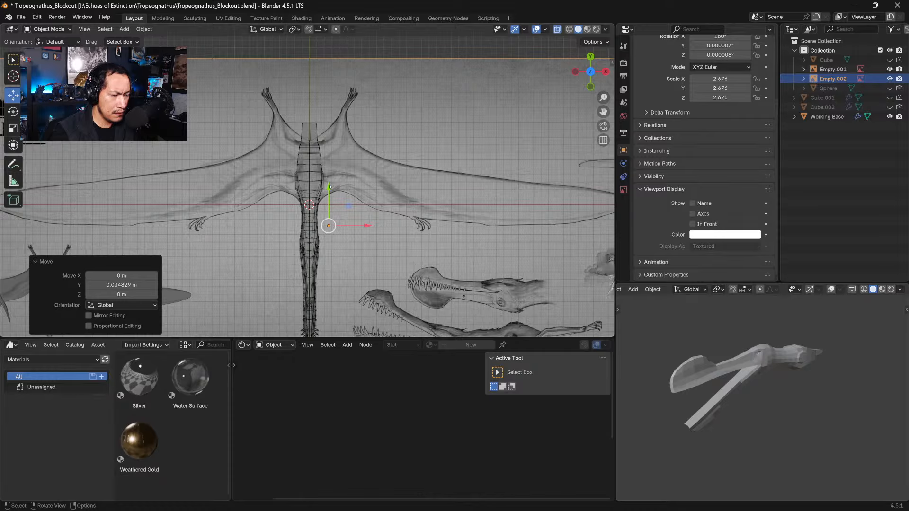
drag(330, 187, 330, 177)
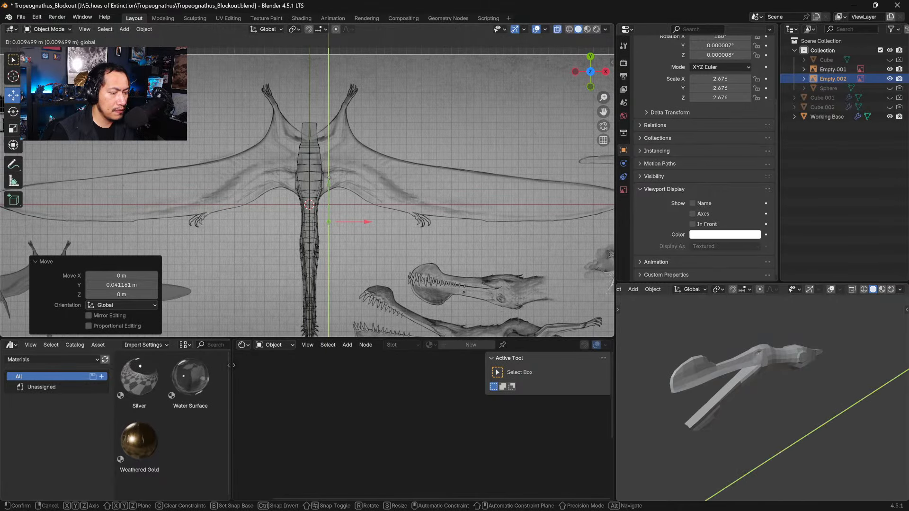
drag(329, 182, 331, 176)
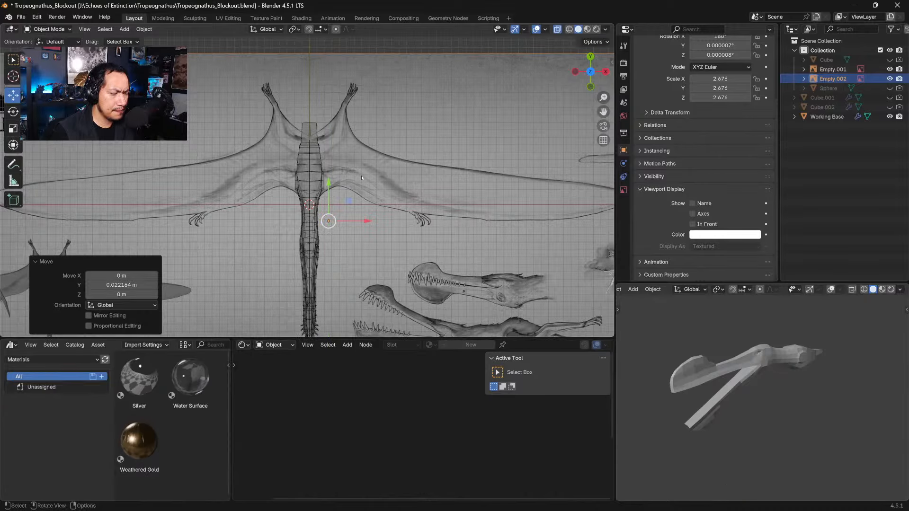
scroll(352, 169, down, 1)
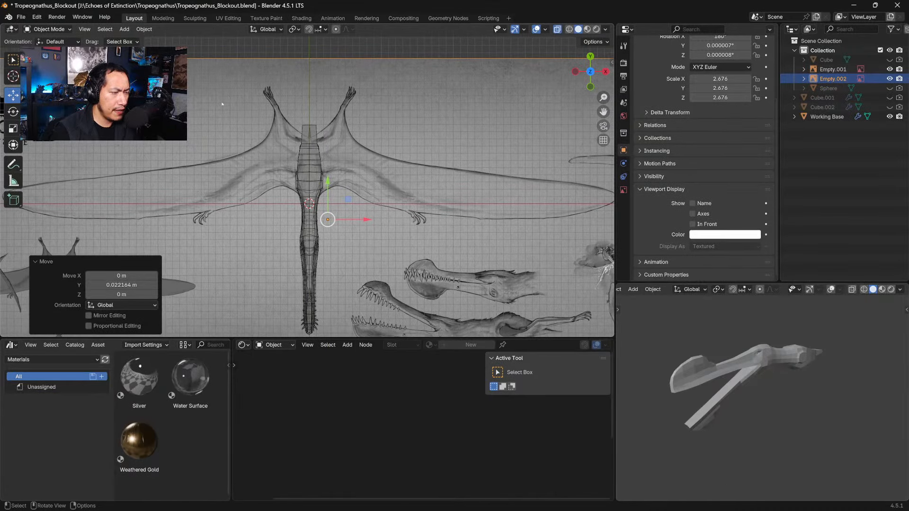
Step: Select the Working Base mesh and put it in Edit Mode with vertex selection
click(311, 133)
scroll(314, 189, up, 5)
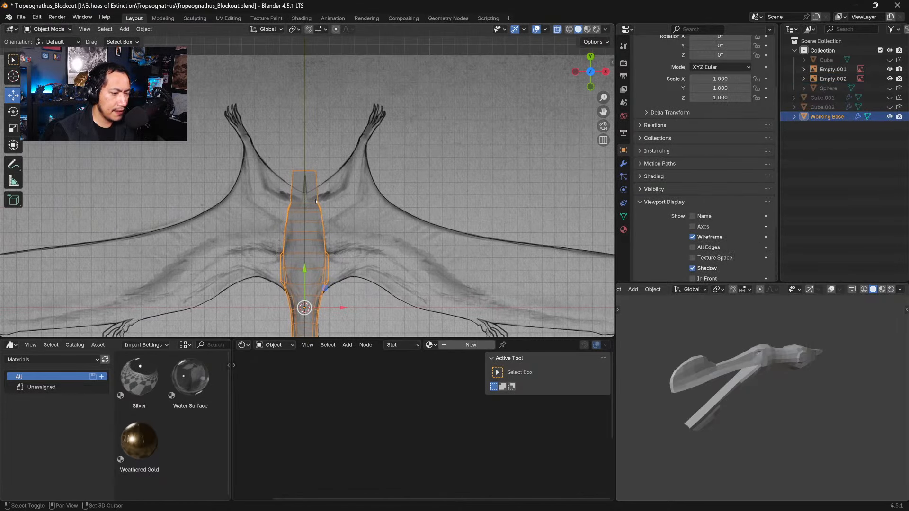
scroll(315, 194, up, 3)
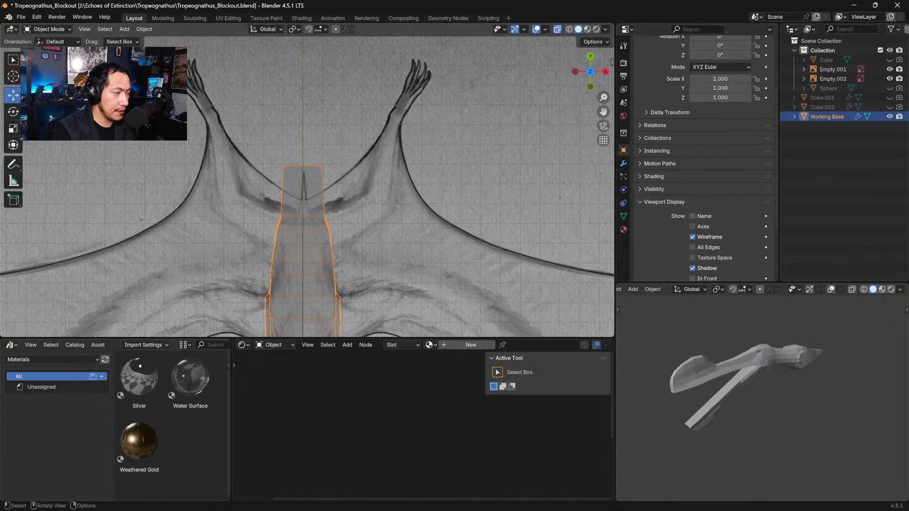
click(283, 171)
click(282, 171)
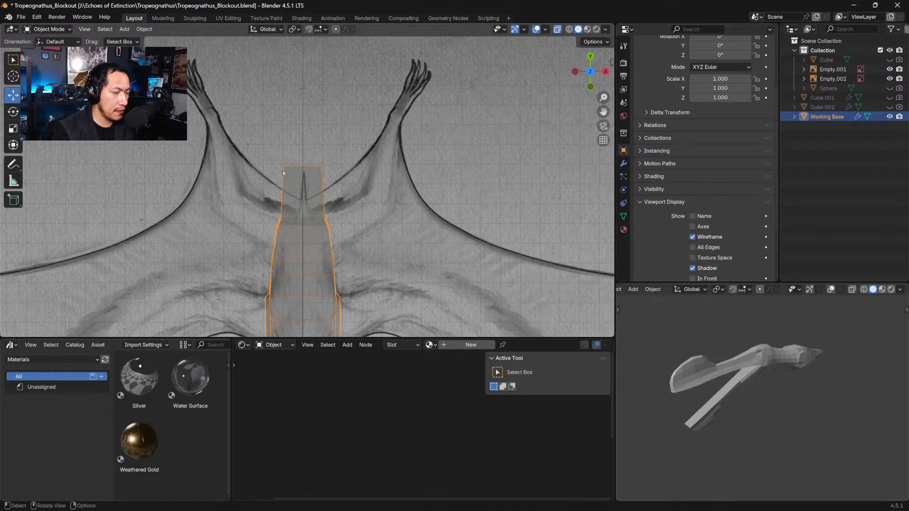
key(Tab)
key(1)
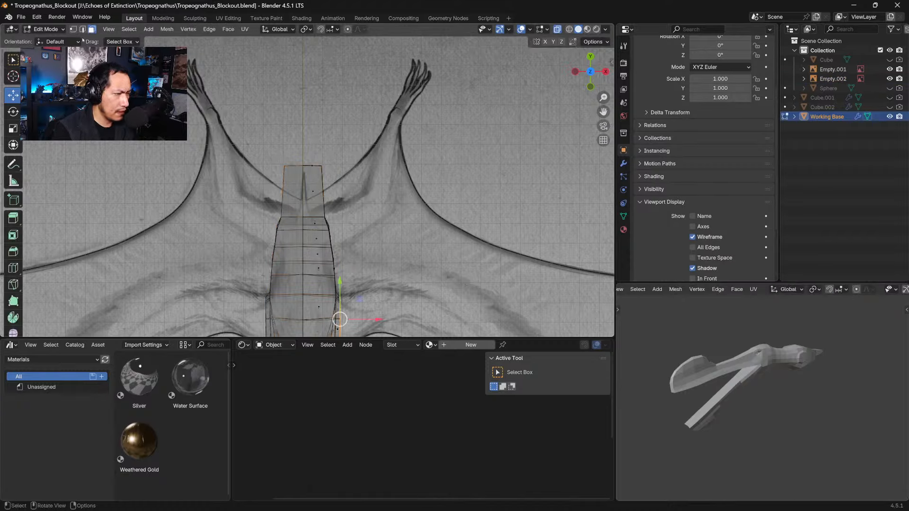
Step: Narrow the tail end by moving its outer vertices about -0.062 m in X and -0.029 m in Y
drag(334, 175, 315, 154)
key(g)
key(x)
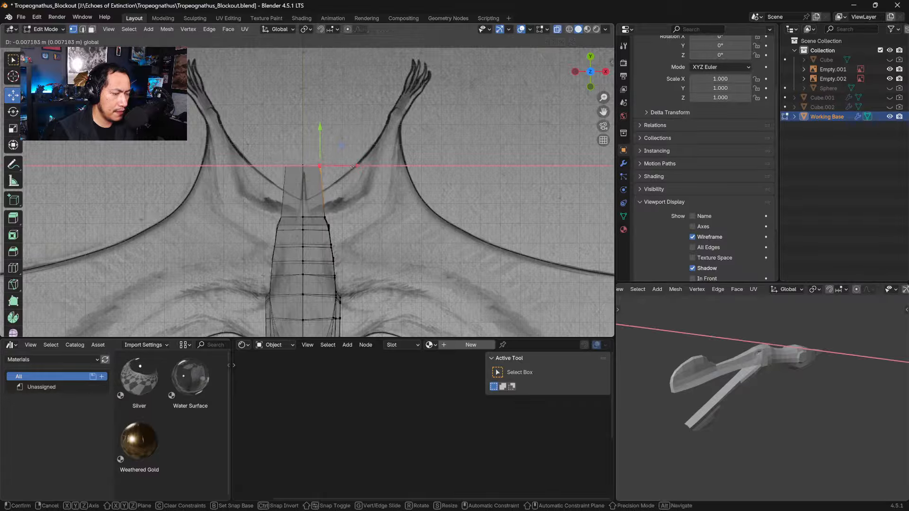
click(312, 137)
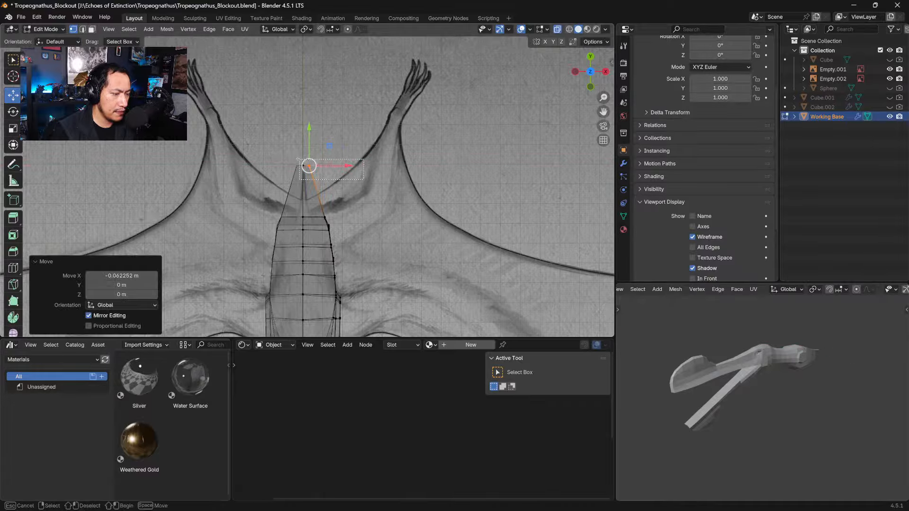
key(g)
key(y)
click(308, 140)
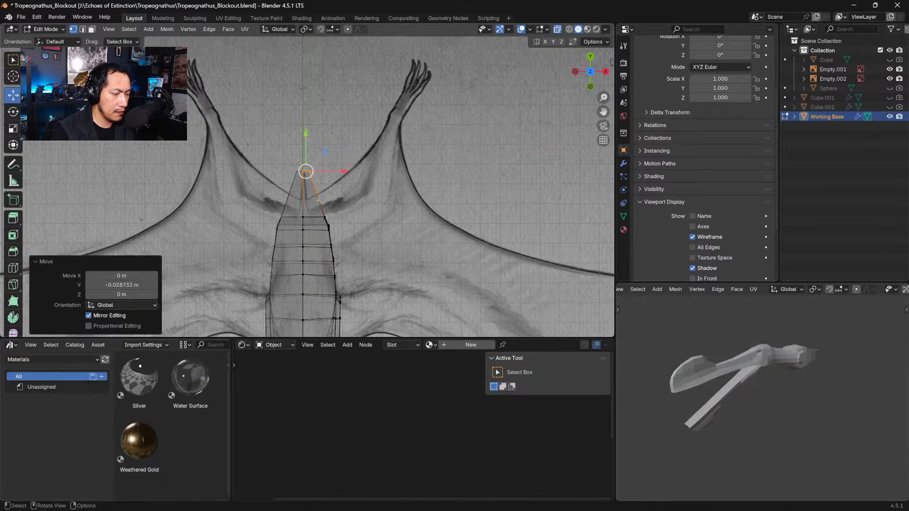
Step: Add two unslid loop cuts across the last tail section and move them about -0.029 m along X
click(325, 217)
key(ctrl+r)
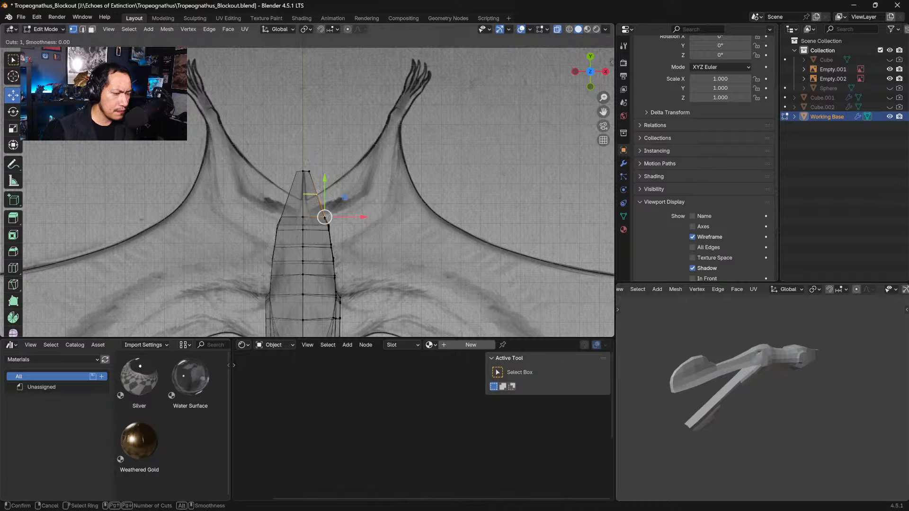
scroll(325, 216, up, 1)
click(316, 201)
right_click(316, 200)
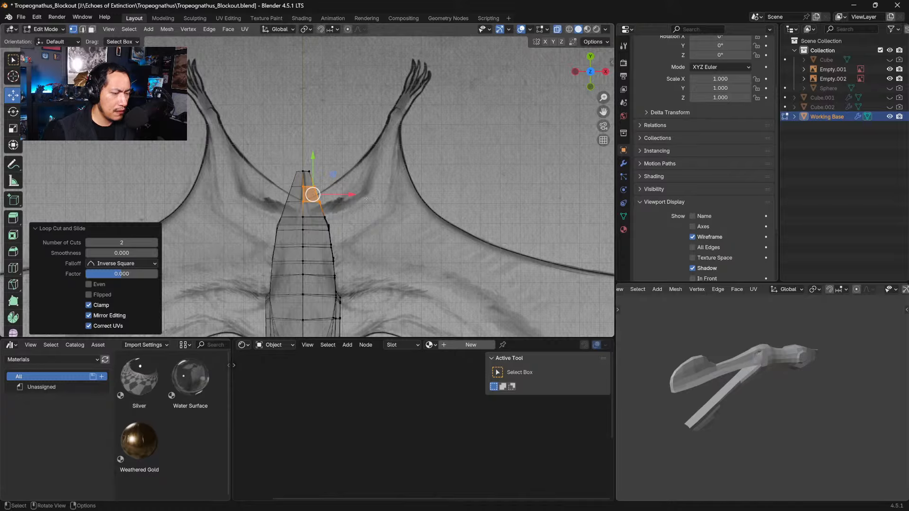
key(g)
key(x)
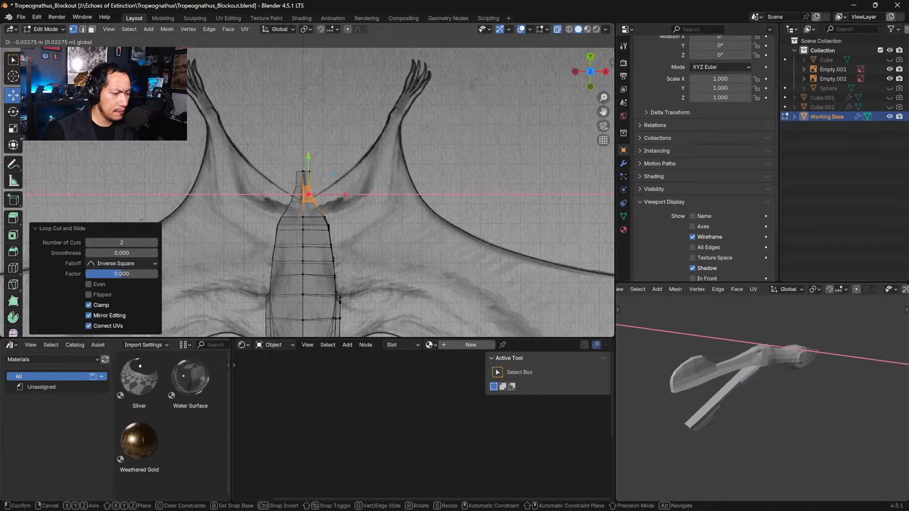
click(346, 194)
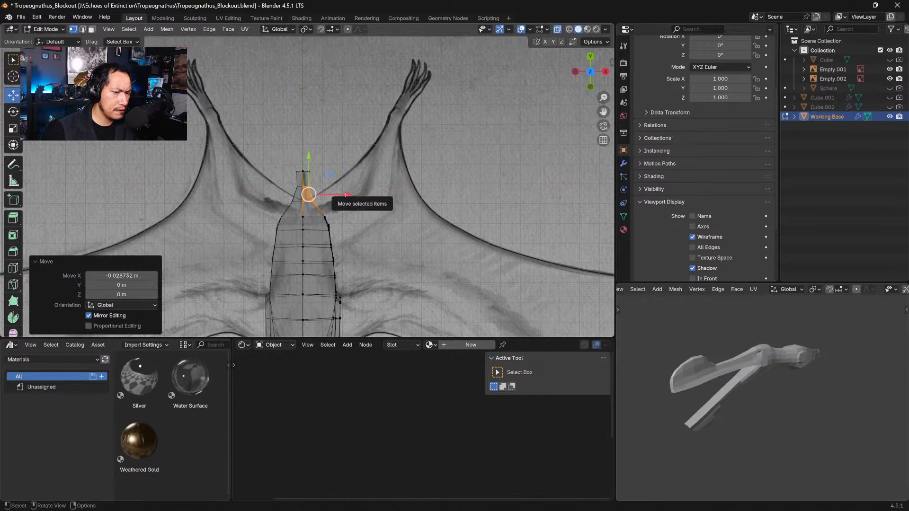
Step: Taper the tail by moving the tip and loop vertices inward, and shift the base loop about 0.014 m along Y
click(308, 171)
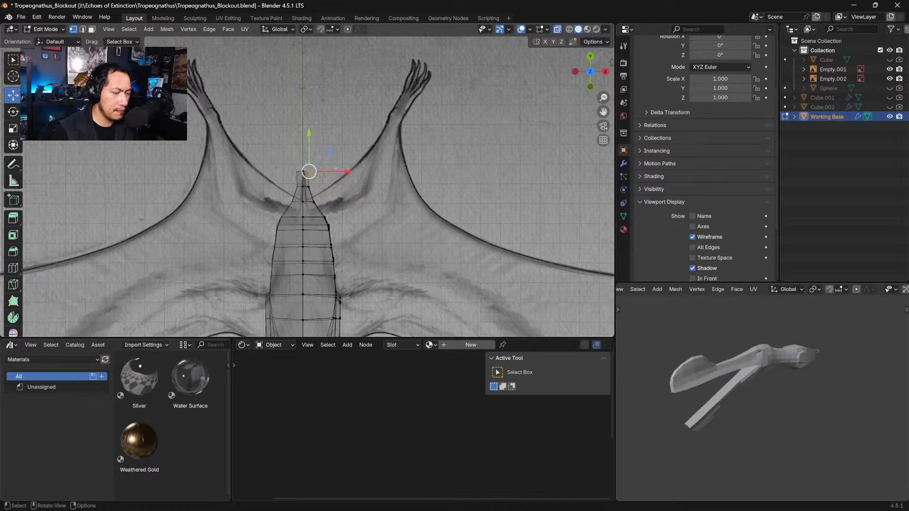
drag(342, 171, 339, 171)
click(308, 187)
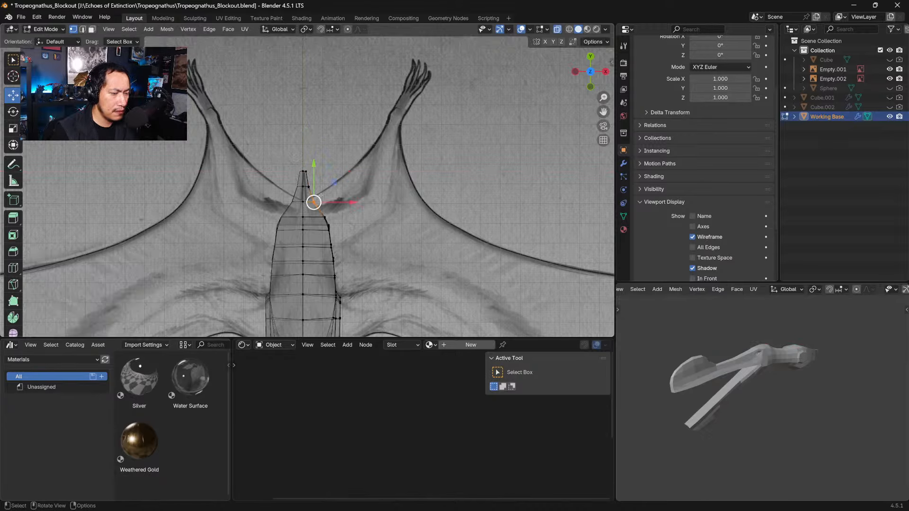
click(310, 202)
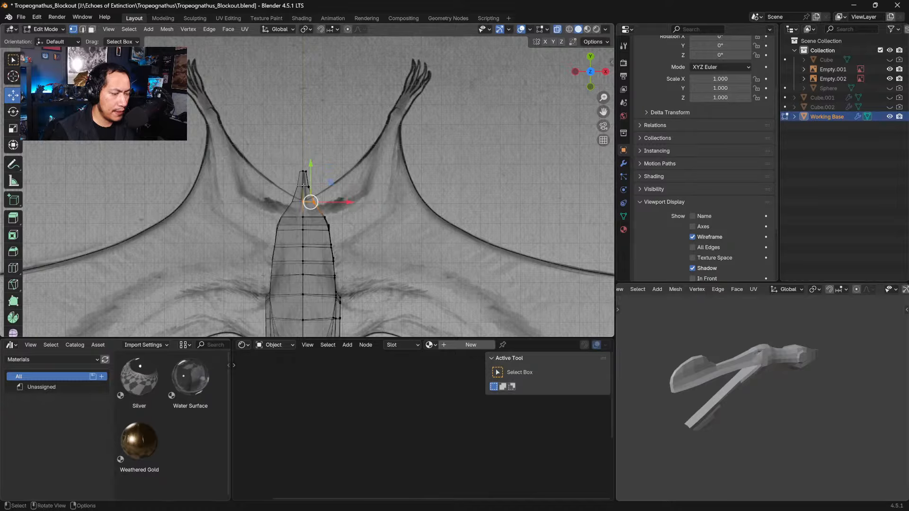
drag(311, 163, 311, 160)
Step: Select the faces inside the octagonal loop on the body's side and move them about 0.022 m outward along X
ctrl+middle_drag(321, 221, 345, 216)
scroll(345, 216, down, 1)
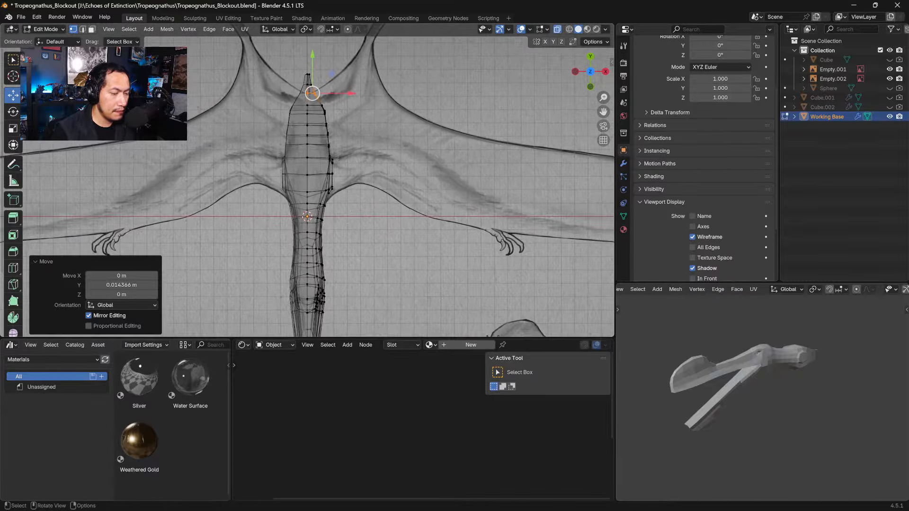
scroll(355, 239, down, 3)
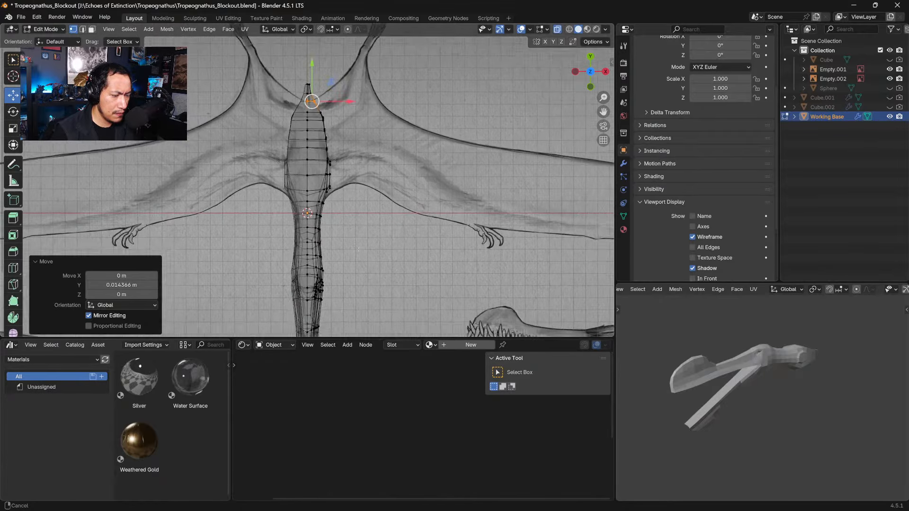
shift+middle_drag(355, 239, 347, 194)
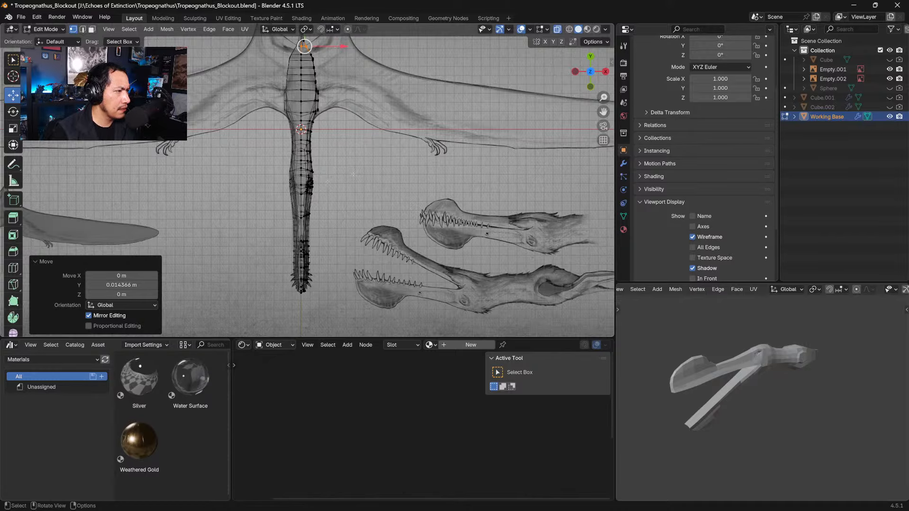
middle_drag(358, 176, 283, 169)
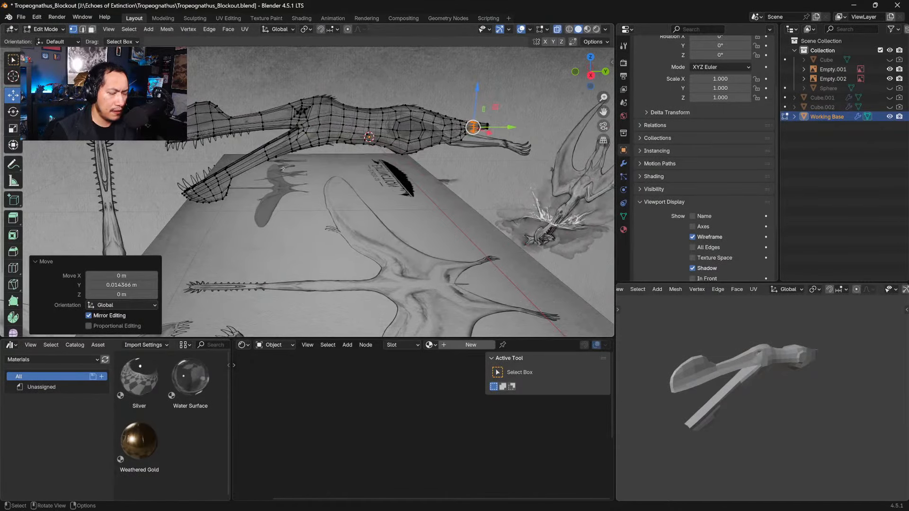
key(KP_3)
shift+middle_drag(429, 180, 366, 212)
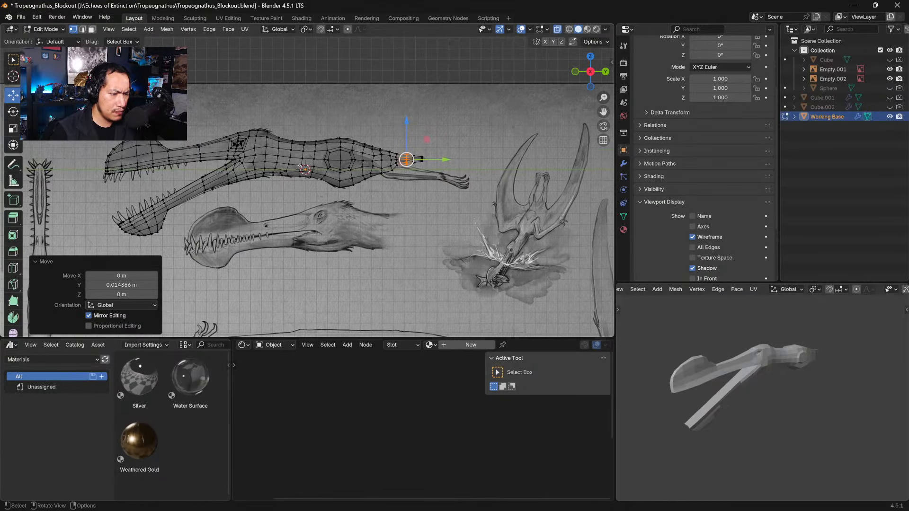
click(92, 29)
click(335, 157)
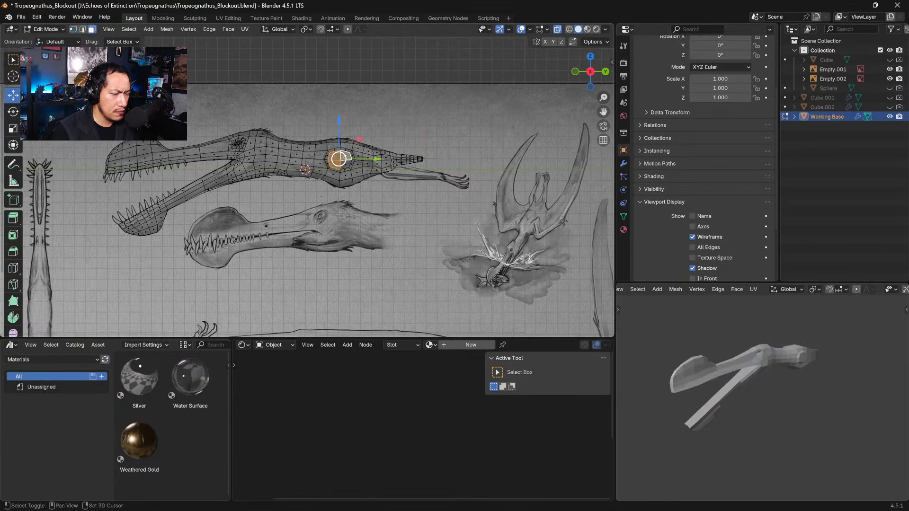
middle_drag(335, 156, 365, 195)
drag(365, 195, 372, 201)
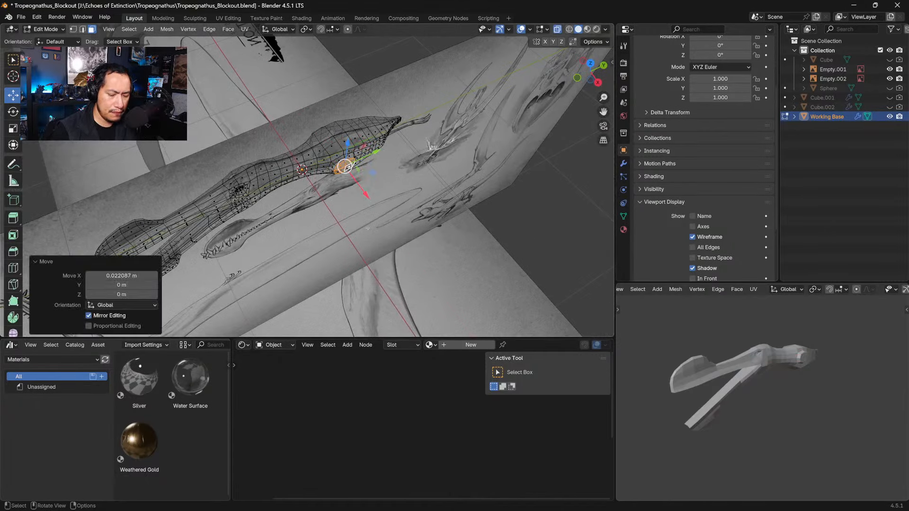
Step: In top view, extrude the selected side faces about 0.239 m outward and position the end at the reference wing's first bend
key(KP_7)
shift+middle_drag(371, 152, 339, 200)
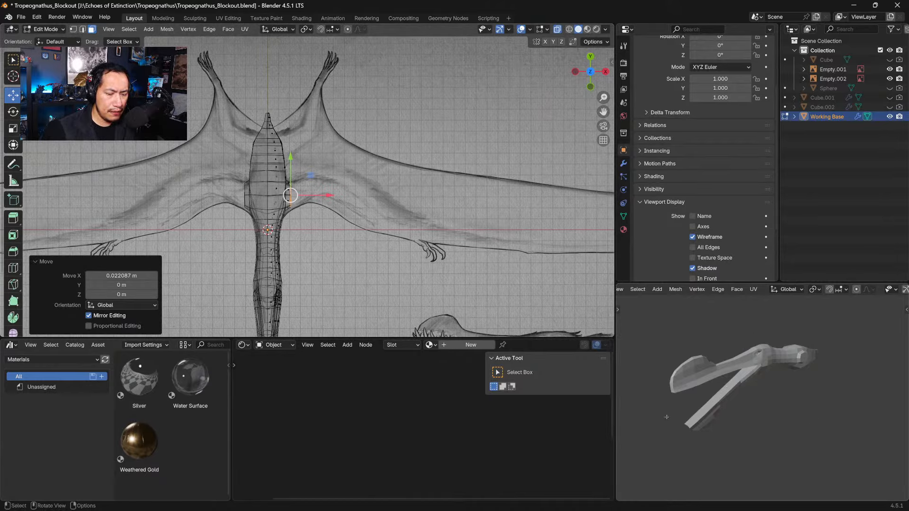
middle_drag(784, 364, 778, 395)
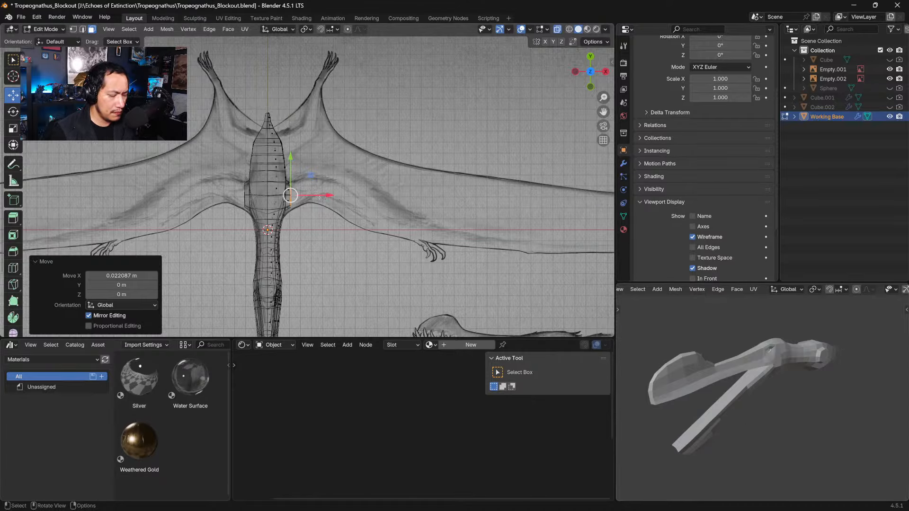
key(e)
click(326, 195)
key(g)
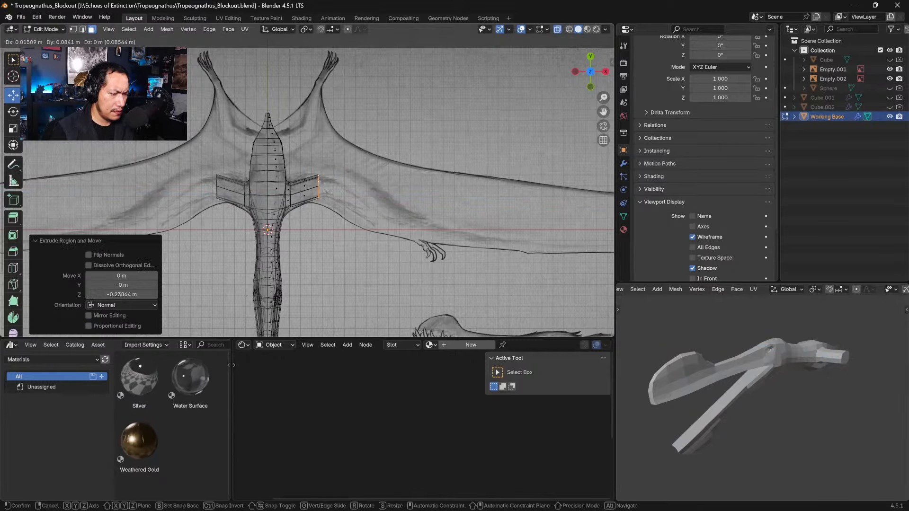
click(327, 193)
drag(318, 186, 323, 185)
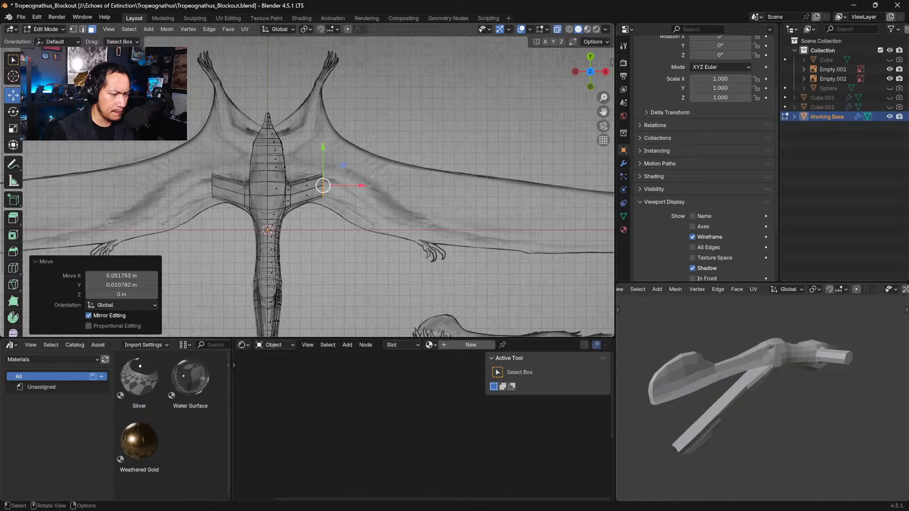
Step: Scale the extruded wing arm's end to 0.715 and rotate it 10.8° to follow the reference
key(s)
click(355, 190)
key(r)
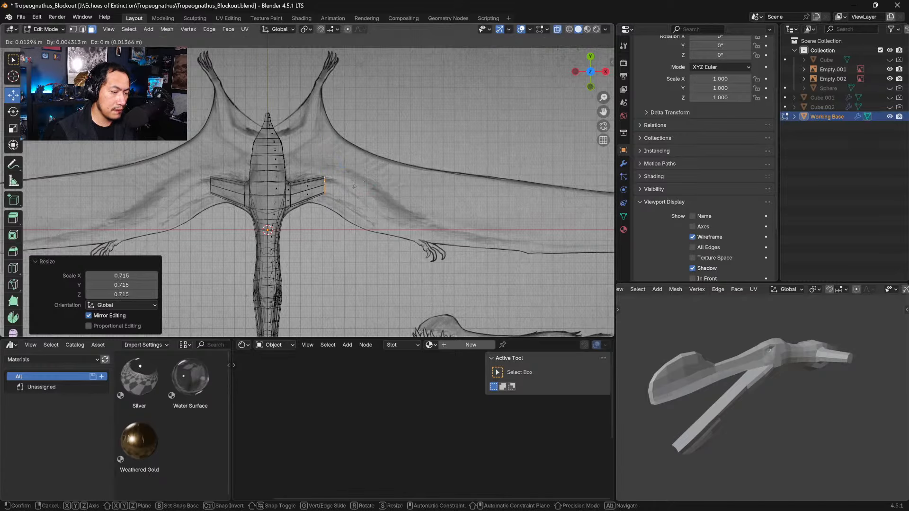
key(Escape)
key(r)
click(361, 193)
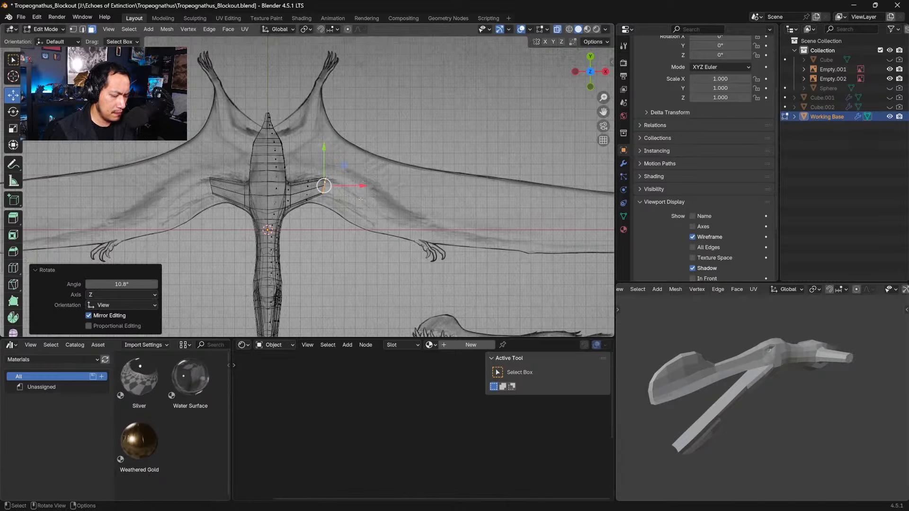
Step: Extrude a second arm segment and move its end about -0.054 m in X and -0.237 m in Y along the wing
key(e)
click(441, 203)
key(g)
click(435, 228)
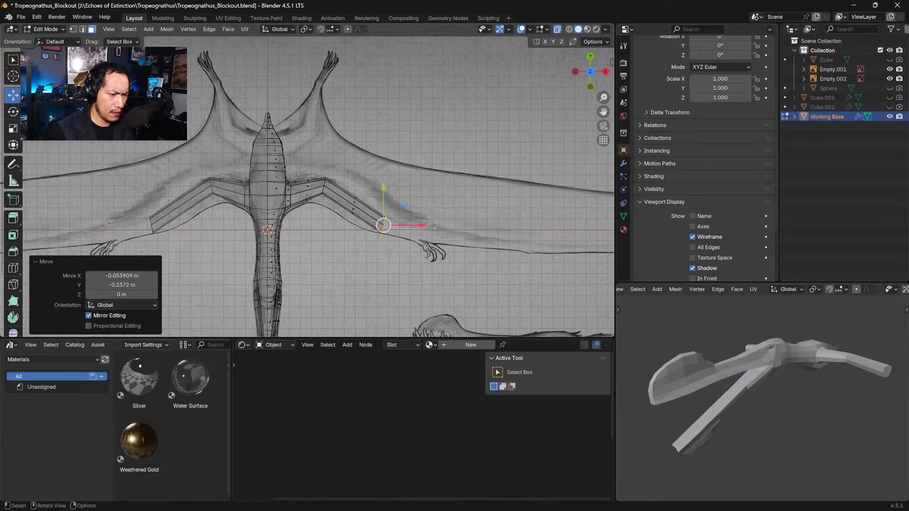
Step: Rotate the second arm segment's end 28.9°, scale it to 0.660 and nudge it into line with the reference
key(r)
click(427, 251)
key(s)
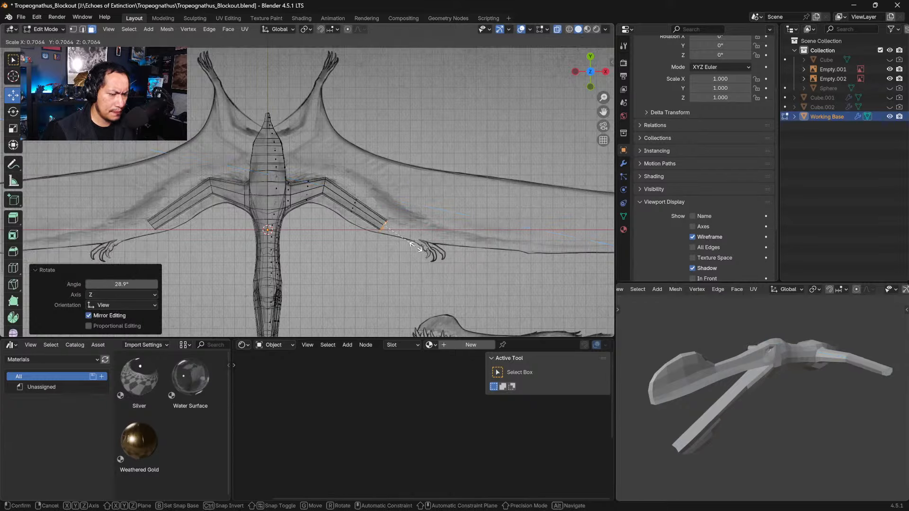
click(413, 243)
key(g)
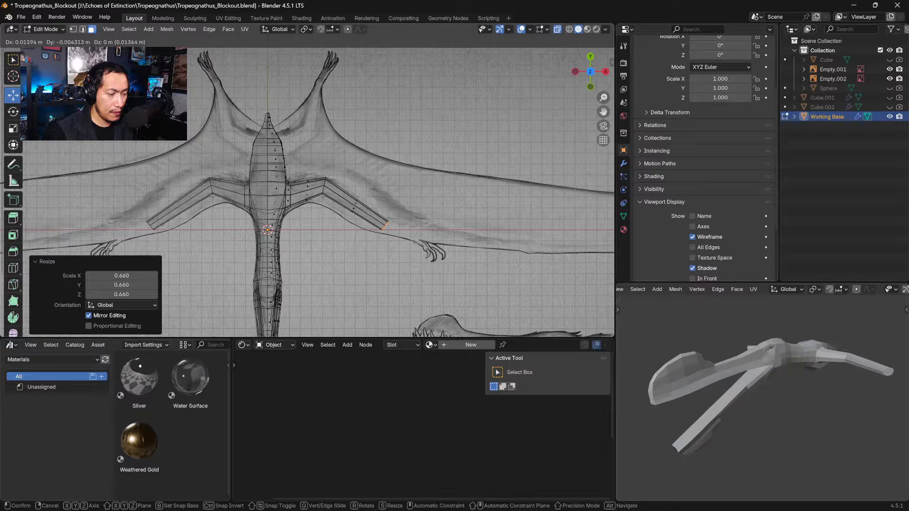
click(416, 242)
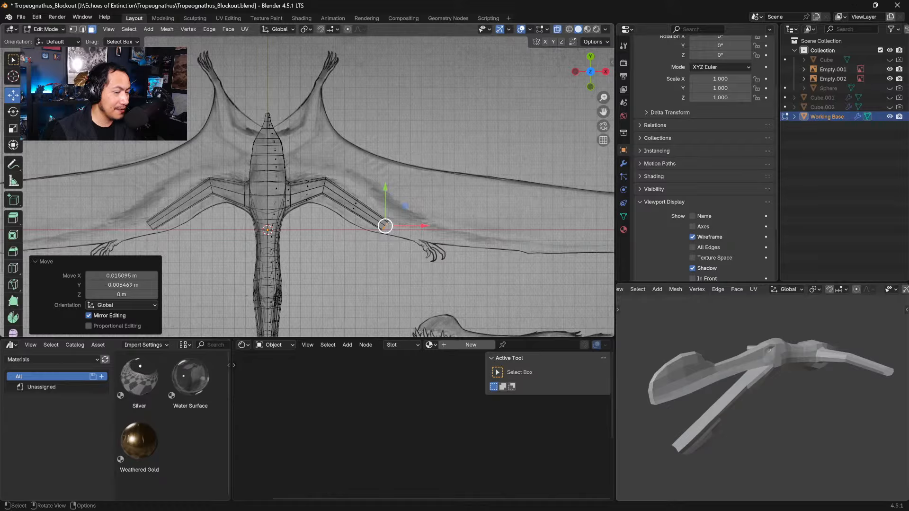
Step: Enlarge the second segment's end by 1.119, adjust its rotation and shift it about -0.015 m in X and -0.002 m in Y
key(s)
click(400, 218)
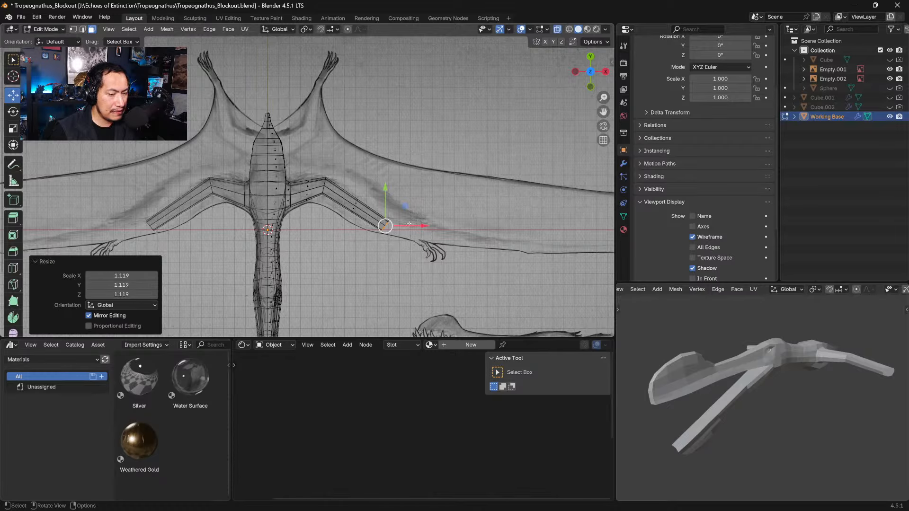
key(r)
click(405, 220)
key(g)
click(411, 244)
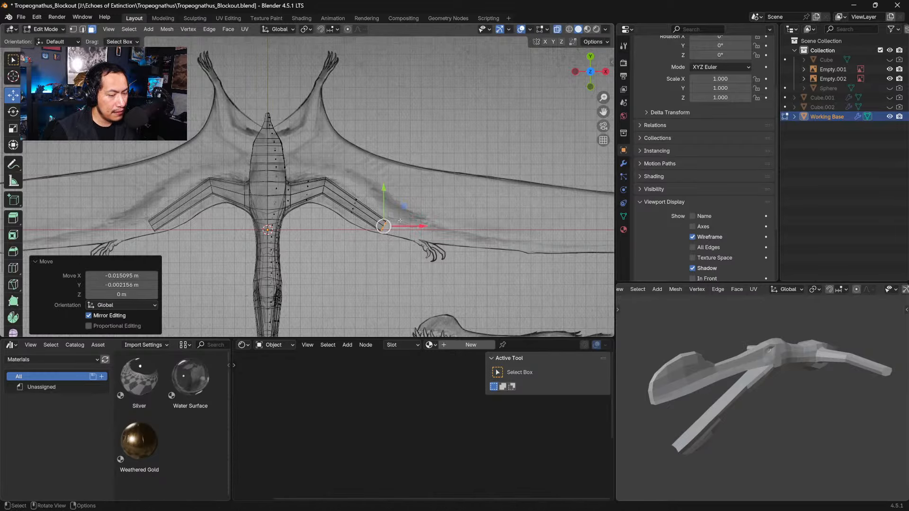
Step: Extrude a third arm segment about 0.262 m toward the clawed hand, reposition its end and rotate it -9.97°
key(e)
click(434, 243)
key(g)
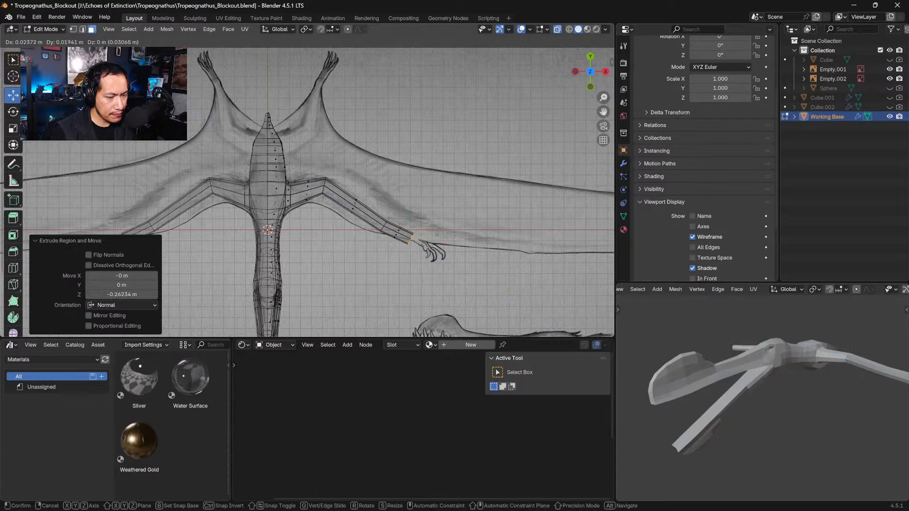
click(448, 234)
key(g)
click(450, 233)
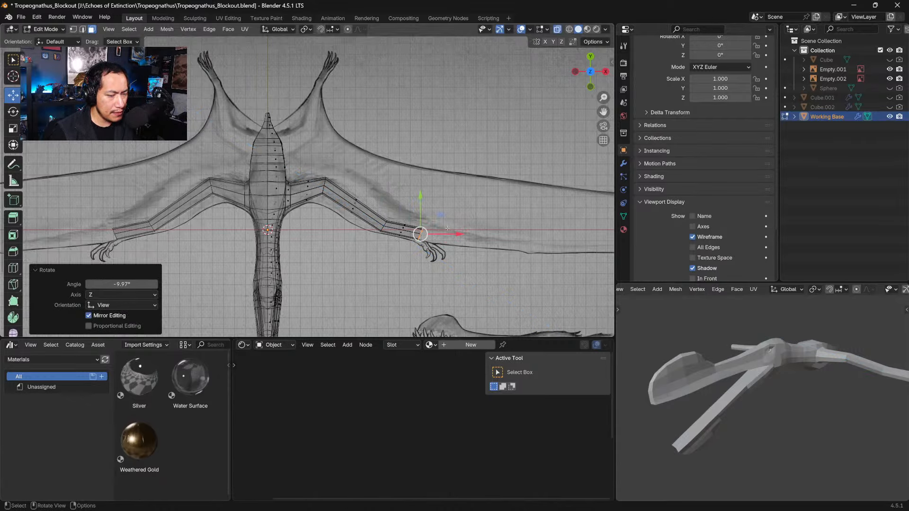
Step: Shift the third arm segment's end about -0.041 m in X and -0.004 m in Y, and about 0.071 m along X
key(g)
click(441, 229)
key(g)
key(x)
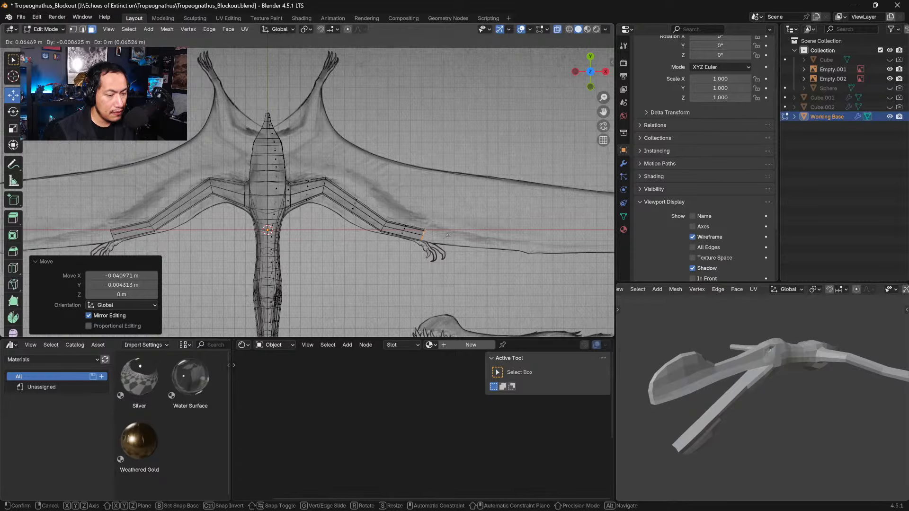
click(449, 234)
Step: Move the third segment's end about 0.981 m in X and -0.119 m in Y beyond the hand, rotate it and scale it to 0.839
key(g)
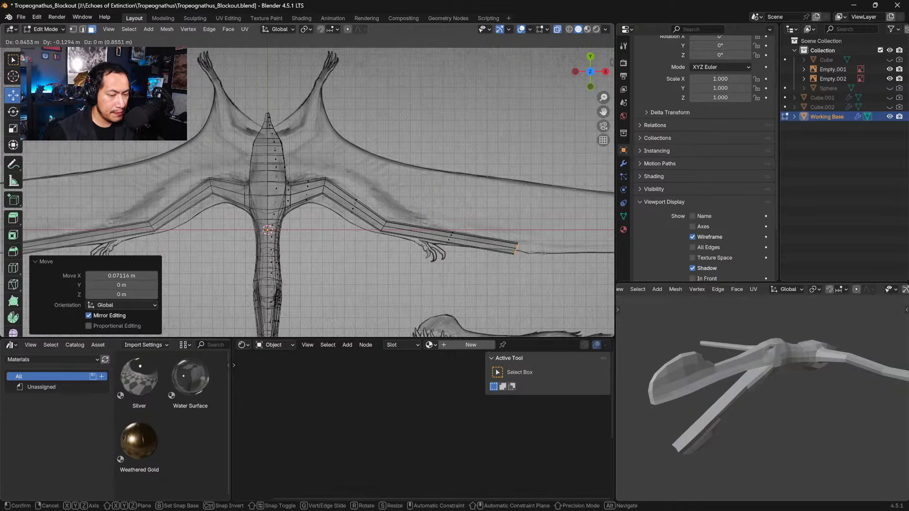
click(528, 246)
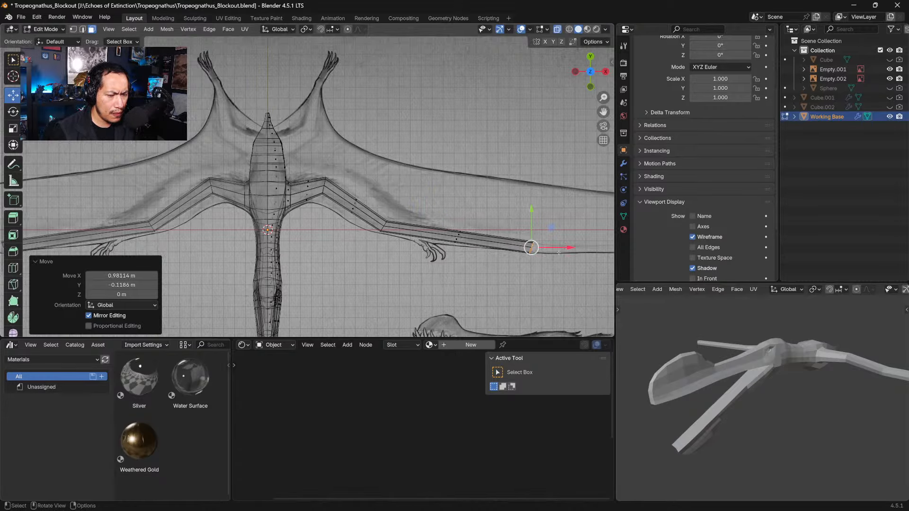
key(r)
click(553, 243)
key(s)
click(549, 245)
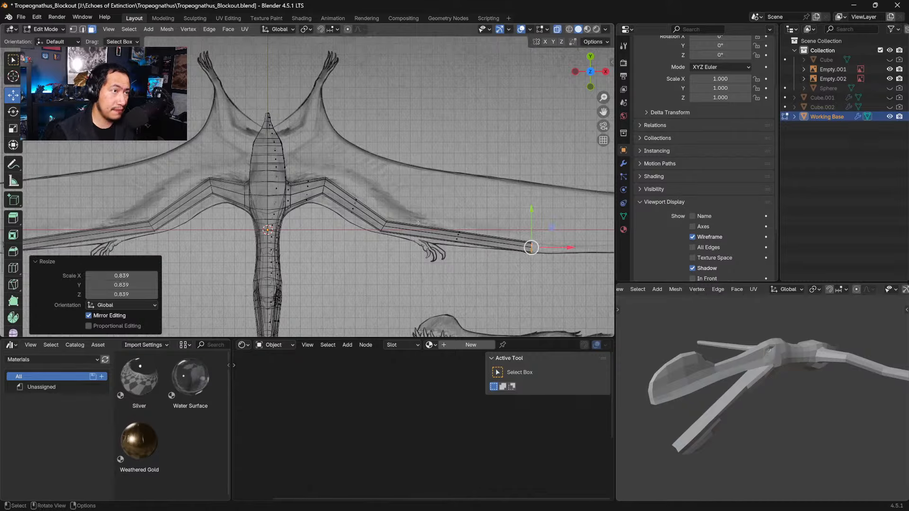
Step: Extrude a fourth segment about 0.740 m along the wing finger, shrink its end and move it about 0.116 m in X and 0.050 m in Y
shift+middle_drag(460, 198, 335, 236)
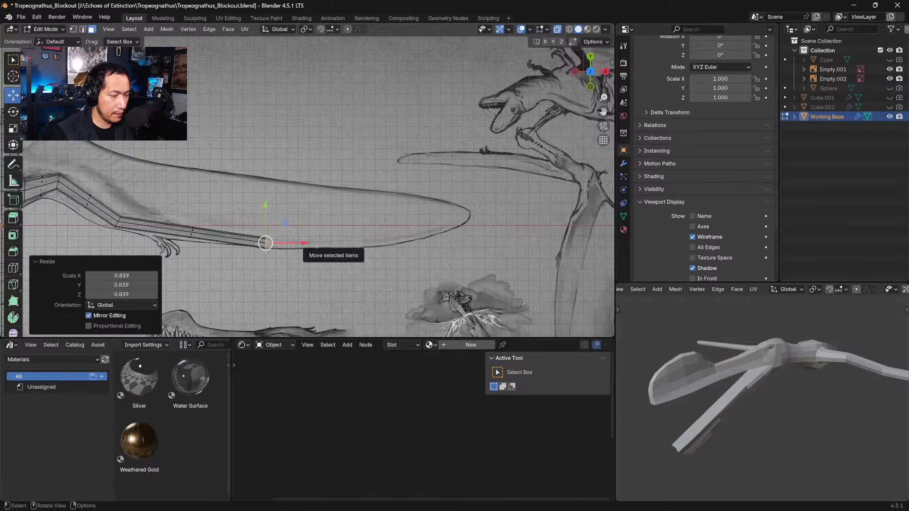
key(e)
click(397, 239)
key(s)
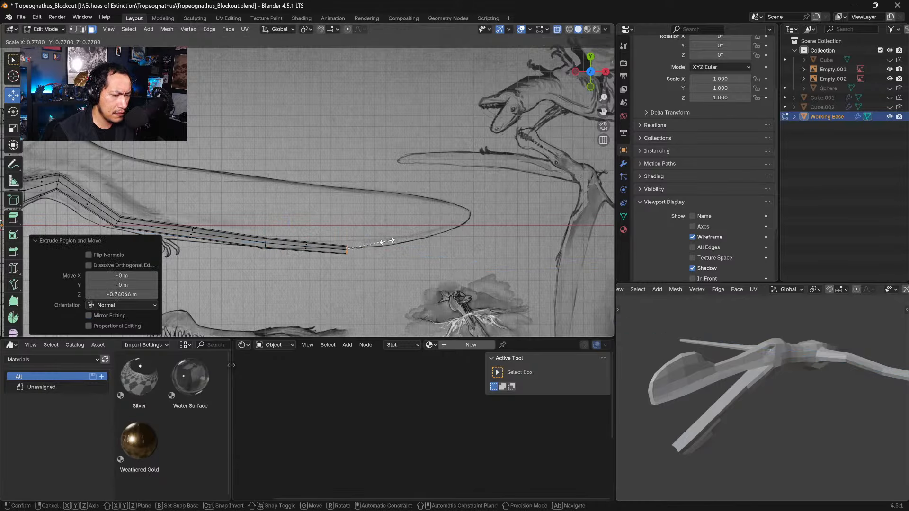
click(398, 237)
key(g)
click(398, 233)
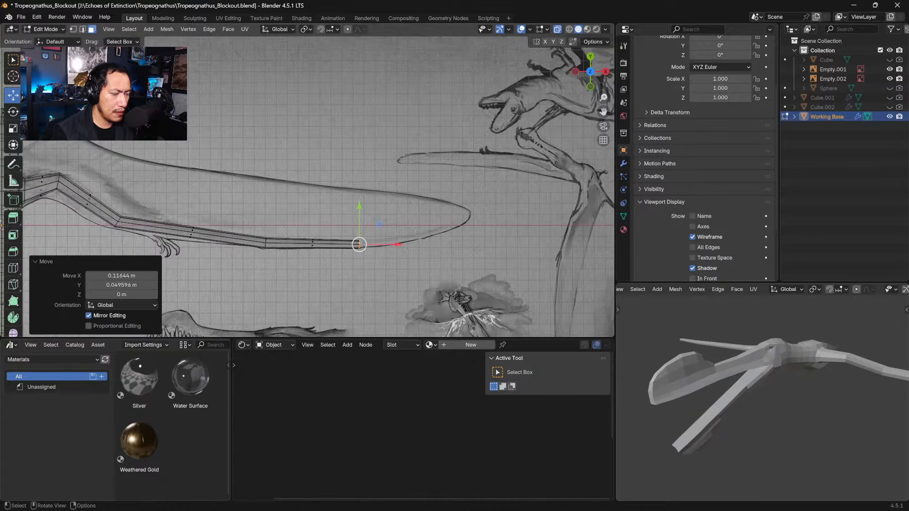
Step: Extrude a fifth segment about 0.368 m, move its end along the wing's curved edge, rotate it -14.7° and scale it to 0.880
key(e)
click(382, 244)
key(g)
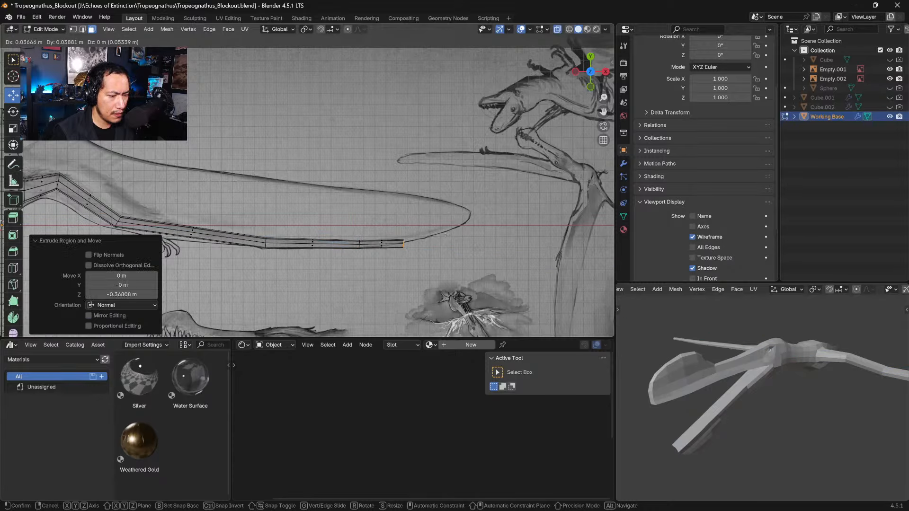
click(463, 225)
key(r)
click(449, 219)
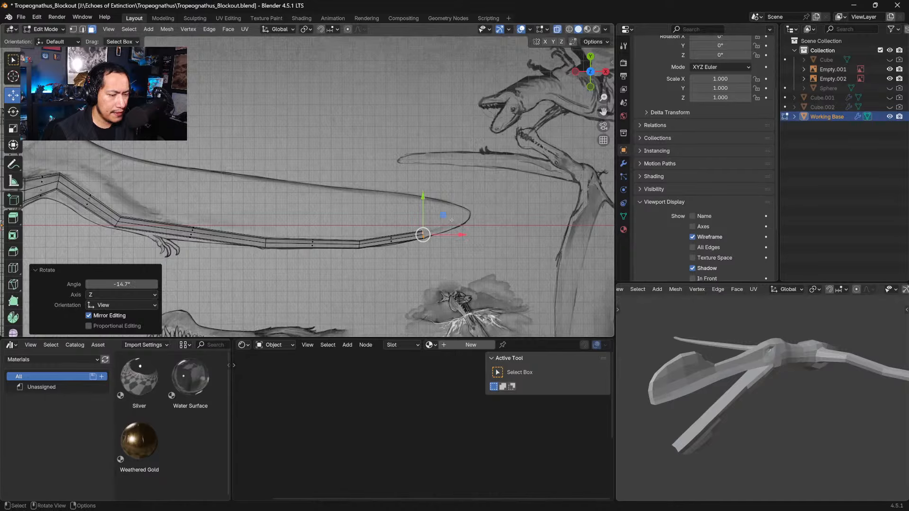
key(s)
click(447, 222)
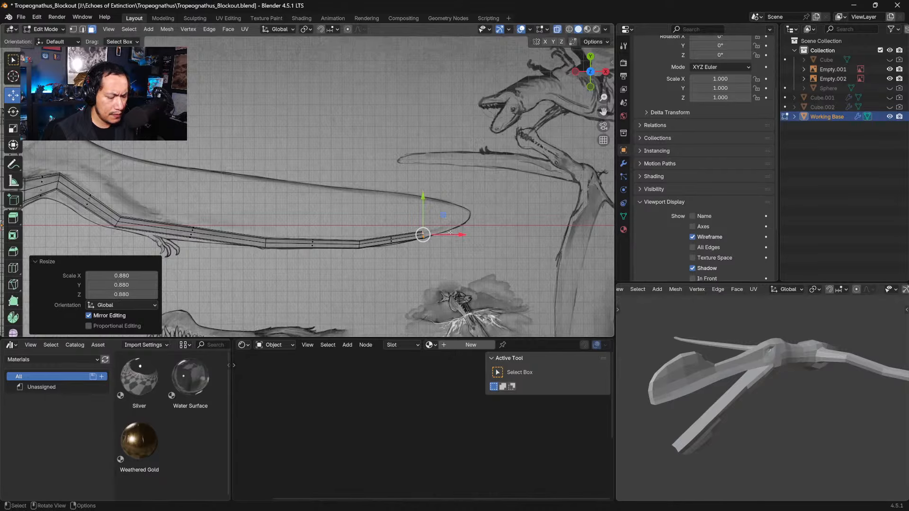
Step: Extrude a final wing finger segment toward the wing tip
key(e)
click(467, 227)
key(g)
click(469, 214)
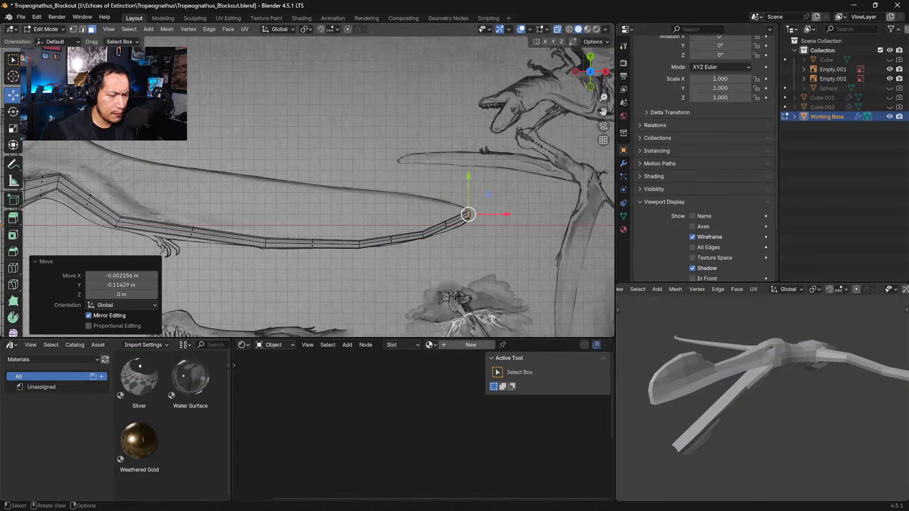
key(g)
key(z)
key(z)
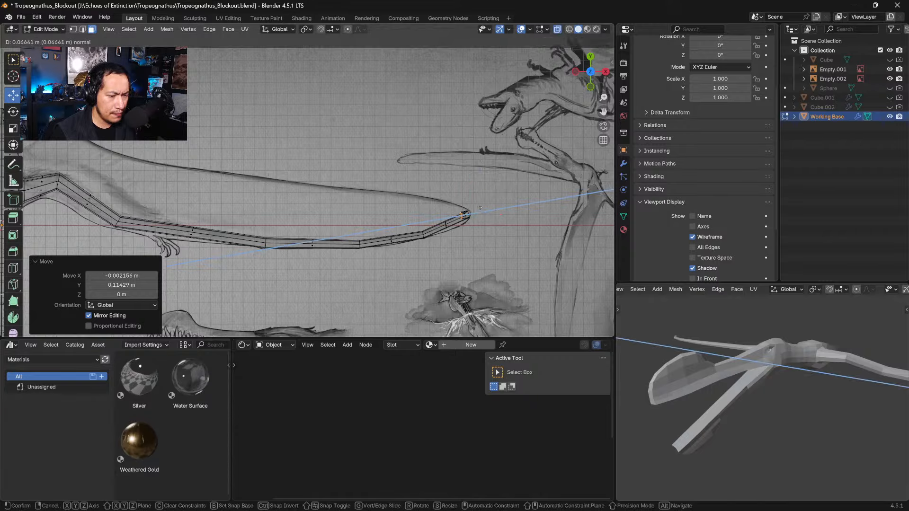
right_click(480, 207)
key(ctrl+z)
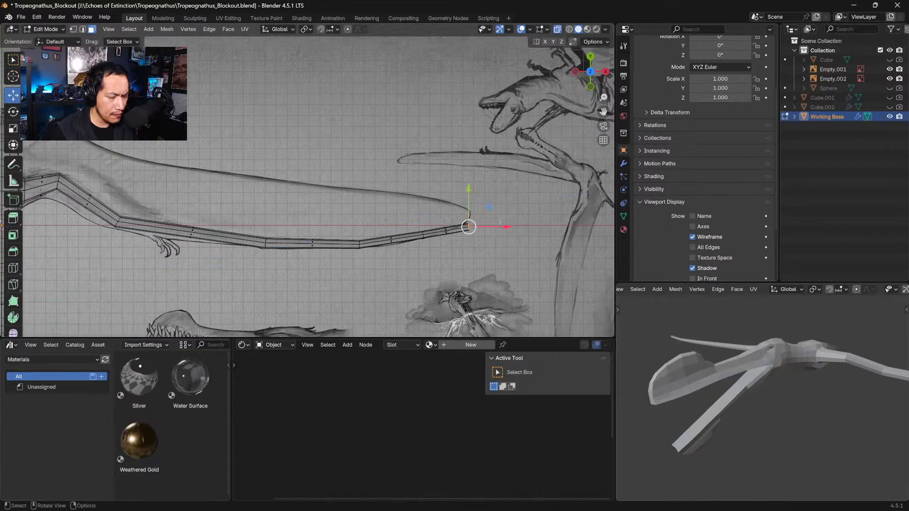
Step: Move the wing tip end about 0.011 m in X and 0.119 m in Y, rotate it -22.9°, shrink it and nudge it into place
key(s)
click(488, 218)
click(484, 207)
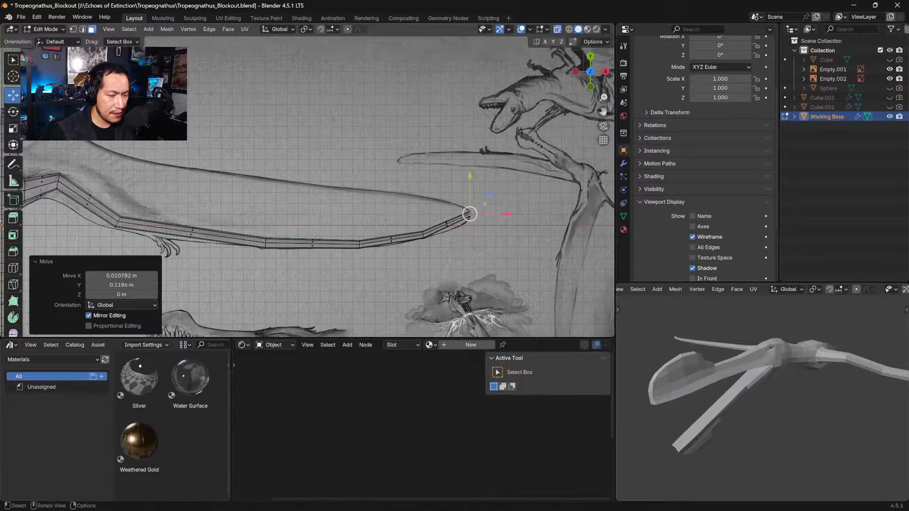
key(r)
click(493, 207)
key(s)
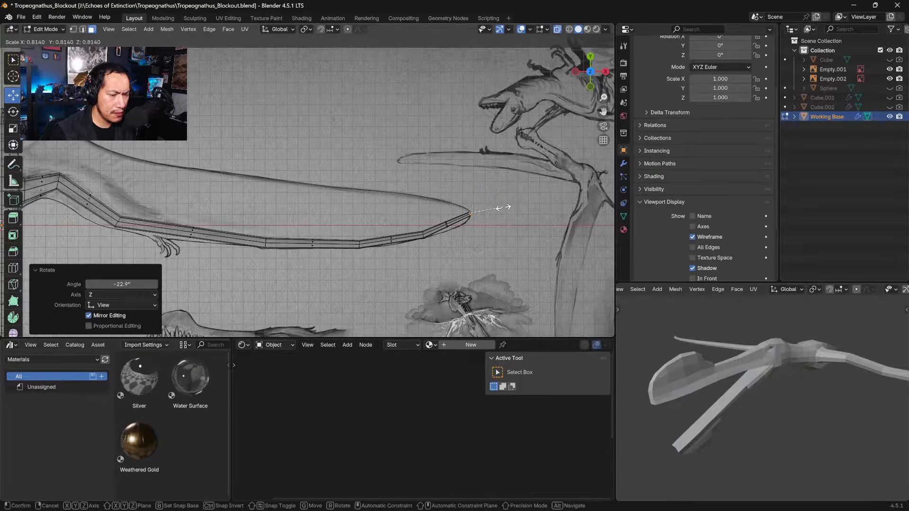
click(493, 209)
key(g)
click(493, 209)
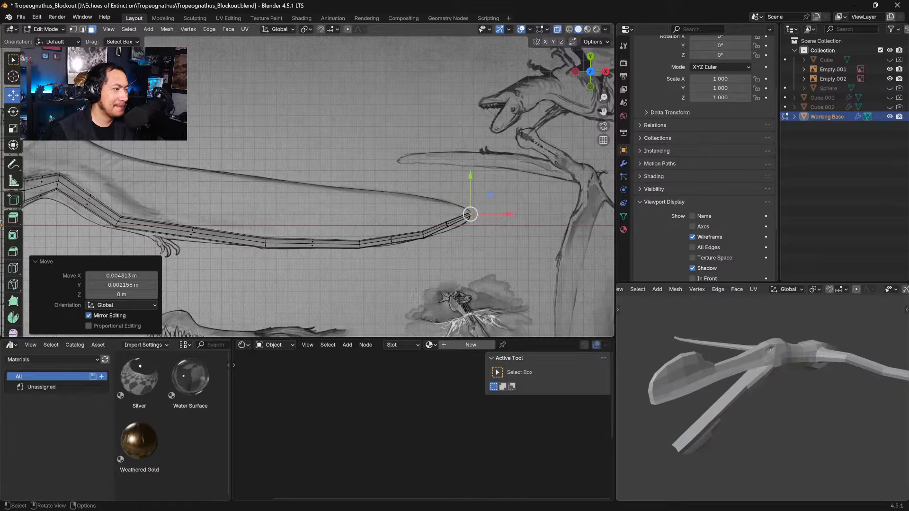
Step: Add one loop cut across the long third segment and move it back along the arm to the clawed hand
shift+middle_drag(132, 208, 283, 207)
click(313, 228)
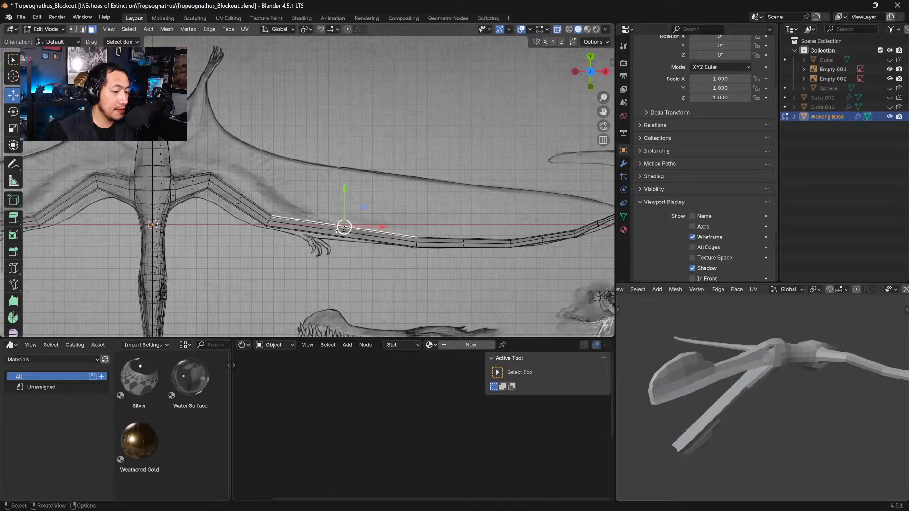
key(ctrl+r)
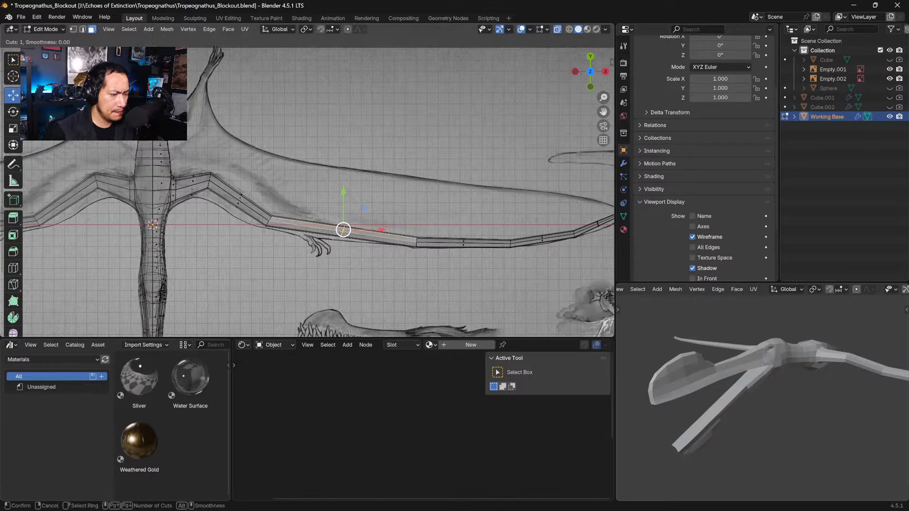
click(332, 238)
key(g)
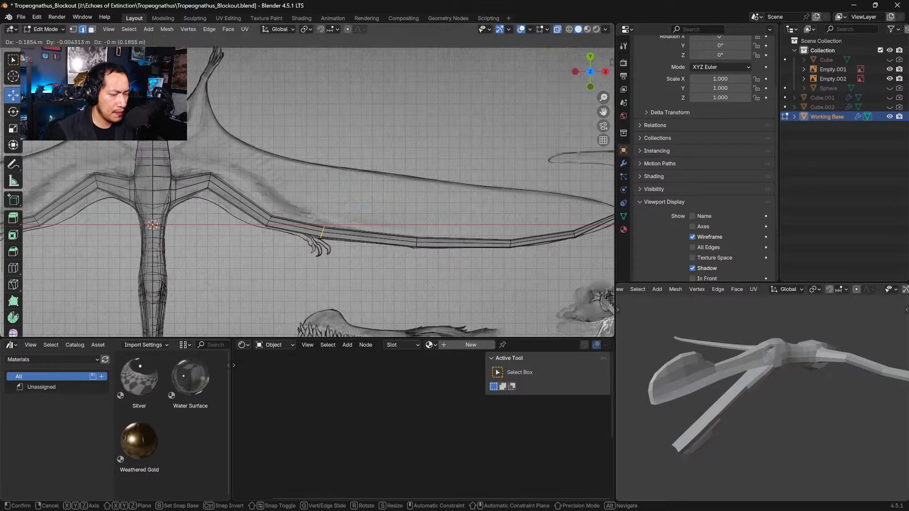
click(312, 238)
Step: Add two loop cuts to the forearm segment between elbow and wrist, slid with a factor of 0.125
shift+middle_drag(252, 208, 313, 218)
click(302, 207)
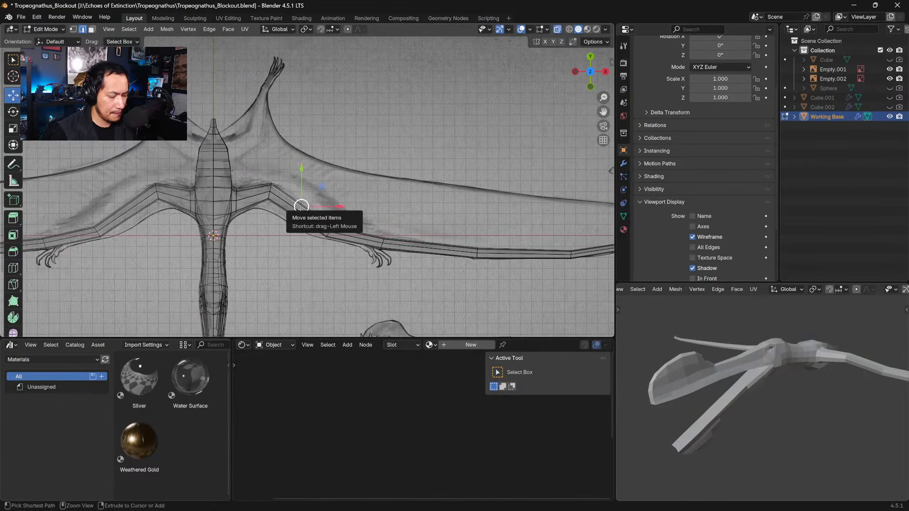
key(ctrl+r)
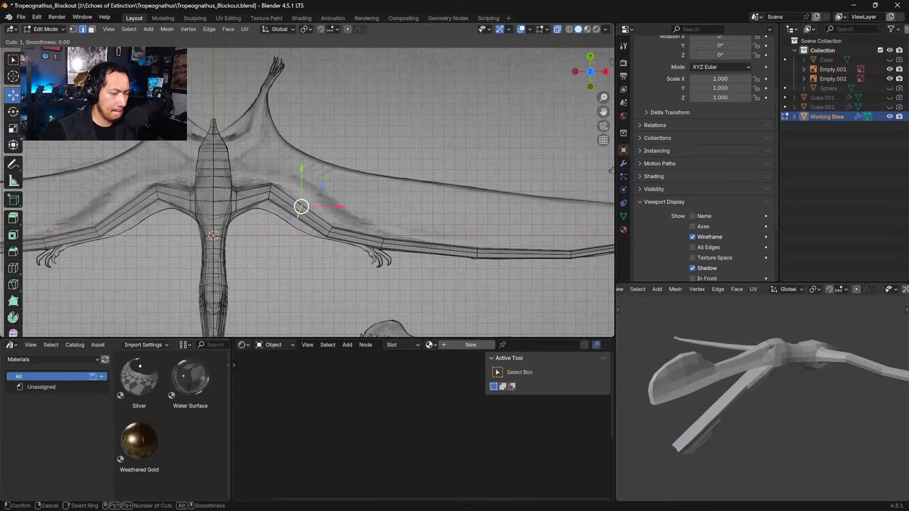
scroll(302, 206, up, 1)
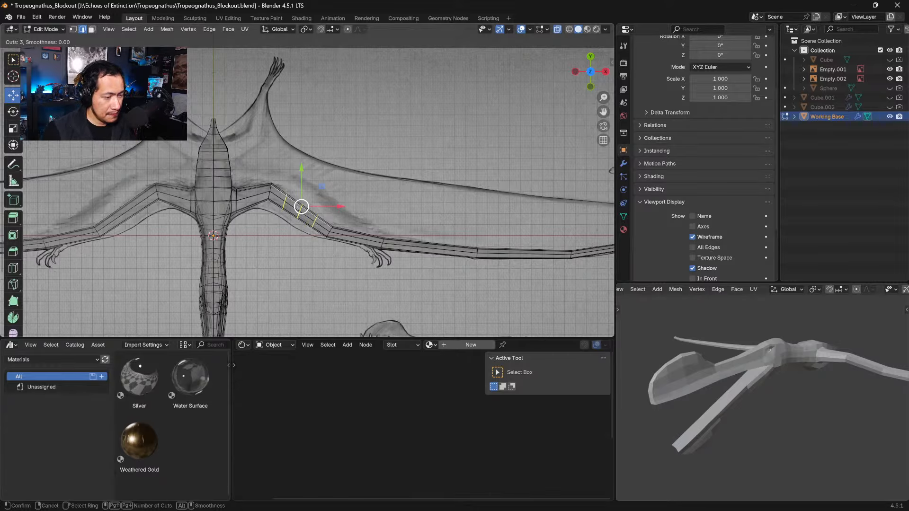
click(302, 207)
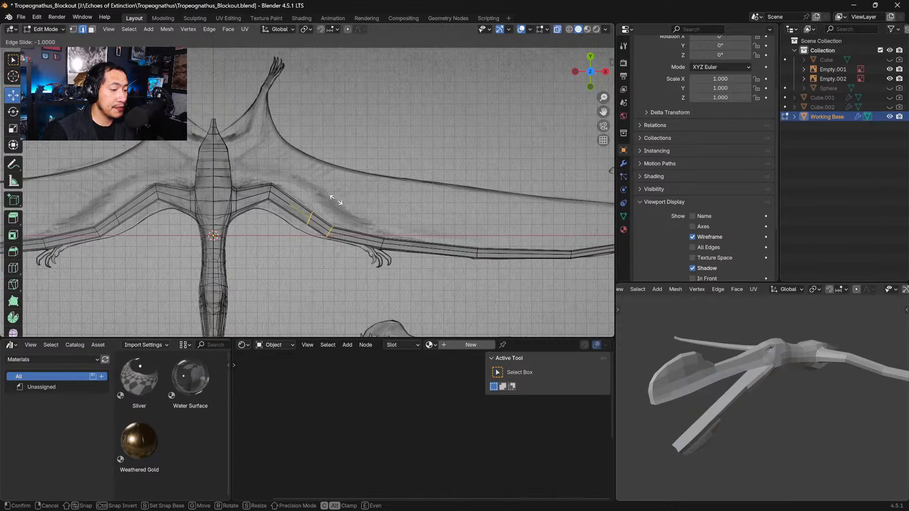
click(314, 180)
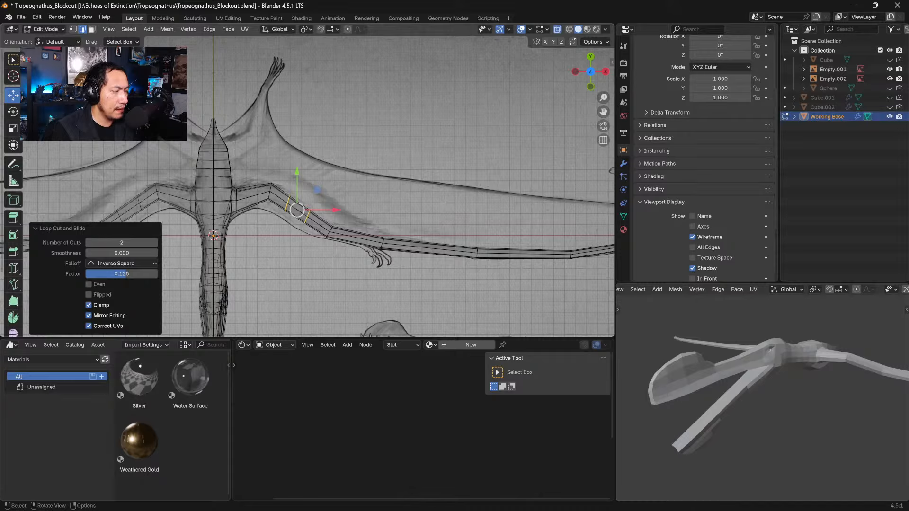
Step: Switch to Sculpt Mode and pull the elbow and forearm edges toward the reference outline with the Grab brush
click(45, 29)
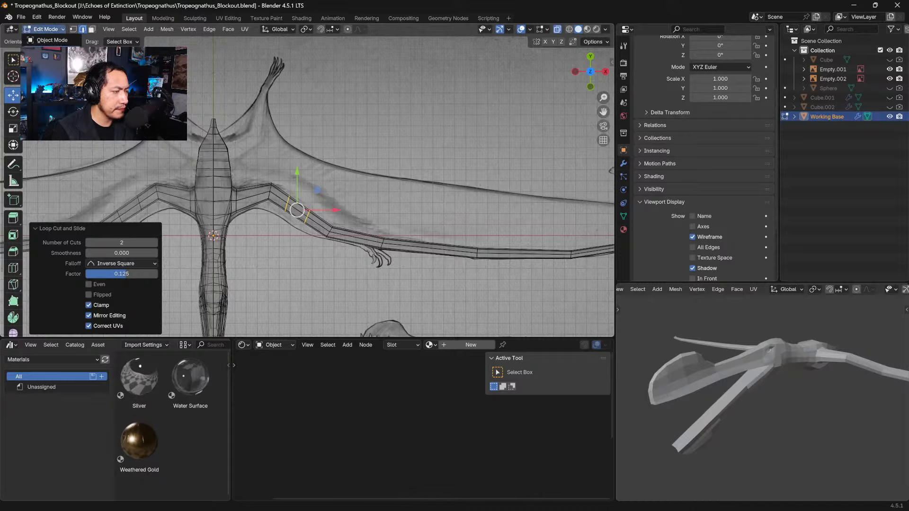
click(50, 61)
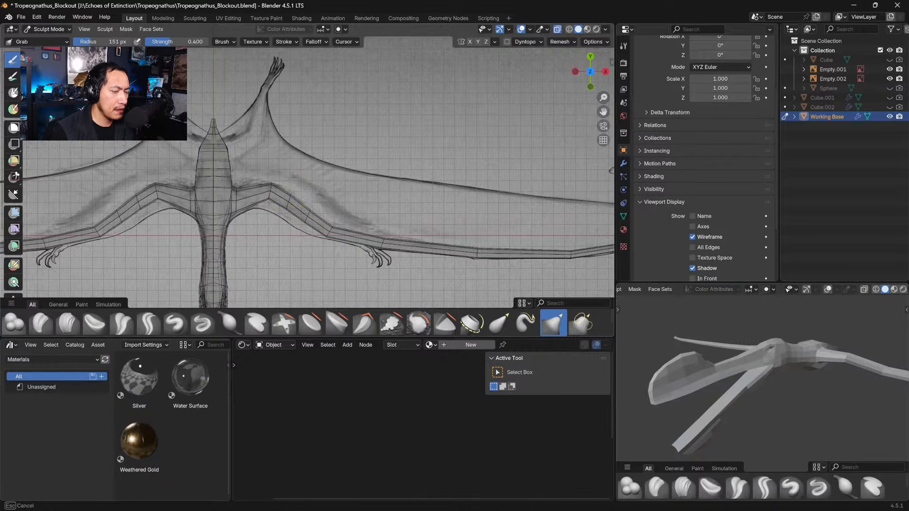
drag(291, 192, 276, 186)
drag(288, 210, 284, 209)
mouse_move(284, 209)
mouse_down()
mouse_move(288, 197)
mouse_move(287, 209)
mouse_move(272, 200)
mouse_move(293, 193)
mouse_move(304, 220)
mouse_move(310, 213)
mouse_move(289, 215)
mouse_up()
drag(294, 206, 325, 217)
mouse_move(325, 218)
mouse_down()
mouse_move(328, 232)
mouse_move(286, 208)
mouse_move(271, 179)
mouse_up()
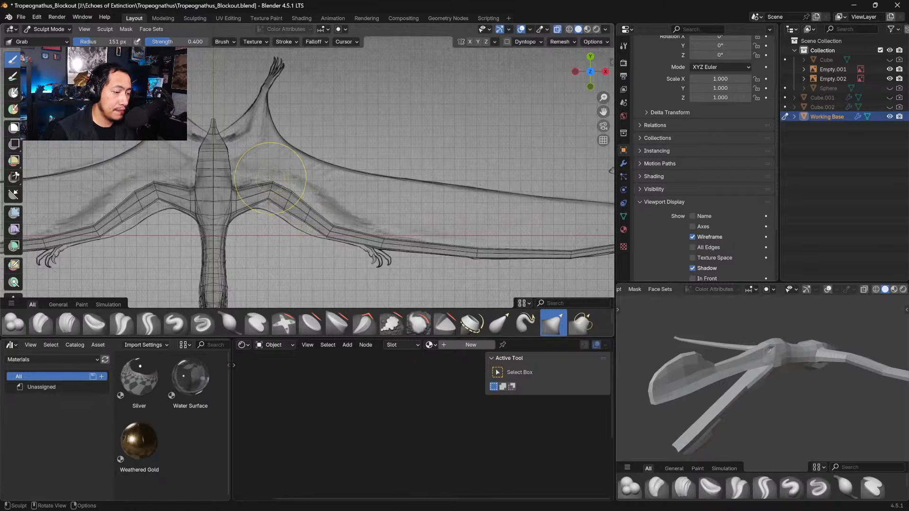
Step: Reduce the Grab brush radius to 121 px and refine the elbow corners and the arm's root against the reference
key(bracketleft)
key(bracketleft)
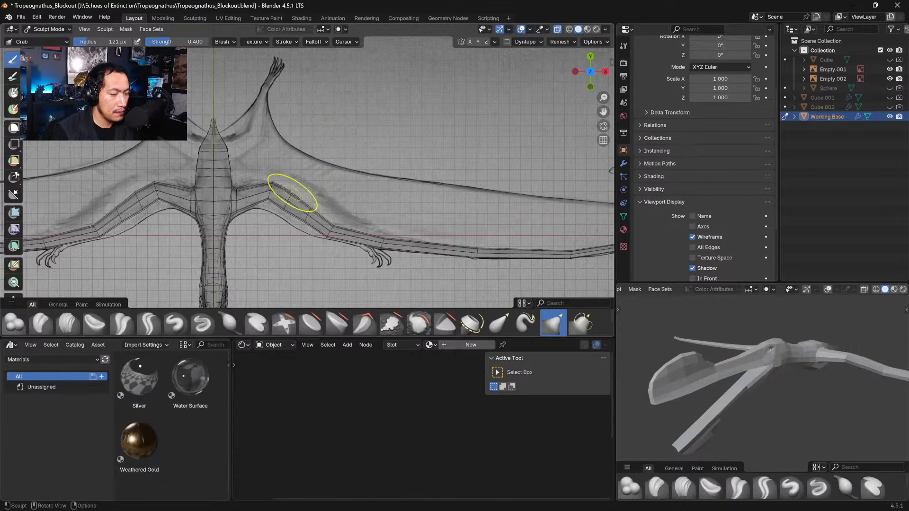
drag(286, 210, 284, 208)
drag(271, 200, 269, 198)
drag(273, 184, 271, 181)
drag(269, 198, 268, 198)
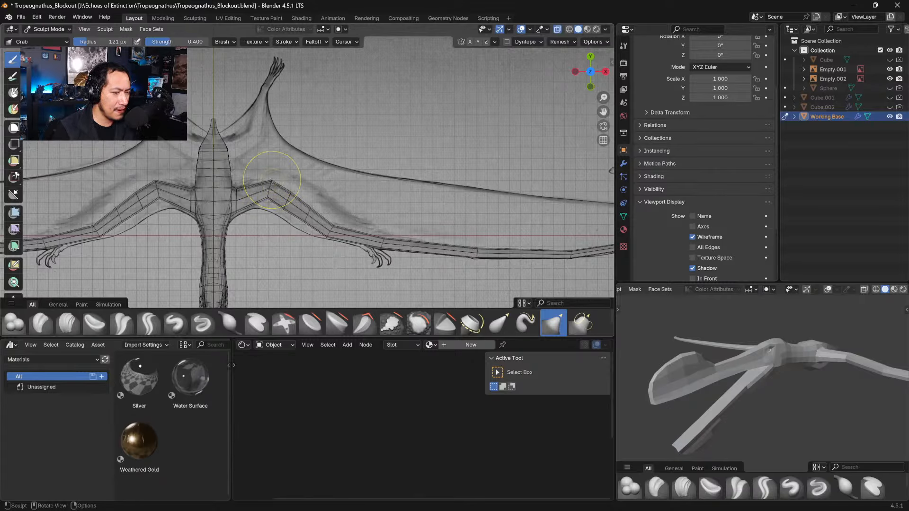
drag(270, 182, 272, 179)
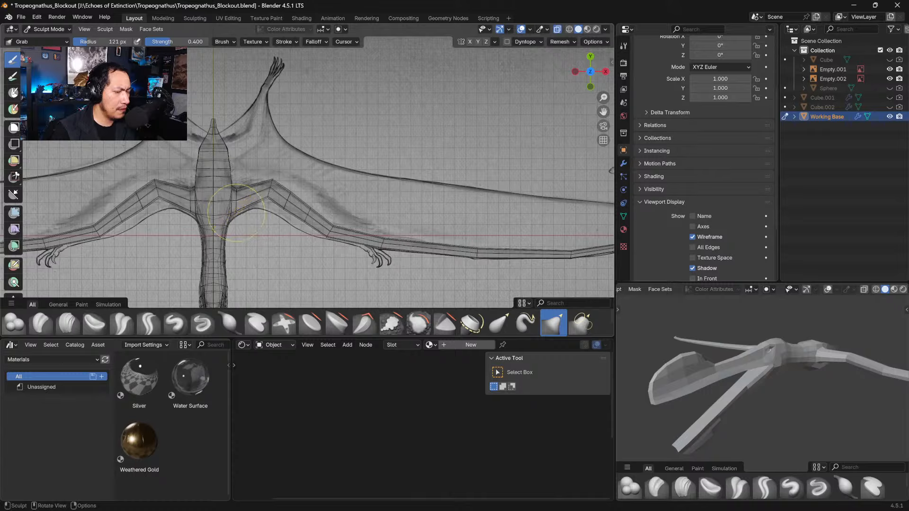
drag(233, 216, 235, 189)
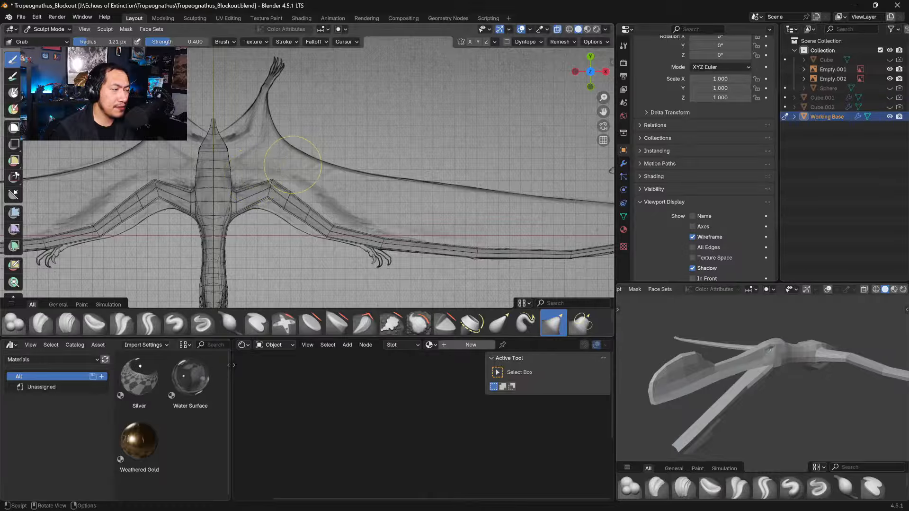
drag(272, 185, 271, 181)
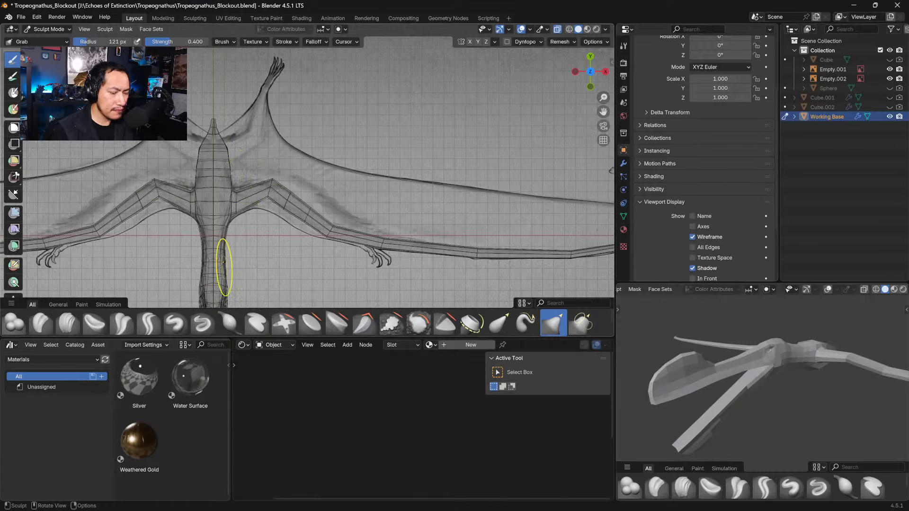
Step: Return to Edit Mode and add one loop cut across the upper arm between the body and the elbow
click(68, 29)
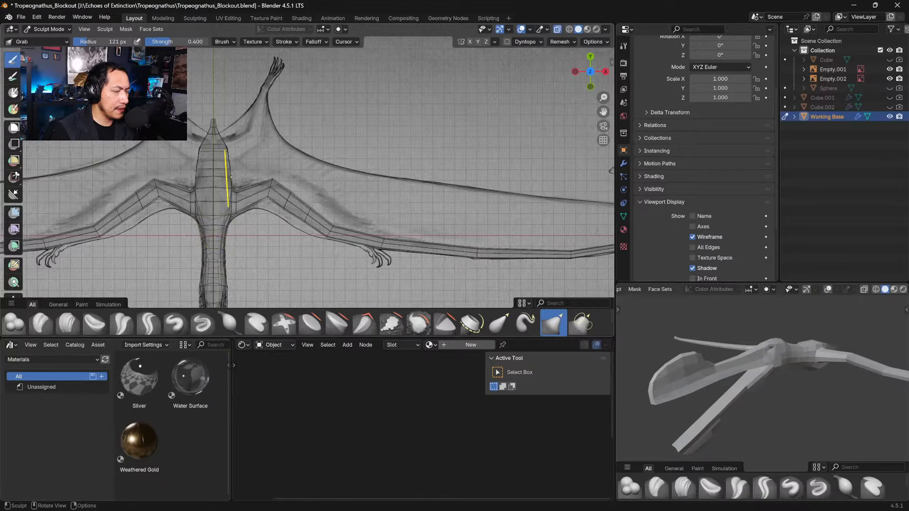
click(49, 29)
click(47, 50)
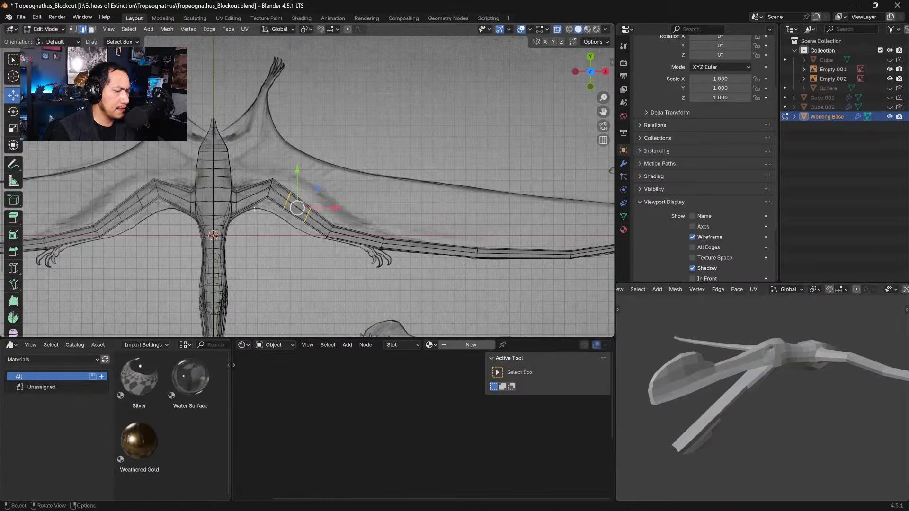
click(251, 195)
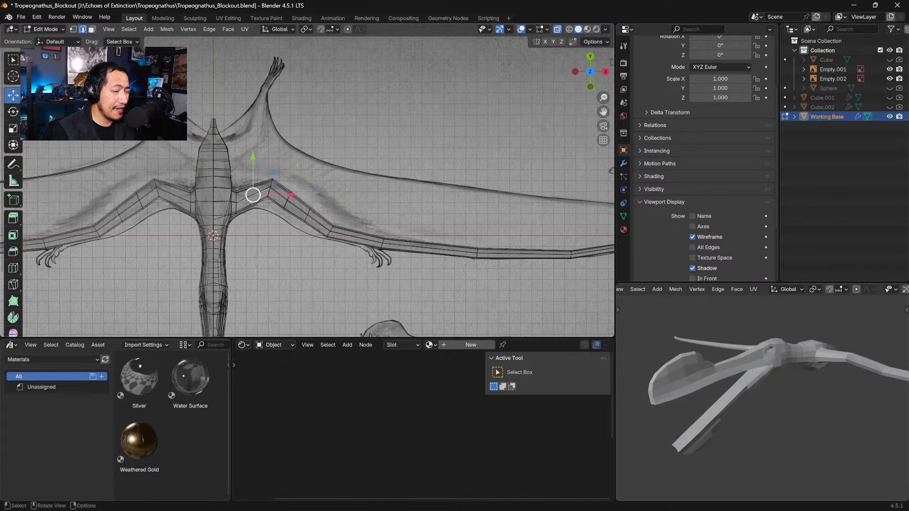
key(ctrl+r)
click(253, 195)
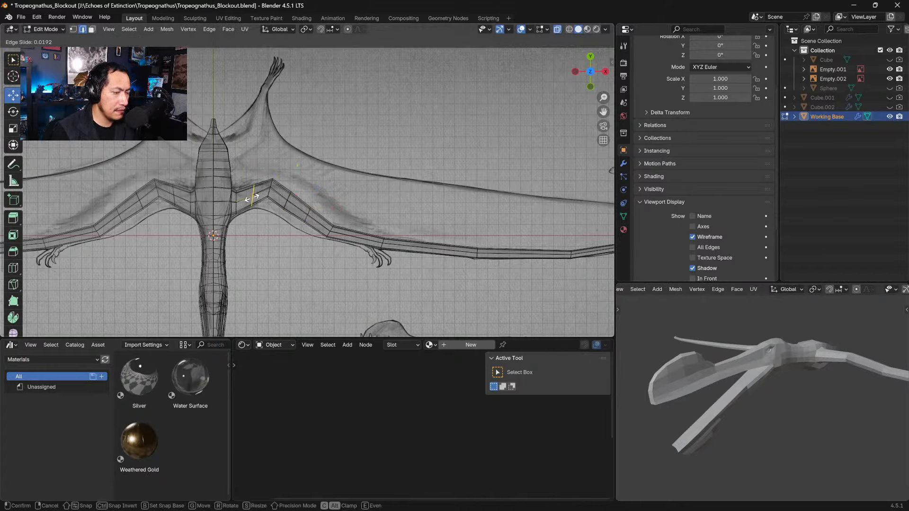
click(251, 195)
Step: Rotate the new upper-arm loop by about -16.5° around Z, nudge it into place and scale it by about 1.061
key(r)
click(287, 201)
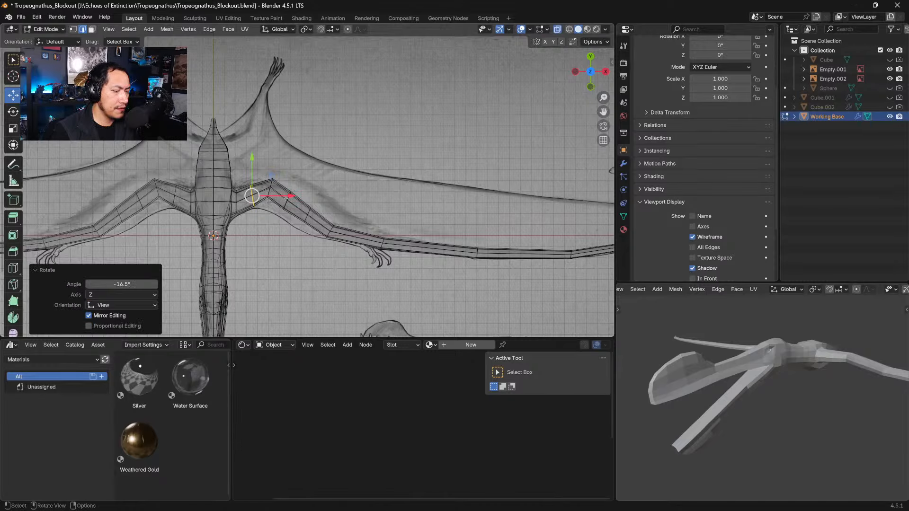
key(g)
click(277, 192)
key(s)
click(279, 193)
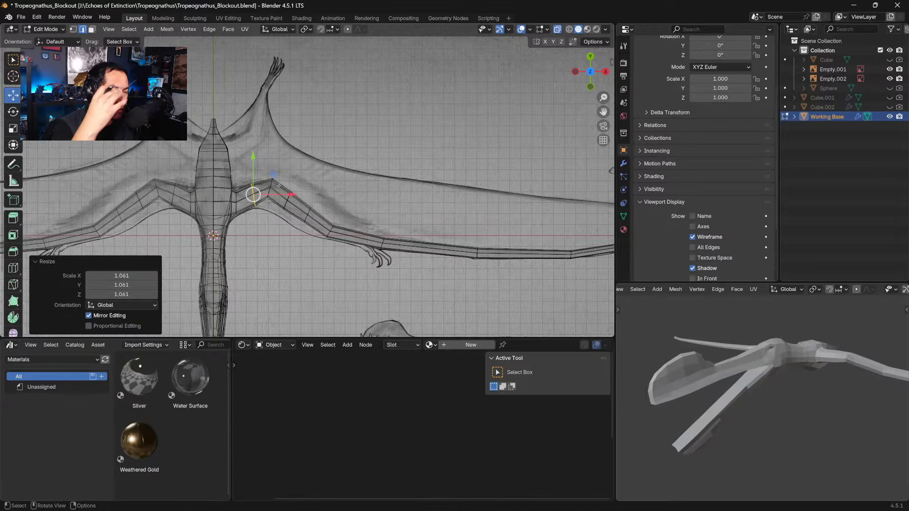
Step: Fine-tune the upper-arm loop's position and size against the reference with small moves and a scale of about 0.913, undoing the last move
key(g)
click(276, 183)
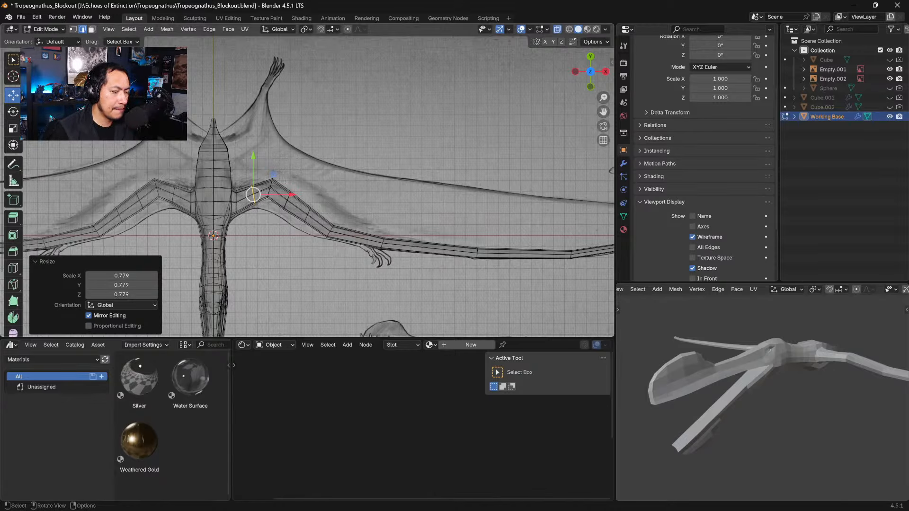
key(g)
click(275, 183)
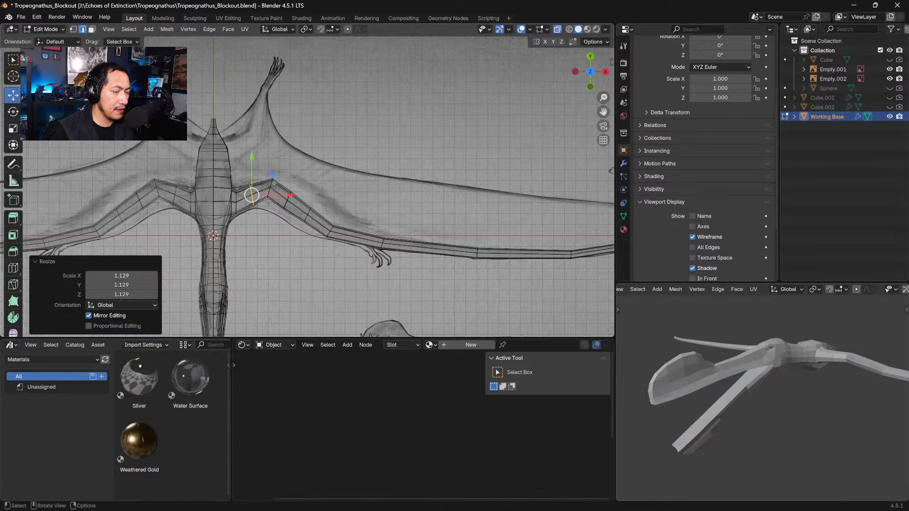
key(g)
click(273, 180)
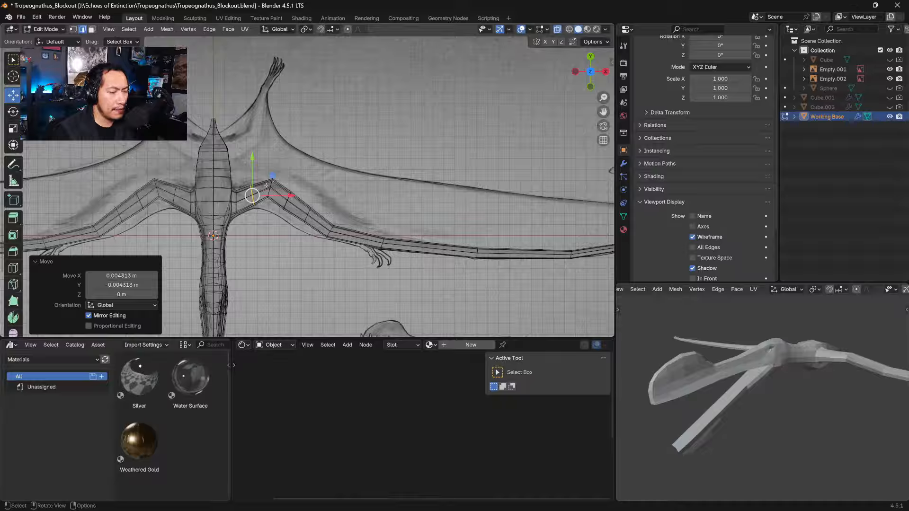
key(s)
click(291, 177)
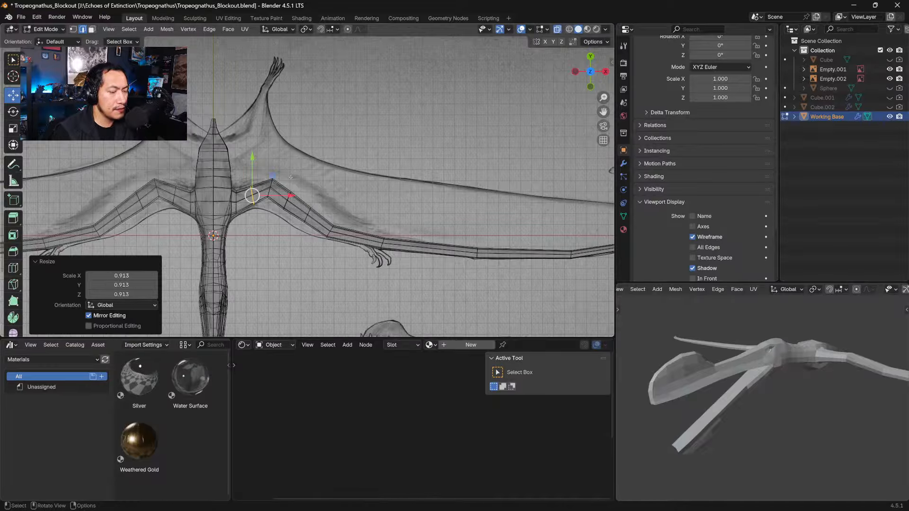
key(g)
click(284, 188)
key(ctrl+z)
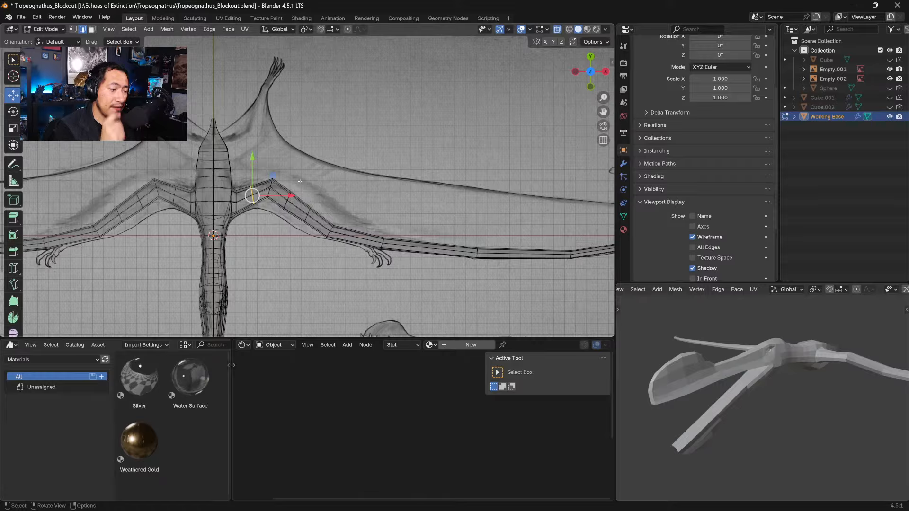
Step: Select the four side faces at the rear of the body where the hind leg attaches
middle_drag(300, 181, 290, 124)
key(3)
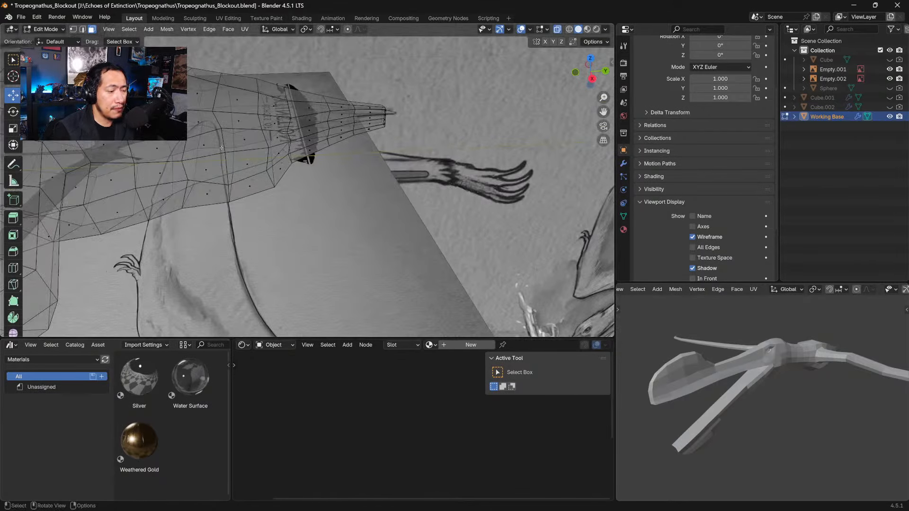
click(214, 154)
shift+click(209, 168)
shift+click(241, 143)
shift+click(247, 164)
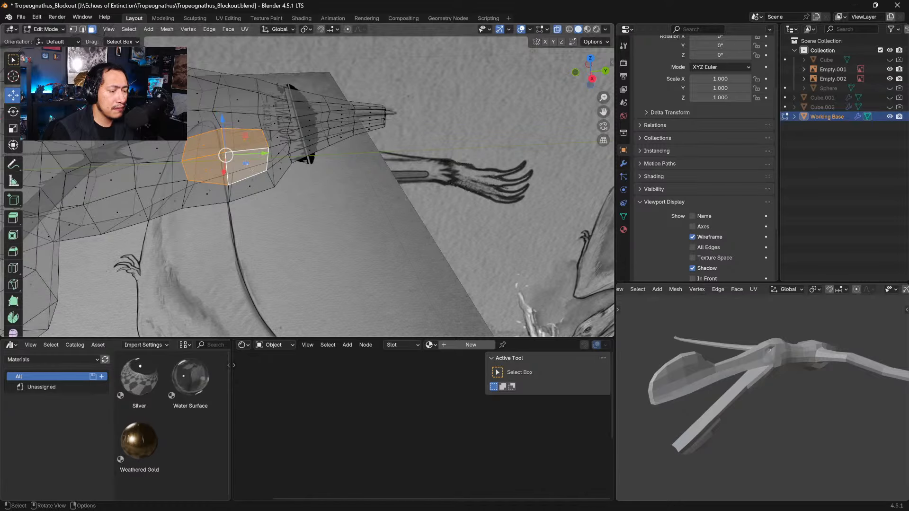
Step: Examine the selected hip faces and the arm mesh against the reference drawings in side, top and perspective views
middle_drag(248, 168, 256, 189)
key(KP_7)
mouse_move(327, 147)
ctrl+middle_down()
mouse_move(331, 124)
mouse_move(367, 267)
ctrl+middle_up()
ctrl+middle_drag(325, 207, 337, 225)
key(ctrl+KP_3)
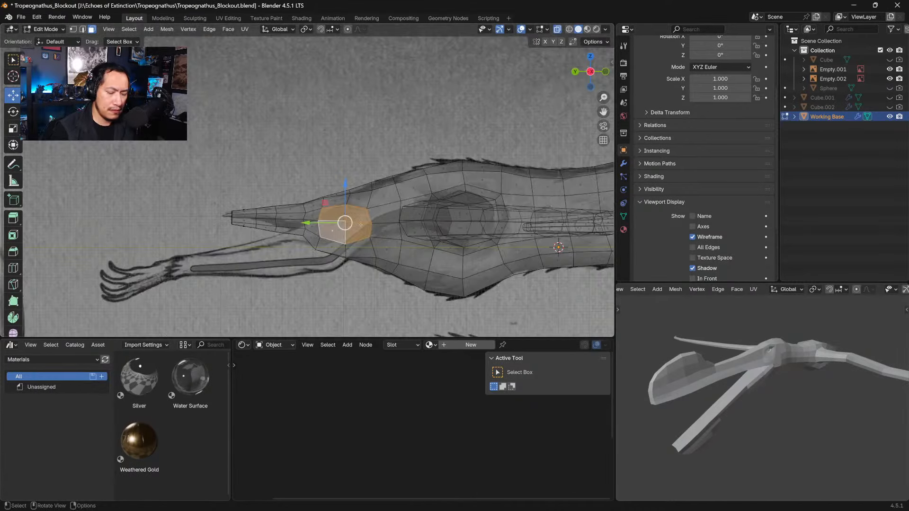
key(KP_7)
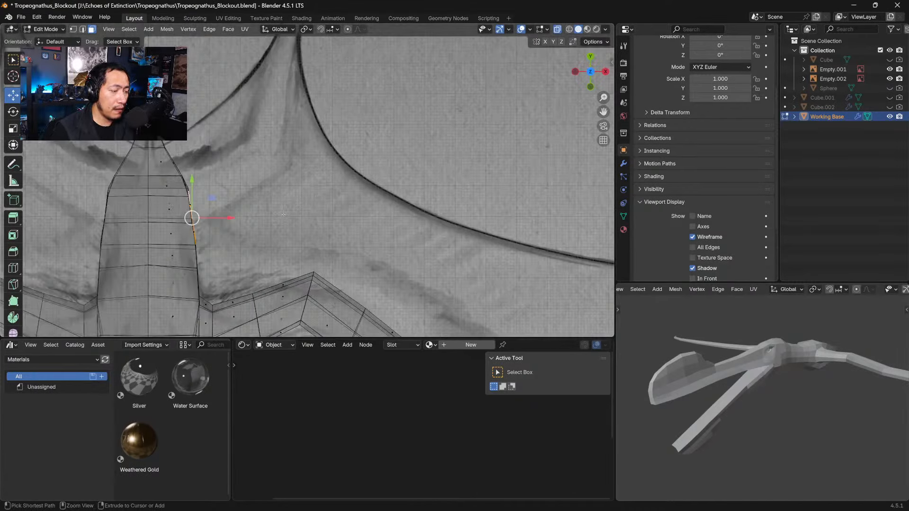
mouse_move(322, 188)
ctrl+middle_down()
mouse_move(324, 234)
mouse_move(322, 180)
mouse_move(318, 233)
mouse_move(327, 211)
mouse_move(354, 239)
mouse_move(345, 218)
mouse_move(335, 242)
ctrl+middle_up()
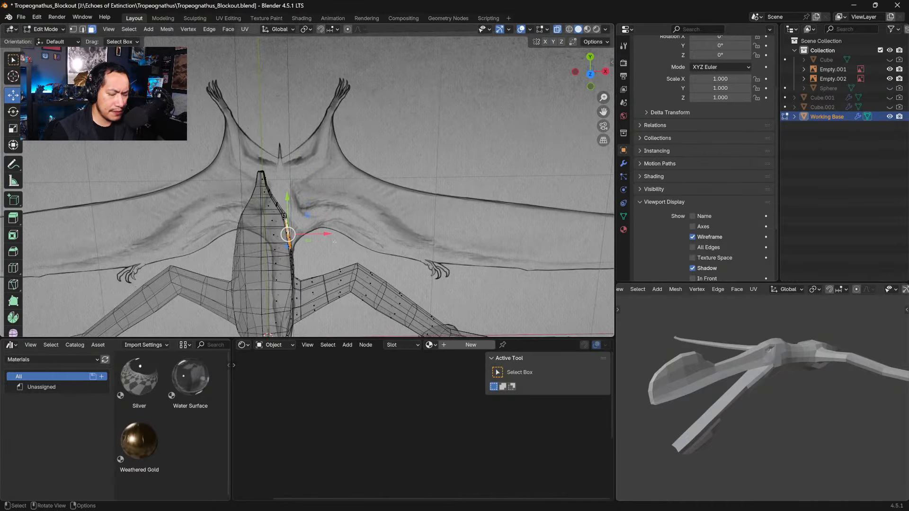
key(KP_7)
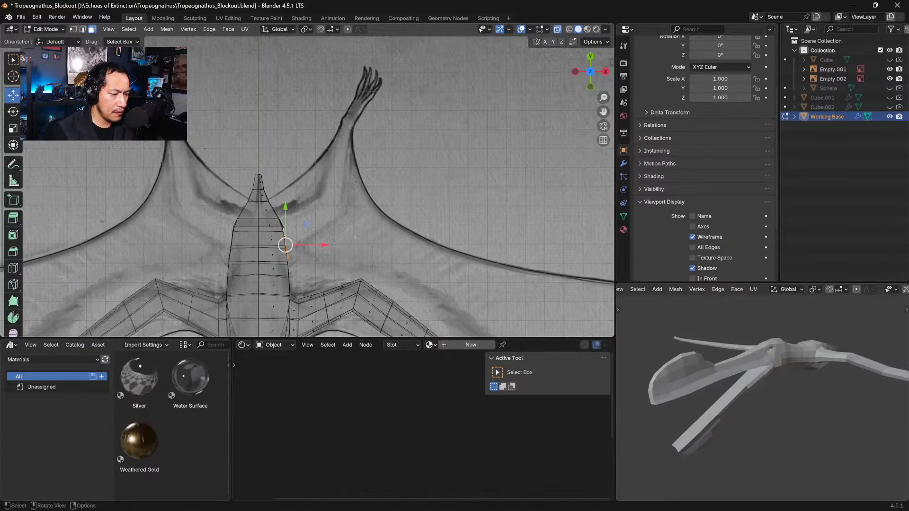
scroll(355, 237, down, 3)
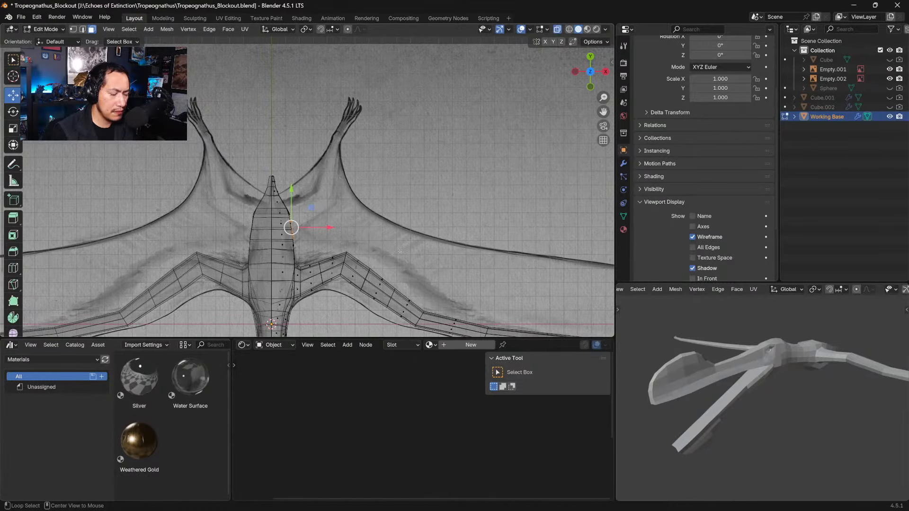
mouse_move(399, 251)
middle_down()
mouse_move(317, 259)
mouse_move(369, 268)
mouse_move(363, 293)
middle_up()
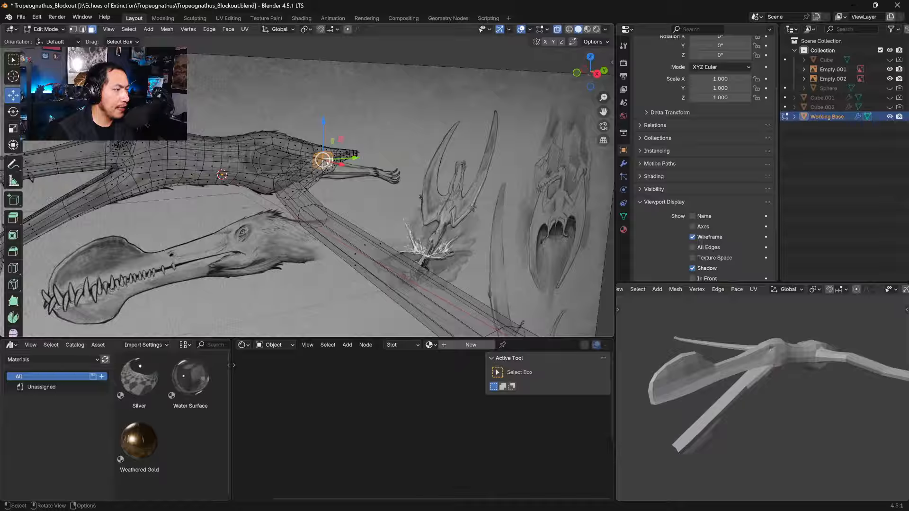
middle_drag(369, 239, 349, 219)
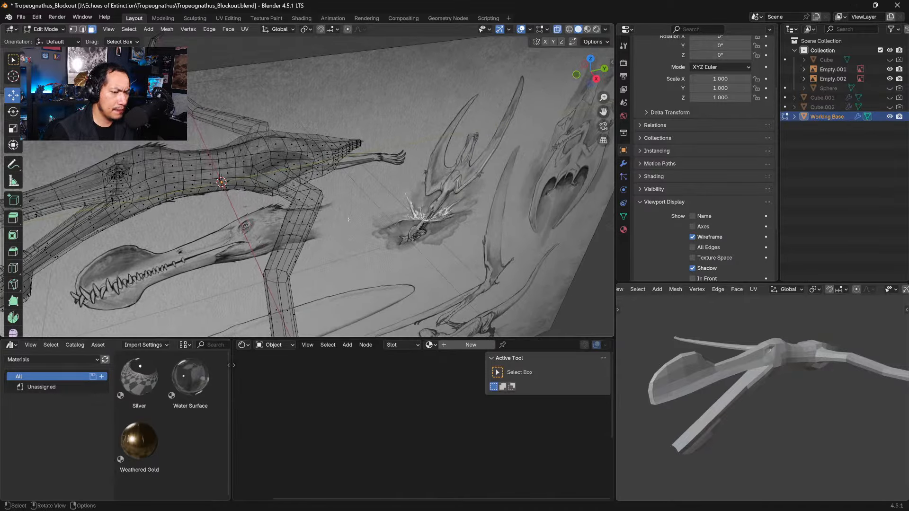
key(KP_7)
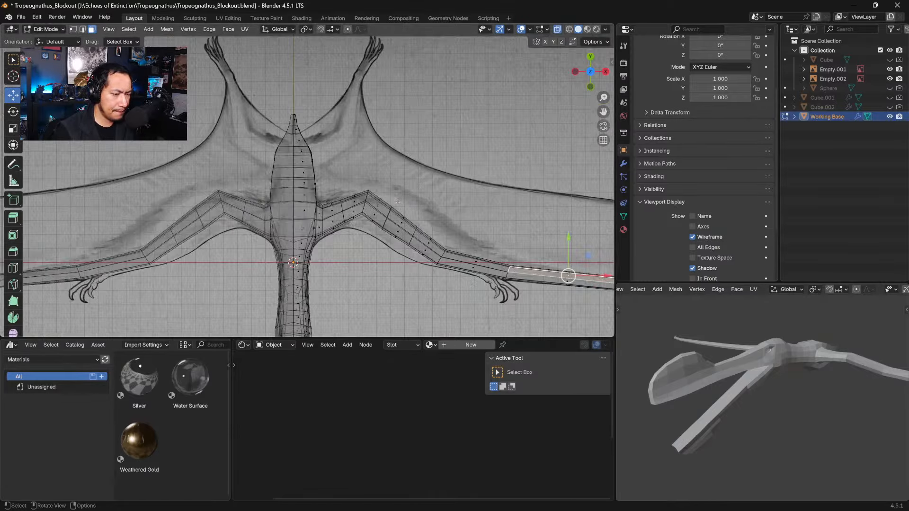
ctrl+middle_drag(422, 209, 433, 232)
shift+middle_drag(486, 322, 378, 239)
middle_drag(436, 231, 401, 240)
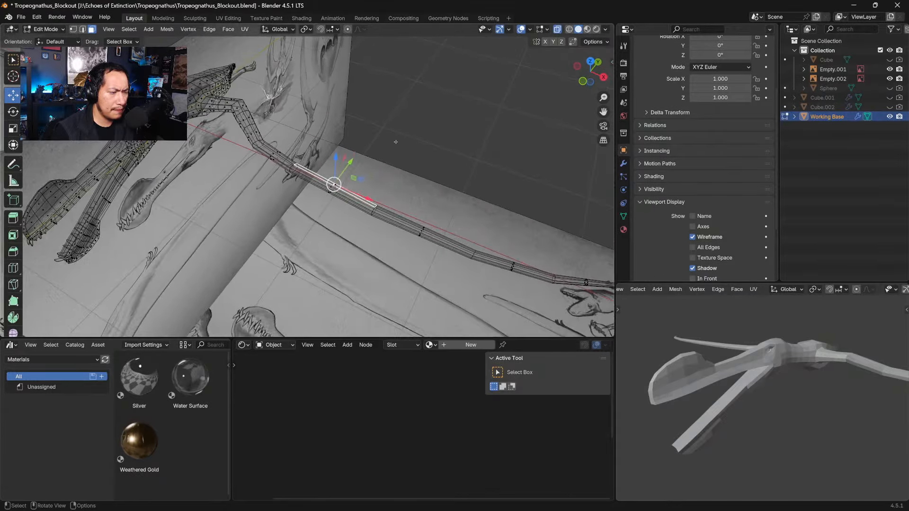
middle_drag(396, 141, 402, 183)
Step: Add two evenly spaced loop cuts without sliding to the arm segment between the wrist and the clawed hand, and clear the selection
key(KP_7)
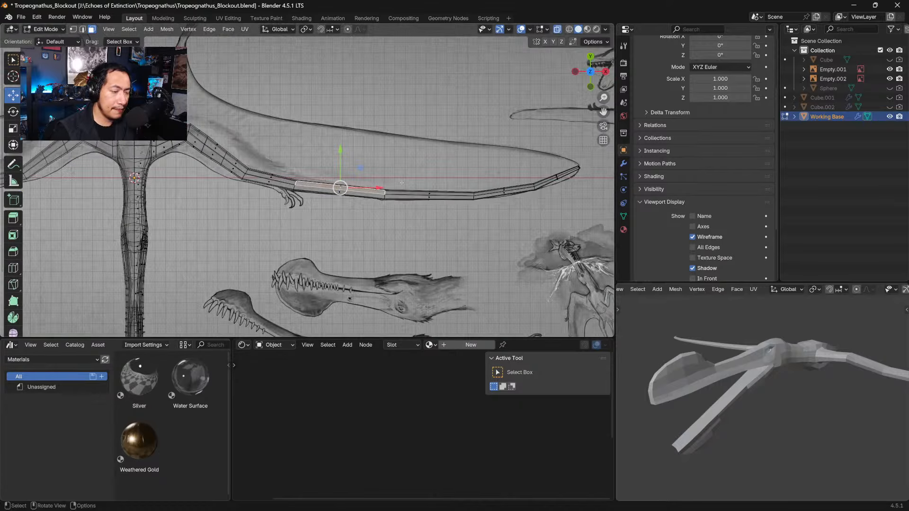
ctrl+middle_drag(267, 199, 265, 171)
click(259, 192)
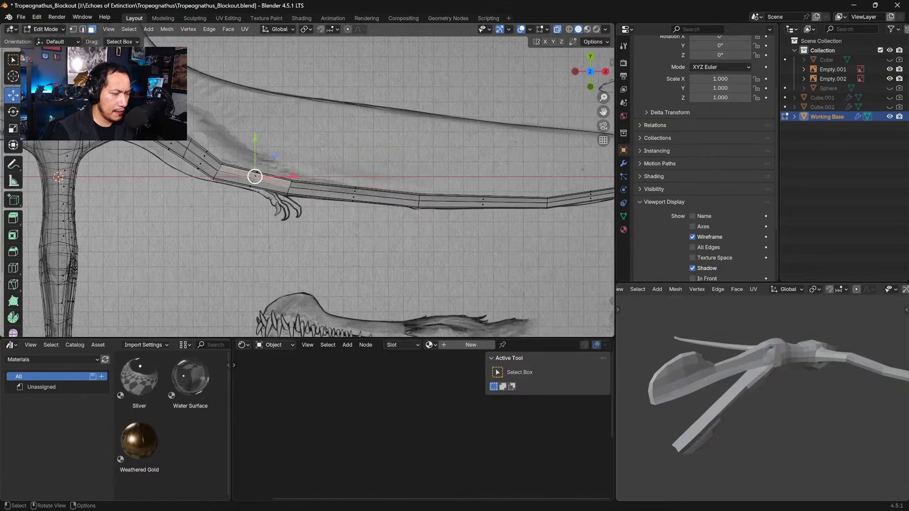
key(ctrl+r)
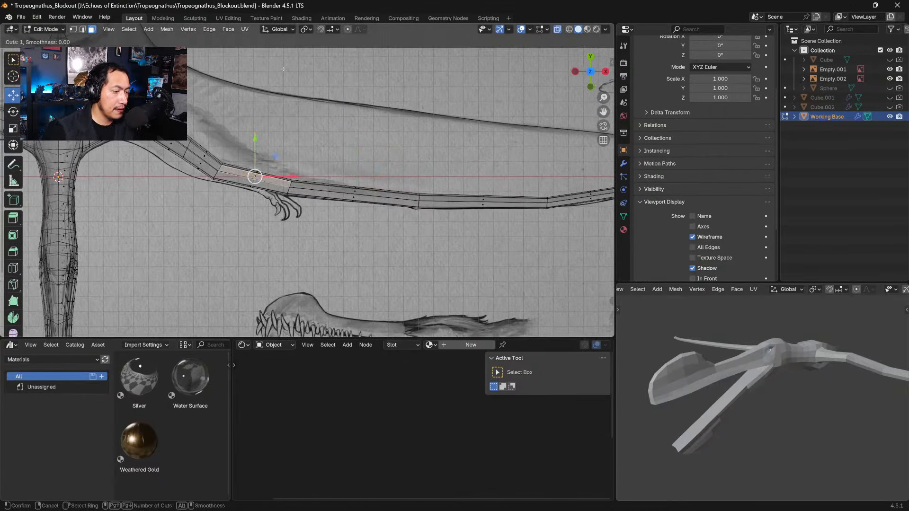
scroll(255, 179, up, 2)
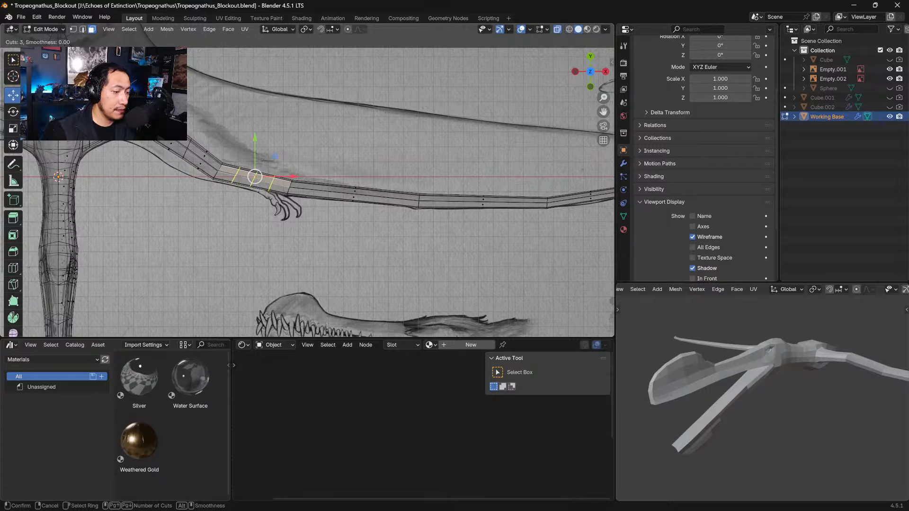
scroll(255, 177, down, 1)
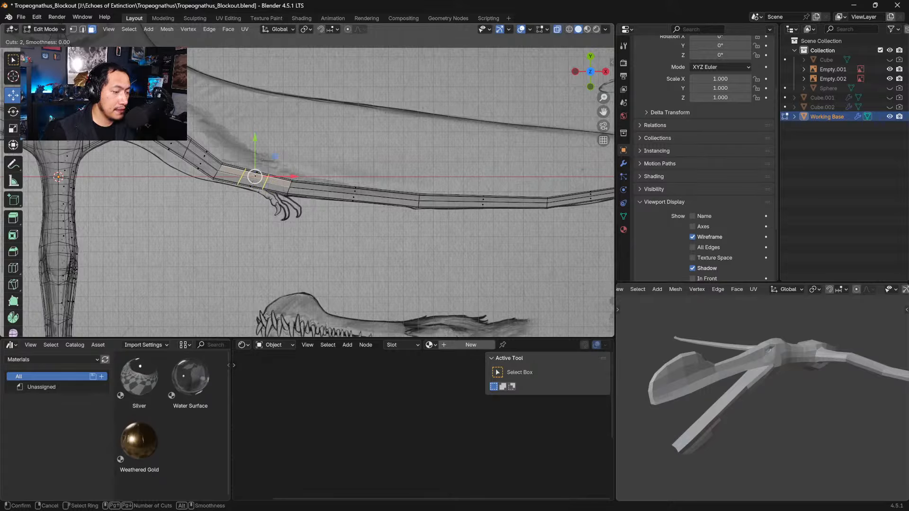
click(255, 177)
right_click(253, 179)
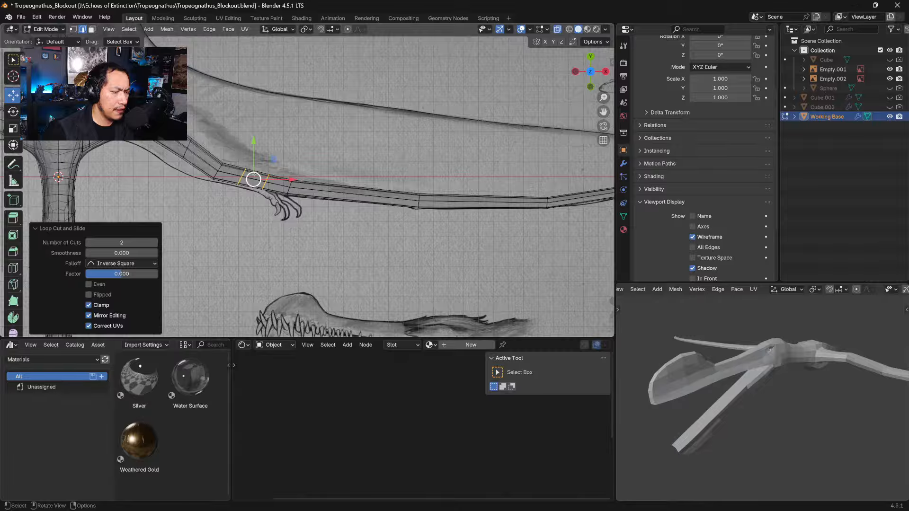
key(alt+a)
Step: In vertex mode, move the front-edge vertex at the arm's root by about 0.007 m in X and -0.014 m in Y
scroll(293, 166, down, 2)
shift+middle_drag(294, 166, 387, 200)
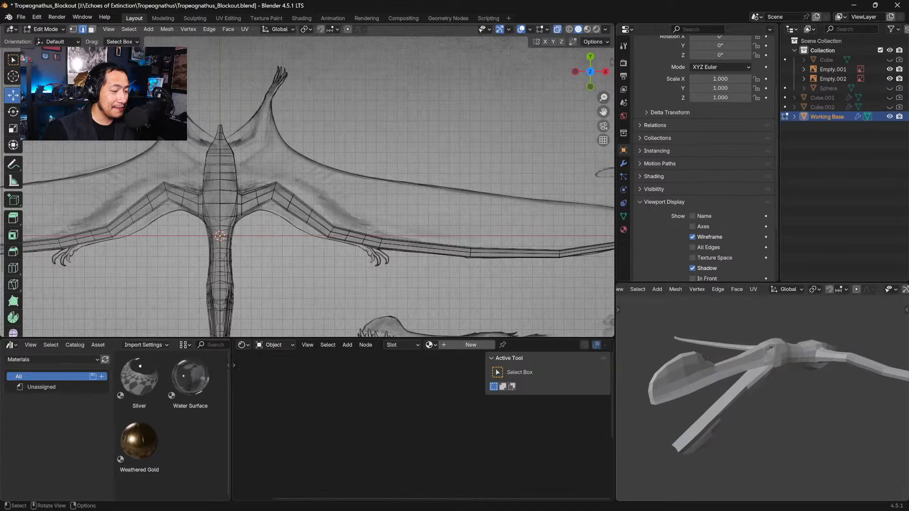
ctrl+middle_drag(293, 178, 283, 147)
shift+middle_drag(258, 181, 363, 196)
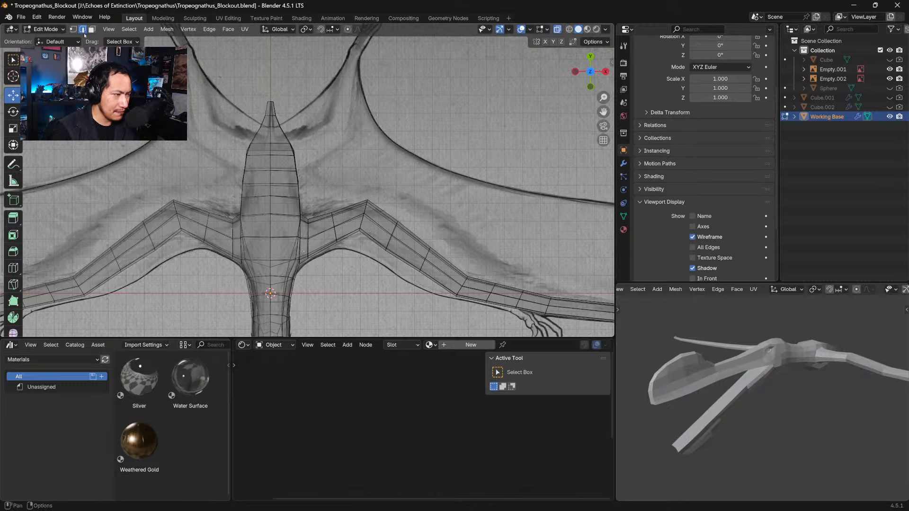
key(1)
click(307, 258)
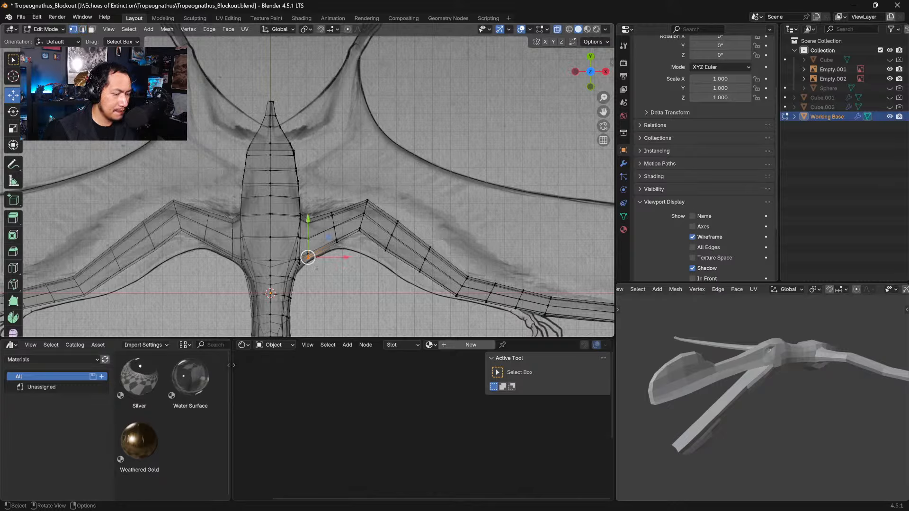
key(g)
click(313, 267)
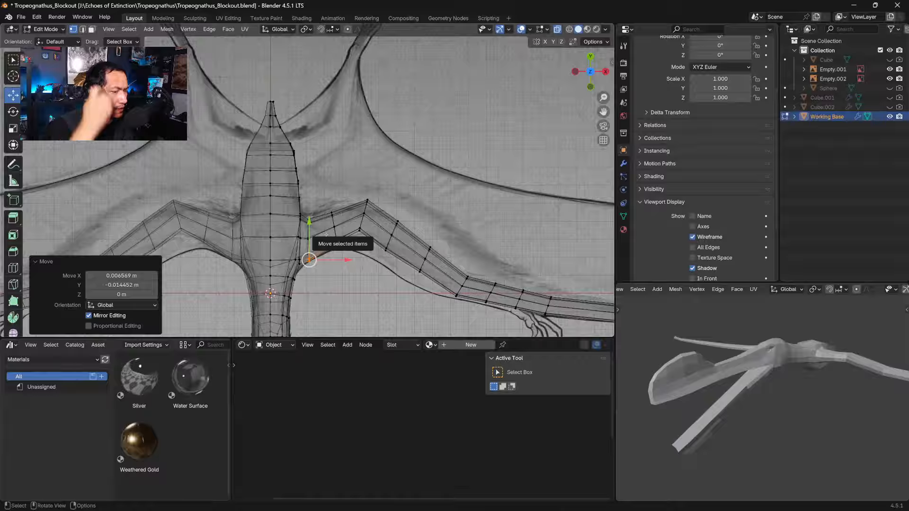
Step: Move the rear-edge vertex in the middle of the upper arm by about -0.003 m in X and 0.021 m in Y
click(331, 212)
click(299, 181)
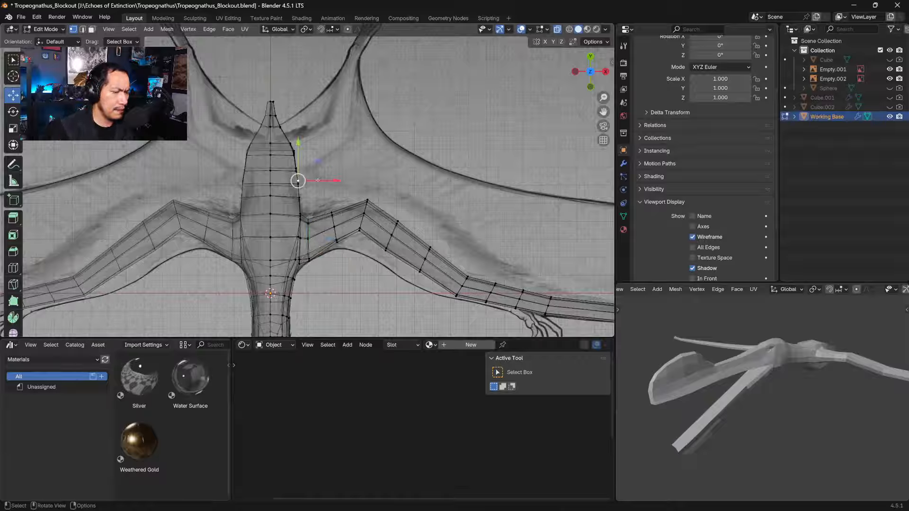
click(331, 213)
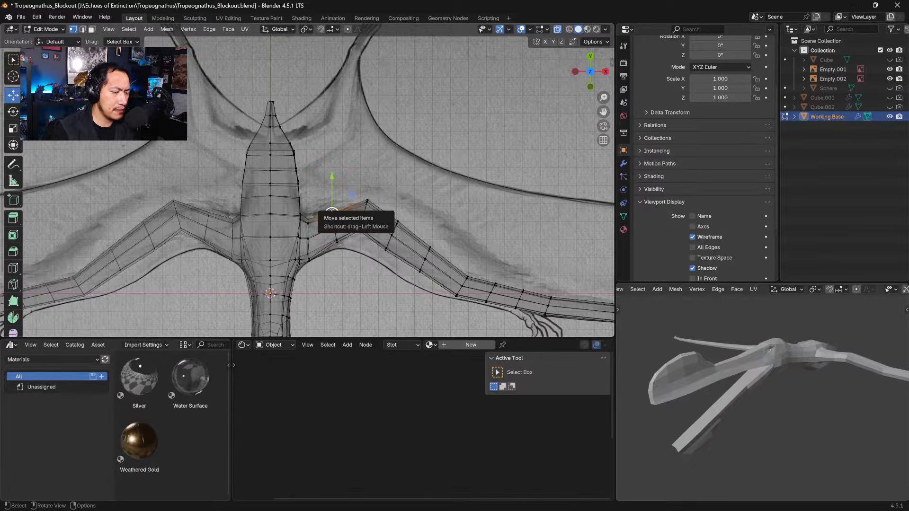
drag(330, 203, 329, 202)
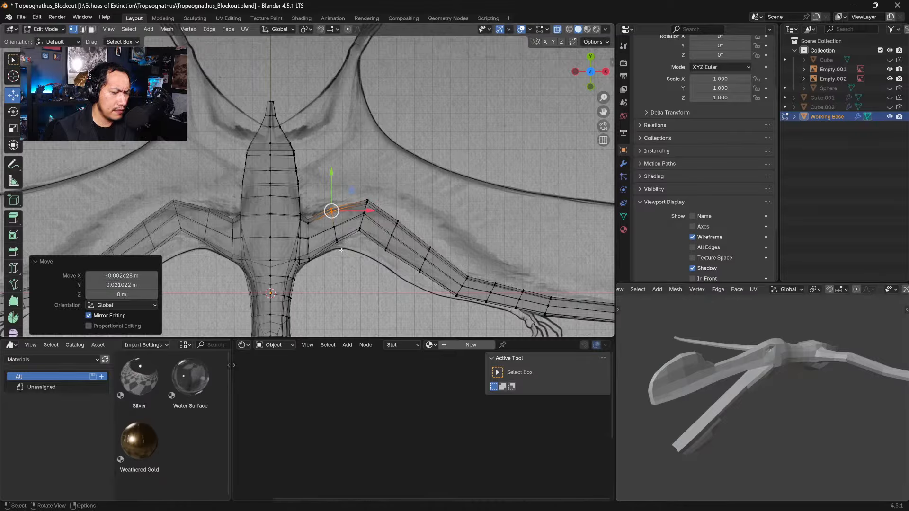
Step: Move the front-edge vertex in the middle of the upper arm by about 0.001 m in X and 0.004 m in Y
click(331, 239)
drag(337, 240, 336, 240)
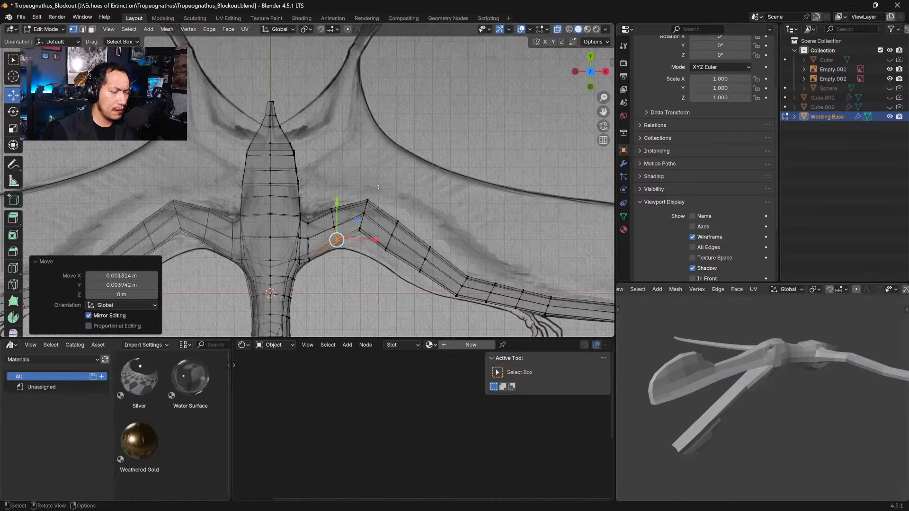
click(367, 200)
scroll(368, 199, down, 3)
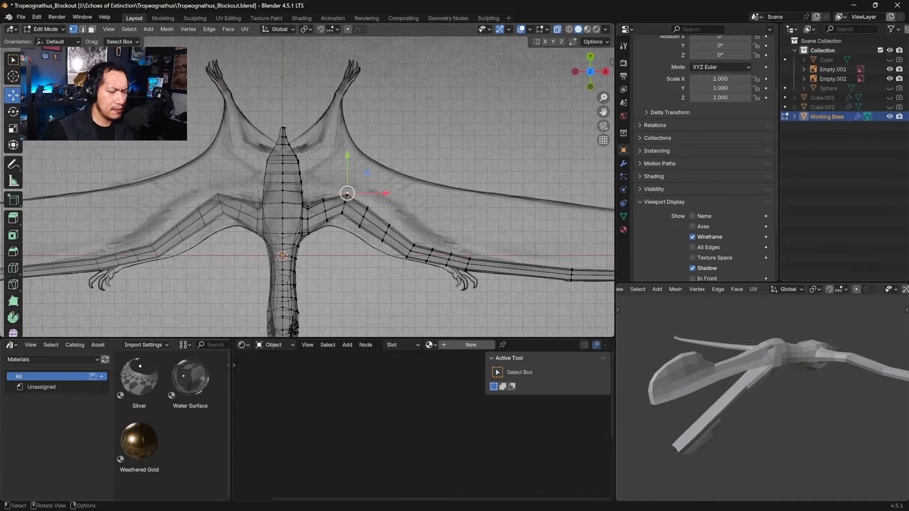
Step: Extrude the hip side faces about 0.17 m outward to start the leg, and move the end toward the knee in top view
mouse_move(406, 298)
shift+middle_down()
mouse_move(352, 241)
mouse_move(364, 264)
mouse_move(330, 267)
mouse_move(384, 276)
mouse_move(441, 337)
shift+middle_up()
middle_drag(263, 171, 200, 129)
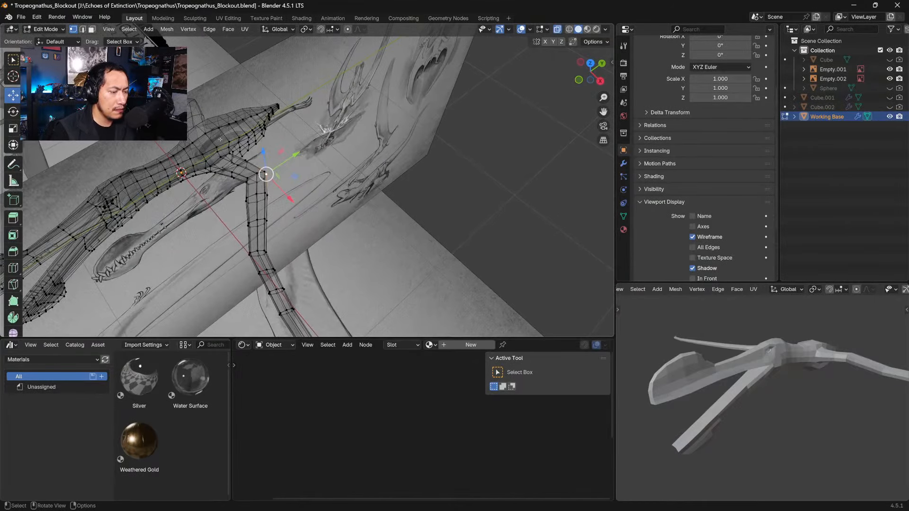
click(93, 30)
mouse_move(294, 153)
ctrl+middle_down()
mouse_move(287, 176)
mouse_move(249, 121)
mouse_move(231, 127)
ctrl+middle_up()
click(231, 127)
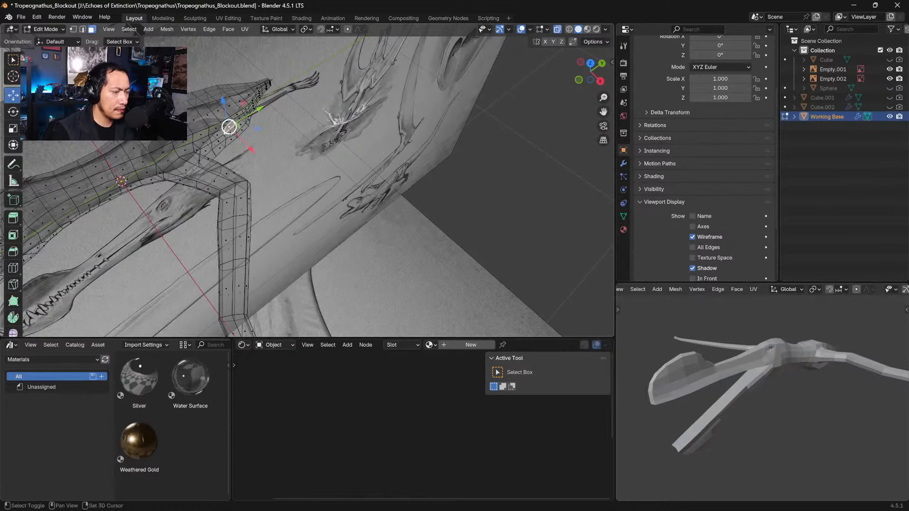
key(KP_7)
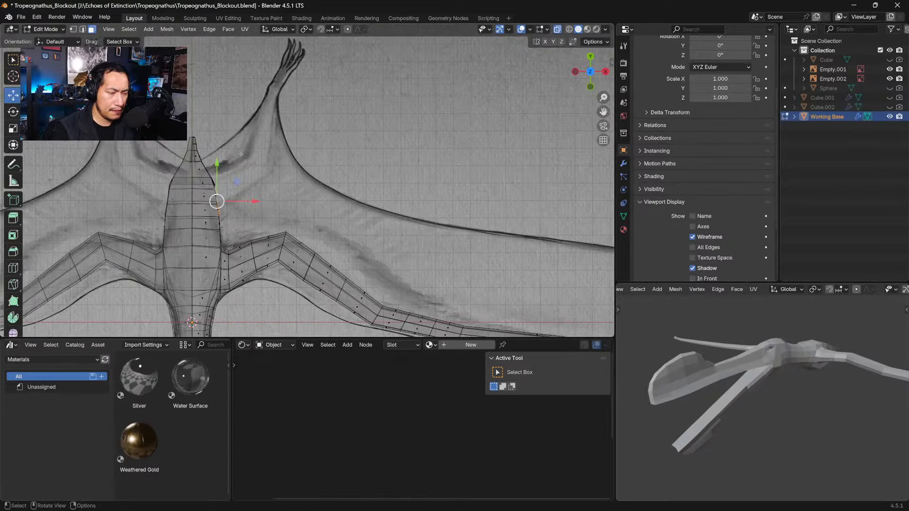
shift+middle_drag(297, 122, 377, 153)
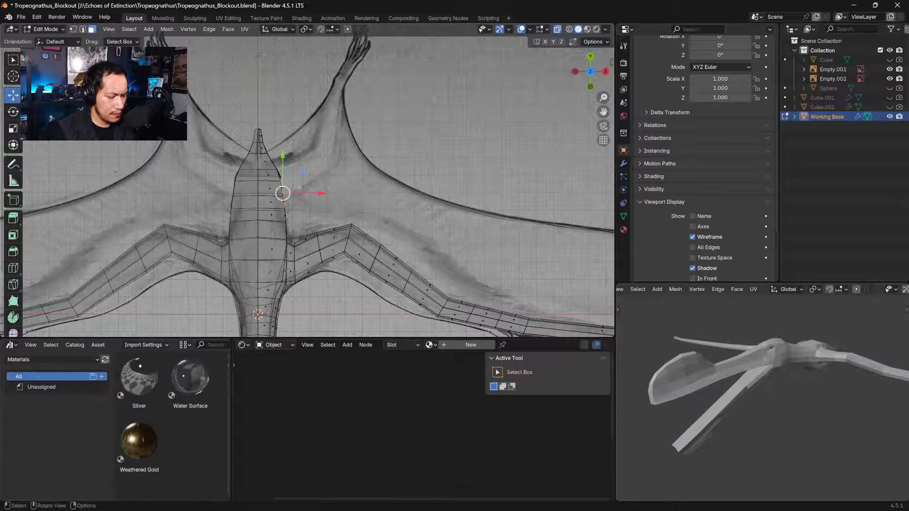
key(e)
click(326, 185)
key(g)
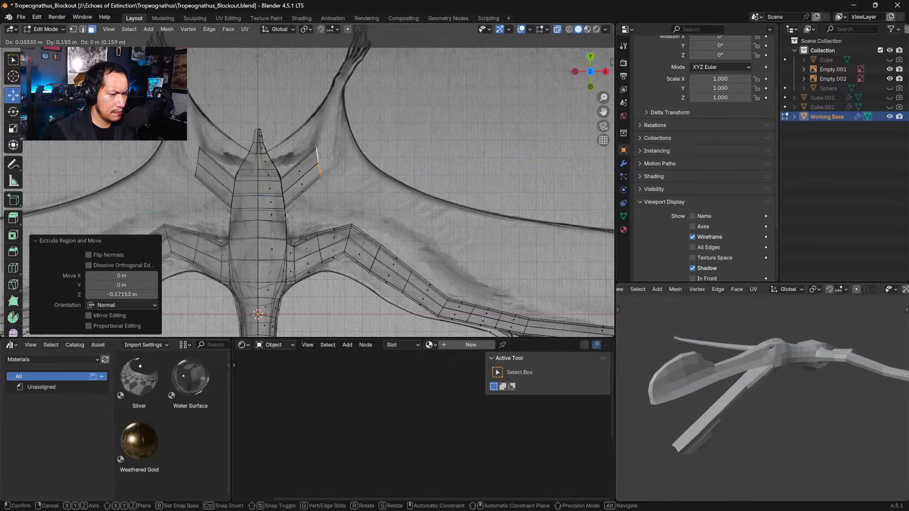
click(332, 157)
Step: Rotate the thigh's end faces about -33°, enlarge them and reposition them over the knee in the top-view drawing
key(r)
click(336, 137)
key(s)
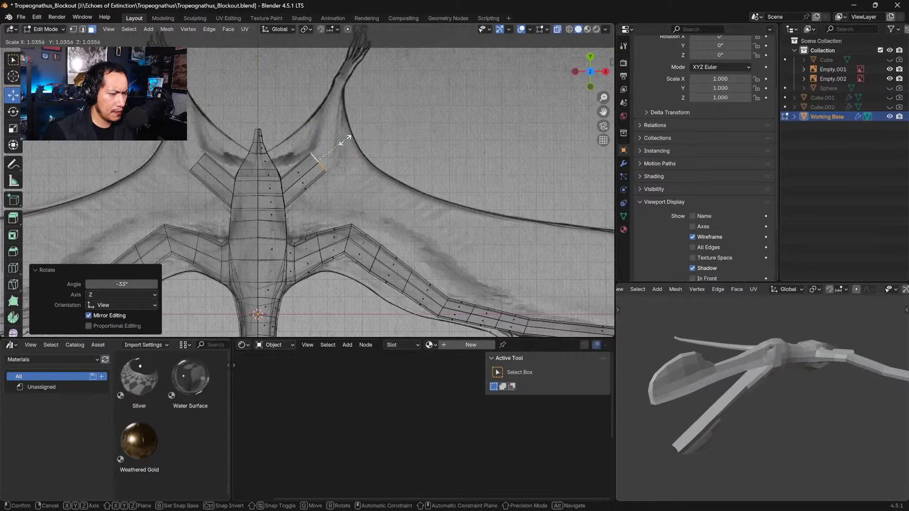
click(344, 142)
key(g)
click(320, 158)
key(s)
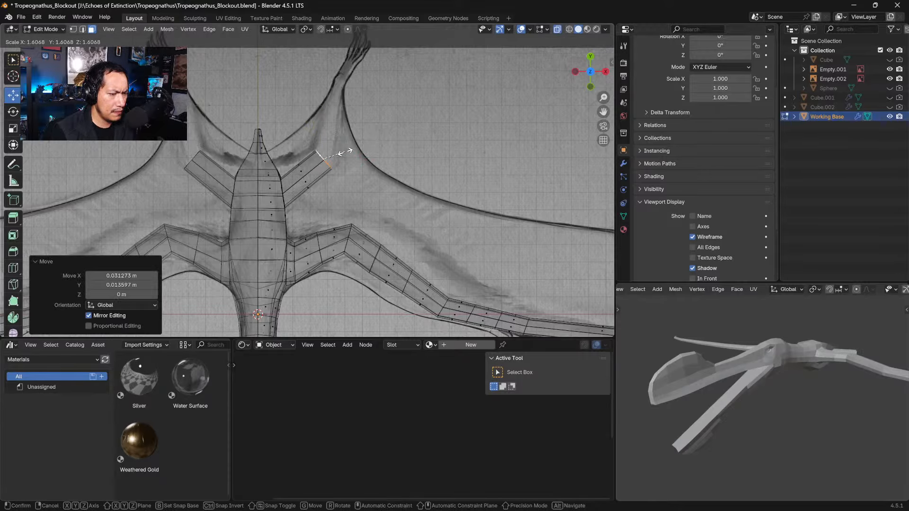
click(351, 151)
key(g)
click(358, 135)
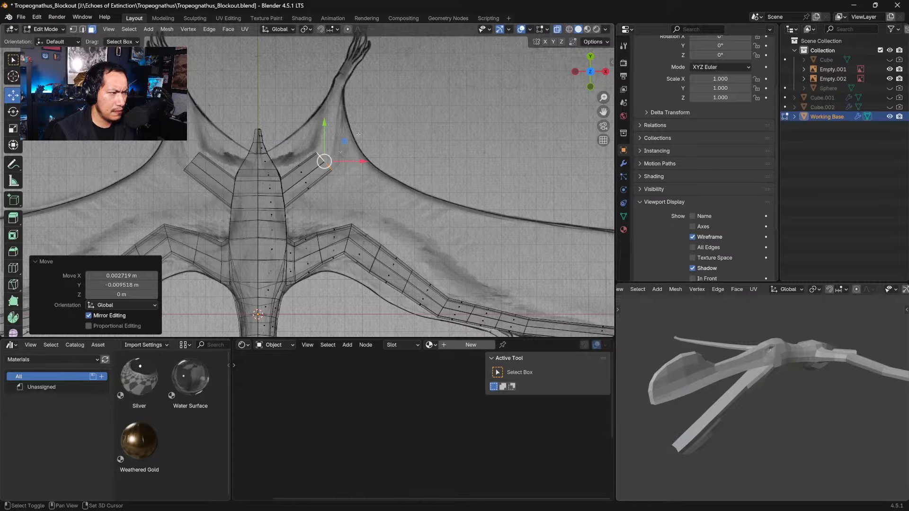
Step: Extrude the knee end about 0.28 m into a shin, scale it down, and move it about -0.121 m in X and 0.238 m in Y
shift+middle_drag(359, 134, 380, 182)
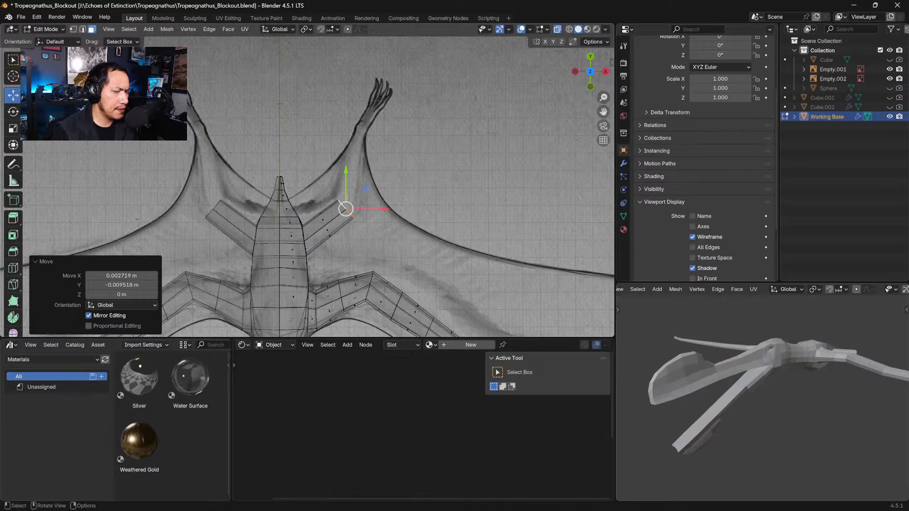
key(e)
click(402, 161)
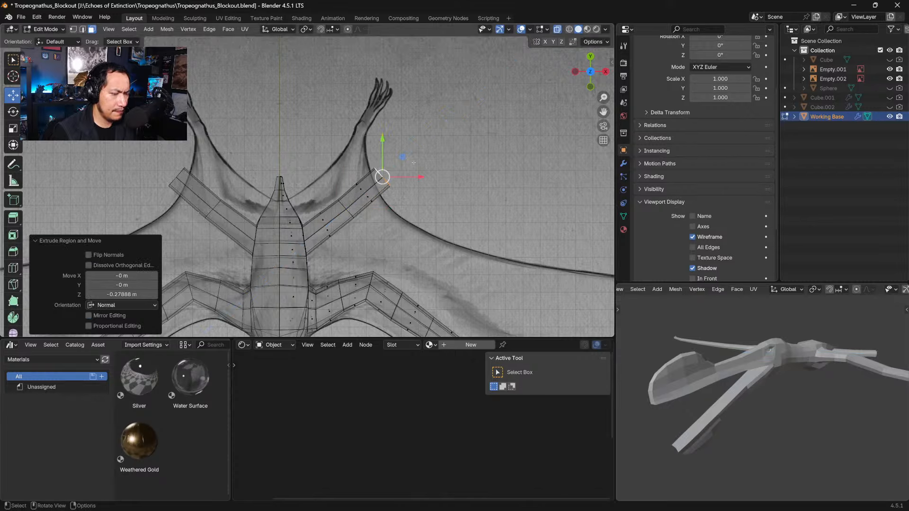
key(s)
click(390, 166)
key(g)
click(370, 126)
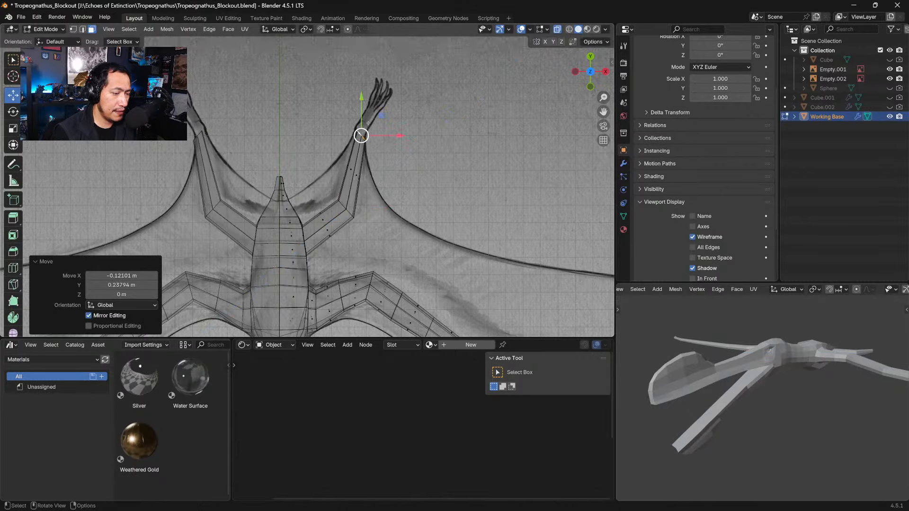
Step: Rotate the shin's end about -22.5°, then scale and reposition it to match the drawn ankle's width
key(r)
click(399, 131)
key(s)
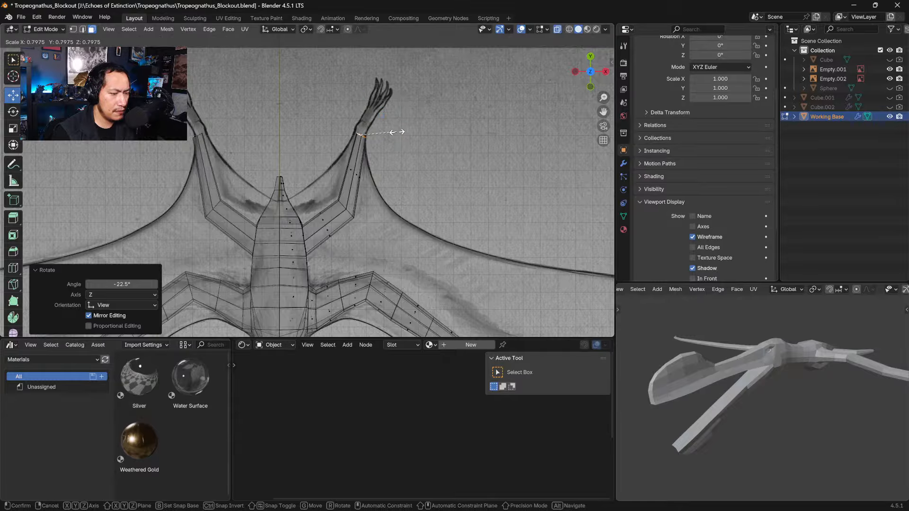
click(395, 131)
key(g)
click(394, 125)
key(s)
click(400, 124)
key(g)
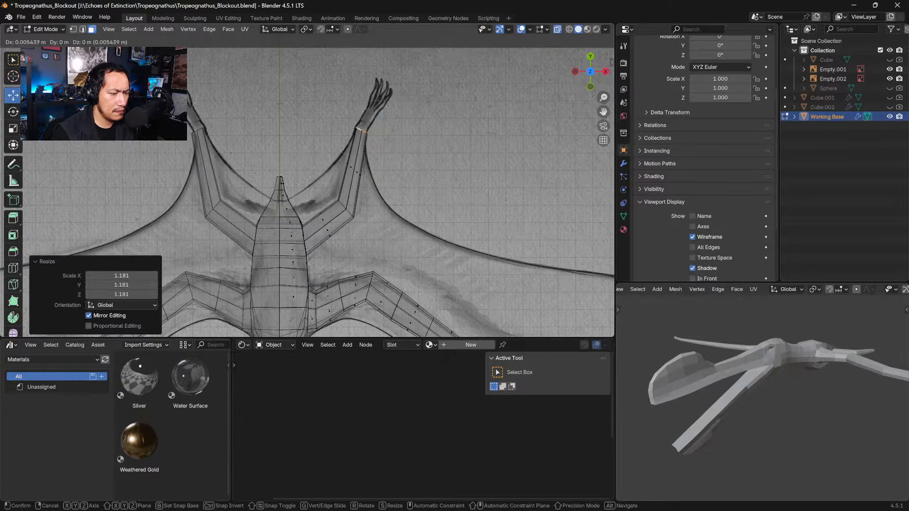
click(400, 124)
Step: Fine-tune the ankle end with a rotation of about -14.7°, a scale of about 0.9 and small position corrections
key(r)
click(400, 126)
key(g)
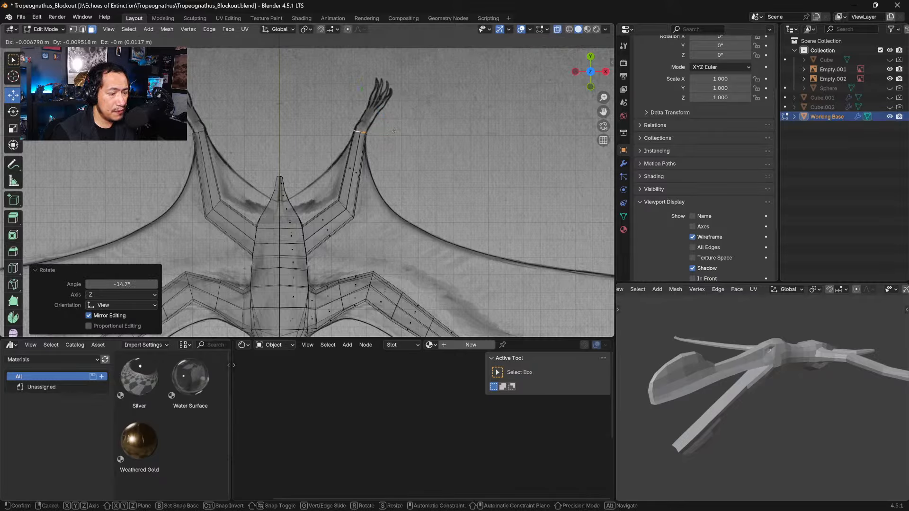
click(392, 136)
key(s)
click(392, 137)
key(r)
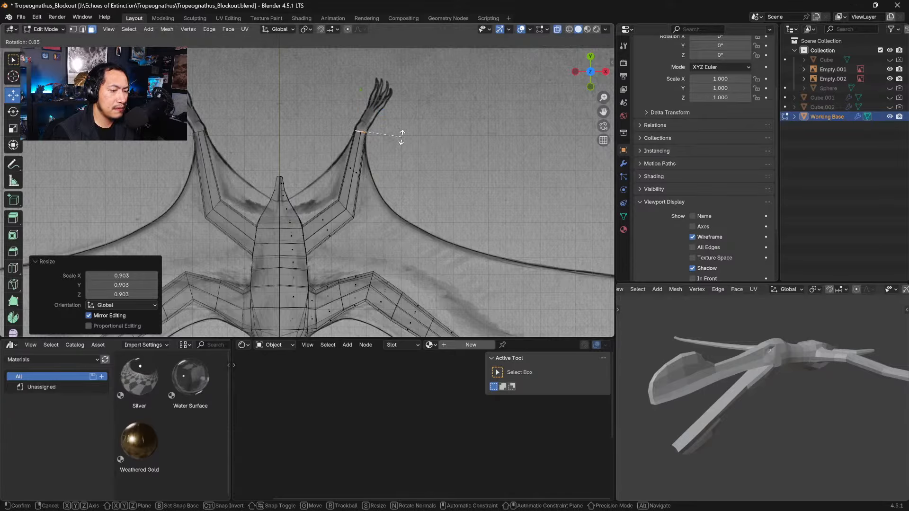
click(407, 137)
Step: Add one loop cut near the middle of the shin, rotate it across the leg, and scale it to about 1.16
click(359, 175)
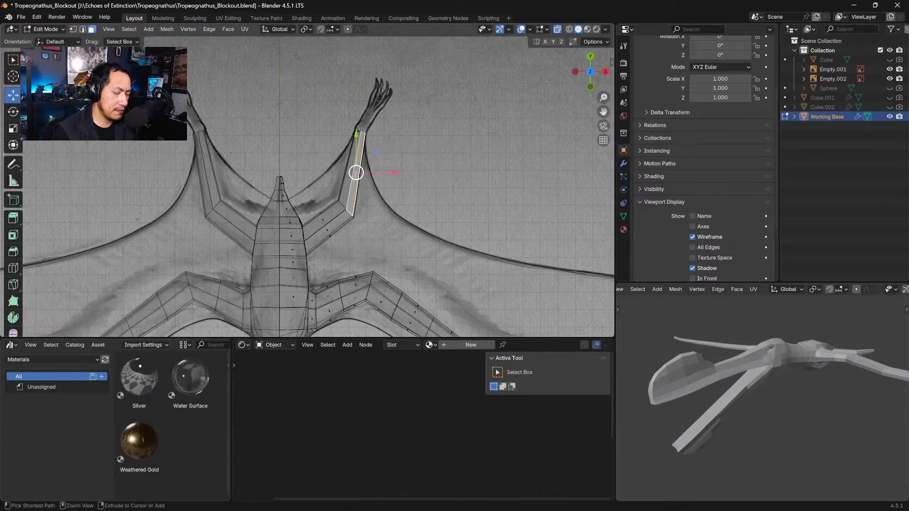
key(ctrl+r)
click(358, 174)
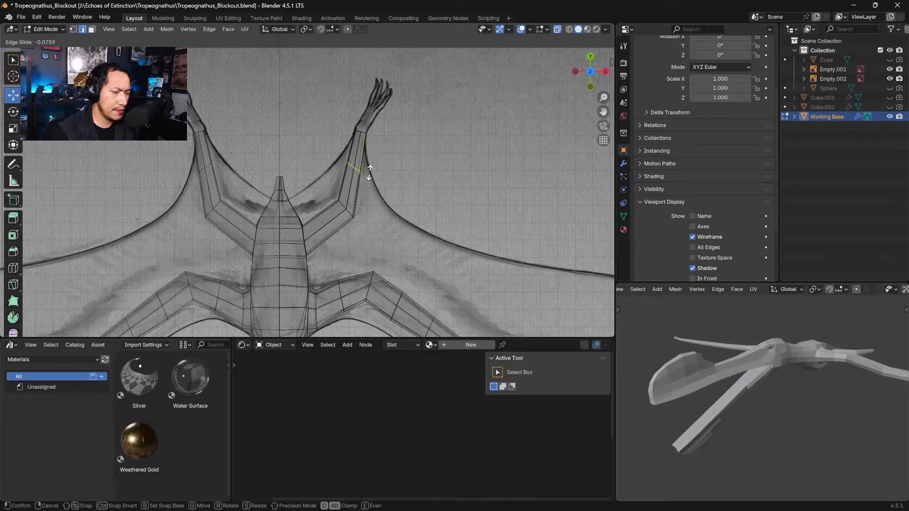
click(370, 171)
key(r)
click(387, 153)
key(s)
click(395, 154)
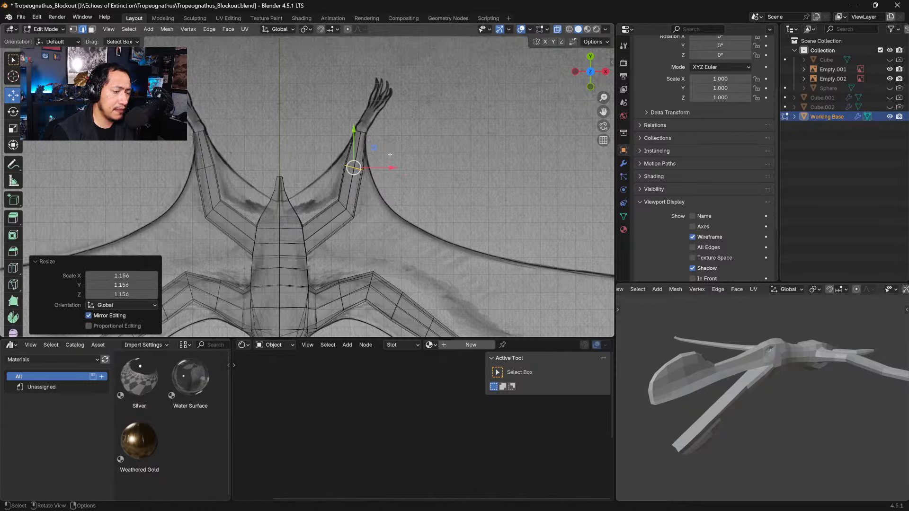
Step: Move the shin loop about -0.015 m in X and -0.053 m in Y, and scale it up slightly by 1.04 and 1.063
drag(354, 168, 351, 177)
key(s)
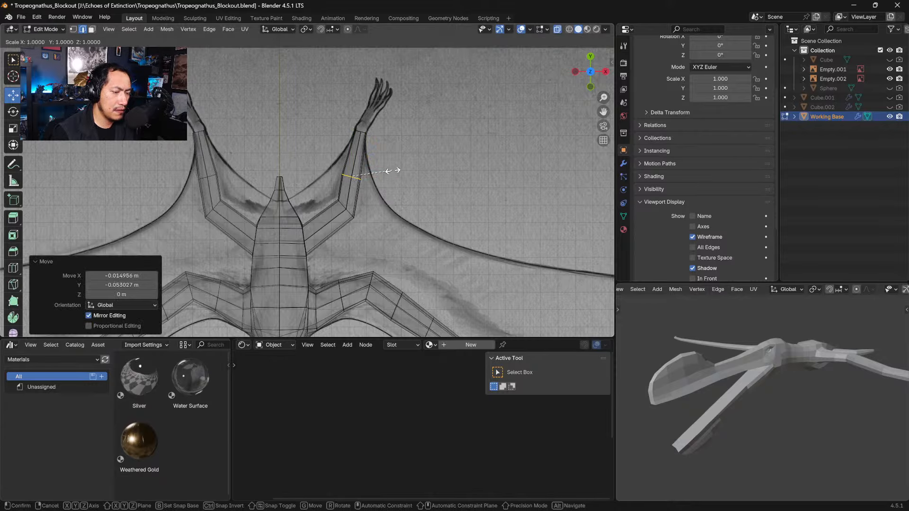
click(386, 176)
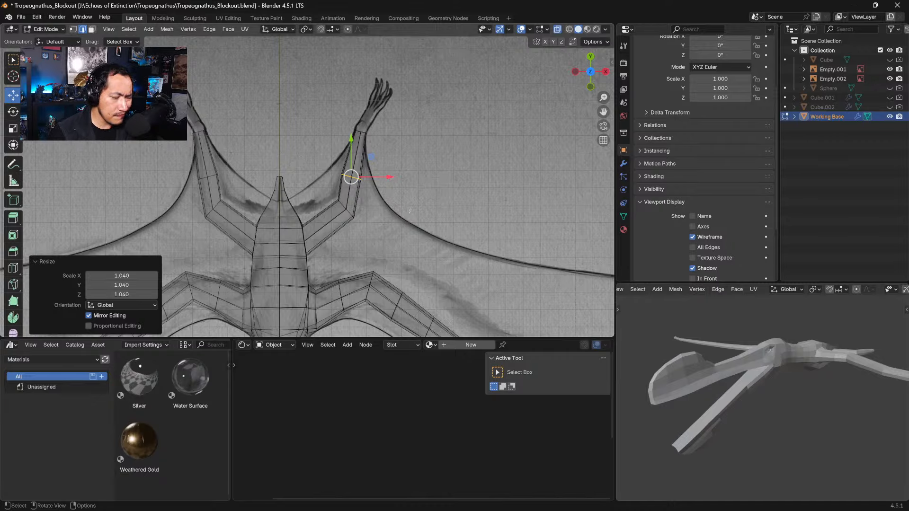
middle_drag(391, 215, 380, 267)
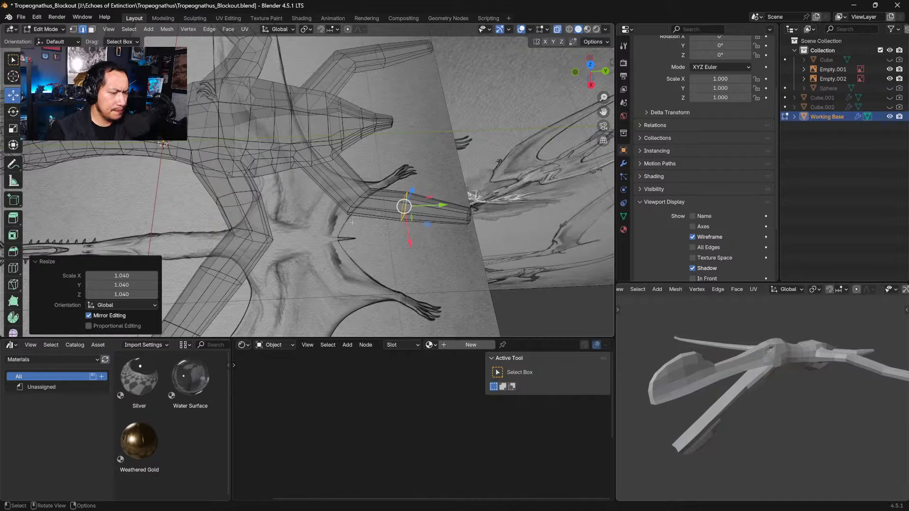
key(KP_7)
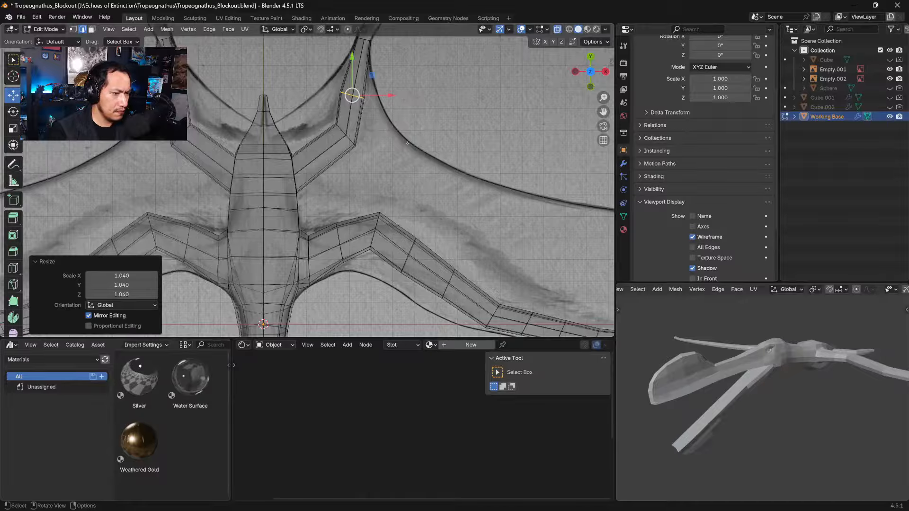
key(s)
click(373, 112)
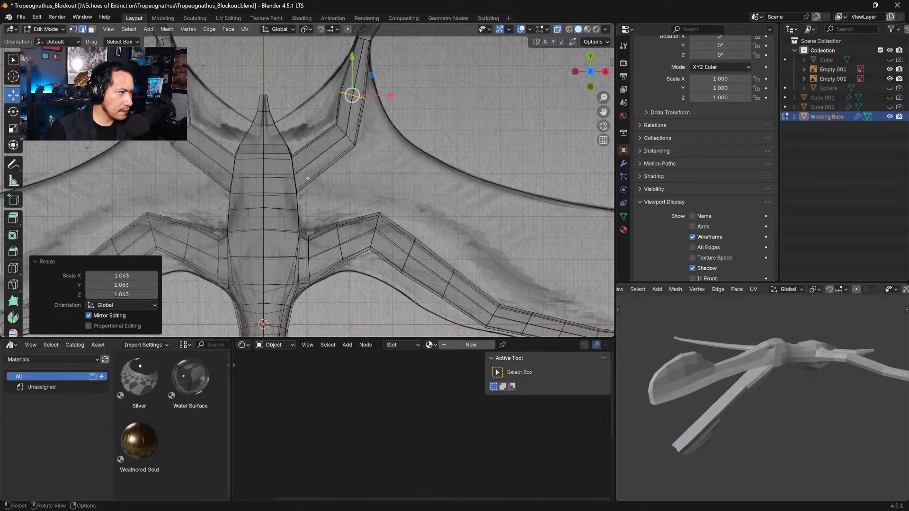
Step: In vertex mode, move the outer vertex at the tail's base inward to narrow the tail where it leaves the hips
scroll(308, 179, down, 1)
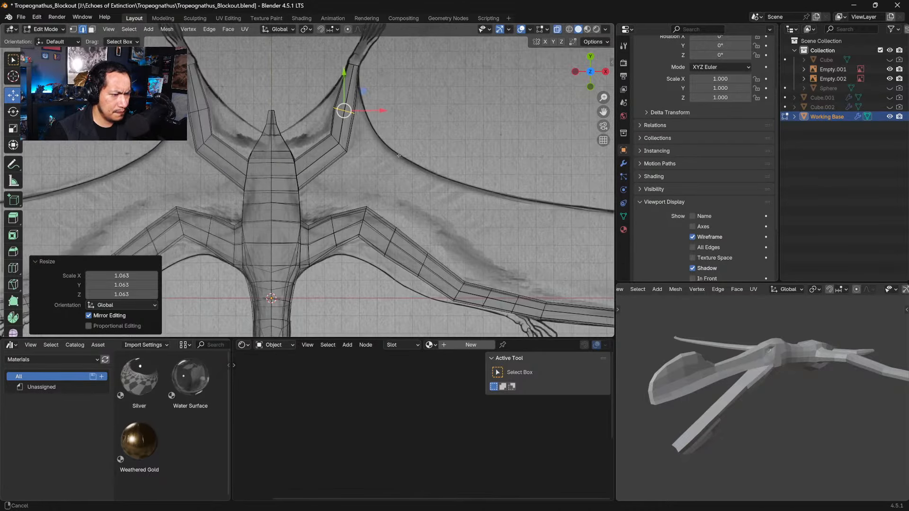
key(1)
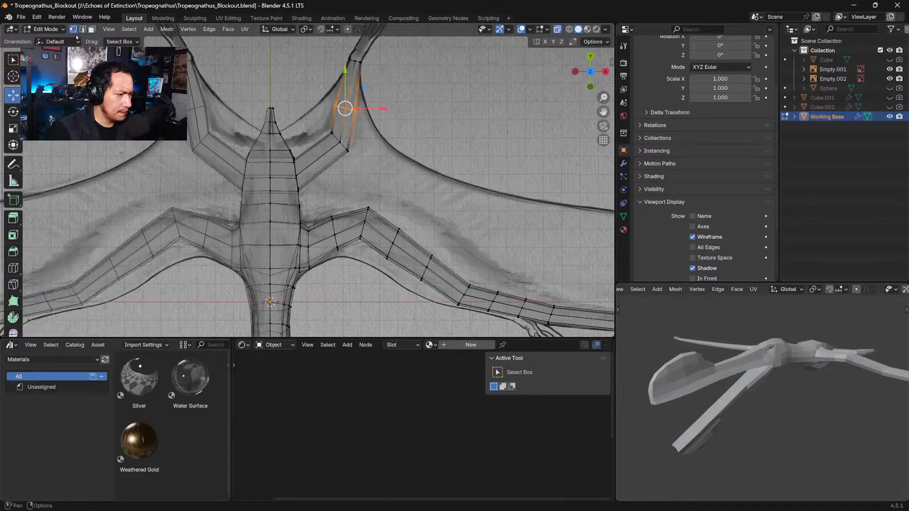
click(291, 151)
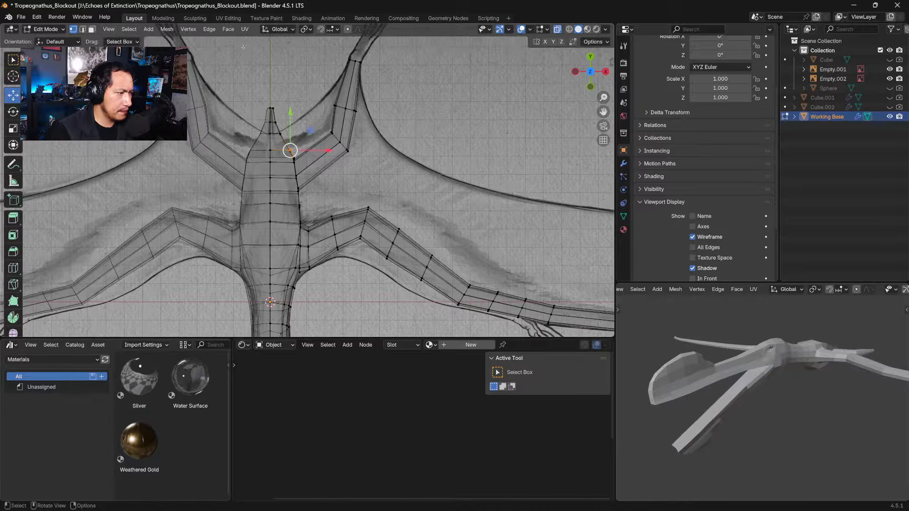
key(w)
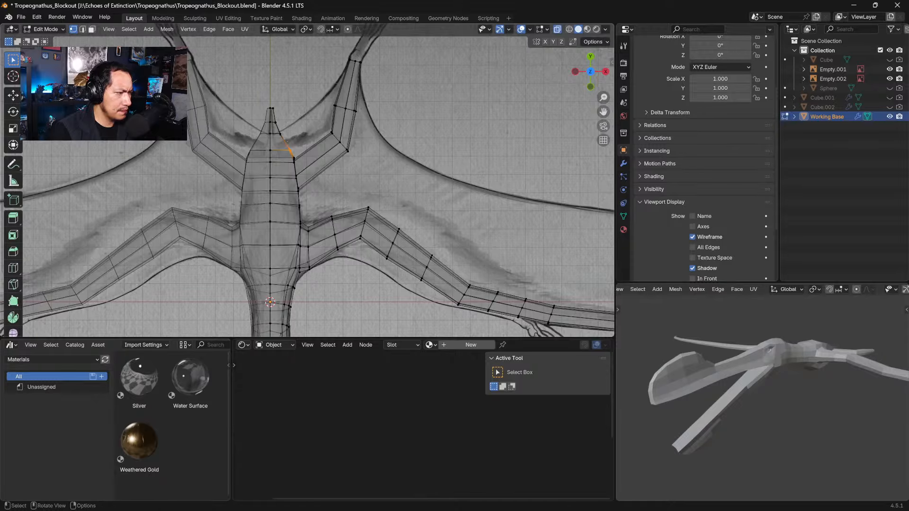
click(15, 96)
drag(316, 153, 309, 135)
Step: Move the side vertex in the middle of the tail by about -0.006 m in X, and clear the selection
click(273, 108)
click(275, 122)
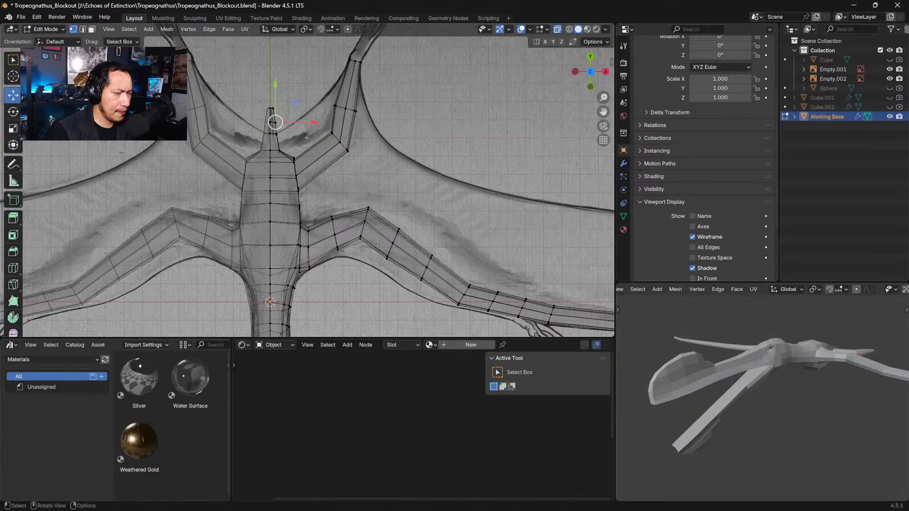
click(334, 105)
click(276, 123)
drag(308, 122, 306, 122)
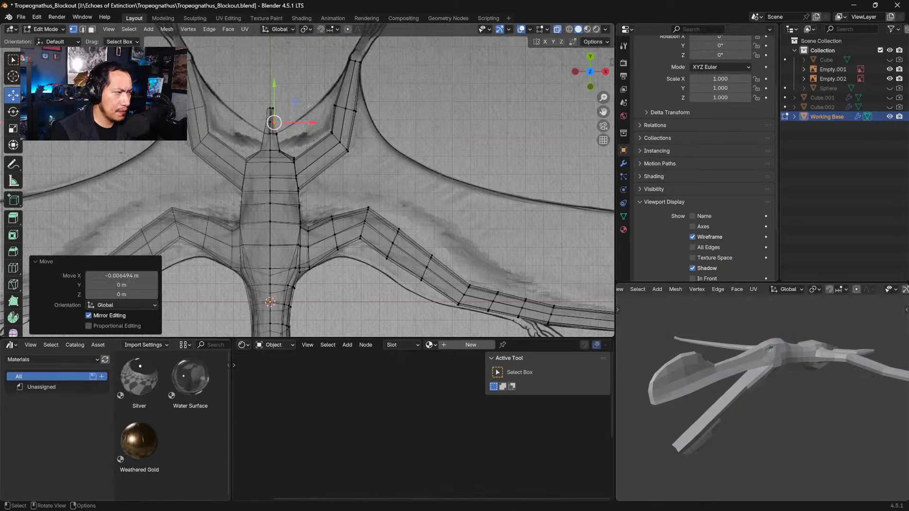
click(305, 100)
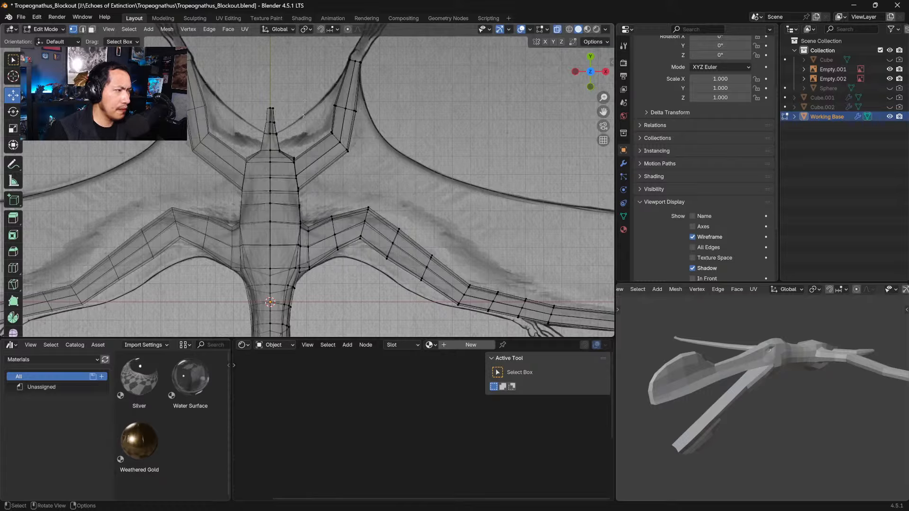
Step: Move the tail tip's side vertex slightly toward the body along Y, and switch to edge selection
click(273, 108)
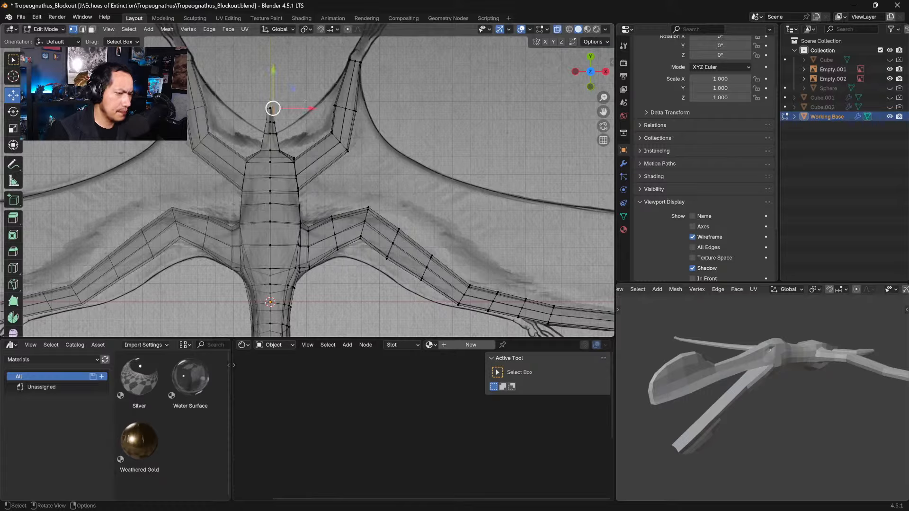
drag(273, 73, 273, 84)
click(270, 108)
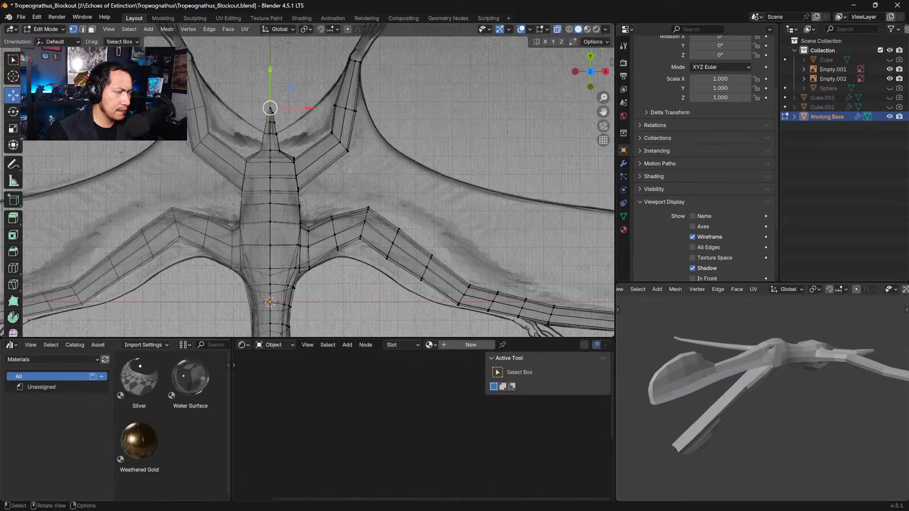
mouse_move(350, 172)
middle_down()
mouse_move(252, 118)
mouse_move(289, 86)
mouse_move(335, 162)
mouse_move(352, 167)
middle_up()
click(82, 29)
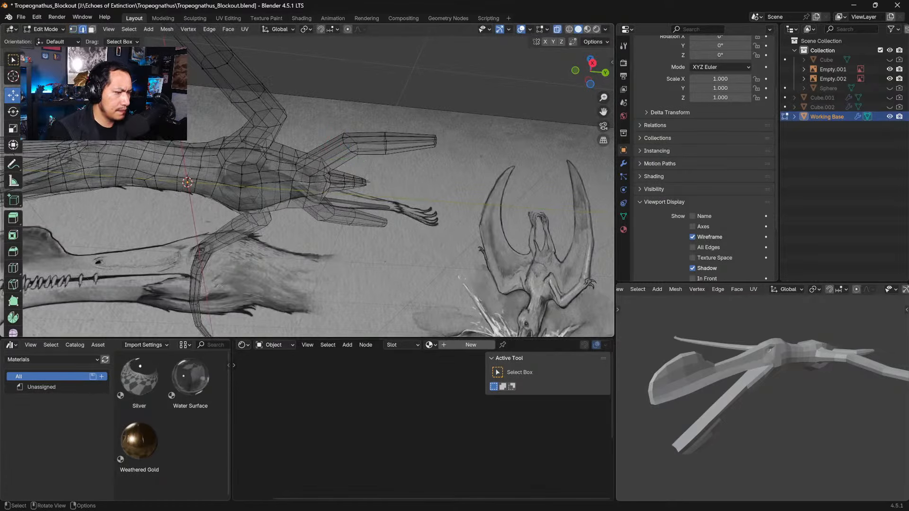
Step: Add a single loop cut across the upper section of the hind leg near the hip, and clear the selection
click(331, 161)
key(ctrl+r)
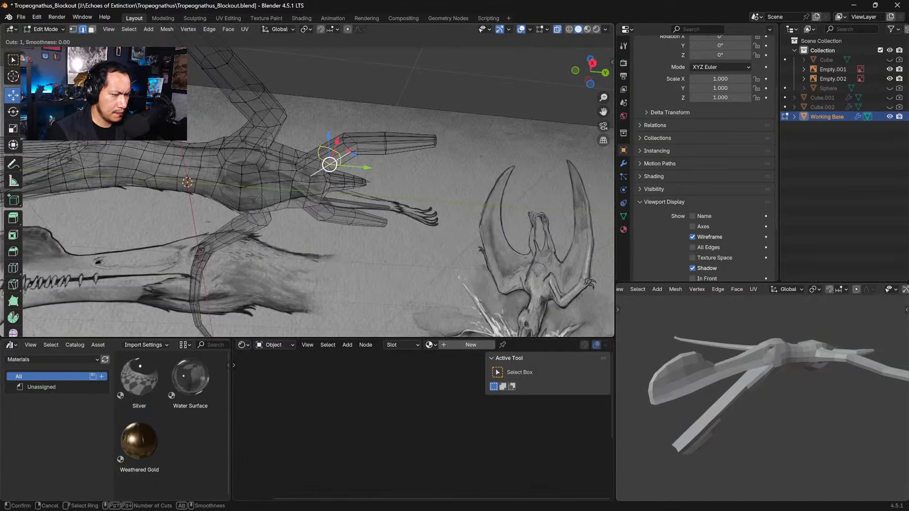
click(338, 160)
click(318, 164)
click(363, 107)
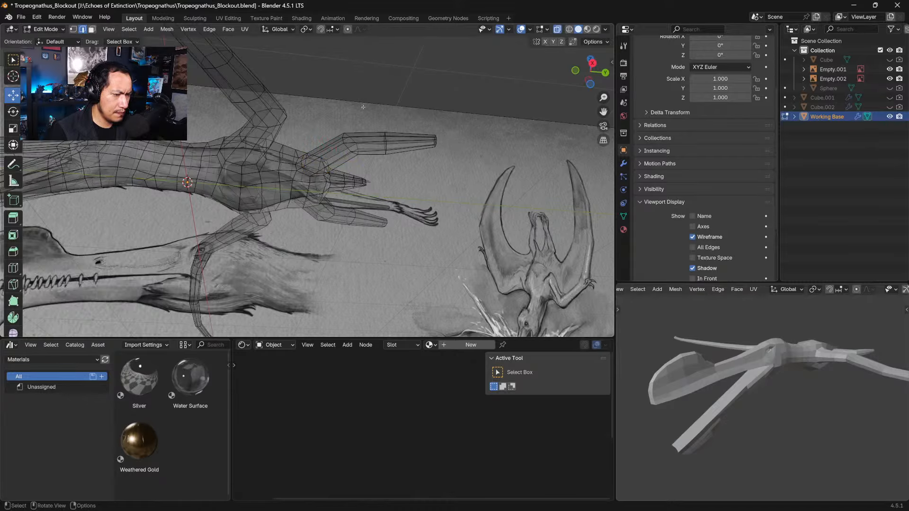
Step: From the top view, switch to face selection and select the end face of the hind leg at the ankle
middle_drag(363, 107, 350, 203)
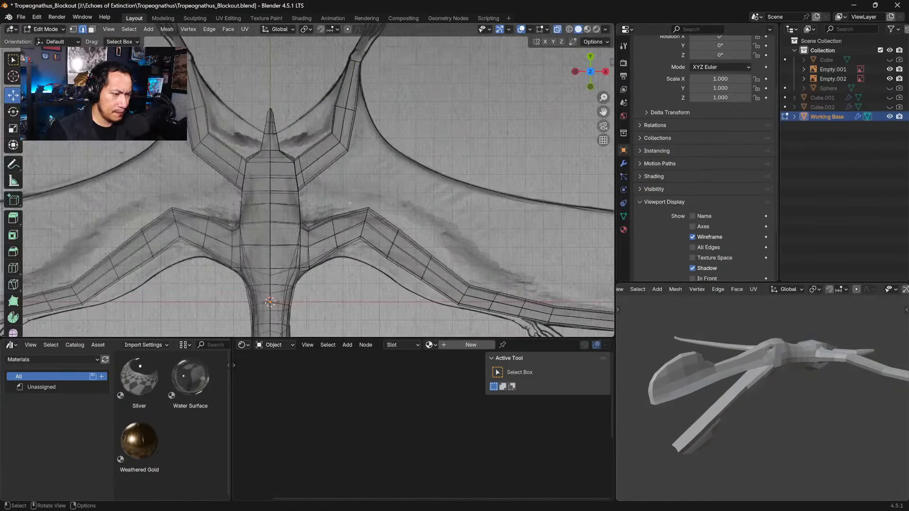
scroll(350, 202, down, 3)
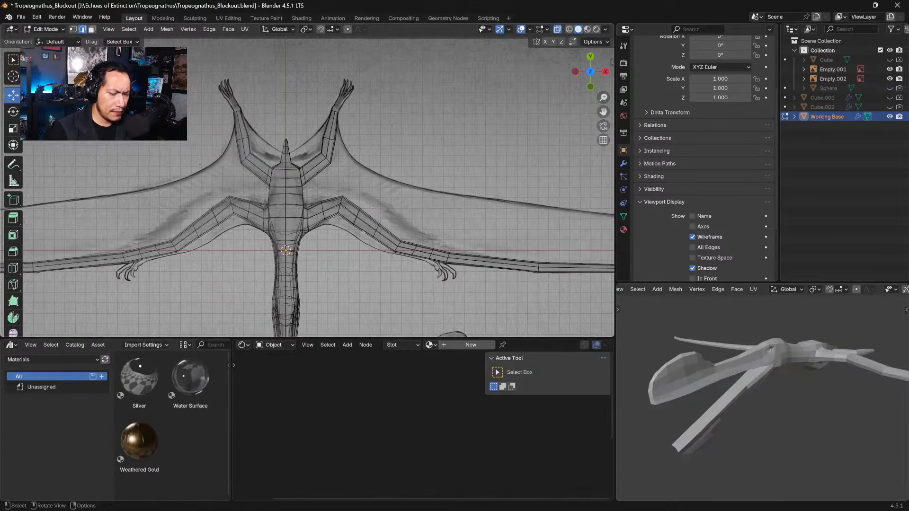
middle_drag(760, 399, 723, 403)
shift+middle_drag(385, 200, 359, 211)
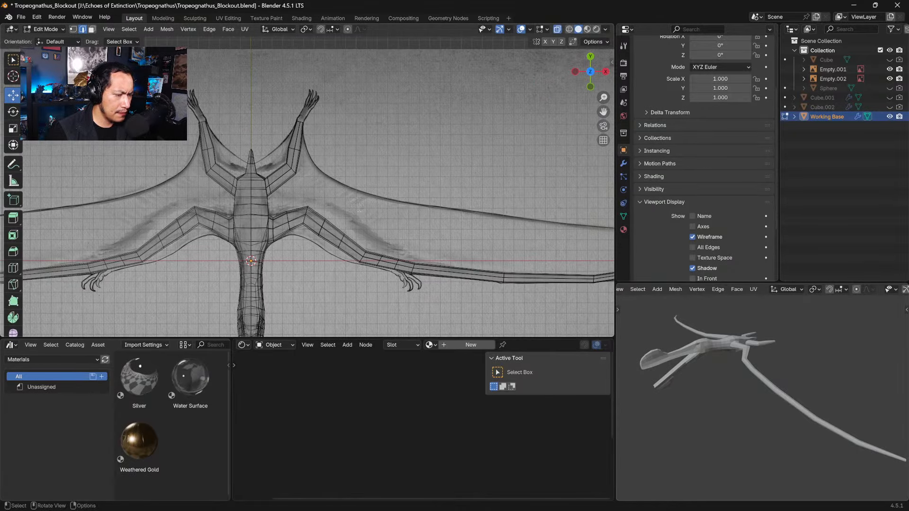
mouse_move(303, 109)
shift+middle_down()
mouse_move(319, 156)
mouse_move(318, 140)
mouse_move(363, 140)
mouse_move(362, 109)
shift+middle_up()
key(3)
drag(314, 142, 347, 163)
key(e)
click(350, 128)
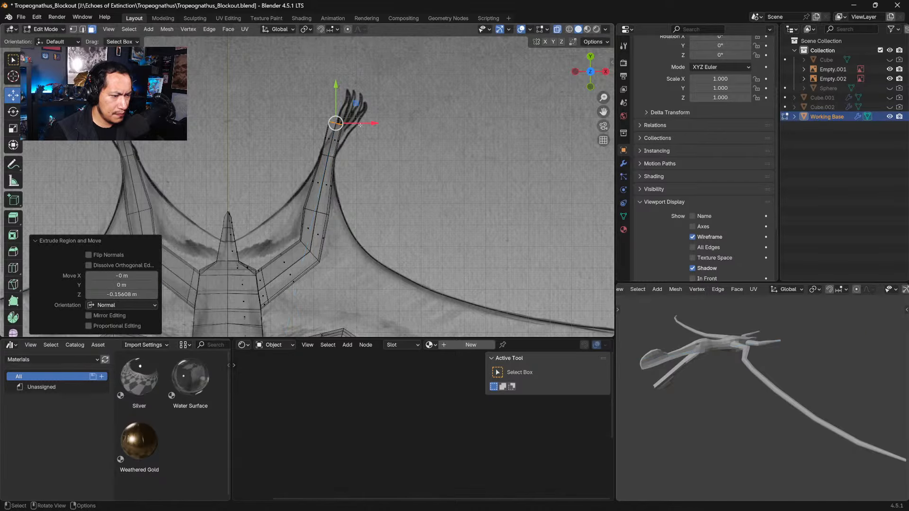
key(g)
click(355, 127)
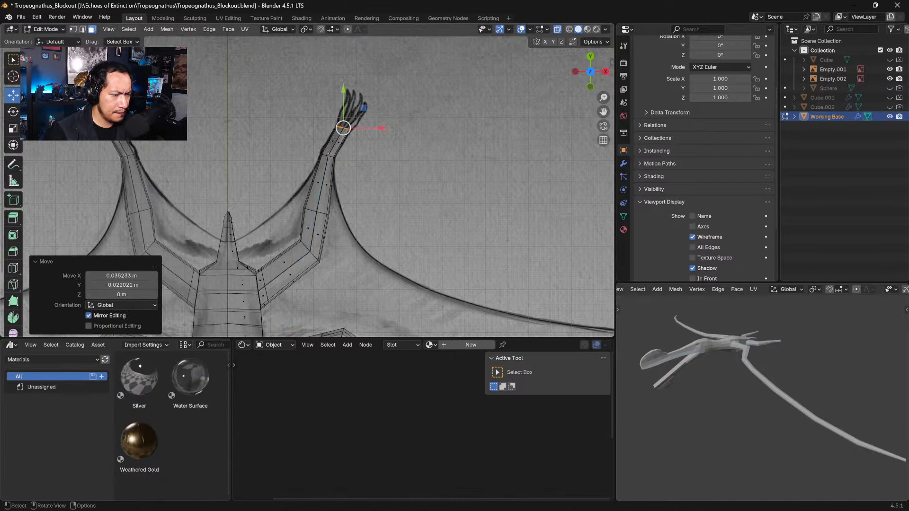
key(ctrl+z)
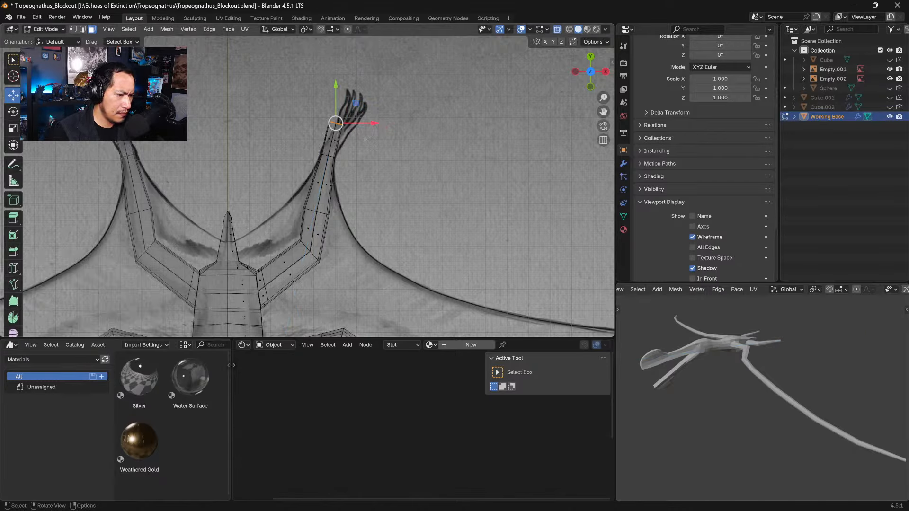
key(ctrl+z)
Step: Extrude the ankle face about 0.042 m, rotate it toward the foot, and move it about 0.002 m in X and -0.004 m in Y
key(e)
click(354, 147)
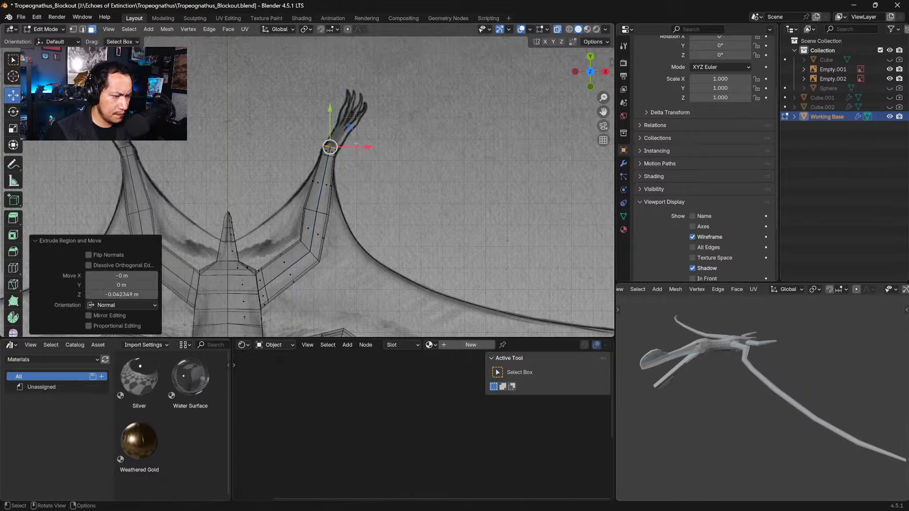
key(r)
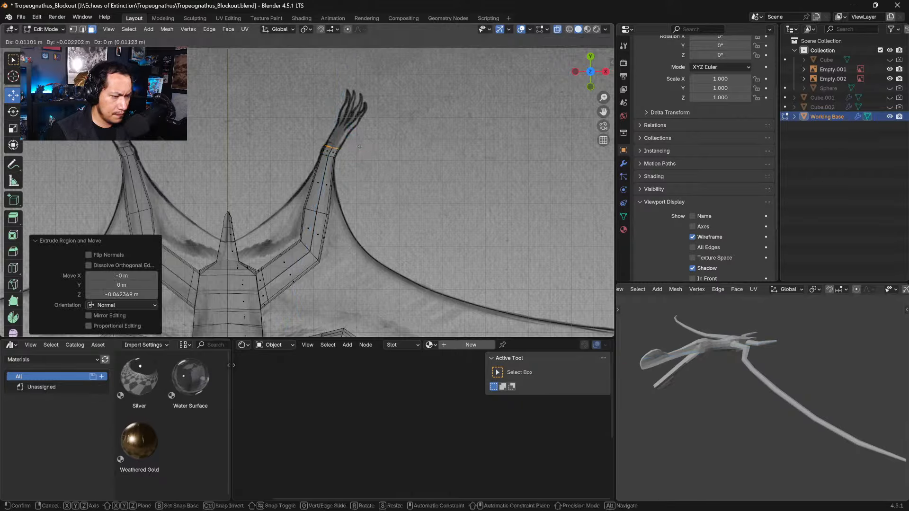
click(364, 143)
key(g)
click(367, 147)
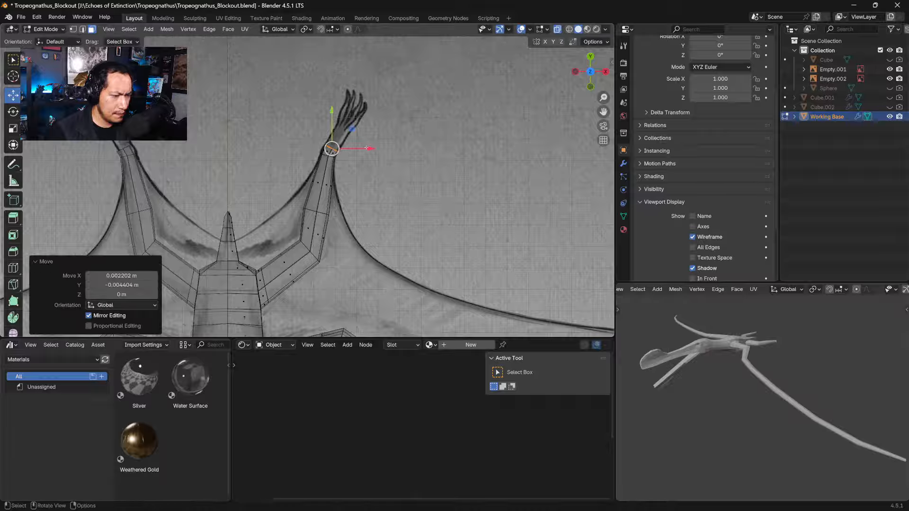
Step: Extrude the ankle face about 0.183 m along the foot, pull its end back to the base of the toes, and clear the selection
key(e)
click(375, 136)
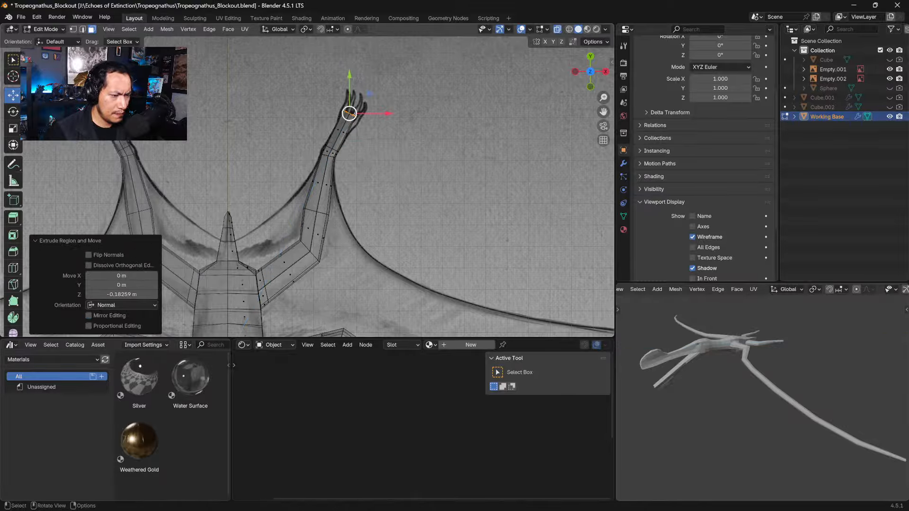
key(g)
click(349, 128)
click(382, 141)
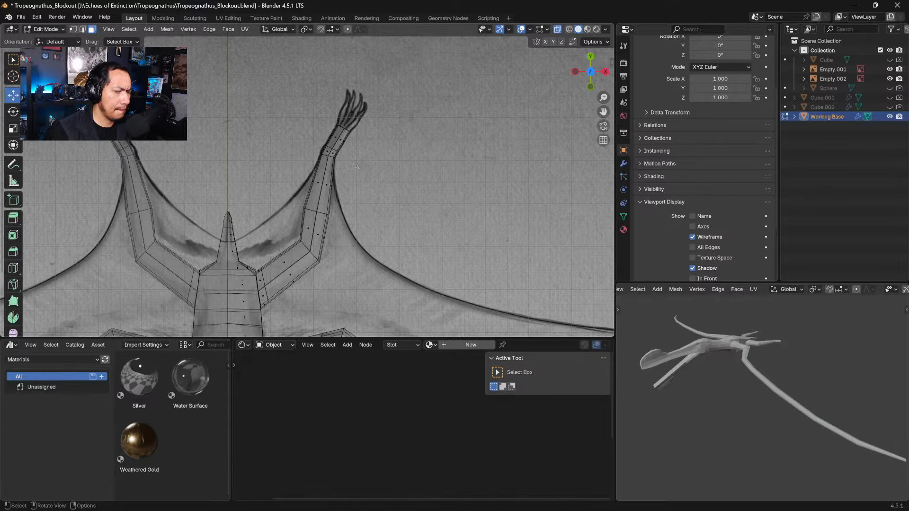
Step: Turn off X-ray and inspect the solid blockout against the side-view reference drawing
scroll(374, 207, down, 5)
middle_drag(374, 207, 469, 187)
key(Tab)
key(Tab)
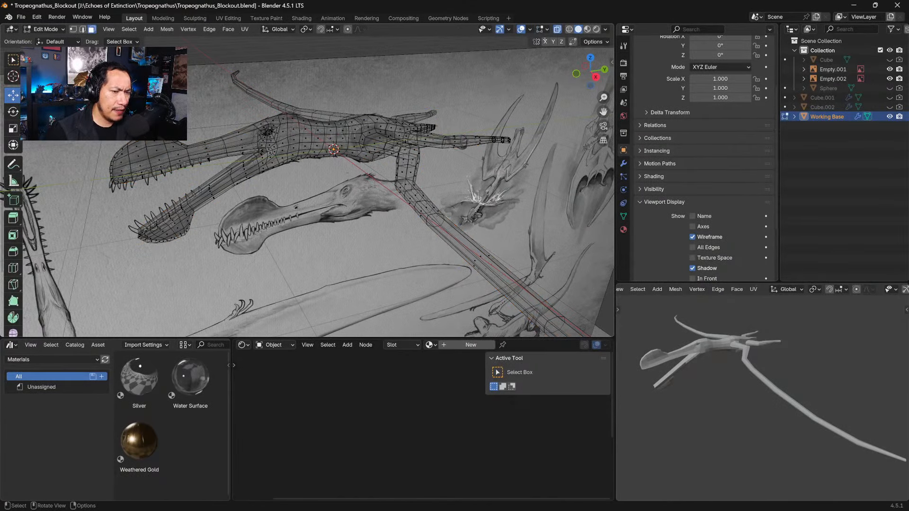
key(alt+z)
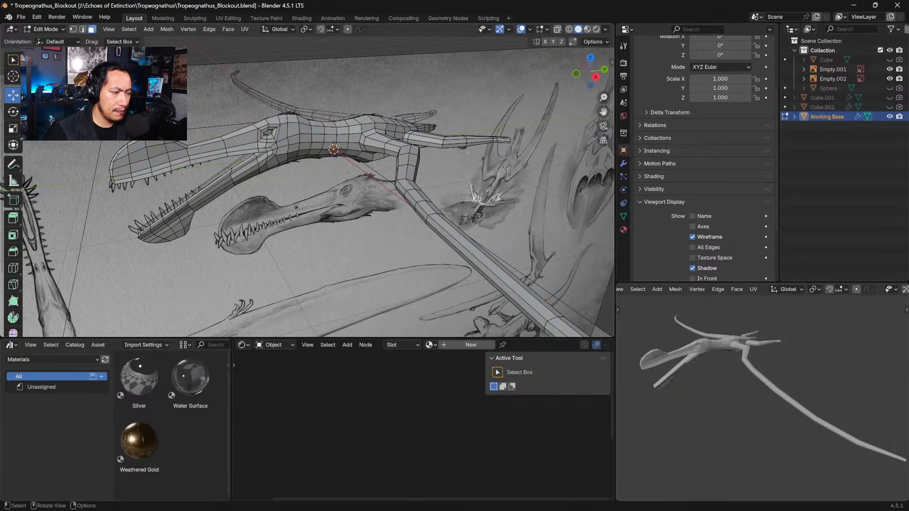
middle_drag(468, 153, 474, 181)
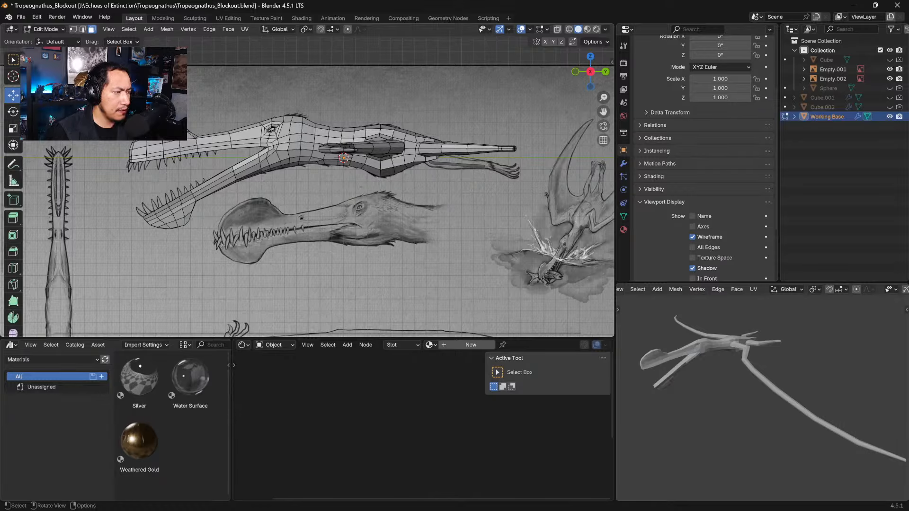
Step: In Object Mode with nothing selected, add a UV sphere with 32 segments, 16 rings and a 1 m radius at the origin
key(Tab)
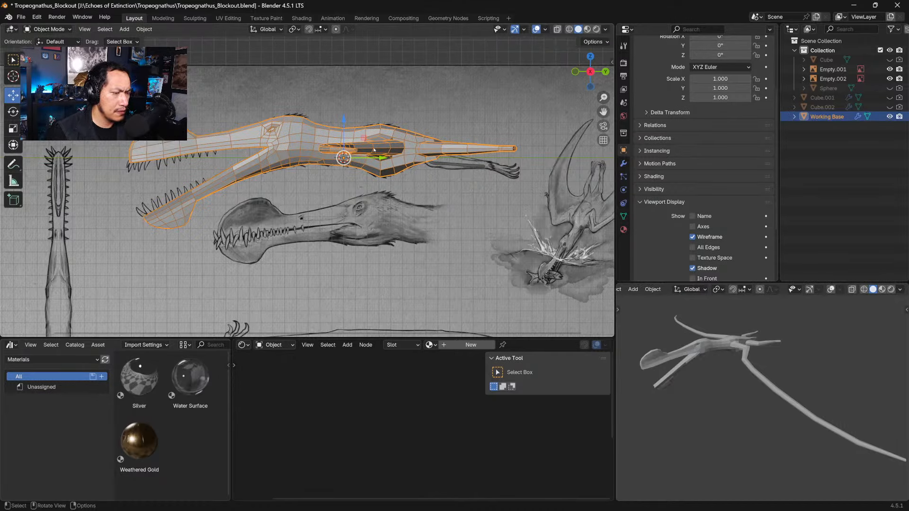
click(379, 186)
click(410, 52)
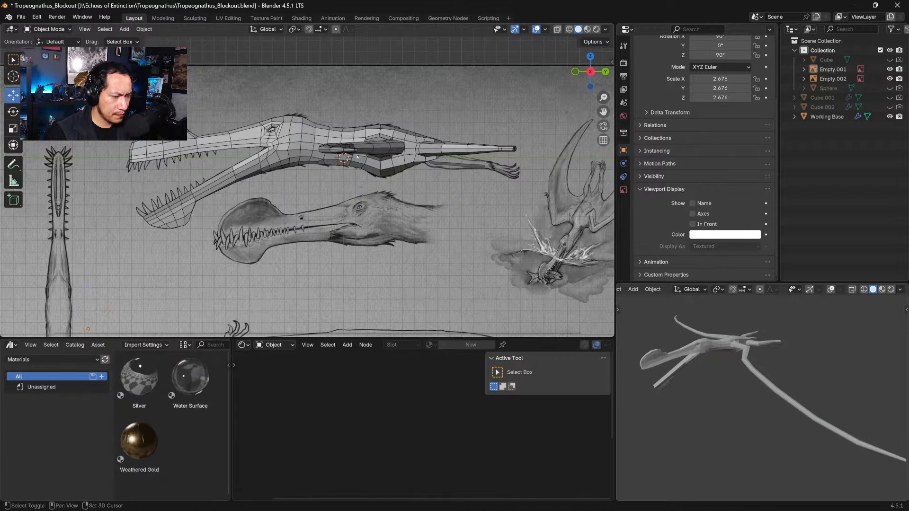
key(shift+a)
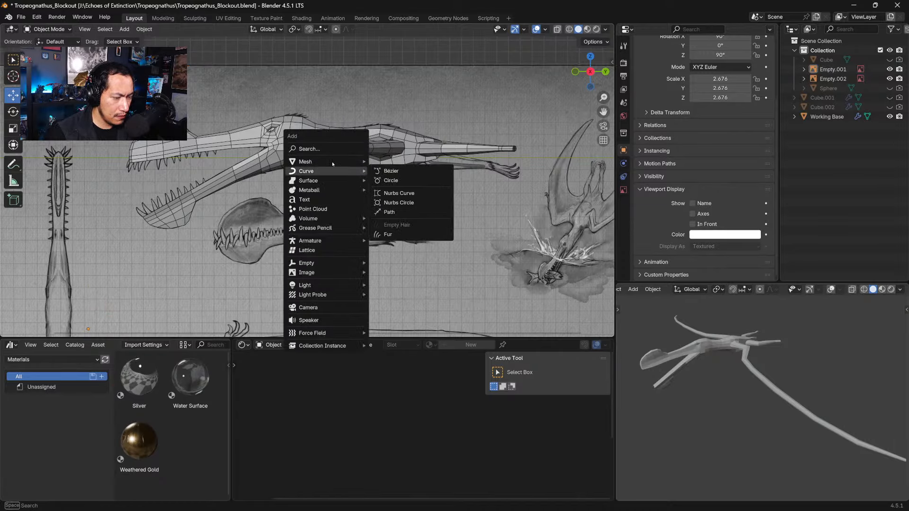
mouse_move(333, 161)
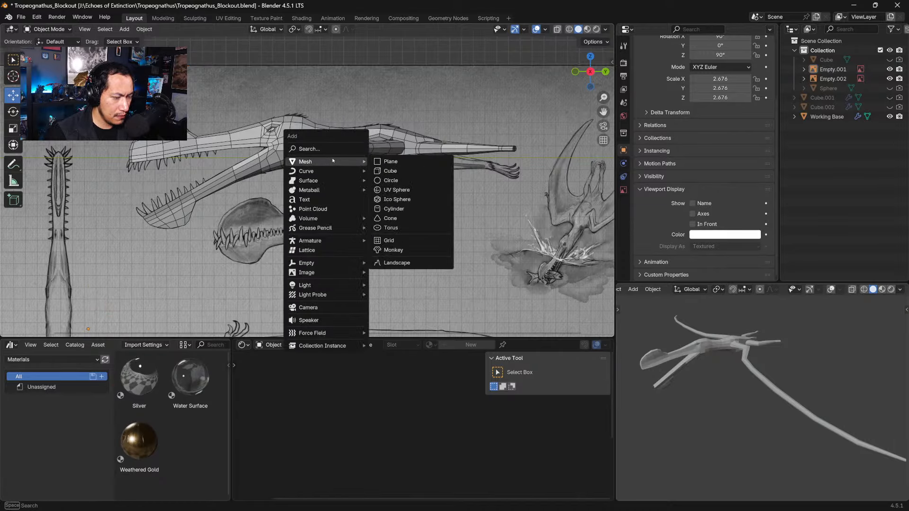
click(413, 190)
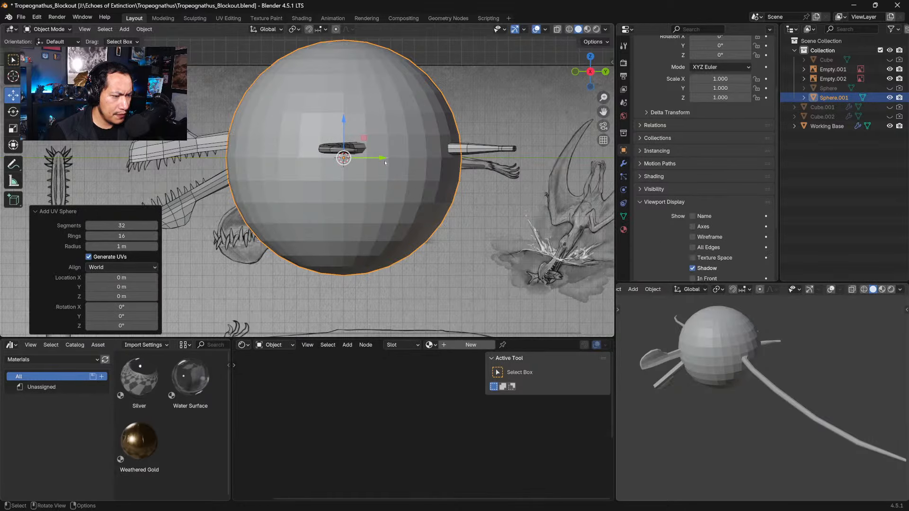
Step: From the front view, rotate the sphere exactly 90° about the Y axis
mouse_move(477, 135)
middle_down()
mouse_move(461, 167)
mouse_move(493, 178)
mouse_move(487, 125)
middle_up()
key(KP_1)
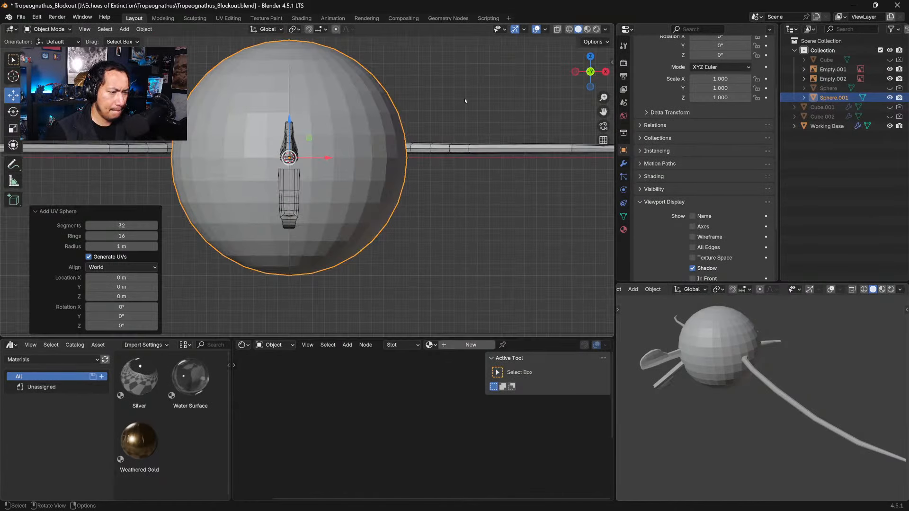
key(r)
click(306, 253)
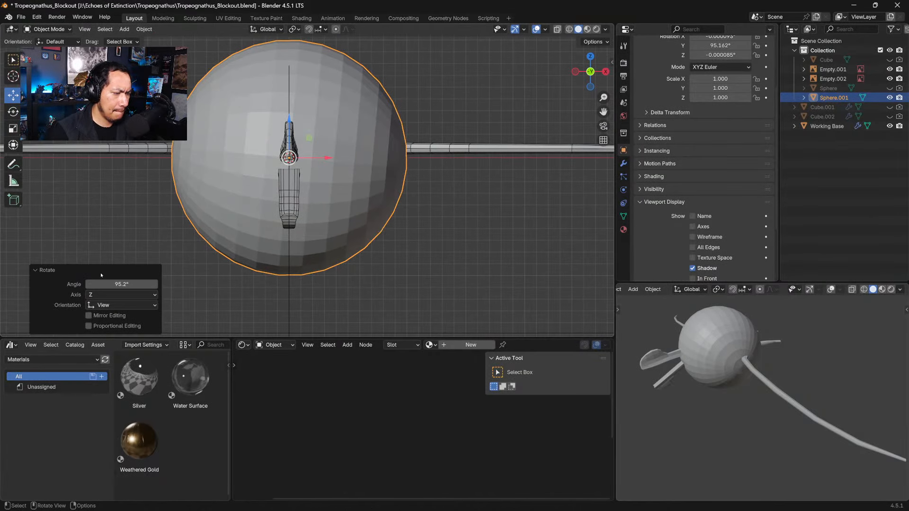
click(117, 285)
text(9)
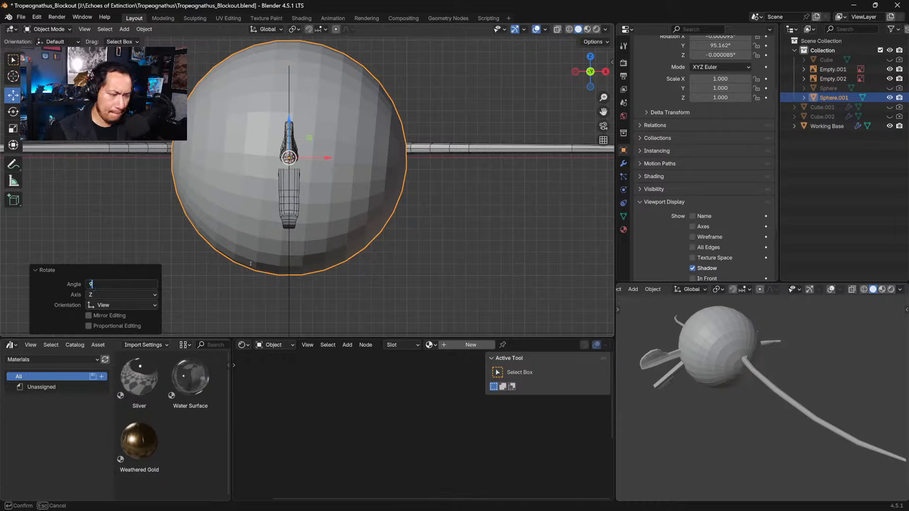
text(0)
key(Return)
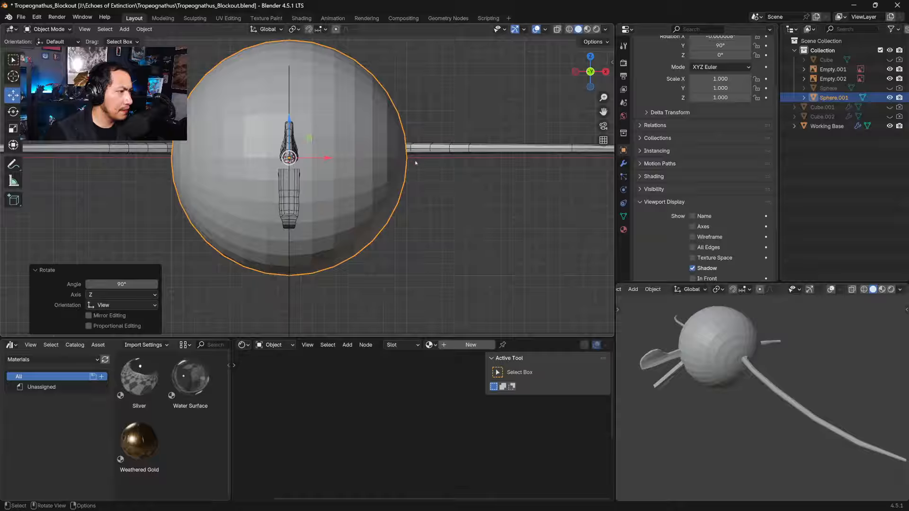
Step: Scale the sphere down to about 0.179 and move it about 0.205 m in X and 0.022 m in Z
key(s)
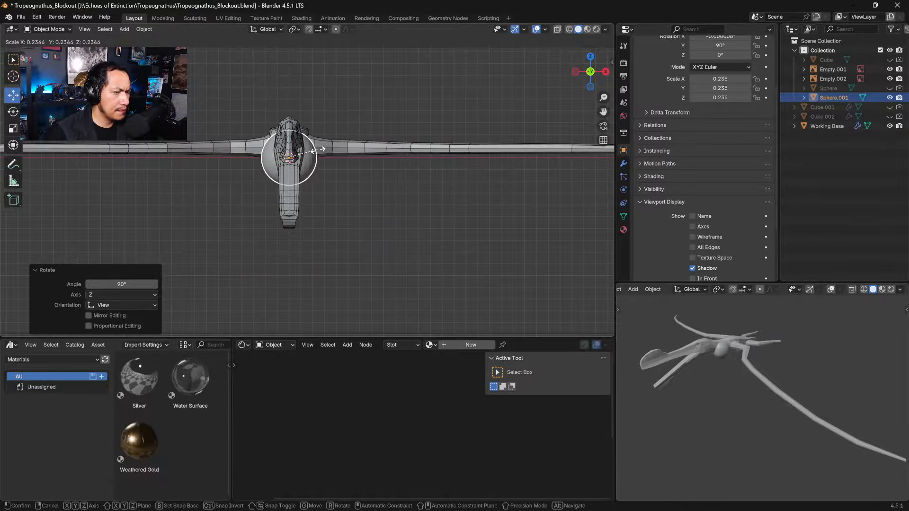
click(309, 156)
key(g)
click(333, 155)
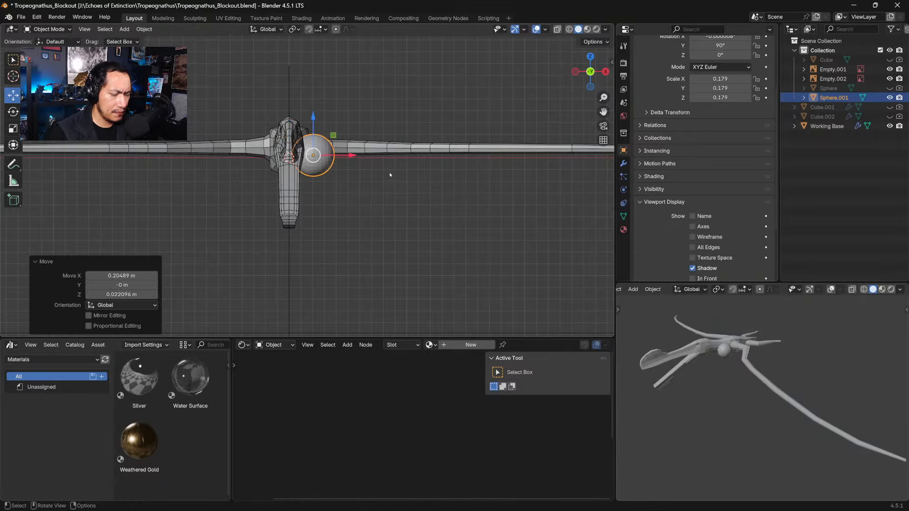
Step: From the top view, move the sphere forward along Y to the side of the head and scale it down to about 0.083
key(KP_7)
key(g)
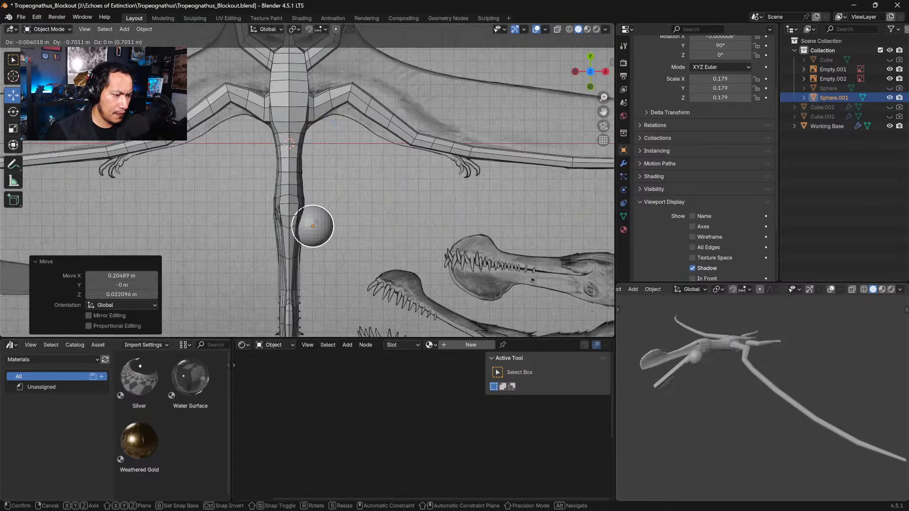
click(314, 219)
key(s)
click(316, 219)
key(g)
click(305, 214)
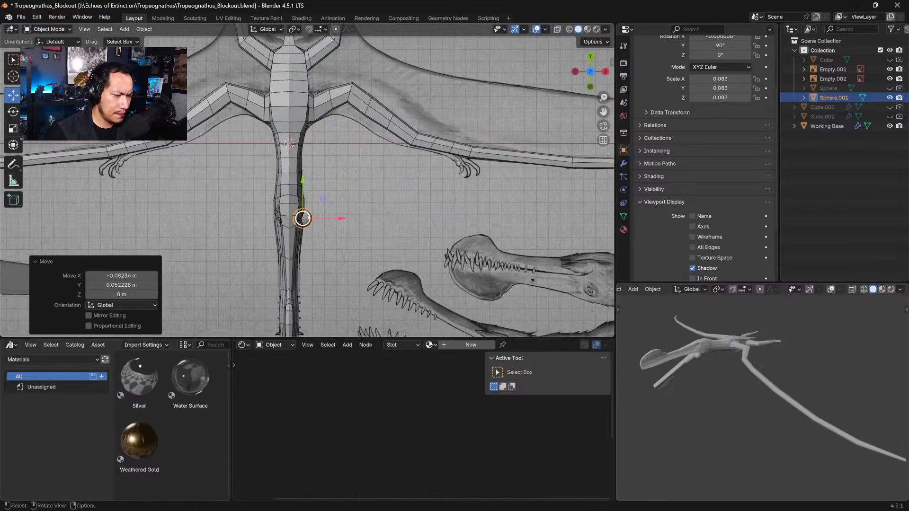
Step: Scale the sphere down to about 0.054 and move it about -0.026 m in X and 0.014 m in Y against the head
key(s)
click(332, 216)
key(g)
click(319, 215)
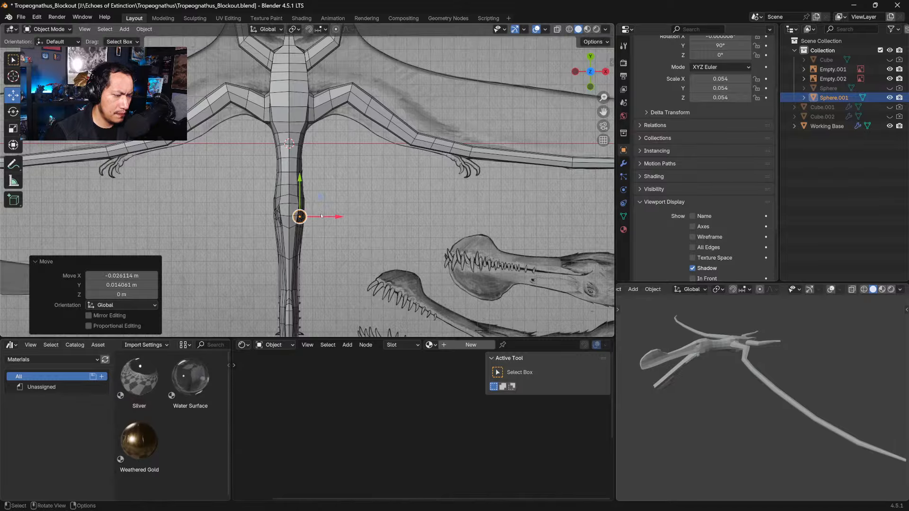
Step: From the side view, move the sphere about 0.014 m in Y and 0.203 m in Z onto the eye socket
key(KP_3)
key(g)
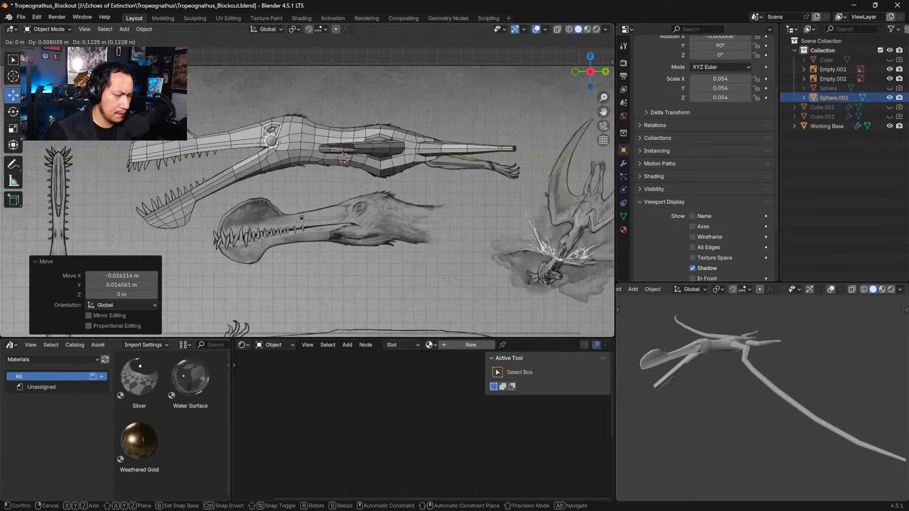
click(313, 117)
ctrl+middle_drag(312, 118, 366, 126)
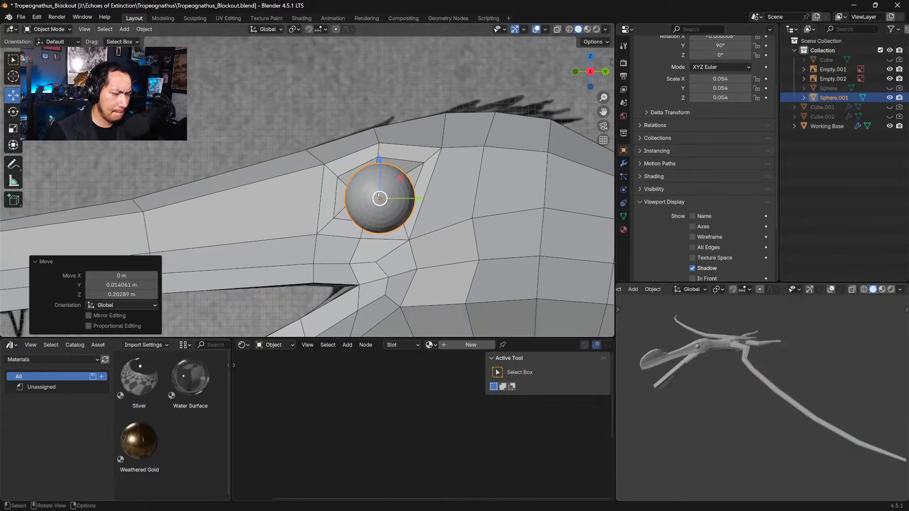
Step: Center the sphere in the eye socket by moving it about -0.004 m in Y and 0.014 m in Z, and scale it to about 0.032
key(g)
click(365, 118)
key(s)
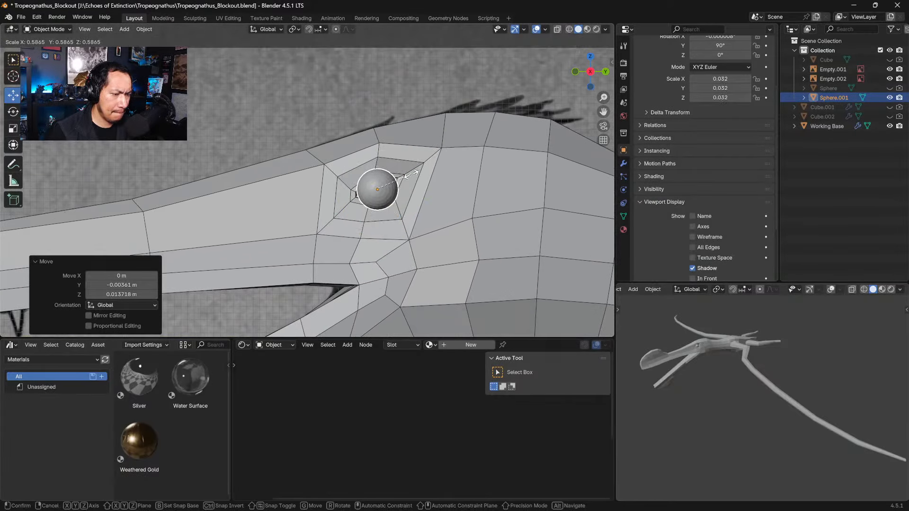
click(415, 174)
Step: Push the eye sphere about -0.033 m along X into the socket and nudge it about -0.0014 m in Y and -0.001 m in Z
middle_drag(415, 174, 308, 144)
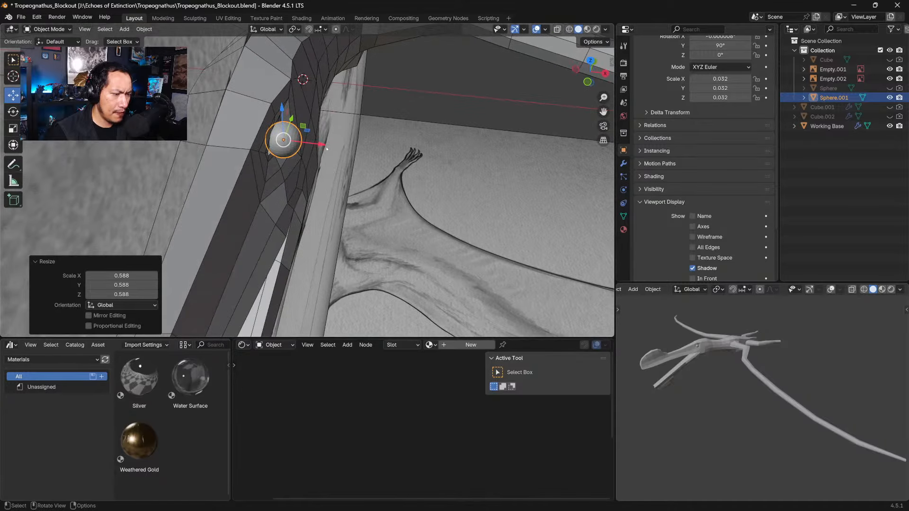
key(g)
key(x)
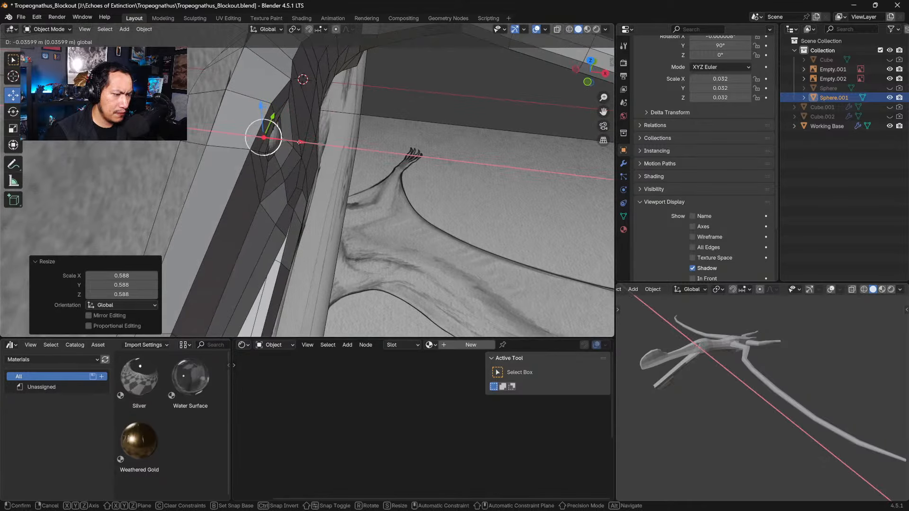
click(304, 142)
key(KP_3)
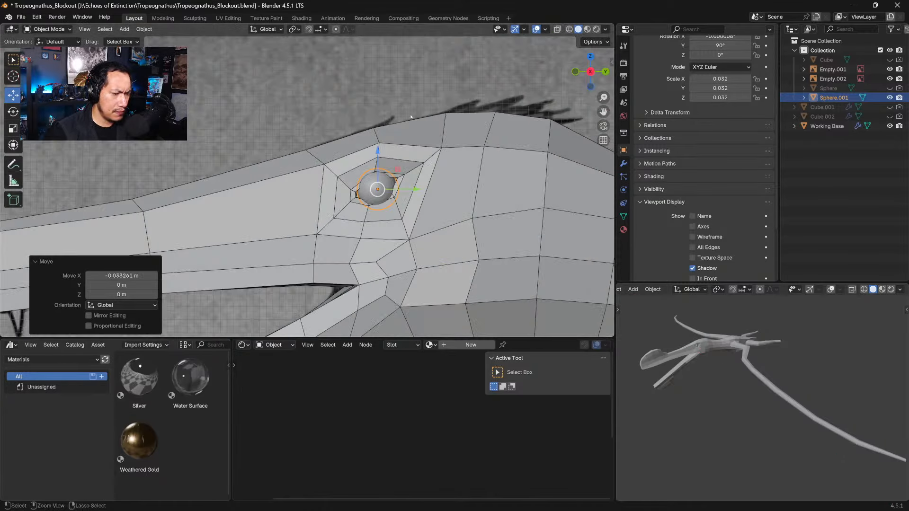
scroll(317, 157, up, 3)
shift+middle_drag(415, 191, 353, 144)
drag(351, 147, 348, 150)
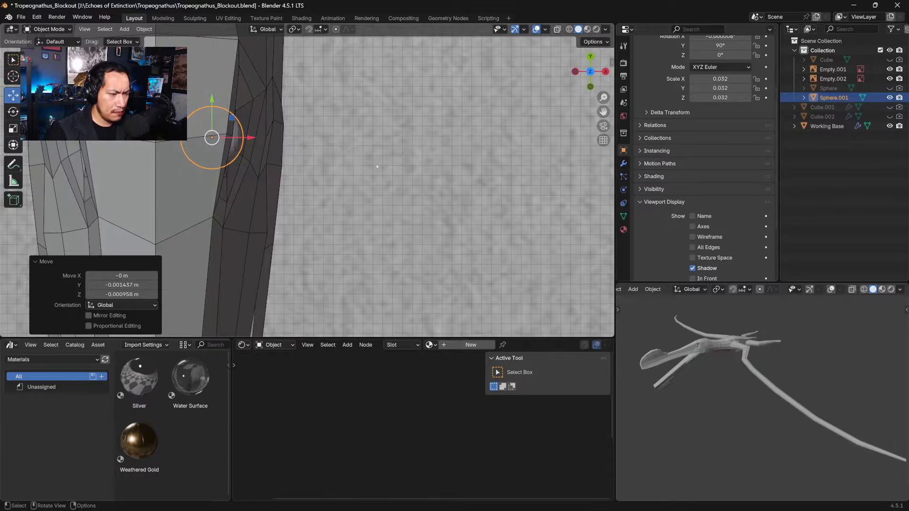
Step: Rotate the eye sphere 11° in the top view to follow the slant of the head's side
key(r)
click(365, 195)
key(ctrl+z)
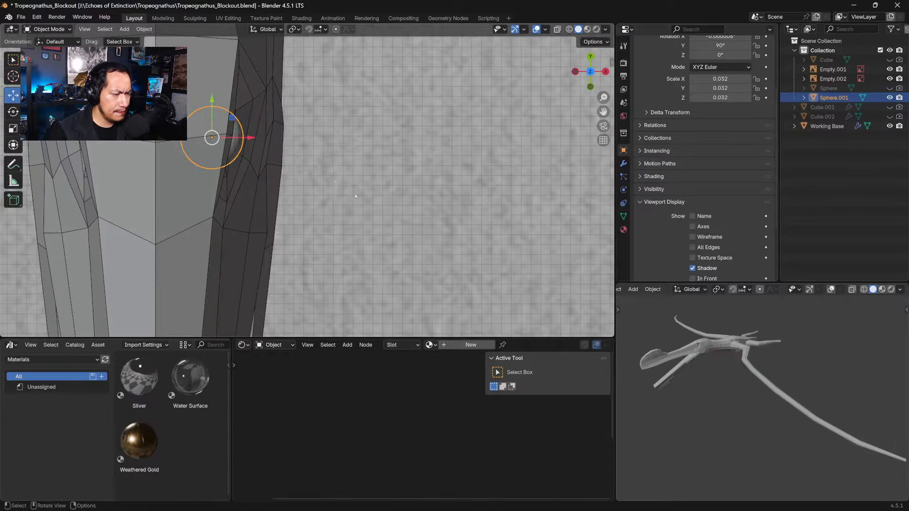
key(r)
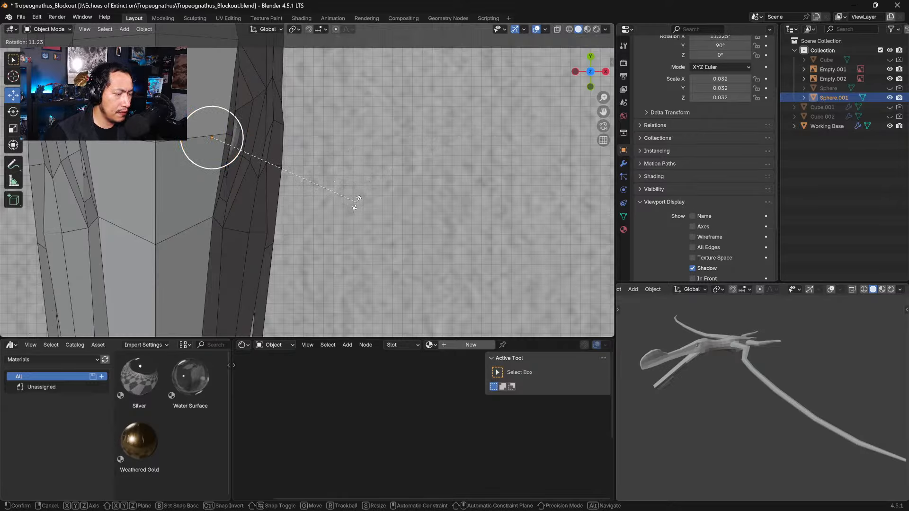
click(356, 199)
key(KP_Decimal)
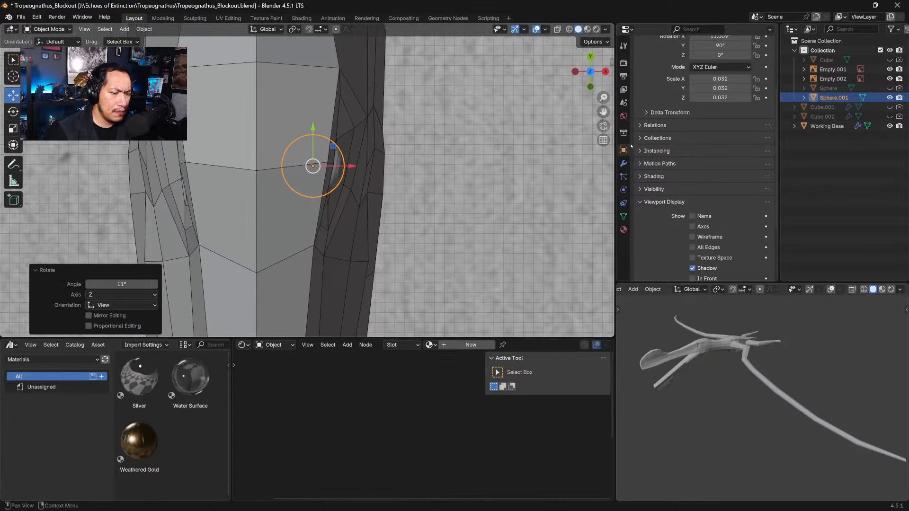
Step: Apply all transforms to the eye sphere
click(623, 163)
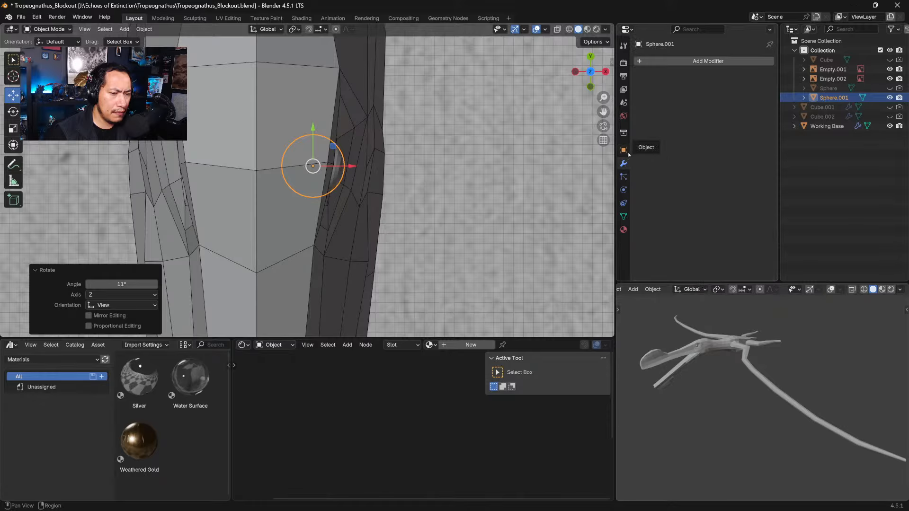
key(shift+a)
mouse_move(447, 198)
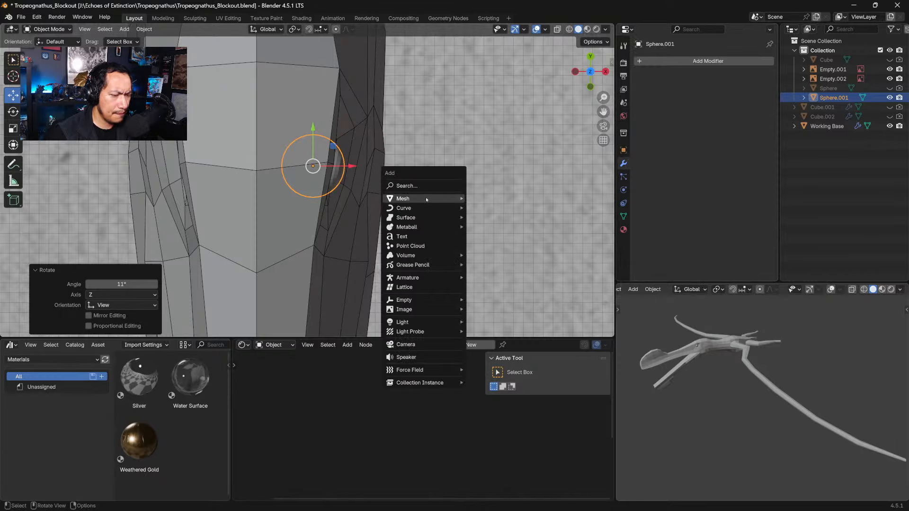
key(Escape)
click(441, 186)
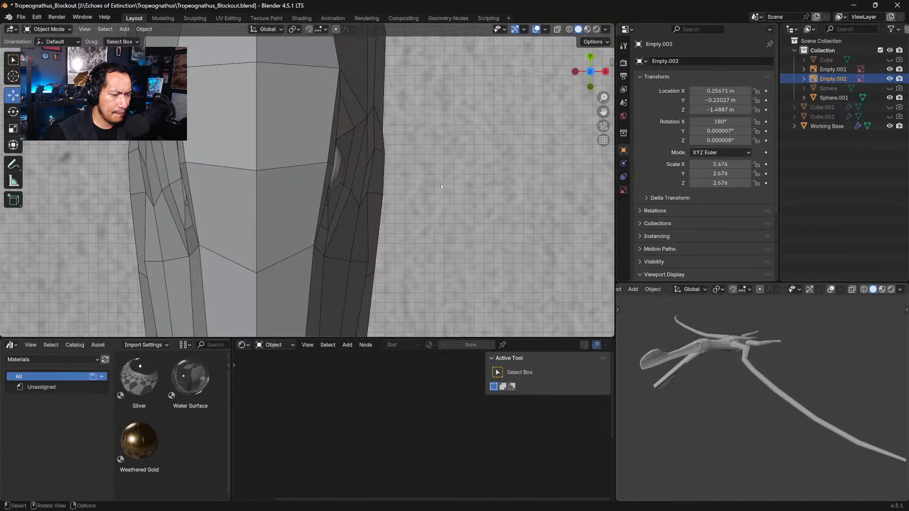
click(341, 162)
click(343, 165)
key(ctrl+a)
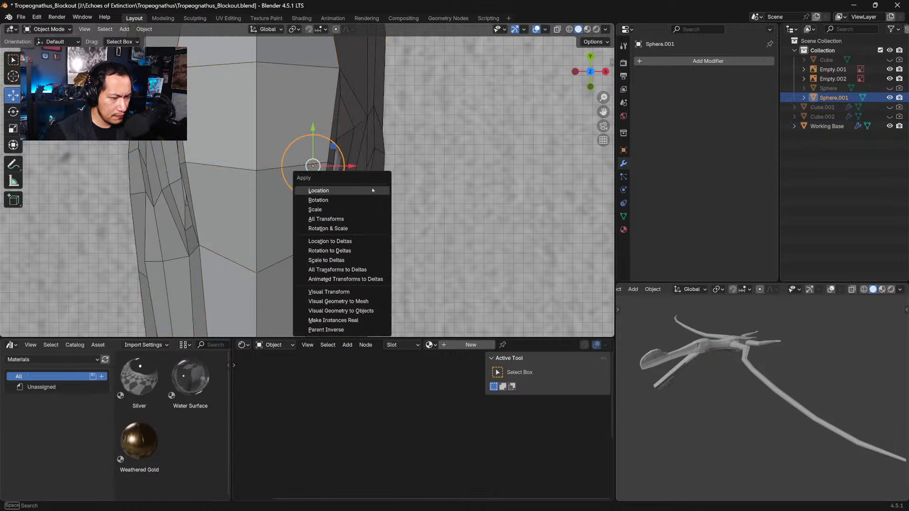
click(350, 219)
Step: Add a Mirror modifier on the X axis to the eye sphere to create the opposite eye
click(697, 61)
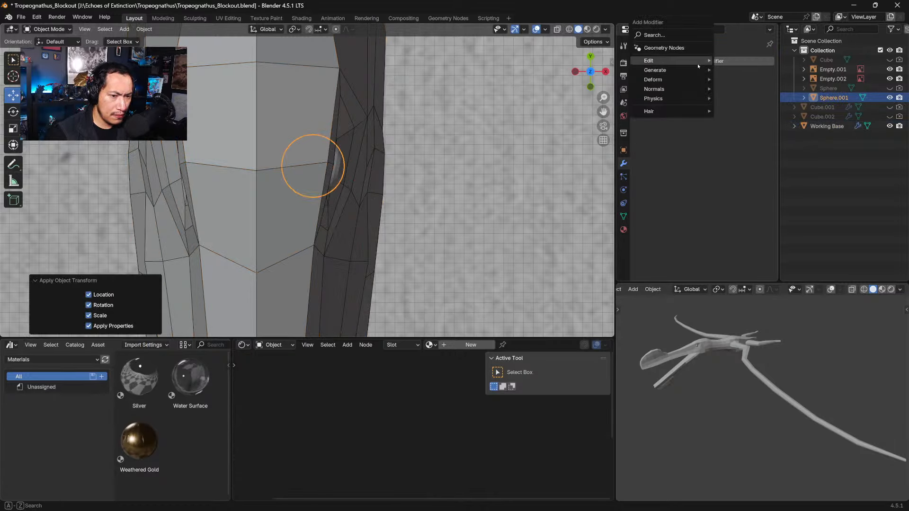
mouse_move(687, 70)
click(736, 137)
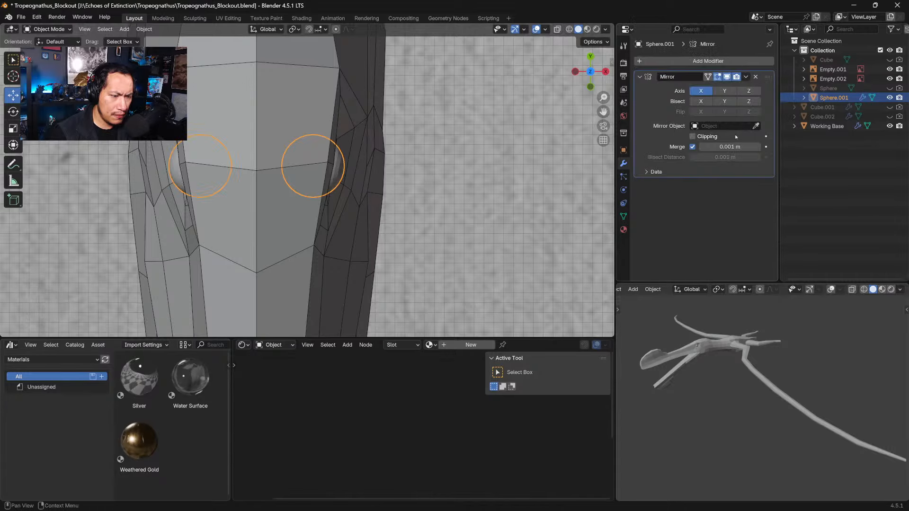
middle_drag(440, 190, 391, 171)
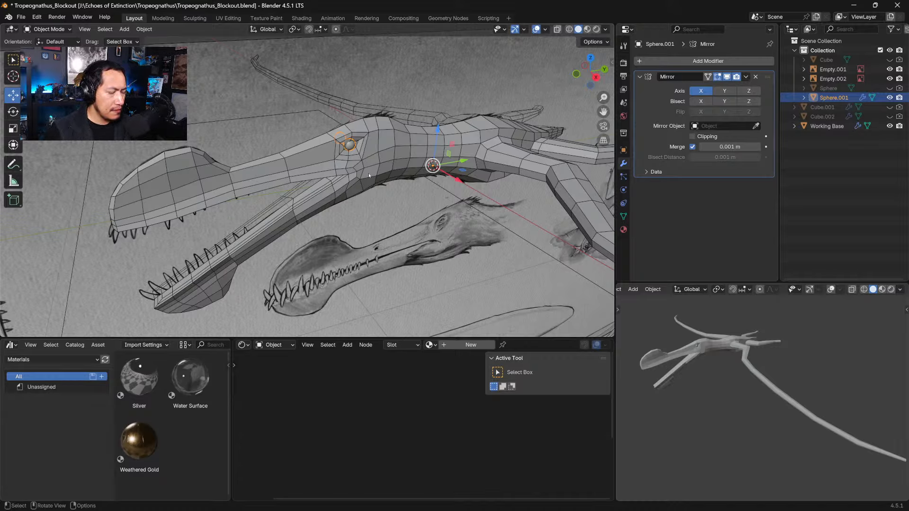
Step: Select the Working Base mesh in the side view of the head and switch it to Sculpt Mode
click(442, 97)
middle_drag(442, 98, 339, 128)
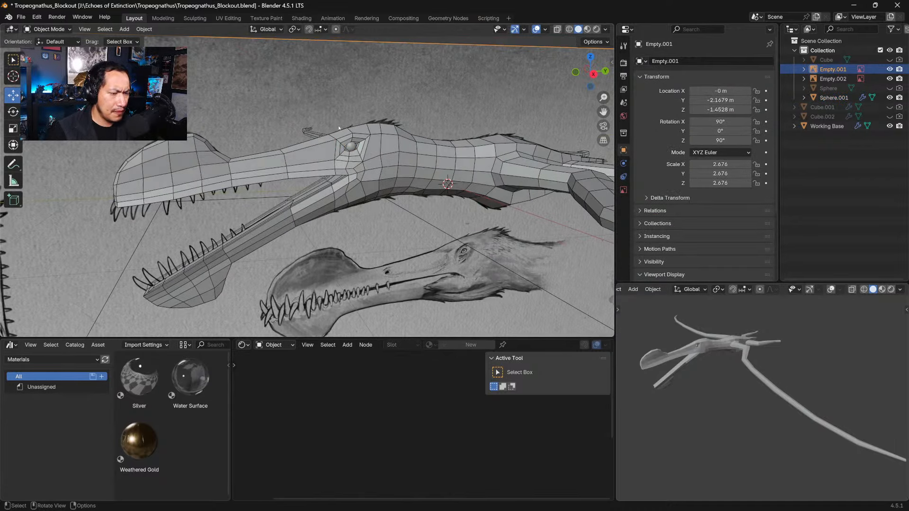
key(KP_3)
ctrl+middle_drag(365, 237, 408, 144)
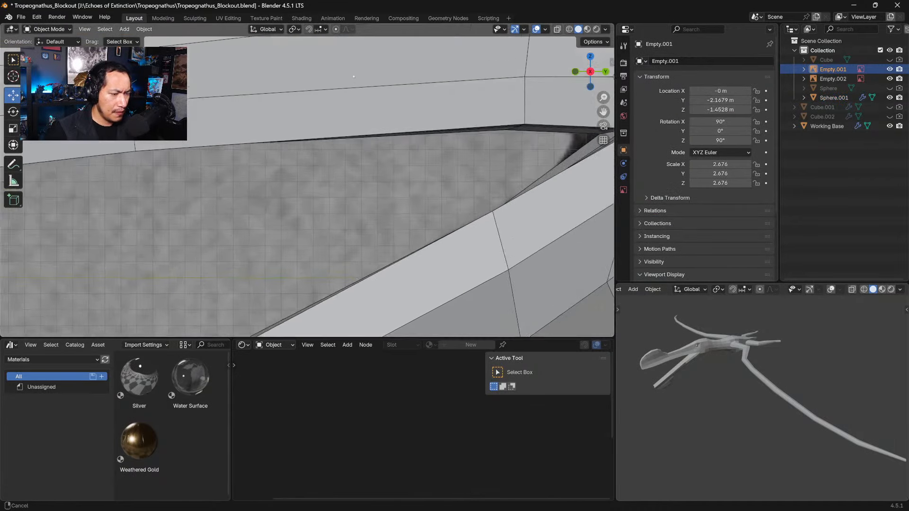
ctrl+middle_drag(413, 102, 419, 192)
shift+middle_drag(428, 81, 379, 148)
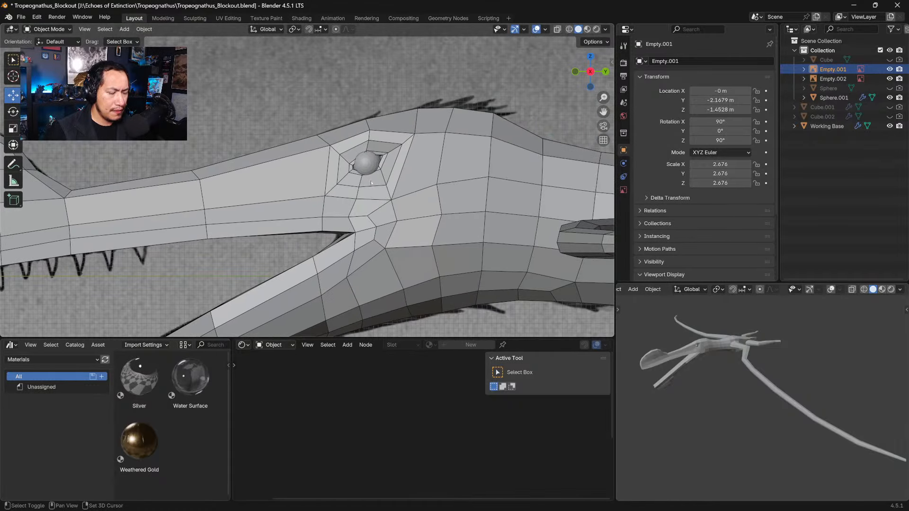
click(379, 148)
key(Tab)
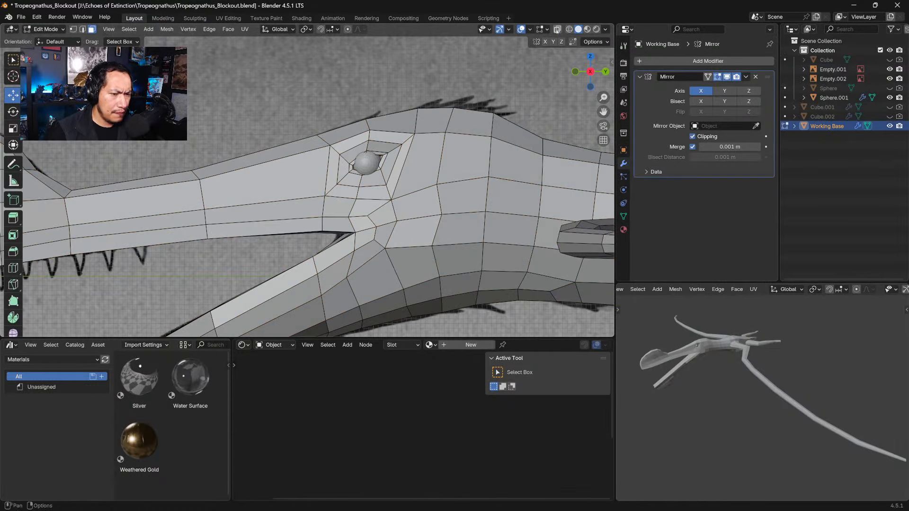
key(alt+z)
click(558, 30)
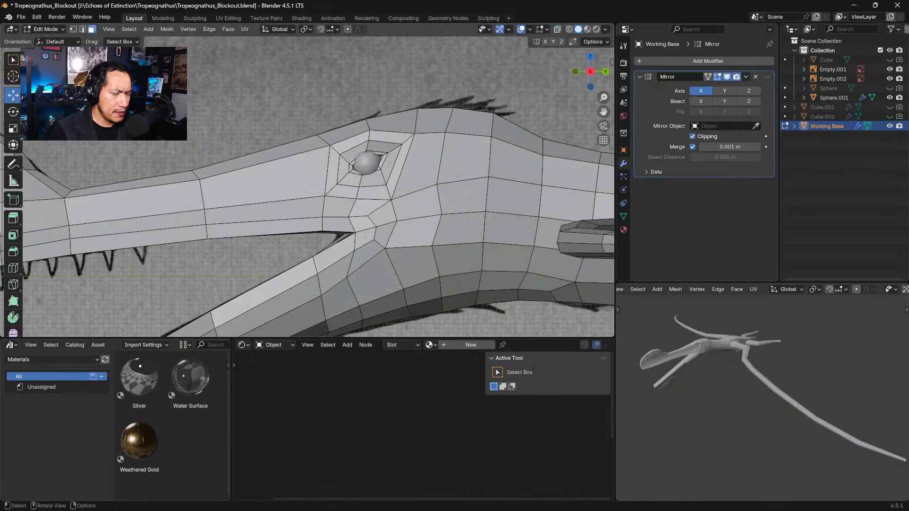
click(45, 28)
click(48, 61)
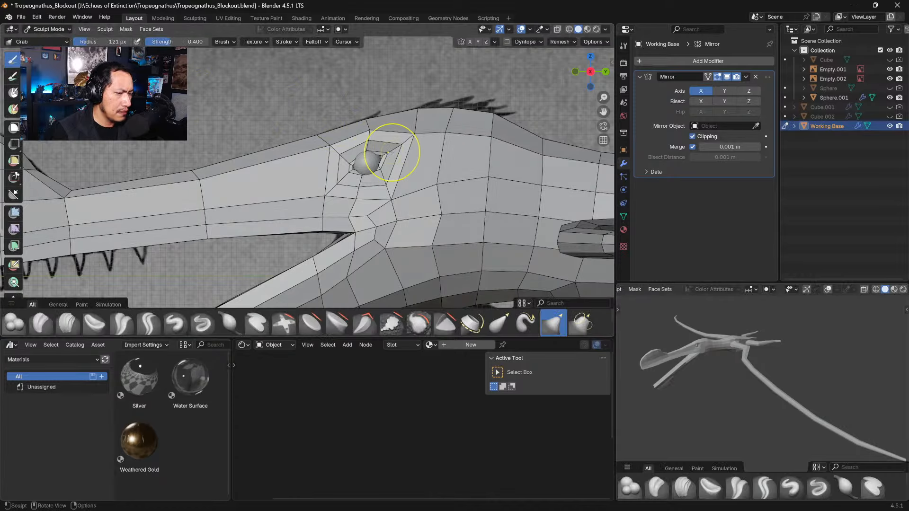
Step: Pull the inner eye socket edges around the eyeball into shape with the Grab brush
mouse_move(368, 155)
mouse_down()
mouse_move(358, 154)
mouse_move(363, 177)
mouse_move(379, 166)
mouse_move(364, 152)
mouse_move(368, 131)
mouse_move(359, 123)
mouse_up()
drag(363, 133, 362, 151)
mouse_move(359, 160)
middle_down()
mouse_move(408, 186)
mouse_move(406, 226)
mouse_move(380, 146)
mouse_move(394, 163)
mouse_move(407, 112)
mouse_move(396, 135)
mouse_move(406, 136)
mouse_move(374, 148)
middle_up()
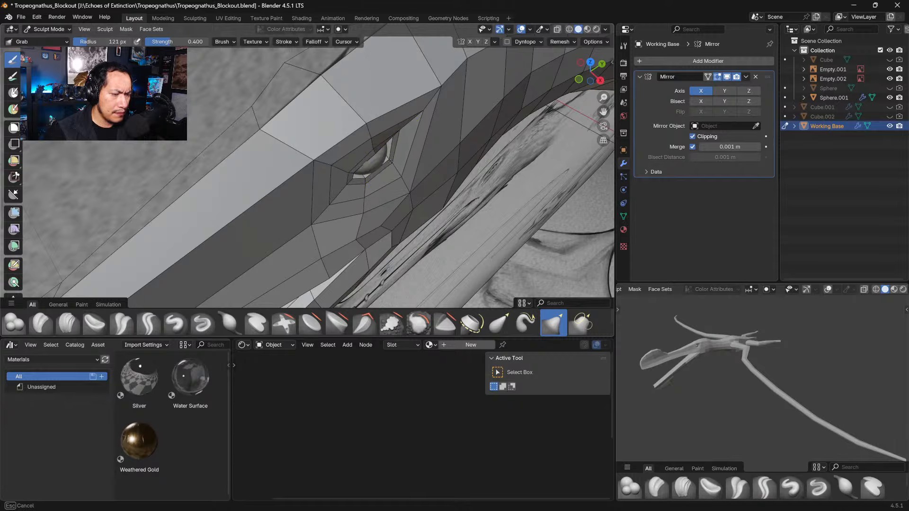
middle_drag(393, 180, 348, 120)
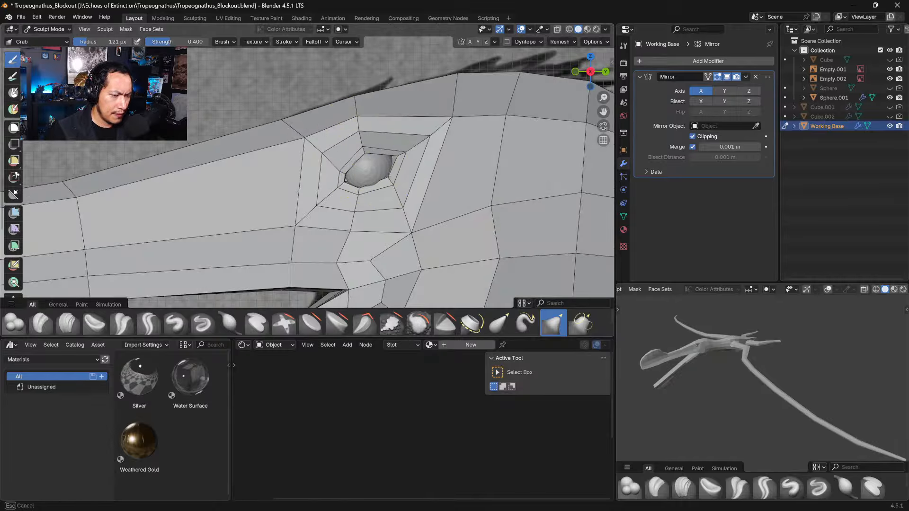
drag(360, 171, 358, 172)
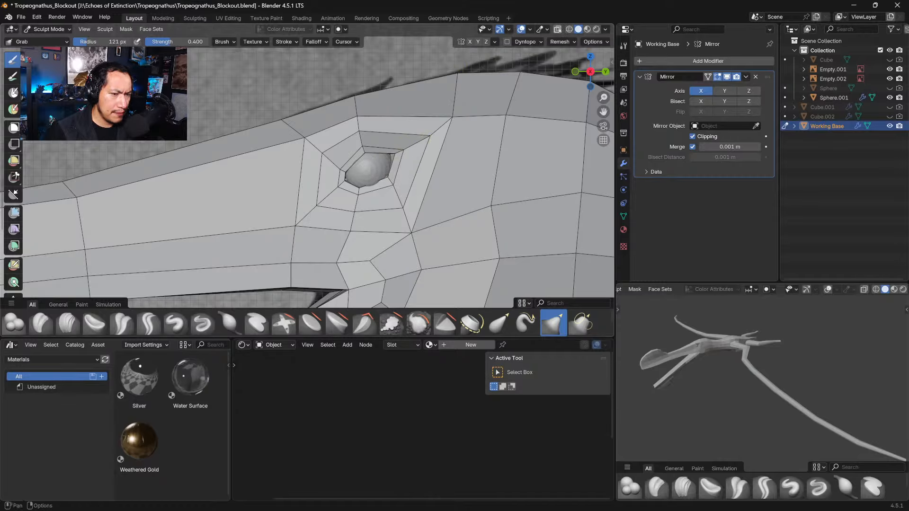
Step: With X-ray on, reshape the eye socket loops with the Grab brush to match the reference eye, and turn X-ray off
click(557, 29)
mouse_move(400, 154)
mouse_down()
mouse_move(359, 150)
mouse_move(361, 132)
mouse_up()
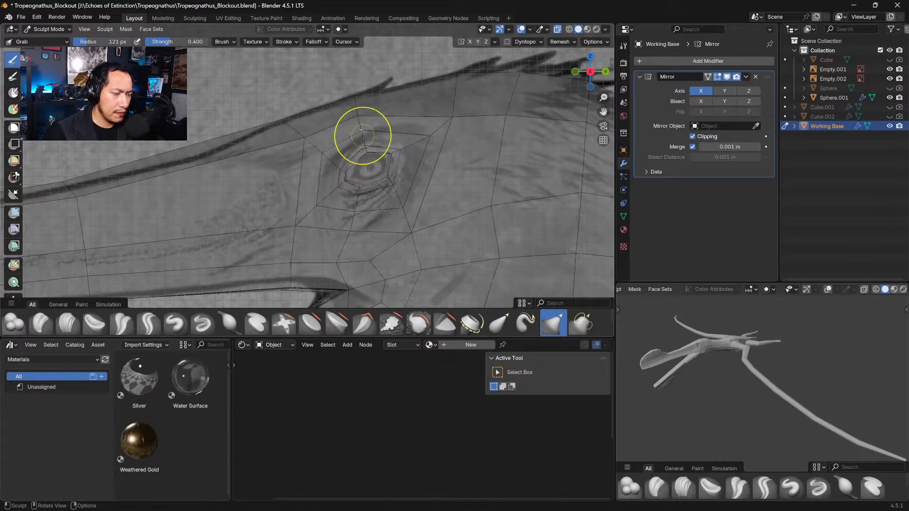
drag(341, 171, 347, 169)
mouse_move(341, 185)
mouse_down()
mouse_move(361, 191)
mouse_move(377, 176)
mouse_up()
drag(357, 172, 363, 130)
drag(426, 136, 429, 128)
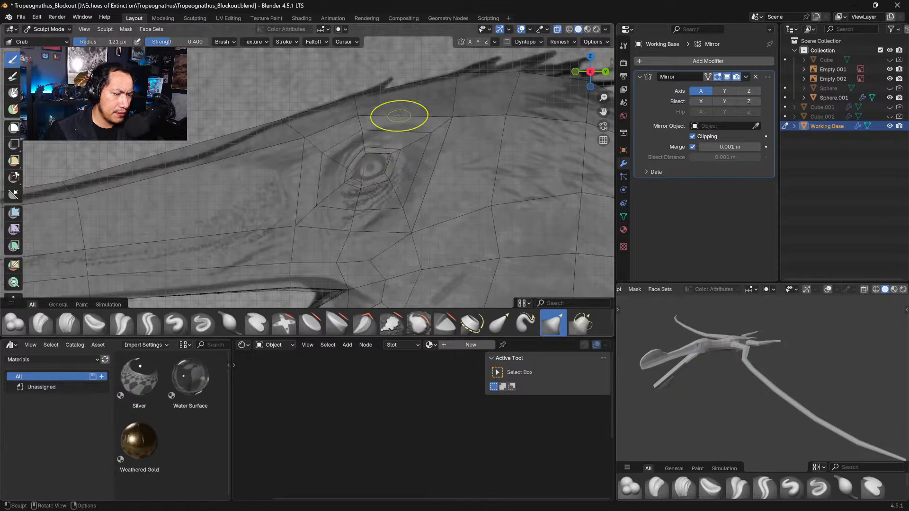
drag(363, 114, 370, 117)
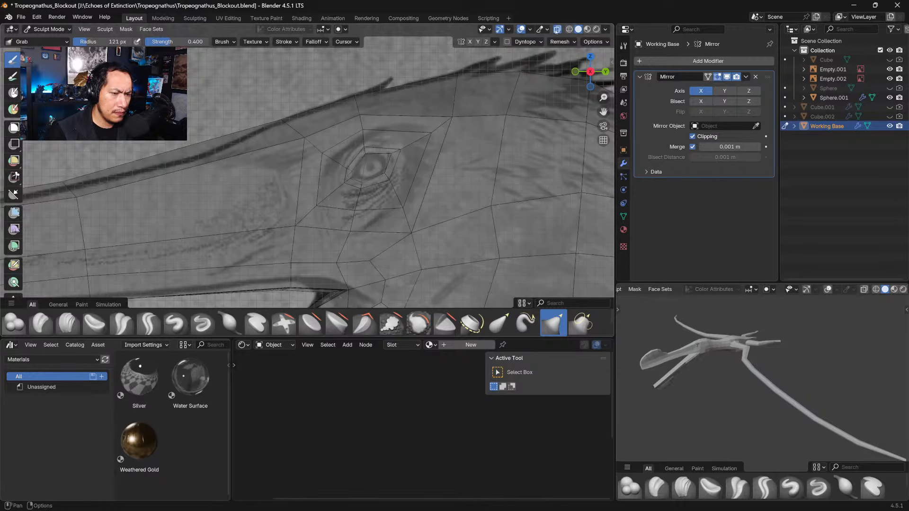
key(alt+z)
middle_drag(390, 153, 392, 168)
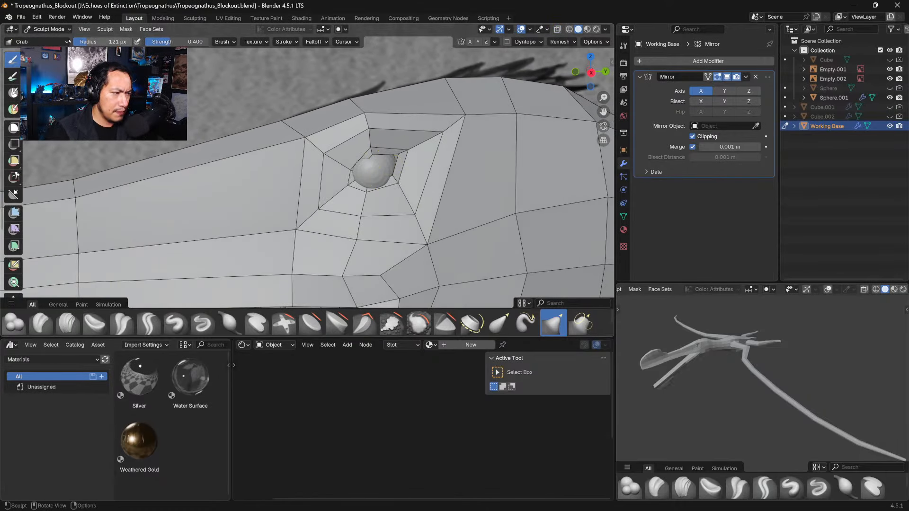
Step: Select the eye sphere in Object Mode and nudge its geometry in Edit Mode to fit the reshaped socket
click(53, 29)
click(48, 40)
click(368, 172)
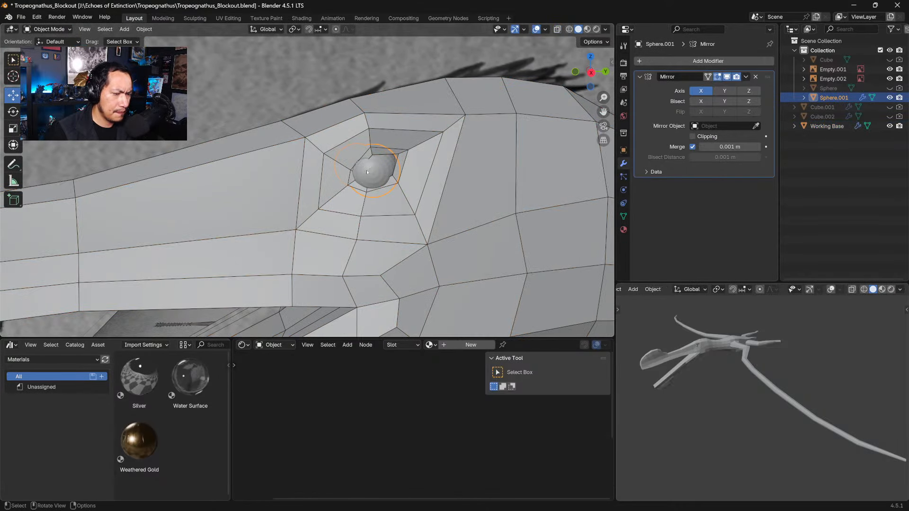
middle_drag(368, 172, 369, 170)
key(Tab)
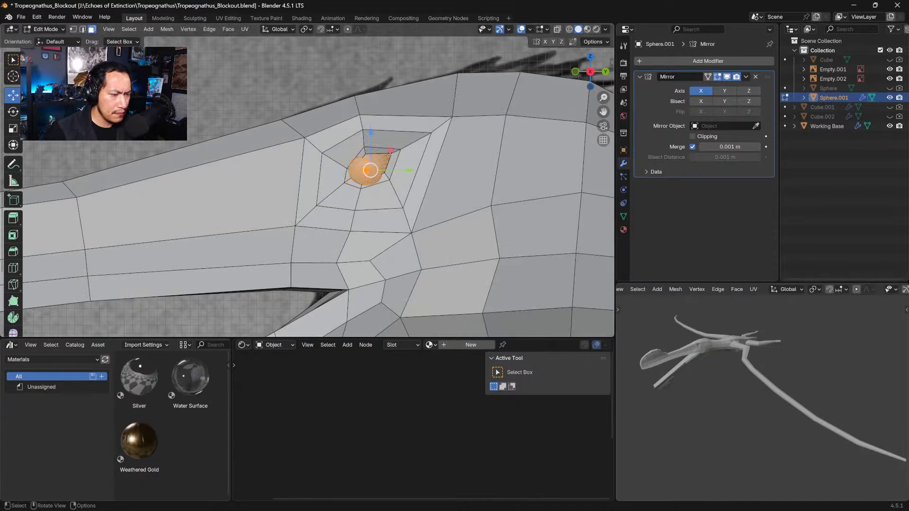
drag(392, 153, 398, 150)
key(Tab)
Step: Examine the eye, head and body of the blockout against the reference drawings from several angles
scroll(407, 172, down, 5)
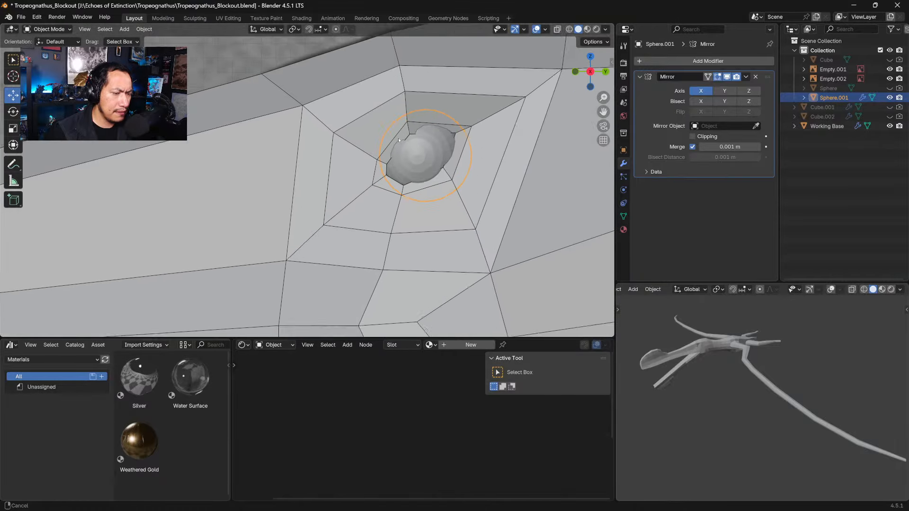
mouse_move(392, 266)
shift+middle_down()
mouse_move(465, 173)
mouse_move(472, 308)
shift+middle_up()
middle_drag(475, 185, 455, 198)
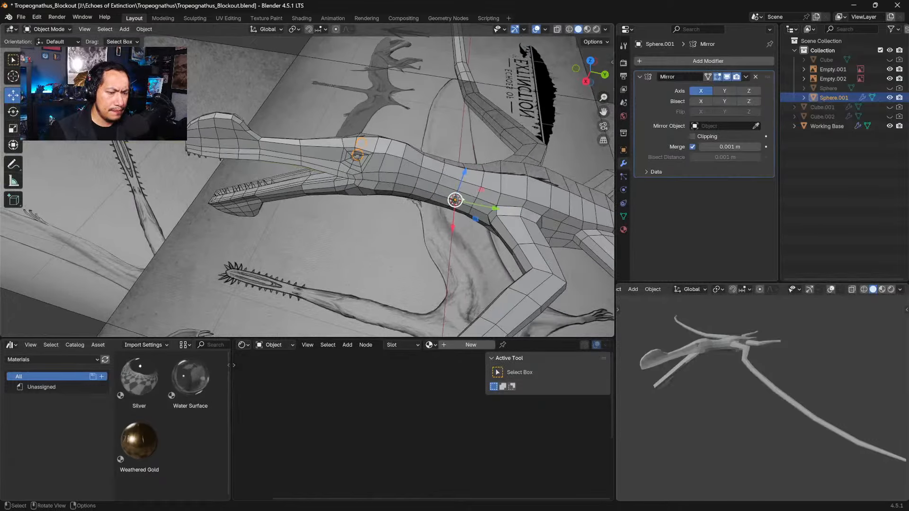
shift+middle_drag(500, 234, 460, 158)
key(Tab)
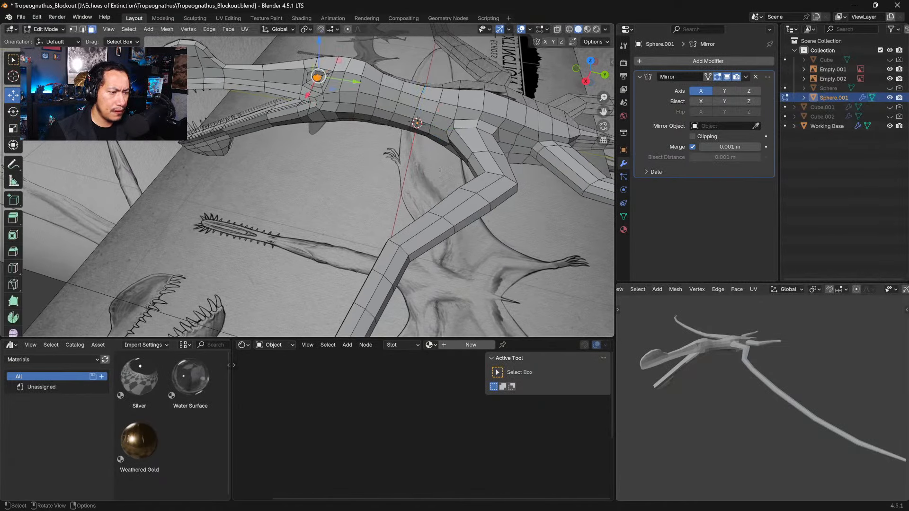
key(Tab)
key(Tab)
key(Tab)
click(468, 118)
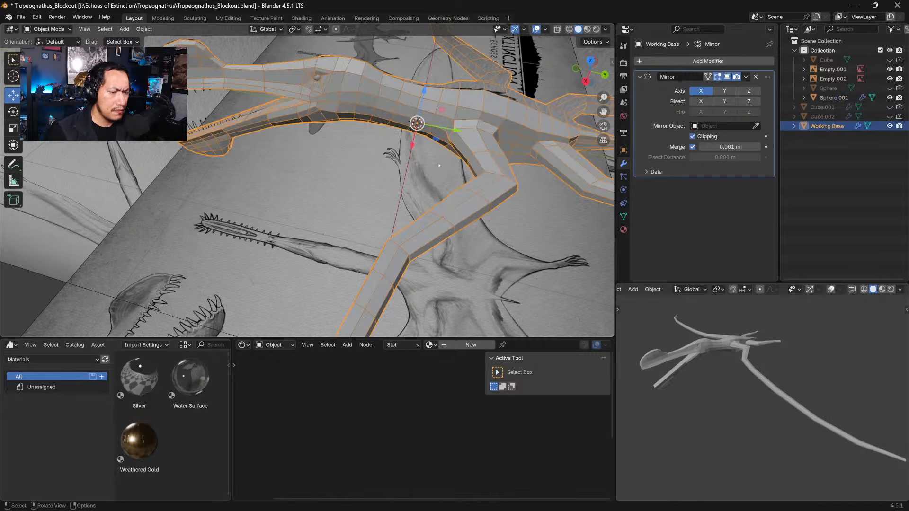
middle_drag(467, 119, 492, 93)
click(309, 187)
shift+middle_drag(309, 187, 391, 184)
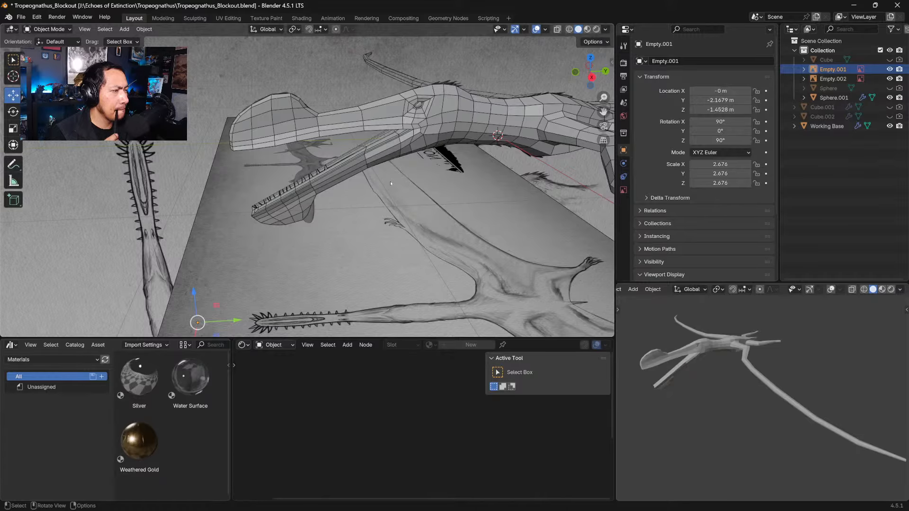
middle_drag(391, 183, 408, 247)
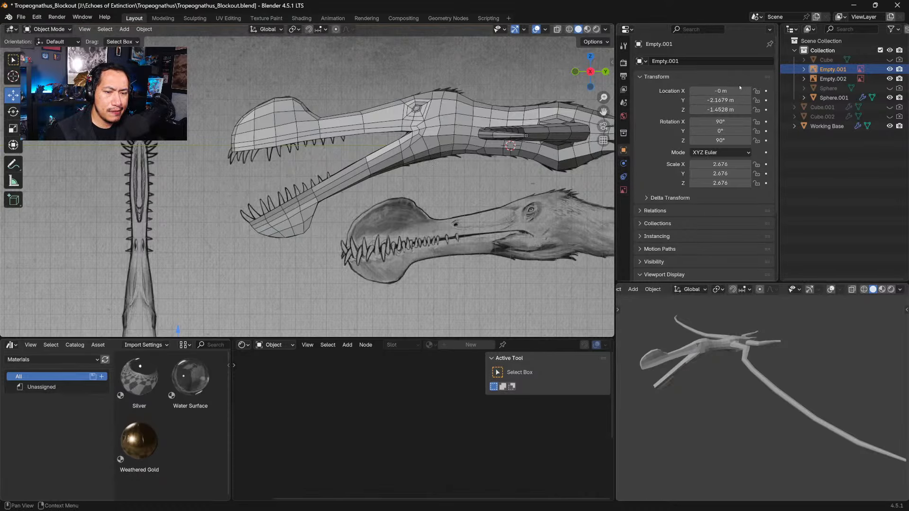
Step: Rename the Sphere.001 object as Eyes
click(834, 98)
double_click(834, 97)
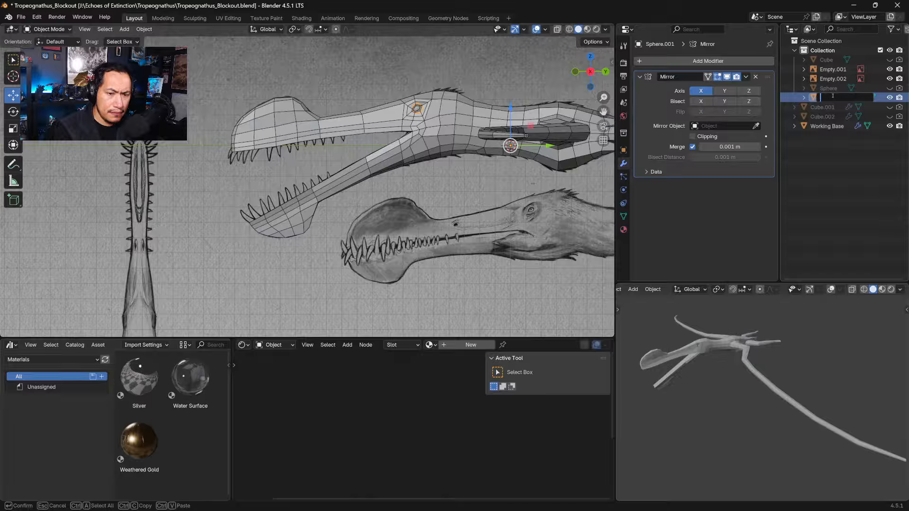
text(Eyes)
key(Return)
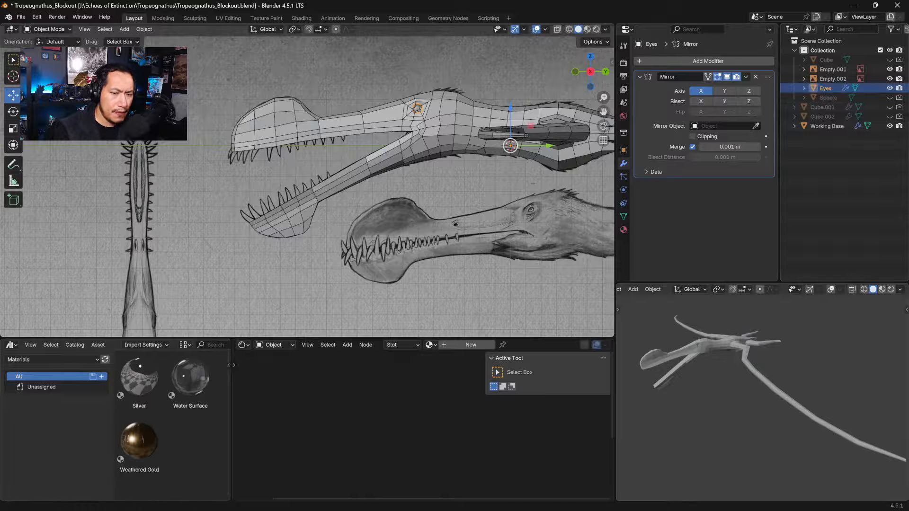
Step: Move the Eyes object out of Collection to the same level as Working Base, and clear the selection
click(843, 125)
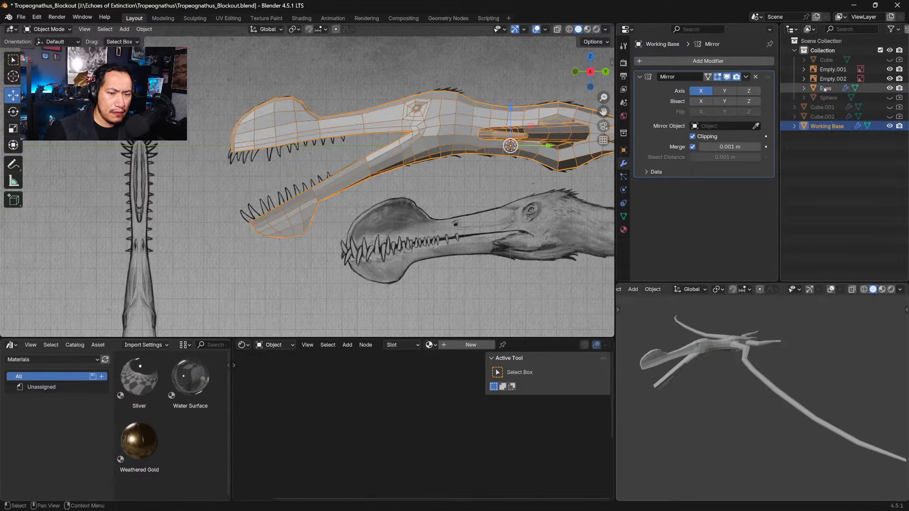
drag(827, 88, 827, 135)
click(827, 139)
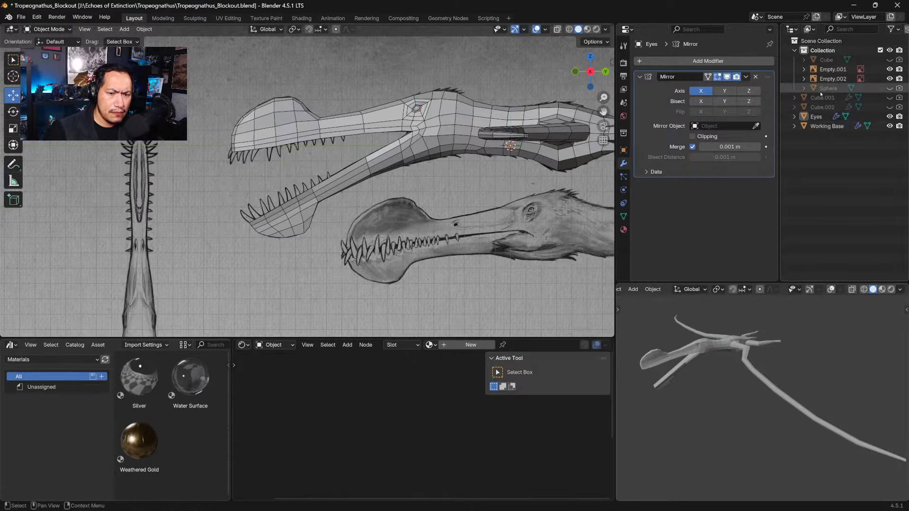
click(824, 89)
click(827, 126)
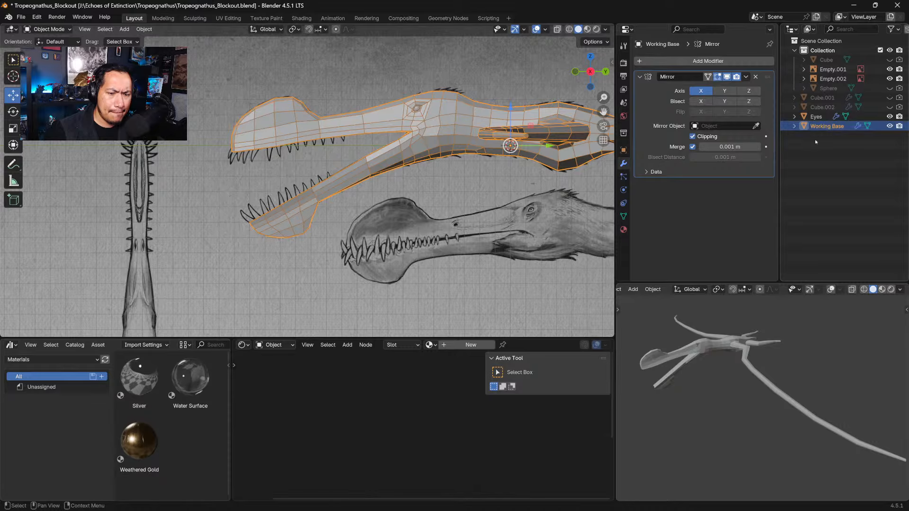
click(816, 143)
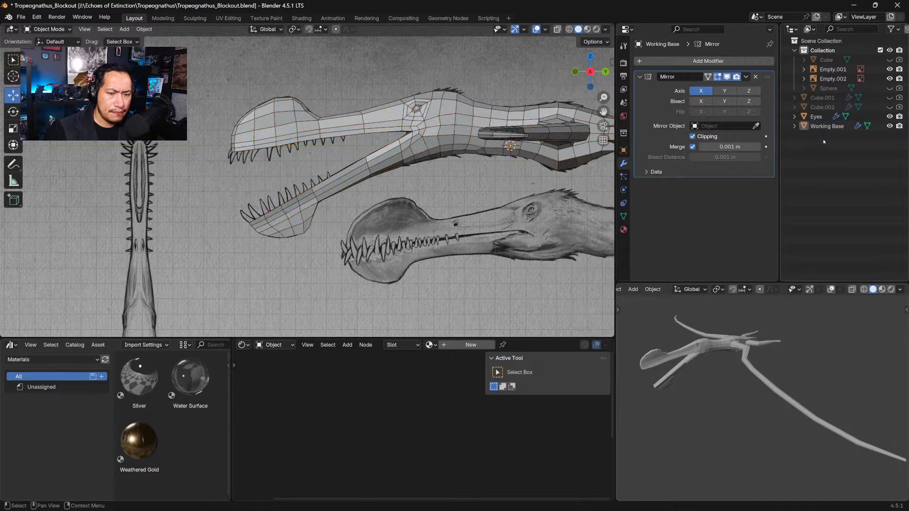
Step: Move the Eyes and Working Base objects together into a new collection named Working Model
drag(831, 146, 818, 117)
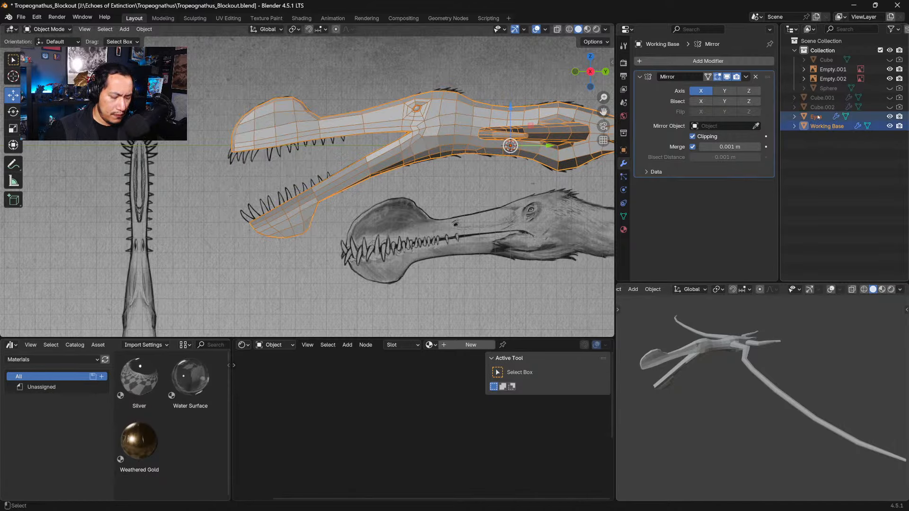
key(m)
click(454, 115)
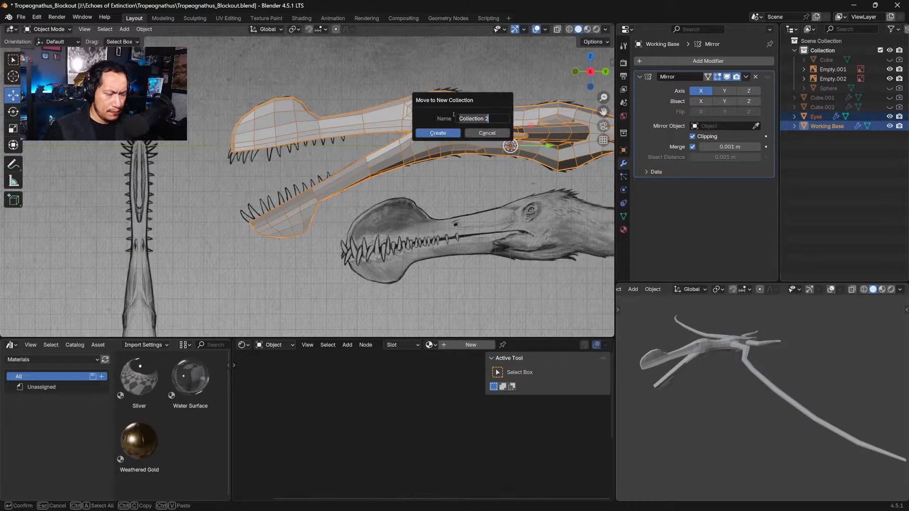
text(Working Model)
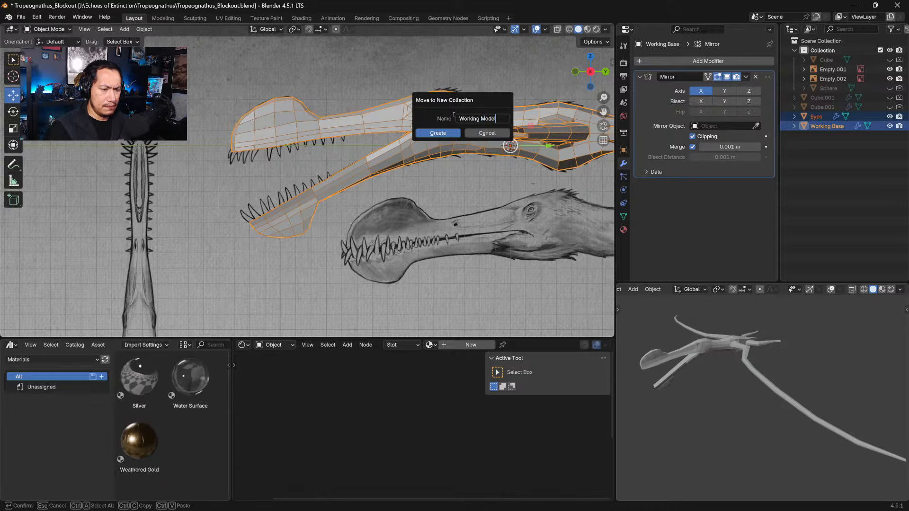
key(Return)
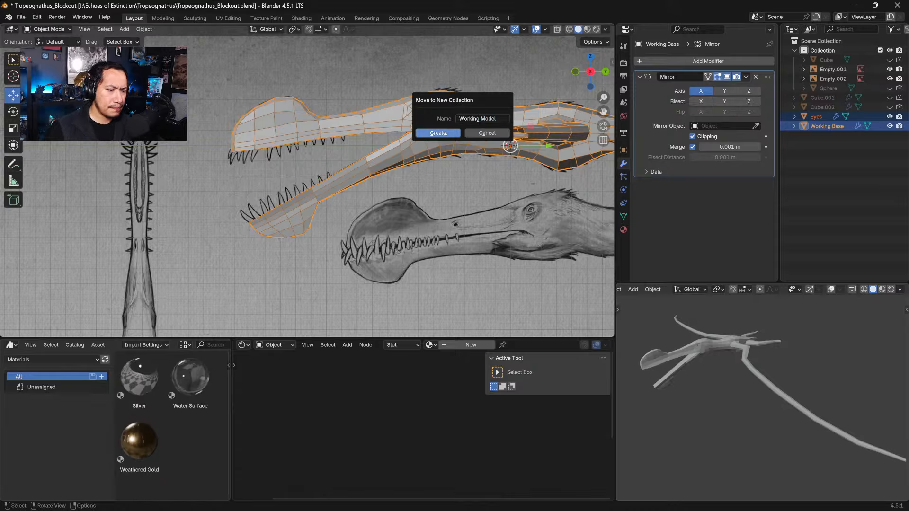
click(445, 135)
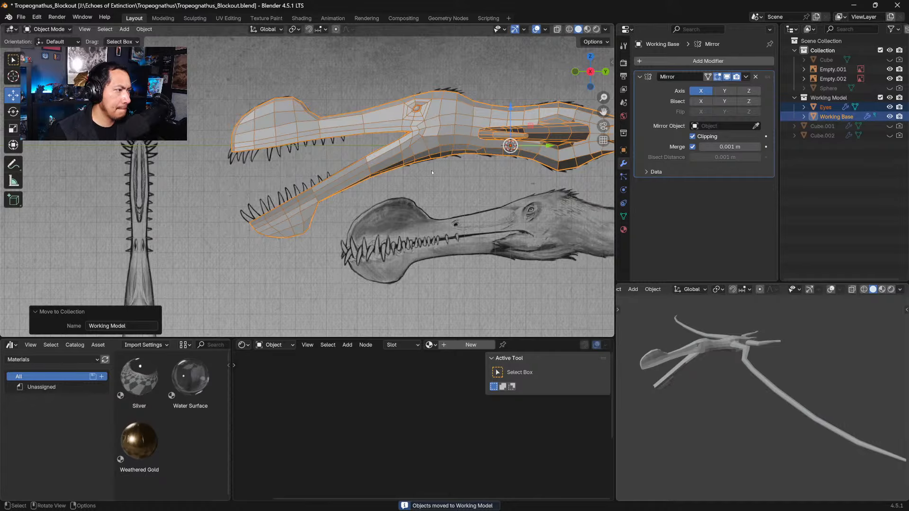
Step: Put Working Base in Sculpt Mode and reshape the lower jaw's tip and crest with the Grab brush to match the side reference
click(424, 218)
middle_drag(424, 219, 364, 196)
scroll(364, 196, up, 3)
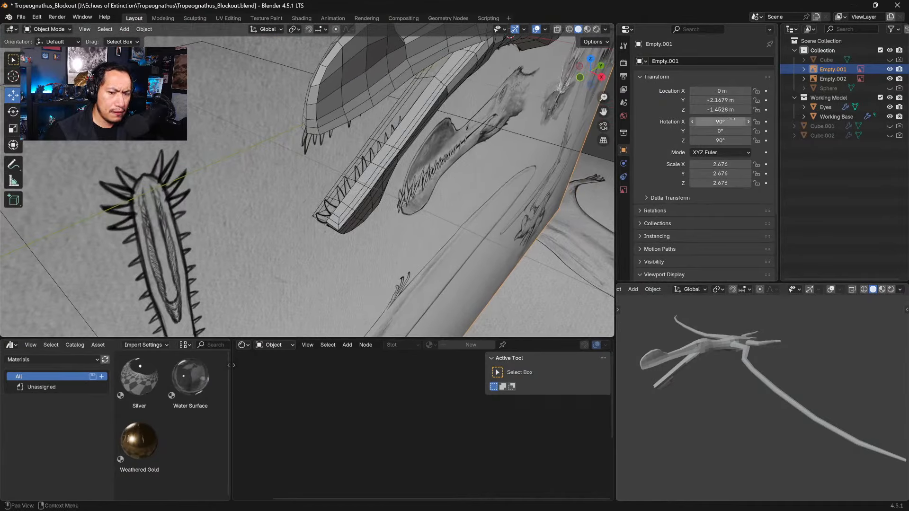
click(837, 116)
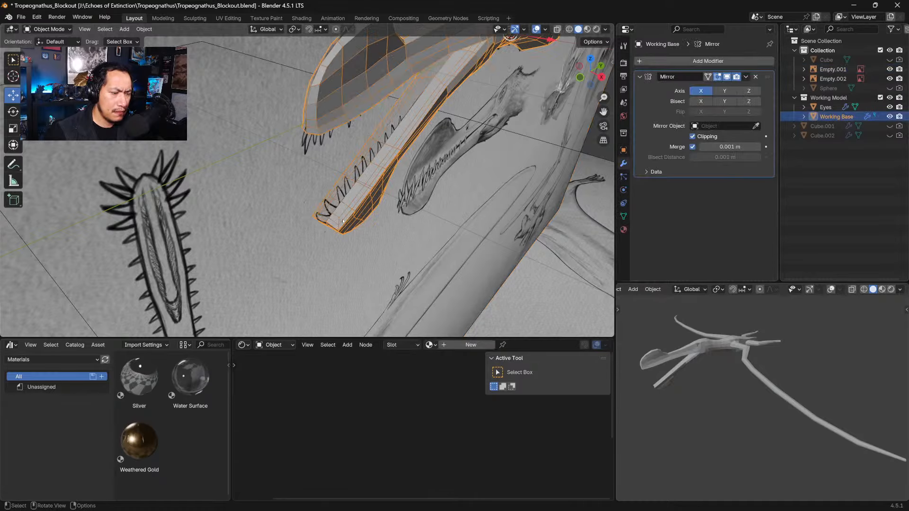
click(67, 29)
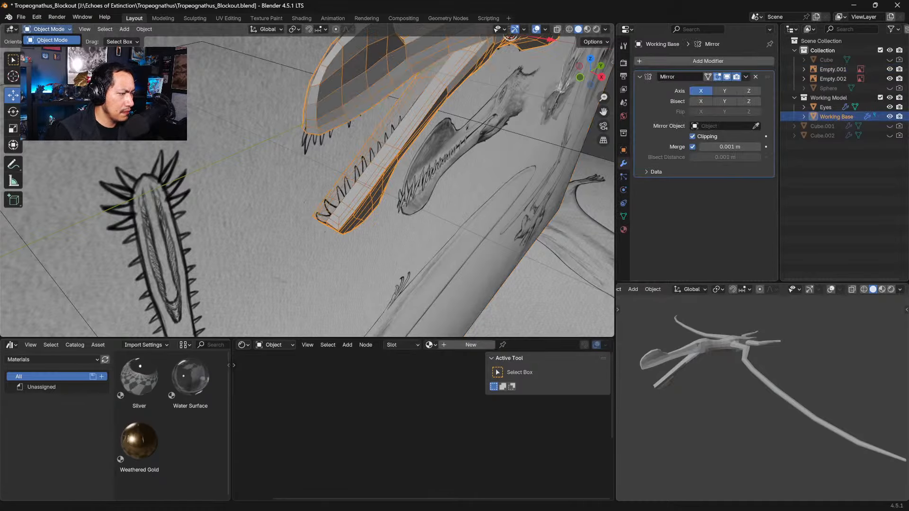
click(52, 60)
middle_drag(379, 213, 322, 197)
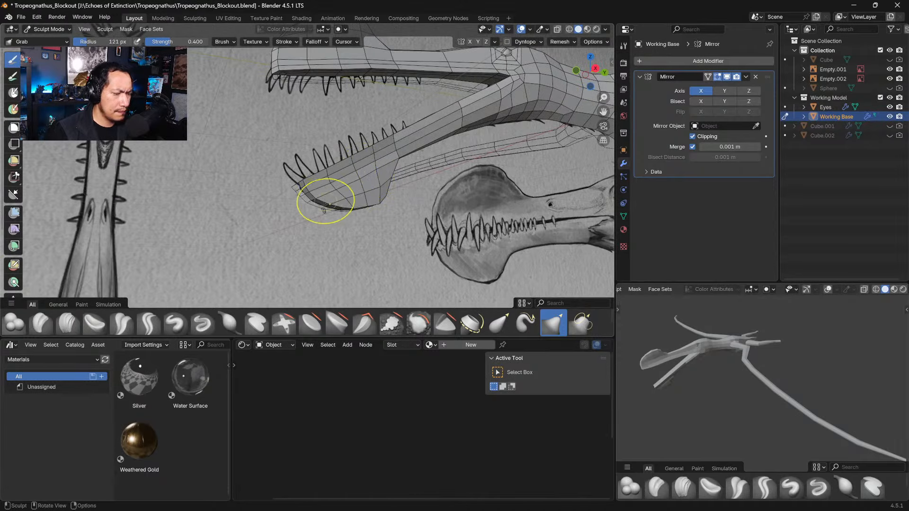
mouse_move(311, 190)
mouse_down()
mouse_move(355, 200)
mouse_move(377, 188)
mouse_move(400, 148)
mouse_move(381, 178)
mouse_up()
key(KP_1)
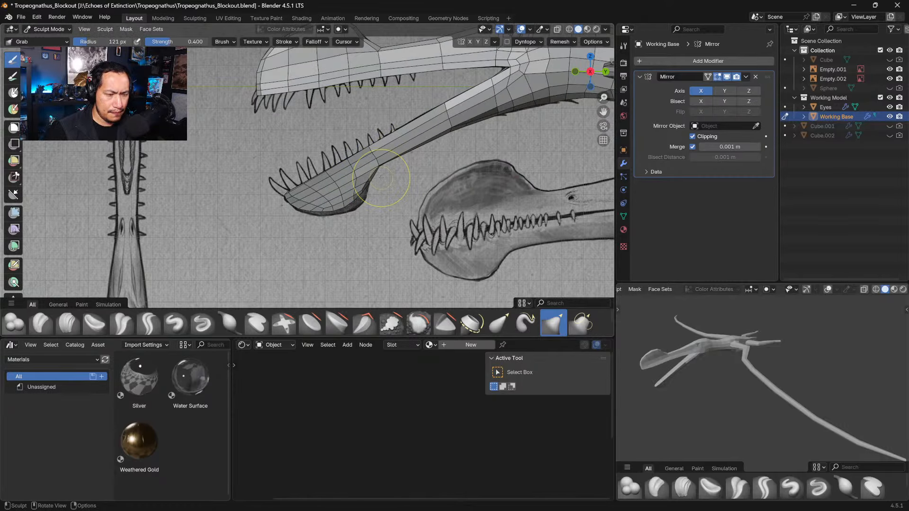
mouse_move(342, 208)
mouse_down()
mouse_move(363, 198)
mouse_move(321, 213)
mouse_move(307, 208)
mouse_up()
mouse_move(312, 199)
mouse_down()
mouse_move(327, 207)
mouse_move(365, 196)
mouse_up()
drag(368, 185, 370, 183)
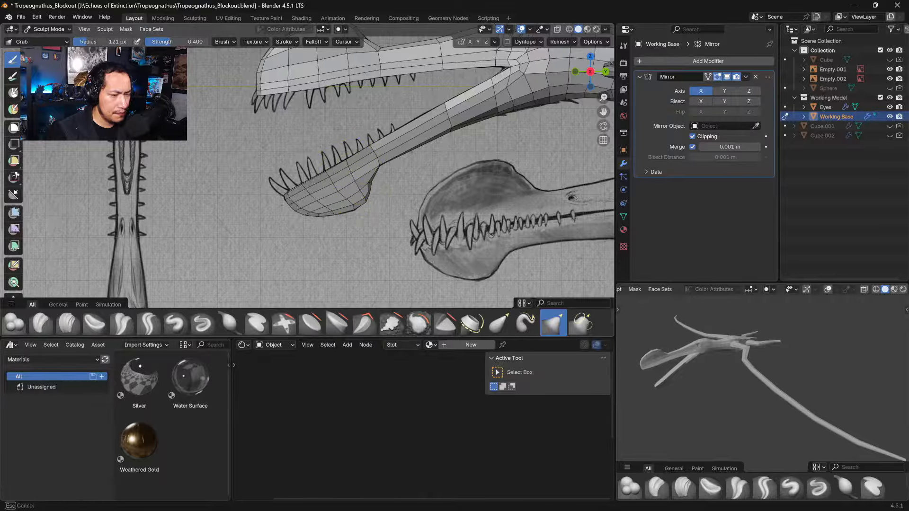
Step: Adjust the width of the lower jaw along its length with the Grab brush from an oblique front view
mouse_move(441, 141)
middle_down()
mouse_move(474, 142)
mouse_move(520, 169)
middle_up()
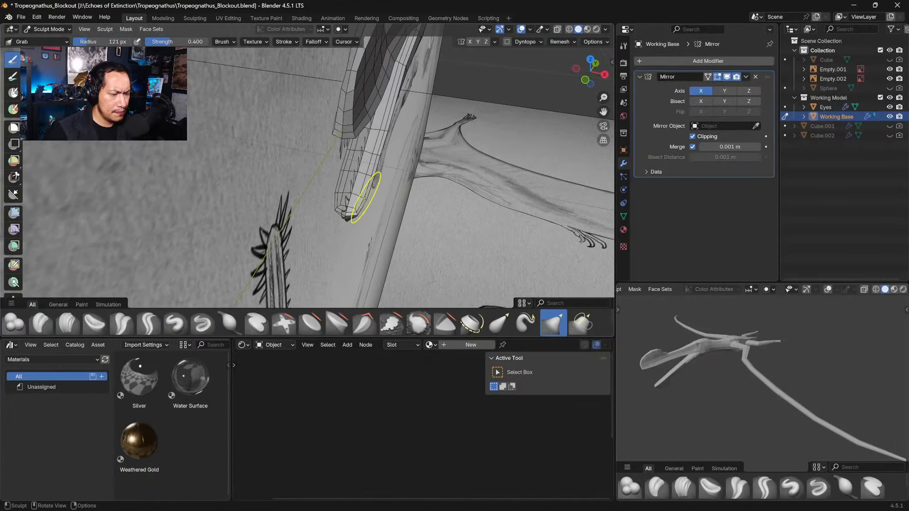
drag(367, 198, 378, 127)
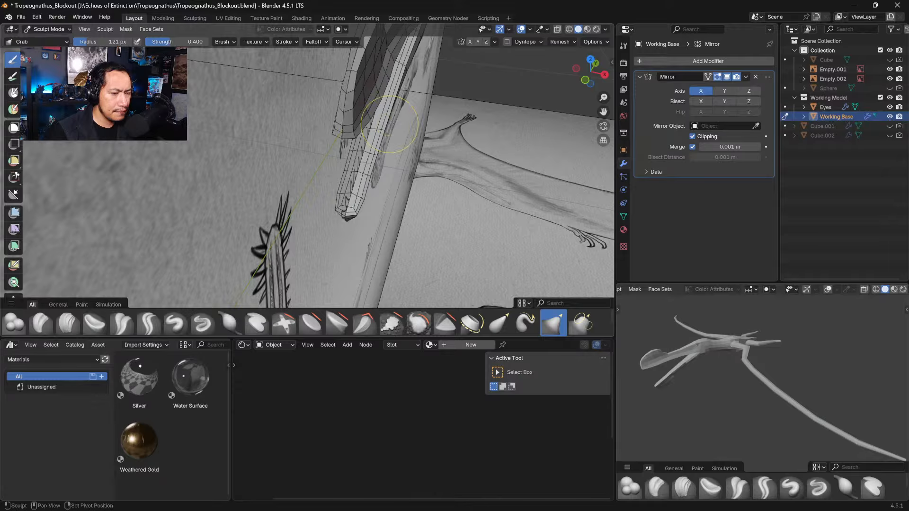
shift+middle_drag(399, 93, 377, 144)
drag(387, 126, 379, 124)
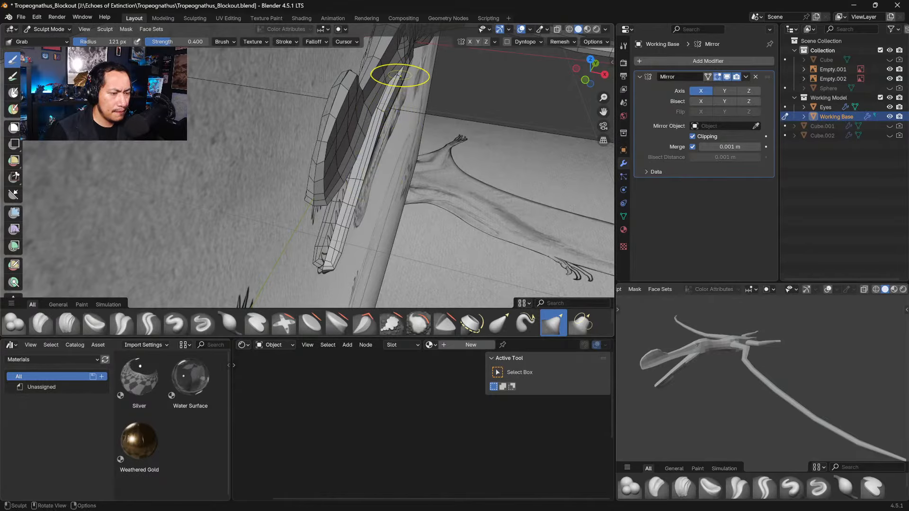
drag(397, 70, 393, 75)
Step: Reduce the Grab brush radius to 78 px and refine the upper snout crest, ending in the side view
mouse_move(395, 110)
middle_down()
mouse_move(382, 104)
mouse_move(371, 116)
middle_up()
key(bracketleft)
key(bracketleft)
mouse_move(372, 116)
mouse_down()
mouse_move(351, 143)
mouse_move(347, 125)
mouse_move(337, 123)
mouse_up()
drag(336, 155, 328, 150)
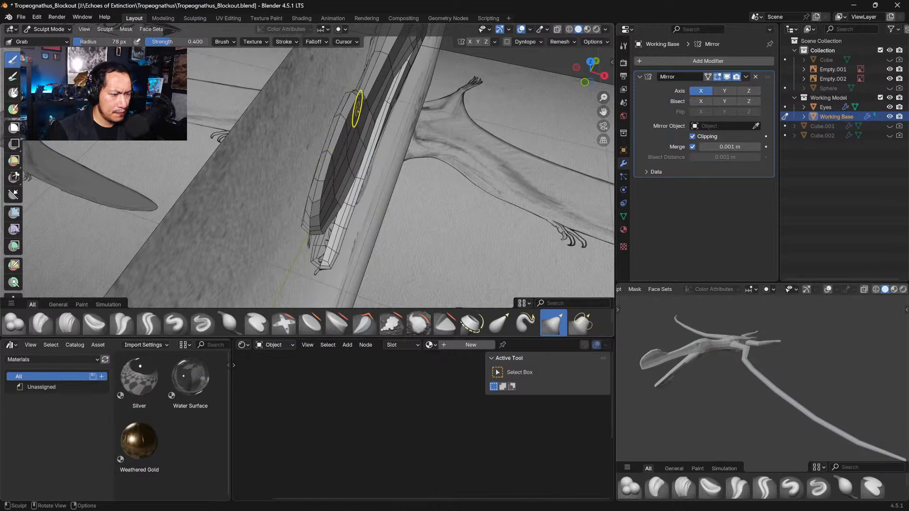
mouse_move(361, 112)
middle_down()
mouse_move(352, 137)
mouse_move(332, 109)
middle_up()
key(KP_3)
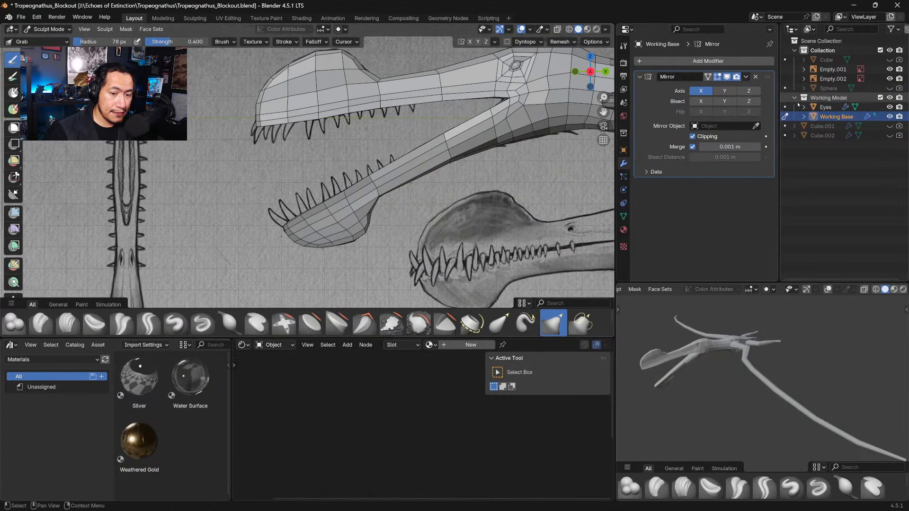
Step: With the Working Model collection chosen, add a 2 m cube in Edit Mode of the Working Base mesh
click(829, 98)
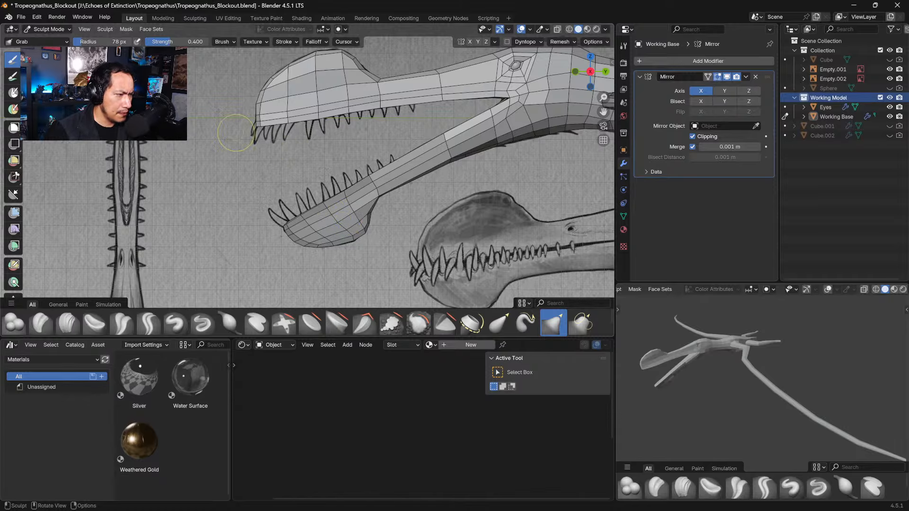
key(Tab)
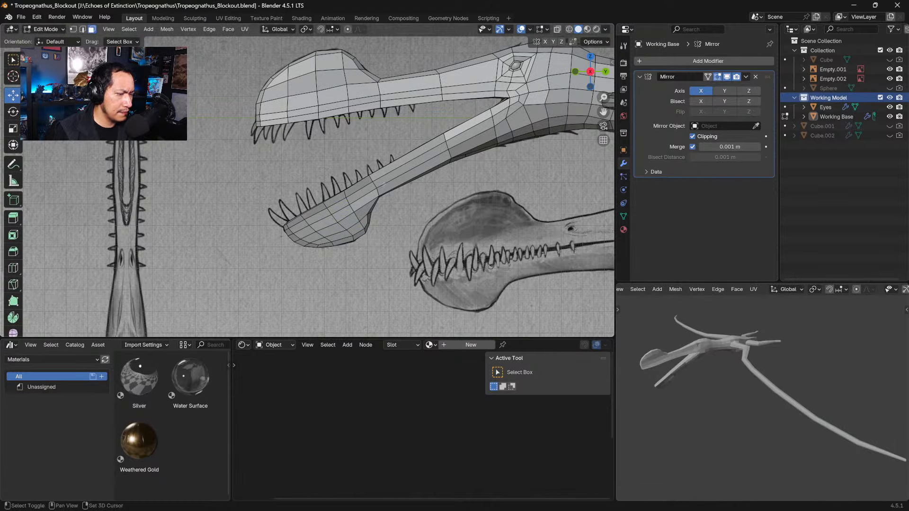
key(shift+a)
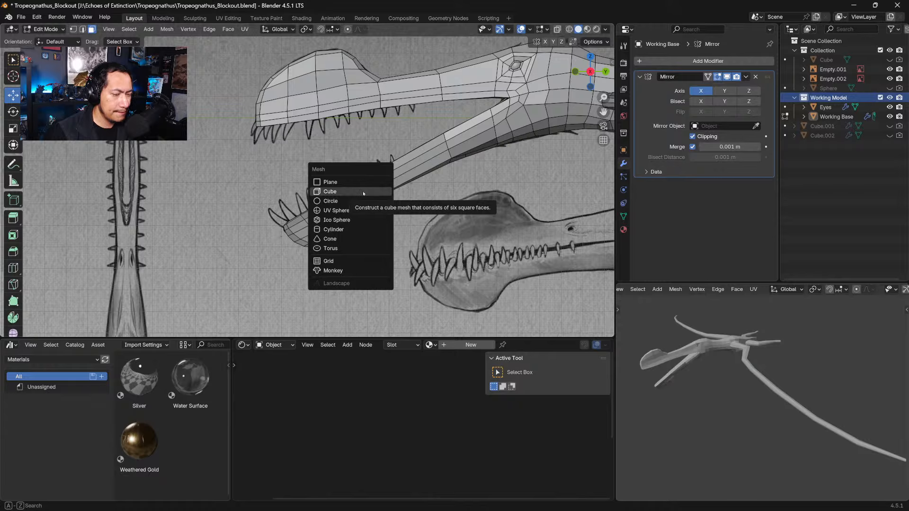
click(358, 194)
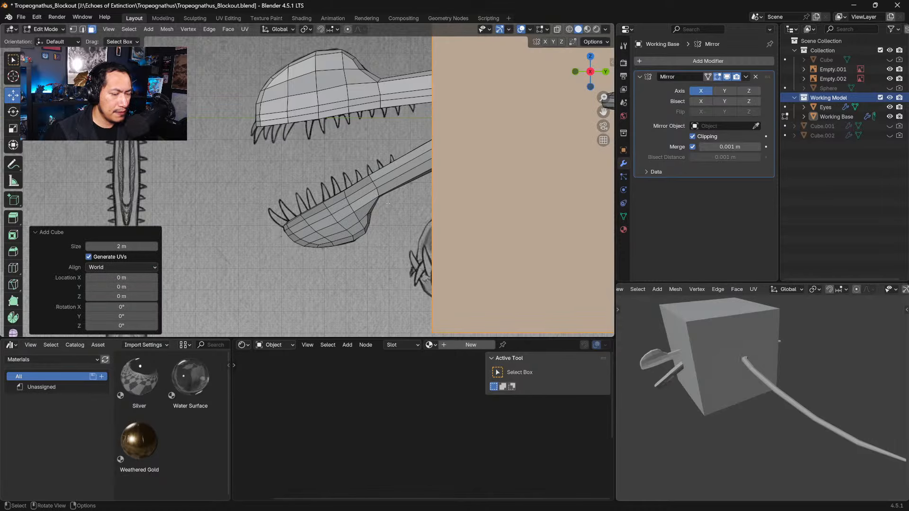
scroll(388, 204, down, 6)
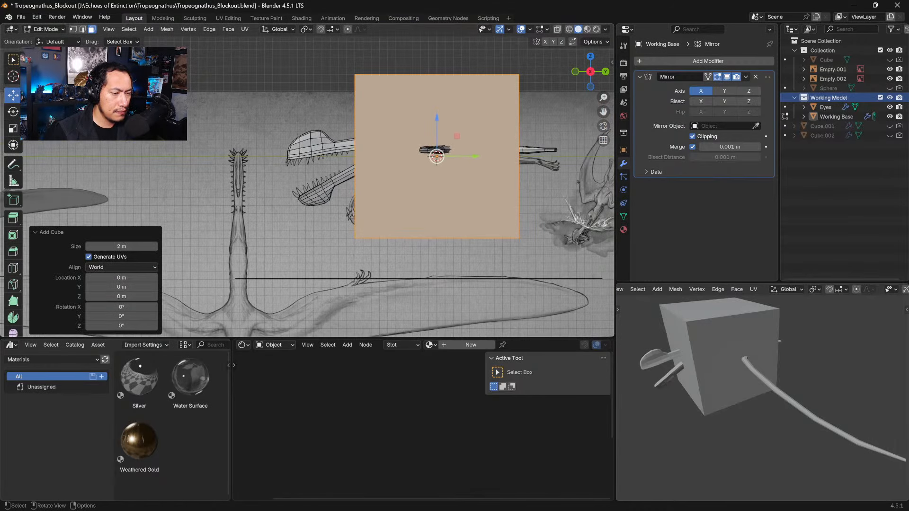
shift+middle_drag(548, 152, 461, 186)
Step: Try to select the added cube separately by switching between Object Mode and Edit Mode
key(Tab)
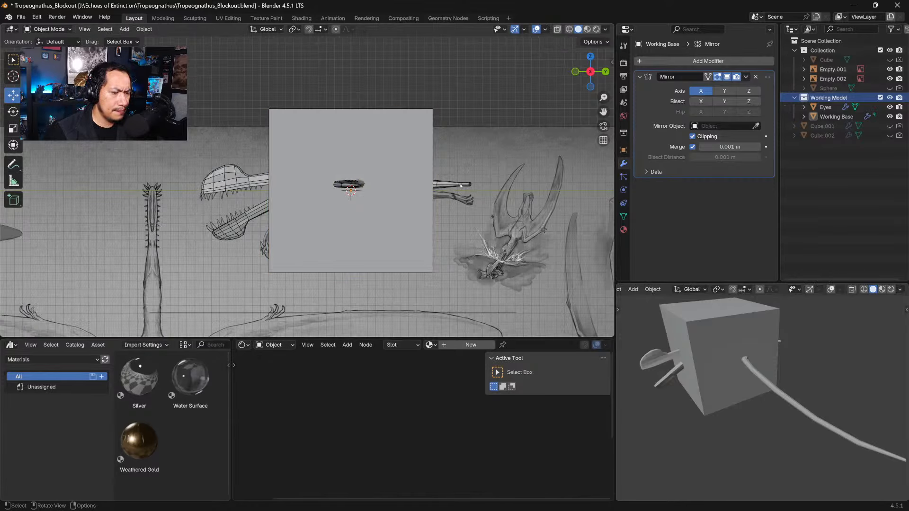
key(a)
key(Tab)
click(430, 172)
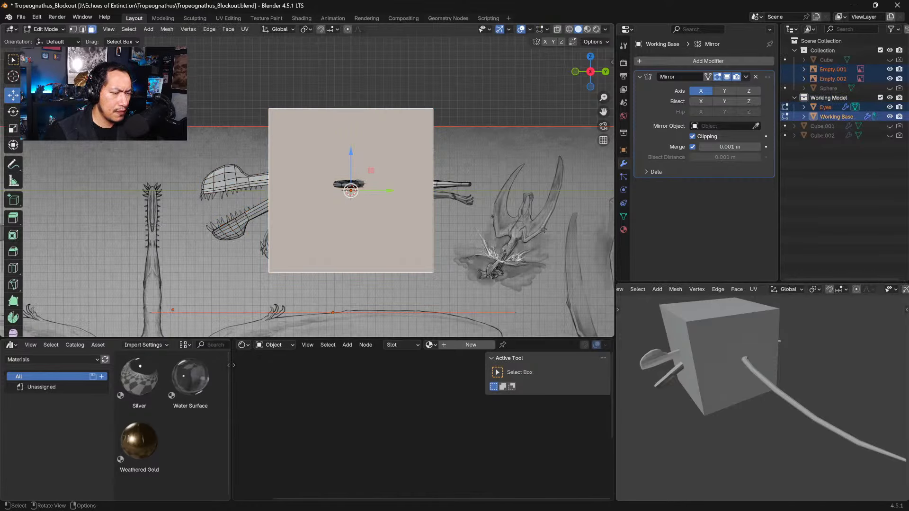
key(Tab)
key(Tab)
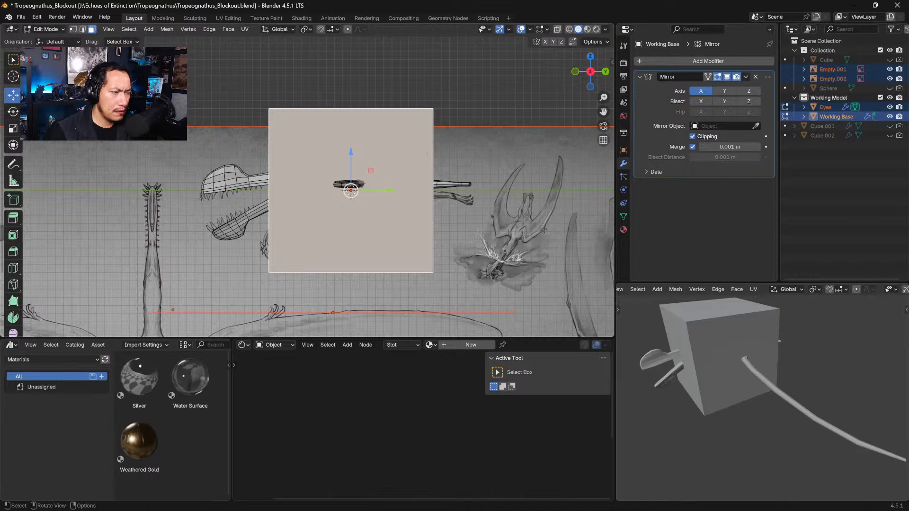
key(a)
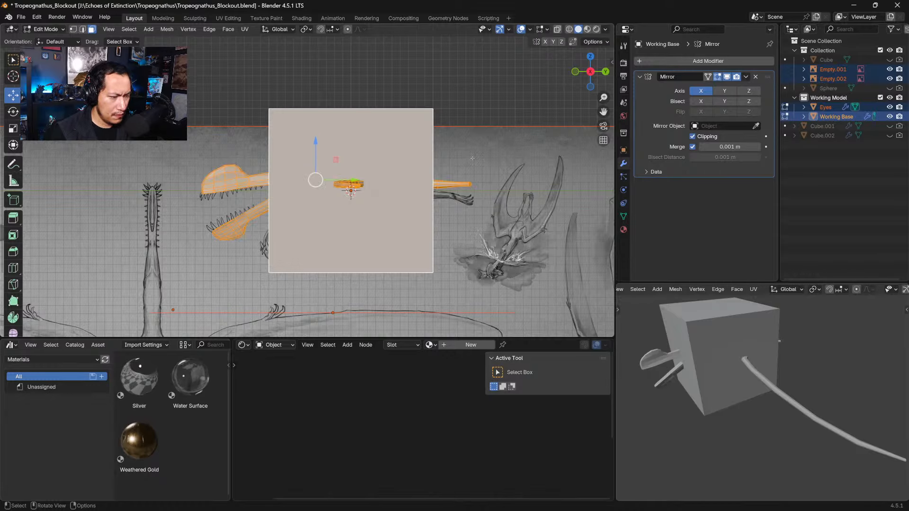
key(Tab)
key(Tab)
key(Tab)
click(472, 158)
click(432, 164)
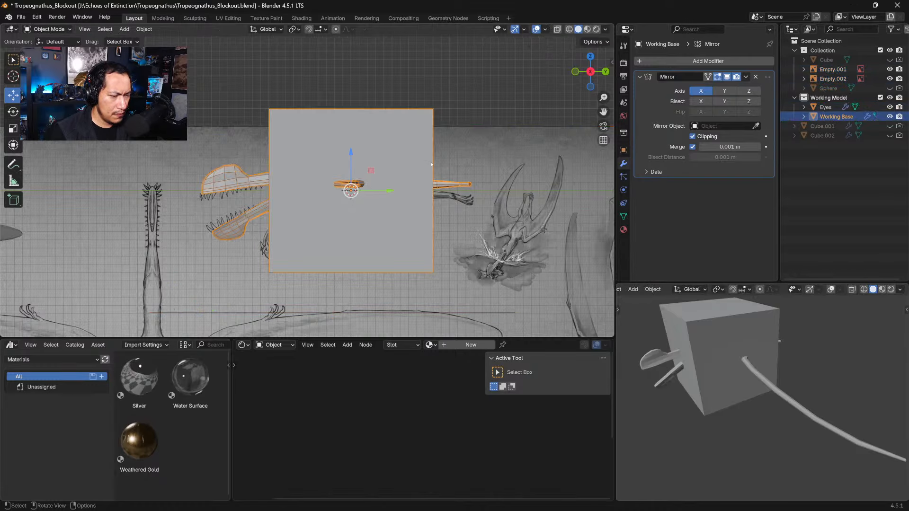
Step: Undo the selection and mode changes and the cube added inside the Working Base mesh, returning to Object Mode
key(ctrl+z)
key(ctrl+z)
key(ctrl+z)
key(ctrl+z)
key(ctrl+z)
key(ctrl+z)
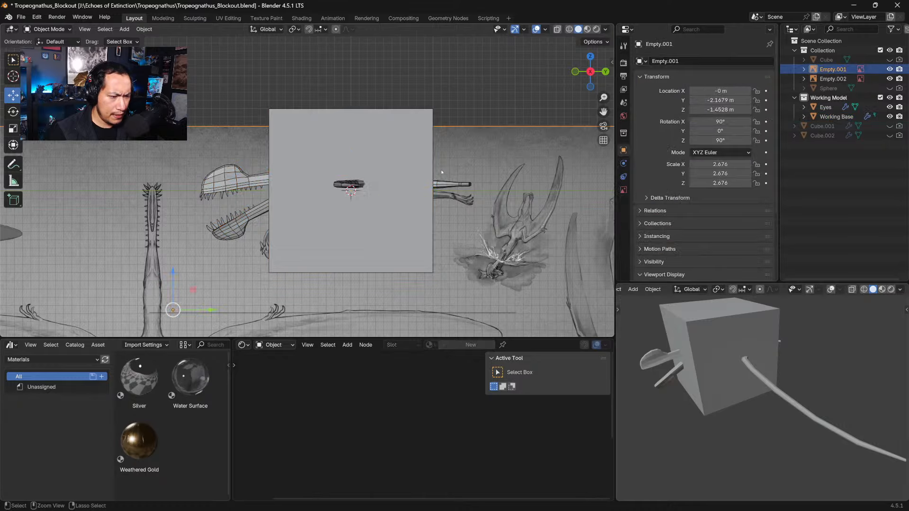
key(ctrl+z)
key(ctrl+z)
key(ctrl+z)
key(ctrl+z)
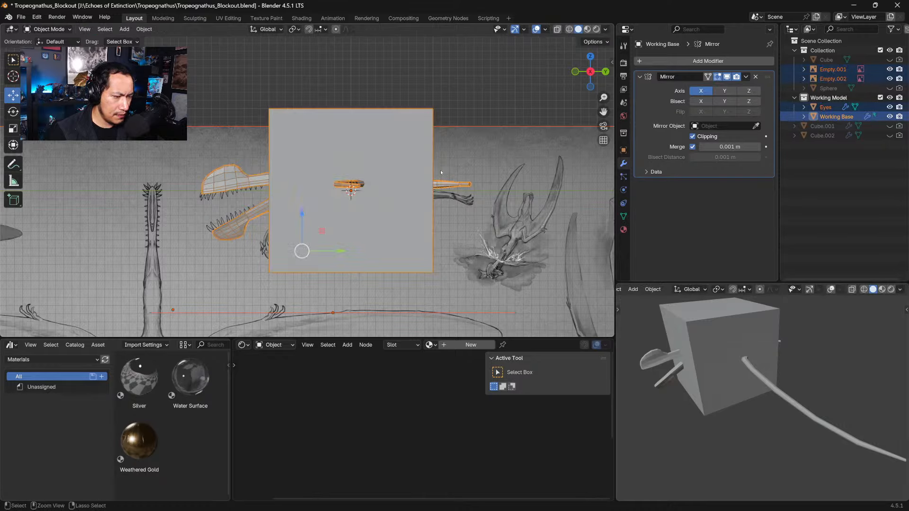
key(ctrl+z)
key(ctrl+z)
key(ctrl+z)
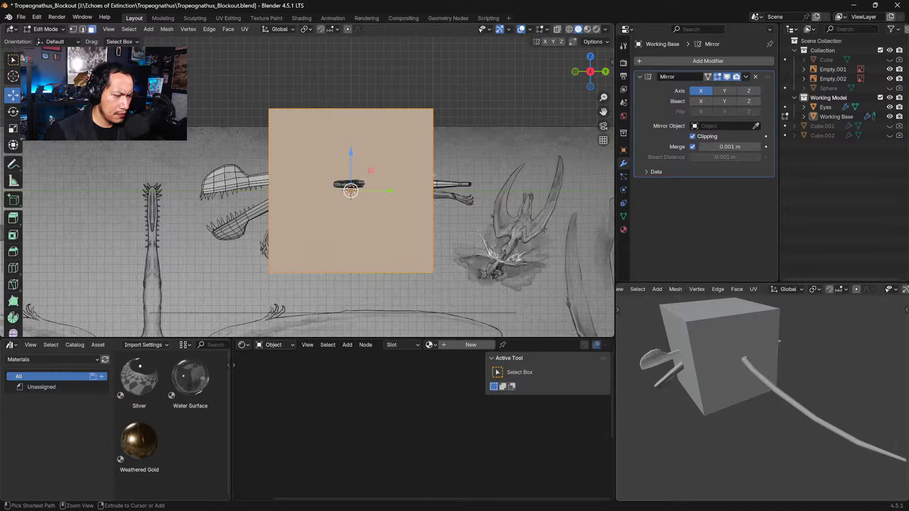
key(ctrl+z)
key(ctrl+z)
key(ctrl+z)
key(ctrl+z)
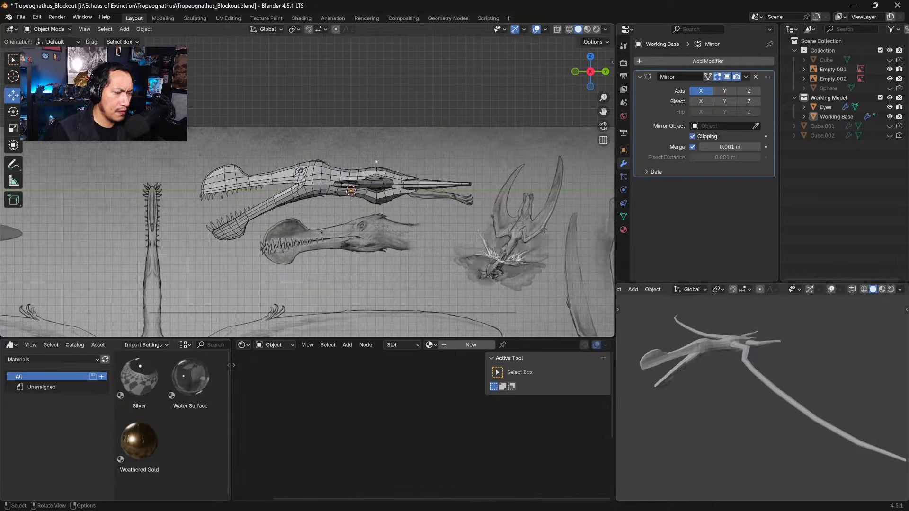
Step: Add a cube as its own object in the Working Model collection and scale its mesh to about 0.062
key(shift+a)
mouse_move(373, 161)
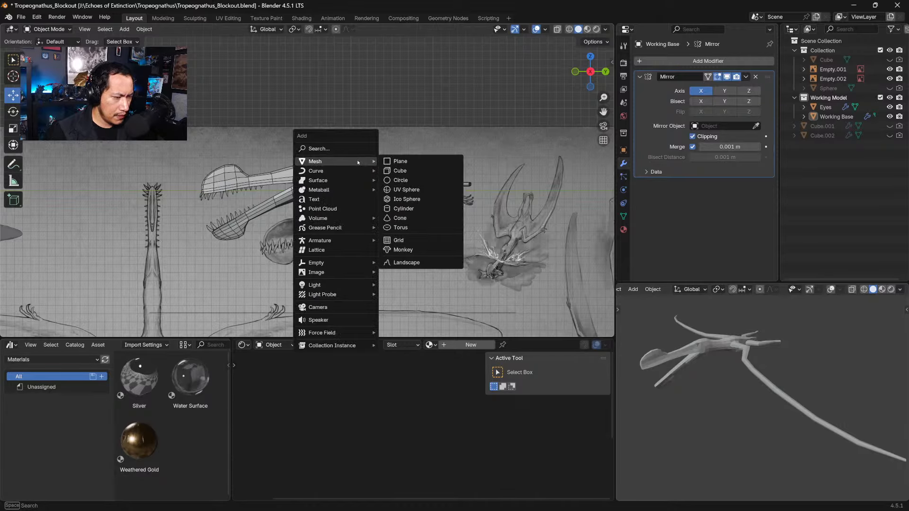
click(399, 172)
key(Tab)
key(s)
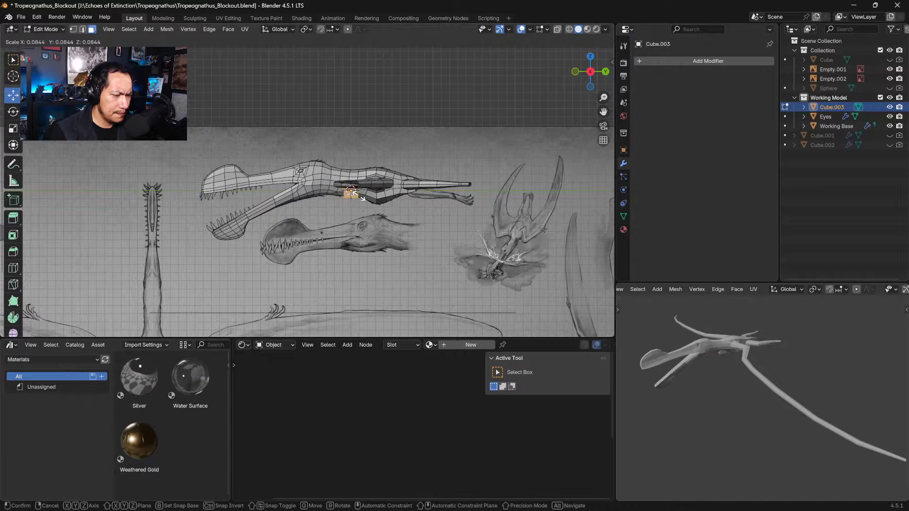
click(351, 192)
Step: Move the small cube beside the teeth at the tip of the narrow jaw drawing and shrink it slightly further
key(g)
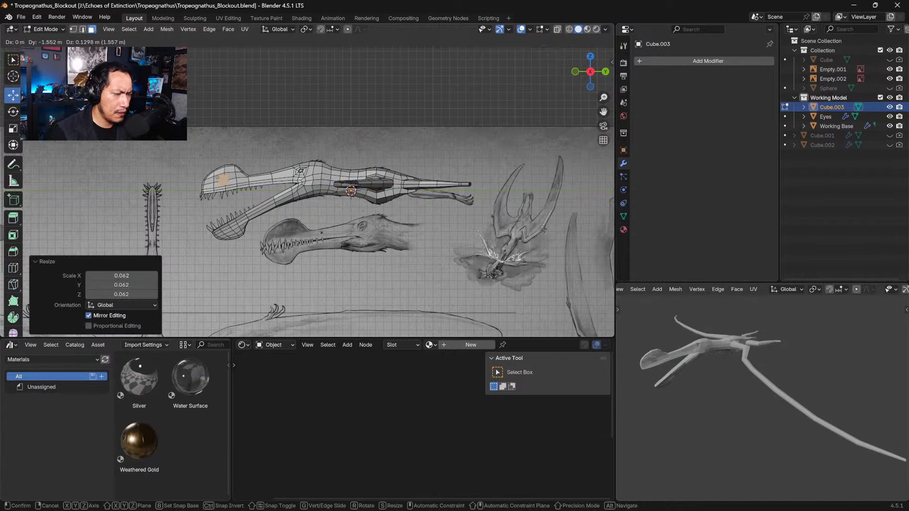
click(162, 187)
scroll(163, 186, down, 1)
ctrl+middle_drag(243, 224, 516, 156)
ctrl+middle_drag(384, 174, 420, 156)
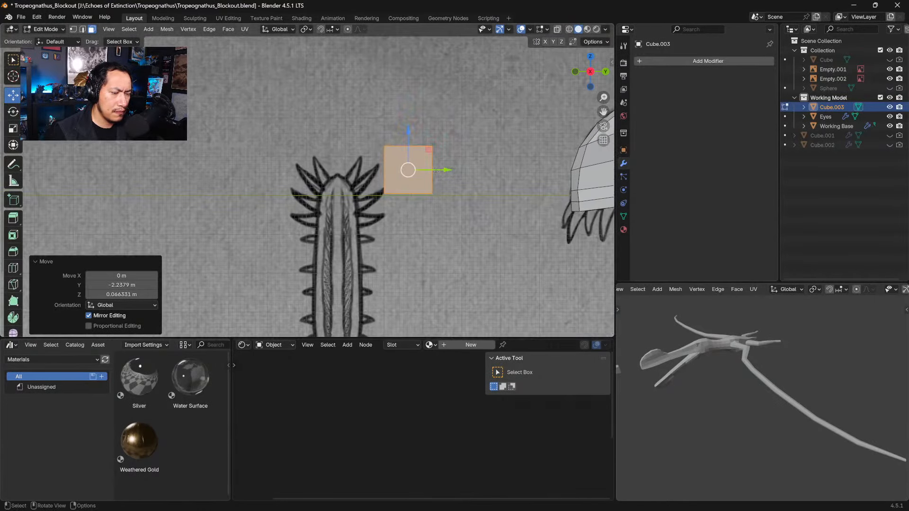
drag(435, 172, 406, 174)
drag(376, 131, 375, 136)
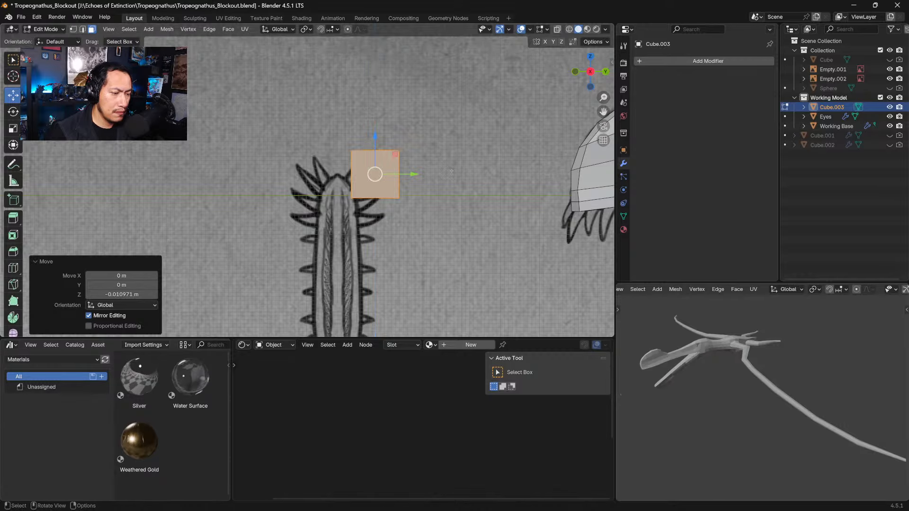
key(s)
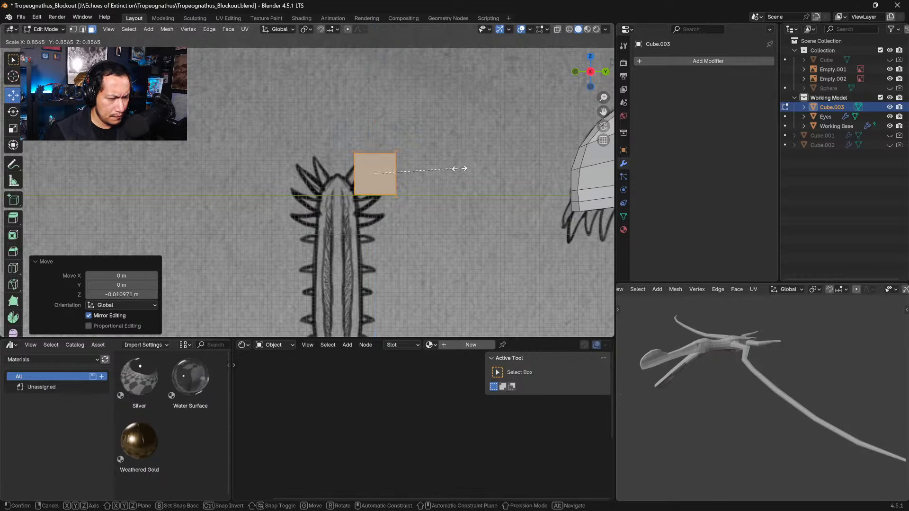
click(445, 169)
drag(375, 139, 376, 144)
Step: Extrude the cube's upper face about 0.159 m, raise it a little more and shrink it to a narrow tooth tip
key(Tab)
middle_drag(396, 169, 391, 195)
key(Tab)
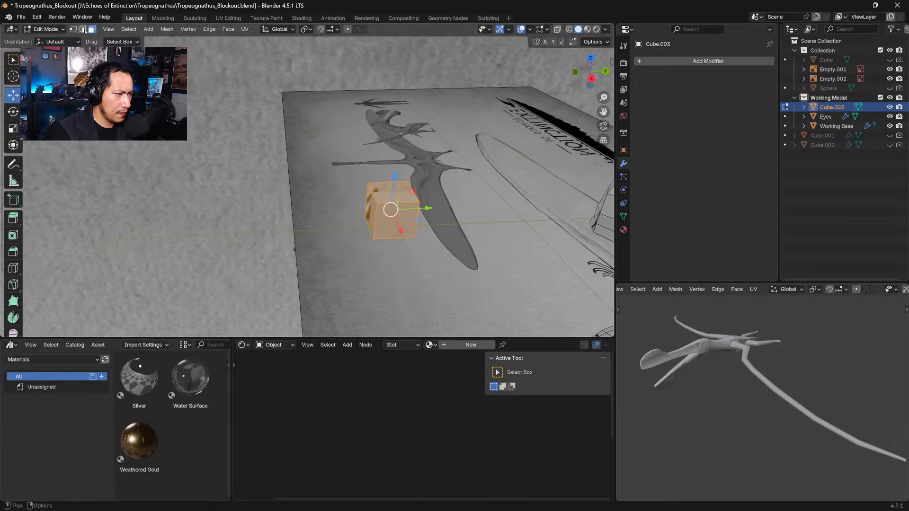
click(403, 197)
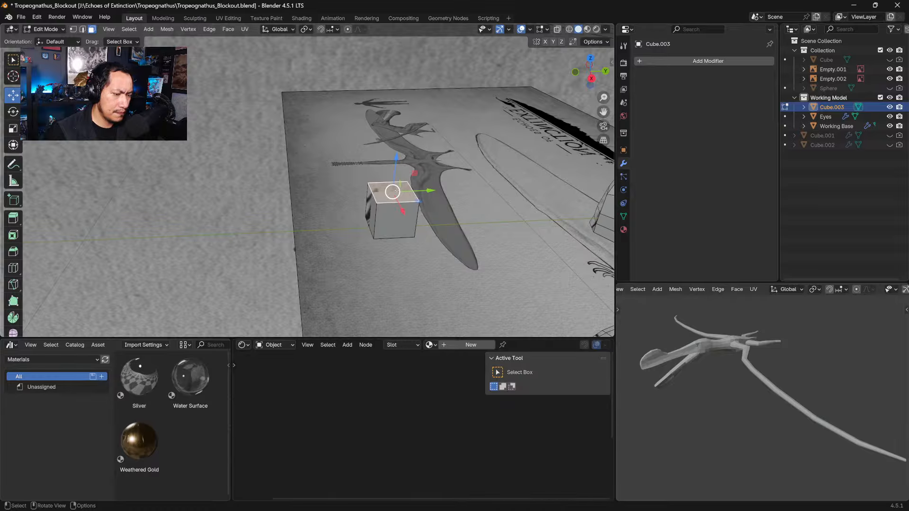
key(e)
click(400, 124)
key(s)
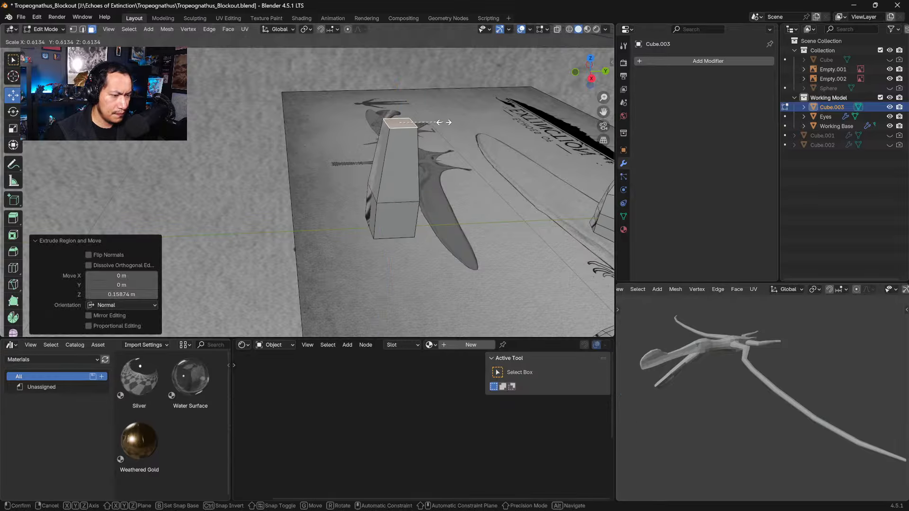
click(419, 120)
drag(404, 90, 407, 70)
key(s)
click(444, 121)
Step: In the side view with X-ray on, select the vertex ring above the tooth's base and scale it narrower
key(KP_3)
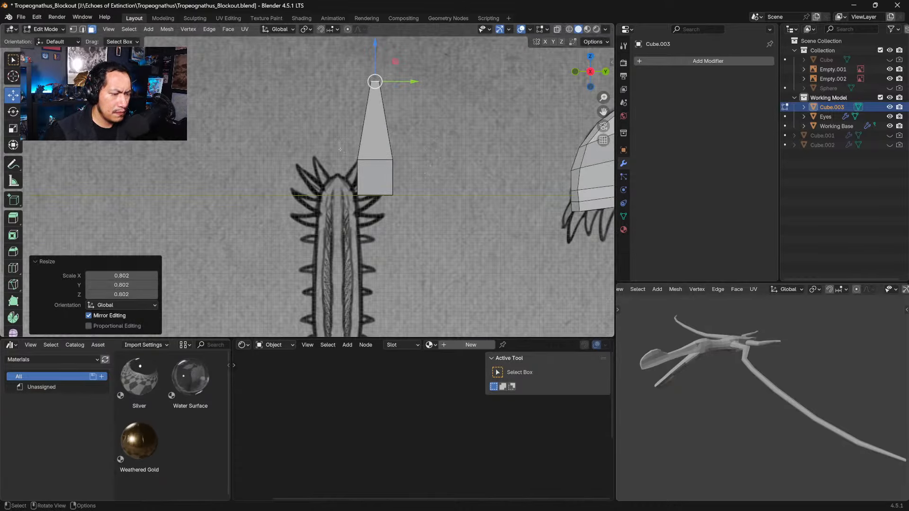
key(alt+z)
key(alt+a)
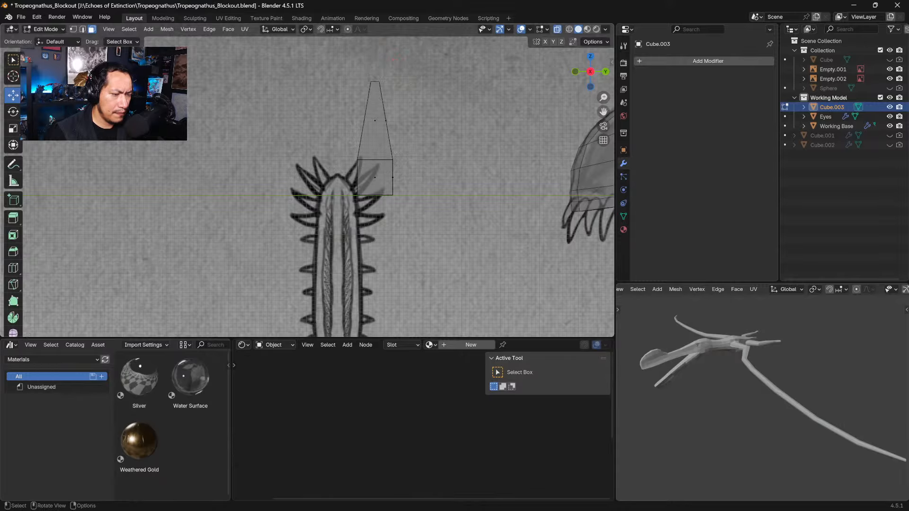
key(1)
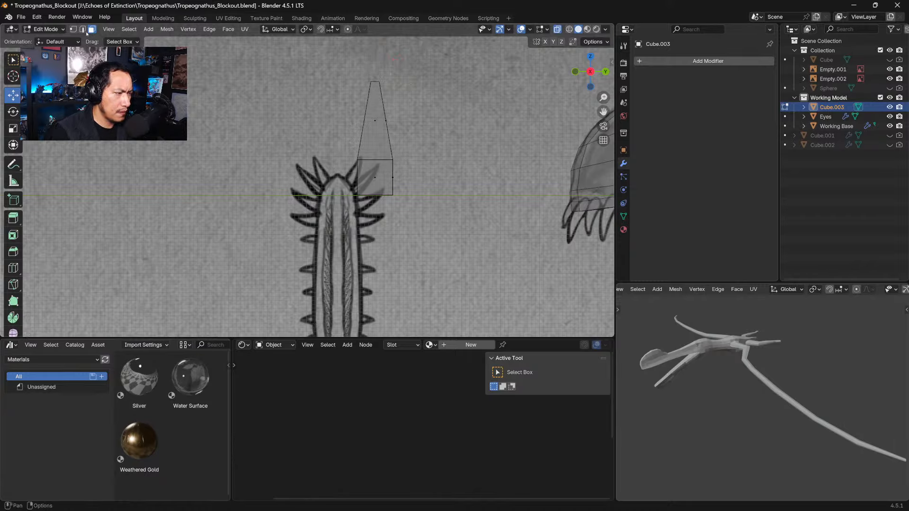
drag(412, 169, 350, 150)
key(s)
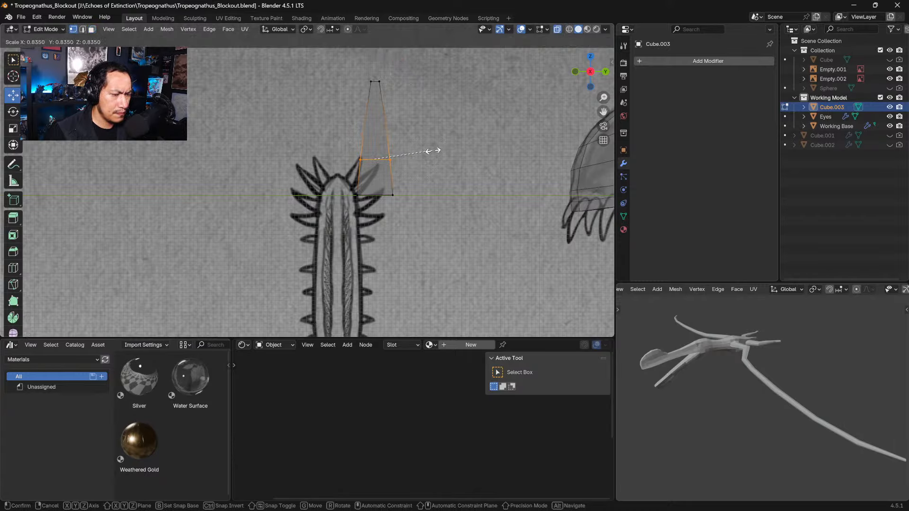
click(437, 150)
Step: Add a centred horizontal loop cut in the tooth's tapered section and scale the new ring to about 1.148
key(alt+a)
click(387, 129)
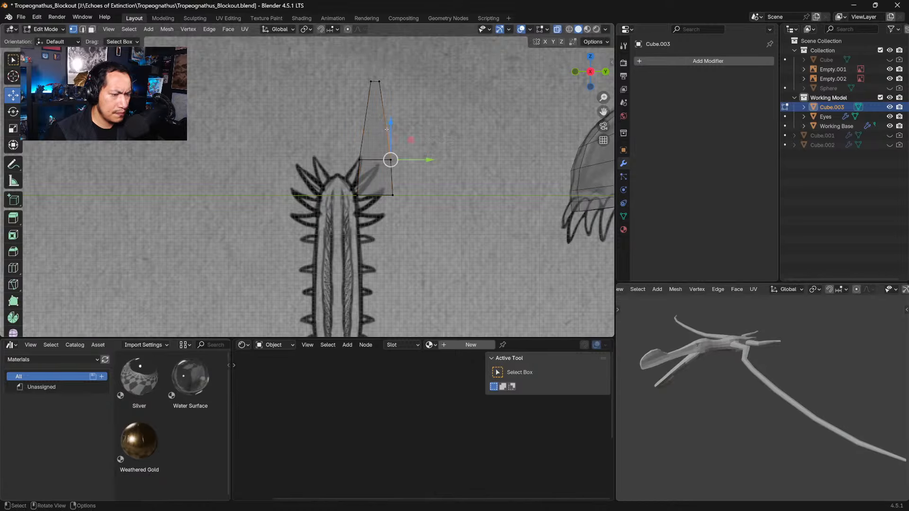
key(ctrl+r)
click(388, 134)
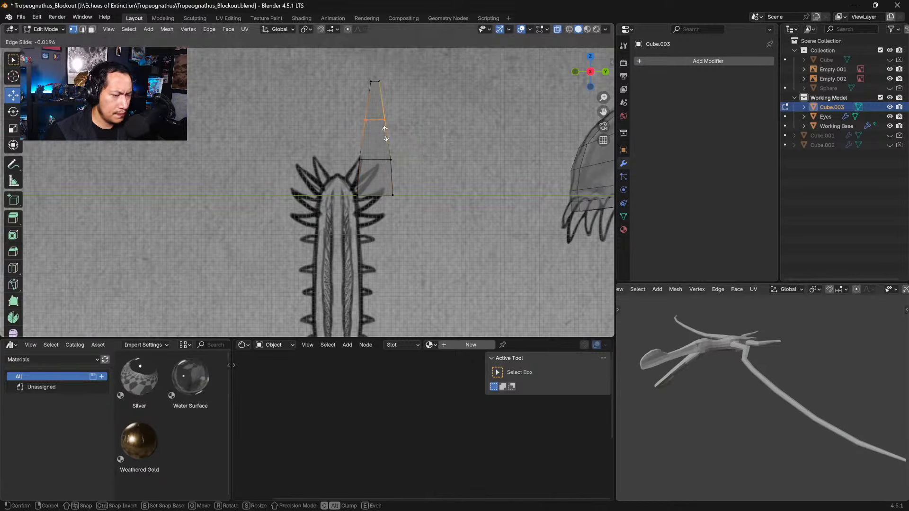
right_click(389, 133)
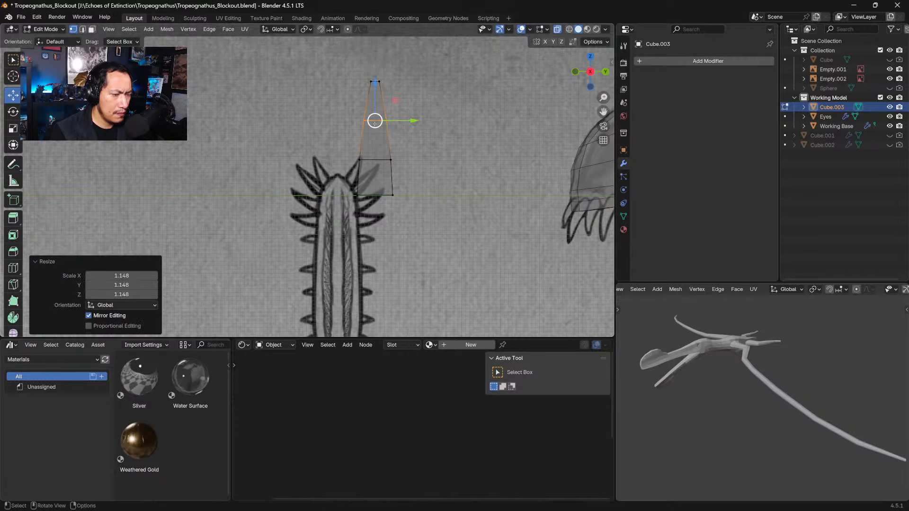
Step: Add two centred lengthwise loop cuts around the tooth, one on each pair of sides, without sliding them
click(387, 121)
key(ctrl+r)
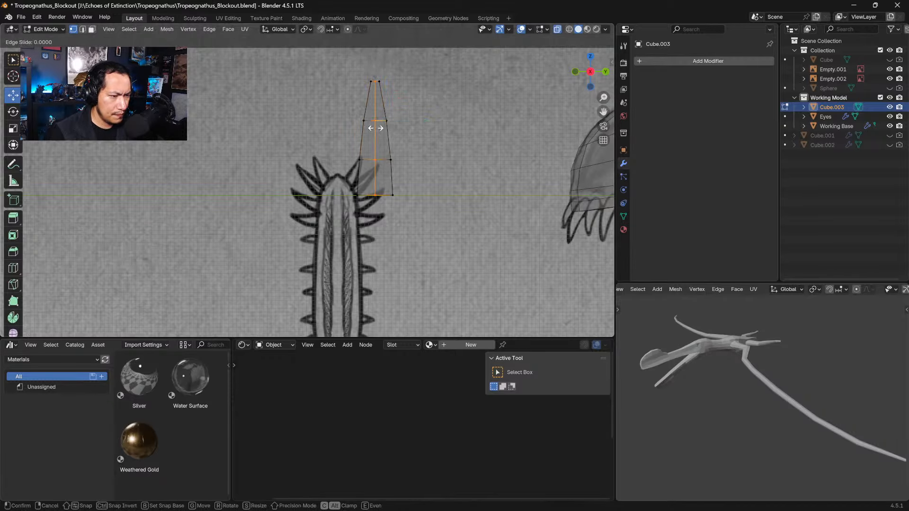
click(380, 129)
right_click(380, 129)
middle_drag(394, 137, 436, 172)
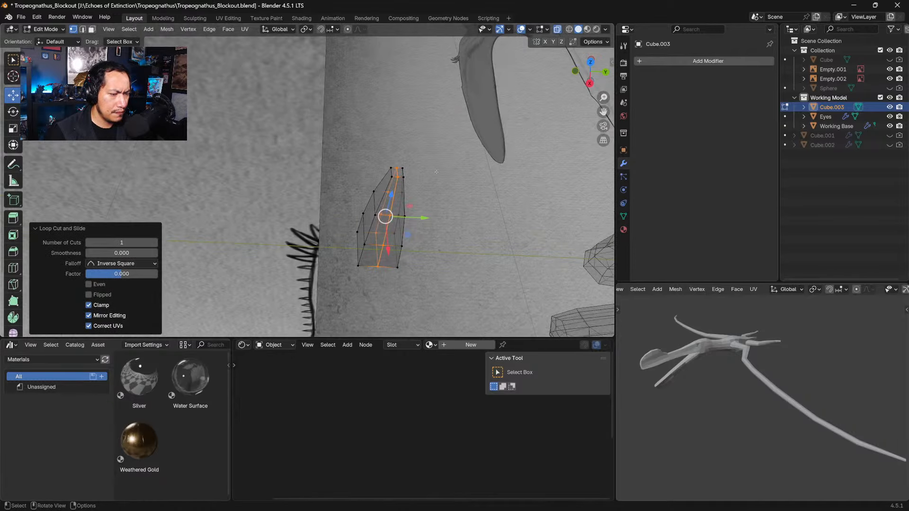
key(ctrl+r)
scroll(373, 201, up, 3)
click(373, 203)
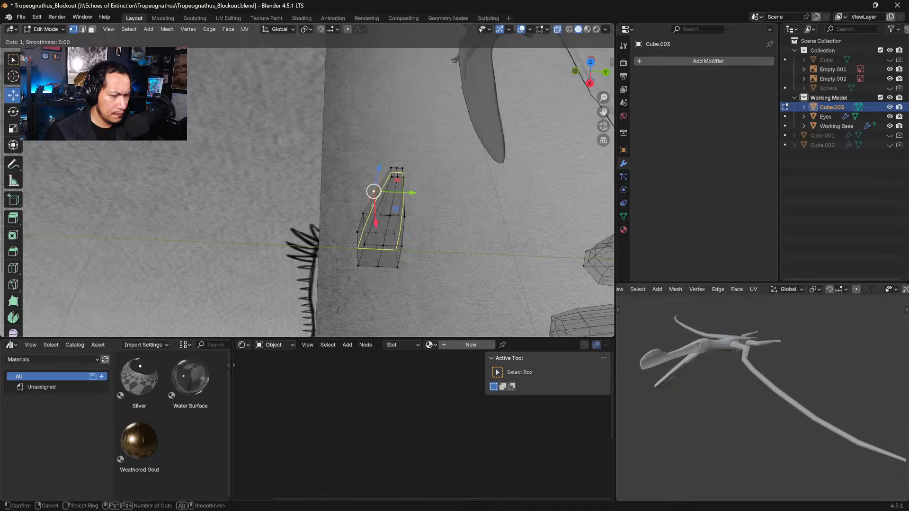
right_click(373, 205)
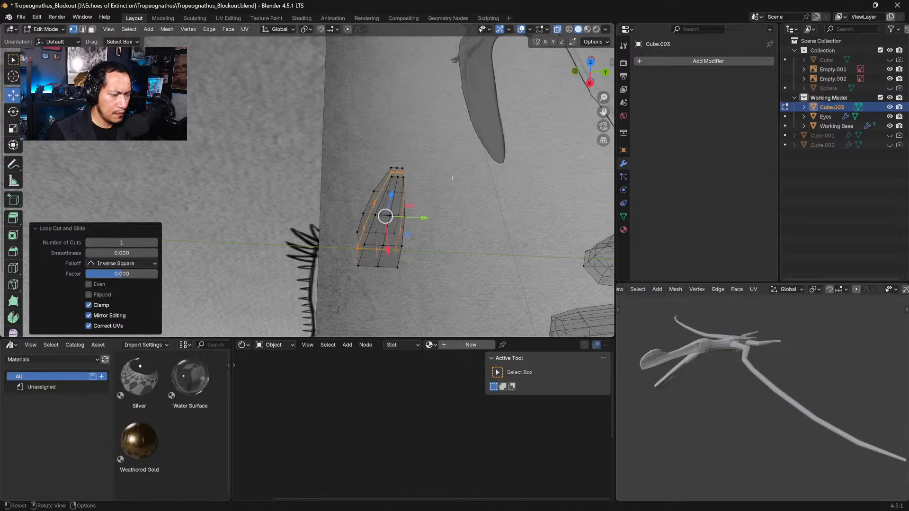
Step: In the top view, scale the selected lengthwise loop to about 1.214 along Y to round the tooth's cross-section
middle_drag(448, 224, 421, 257)
key(KP_7)
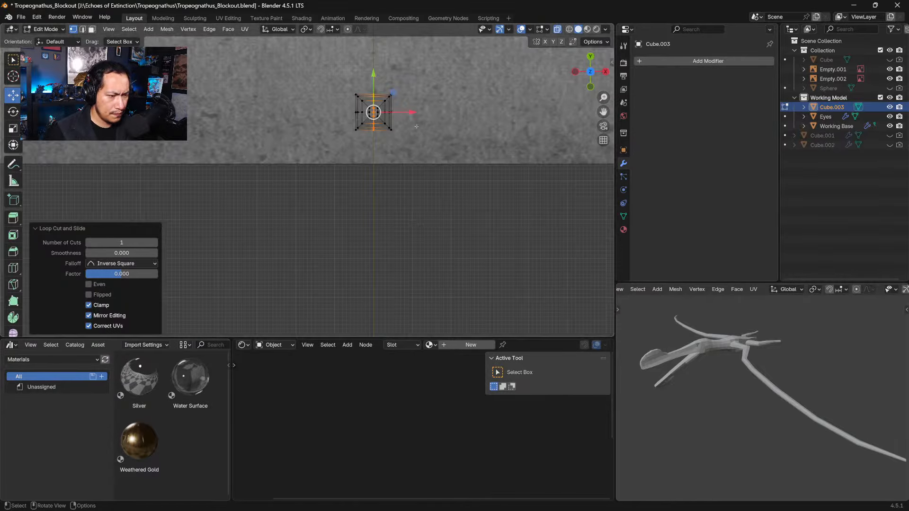
shift+middle_drag(417, 127, 421, 180)
key(KP_7)
scroll(430, 150, up, 2)
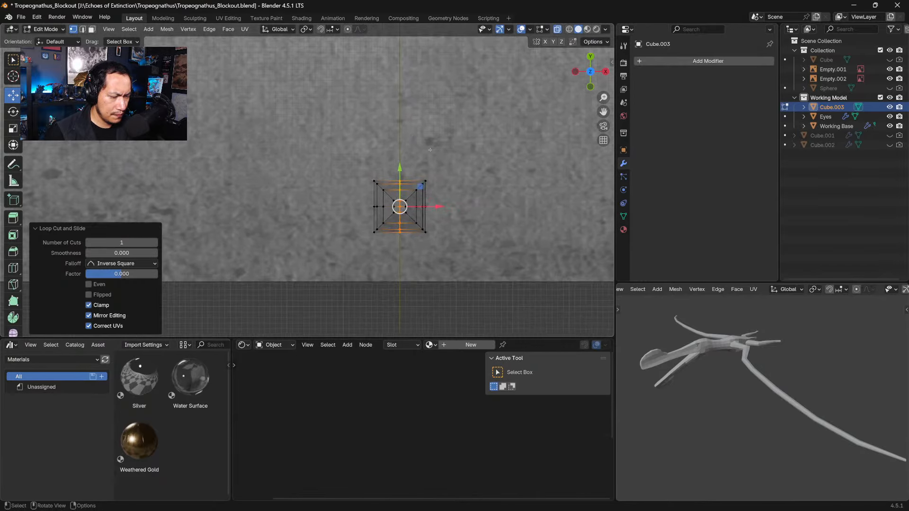
key(s)
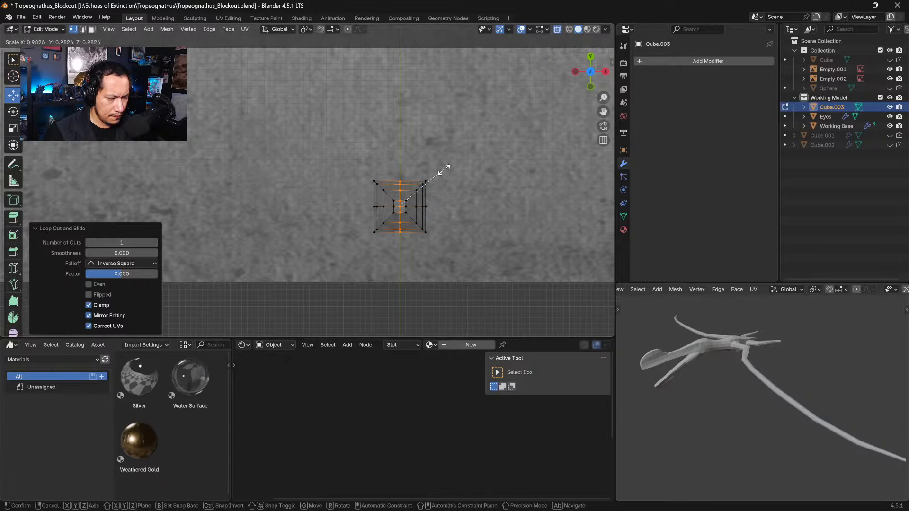
key(y)
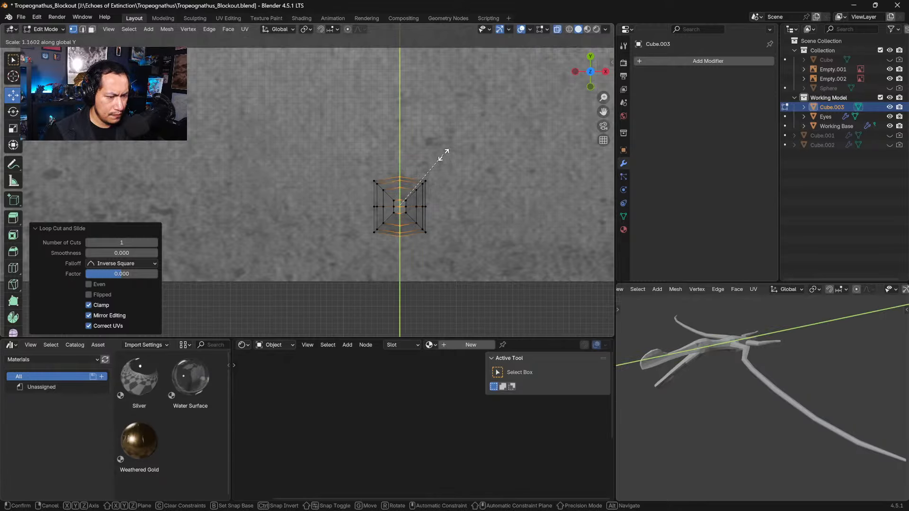
click(441, 153)
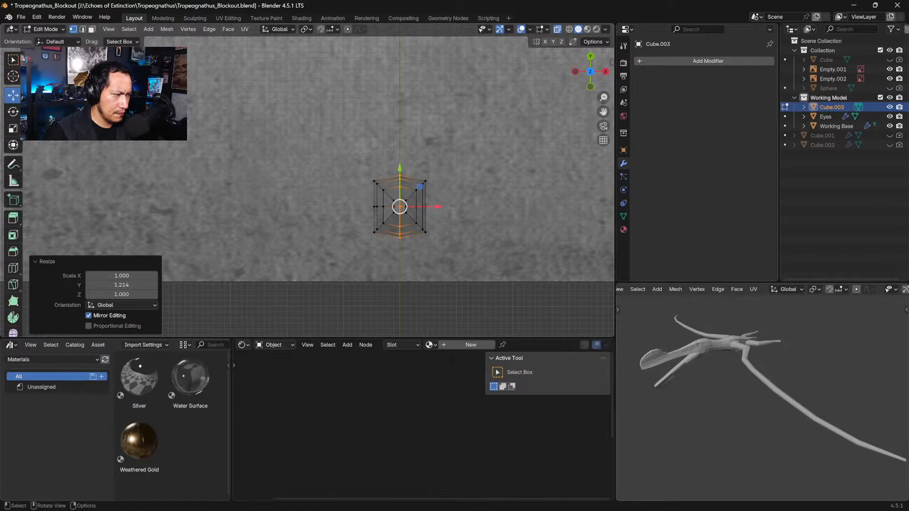
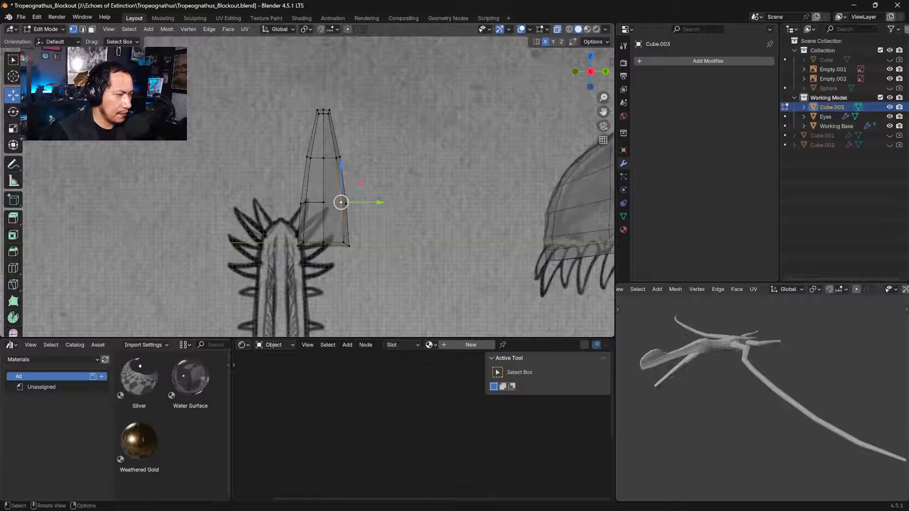
Step: In Sculpt Mode, set the Grab brush radius to about 142 px, pull the tooth's tip up and along positive Y, and curve its front edge inward
click(48, 30)
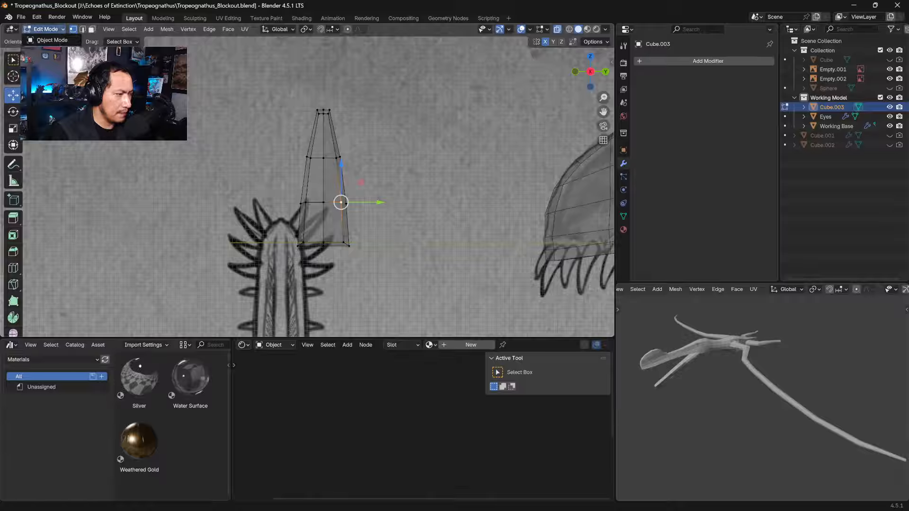
click(49, 59)
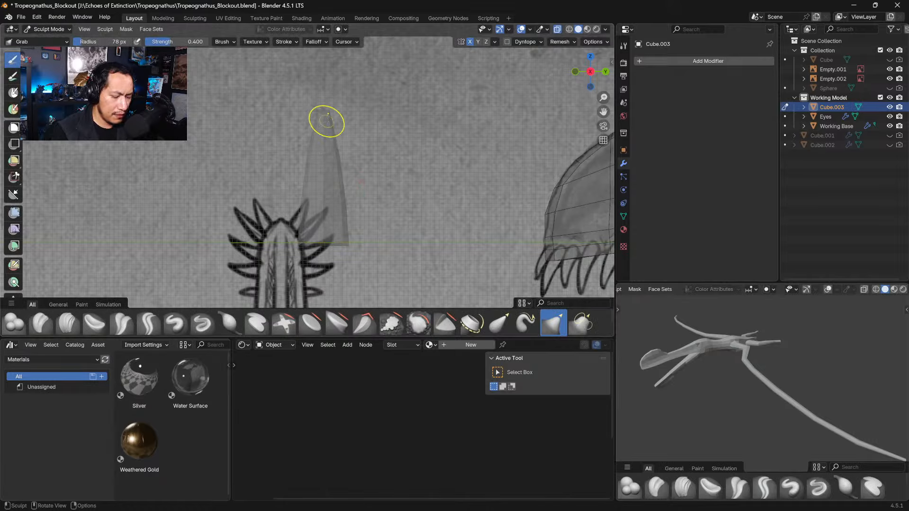
key(f)
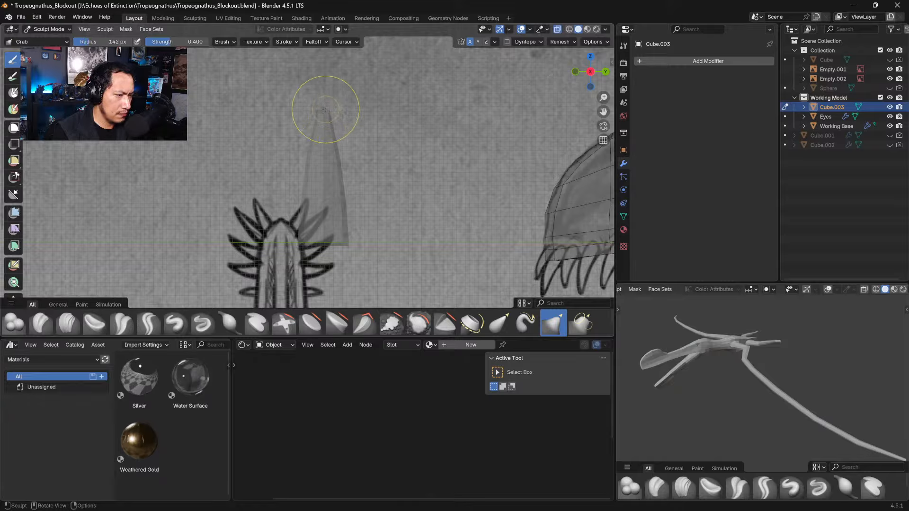
drag(322, 114, 339, 101)
drag(320, 153, 324, 155)
drag(311, 194, 322, 197)
Step: Enlarge the Grab brush radius to 193 px and turn off X-ray to show the tooth as solid
key(bracketright)
key(bracketright)
key(bracketright)
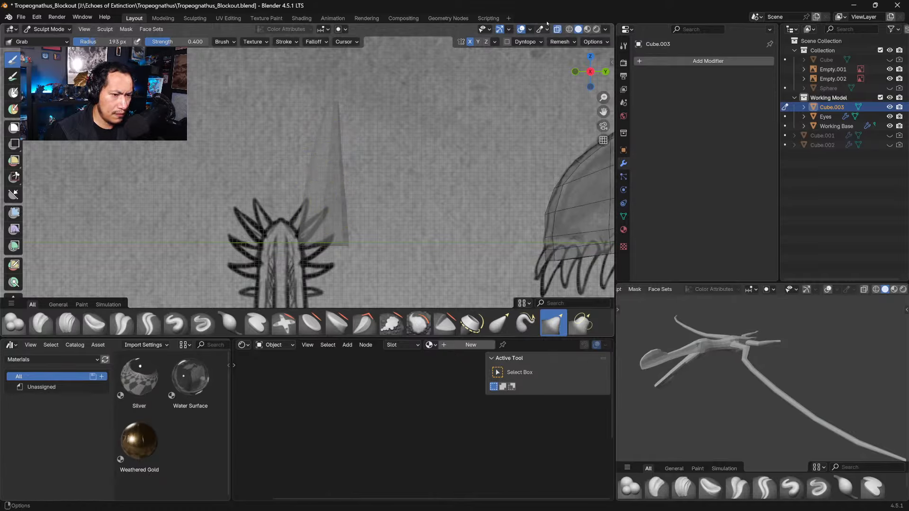
click(557, 30)
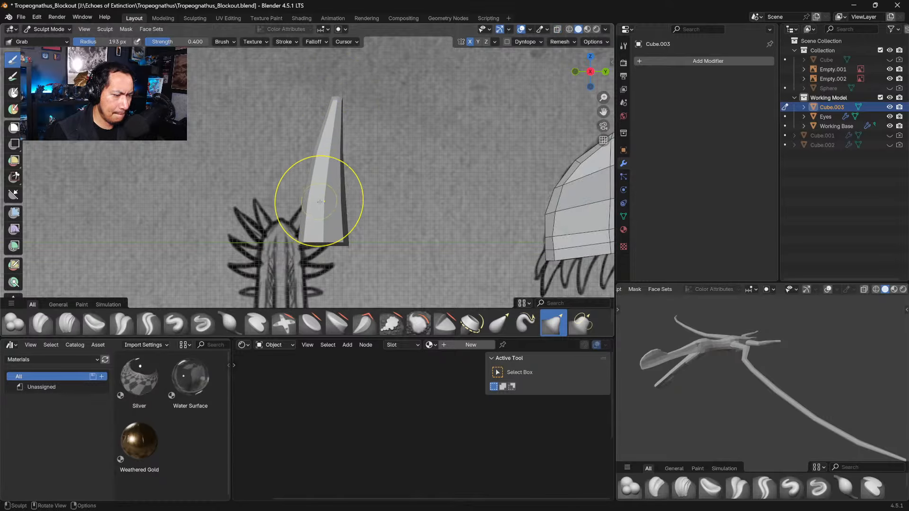
Step: With the 193 px Grab brush, lengthen the tooth's base downward, curve its middle, and bend the tip slightly toward positive Y
mouse_move(306, 240)
mouse_down()
mouse_move(343, 247)
mouse_move(300, 255)
mouse_move(341, 263)
mouse_up()
drag(345, 209, 342, 211)
mouse_move(305, 252)
mouse_down()
mouse_move(305, 260)
mouse_move(338, 263)
mouse_move(306, 265)
mouse_move(340, 268)
mouse_move(306, 268)
mouse_up()
drag(325, 205, 324, 206)
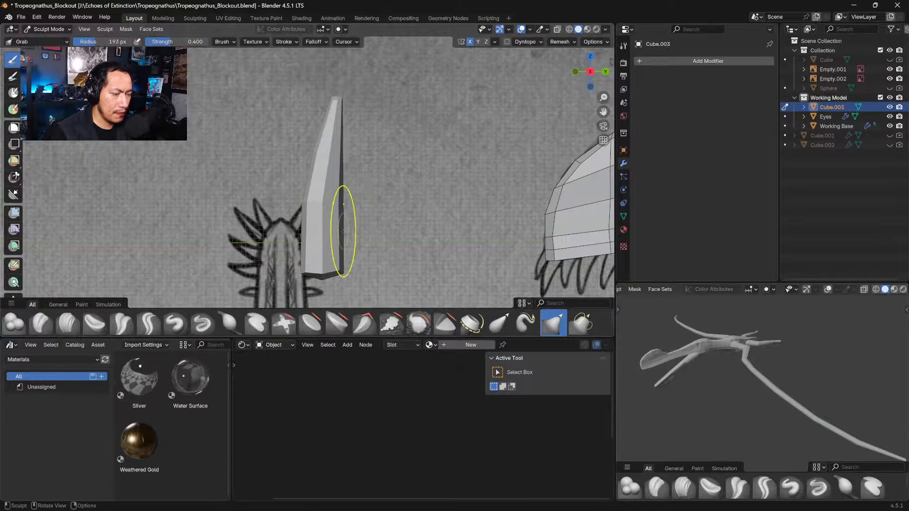
drag(339, 154, 327, 156)
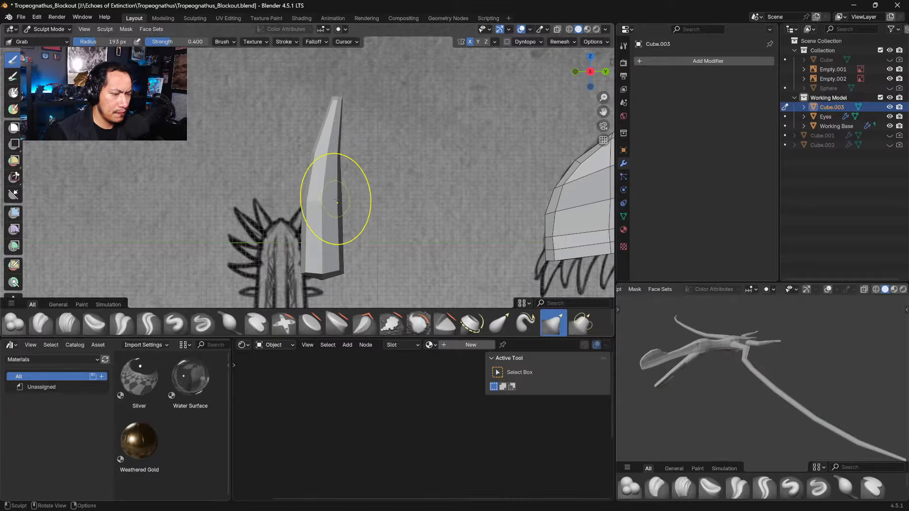
mouse_move(335, 106)
mouse_down()
mouse_move(337, 94)
mouse_move(341, 104)
mouse_up()
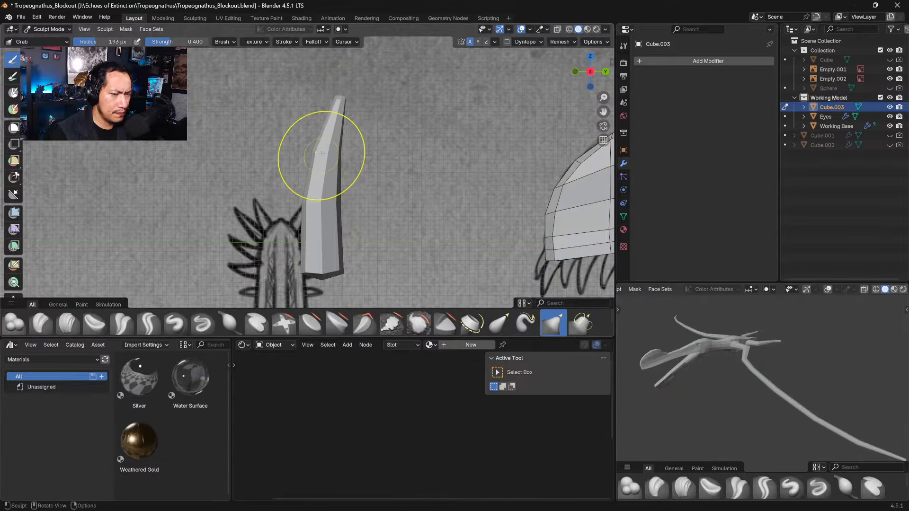
Step: Hide the viewport overlays and nudge the tooth's surface slightly with the Grab brush from the front, ending in the side view
key(shift+alt+z)
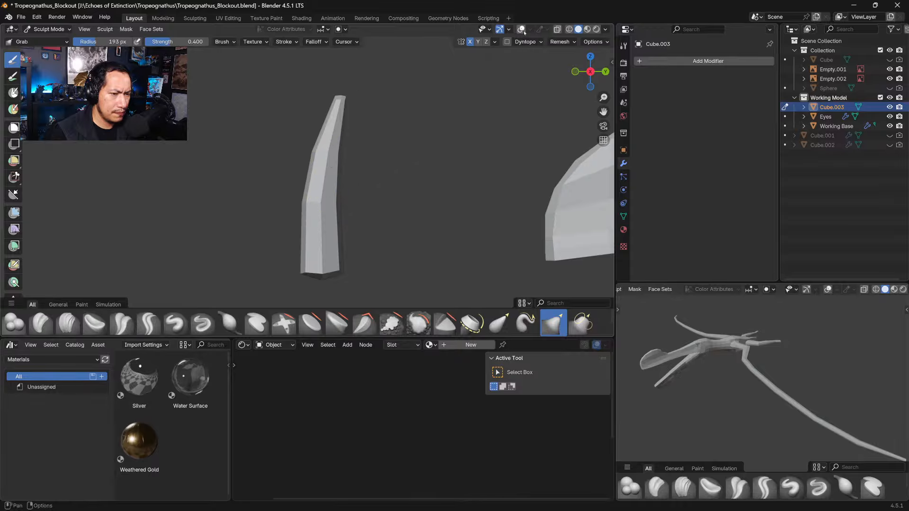
middle_drag(426, 133, 403, 199)
drag(398, 202, 395, 208)
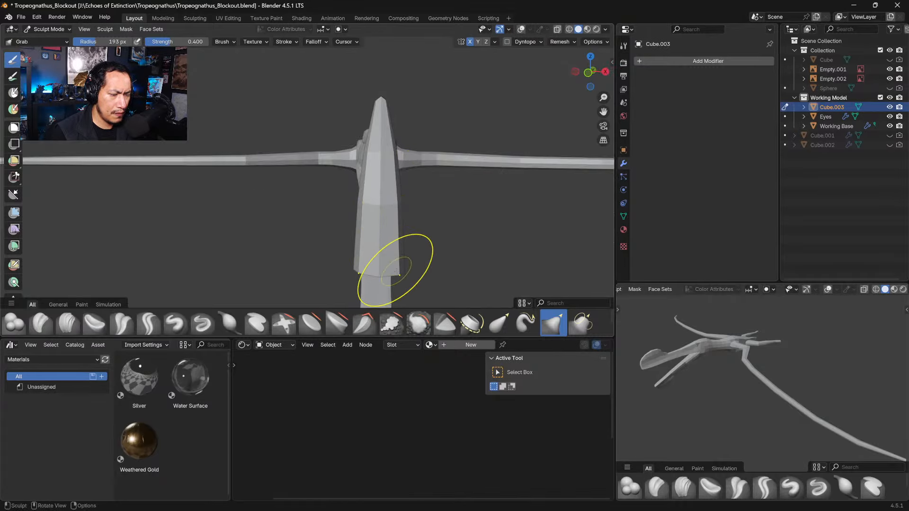
mouse_move(396, 265)
middle_down()
mouse_move(369, 260)
mouse_move(390, 248)
mouse_move(416, 205)
mouse_move(431, 203)
middle_up()
key(KP_3)
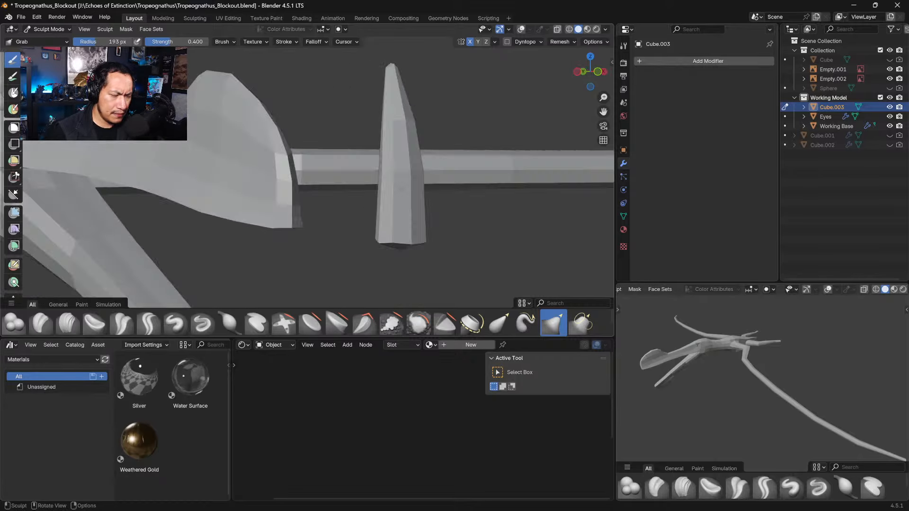
Step: Reduce the Grab brush radius to 100 px and even out the bottom edge of the tooth's base
key(bracketleft)
key(bracketleft)
key(bracketleft)
key(bracketleft)
key(bracketleft)
key(bracketleft)
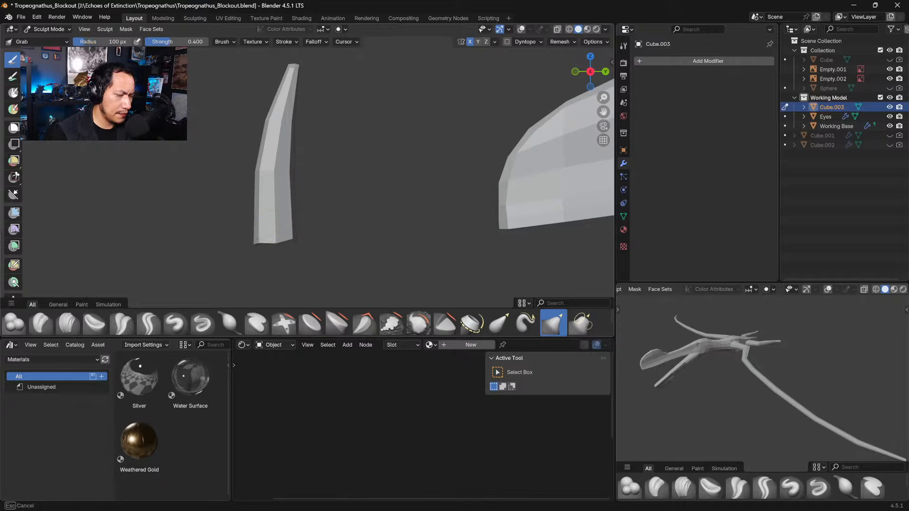
mouse_move(290, 238)
mouse_down()
mouse_move(286, 246)
mouse_move(252, 245)
mouse_up()
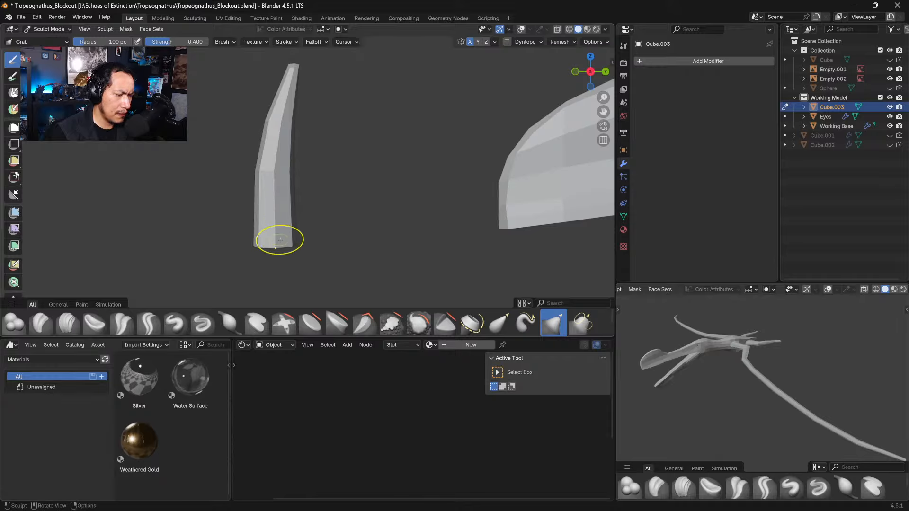
middle_drag(295, 240, 274, 137)
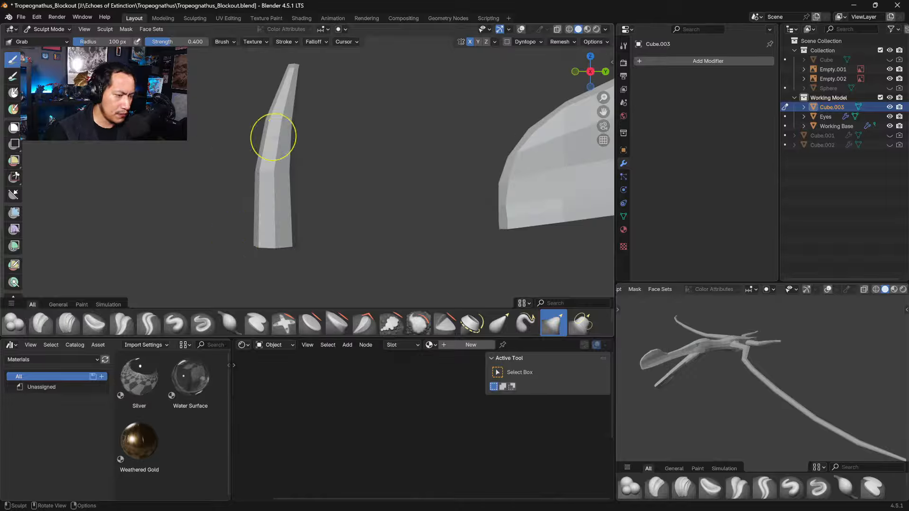
Step: In Edit Mode with overlays shown, add a loop cut around the tooth's lowest segment, slid about 0.79 toward the base
key(alt+z)
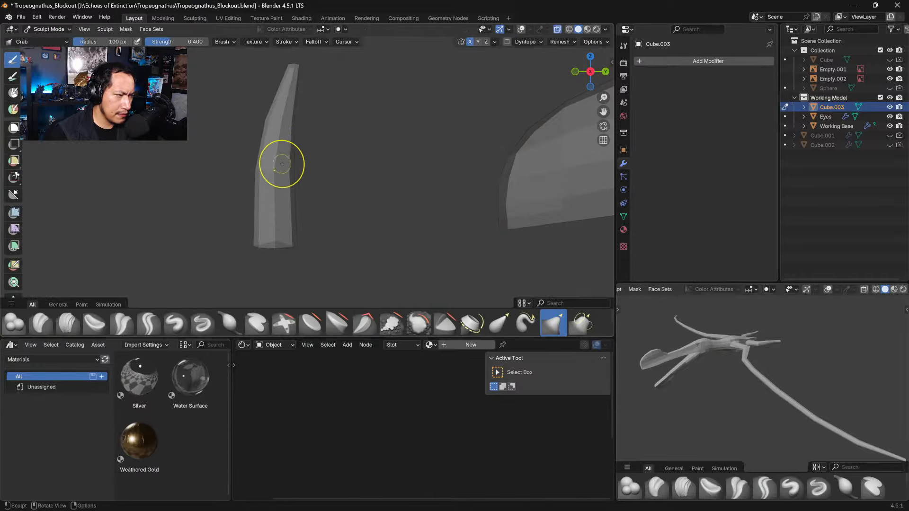
key(ctrl+Tab)
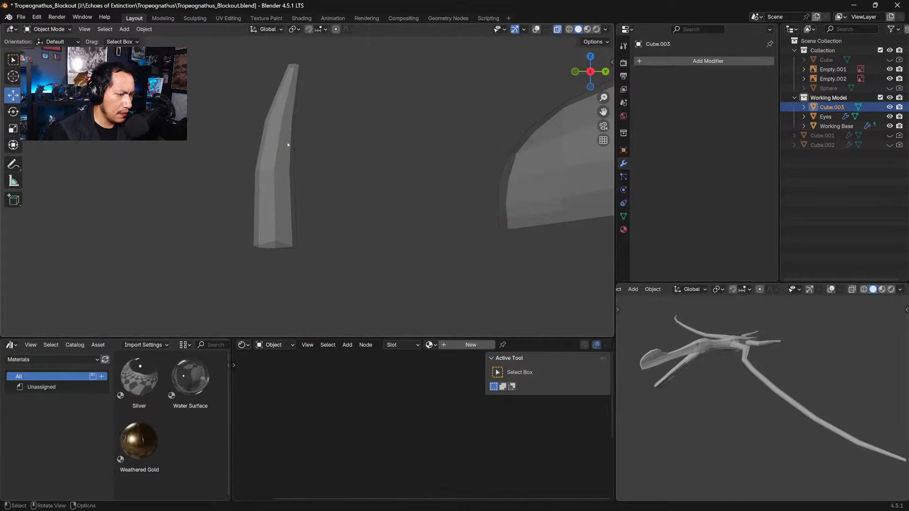
key(alt+z)
key(Tab)
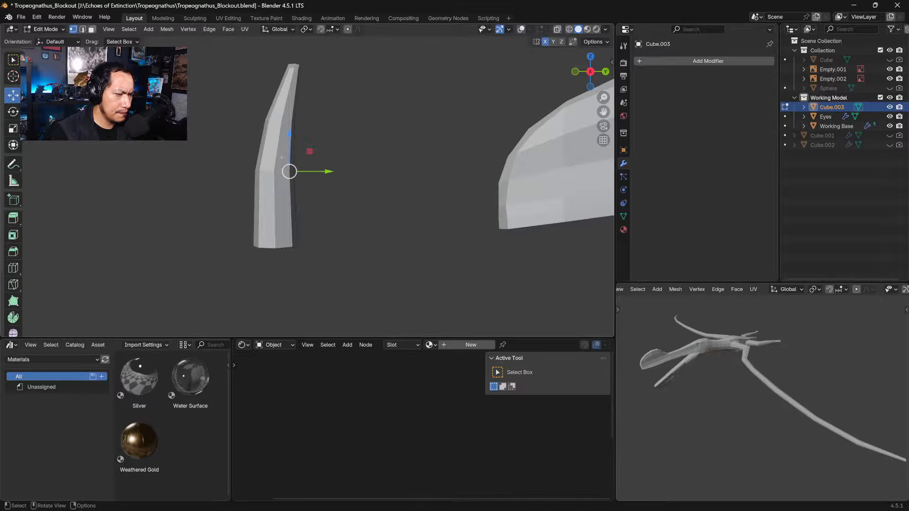
click(522, 30)
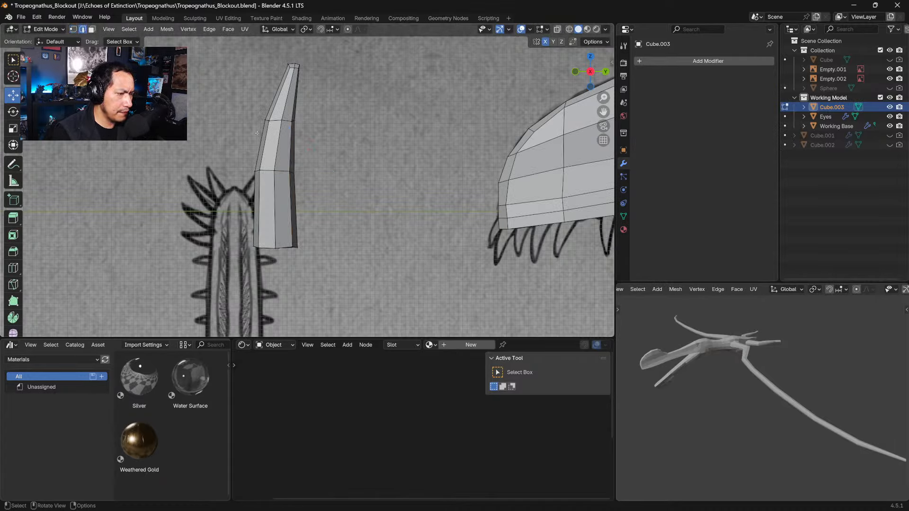
key(ctrl+r)
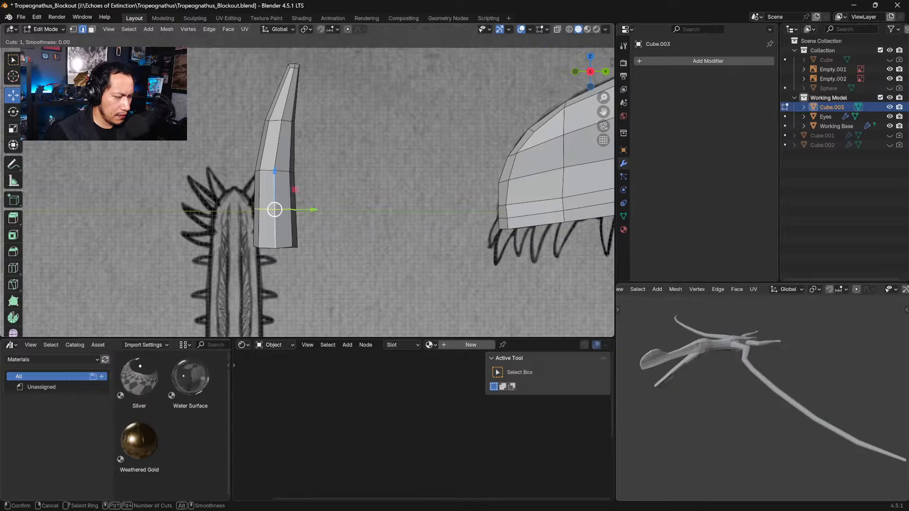
click(275, 209)
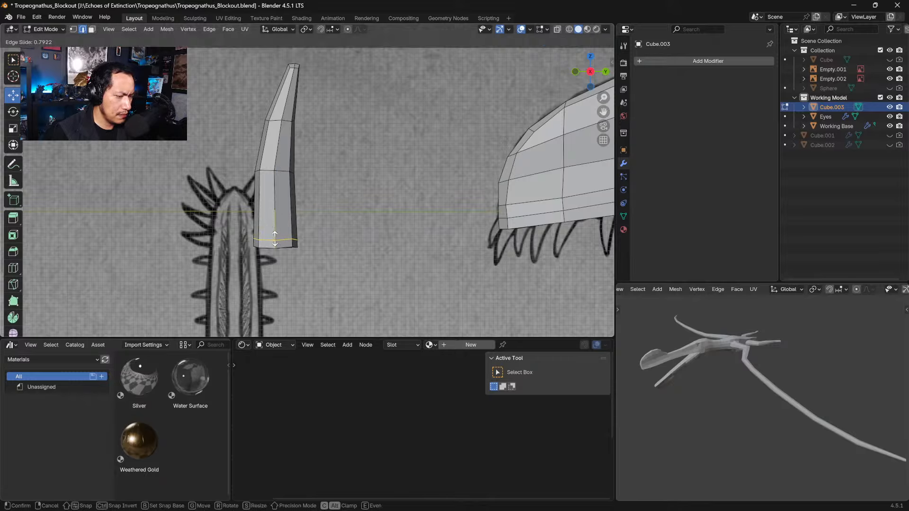
click(275, 240)
click(276, 177)
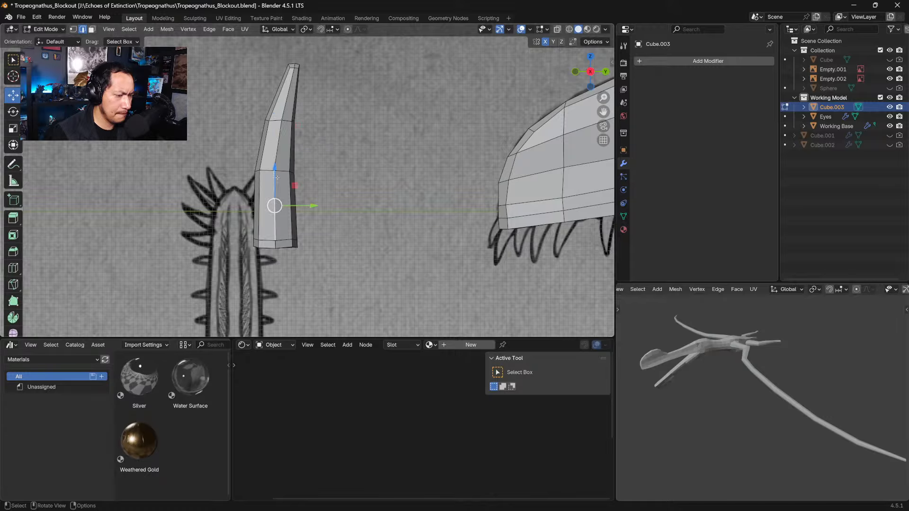
click(290, 108)
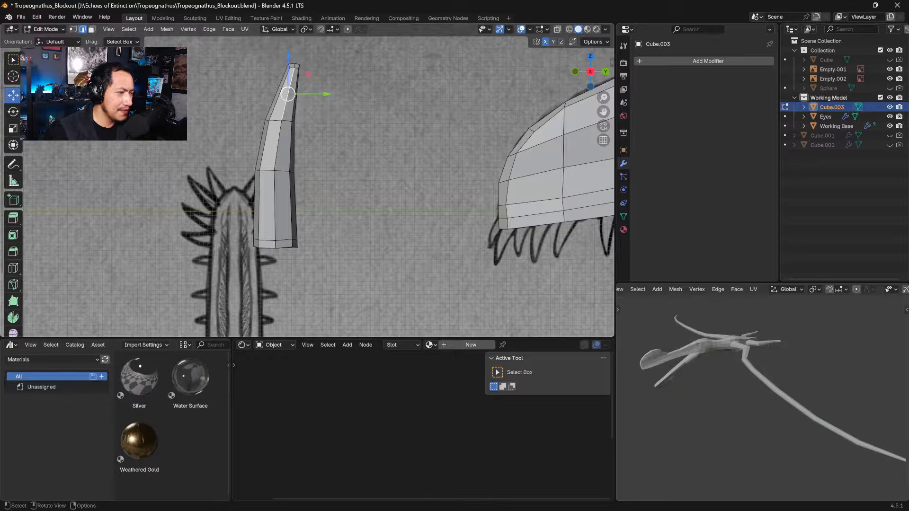
Step: In Sculpt Mode, nudge the tooth's two middle edge loops with the 100 px Grab brush to refine the bend
click(48, 30)
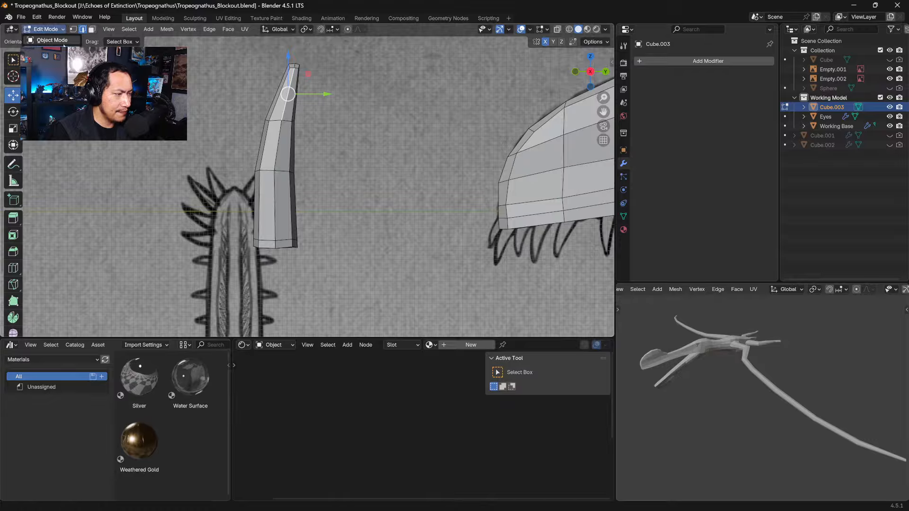
click(50, 60)
drag(281, 118, 286, 122)
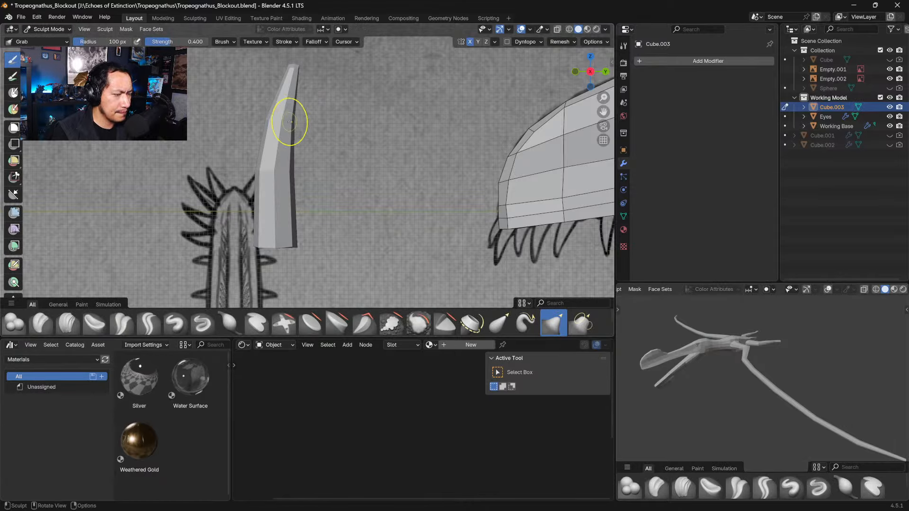
drag(273, 174, 280, 174)
drag(280, 174, 268, 173)
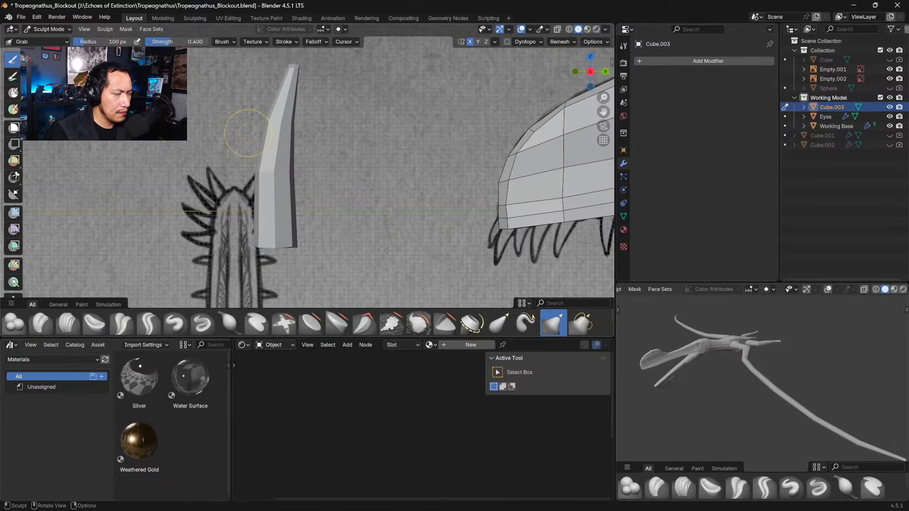
Step: In Edit Mode, add another loop cut between the lower middle loop and the base loop, slid slightly toward the base
click(48, 29)
click(50, 50)
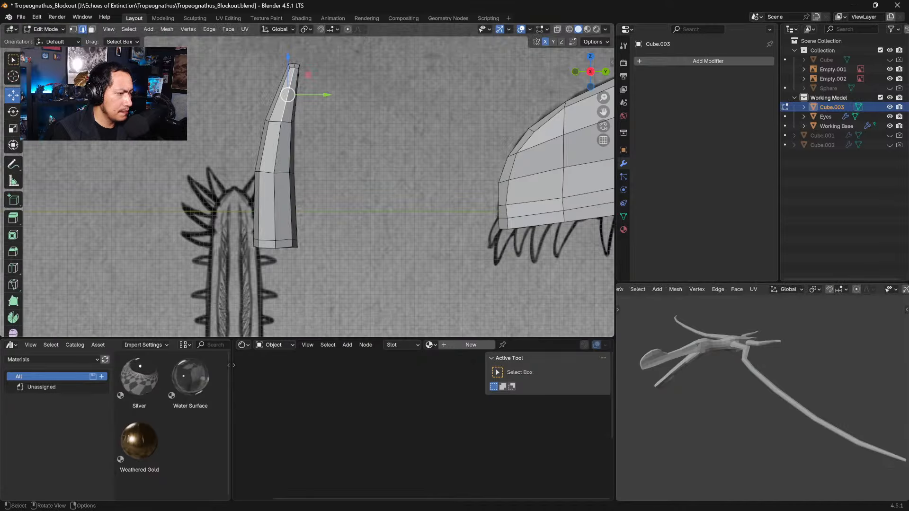
key(ctrl+r)
click(275, 212)
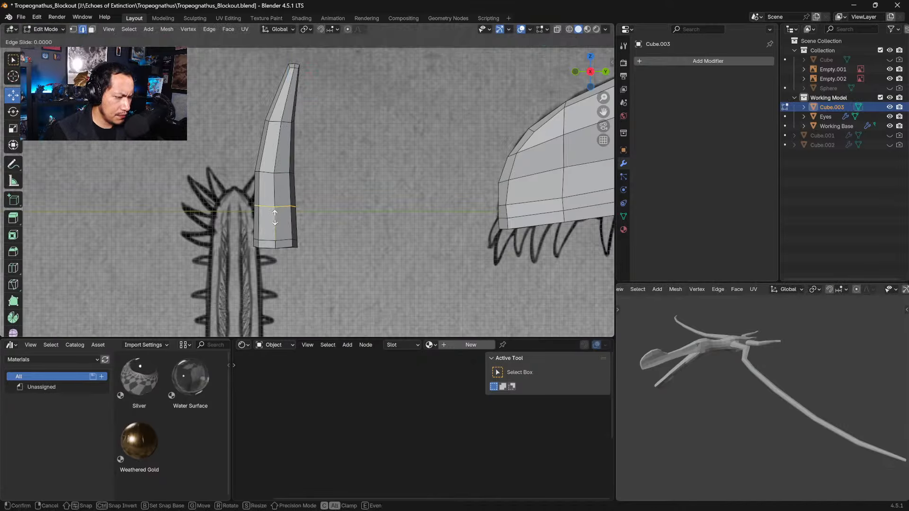
click(277, 225)
click(309, 207)
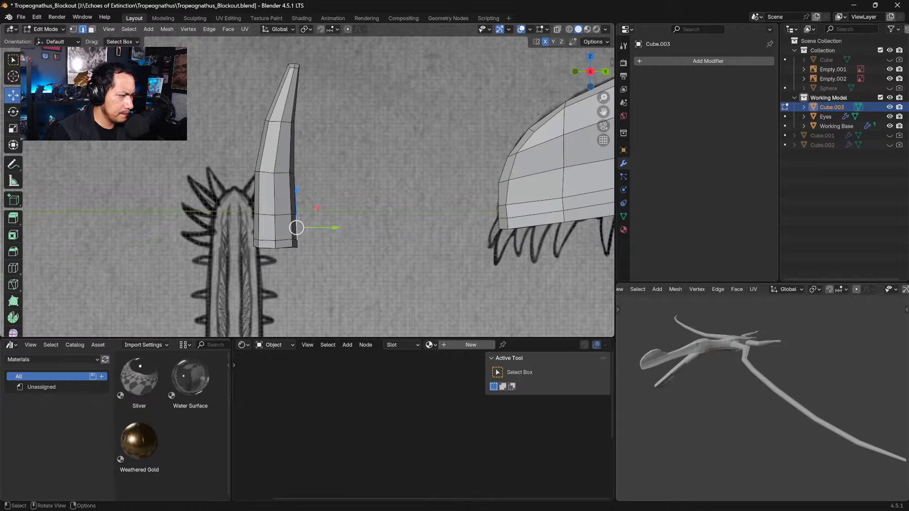
Step: In Sculpt Mode, set the Grab brush radius to 151 px and smooth the tooth's front edge into a continuous curve toward the tip
click(45, 29)
click(50, 60)
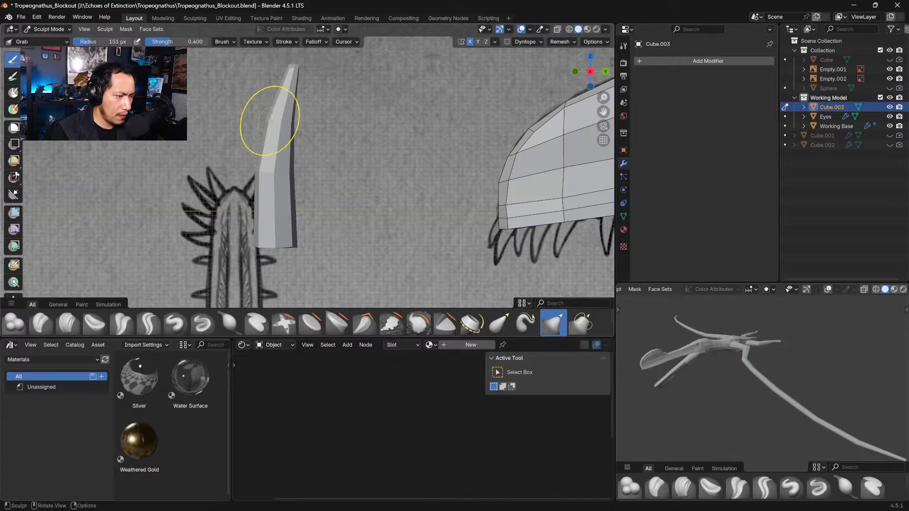
key(f)
drag(272, 118, 289, 117)
drag(267, 173, 274, 176)
drag(273, 176, 279, 176)
mouse_move(277, 176)
mouse_down()
mouse_move(292, 176)
mouse_move(278, 175)
mouse_move(295, 196)
mouse_up()
drag(272, 118, 294, 118)
middle_drag(287, 68, 375, 101)
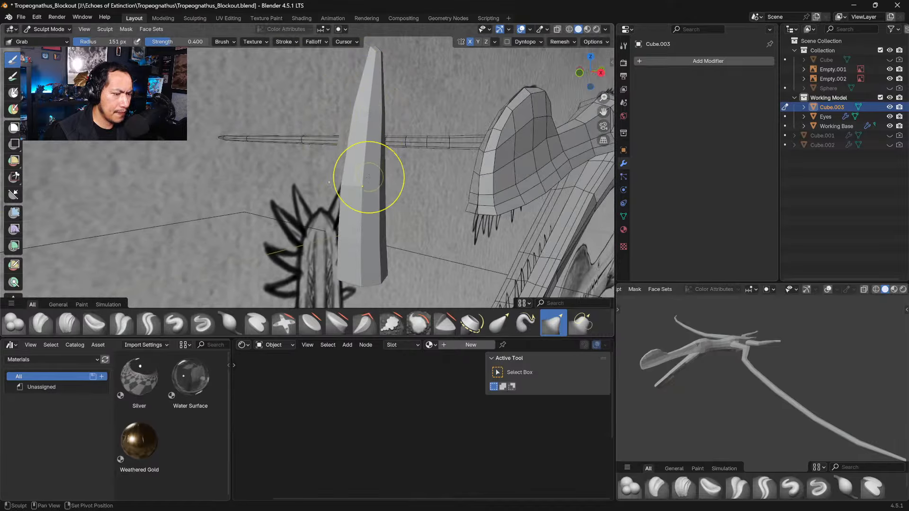
mouse_move(365, 229)
middle_down()
mouse_move(344, 177)
mouse_move(341, 236)
middle_up()
key(KP_3)
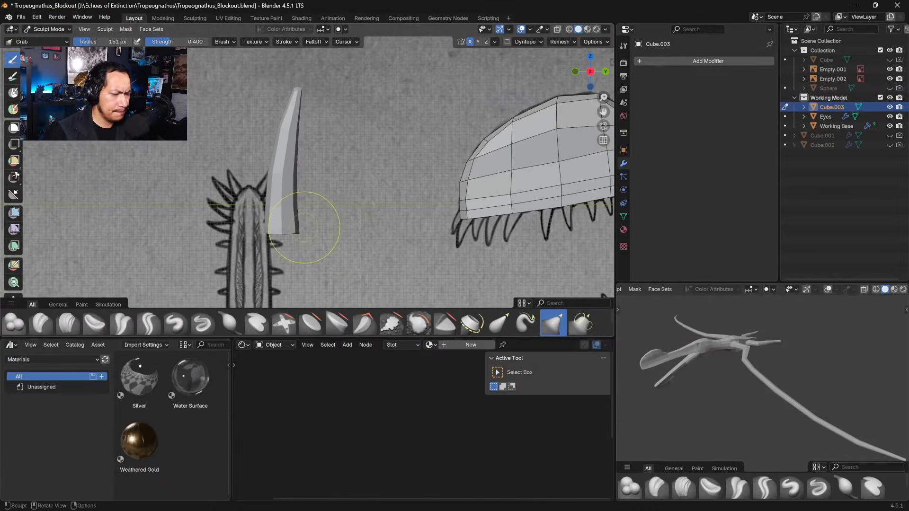
middle_drag(264, 233, 300, 242)
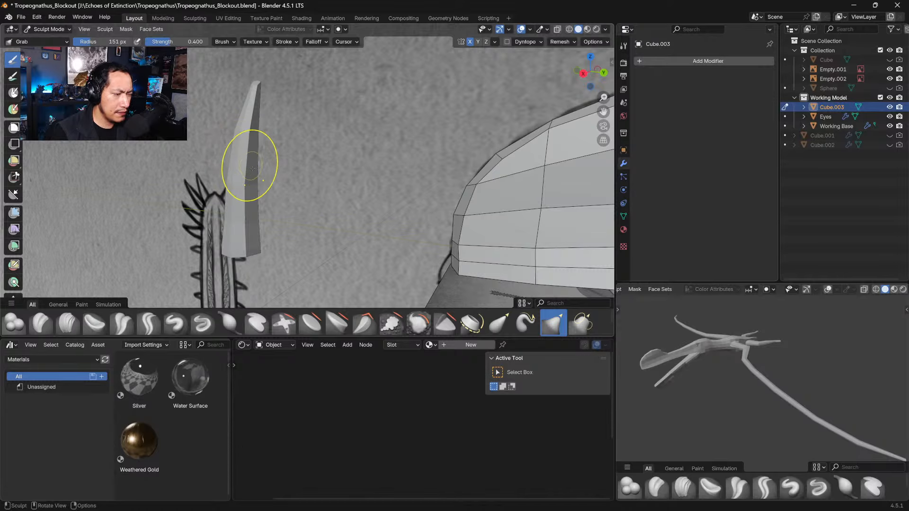
key(KP_3)
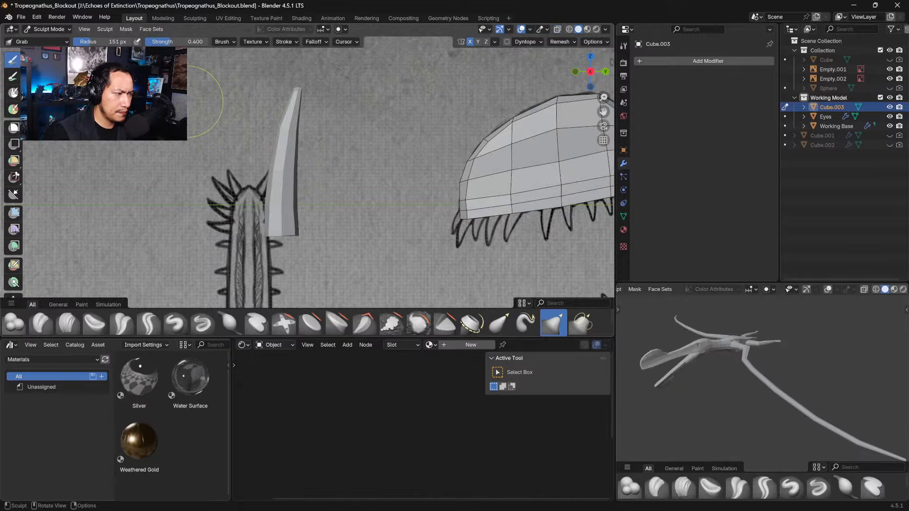
Step: In Edit Mode, edge-slide the tooth's lower loops, moving the one nearest the base closer to the bottom with a factor of -0.500
key(Tab)
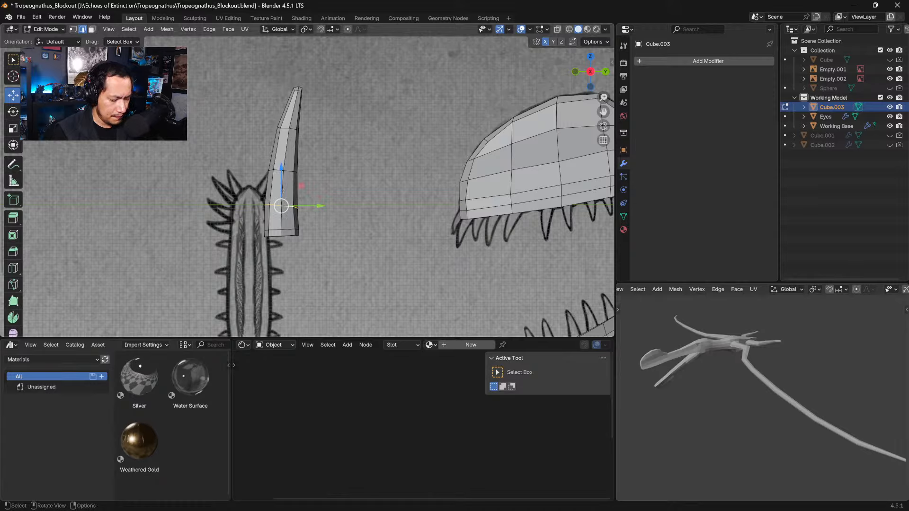
key(g)
key(g)
click(283, 189)
alt+click(282, 230)
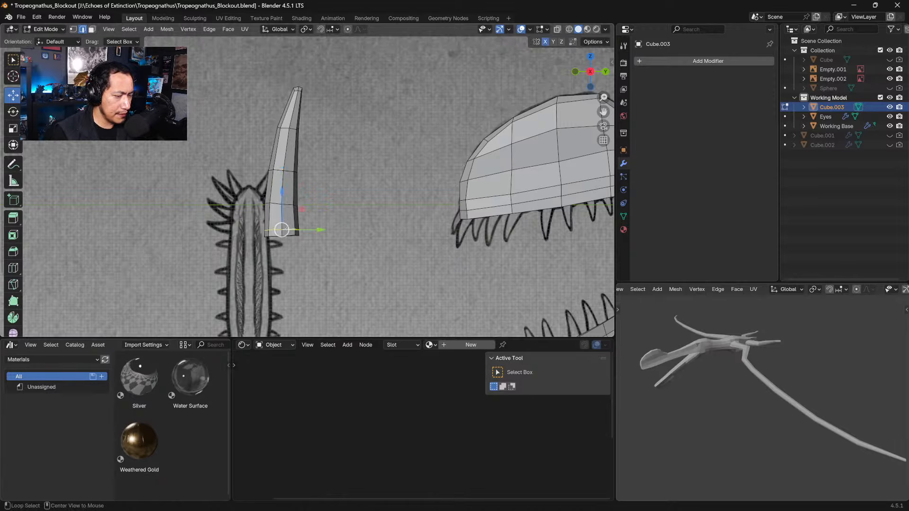
key(g)
key(g)
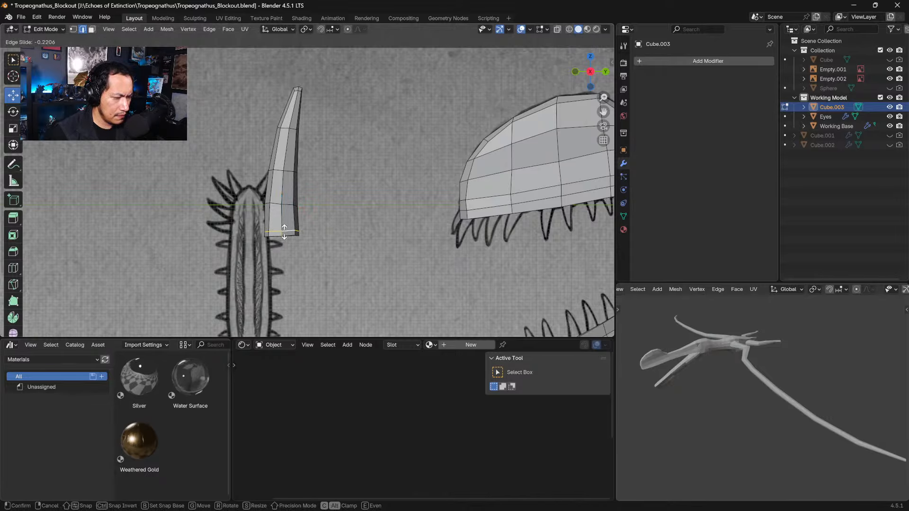
click(284, 232)
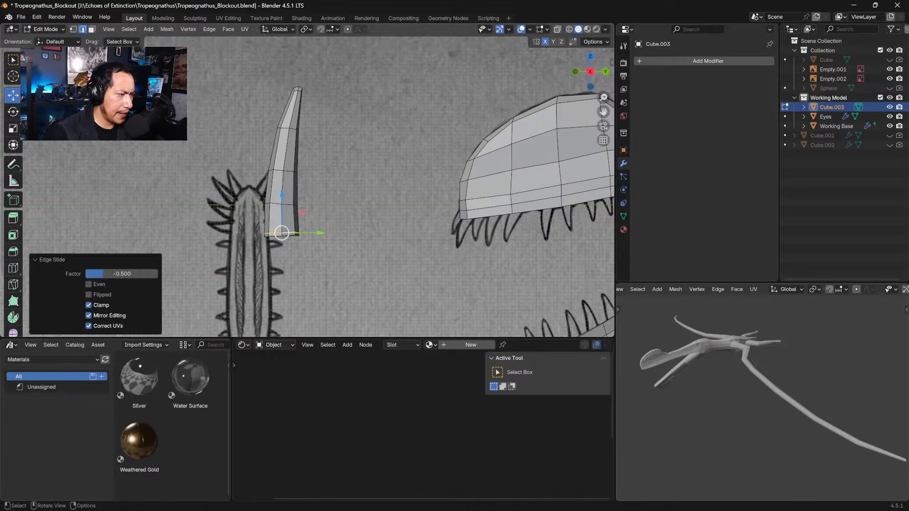
Step: In face select mode, select the faces closing the underside of the tooth's base and delete them
key(3)
middle_drag(282, 232, 317, 165)
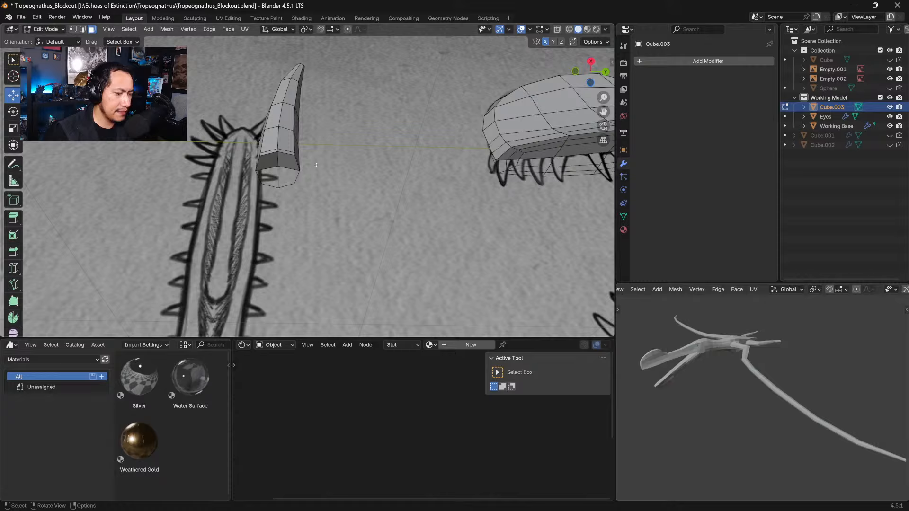
shift+click(288, 163)
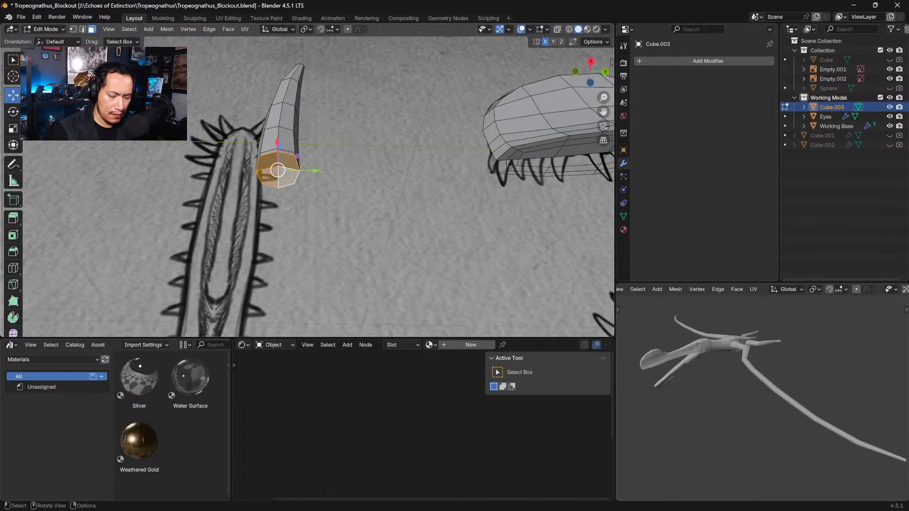
key(x)
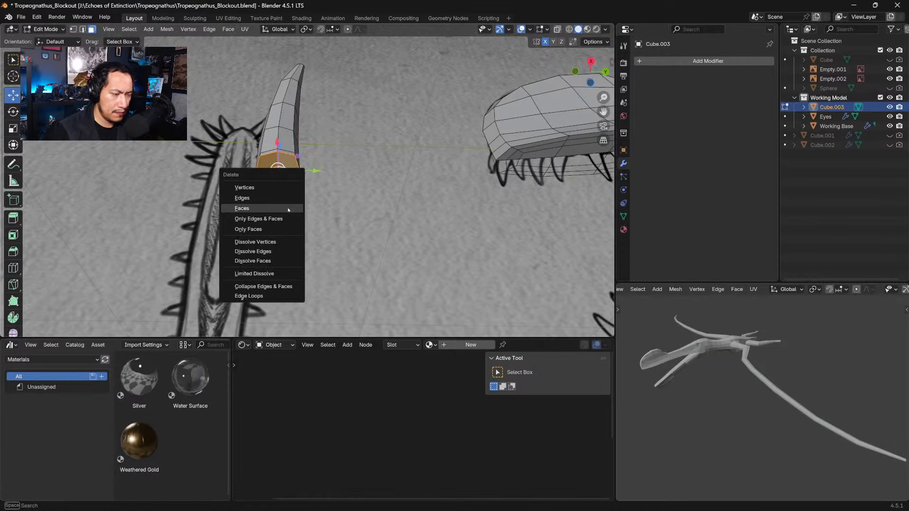
click(248, 209)
Step: Try to shift the tooth's vertical side edges by about -0.0064 m along X to narrow it, and undo the move
middle_drag(247, 209, 233, 240)
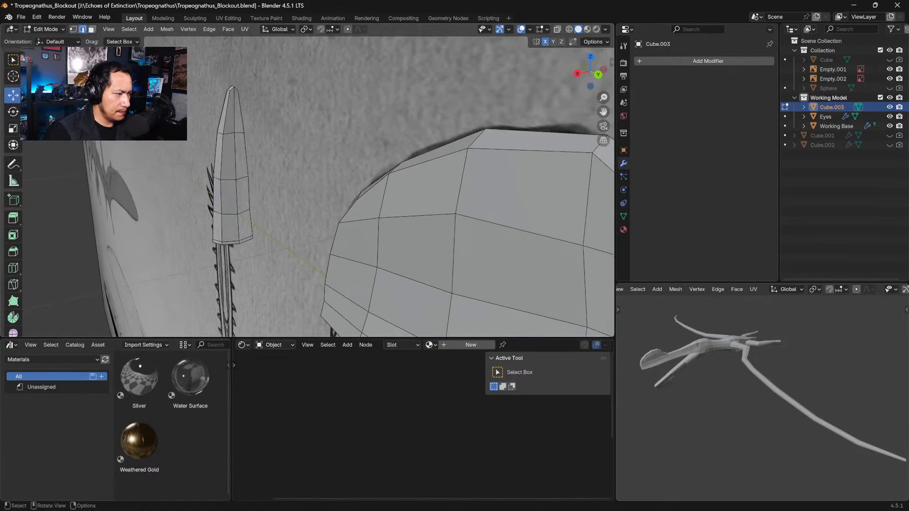
shift+click(224, 132)
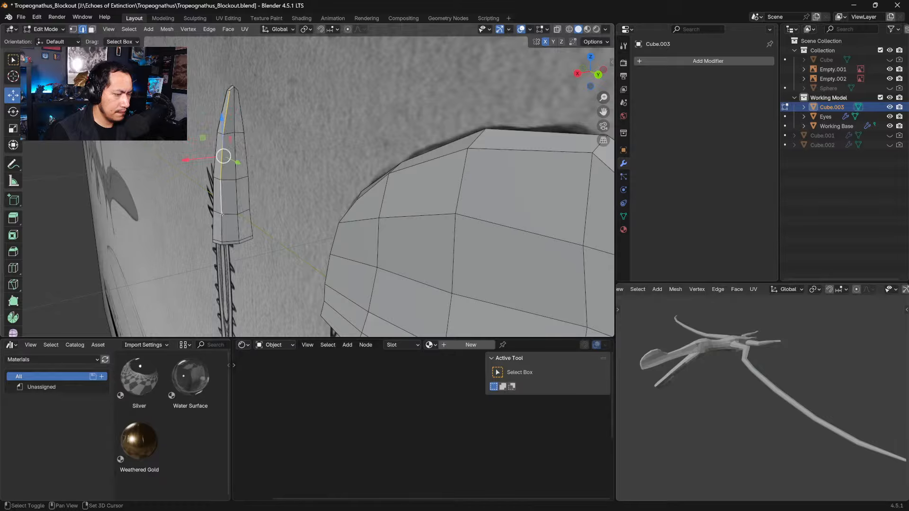
drag(188, 180, 195, 179)
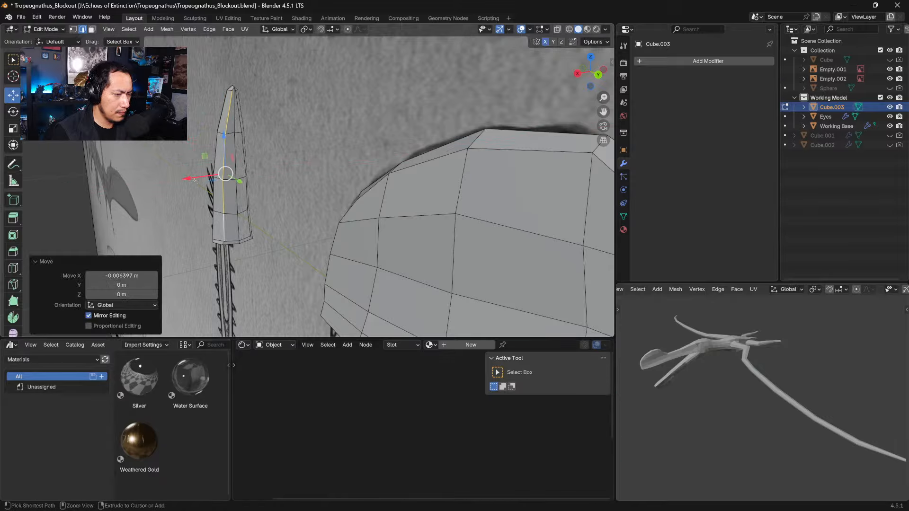
key(ctrl+z)
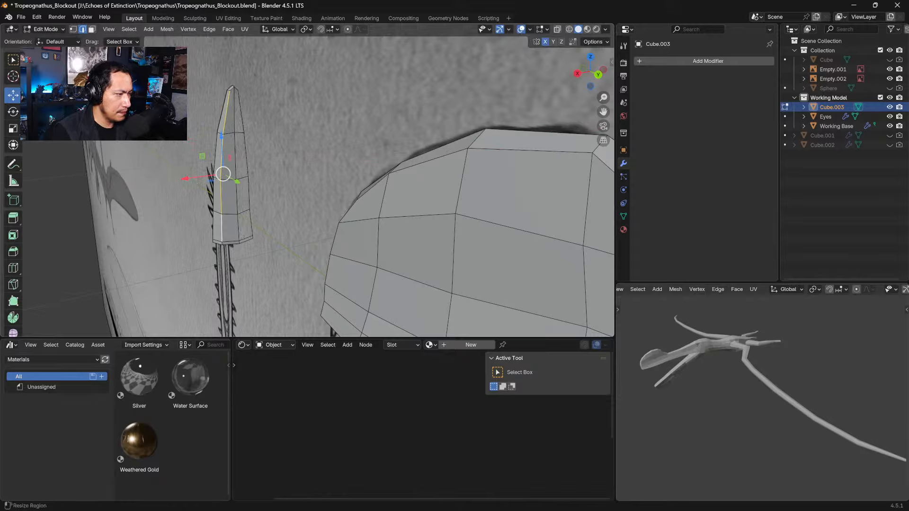
Step: In Sculpt Mode, use the 108 px Grab brush at 0.400 strength to nudge the tooth's side edge from mid-length down to the base
click(54, 30)
click(47, 58)
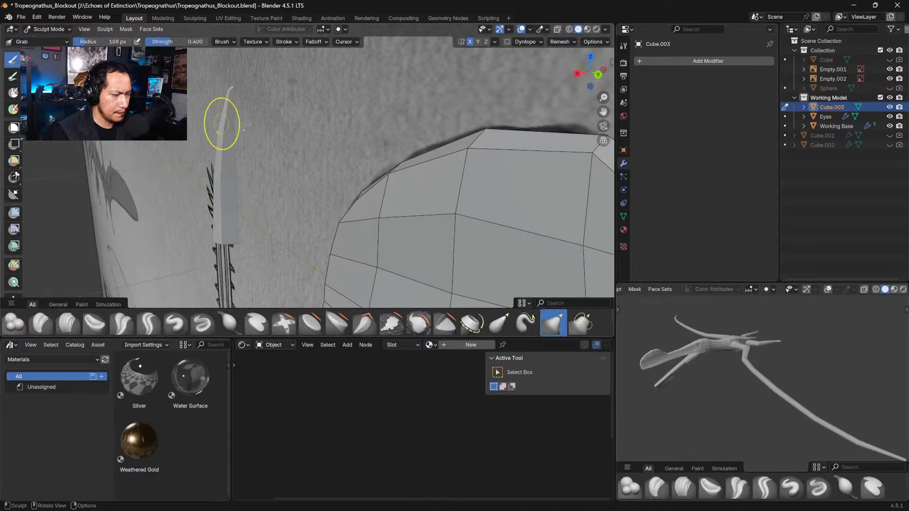
drag(223, 180, 225, 181)
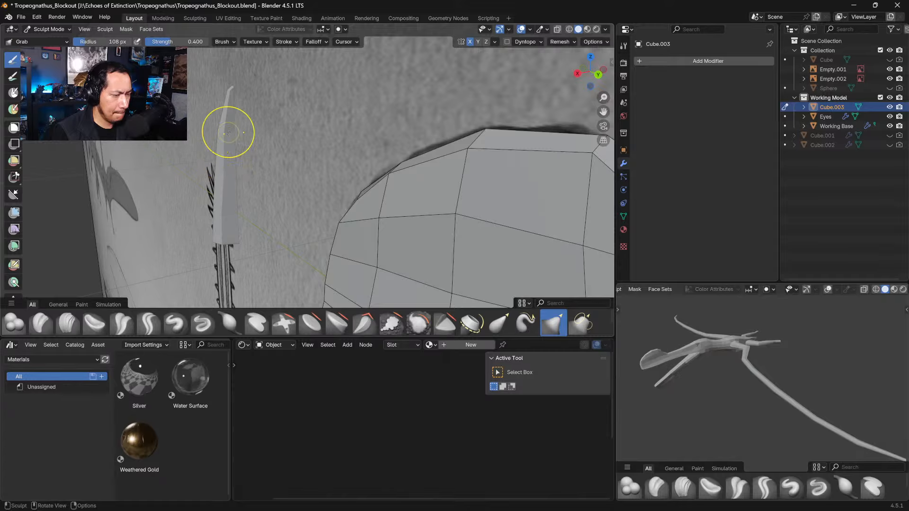
drag(223, 191, 225, 207)
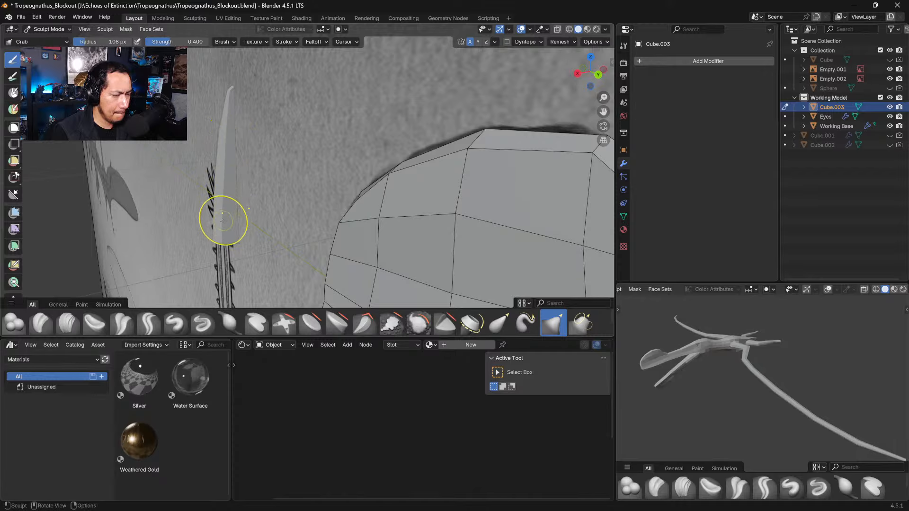
drag(226, 240, 225, 228)
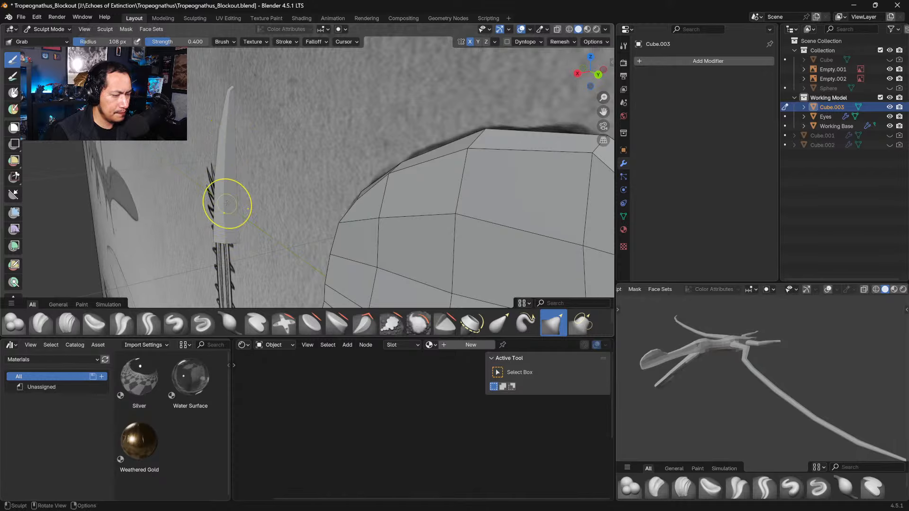
mouse_move(234, 173)
middle_down()
mouse_move(240, 237)
mouse_move(288, 247)
mouse_move(280, 243)
middle_up()
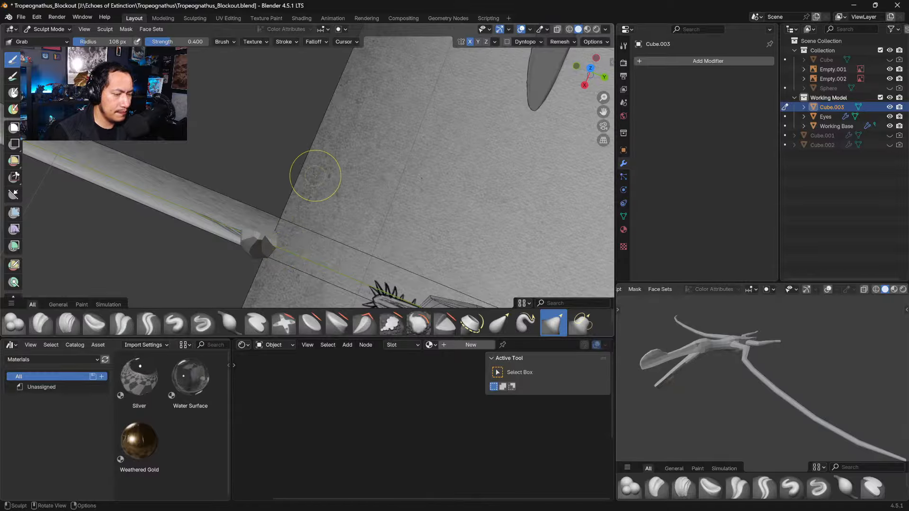
Step: Reshape the large tooth from the side view using the Grab brush at a radius of 147 px, smoothing its curve and widening its base
middle_drag(314, 175, 304, 161)
key(KP_3)
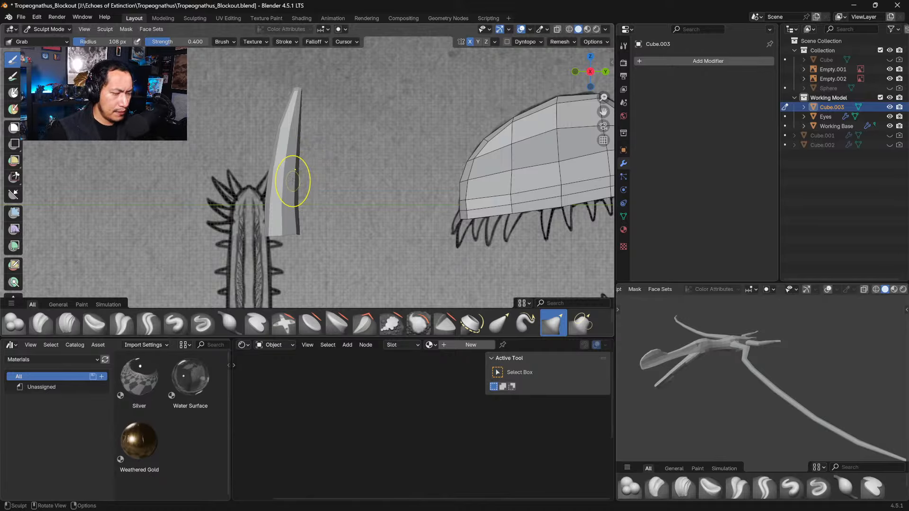
key(f)
click(297, 199)
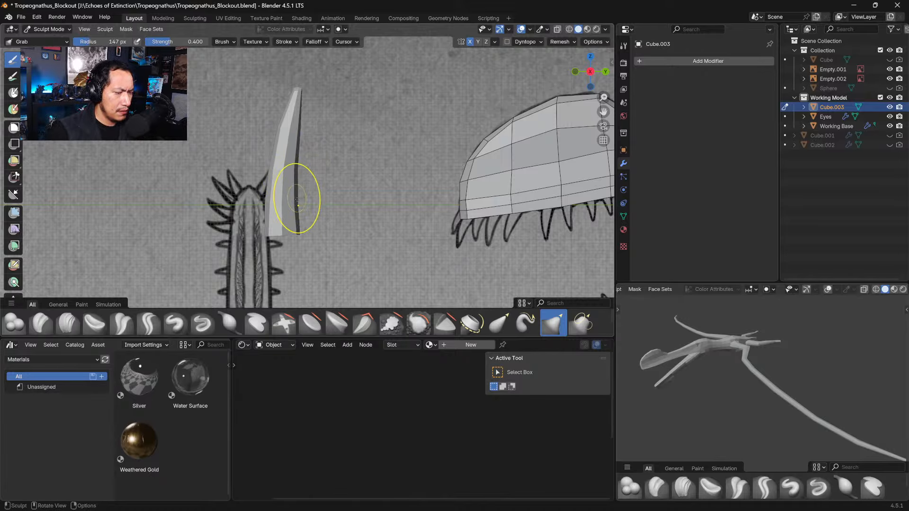
mouse_move(298, 210)
mouse_down()
mouse_move(302, 235)
mouse_move(282, 200)
mouse_up()
drag(282, 164, 283, 153)
drag(296, 88, 298, 87)
drag(296, 120, 297, 153)
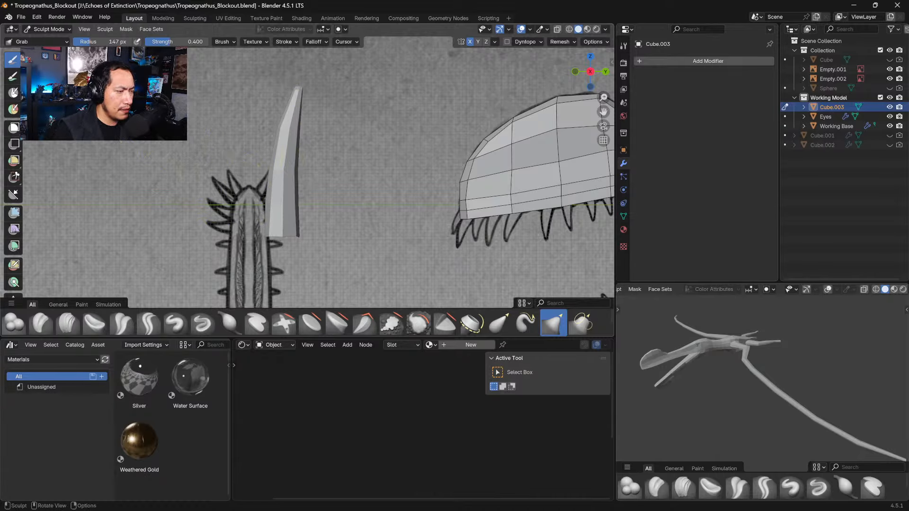
Step: Return to Object Mode and duplicate the tooth, placing the copy about 0.157 m along Y beside the original
click(51, 29)
click(52, 40)
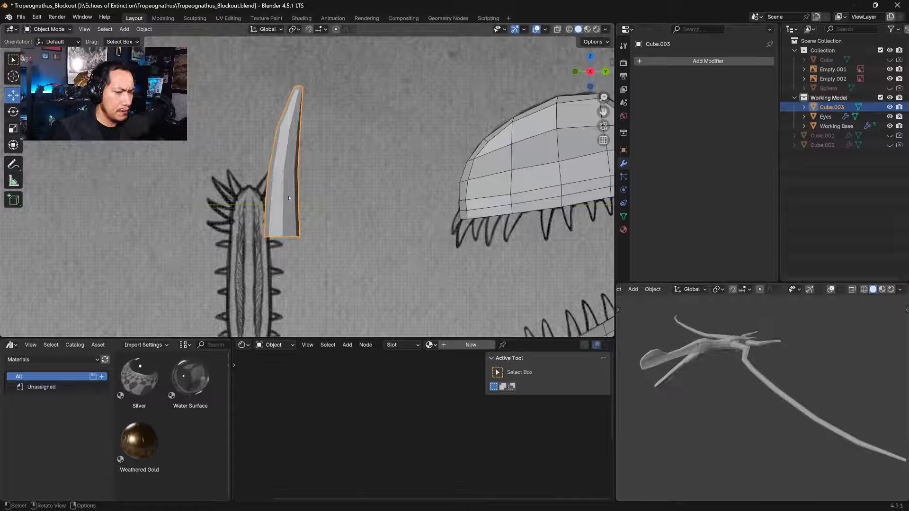
key(shift)
key(shift+d)
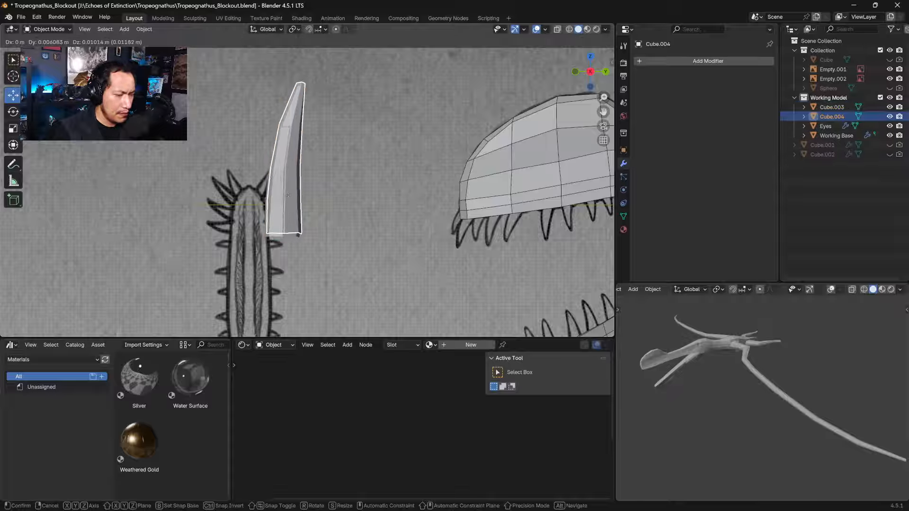
click(341, 196)
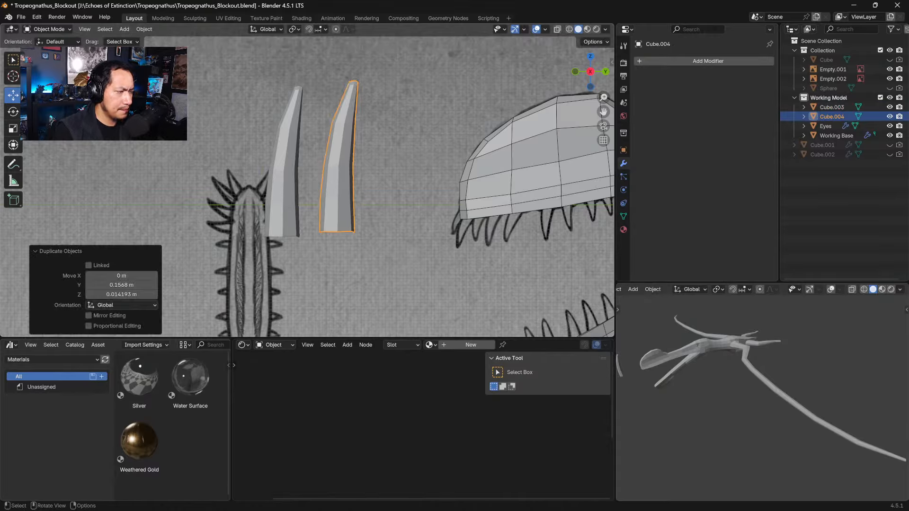
Step: Rotate the duplicate tooth's entire mesh about -101° around X in Edit Mode with the Transform tool
middle_drag(298, 119, 379, 189)
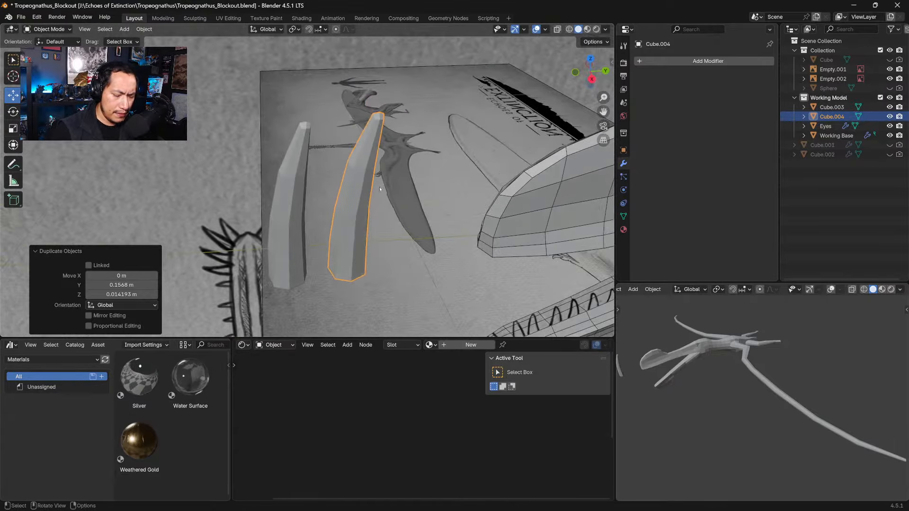
key(KP_7)
key(w)
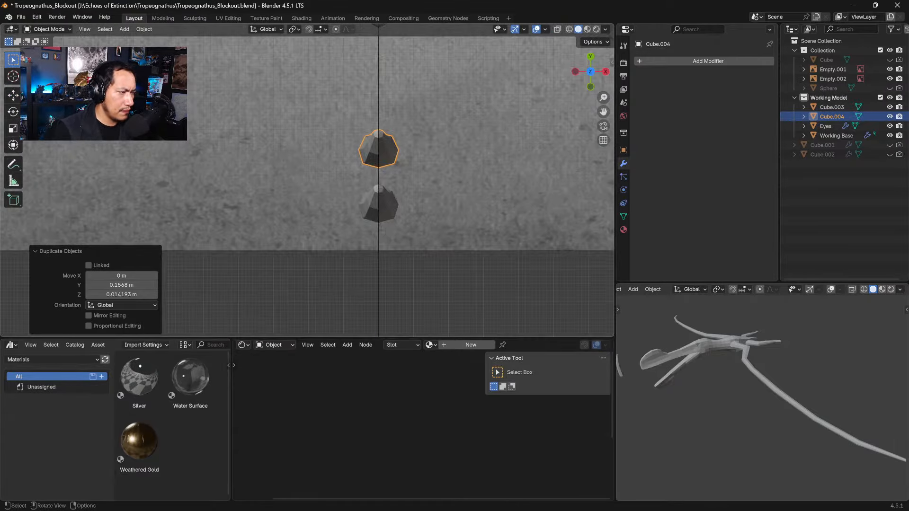
click(19, 147)
middle_drag(248, 157, 361, 251)
key(KP_3)
ctrl+middle_drag(367, 217, 356, 238)
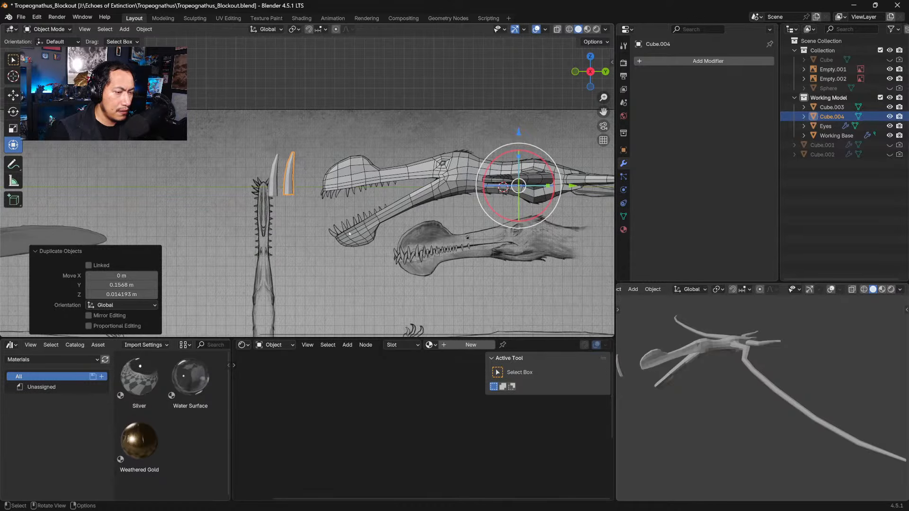
key(Tab)
key(a)
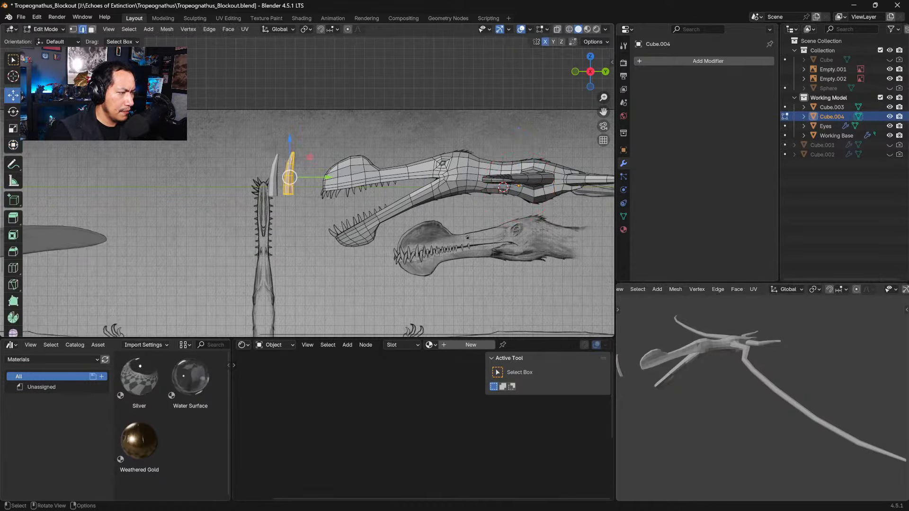
click(13, 145)
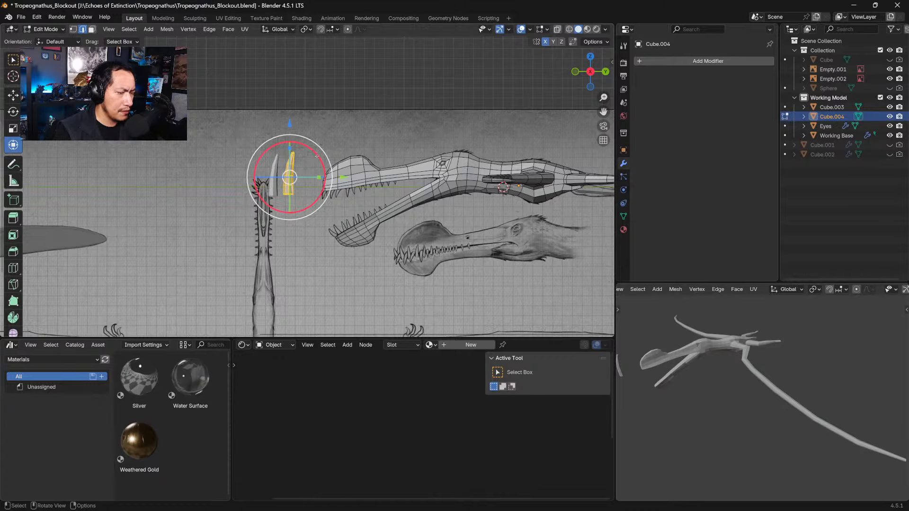
drag(317, 155, 316, 167)
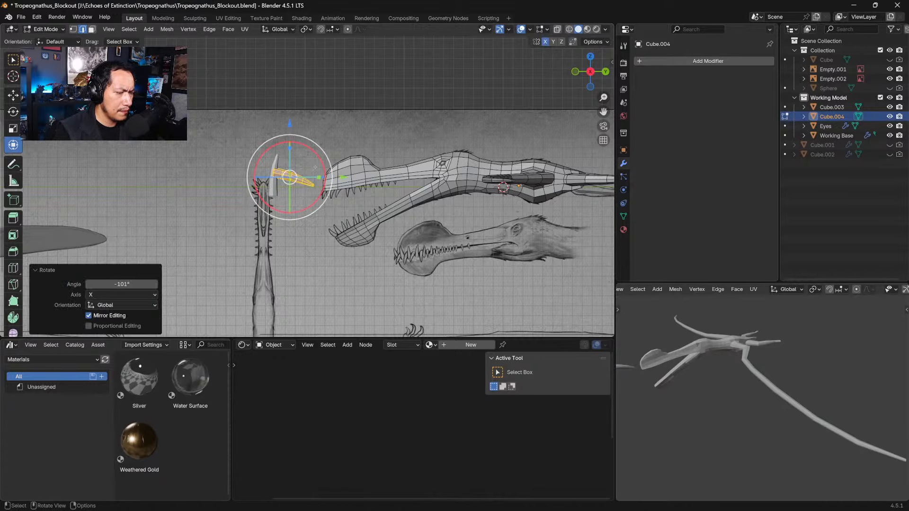
Step: Scale the duplicate tooth's mesh uniformly to about 0.473
key(s)
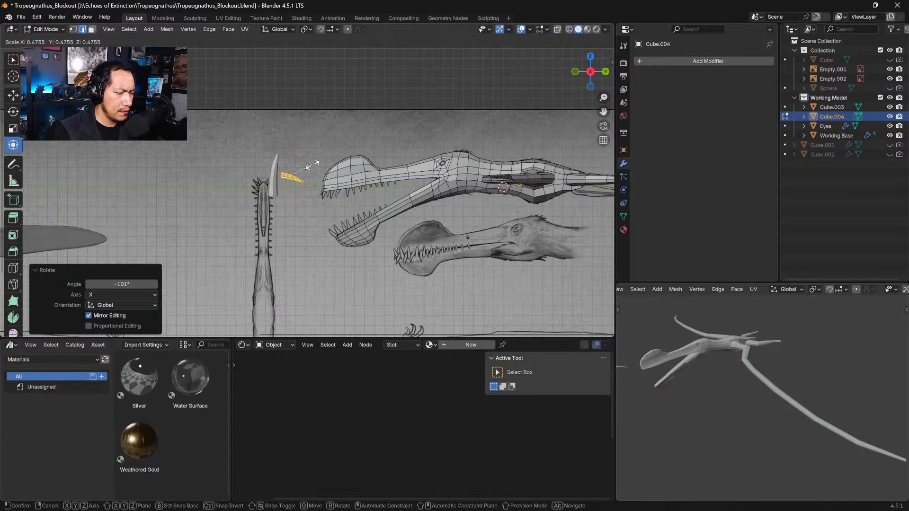
click(313, 164)
key(KP_7)
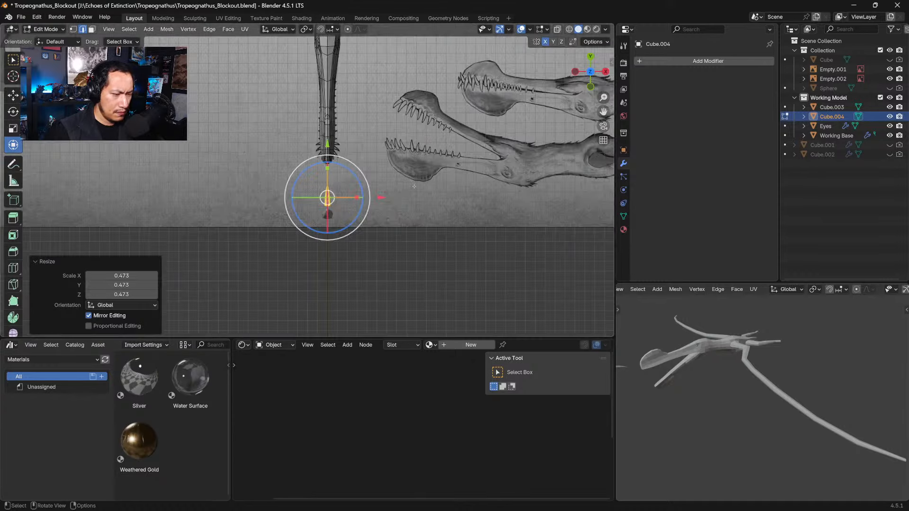
key(r)
click(352, 251)
key(ctrl+z)
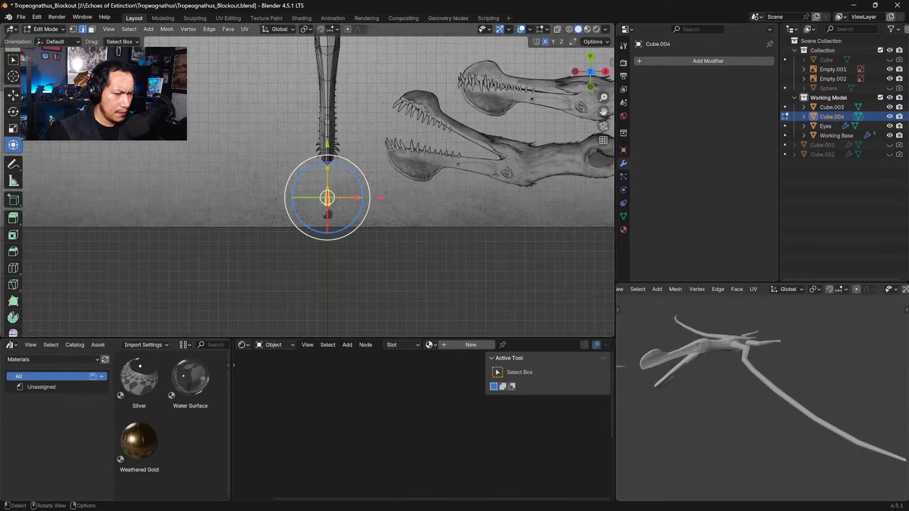
Step: Rotate the tooth about 138° in the top view and move it beside the tip of the snout
key(r)
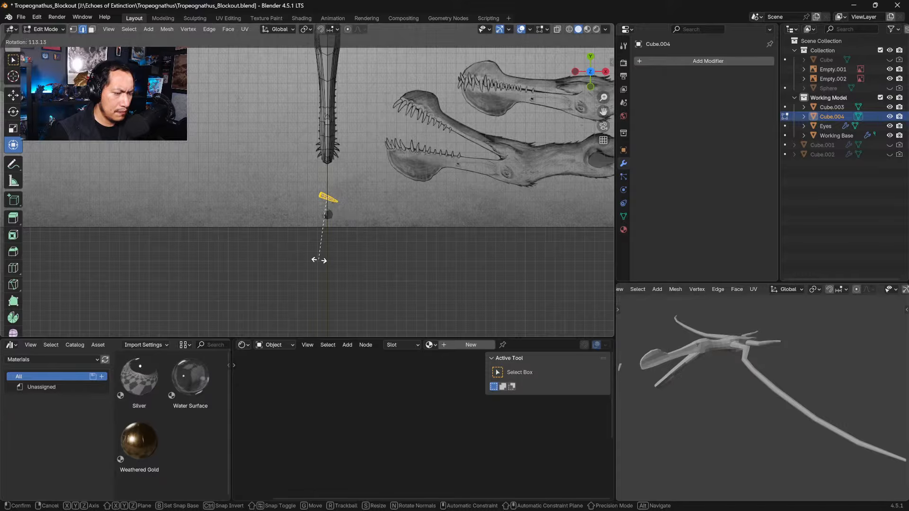
click(304, 253)
key(g)
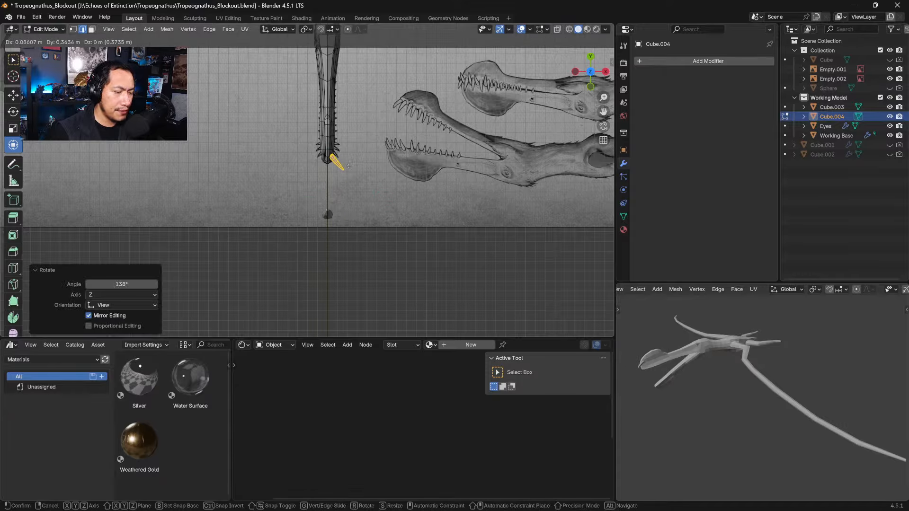
click(366, 176)
scroll(366, 176, up, 4)
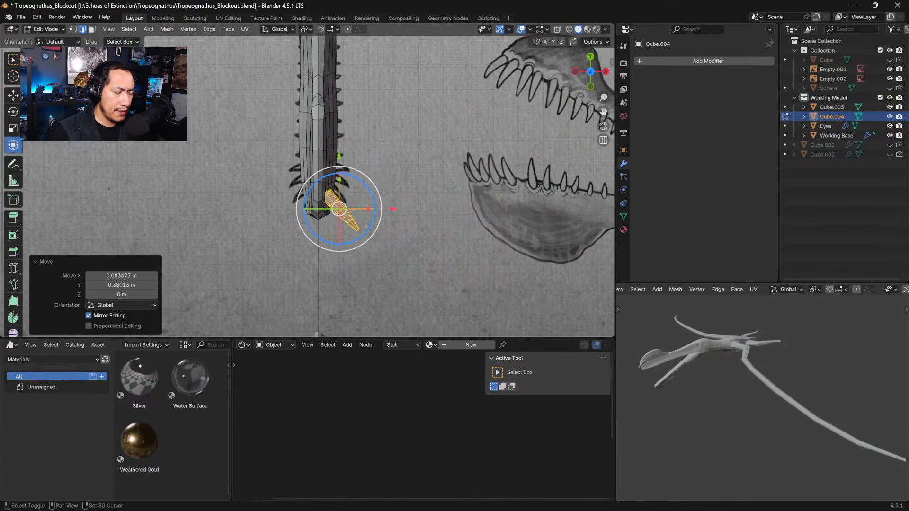
scroll(372, 222, up, 3)
key(g)
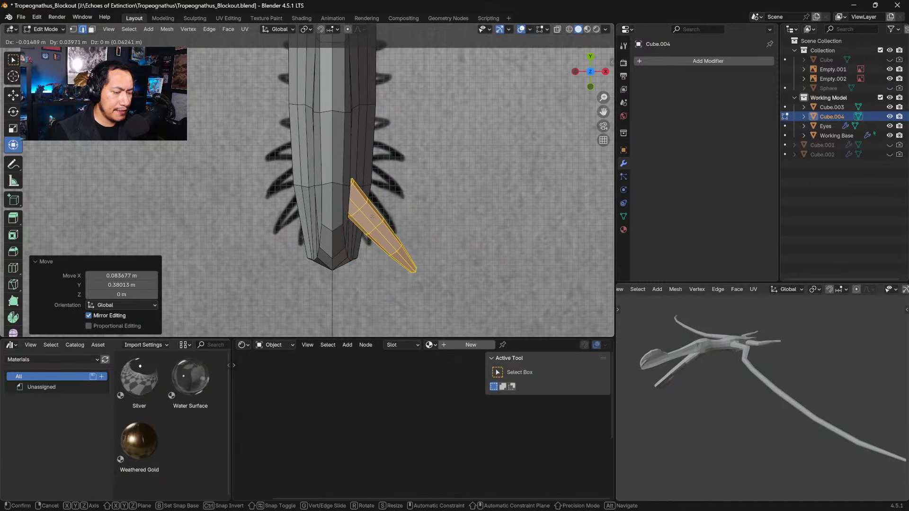
click(370, 228)
Step: Scale the tooth down to match the drawn teeth and shift it about -0.009 m in X and 0.012 m in Y toward the snout
key(s)
click(403, 231)
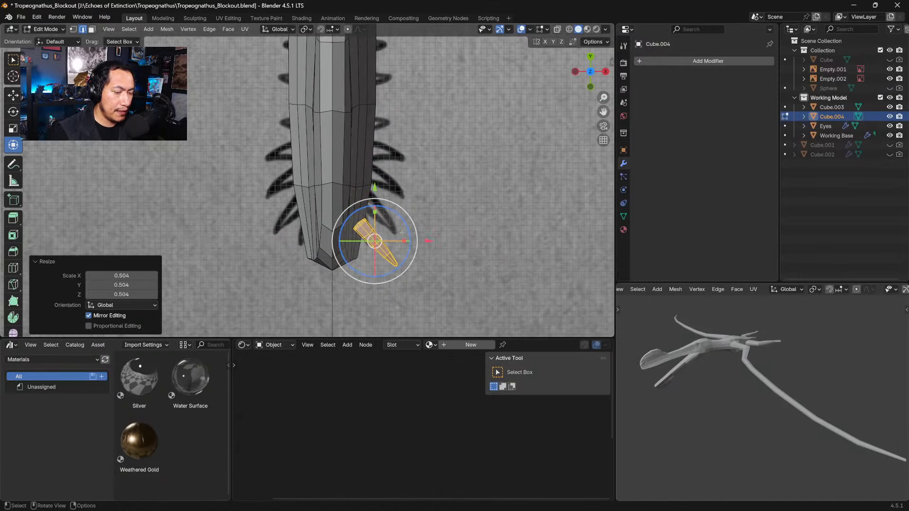
key(s)
click(402, 232)
key(g)
click(413, 209)
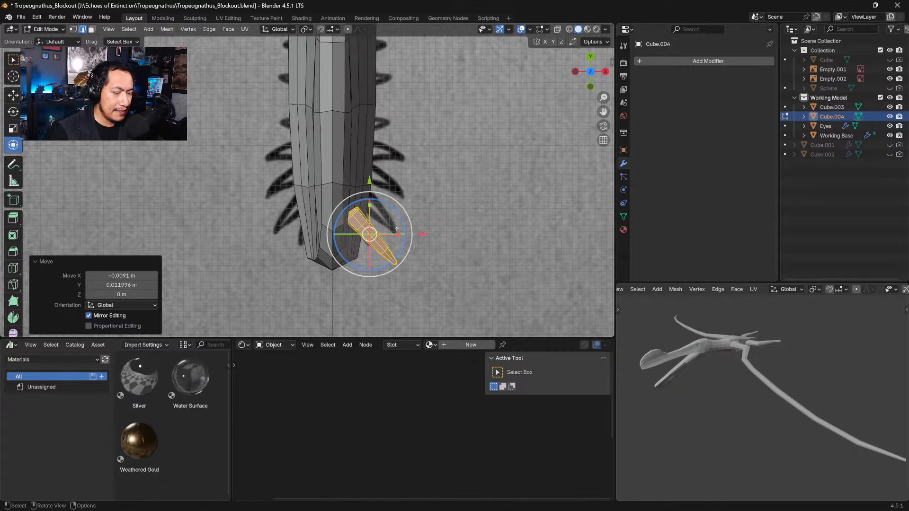
Step: Lower the tooth to the front of the upper jaw in the side view and rotate it about -27.6° to match the foremost drawn tooth
key(KP_3)
key(g)
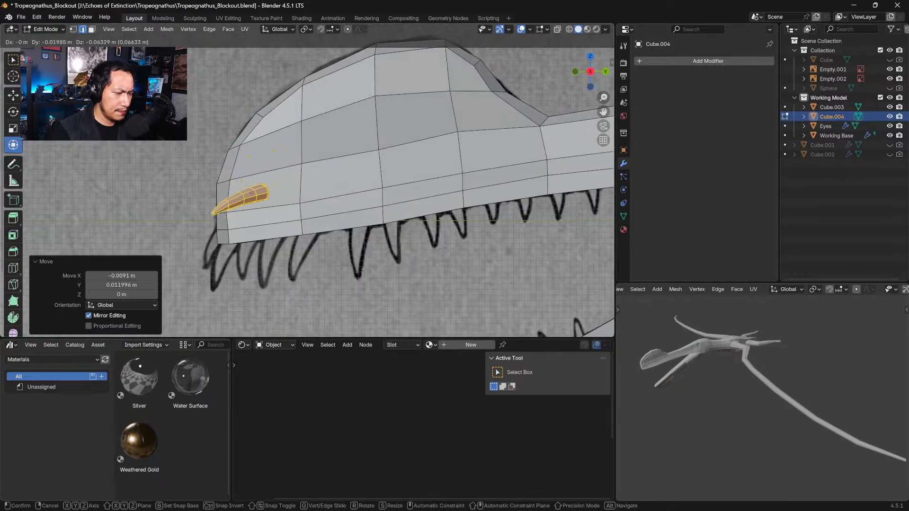
key(Return)
key(r)
key(Return)
key(g)
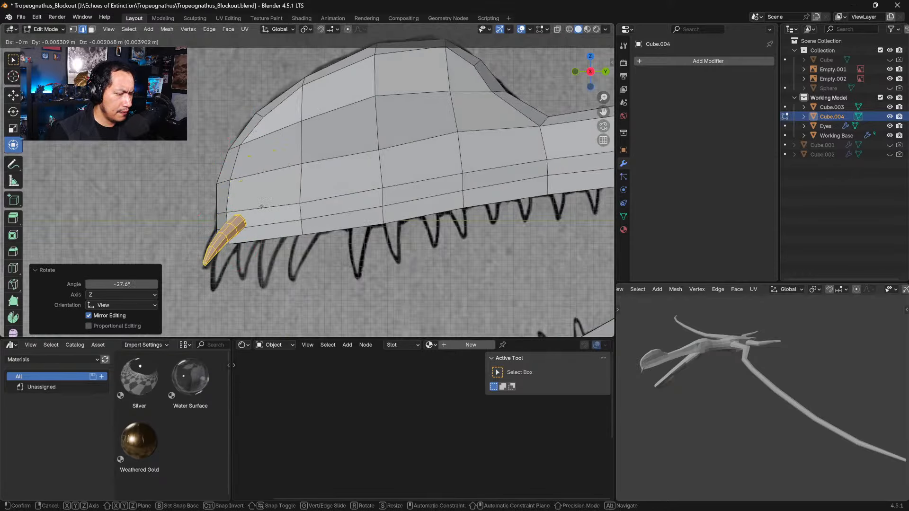
click(253, 218)
Step: Set the transform orientation to Normal and slide the tooth about -0.024 m along its local Z into the jaw
middle_drag(253, 218, 368, 227)
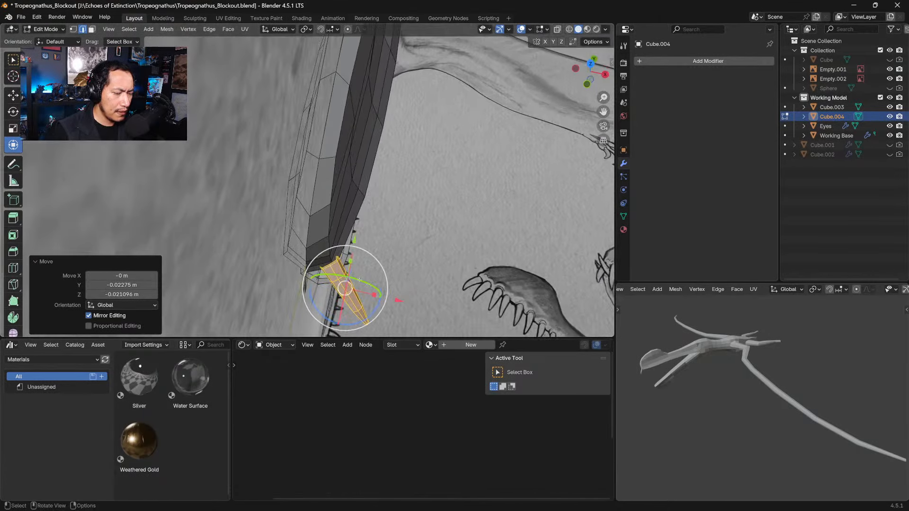
click(279, 29)
click(260, 79)
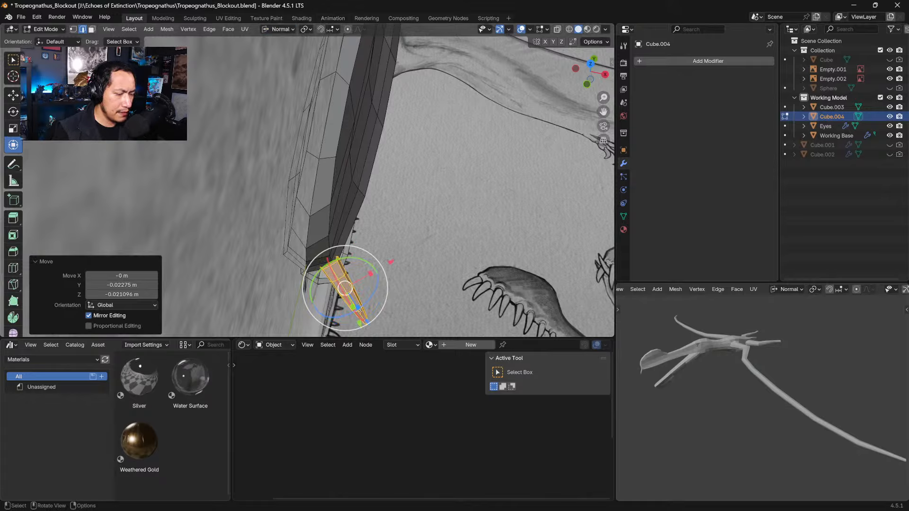
drag(367, 321, 343, 284)
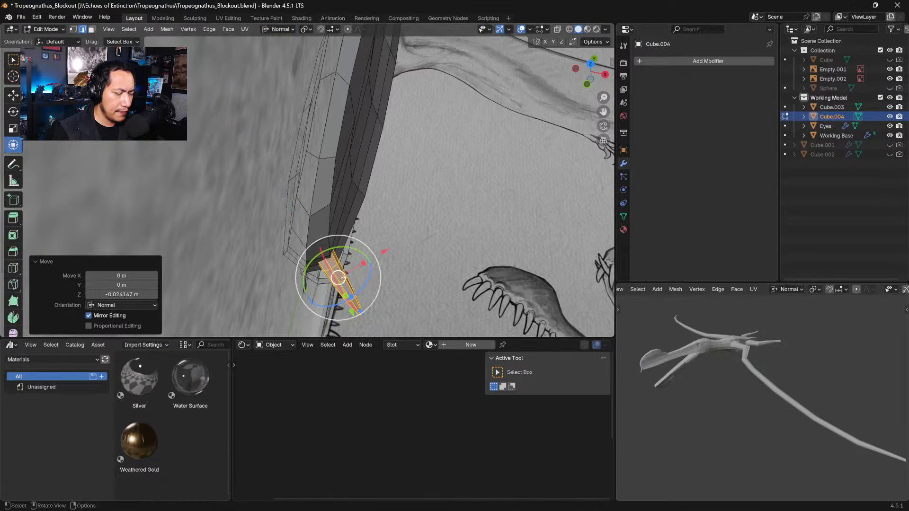
Step: Rotate and nudge the tooth in the top view so it angles forward from the front corner of the snout
key(KP_7)
key(r)
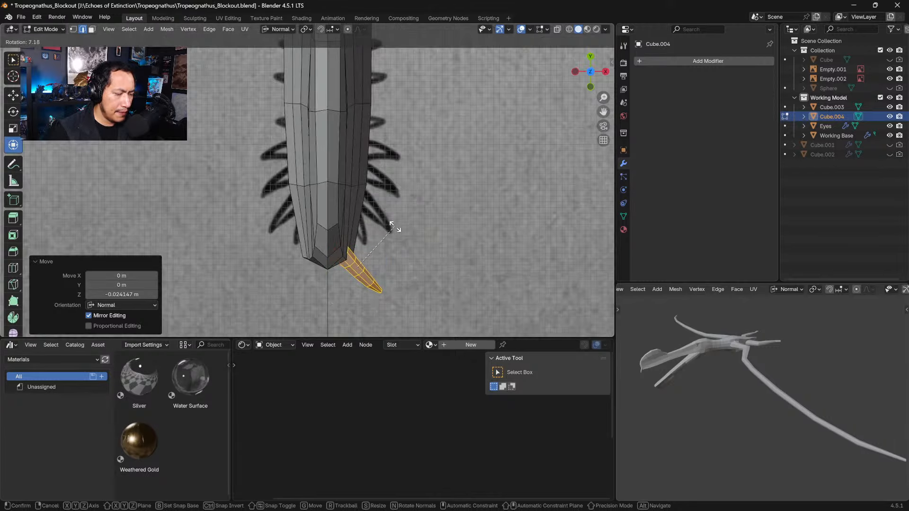
click(392, 238)
key(g)
click(396, 242)
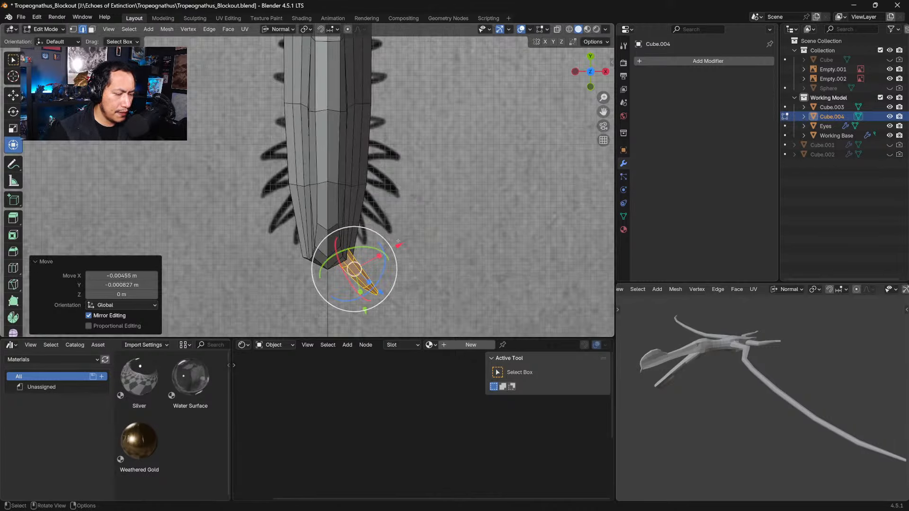
key(r)
click(399, 249)
key(g)
click(398, 251)
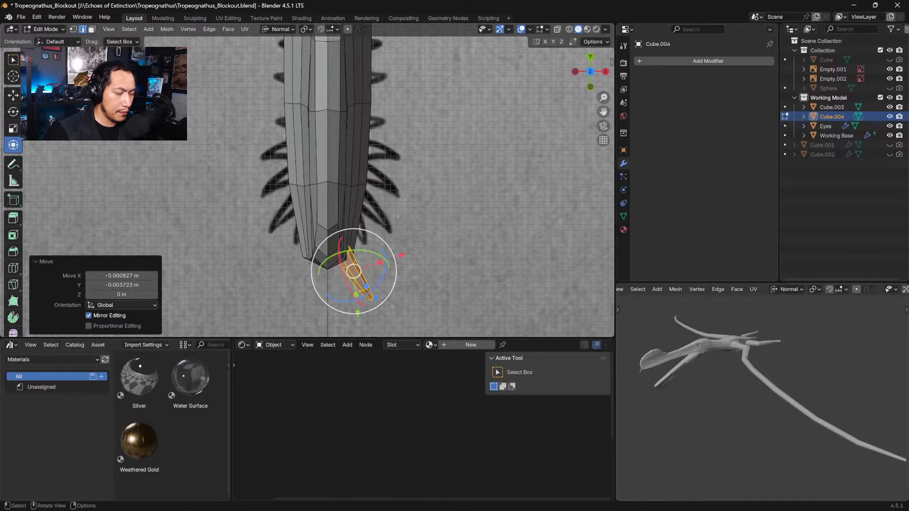
Step: Move the tooth onto the jaw's front lower edge in the side view and rotate it about -10.9° to point further downward
key(KP_3)
key(g)
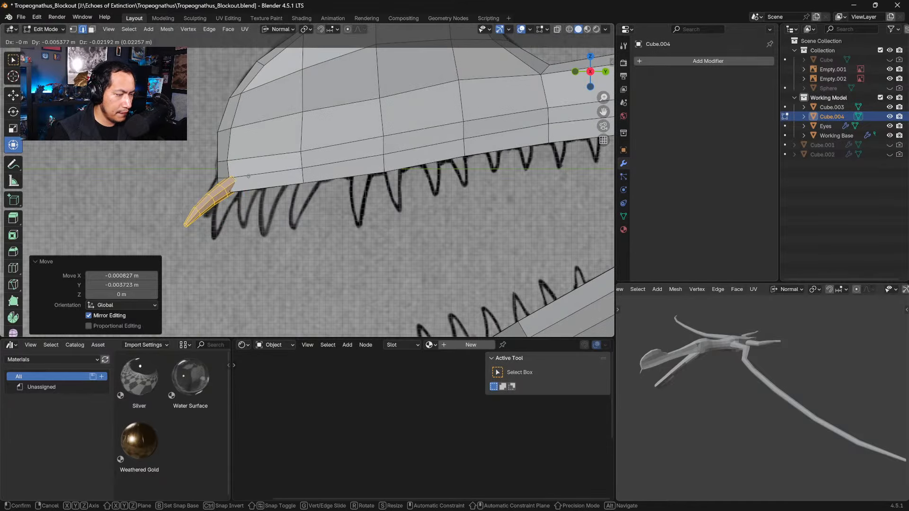
click(265, 183)
key(r)
click(263, 173)
key(g)
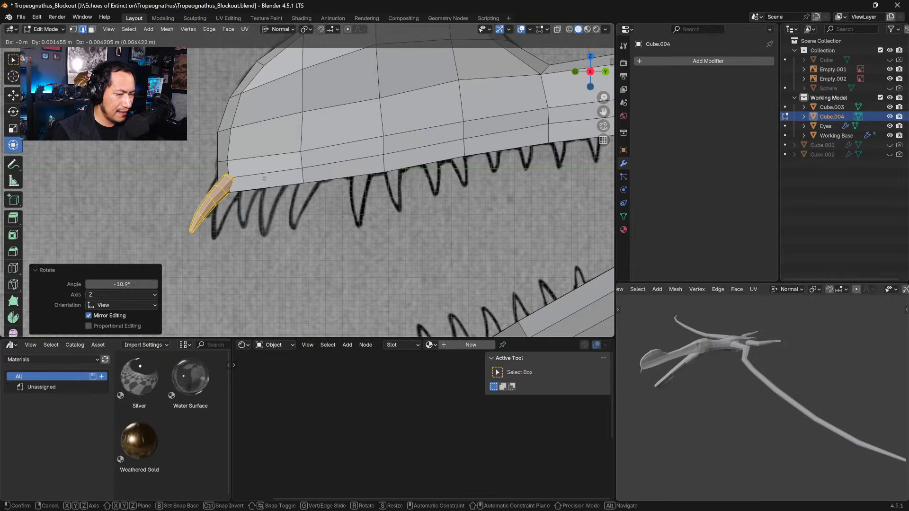
click(264, 177)
middle_drag(264, 176, 313, 174)
key(KP_3)
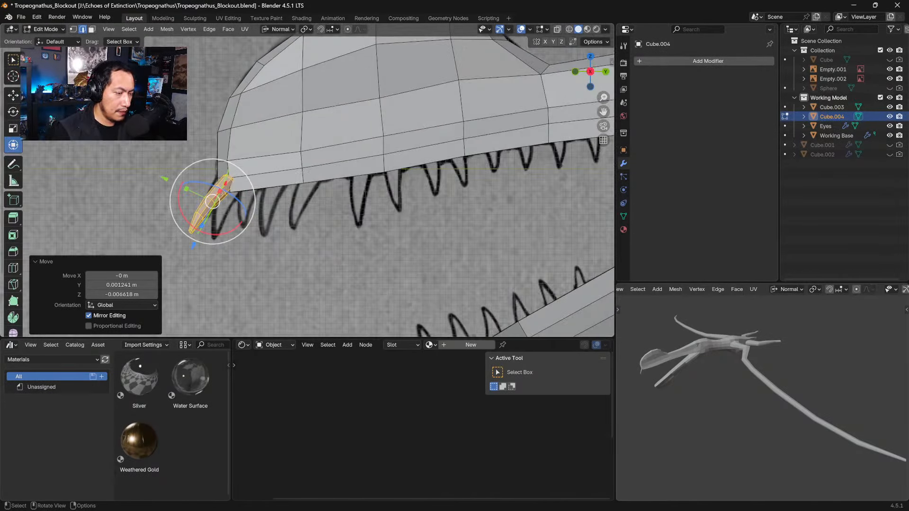
drag(194, 244, 198, 236)
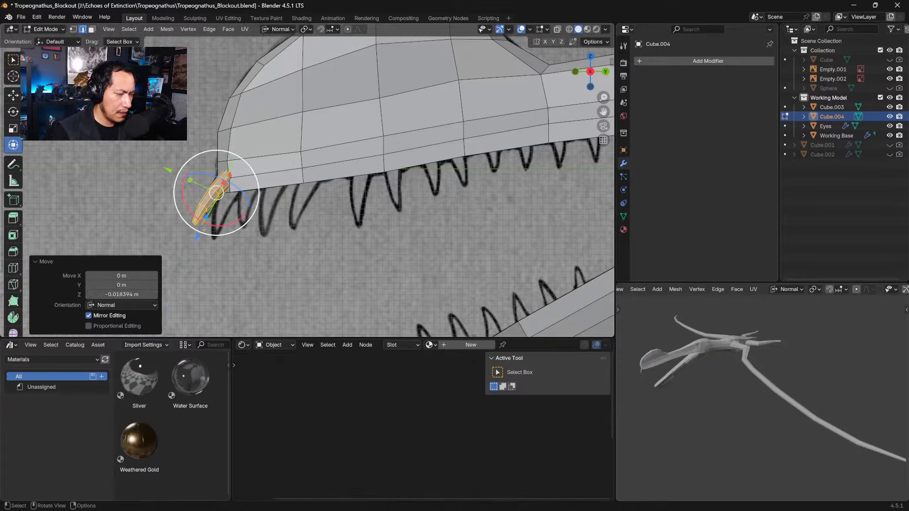
key(ctrl+z)
Step: Move the tooth about -0.006 m in X, 0.012 m in Y and 0.008 m in Z to seat its base in the upper jaw
middle_drag(231, 193, 305, 209)
key(g)
click(215, 191)
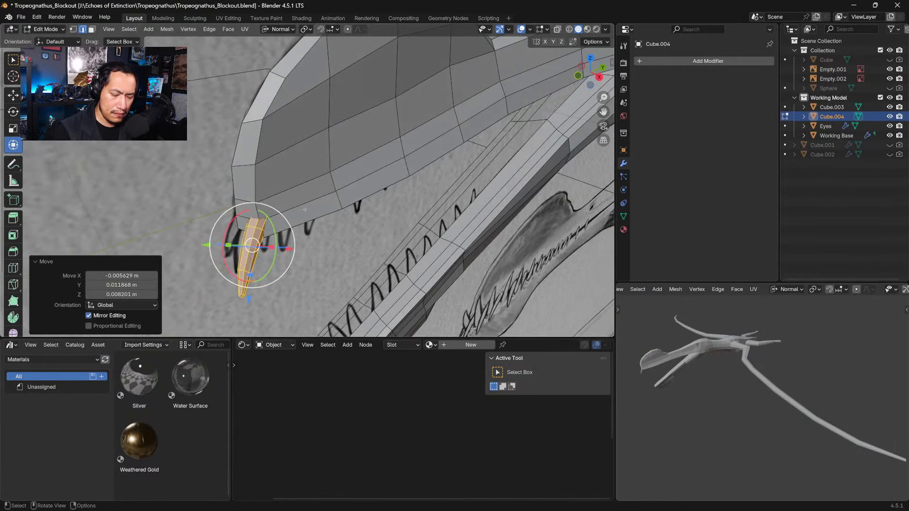
Step: Fine-tune the tooth in the top view with small rotations, the last about 5.15°, and nudge it about -0.002 m in X toward the snout
key(KP_7)
key(r)
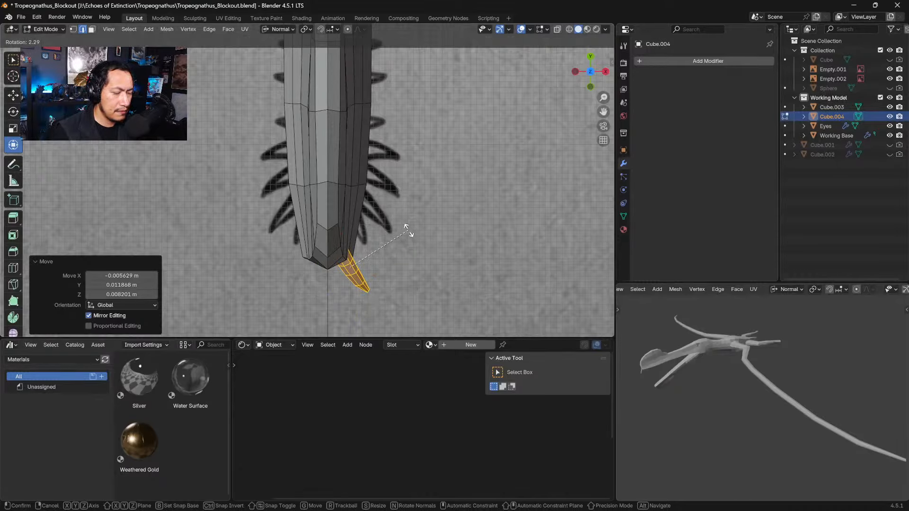
click(401, 234)
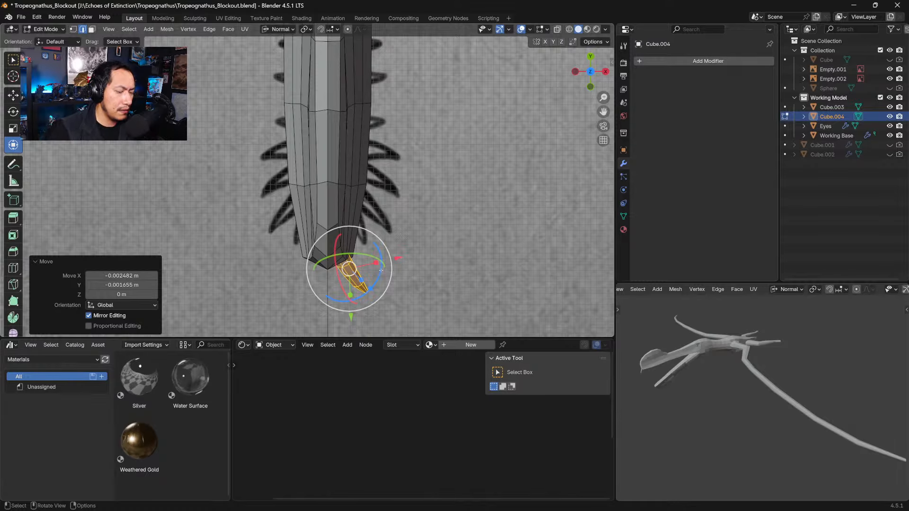
drag(378, 277, 387, 255)
click(377, 259)
key(g)
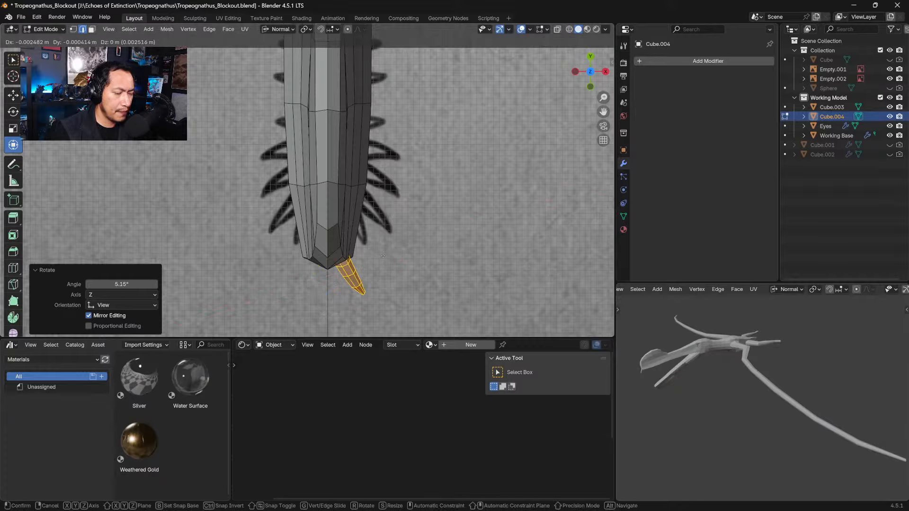
click(385, 254)
Step: Rotate the tooth about -13.3° around its local Z axis at the jaw's front lower edge
middle_drag(390, 245, 269, 157)
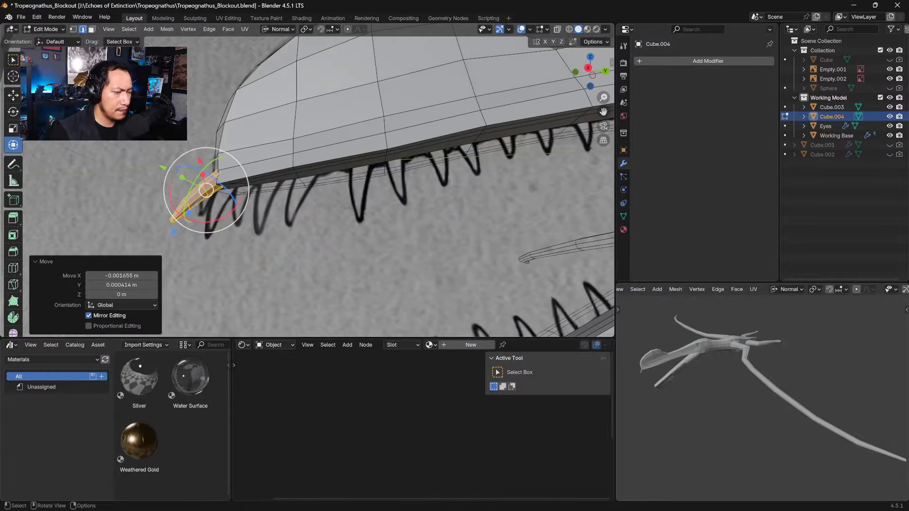
drag(218, 183, 225, 189)
middle_drag(225, 190, 285, 208)
Step: Examine the tooth, snout and body in the top view against the reference drawings
key(KP_7)
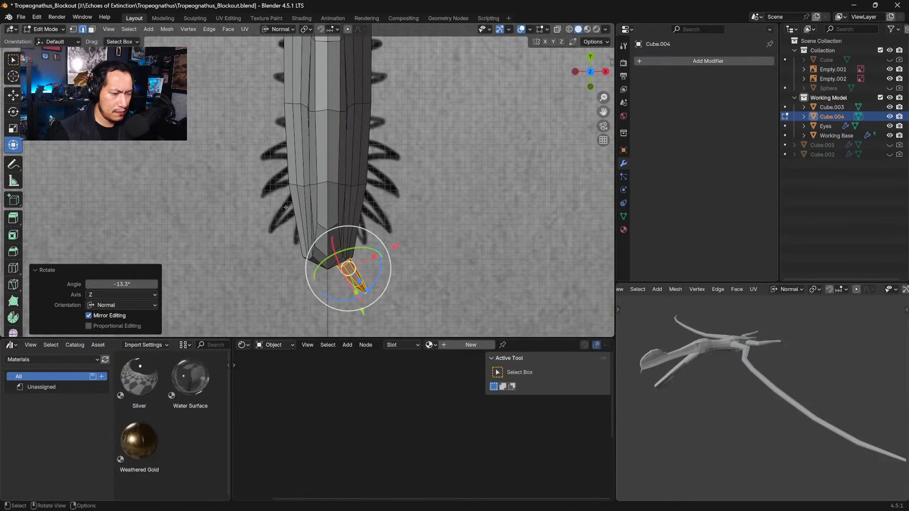
scroll(379, 195, up, 1)
scroll(396, 164, down, 4)
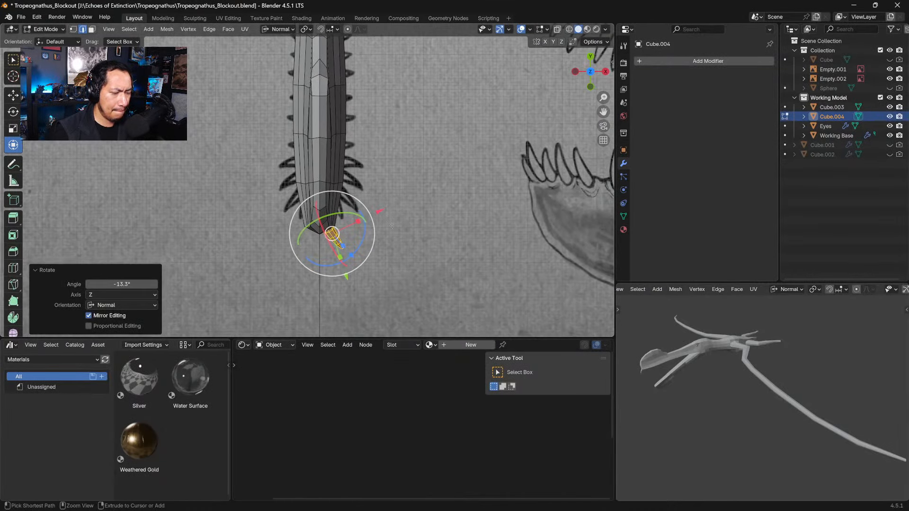
scroll(396, 164, down, 3)
shift+scroll(400, 185, up, 4)
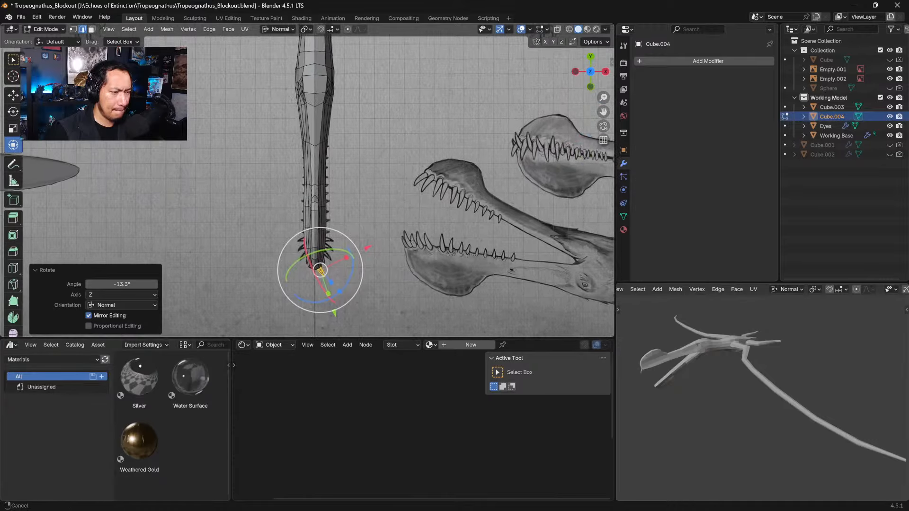
shift+middle_drag(399, 185, 402, 300)
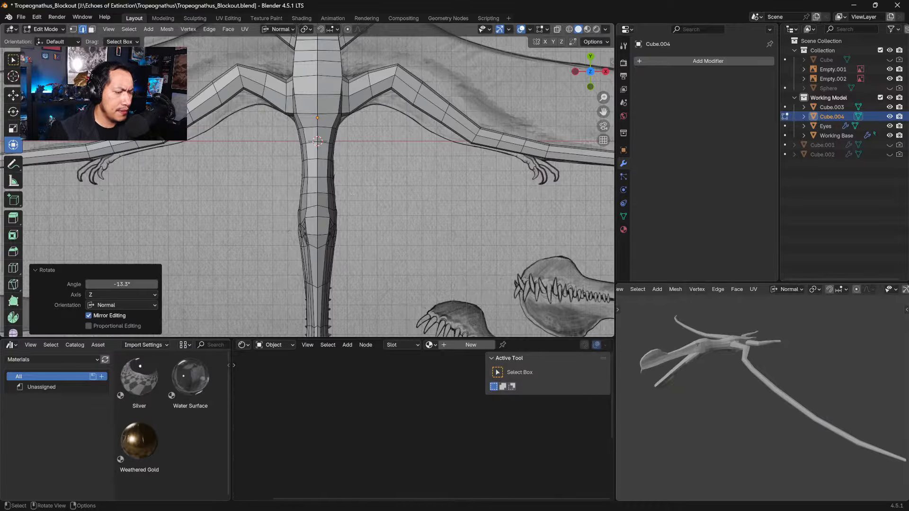
shift+middle_drag(352, 194, 358, 70)
ctrl+middle_drag(352, 271, 336, 160)
ctrl+middle_drag(342, 222, 344, 170)
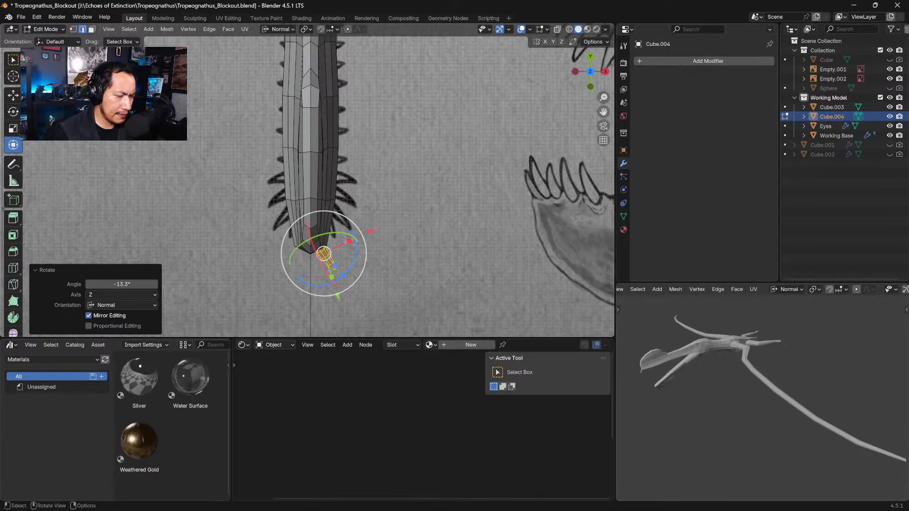
key(Tab)
key(Tab)
Step: Turn on X-ray display and mark a UV seam along the tooth's lengthwise edges from tip to base
middle_drag(359, 252, 306, 62)
ctrl+middle_drag(327, 138, 425, 107)
key(alt+z)
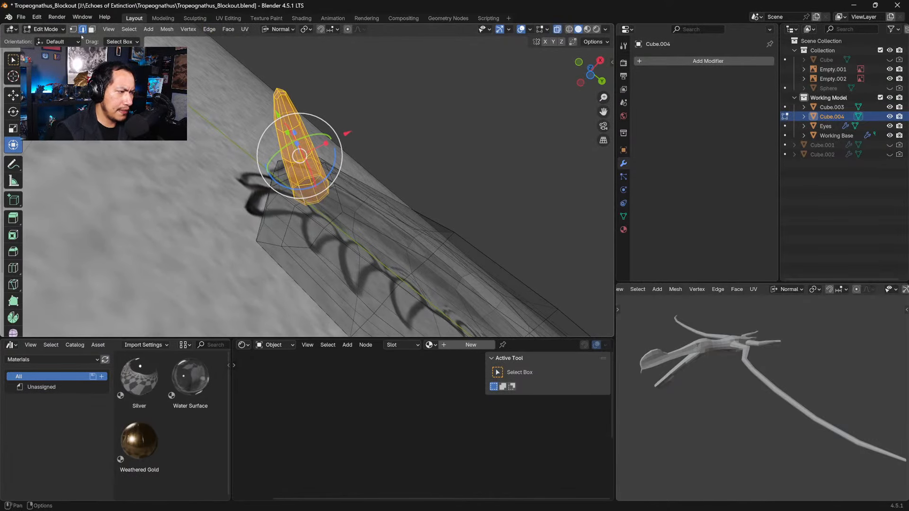
click(280, 91)
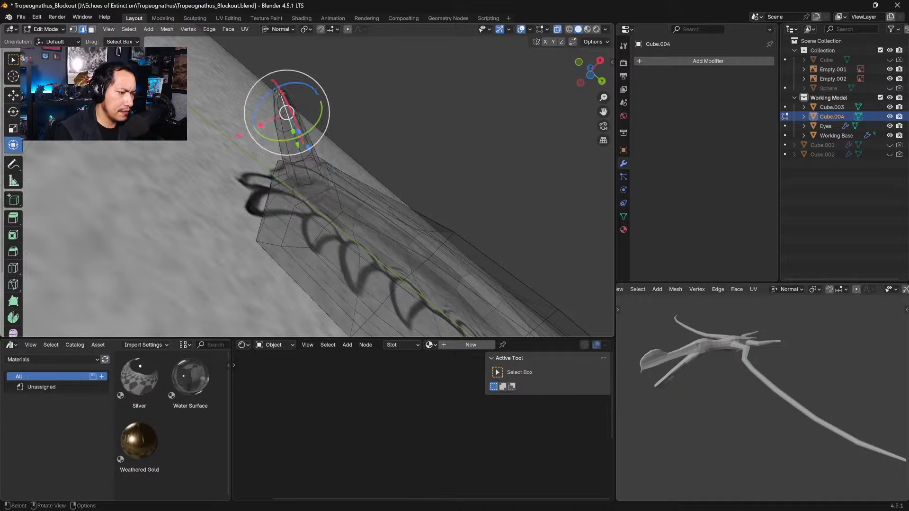
shift+click(286, 108)
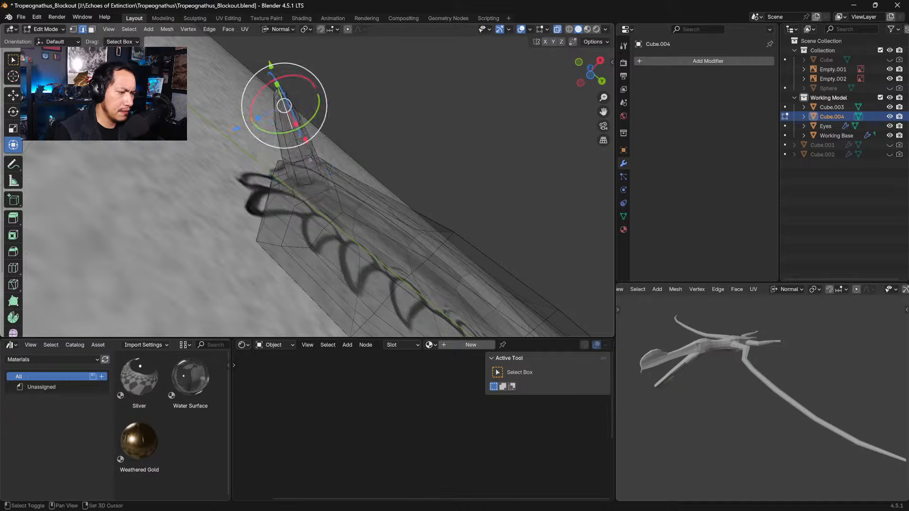
shift+click(294, 138)
shift+click(308, 175)
shift+click(314, 194)
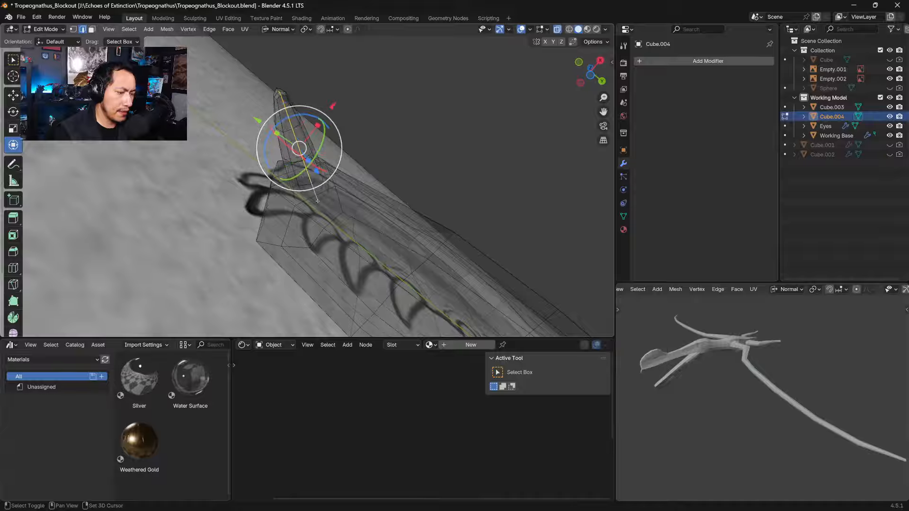
shift+click(320, 206)
key(u)
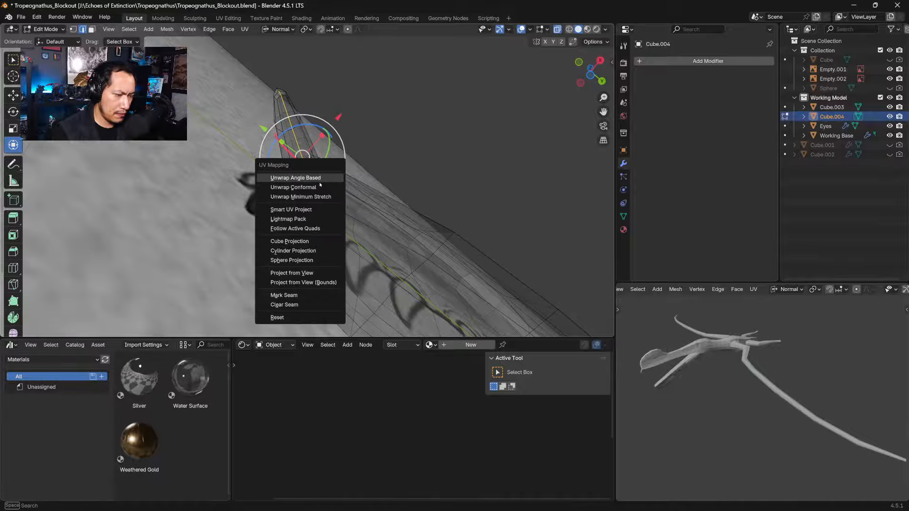
click(284, 295)
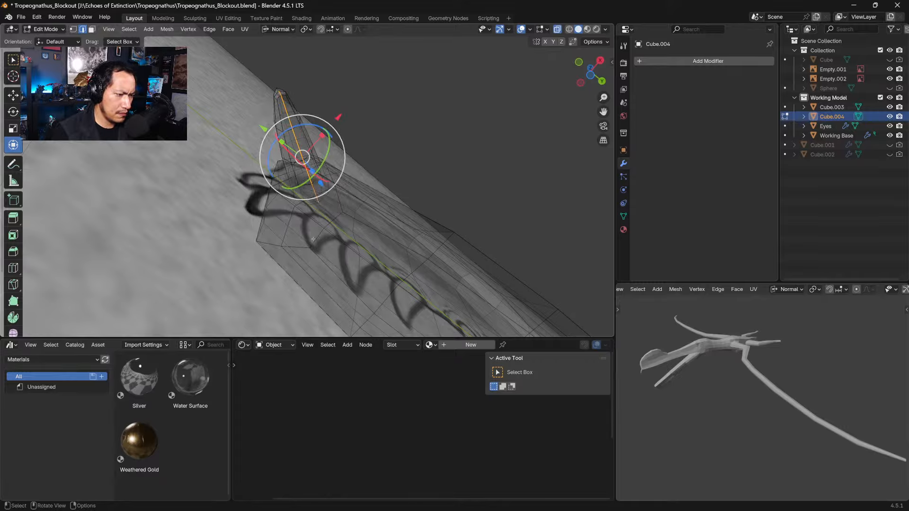
Step: Select the whole tooth mesh and unwrap its UVs with the Angle Based method
key(Tab)
middle_drag(343, 145, 287, 208)
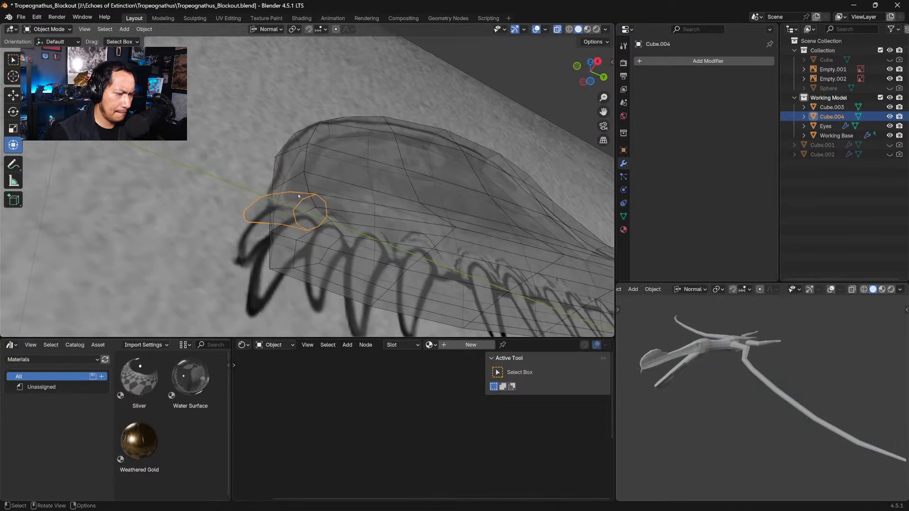
click(283, 212)
click(271, 212)
key(Tab)
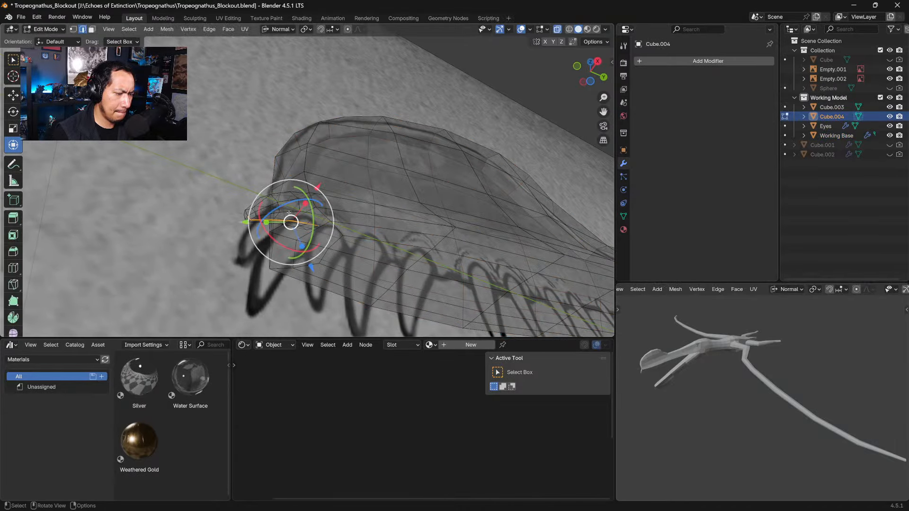
right_click(285, 204)
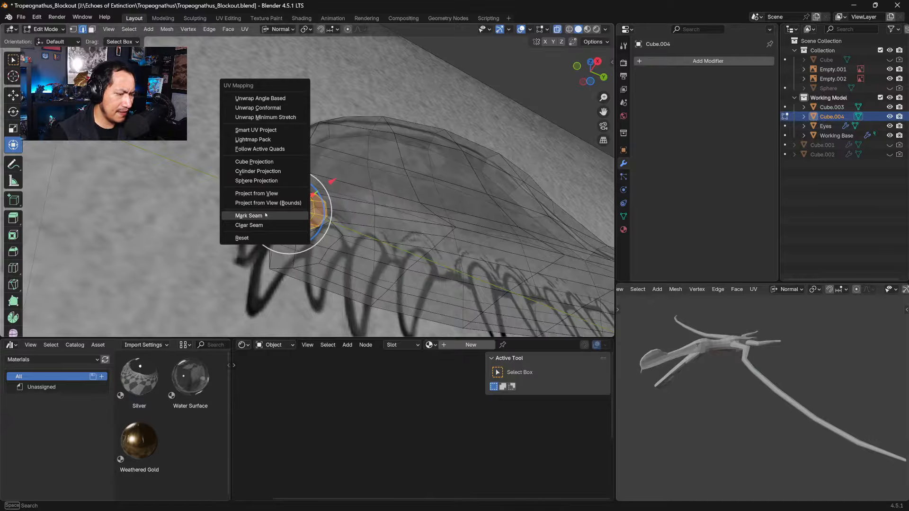
click(284, 217)
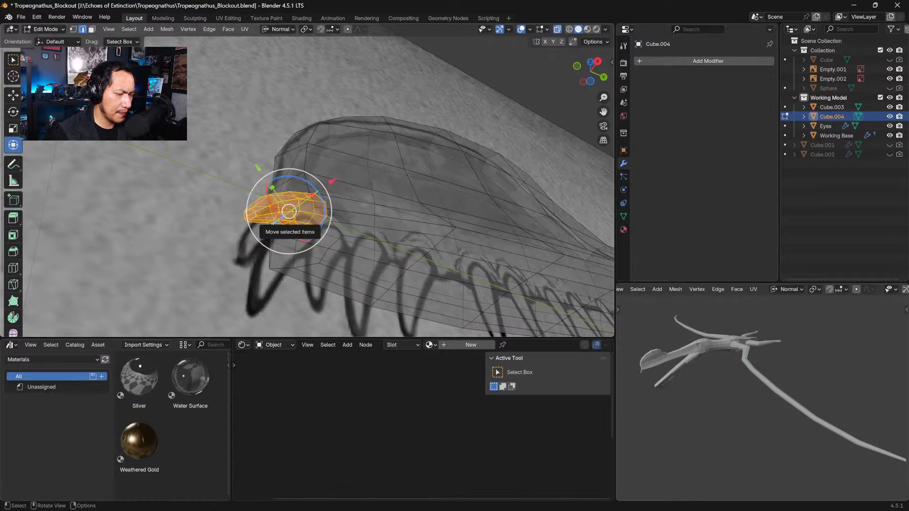
key(u)
click(250, 105)
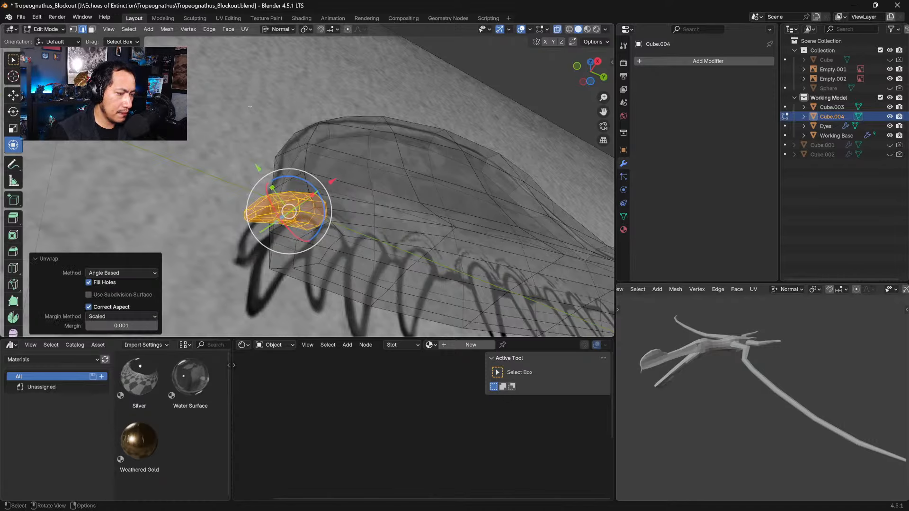
Step: Return to Object Mode, select the tooth and turn off X-ray display
key(Tab)
click(262, 206)
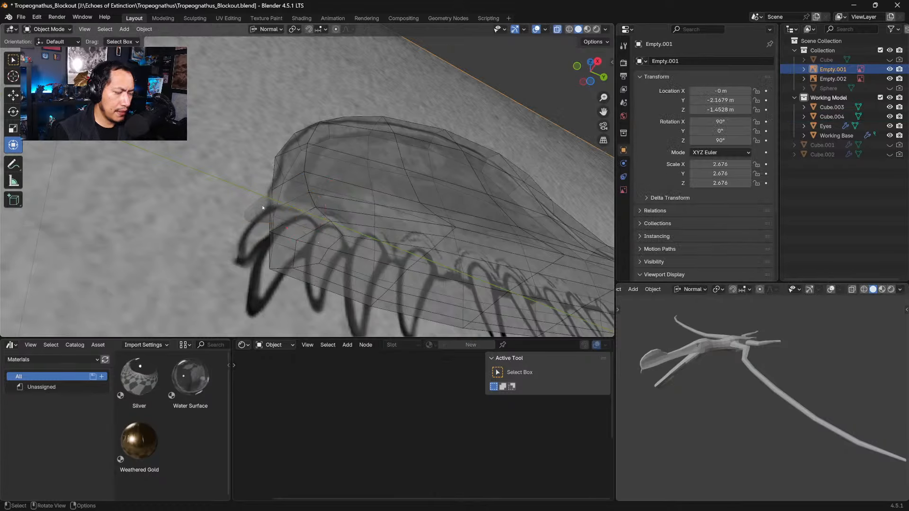
click(256, 200)
key(alt+z)
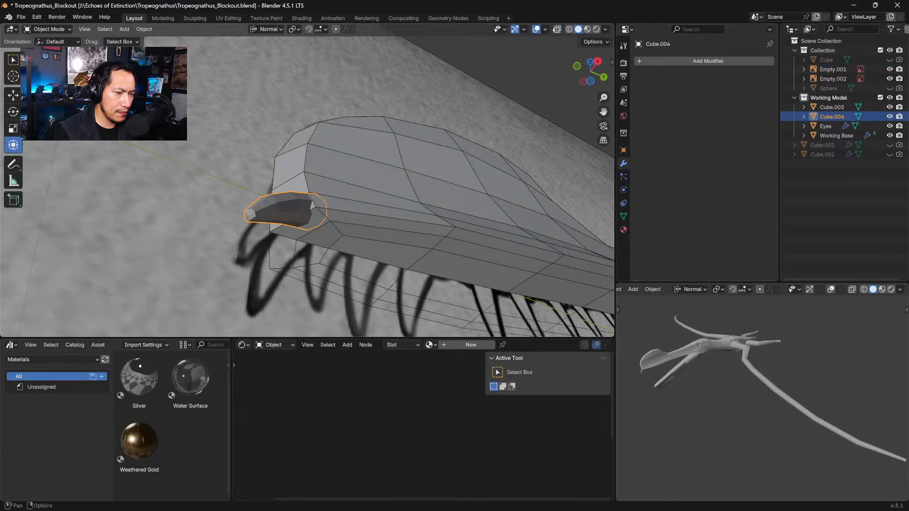
Step: Move the top-view reference image about 0.071 m along its local Y axis to realign it with the snout
middle_drag(503, 70, 318, 251)
key(KP_7)
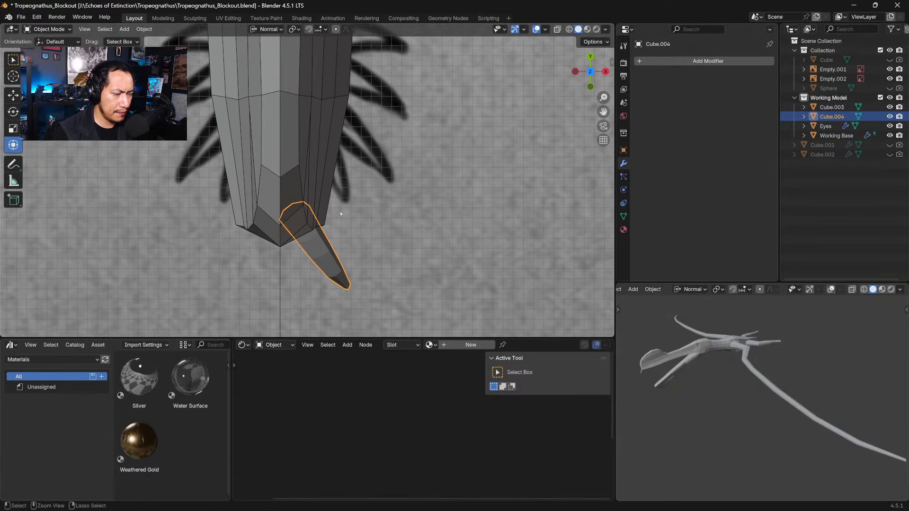
ctrl+middle_drag(341, 215, 337, 239)
scroll(355, 287, down, 5)
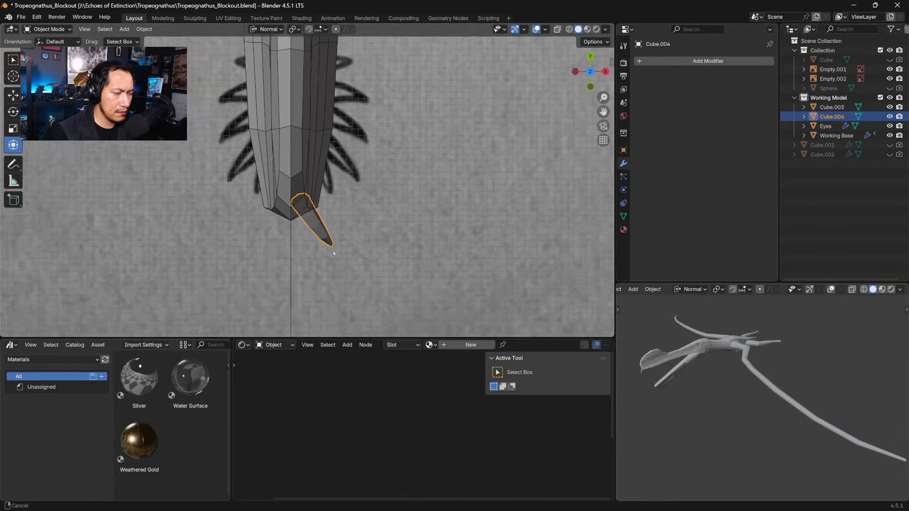
scroll(354, 287, down, 4)
click(355, 197)
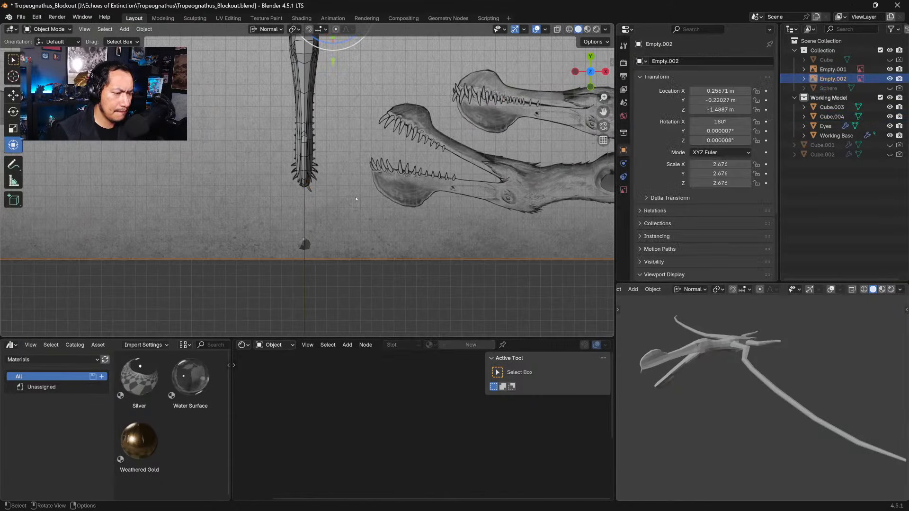
scroll(359, 165, down, 1)
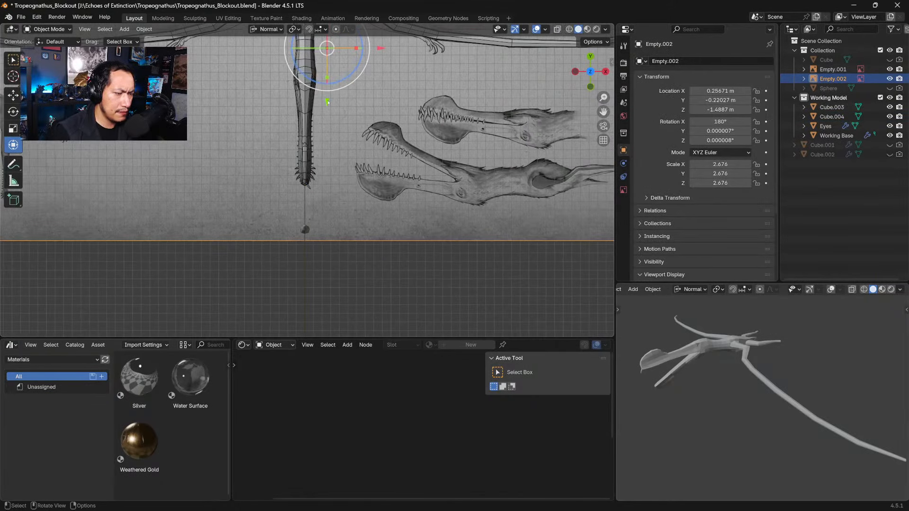
key(g)
key(y)
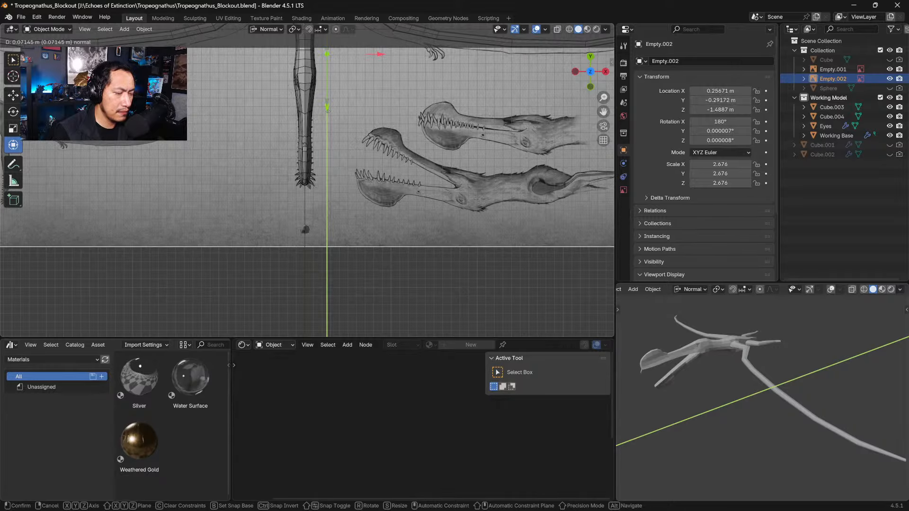
click(328, 110)
Step: Shift the top-view reference image about -0.012 m along its local Y and resize it to a scale of about 2.674
scroll(334, 108, up, 4)
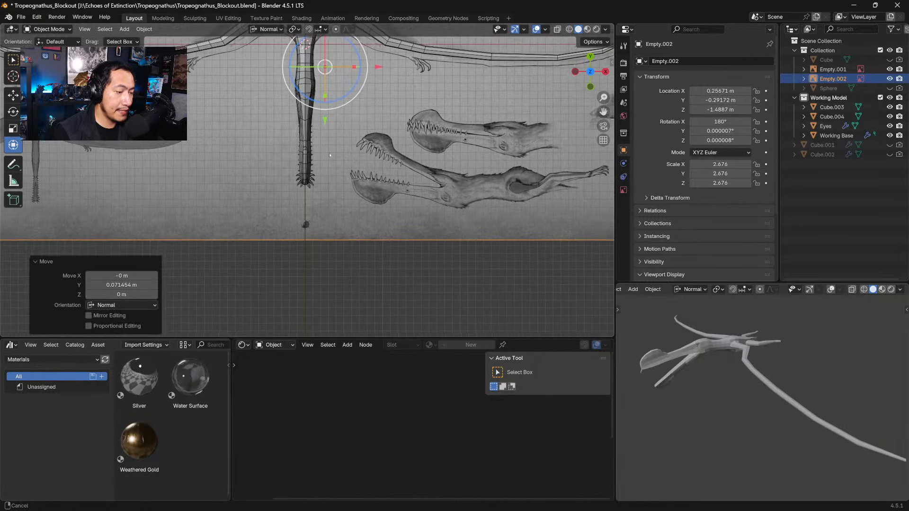
alt+middle_drag(337, 110, 426, 303)
key(KP_7)
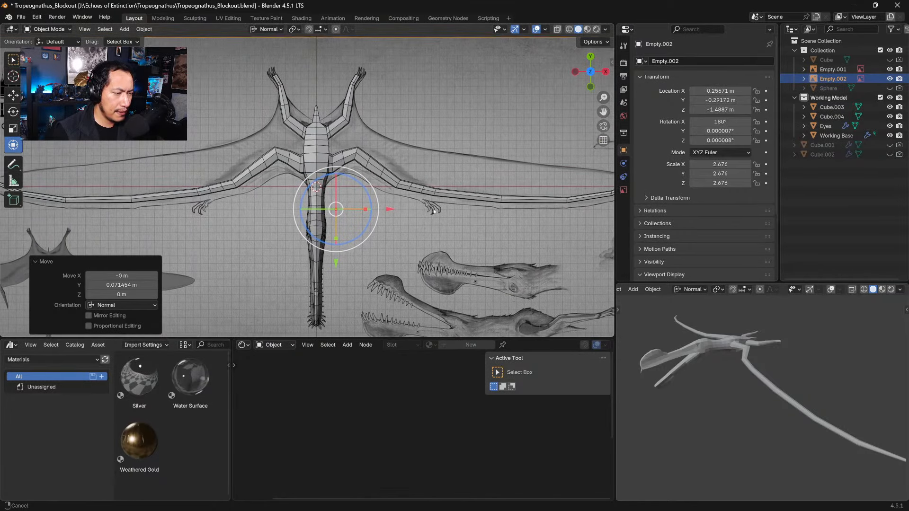
drag(335, 256, 336, 257)
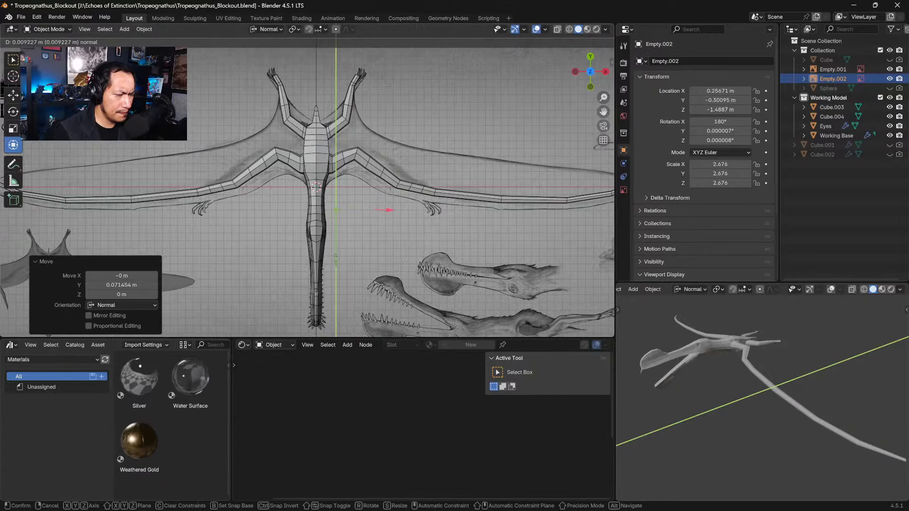
drag(336, 256, 336, 254)
key(s)
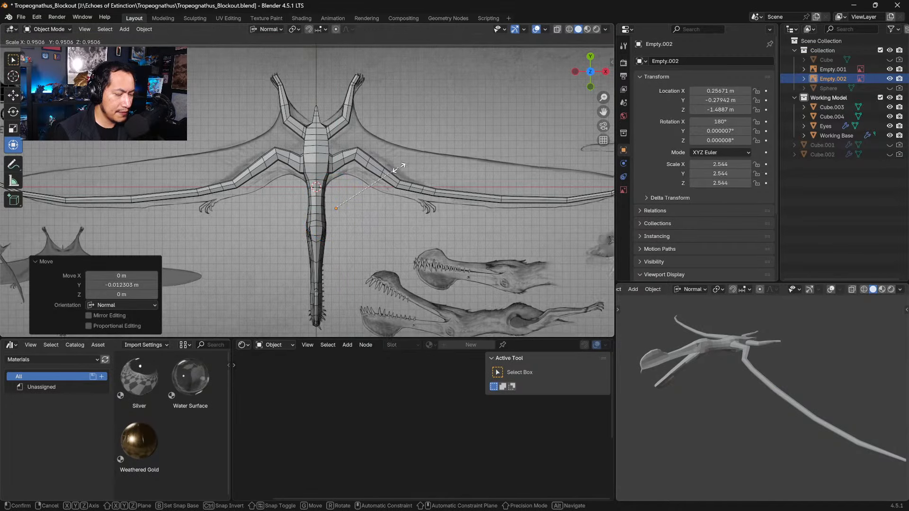
mouse_move(392, 153)
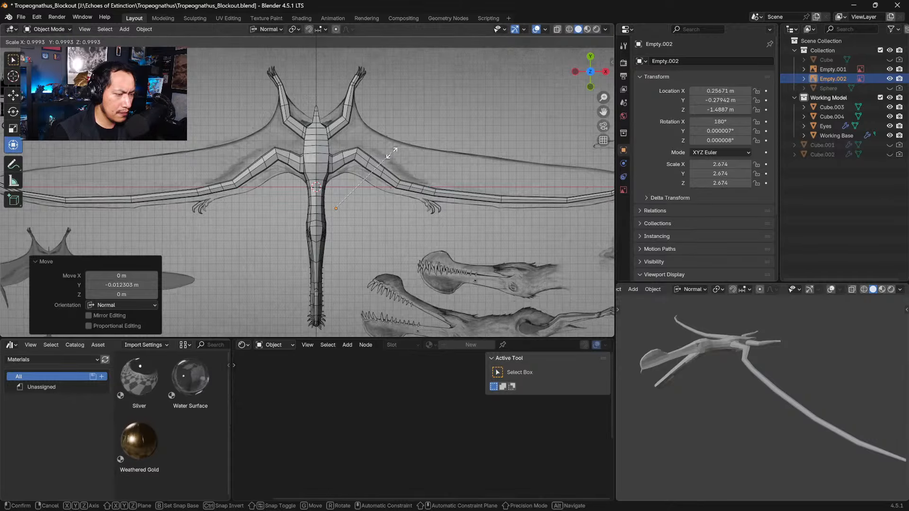
click(392, 152)
Step: Slide the top-view reference image about -0.028 m along its local Y and enlarge it by a factor of 1.024
drag(336, 257, 336, 253)
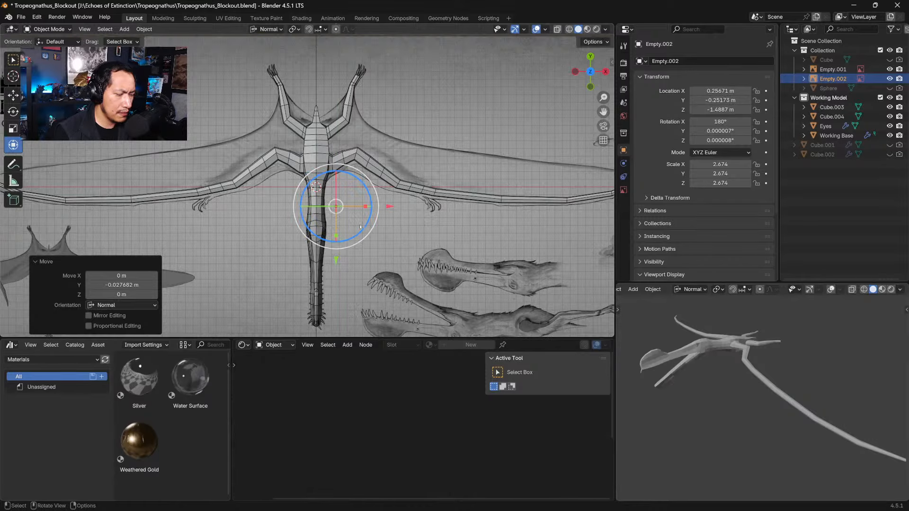
key(s)
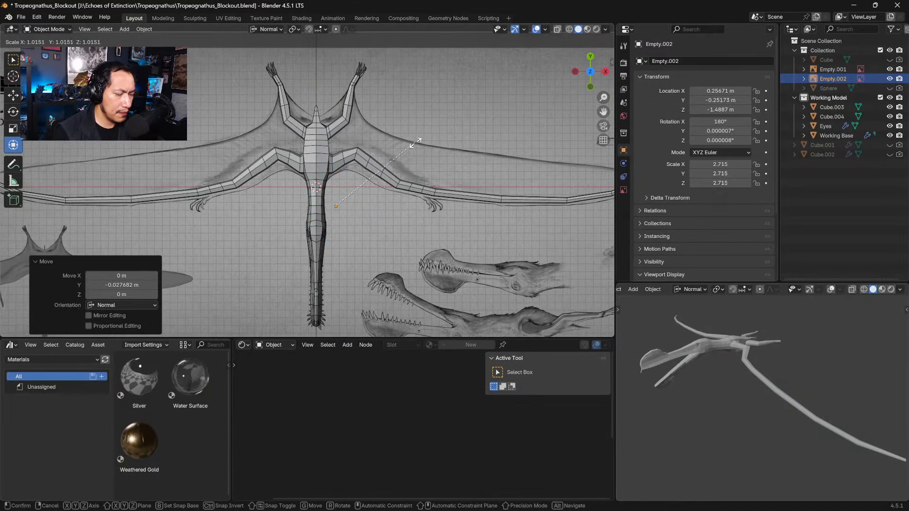
click(416, 141)
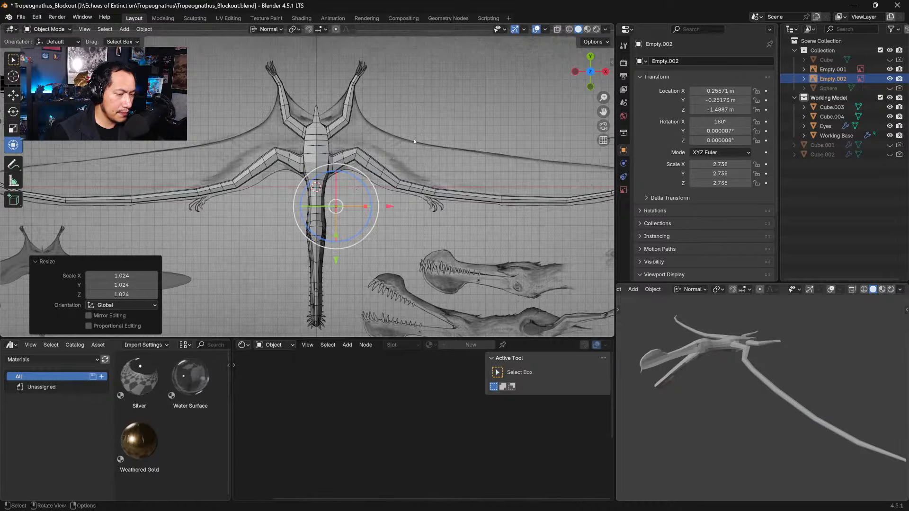
Step: Nudge the top-view reference image along its local Y axis to a Y location of about -0.255 m
drag(336, 261, 336, 260)
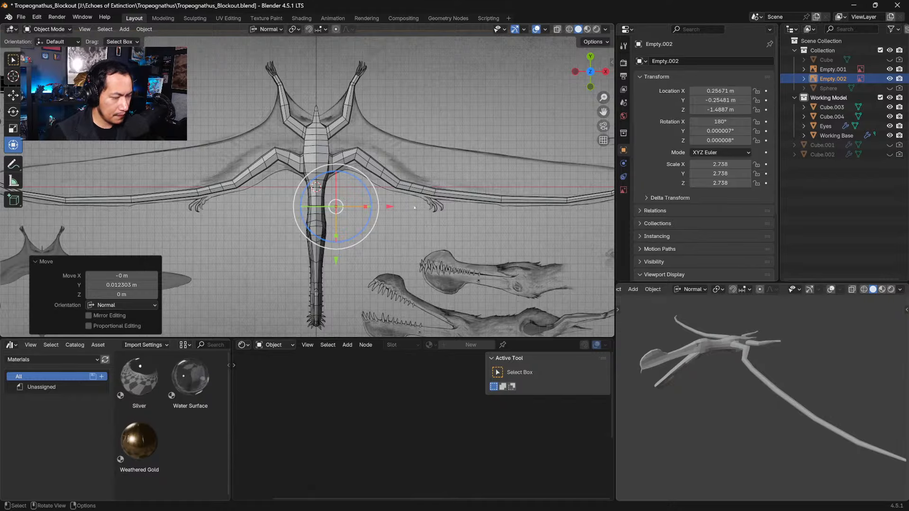
click(326, 270)
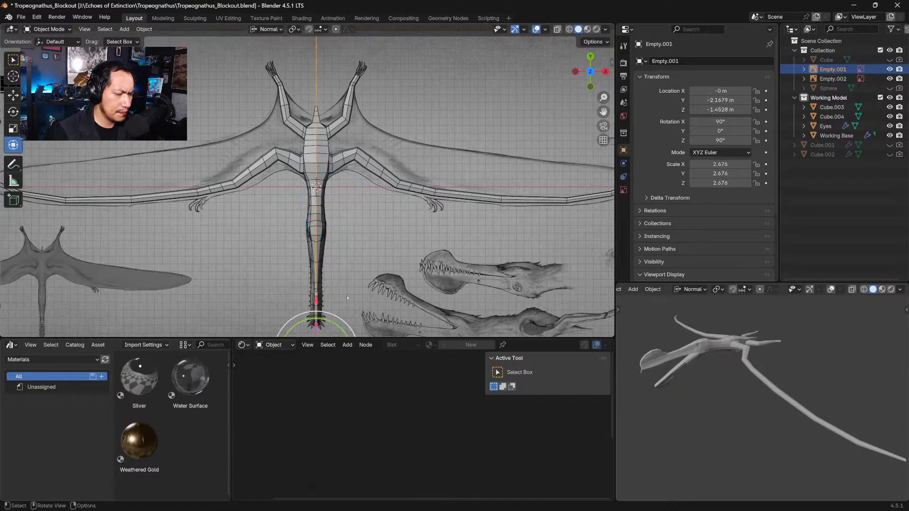
Step: Edit the front tooth's mesh, rotate it in top view and move it about 0.004 m in X and 0.006 m in Y onto its drawing
shift+middle_drag(349, 298, 403, 88)
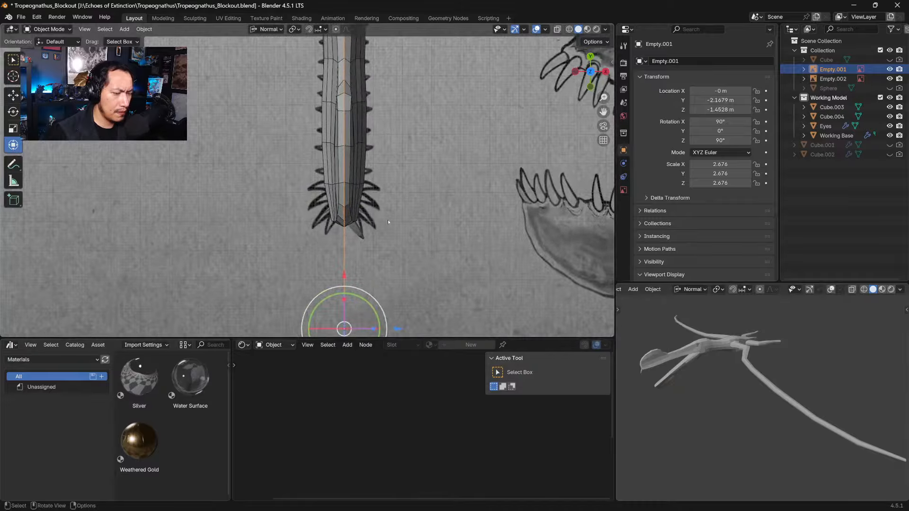
click(358, 229)
ctrl+middle_drag(359, 231, 410, 229)
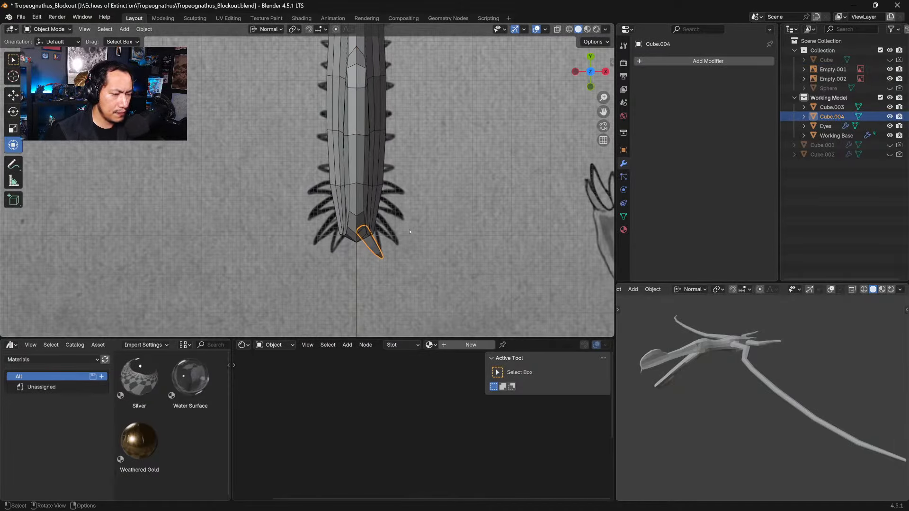
key(w)
key(Tab)
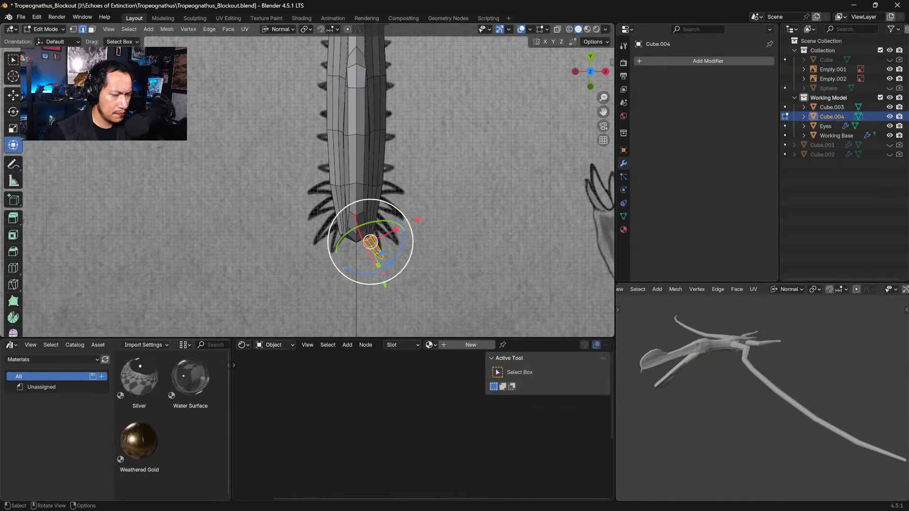
key(r)
click(419, 222)
key(g)
click(421, 221)
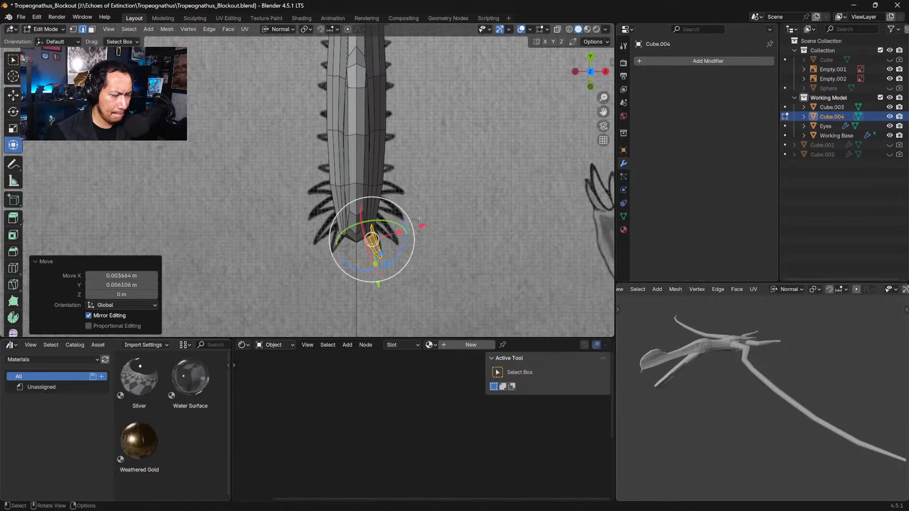
Step: Fine-tune the front tooth's top-view rotation and shift it about -0.0012 m and 0.0006 m along X
key(r)
click(421, 215)
key(g)
click(419, 213)
key(r)
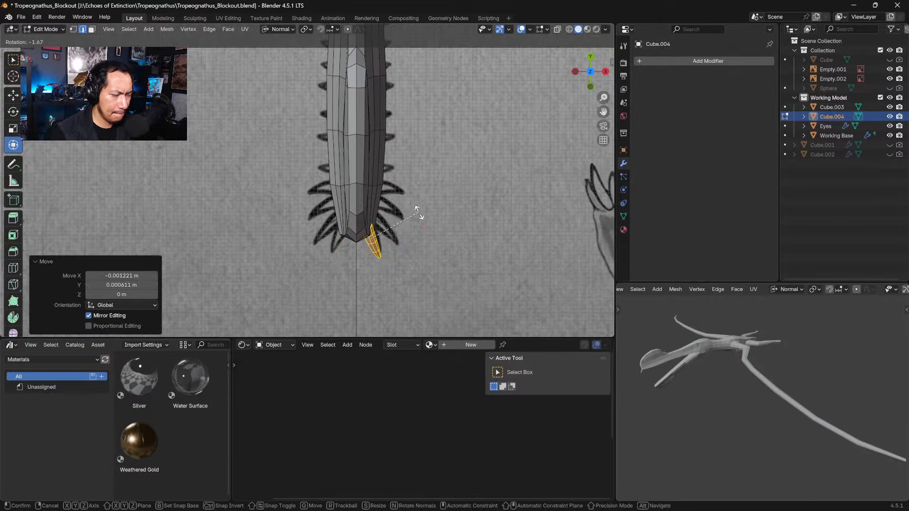
click(416, 210)
key(g)
click(416, 207)
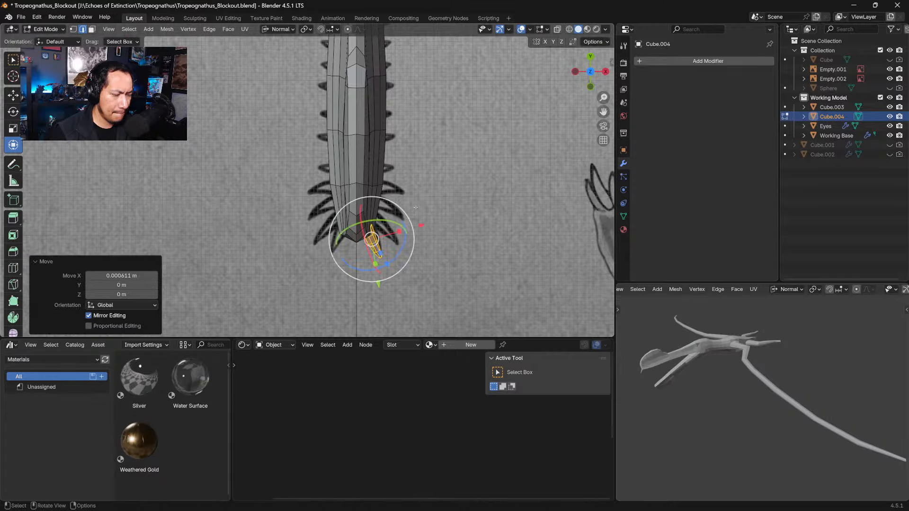
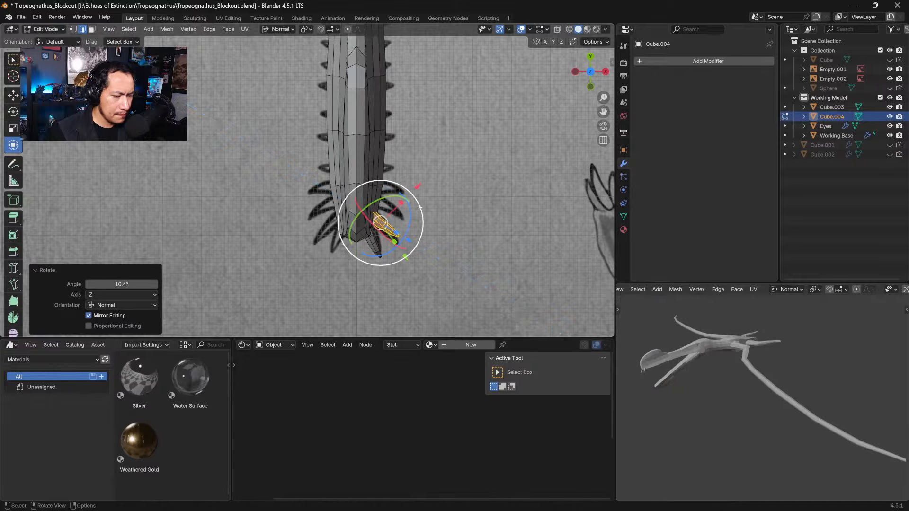
Step: Rotate the second tooth about 8.3° in top view and move it about 0.004 m in X and -0.004 m in Y
click(422, 215)
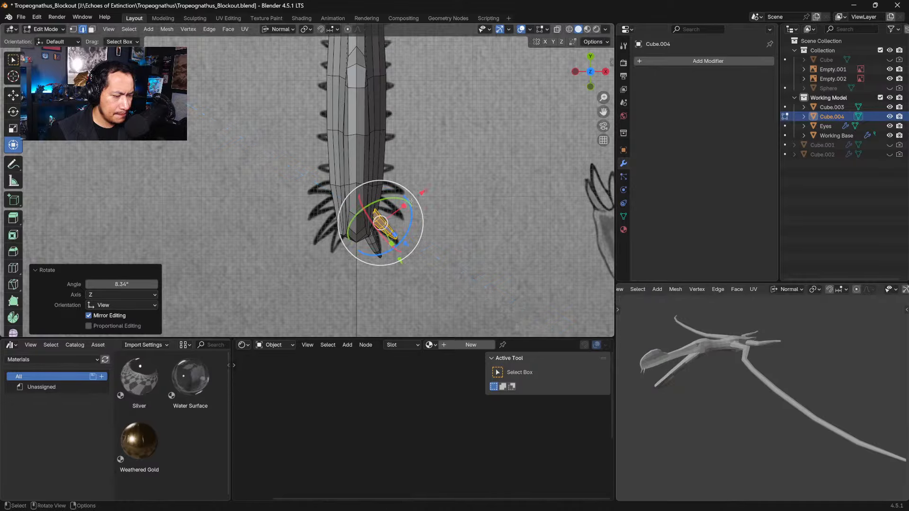
key(g)
click(405, 206)
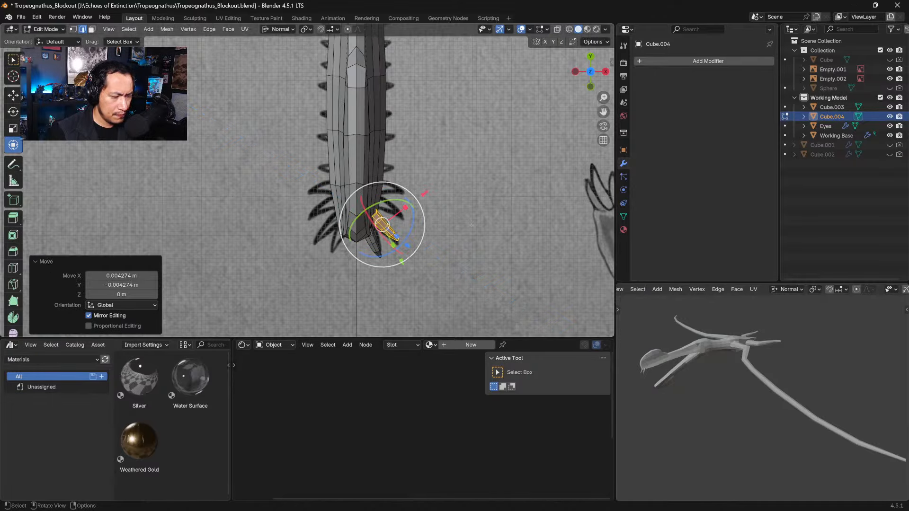
Step: In side view, rotate the second tooth about -8.5° and move it about 0.0018 m in Y and -0.0018 m in Z
middle_drag(464, 226, 407, 174)
key(KP_3)
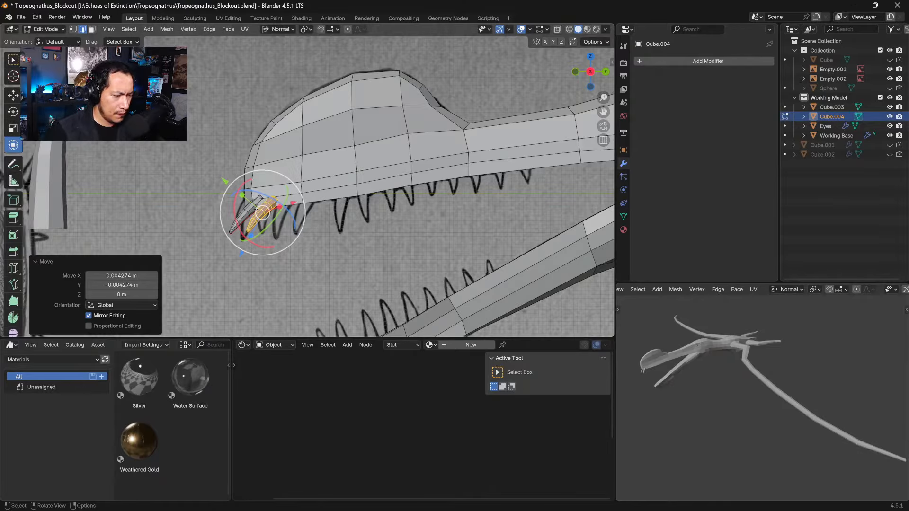
key(r)
click(306, 187)
key(g)
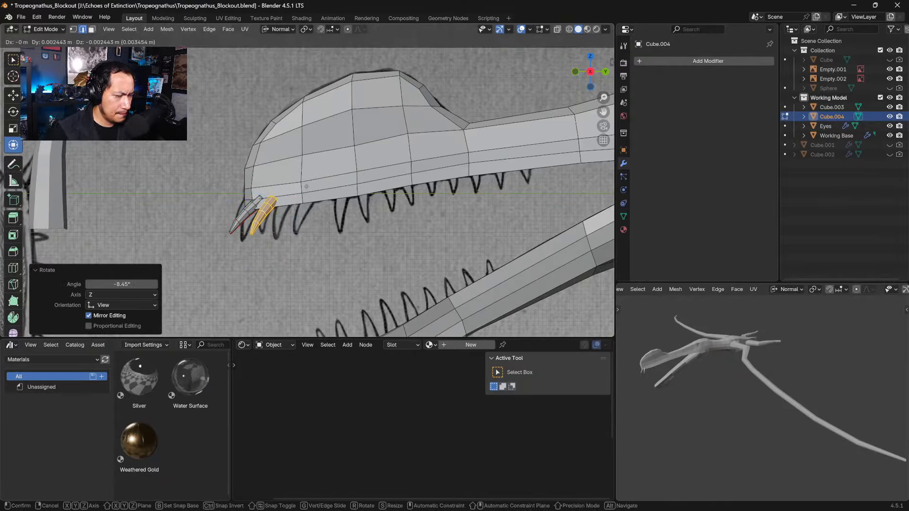
click(306, 187)
Step: Reposition the second tooth in top view by about 0.004 m in X and 0.003 m in Y
middle_drag(329, 206, 335, 227)
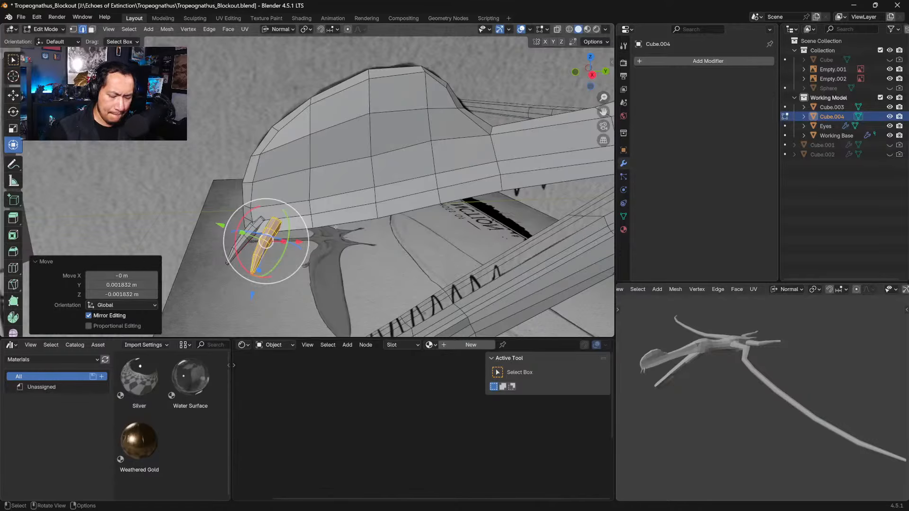
key(KP_7)
key(g)
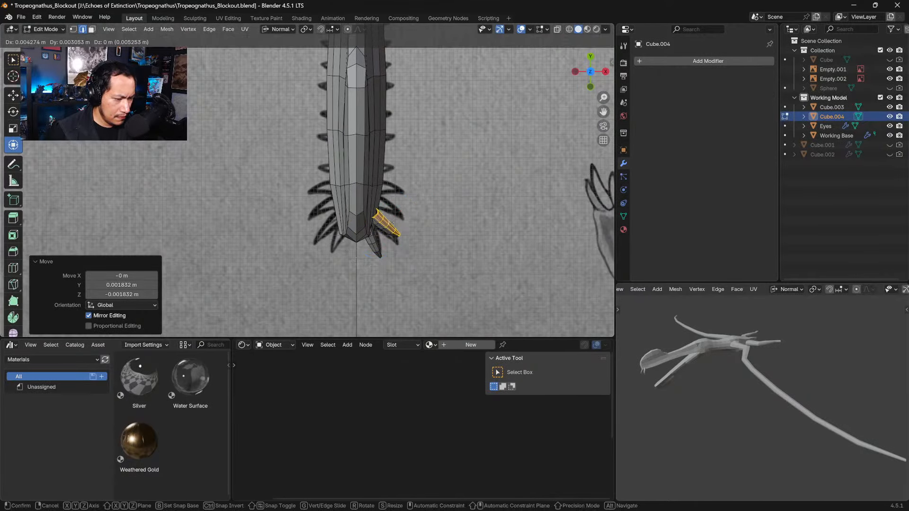
click(392, 223)
Step: Duplicate the second tooth to the third position and rotate it about -16.3° in the view and -15.6° around its own Z axis
key(r)
click(404, 210)
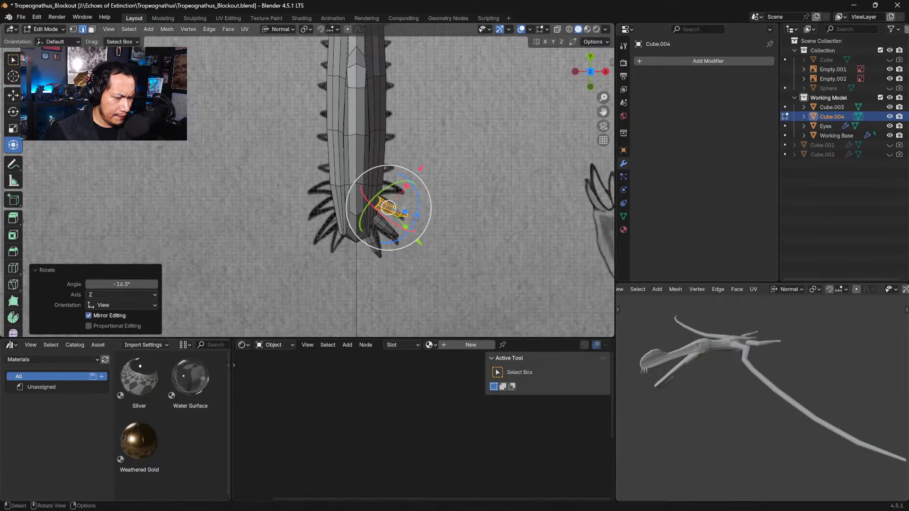
key(r)
key(z)
click(416, 191)
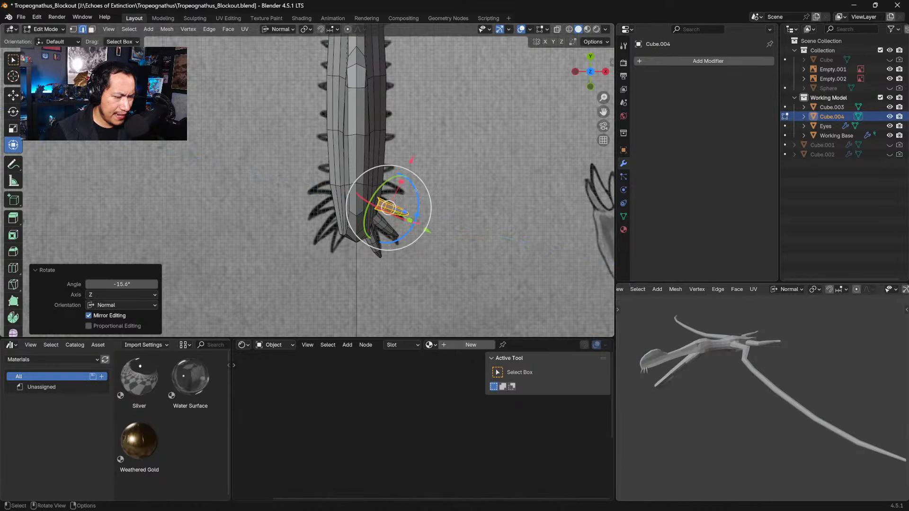
Step: Rotate the third tooth about -9.2° around its own Y axis and move it about -0.007 m in X and 0.005 m in Y
key(r)
key(z)
click(388, 183)
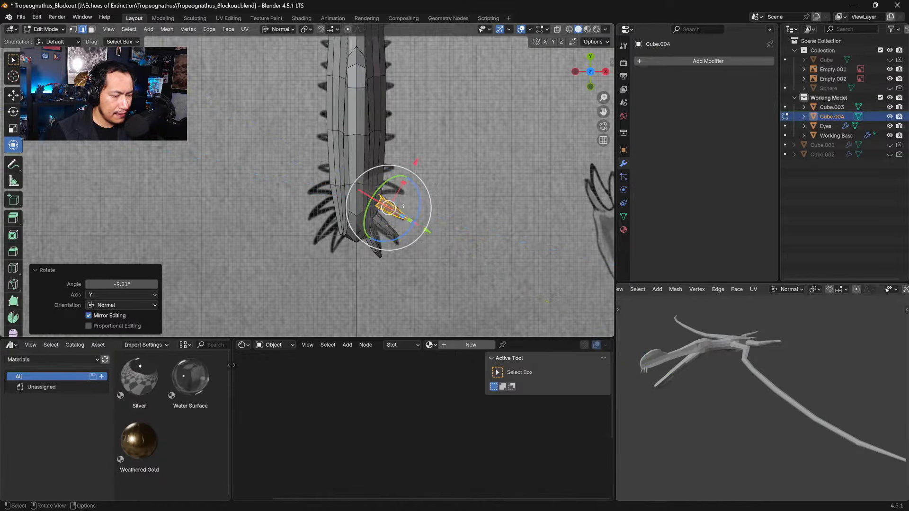
key(g)
click(384, 201)
Step: In side view, rotate the third tooth slightly and move it about 0.001 m in Y and 0.003 m in Z
key(KP_3)
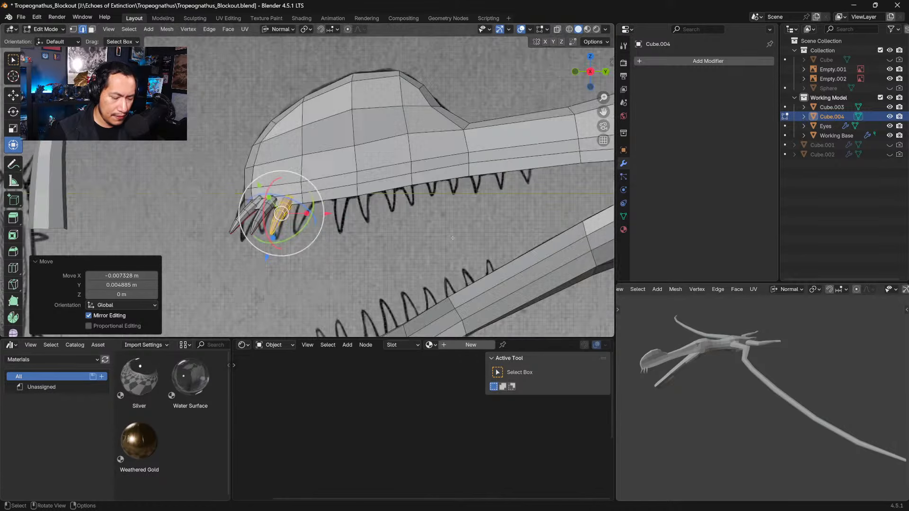
key(r)
key(Escape)
key(r)
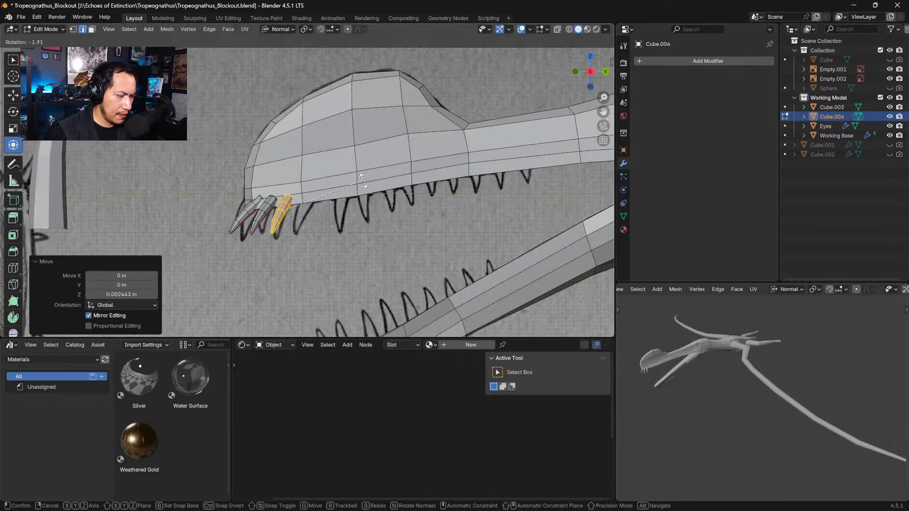
click(362, 178)
key(g)
click(361, 179)
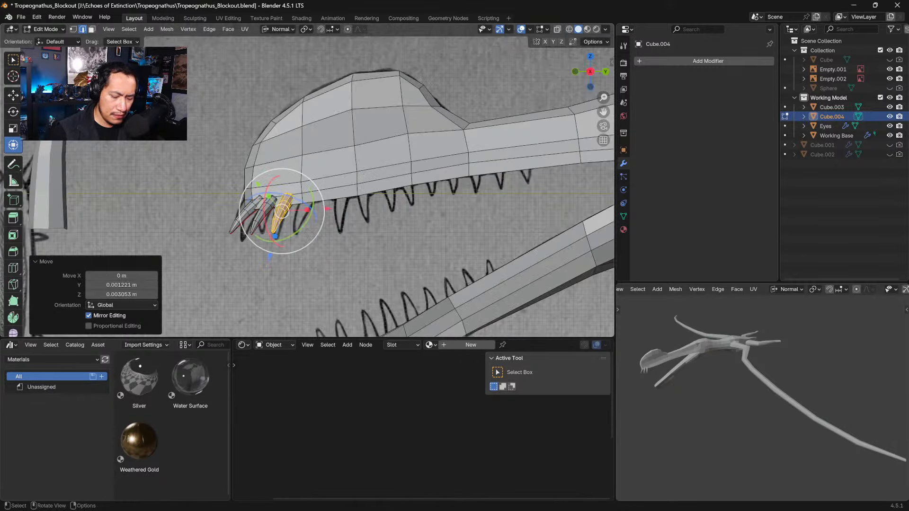
Step: Duplicate the third tooth to the fourth position, rotate it about -16.1° in top view and adjust it by about 0.003 m X and 0.005 m Y
key(KP_7)
key(g)
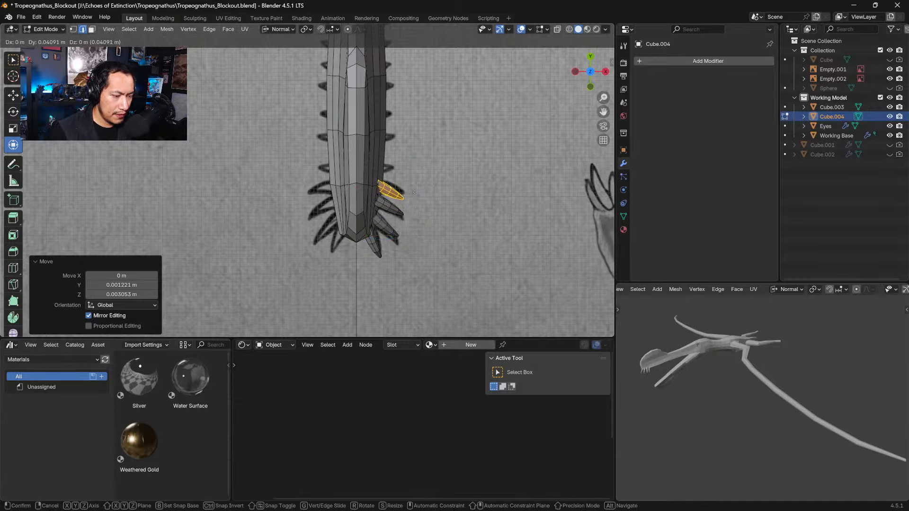
click(415, 190)
key(r)
click(423, 177)
key(g)
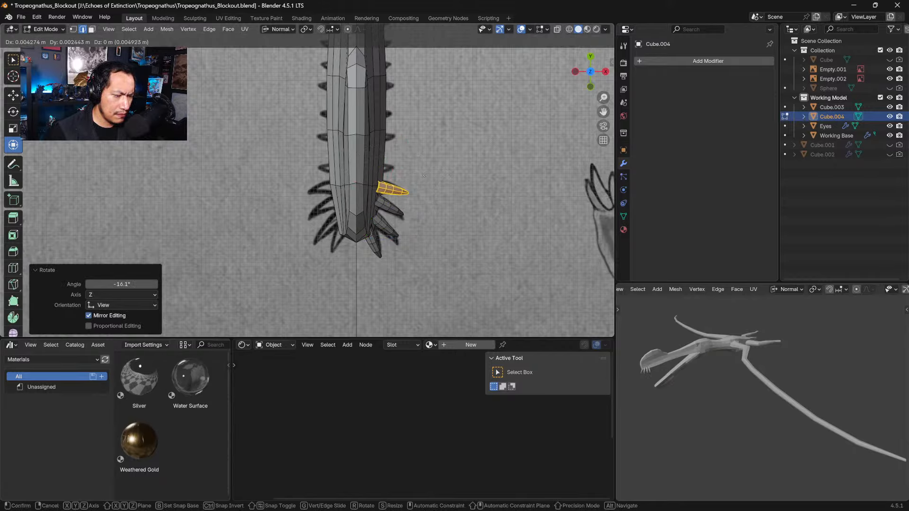
click(425, 175)
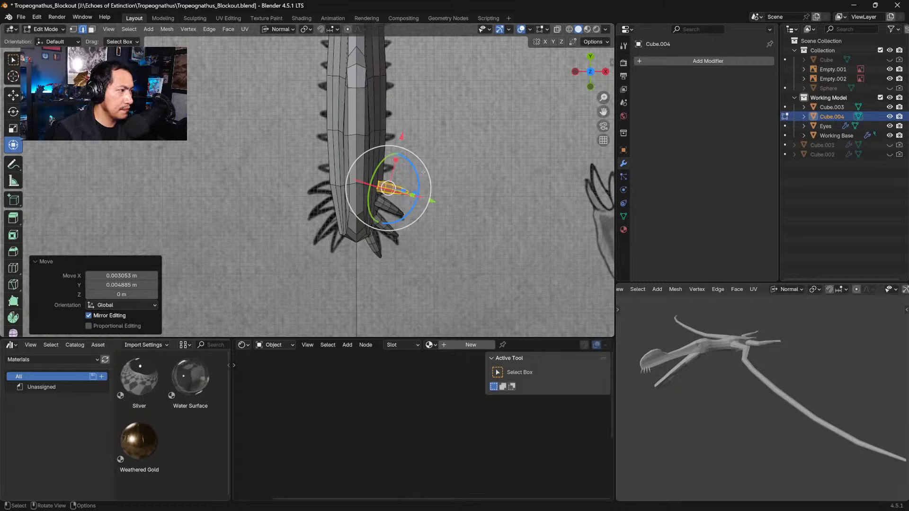
Step: Shift the fourth tooth about -0.0015 m along its own X axis
key(g)
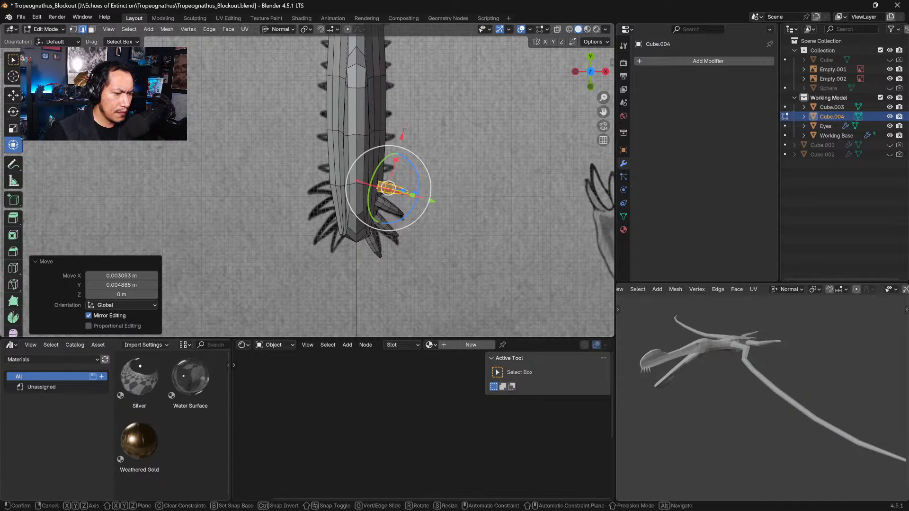
key(x)
click(403, 132)
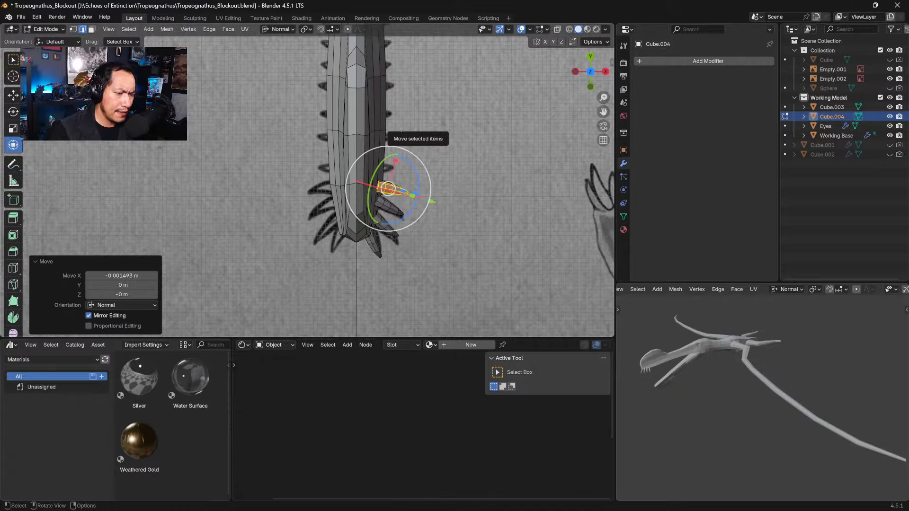
Step: Duplicate the fourth tooth about 0.016 m in X and 0.046 m in Y to the fifth position and scale it down
drag(388, 187, 399, 168)
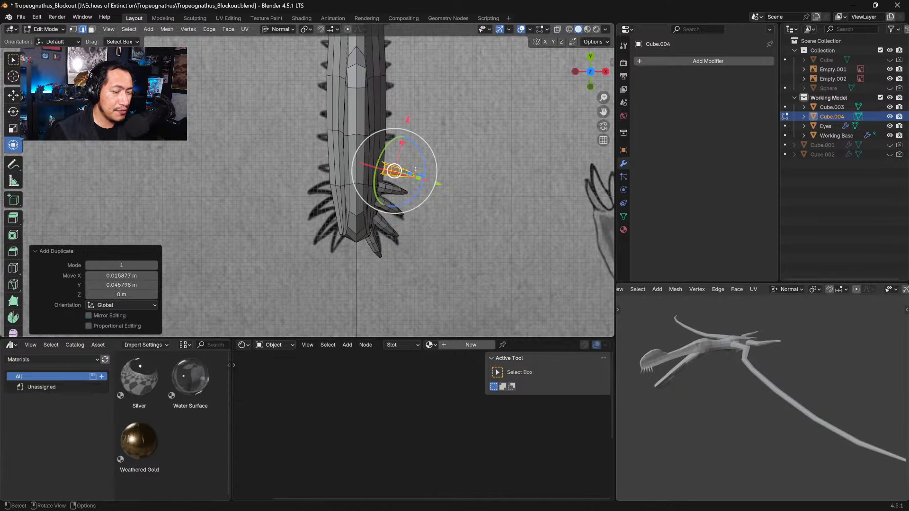
key(s)
click(429, 169)
key(g)
click(427, 168)
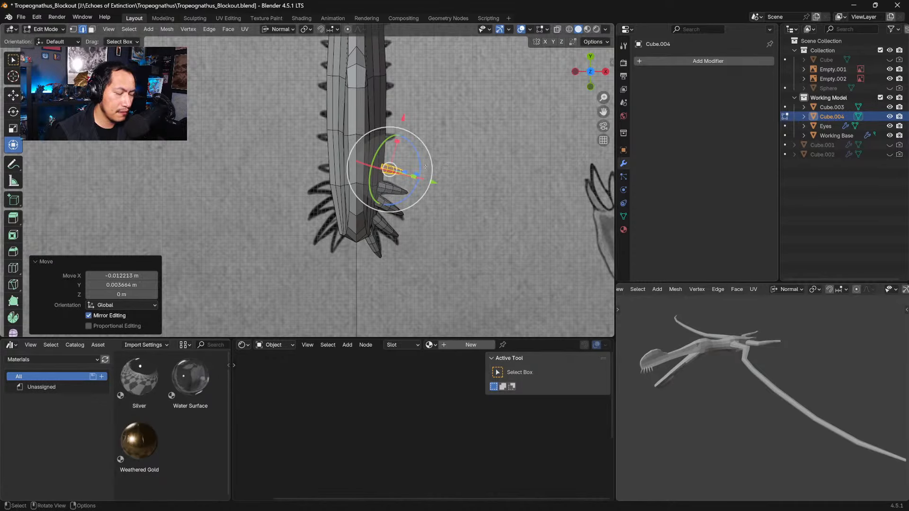
key(r)
click(439, 175)
key(ctrl+z)
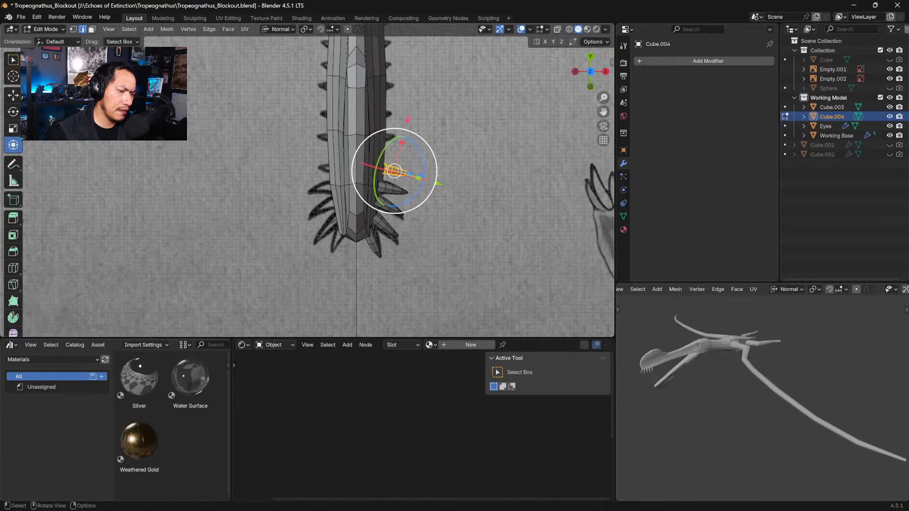
Step: Move the fifth tooth about -0.010 m in X and 0.004 m in Y, plus about -0.002 m in X and -0.004 m in Y
key(s)
key(Escape)
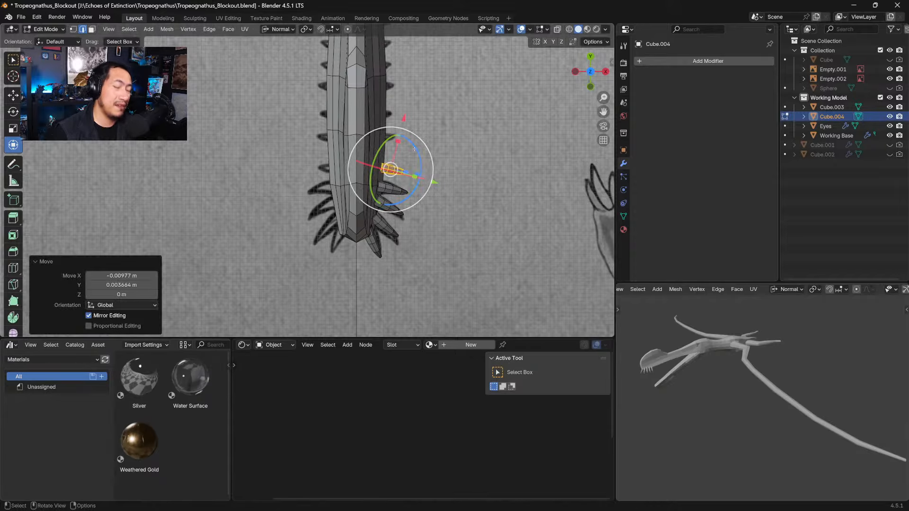
key(g)
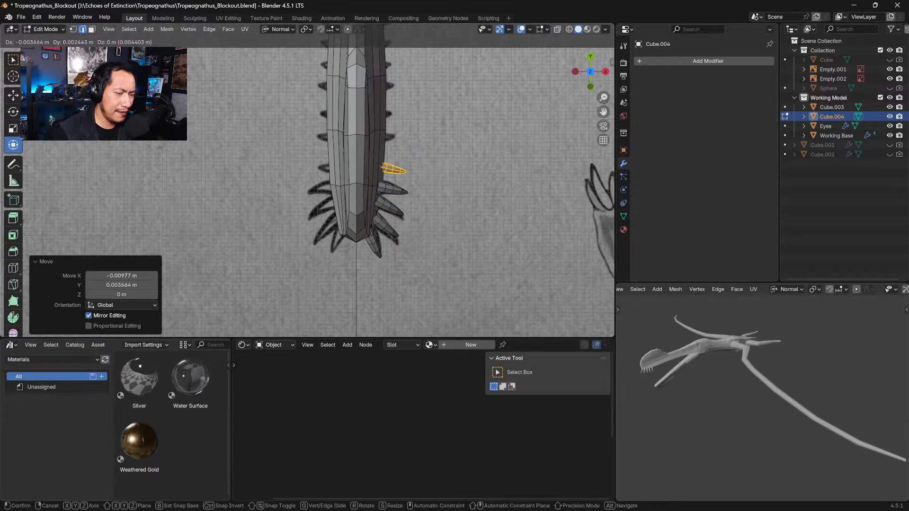
click(397, 164)
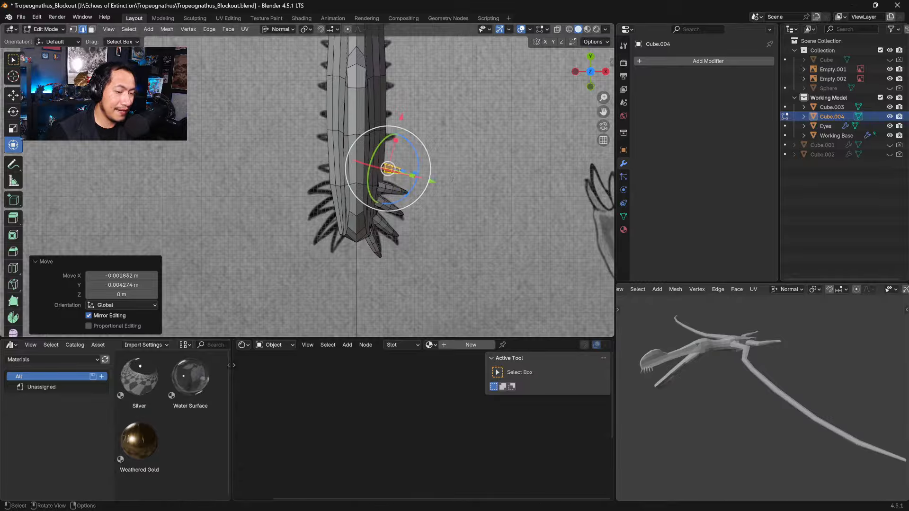
Step: Slide the fifth tooth about 0.008 m along its own Y axis and move it about -0.010 m in X and 0.002 m in Y in top view
middle_drag(452, 179, 431, 142)
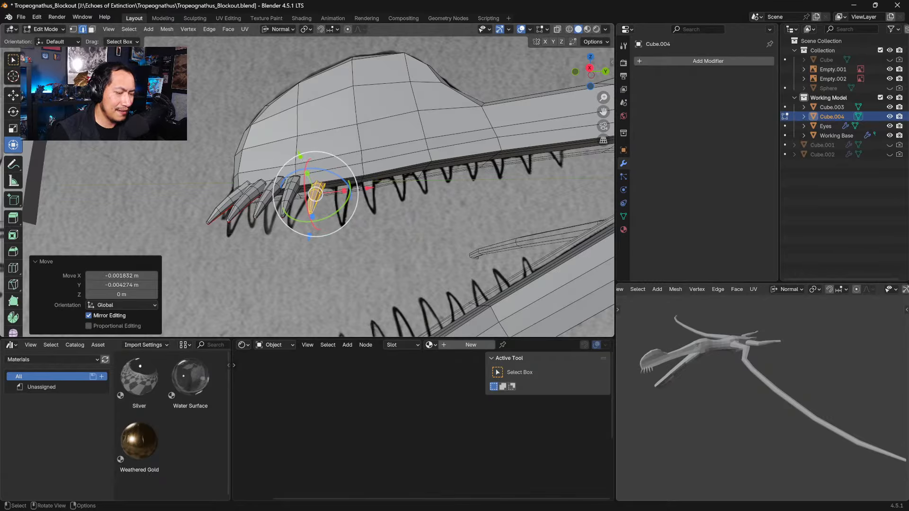
drag(300, 155, 297, 148)
middle_drag(357, 197, 335, 238)
key(KP_7)
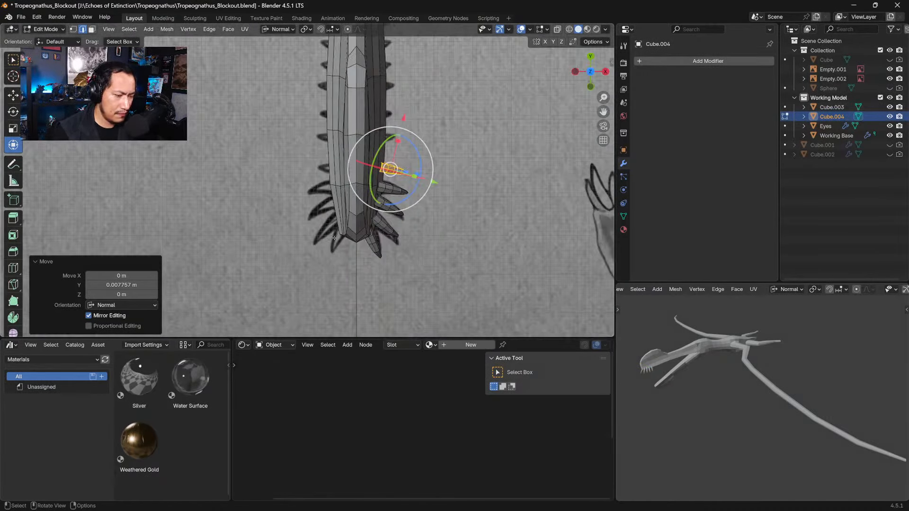
key(g)
click(403, 162)
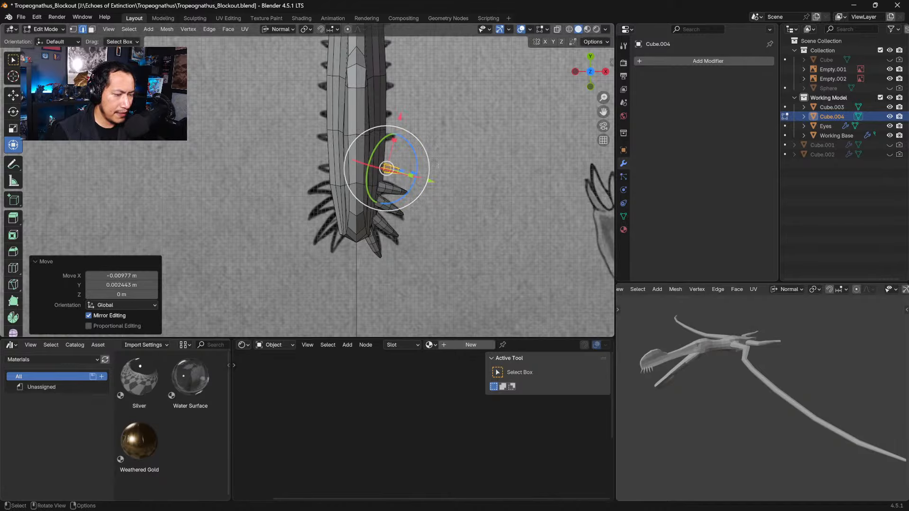
Step: Rotate the fifth tooth -5.75° in top view and duplicate it about -0.007 m in X and 0.084 m in Y to the sixth position
key(r)
click(424, 164)
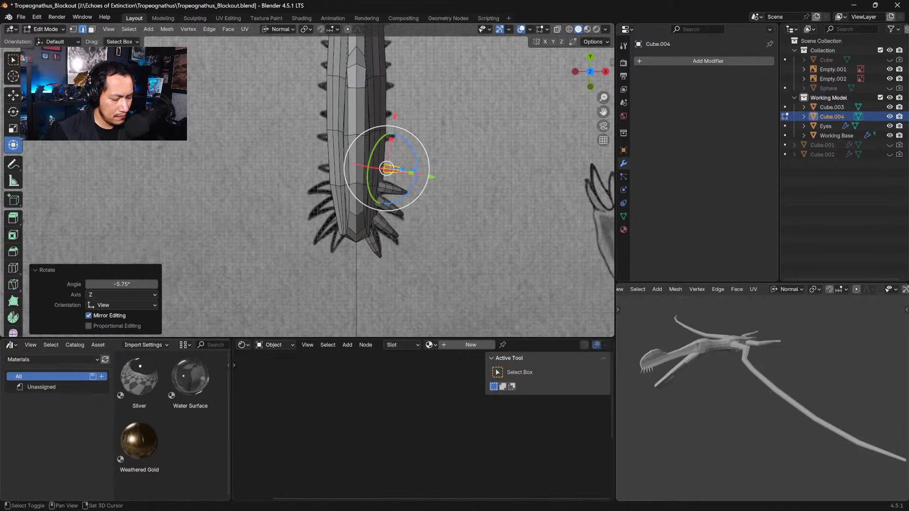
key(g)
click(442, 148)
key(g)
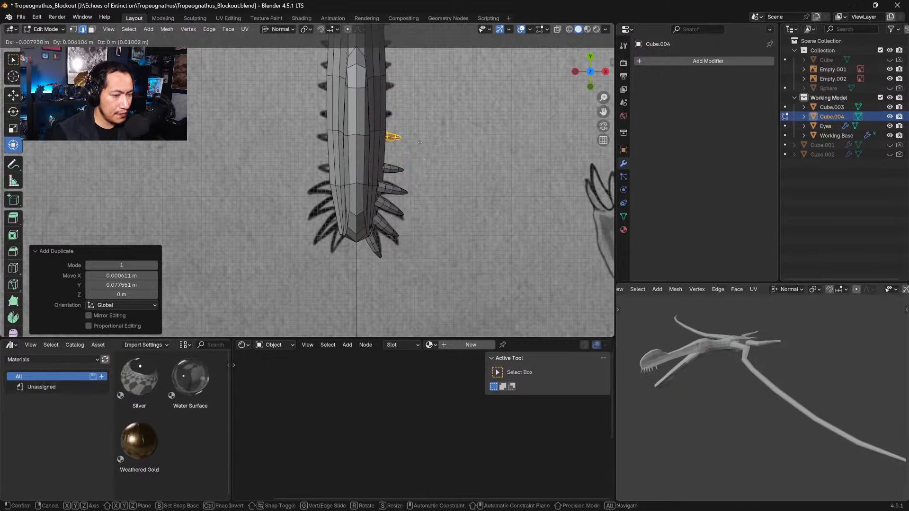
click(439, 147)
Step: Slide the sixth tooth about 0.024 m along its own Y axis and move it about -0.007 m in X in top view
middle_drag(439, 146, 341, 45)
key(g)
key(y)
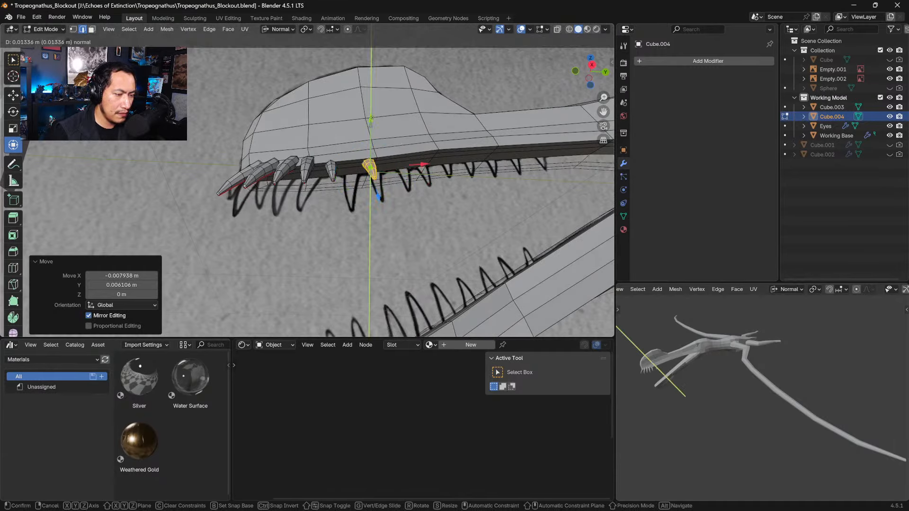
click(372, 114)
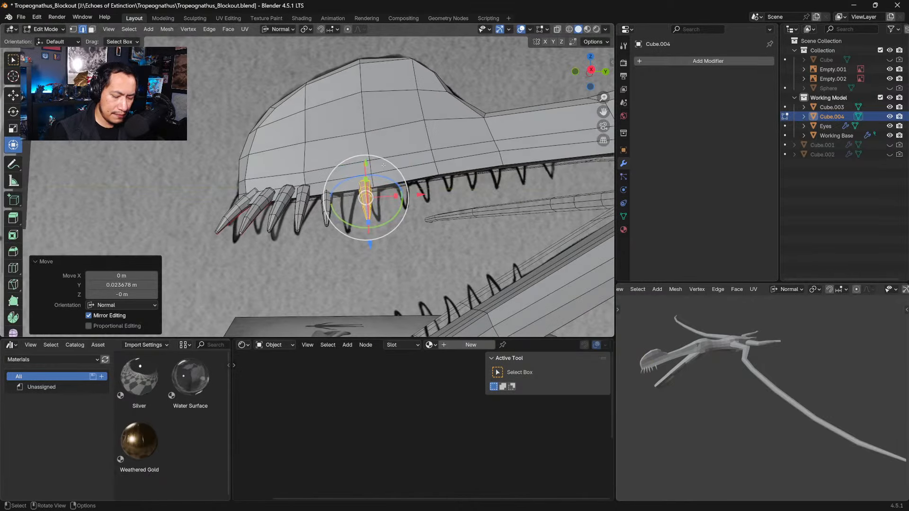
key(KP_7)
shift+middle_drag(393, 138, 387, 189)
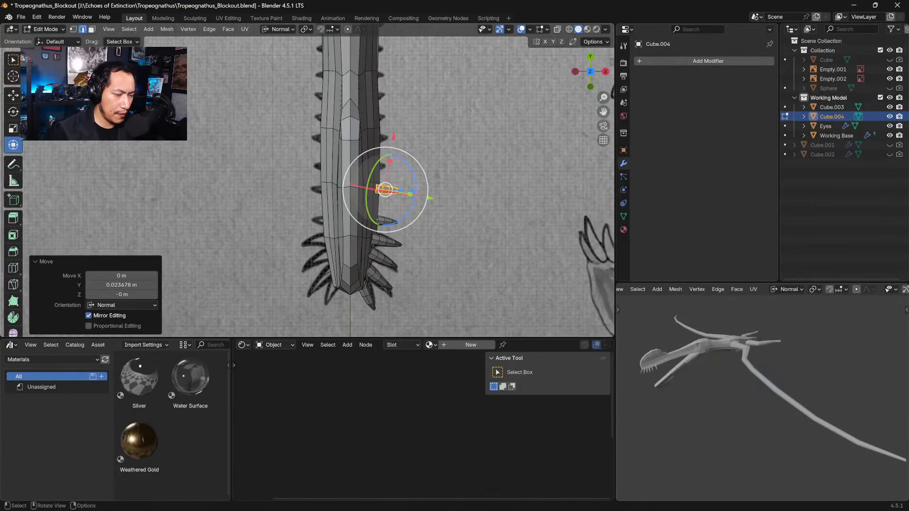
drag(385, 190, 383, 189)
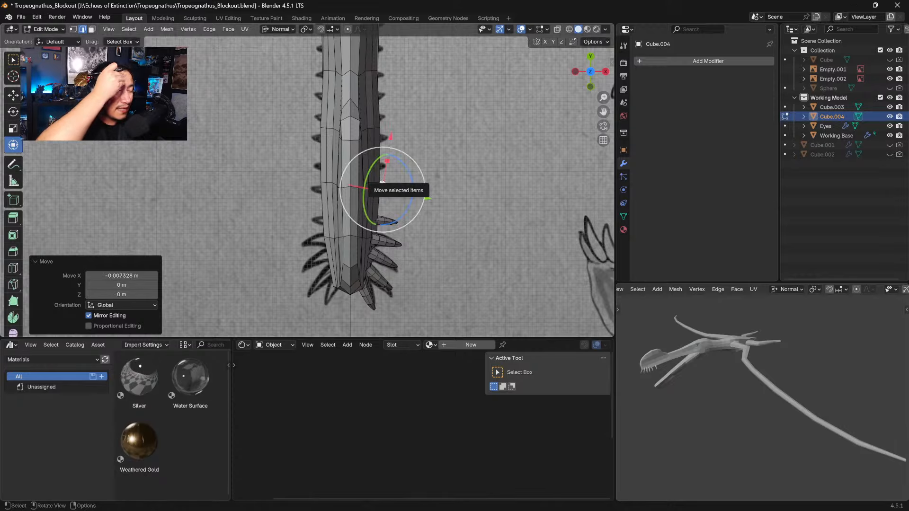
Step: Duplicate the sixth tooth about -0.007 m in X and 0.059 m in Y to the seventh position and rotate it -7.24°
shift+middle_drag(382, 188, 376, 199)
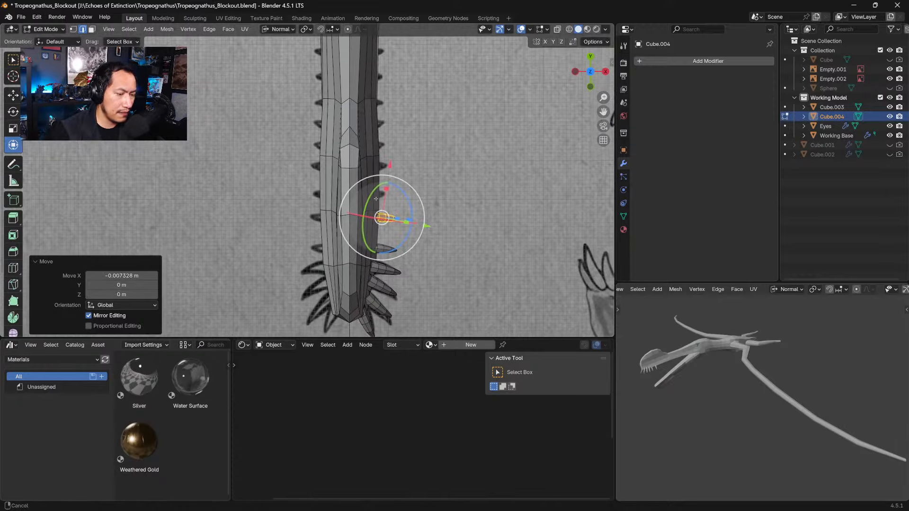
key(g)
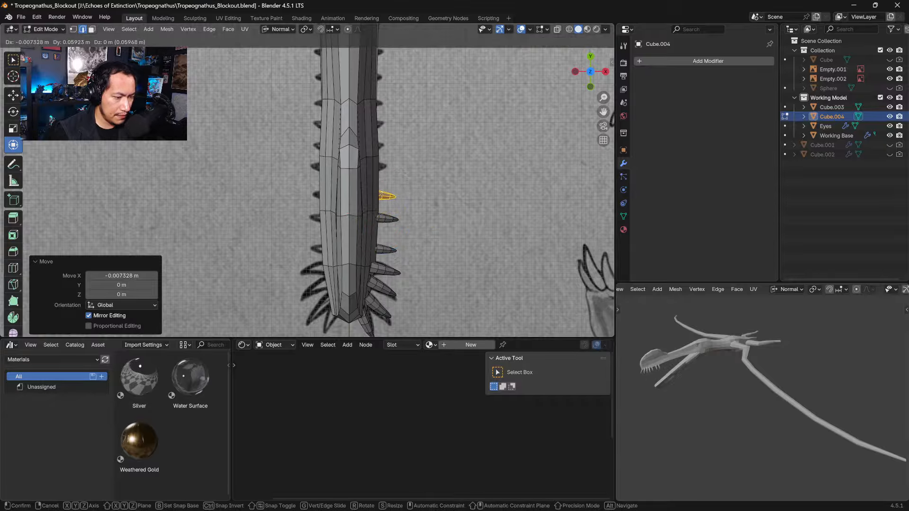
click(378, 195)
drag(416, 175, 417, 179)
Step: In side view, move the seventh tooth about -0.016 m in Y and 0.013 m in Z
key(KP_3)
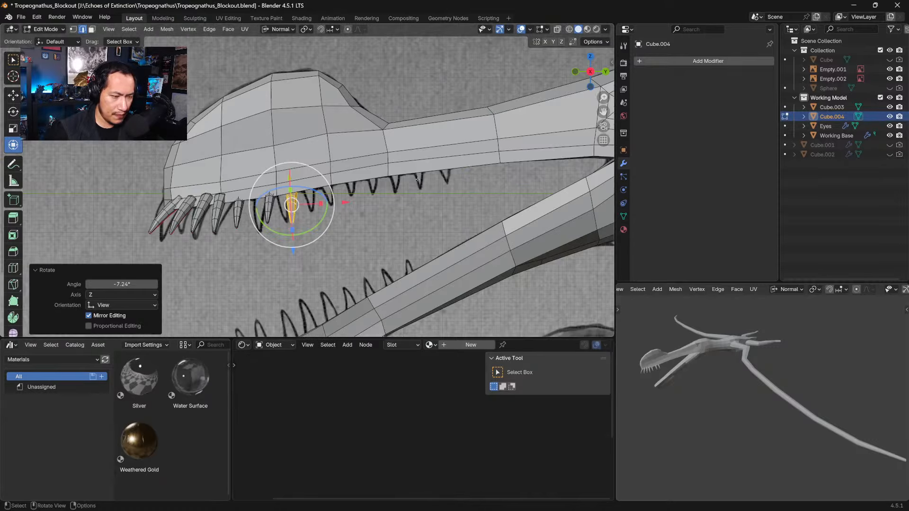
key(g)
click(305, 181)
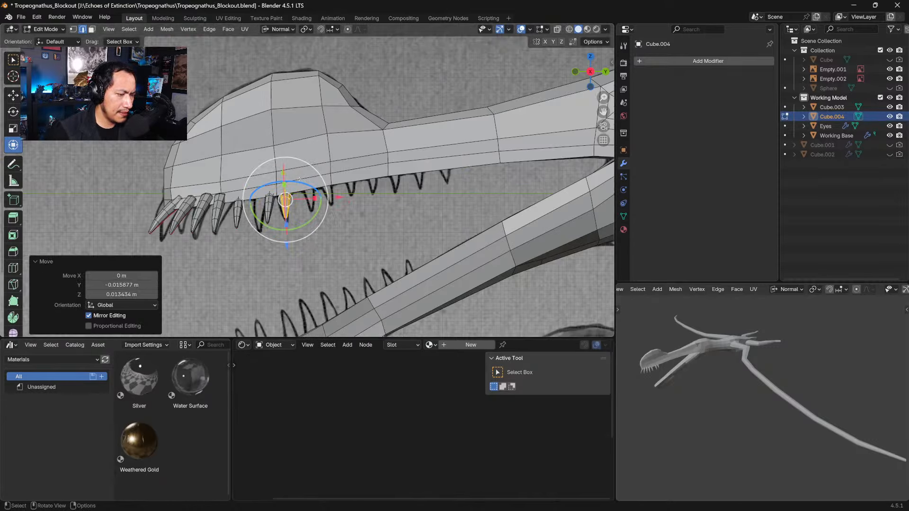
Step: Select the whole sixth tooth and move it about -0.023 m in Y and -0.004 m in Z onto its side-view drawing
click(266, 211)
click(269, 200)
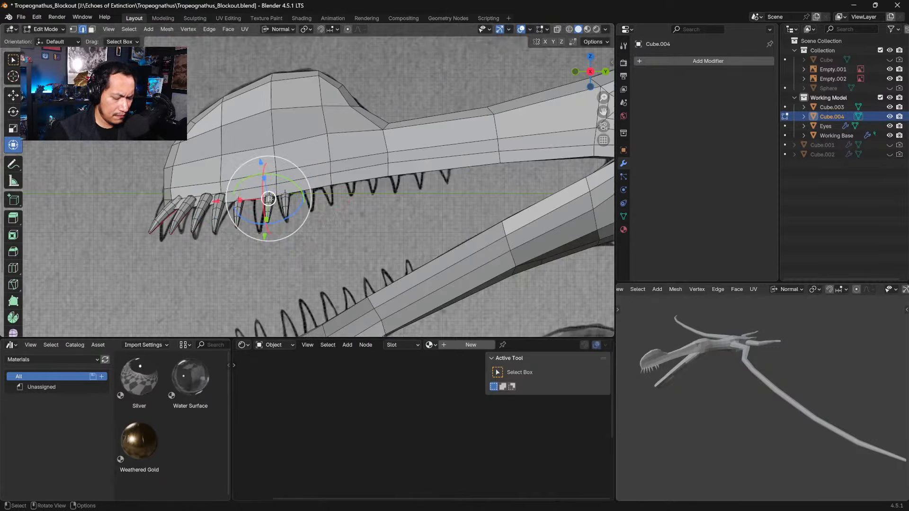
key(l)
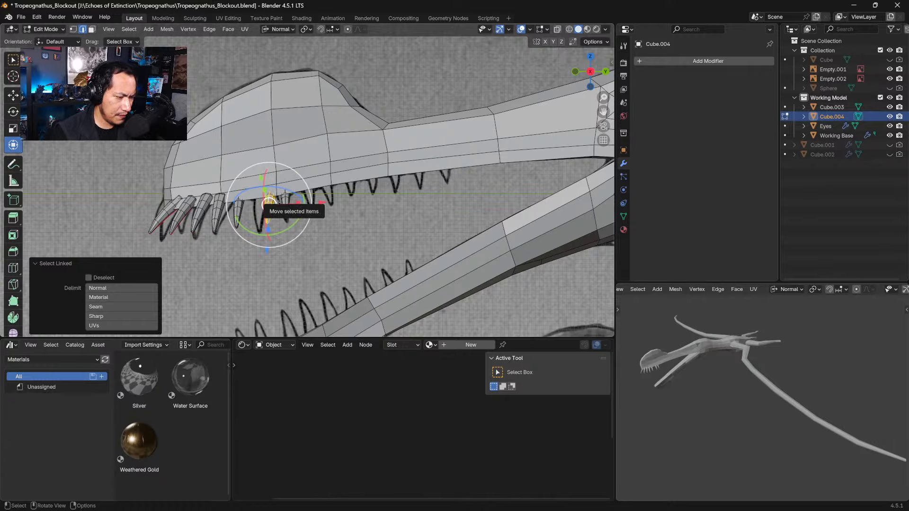
drag(269, 200, 269, 203)
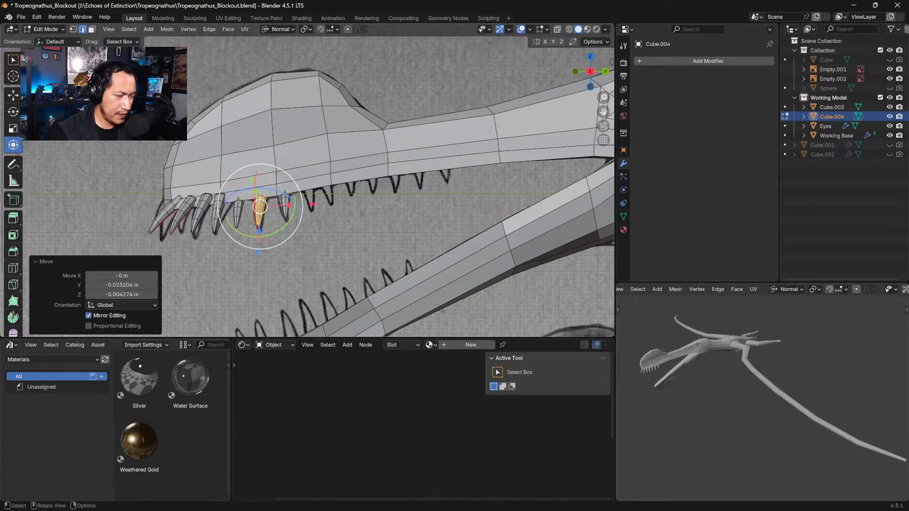
Step: Select the whole seventh tooth and move it about -0.009 m in Y
click(286, 202)
key(l)
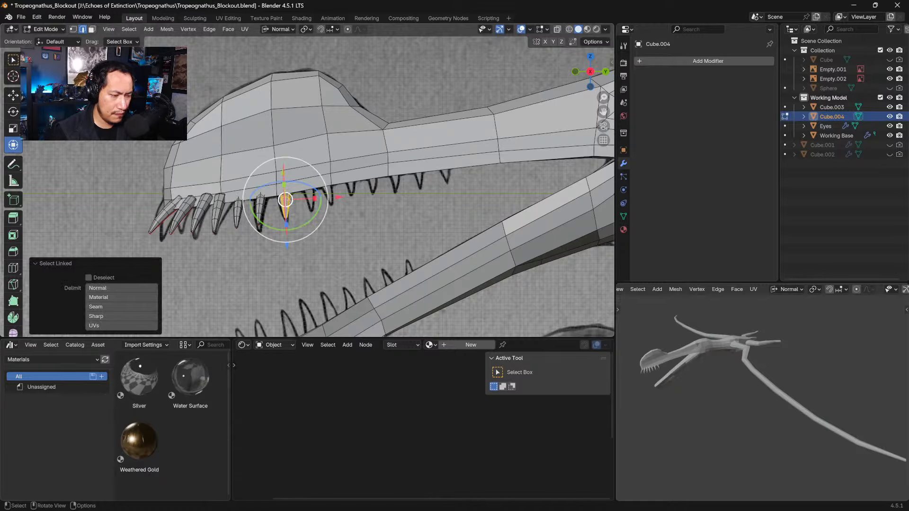
drag(286, 200, 282, 200)
Step: Duplicate the seventh tooth to the eighth position, rotate it -9.01° and nudge it about 0.004 m in Y and -0.002 m in Z
key(shift+d)
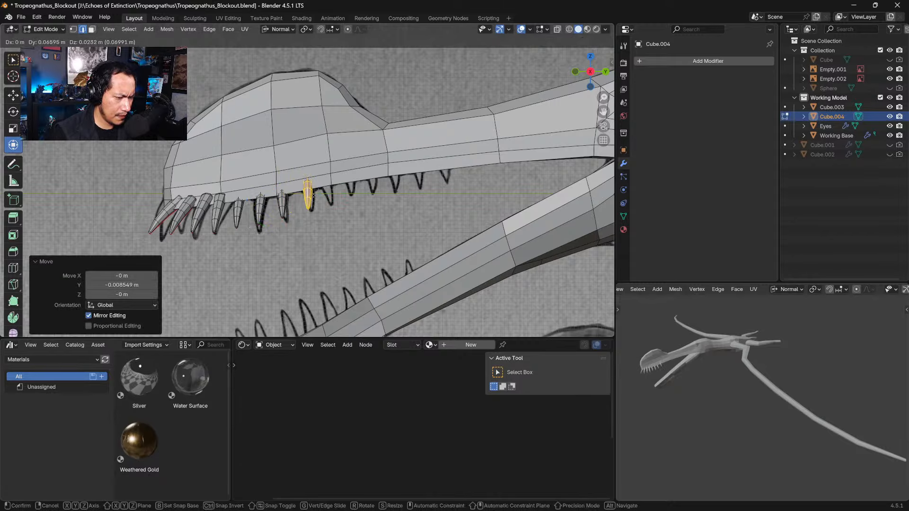
click(308, 193)
key(r)
click(354, 187)
key(g)
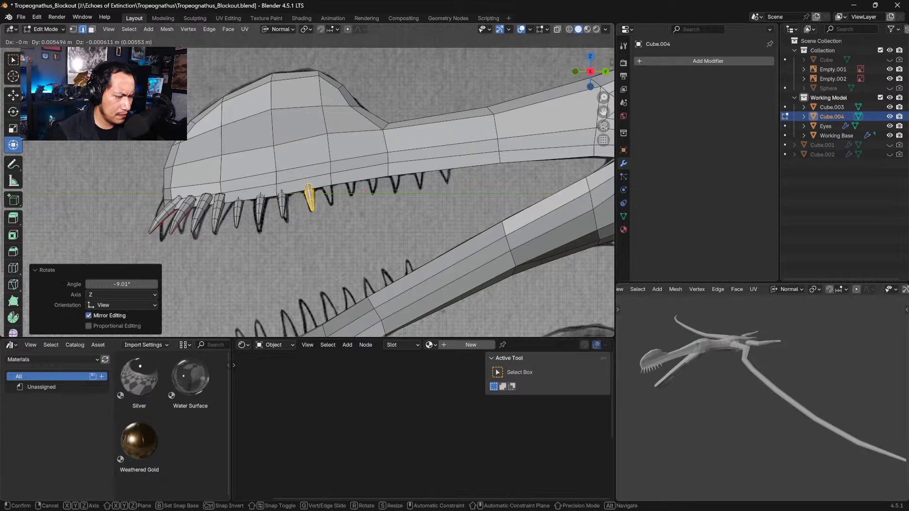
click(356, 188)
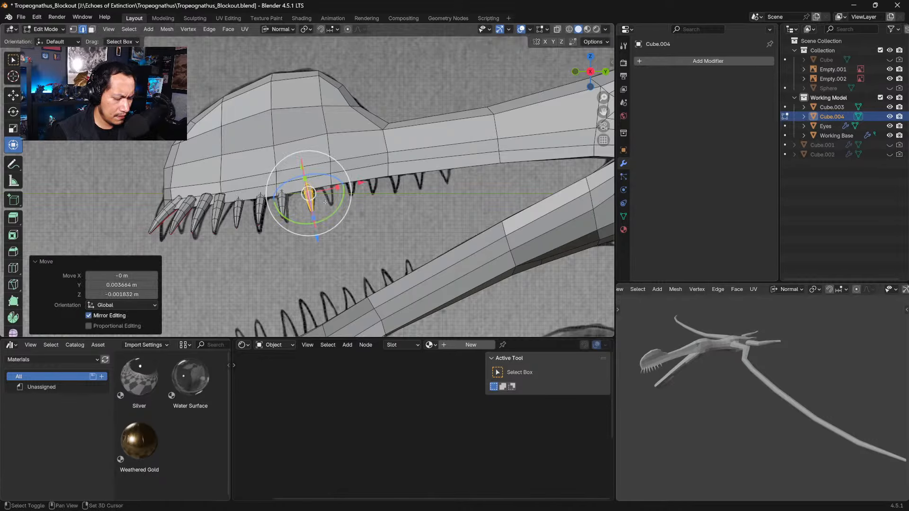
Step: Duplicate the eighth tooth about 0.046 m in Y and 0.013 m in Z to the ninth position and scale it by 0.833
key(shift+d)
click(343, 197)
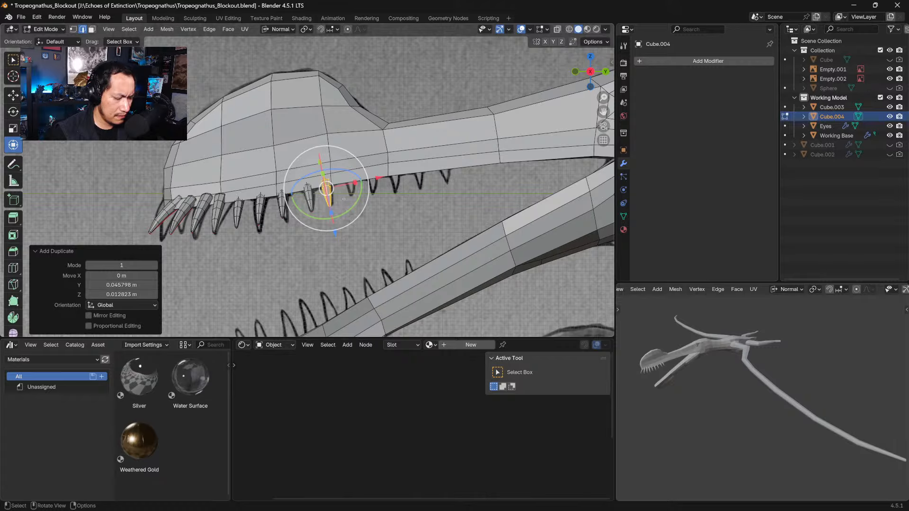
key(s)
click(346, 197)
key(s)
click(361, 181)
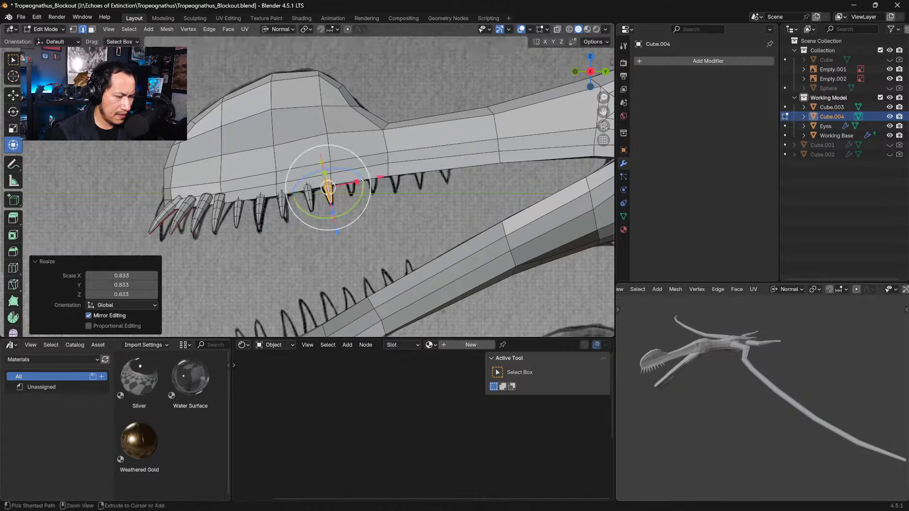
Step: Scale the ninth tooth by 0.930 and nudge it about 0.0006 m in Y and -0.0006 m in Z
key(s)
click(357, 185)
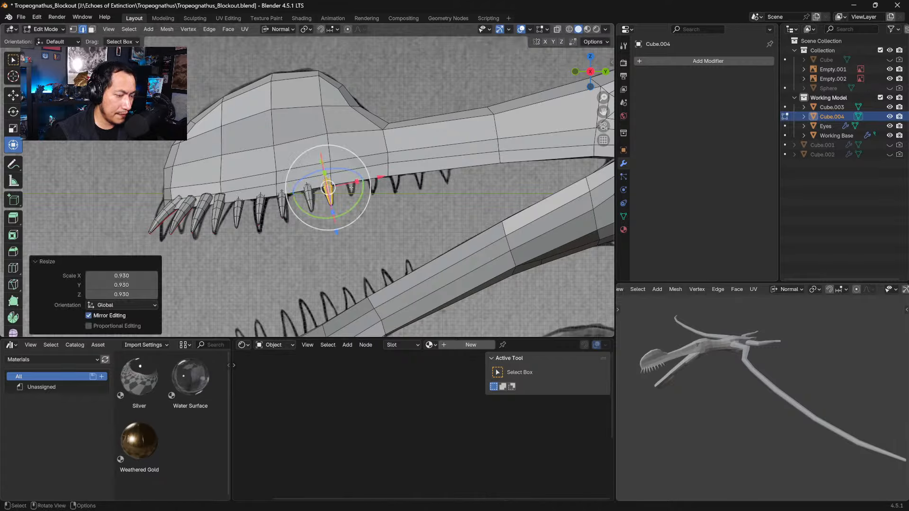
key(g)
click(354, 185)
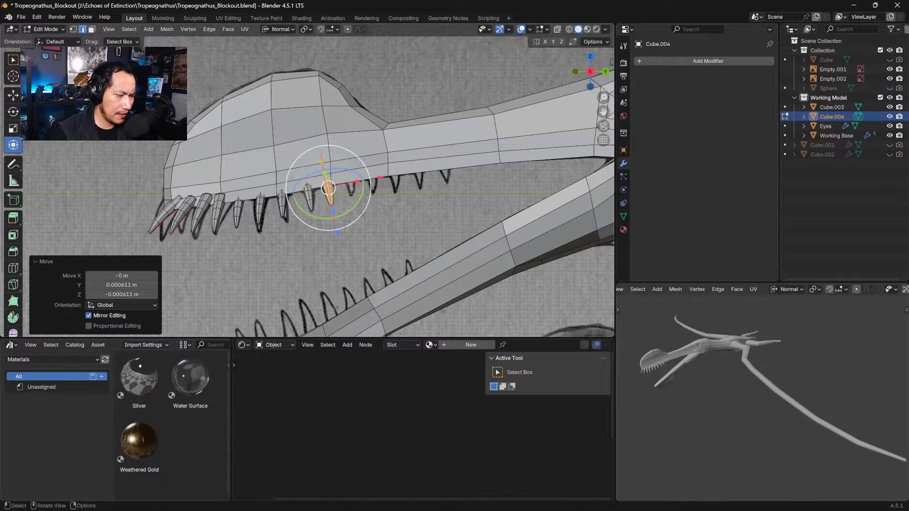
Step: In top view, duplicate the ninth tooth about -0.007 m in X and 0.033 m in Y for the tenth tooth
key(KP_7)
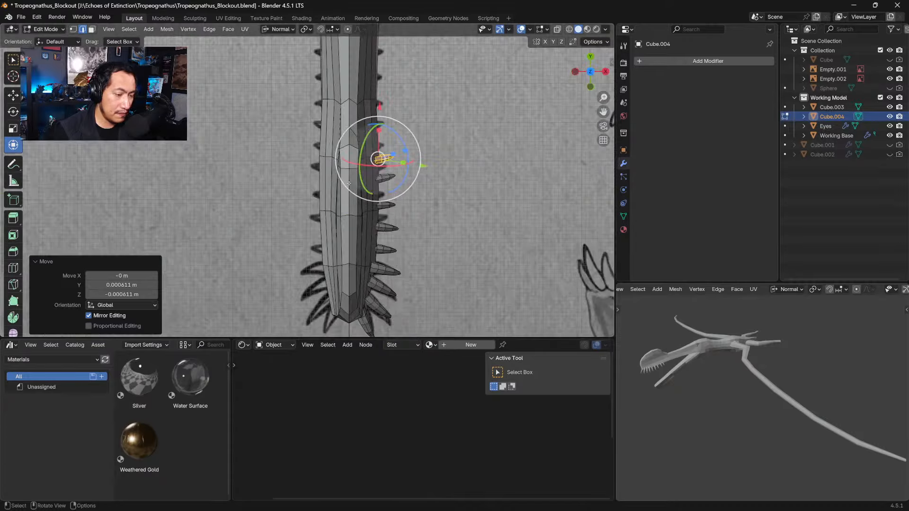
key(shift+d)
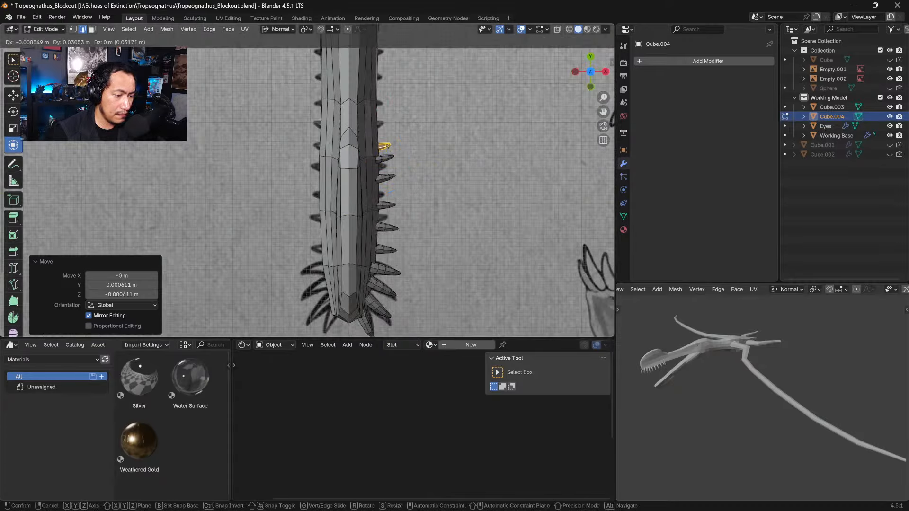
click(411, 141)
middle_drag(410, 142, 363, 161)
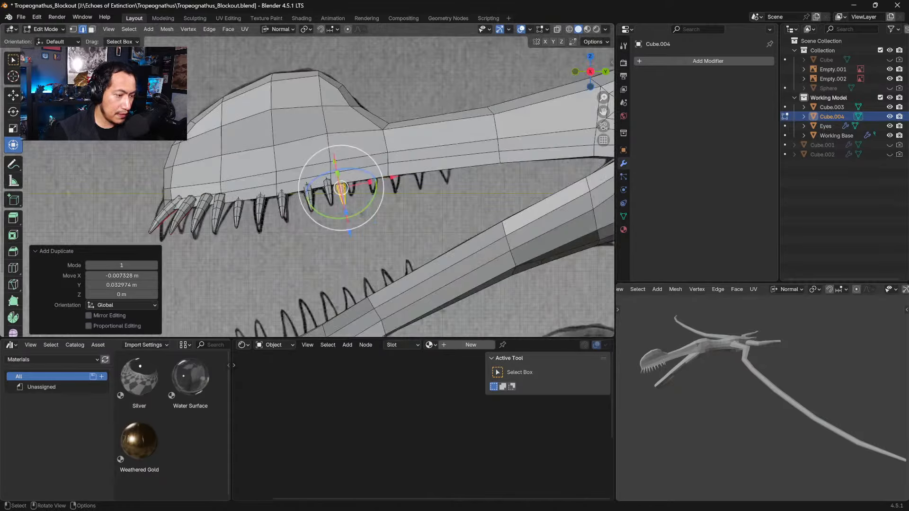
Step: In side view, move the tenth tooth about 0.025 m in Y and 0.010 m in Z, plus about -0.001 m in Y and 0.006 m in Z
key(g)
click(373, 157)
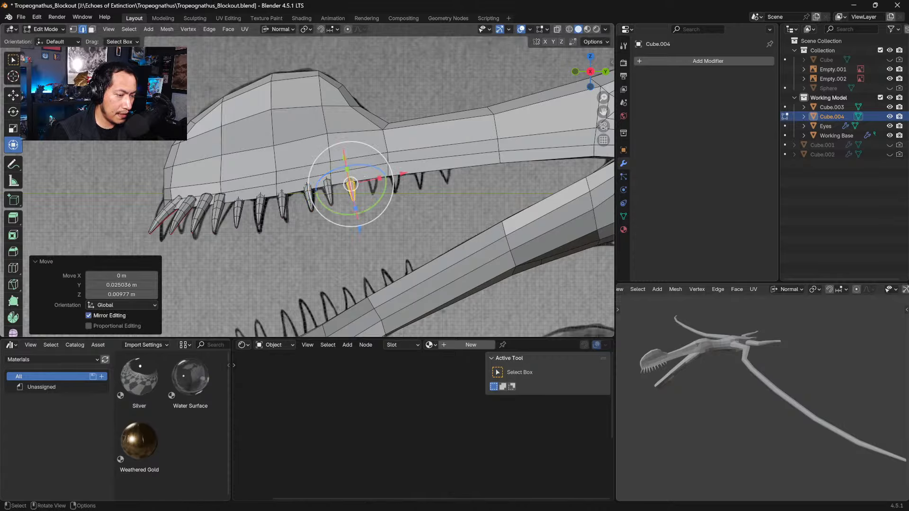
key(g)
click(368, 178)
Step: Duplicate the tenth tooth about 0.054 m in Y and 0.009 m in Z to the eleventh position and rotate it to the drawing
key(shift+d)
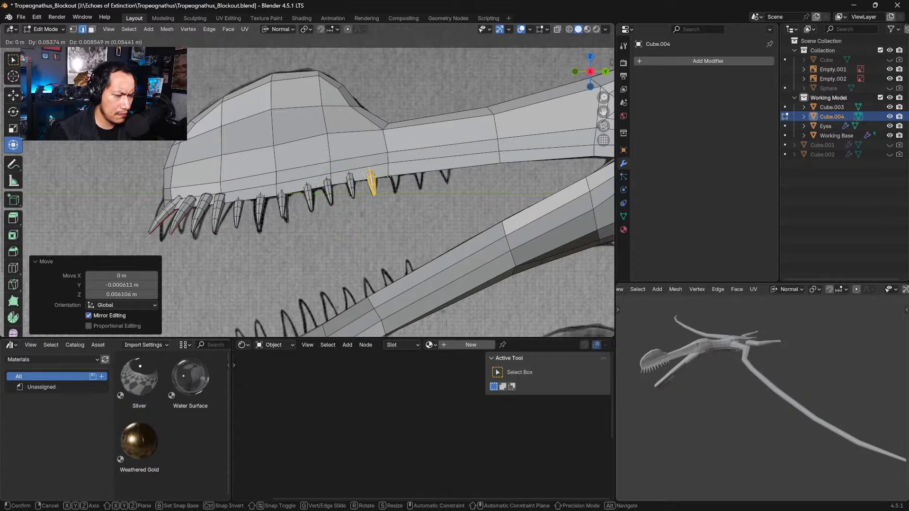
click(389, 176)
key(r)
click(400, 156)
Step: Move the eleventh tooth about 0.002 m in Y and Z, readjust its tilt, and nudge it about -0.001 m in Y and -0.005 m in Z
key(g)
click(401, 155)
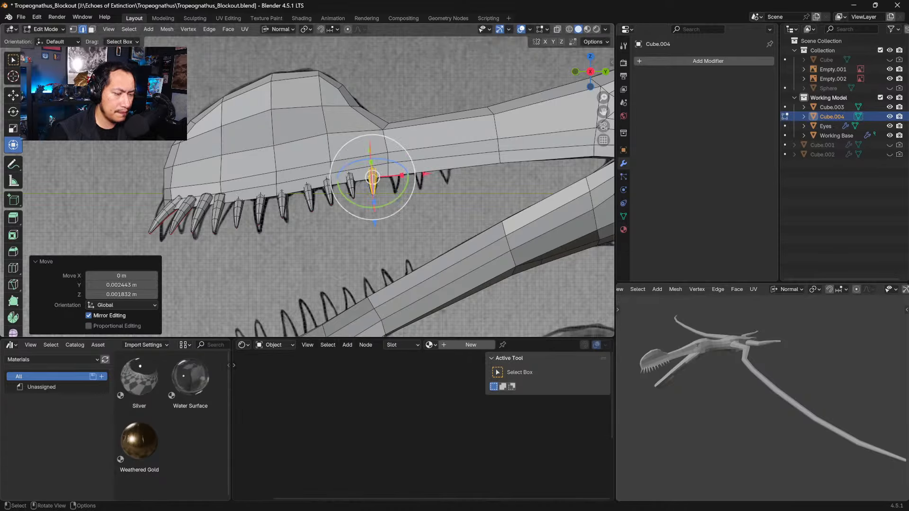
key(g)
click(396, 184)
key(g)
click(397, 185)
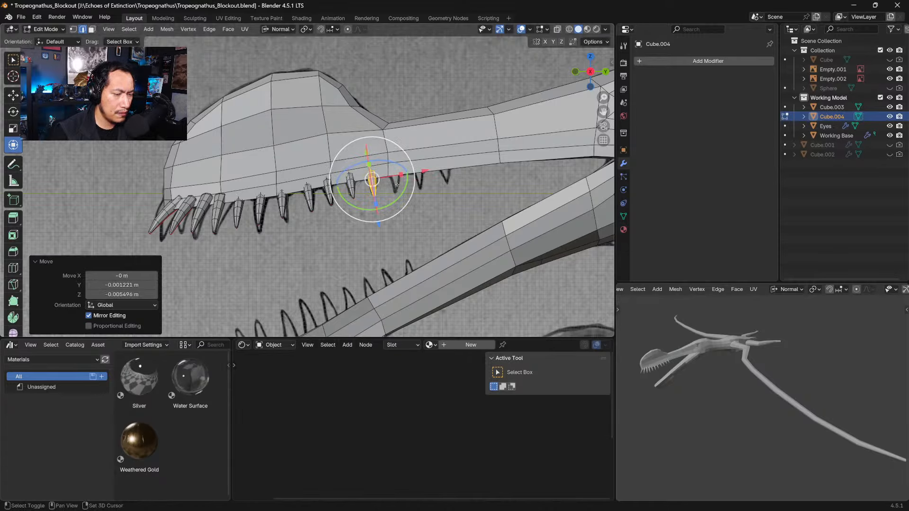
Step: Duplicate the eleventh tooth about 0.059 m in Y and 0.010 m in Z to the twelfth position and rotate it about 3.4°
key(shift+d)
click(419, 183)
key(r)
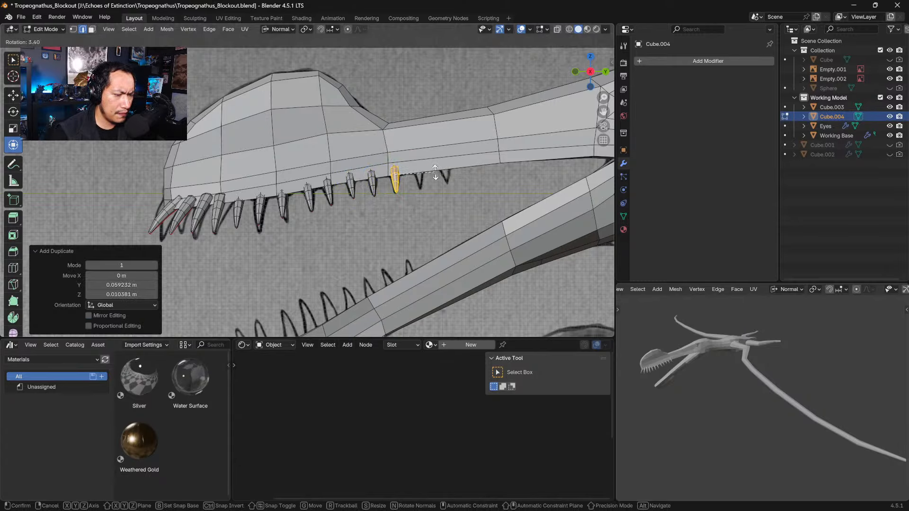
click(435, 172)
Step: Duplicate the twelfth tooth about 0.059 m in Y and 0.010 m in Z, and nudge the copy about 0.003 m in Y and -0.007 m in Z
key(shift+d)
click(446, 174)
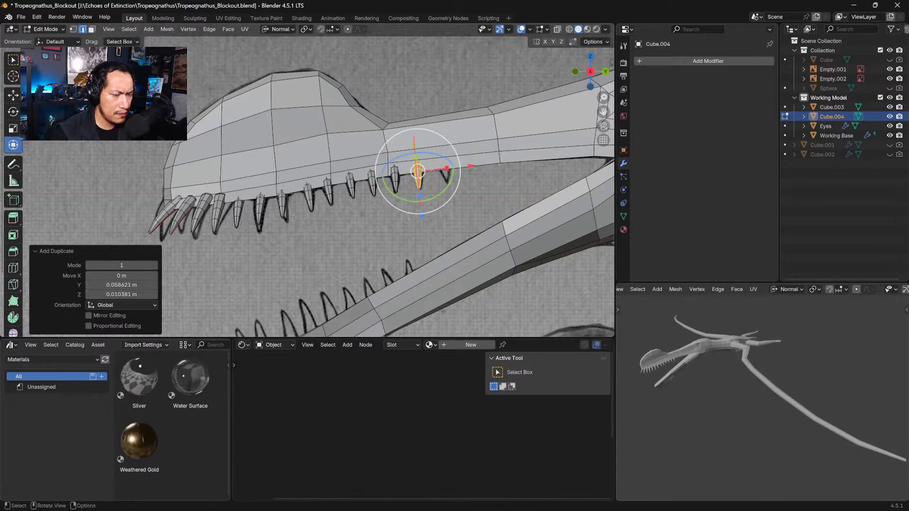
key(g)
click(445, 171)
Step: Duplicate the thirteenth tooth about 0.065 m in Y and 0.010 m in Z to the last upper-jaw tooth position
key(g)
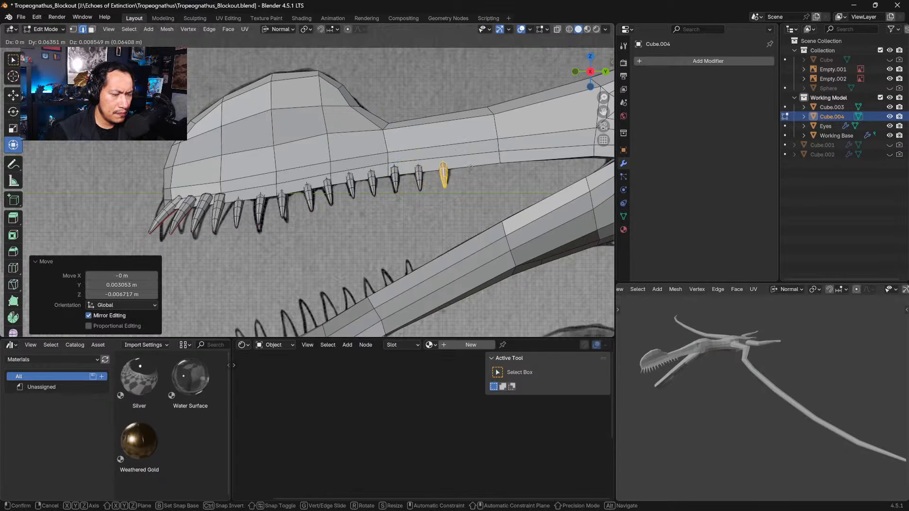
click(470, 167)
middle_drag(471, 166, 437, 200)
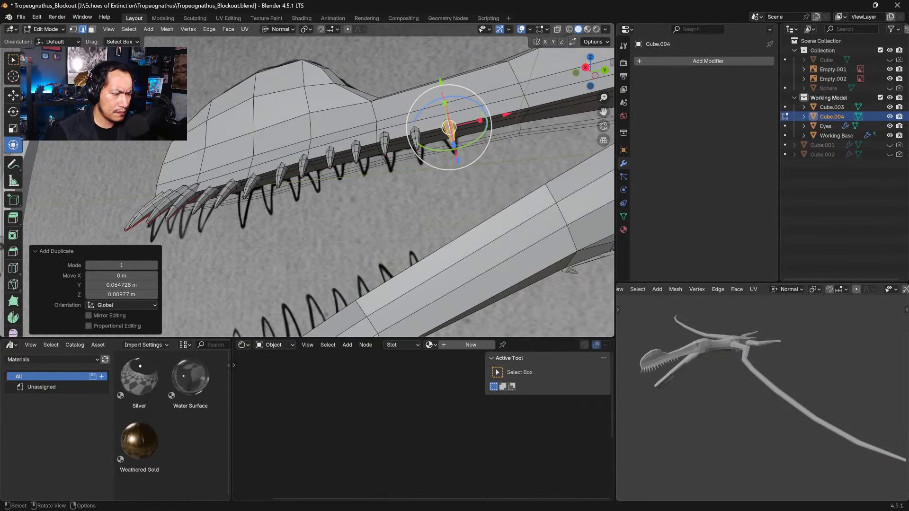
Step: Select only the whole fifth tooth and slide it along its own Y axis toward the jaw
shift+click(209, 196)
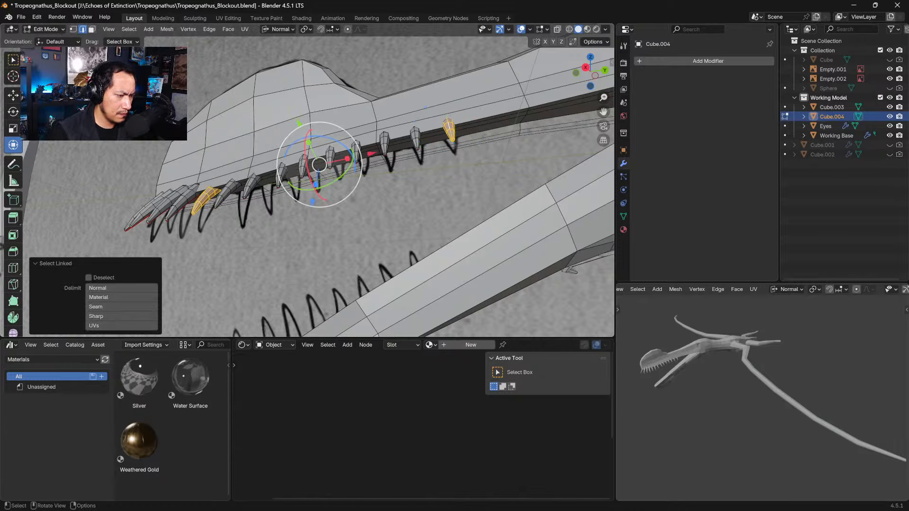
click(208, 192)
key(ctrl+l)
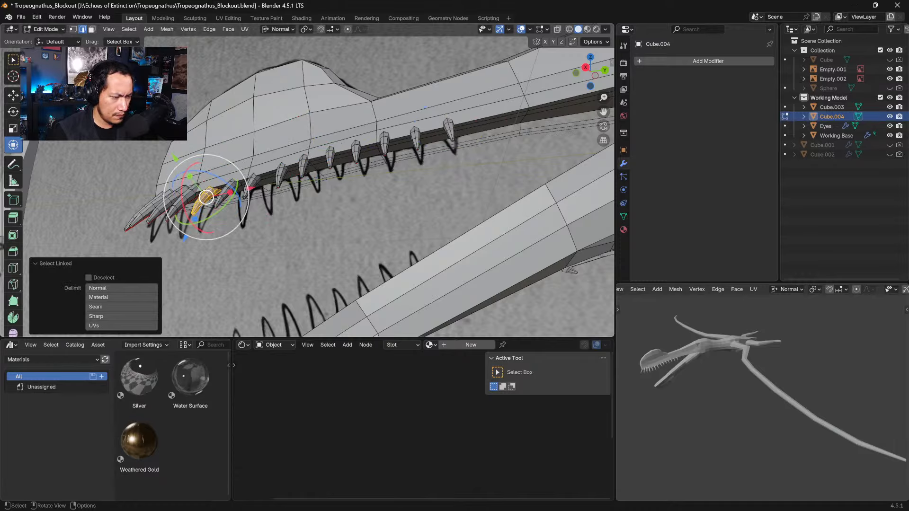
drag(176, 156, 229, 139)
Step: Slide the sixth tooth along its own Y axis toward the jaw, and the seventh about 0.006 m along its own Y axis
click(229, 189)
key(ctrl+l)
click(249, 181)
key(l)
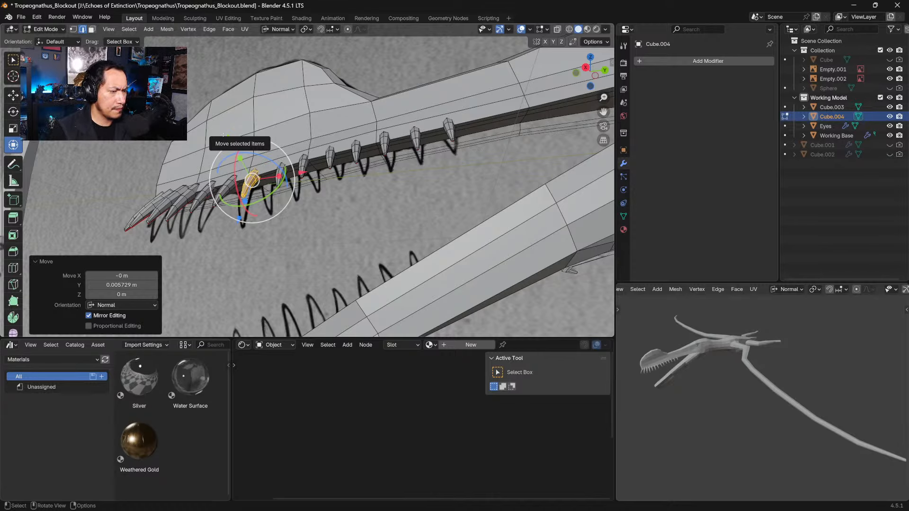
Step: Select the whole eighth upper-jaw tooth, slide it about 0.005 m along its own Y axis, and return to Object Mode
click(283, 172)
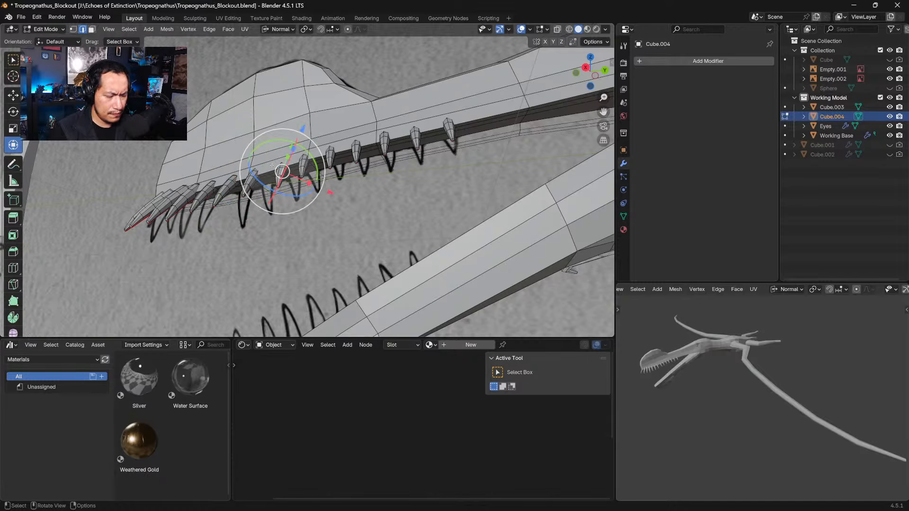
key(l)
drag(258, 130, 256, 127)
key(KP_3)
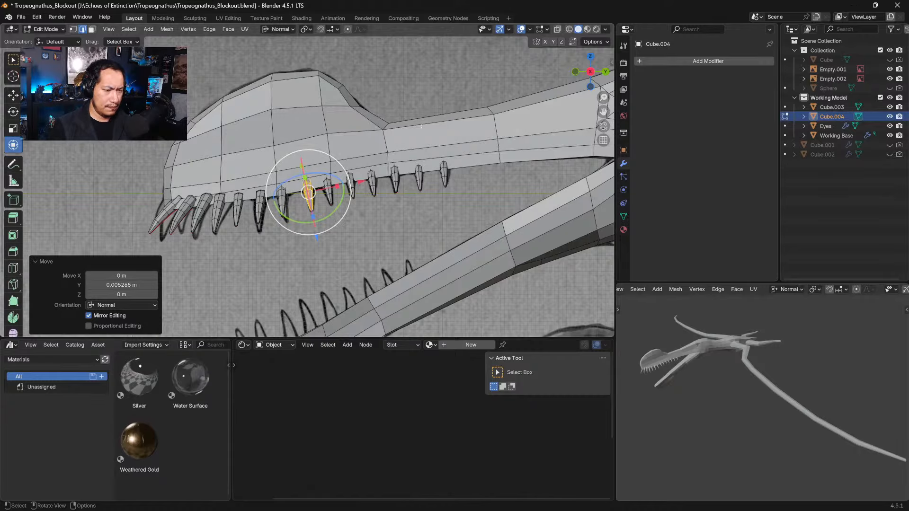
middle_drag(421, 127, 390, 223)
key(Tab)
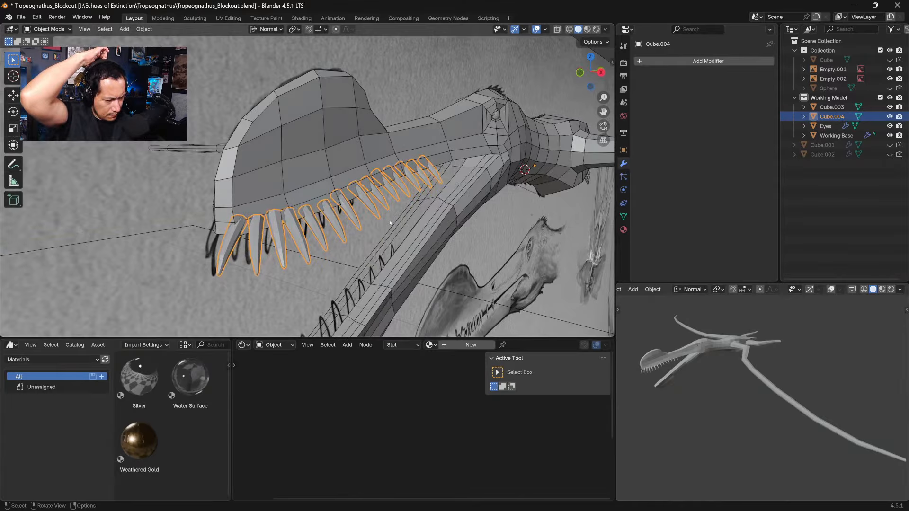
Step: Hide Cube.003, the large standalone tooth in front of the head
click(788, 361)
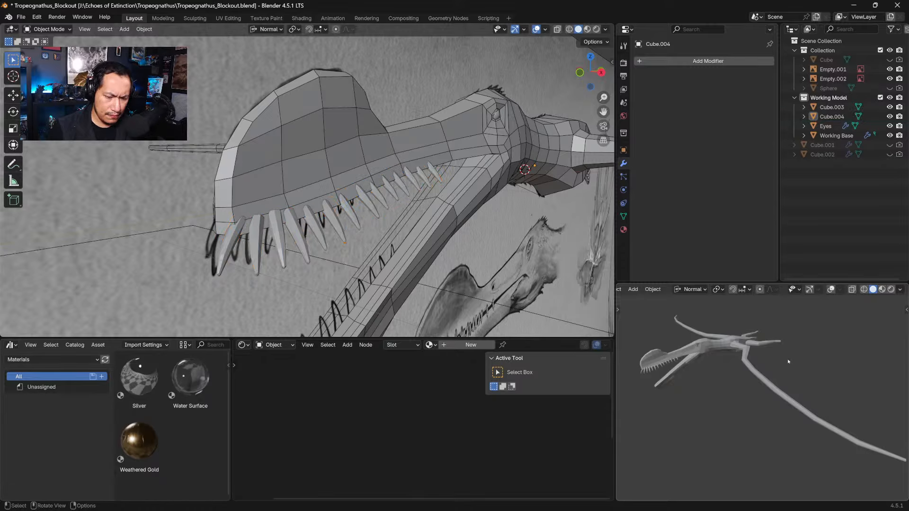
middle_drag(788, 362, 692, 344)
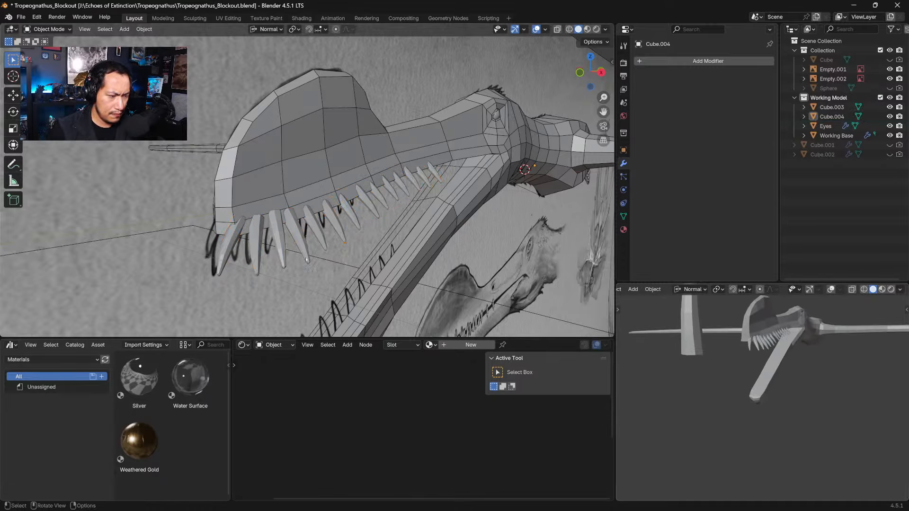
scroll(307, 260, up, 1)
scroll(307, 260, down, 4)
click(148, 211)
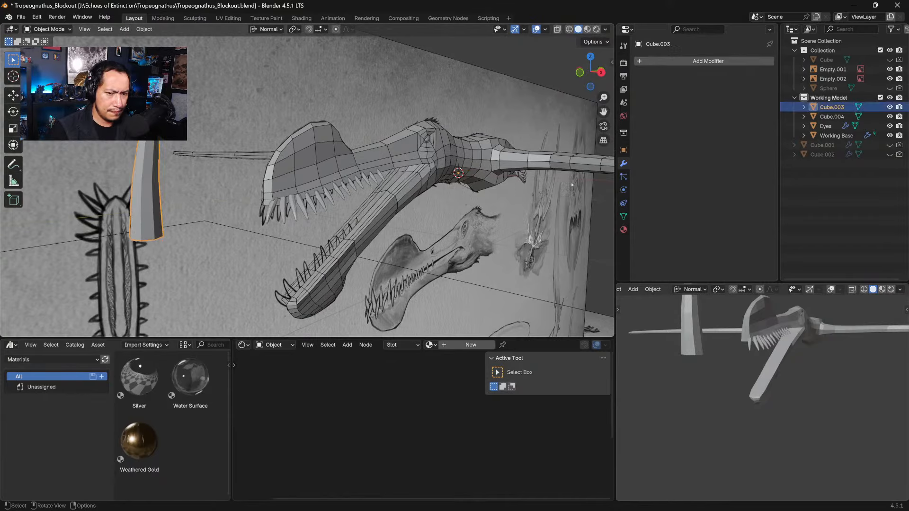
click(890, 107)
middle_drag(372, 213, 332, 230)
middle_drag(776, 351, 682, 356)
Step: Add a Mirror modifier on the X axis to the upper-jaw teeth object and check the opposite tooth row
click(365, 191)
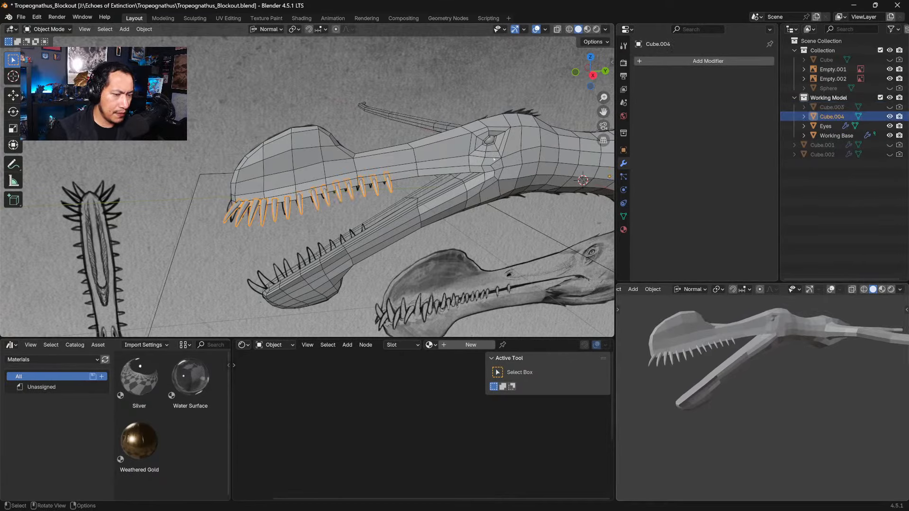
click(658, 61)
mouse_move(658, 71)
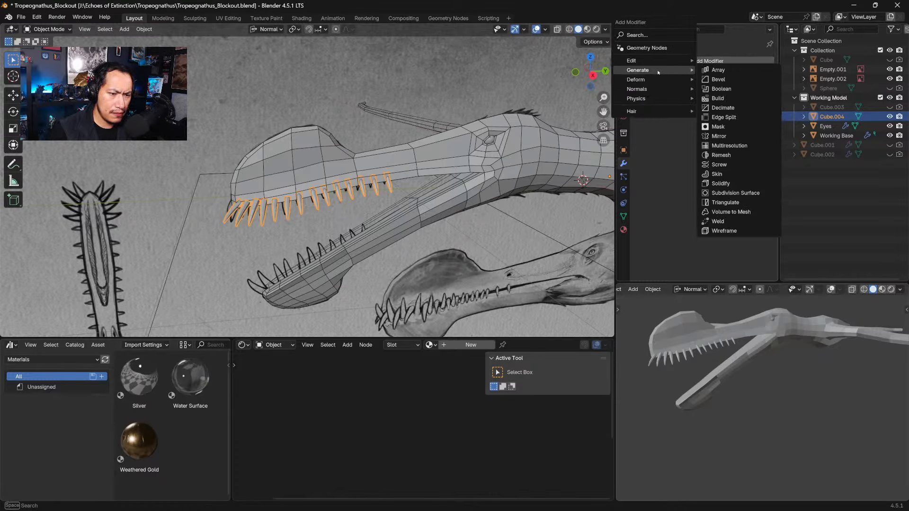
click(715, 136)
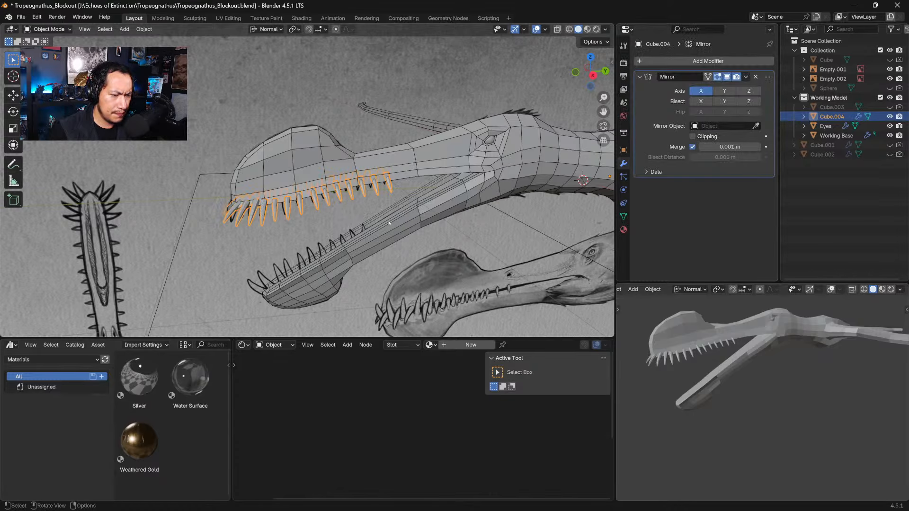
middle_drag(512, 189, 473, 211)
middle_drag(501, 215, 445, 229)
middle_drag(767, 374, 684, 329)
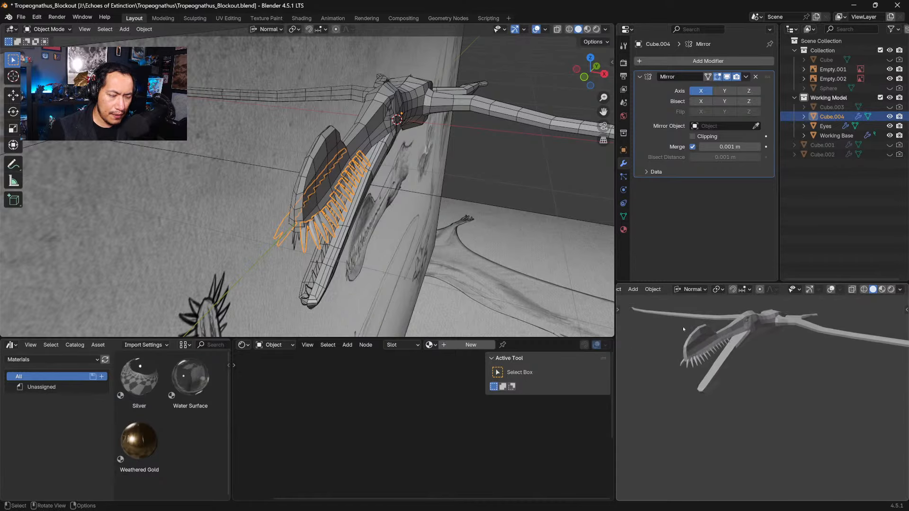
click(331, 191)
shift+middle_drag(331, 190, 347, 220)
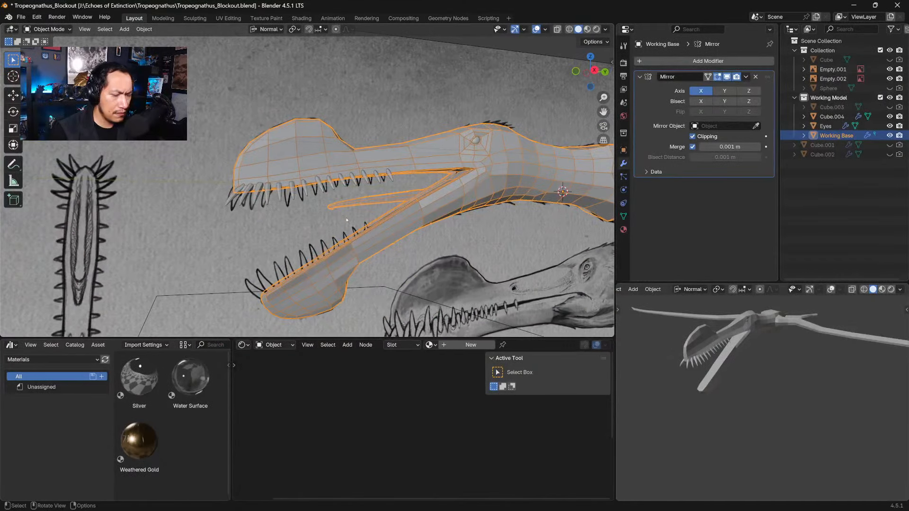
key(KP_3)
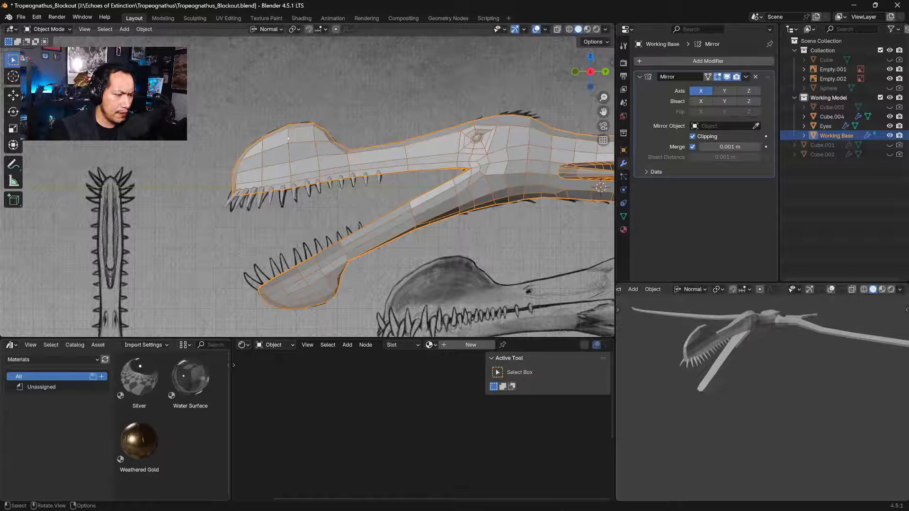
key(Tab)
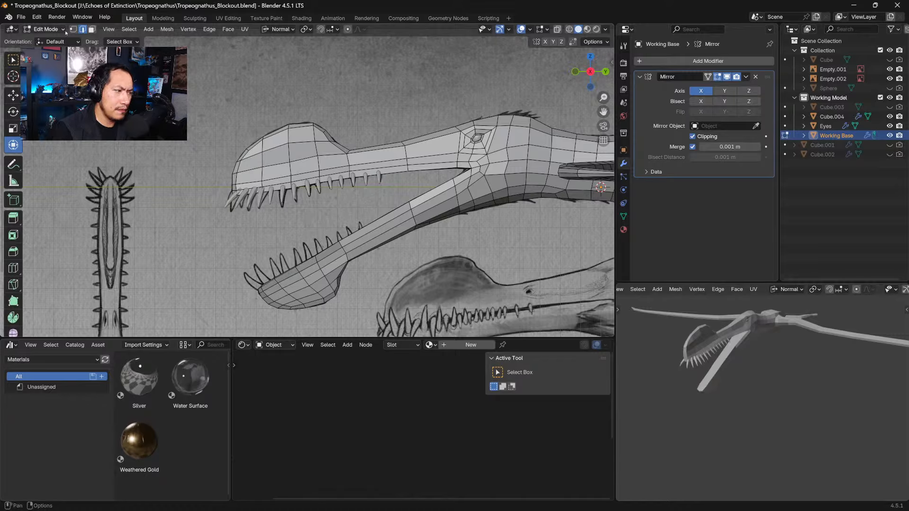
click(46, 29)
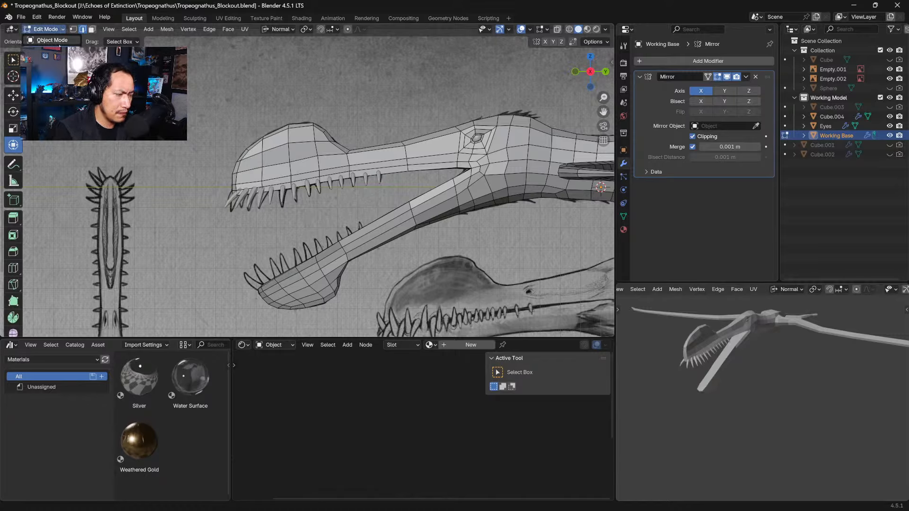
key(Tab)
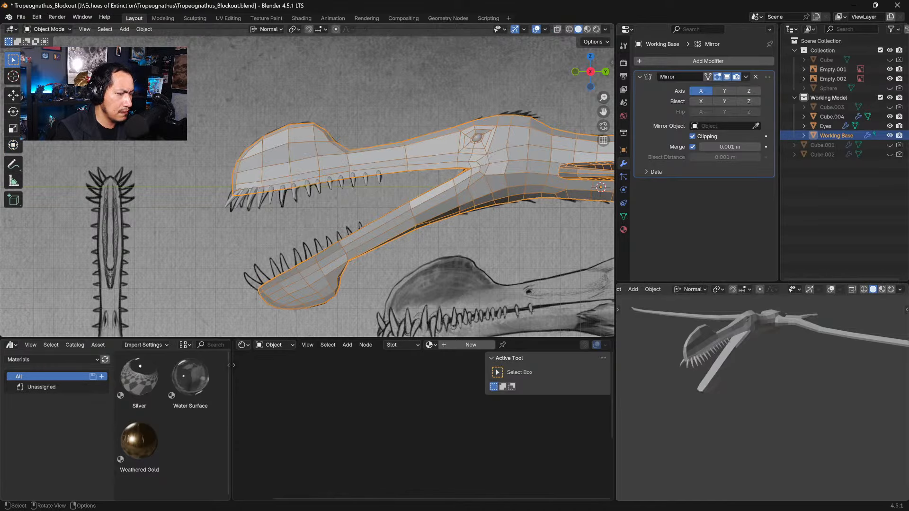
Step: Duplicate the frontmost upper-jaw tooth within the teeth mesh and move the copy about 0.062 m in Y and -0.329 m in Z to the lower jaw tip
click(232, 201)
key(Tab)
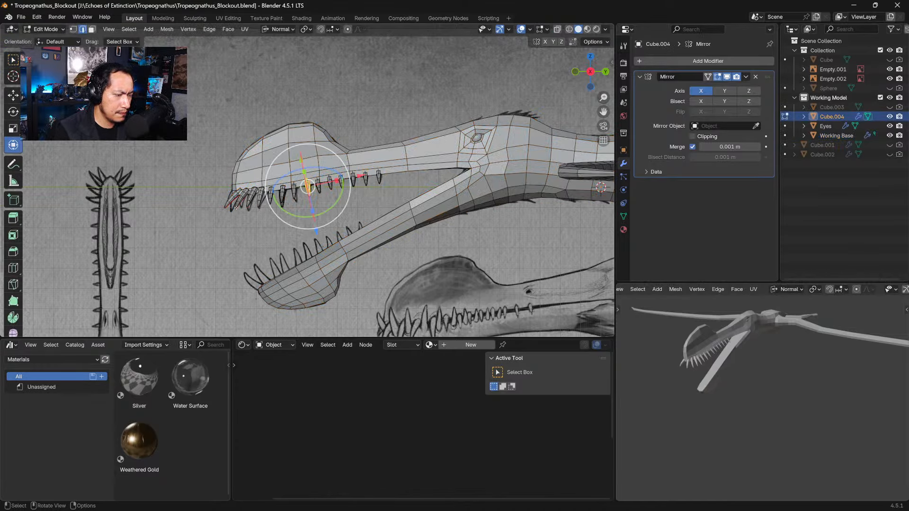
click(233, 199)
key(l)
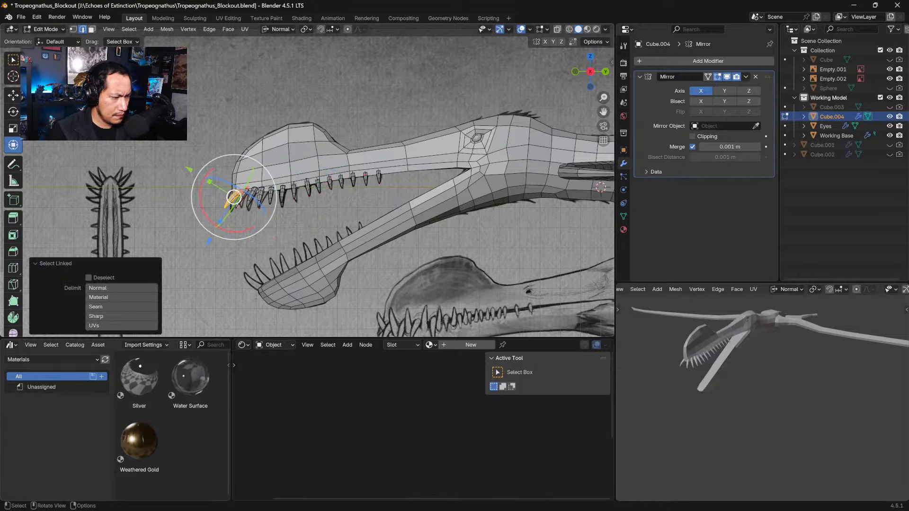
drag(233, 198, 251, 270)
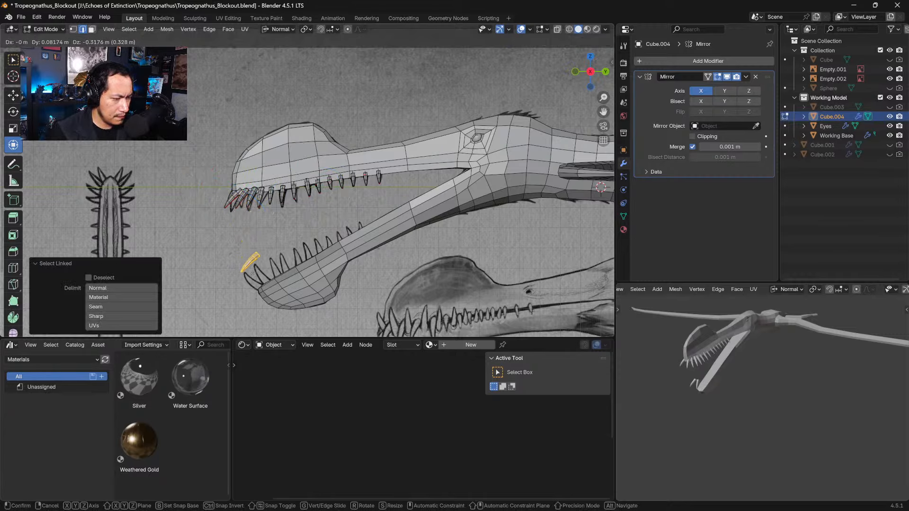
click(252, 272)
Step: Rotate the copied tooth to point up and forward at the lower jaw tip, including a 46.9° turn about its own Z axis
key(r)
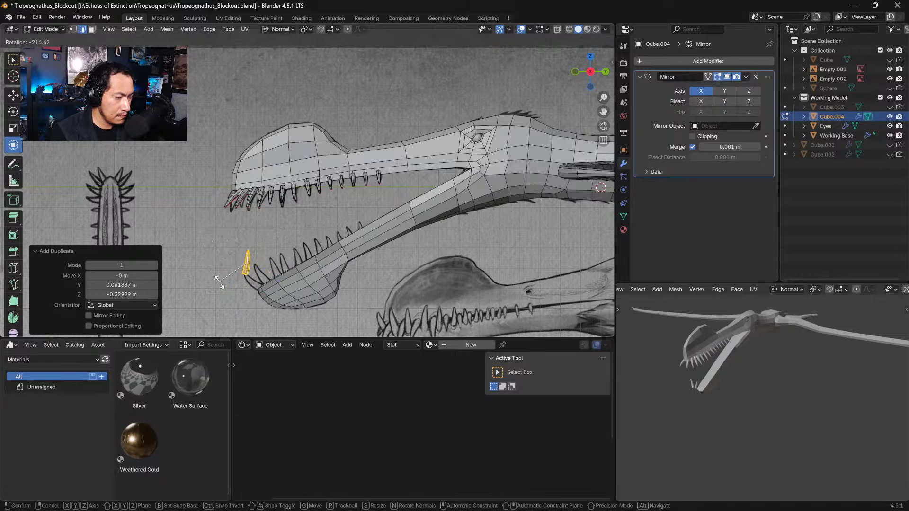
click(226, 292)
drag(268, 262, 224, 286)
drag(264, 263, 209, 297)
ctrl+middle_drag(315, 260, 316, 215)
shift+middle_drag(316, 216, 376, 60)
ctrl+middle_drag(353, 198, 353, 153)
shift+middle_drag(354, 153, 381, 204)
drag(278, 186, 298, 166)
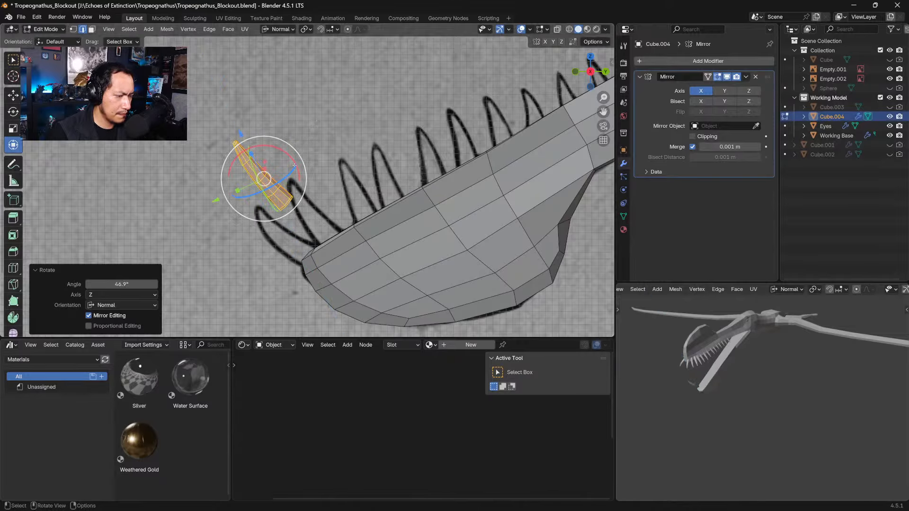
Step: Move the copied tooth onto the first drawn lower-jaw tooth and rotate it about -6.8° in the side view to match
key(g)
click(315, 222)
key(r)
click(348, 218)
key(g)
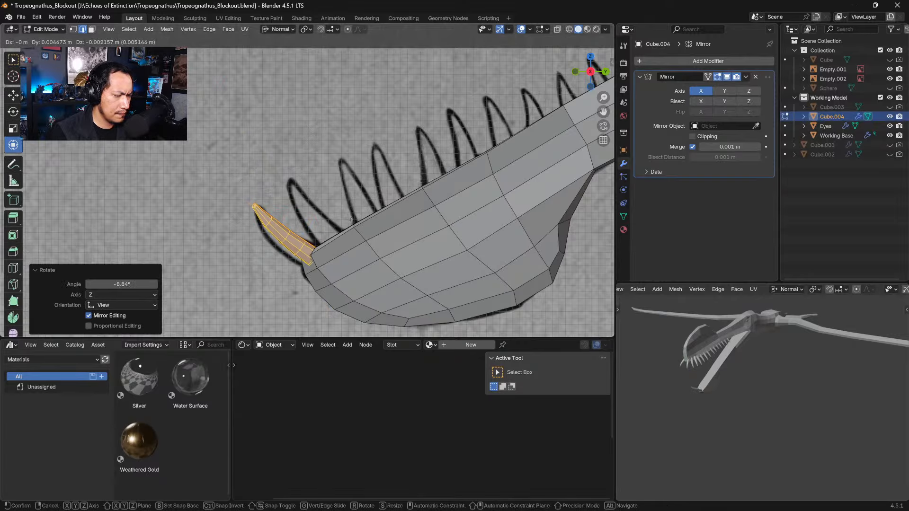
click(352, 221)
Step: Rotate the first lower-jaw tooth about 8° around its own Y axis, 31.9° around its Z axis and -5.1° around its X axis
middle_drag(352, 221, 425, 259)
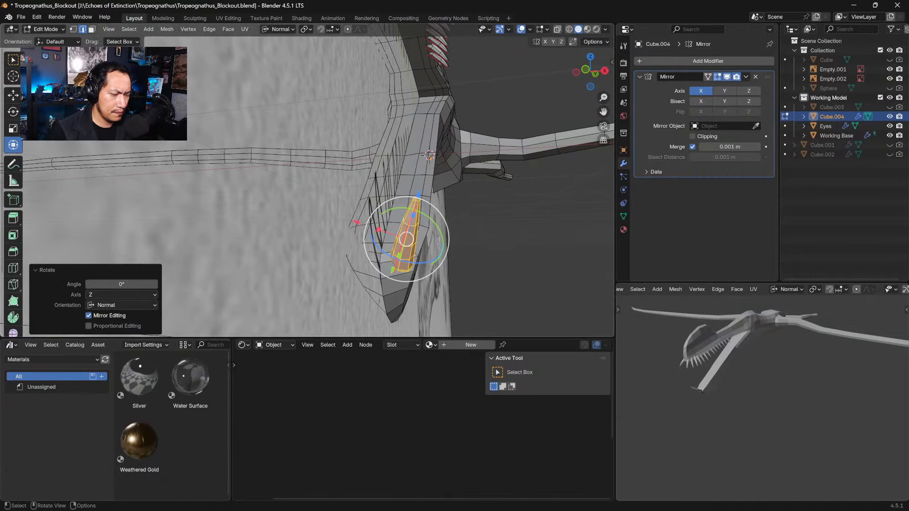
key(r)
key(y)
key(y)
click(421, 266)
key(r)
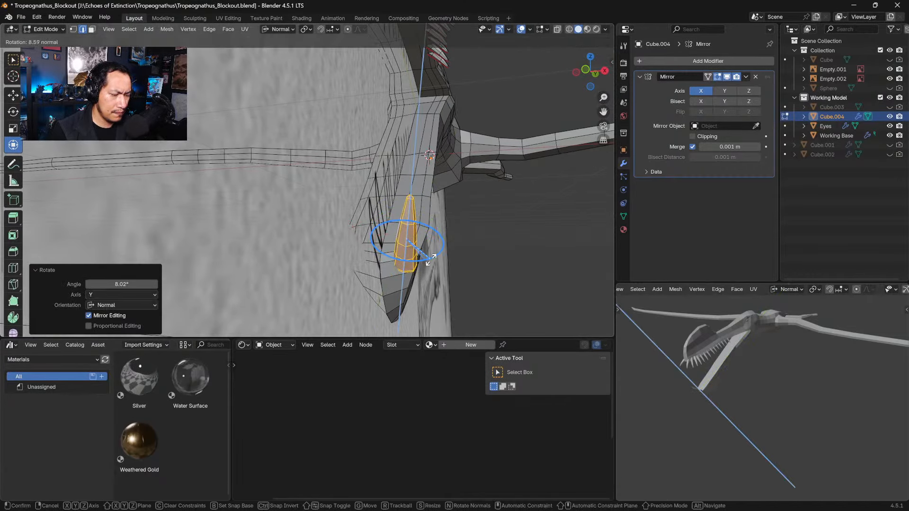
key(z)
key(z)
click(428, 247)
key(r)
key(x)
key(x)
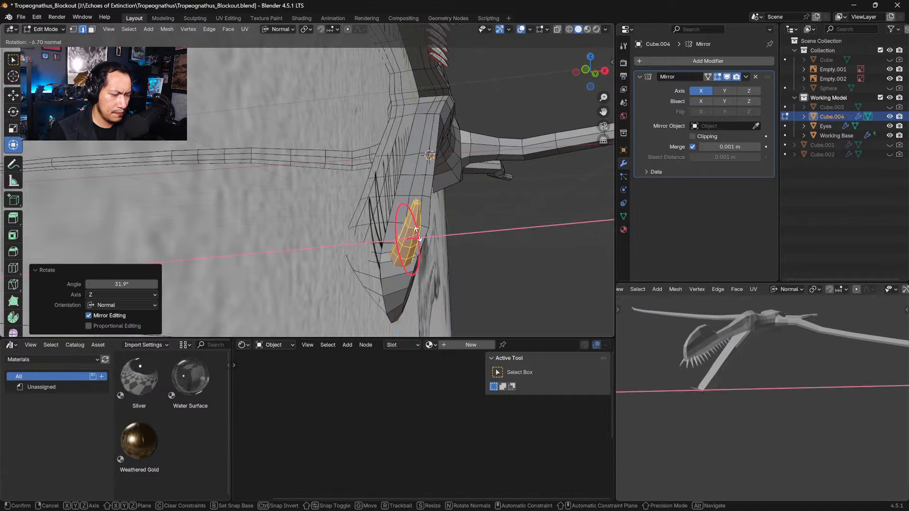
click(419, 229)
Step: Rotate the first lower-jaw tooth around its own Y axis and move it about -0.008 m in X and -0.004 m in Y onto the jaw tip
middle_drag(419, 229, 408, 261)
key(r)
key(y)
key(y)
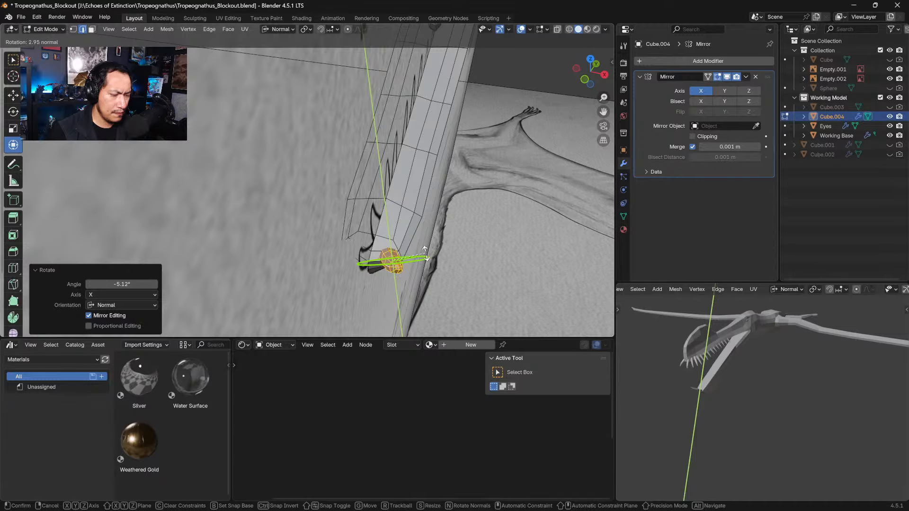
click(424, 253)
key(g)
click(430, 259)
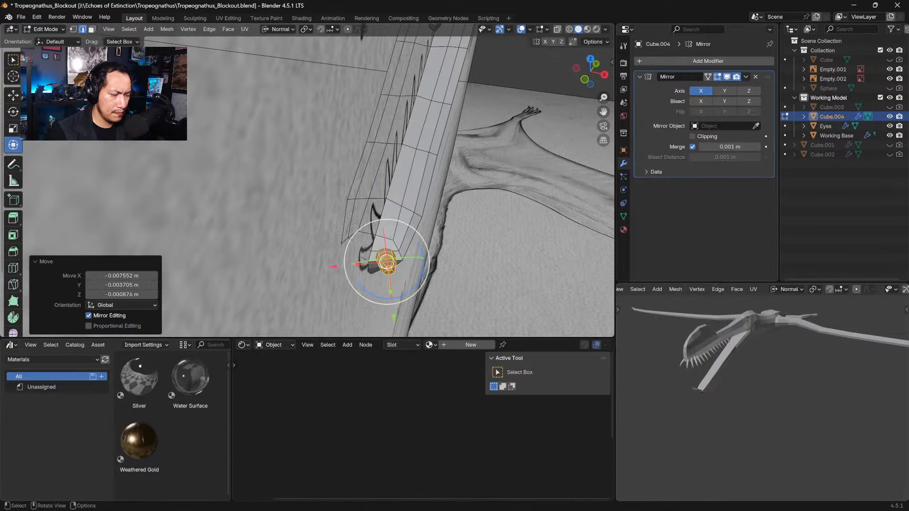
Step: Realign the first lower-jaw tooth to the side-view drawing by rotating it about 3.6° and moving it about 0.001 m in Y
middle_drag(430, 259, 378, 201)
key(KP_3)
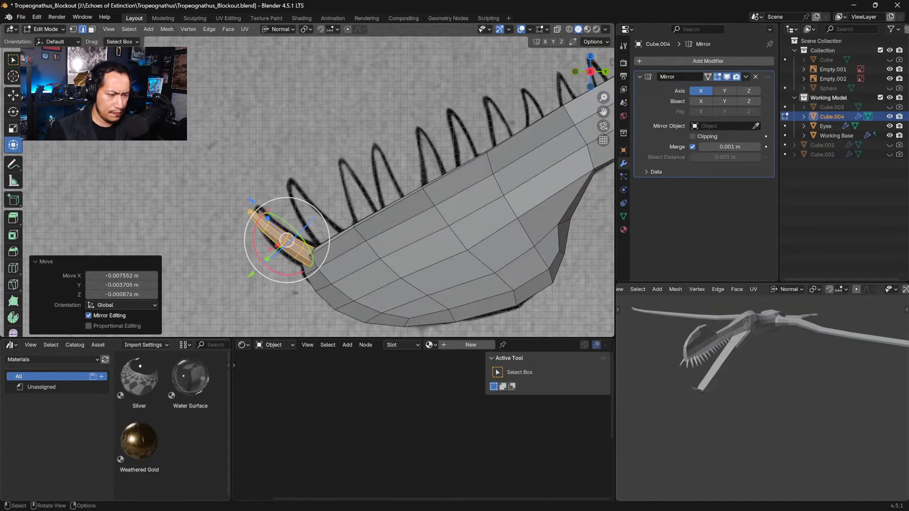
key(r)
click(331, 209)
key(g)
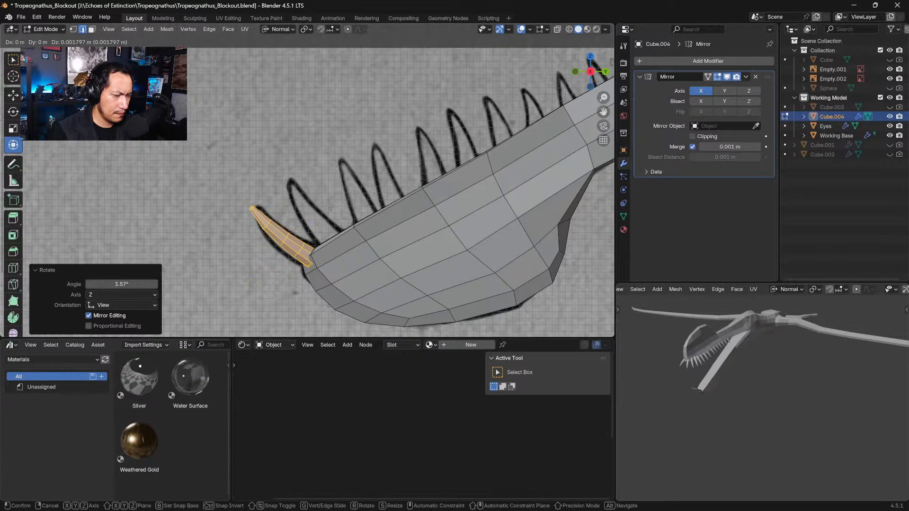
click(332, 209)
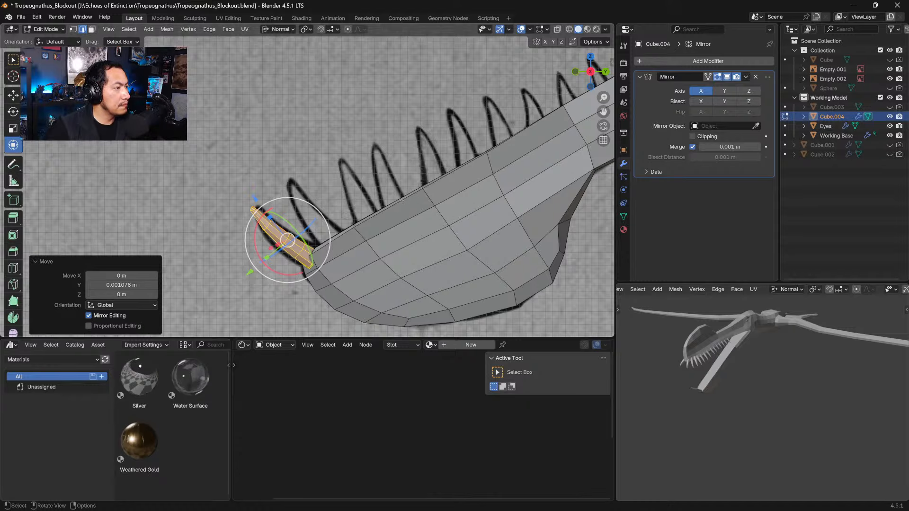
Step: Duplicate the first lower-jaw tooth beside it, rotate the copy -37.3°, and move it about 0.006 m in X and 0.011 m in Y
middle_drag(375, 229, 417, 251)
key(shift+d)
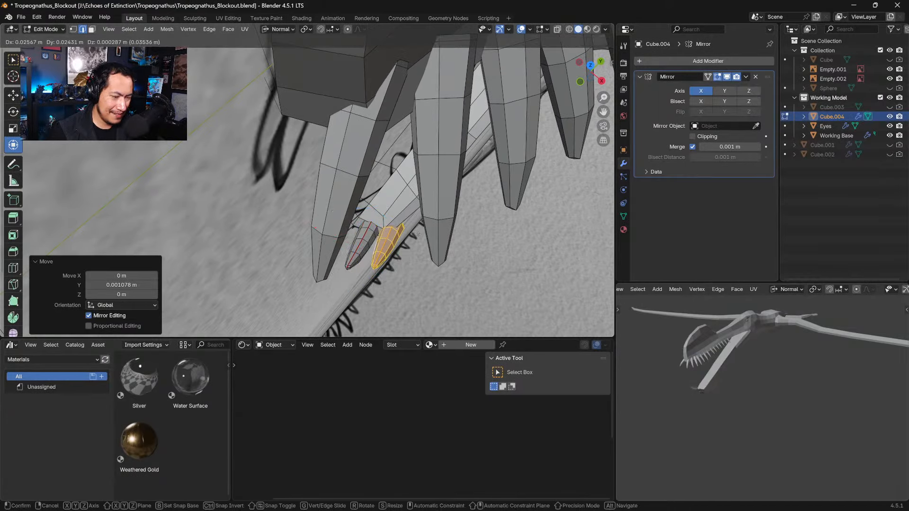
click(424, 222)
key(r)
click(429, 208)
key(g)
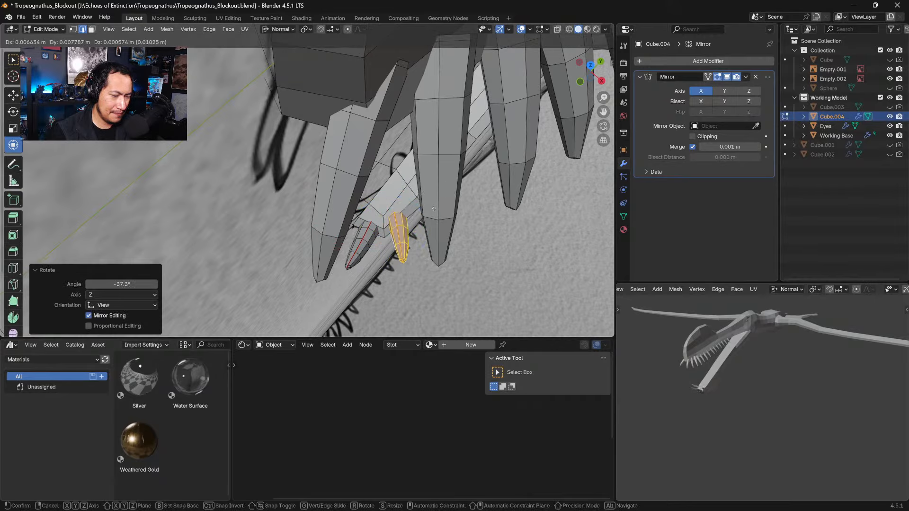
click(434, 208)
Step: Rotate the second lower-jaw tooth with the gizmo, including about -9.8° around its own Z axis
middle_drag(433, 211, 429, 198)
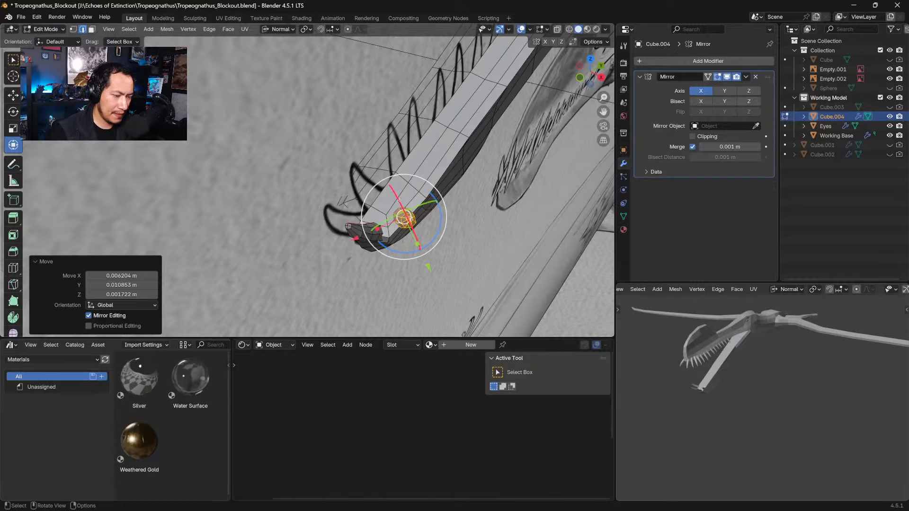
drag(395, 195, 392, 199)
drag(404, 253, 413, 244)
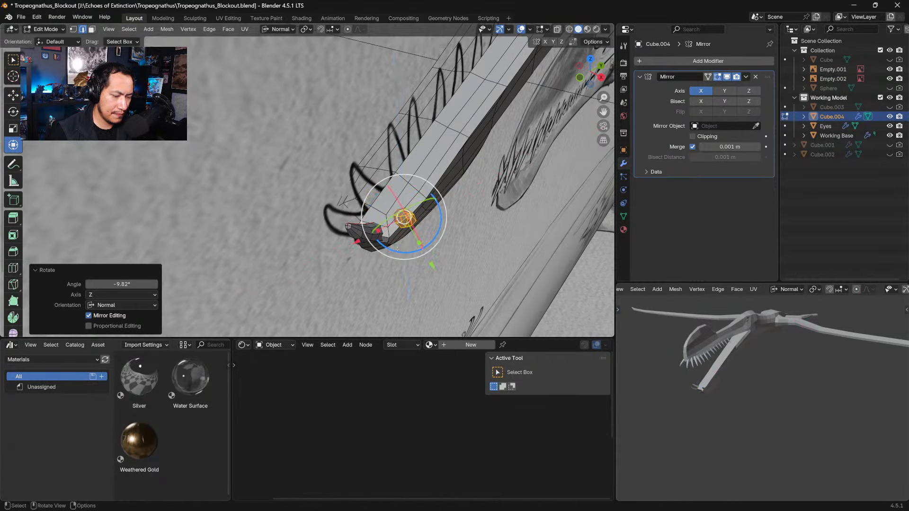
middle_drag(413, 244, 397, 249)
Step: Scale the second lower-jaw tooth slightly and move it about -0.010 m in Y and 0.013 m in Z toward its drawn outline
key(s)
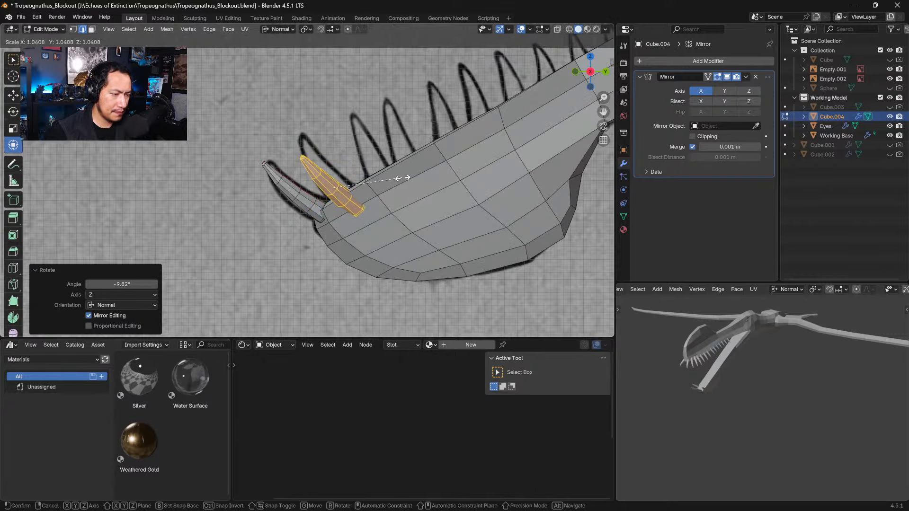
click(395, 184)
key(g)
click(389, 180)
Step: Rotate the second lower-jaw tooth in the side view and move it about 0.003 m in Y
key(r)
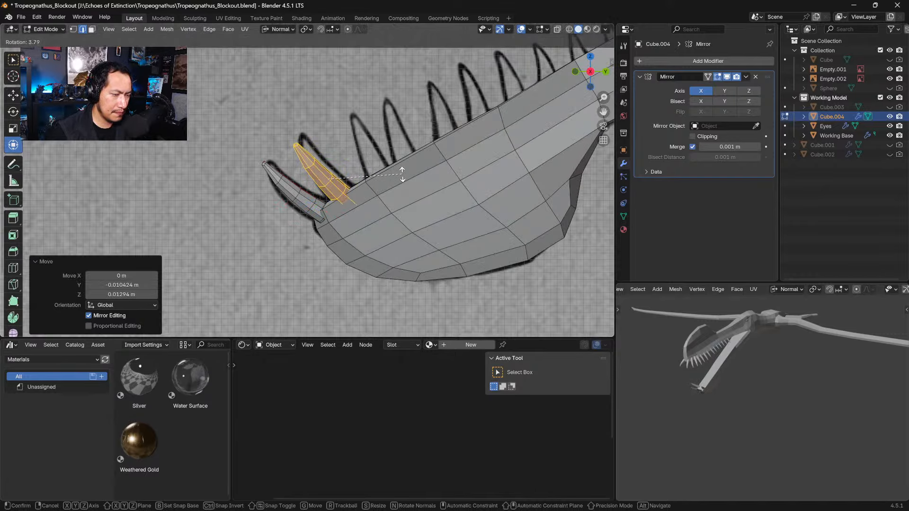
click(393, 179)
key(g)
click(395, 180)
Step: Move the second lower-jaw tooth about 0.004 m along its own Y axis and realign its angle with the side-view drawing
middle_drag(395, 180, 414, 220)
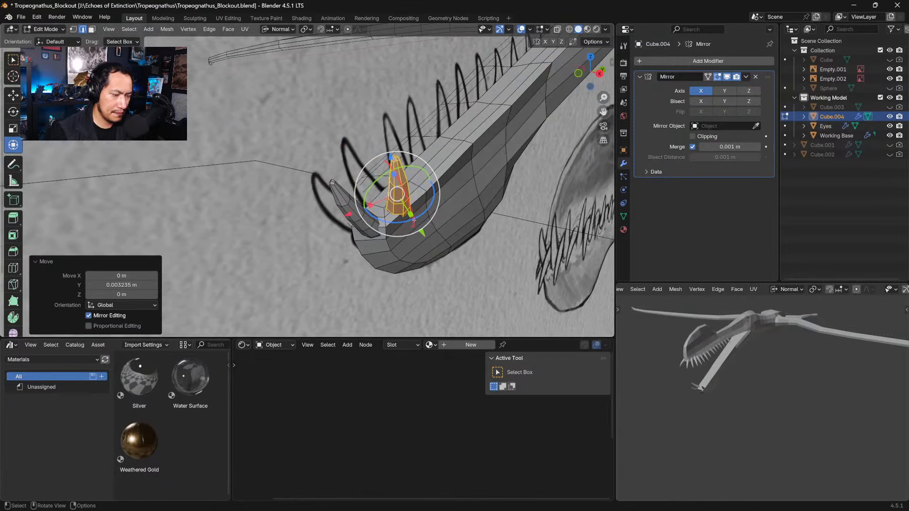
drag(425, 236, 426, 238)
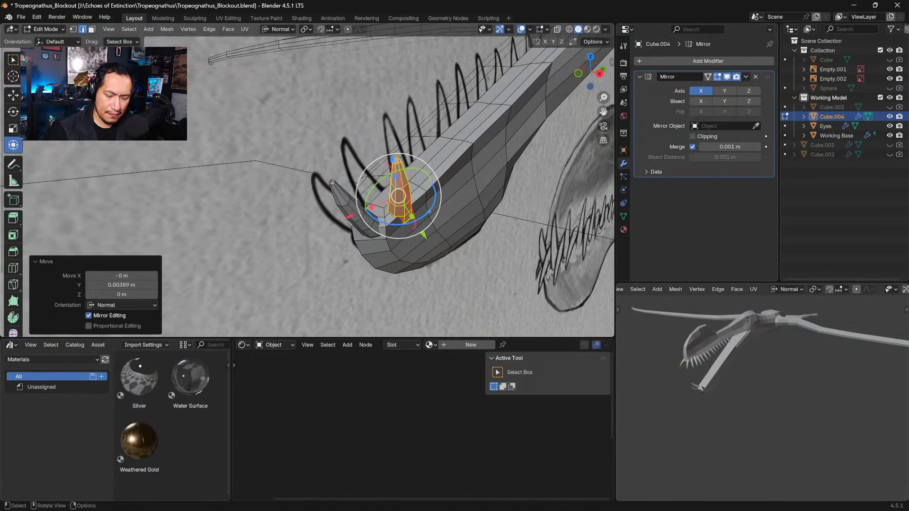
key(KP_3)
key(r)
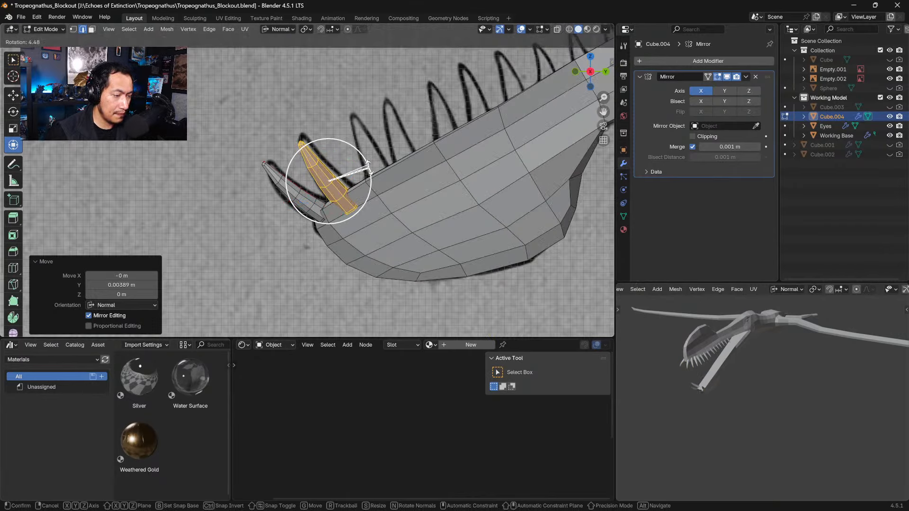
click(381, 161)
Step: Duplicate the second lower-jaw tooth as the third, rotate the copy 18.2° around its own Z and move it about 0.009 m along its Y
key(g)
click(407, 160)
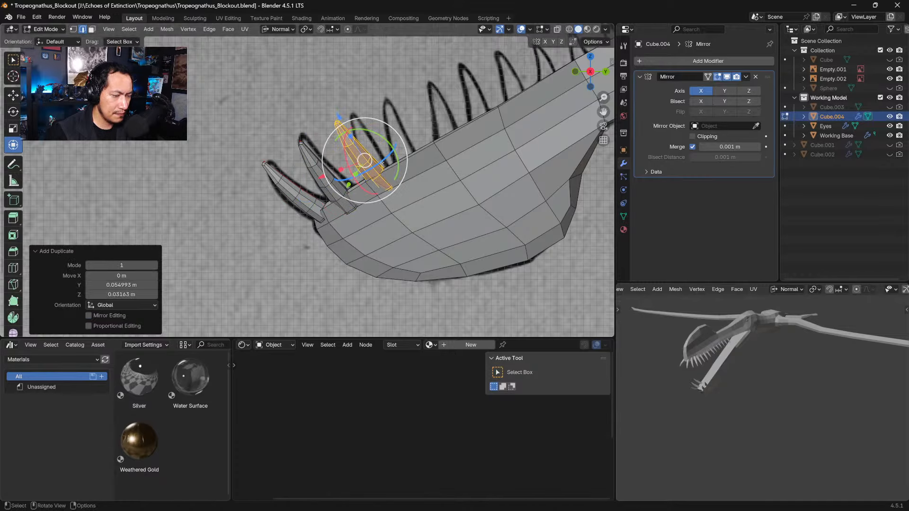
drag(395, 147, 403, 155)
middle_drag(402, 154, 445, 179)
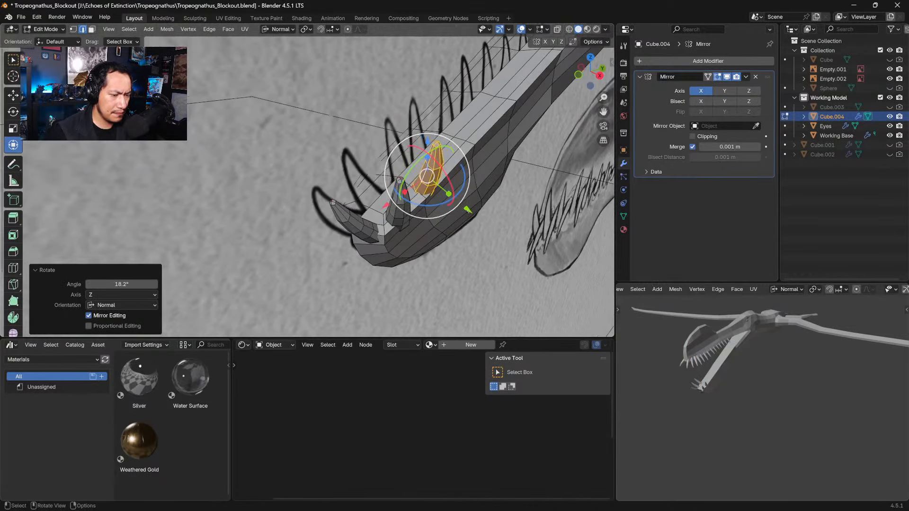
drag(468, 210, 471, 211)
Step: Fit the third lower-jaw tooth to the side-view drawing by moving it about 0.007 m in Y and 0.008 m in Z and rotating it about 6.4°
key(KP_3)
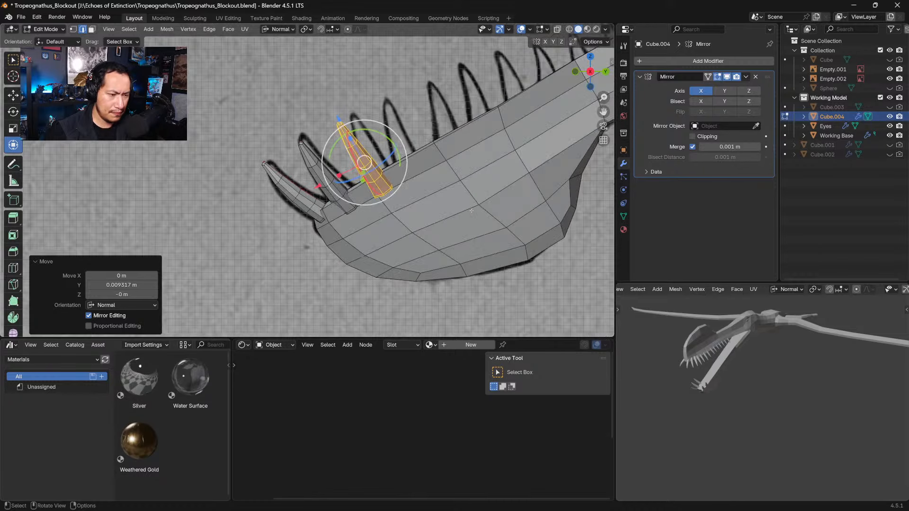
key(g)
click(420, 122)
key(r)
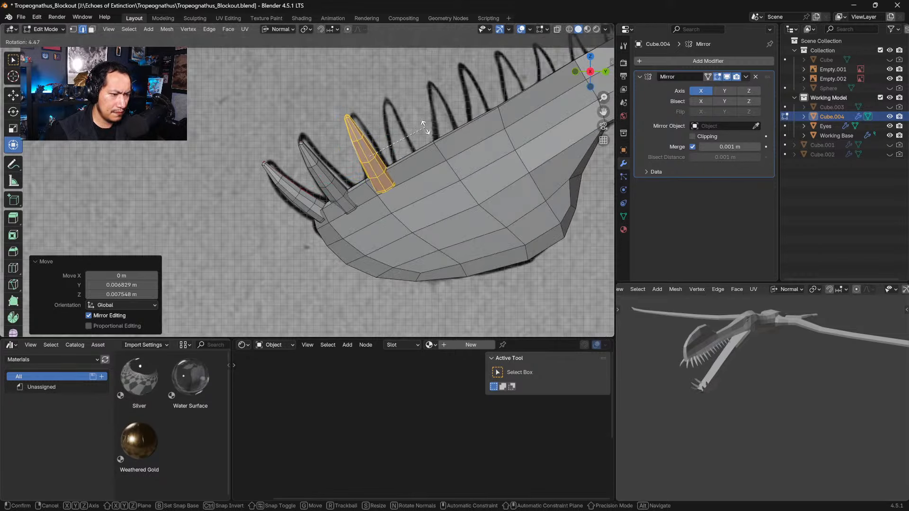
click(424, 126)
Step: Duplicate the third lower-jaw tooth as the fourth, offset about 0.045 m in Y and 0.024 m in Z
key(shift+d)
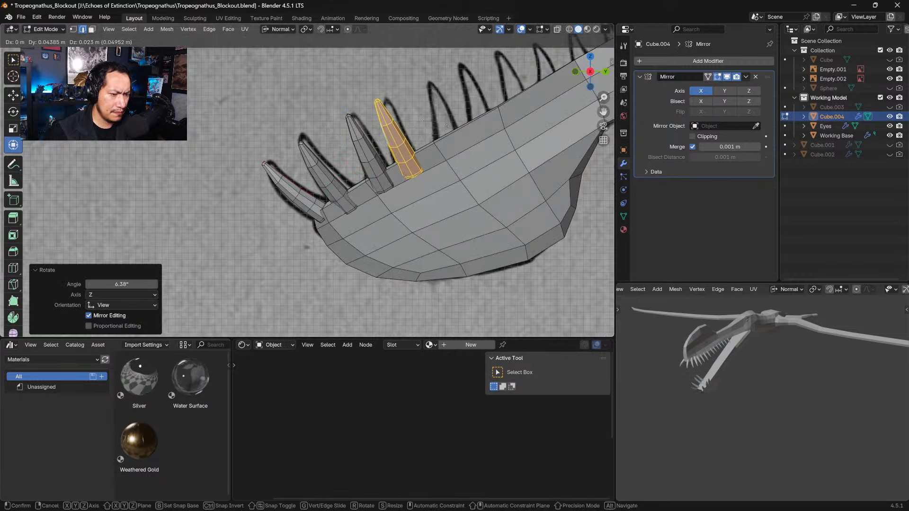
click(447, 126)
shift+middle_drag(478, 104, 392, 174)
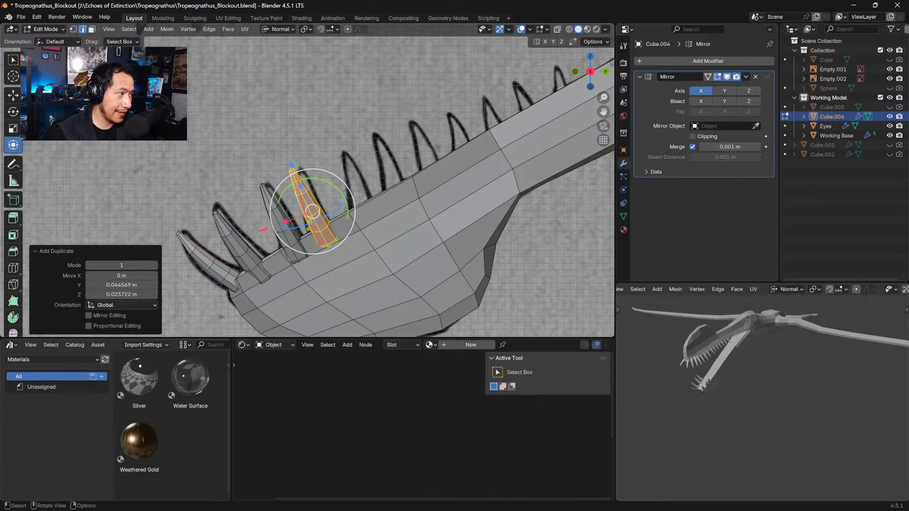
Step: Duplicate the fourth lower-jaw tooth as the fifth about 0.061 m in Y and 0.028 m in Z, and nudge it onto its drawn outline
key(shift+d)
click(401, 193)
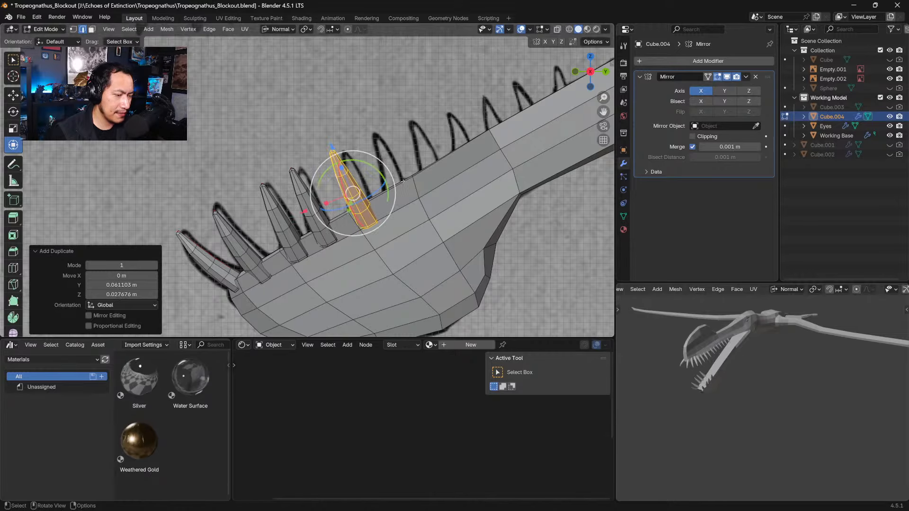
key(g)
click(401, 192)
key(g)
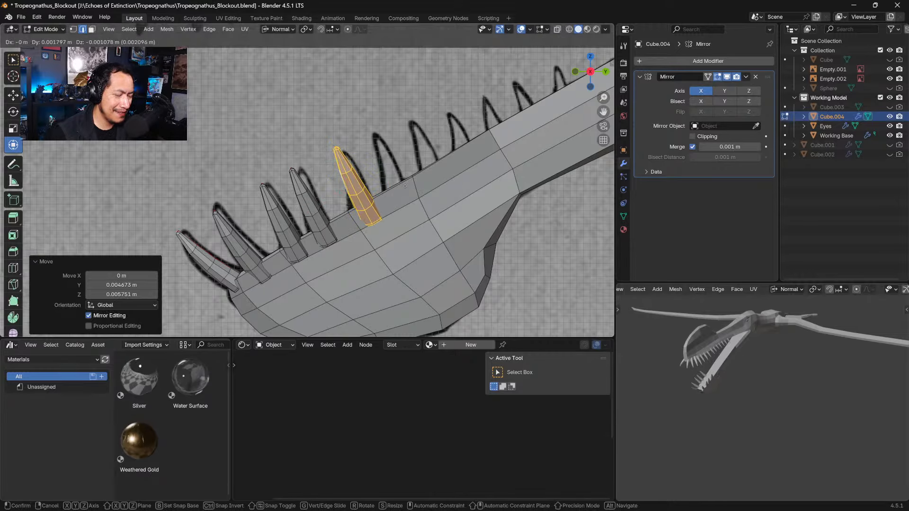
click(402, 188)
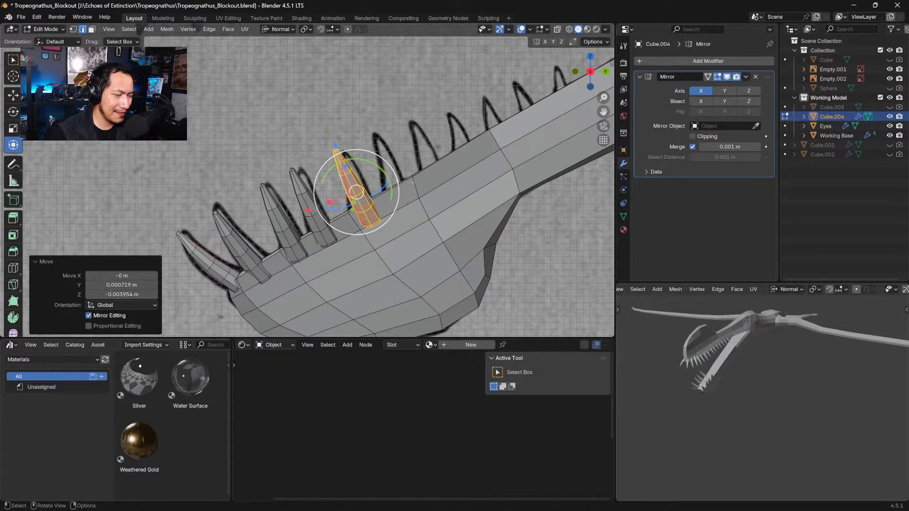
Step: Duplicate the fifth lower-jaw tooth as the sixth about 0.050 m in Y and 0.034 m in Z, and rotate the copy about 3.4°
key(shift+d)
click(443, 159)
key(r)
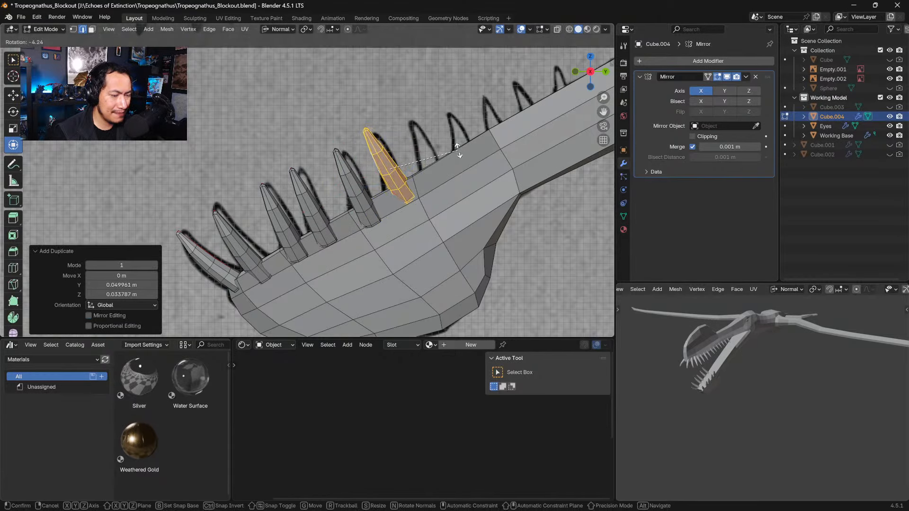
click(416, 166)
Step: Rotate the sixth lower-jaw tooth about 6° around its own Z axis and shift it onto the drawing
key(r)
key(z)
key(z)
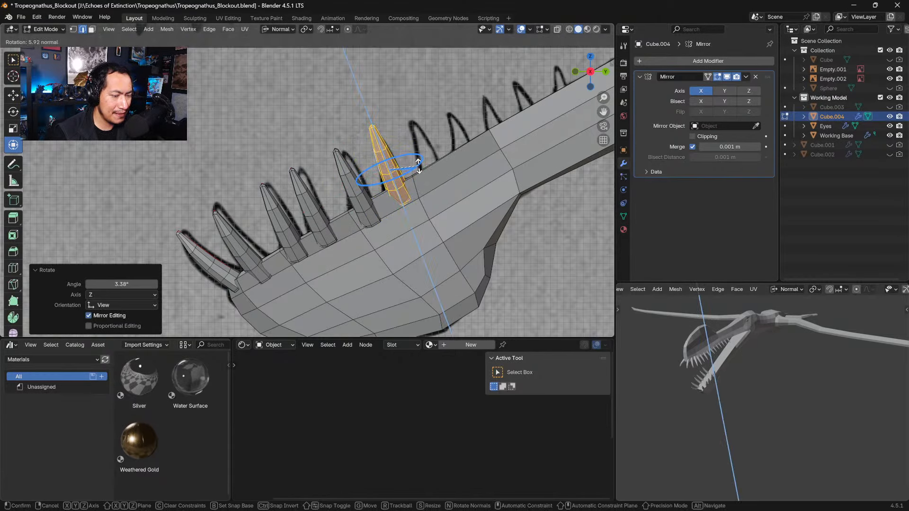
click(418, 167)
key(g)
click(421, 170)
Step: Duplicate the sixth lower-jaw tooth as the seventh about 0.051 m in Y and 0.025 m in Z, and scale the copy to about 0.833
key(shift+d)
click(480, 148)
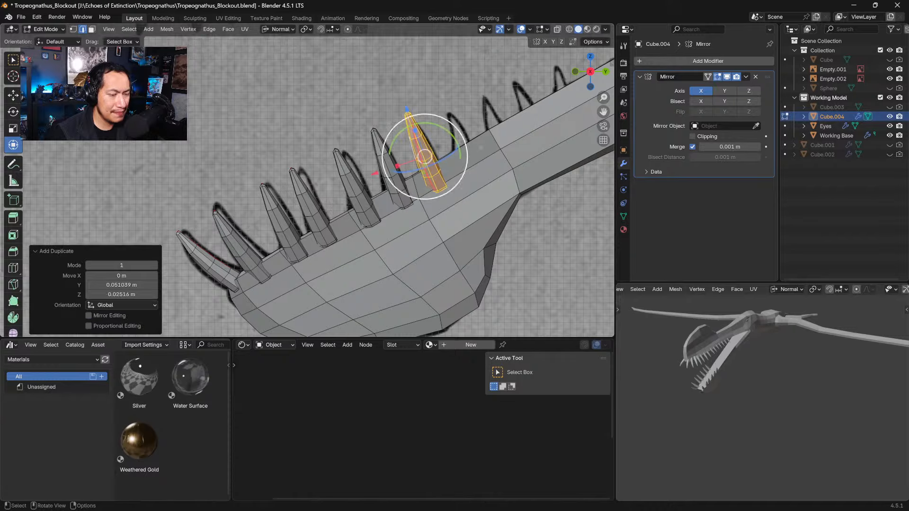
key(s)
click(464, 151)
Step: Rotate the seventh lower-jaw tooth about 12.5° around its own Z axis and move it about 0.003 m in Y
key(r)
key(z)
key(z)
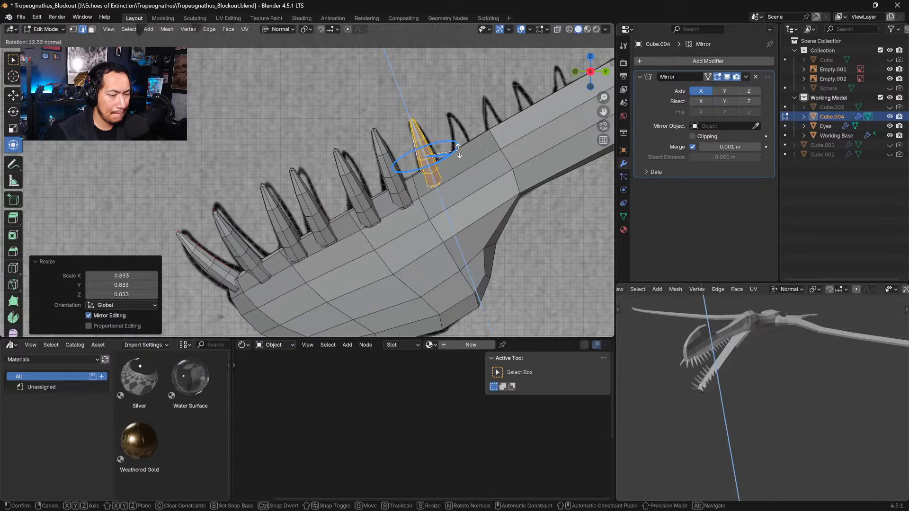
click(457, 154)
key(g)
click(457, 157)
Step: Duplicate the seventh lower-jaw tooth as the eighth about 0.054 m in Y and 0.029 m in Z, and scale the copy to about 0.849
key(shift+d)
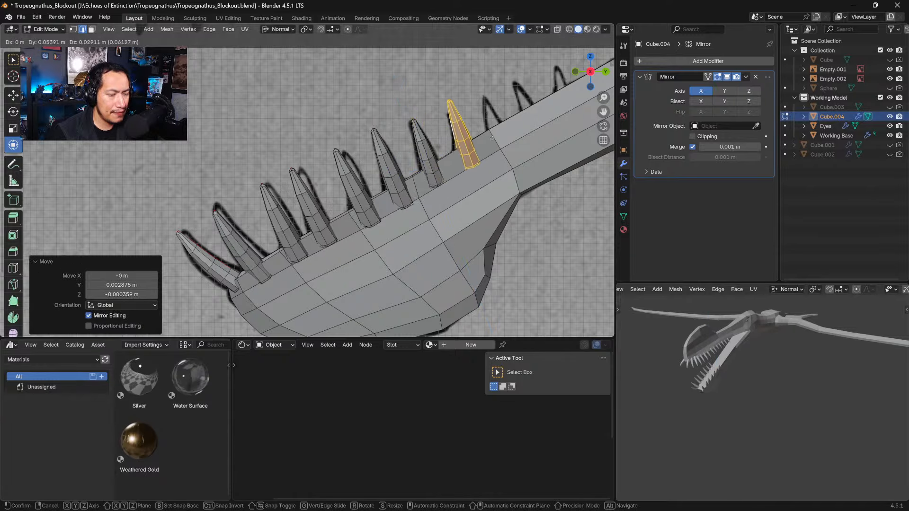
click(492, 138)
key(s)
click(497, 136)
Step: Move the eighth lower-jaw tooth about -0.002 m in Y and -0.004 m in Z, and shorten it to about 0.89 along its own Z
key(g)
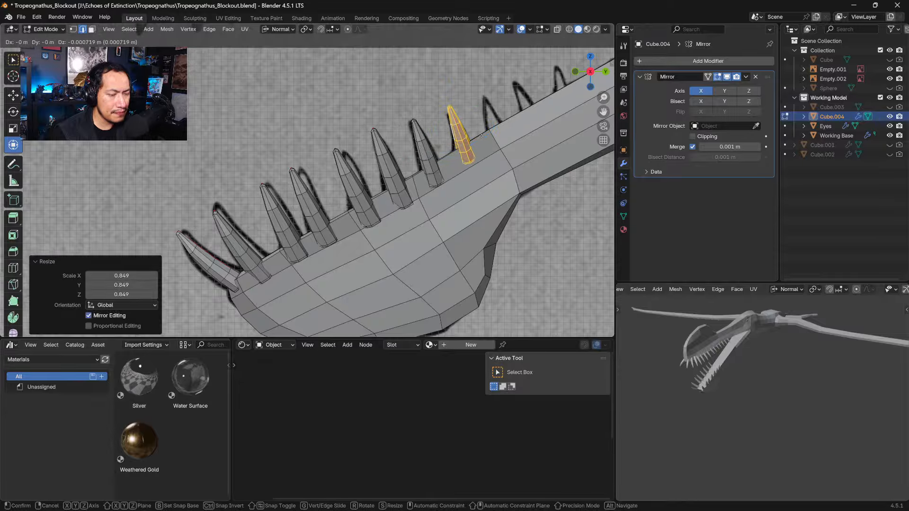
click(480, 138)
key(s)
key(z)
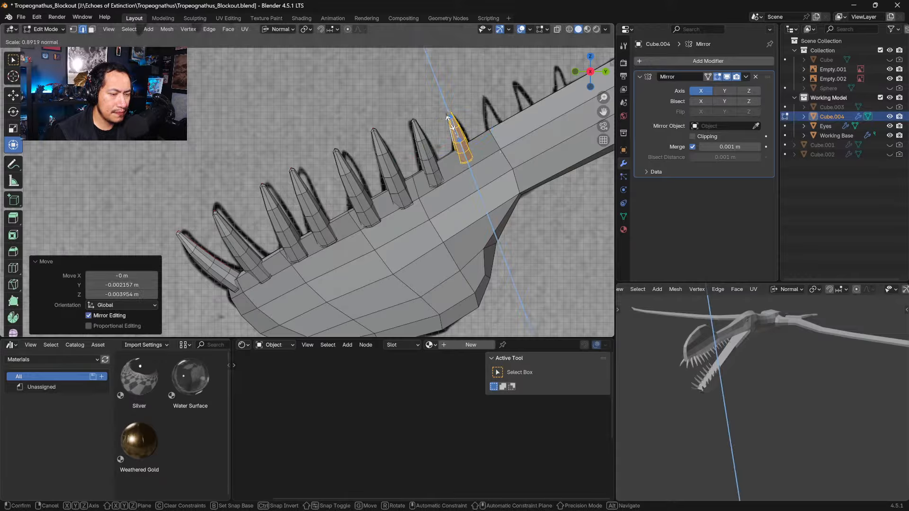
click(450, 119)
Step: Duplicate the eighth lower-jaw tooth onto the ninth drawn tooth and scale the copy to about 0.901
key(KP_Decimal)
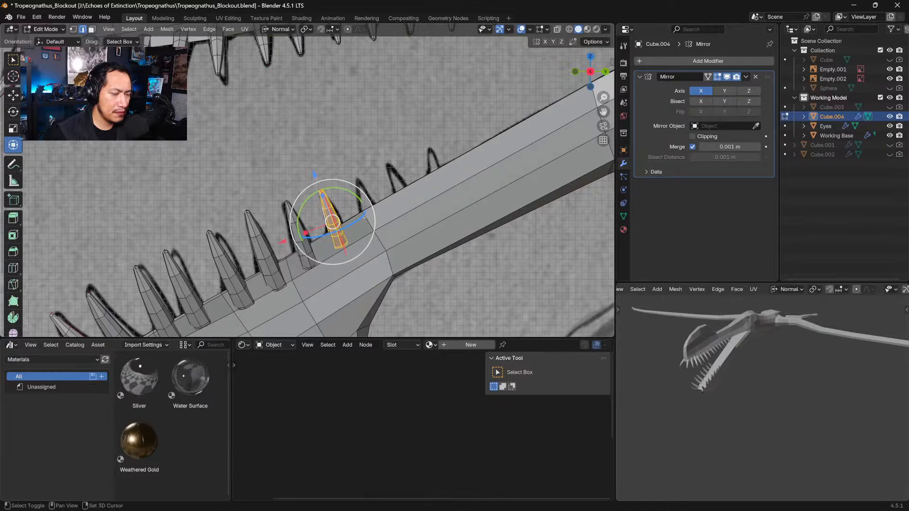
key(s)
key(Return)
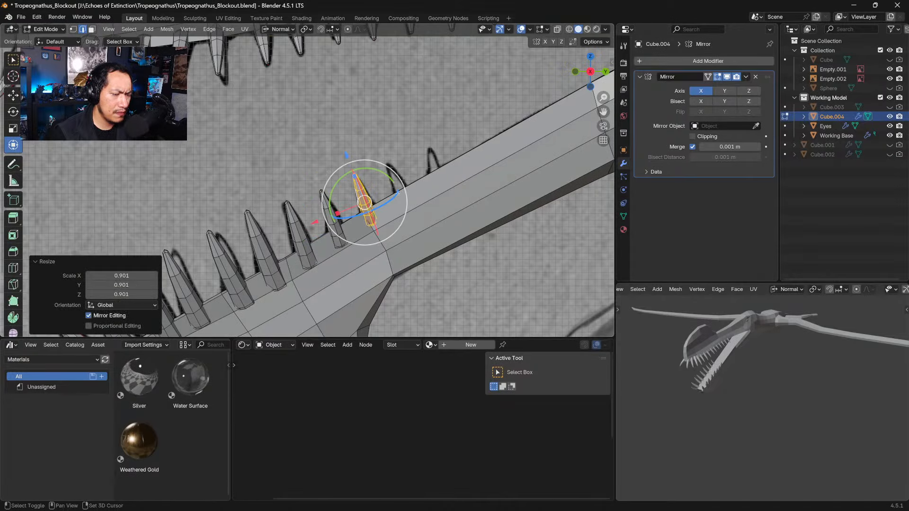
Step: Duplicate the ninth lower-jaw tooth twice to add the tenth and eleventh, the last offset about 0.056 m in Y and 0.027 m in Z
key(shift+d)
click(439, 172)
middle_drag(374, 172, 398, 185)
key(KP_3)
key(shift+d)
click(422, 171)
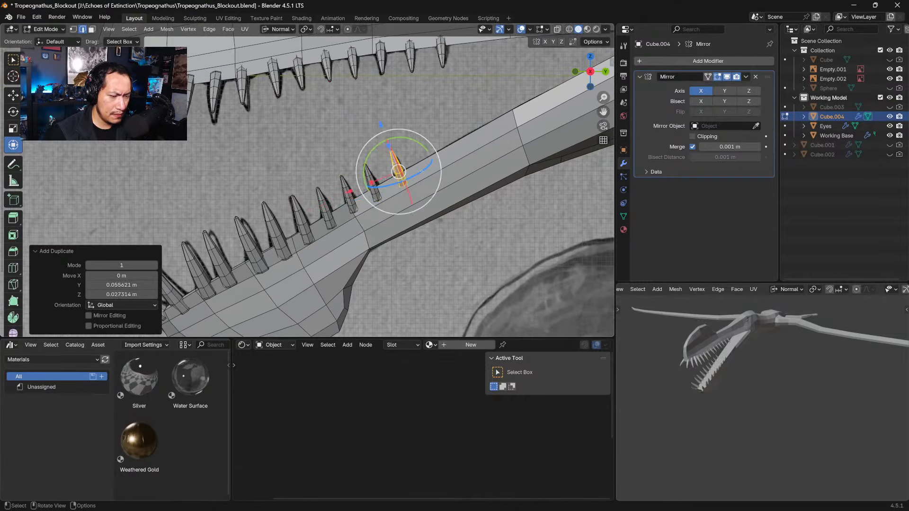
Step: Open the Working Base body in Sculpt Mode and adjust the lower jaw's underside to the side-view drawing with the Grab brush
key(Tab)
ctrl+middle_drag(466, 318, 415, 211)
shift+middle_drag(457, 127, 410, 150)
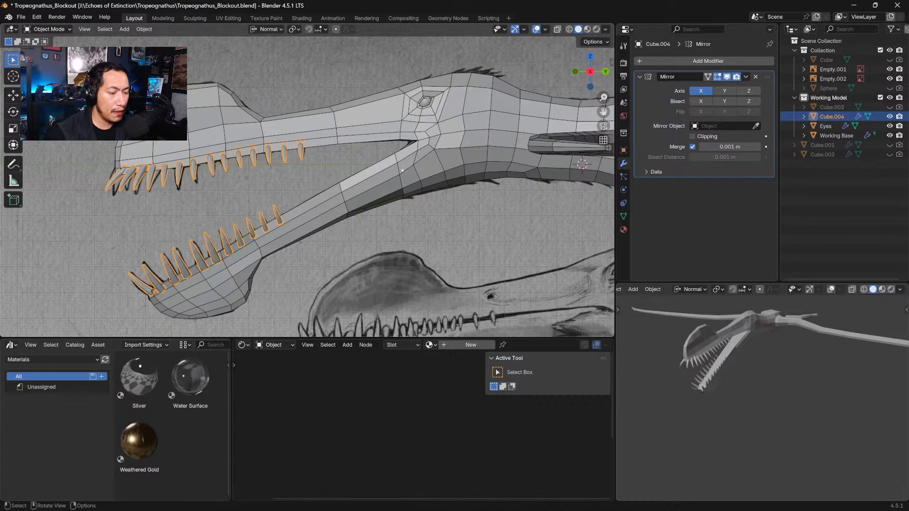
click(421, 161)
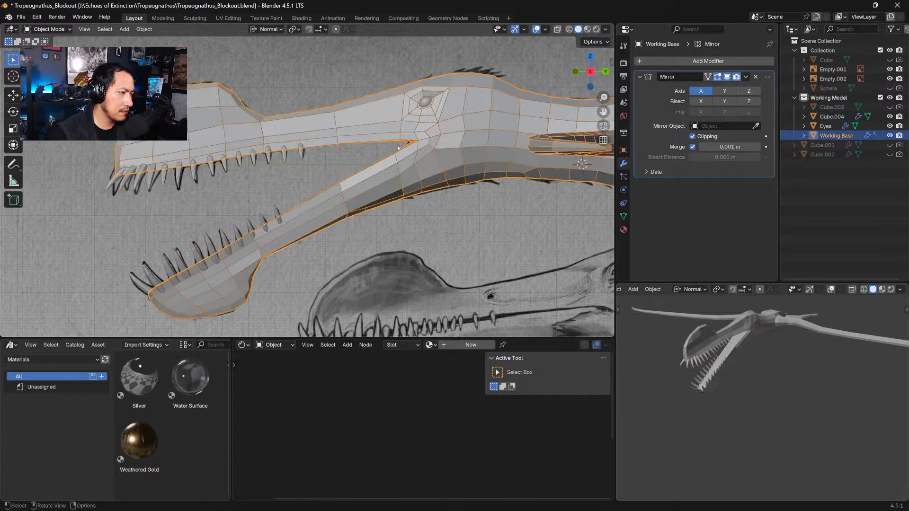
click(66, 31)
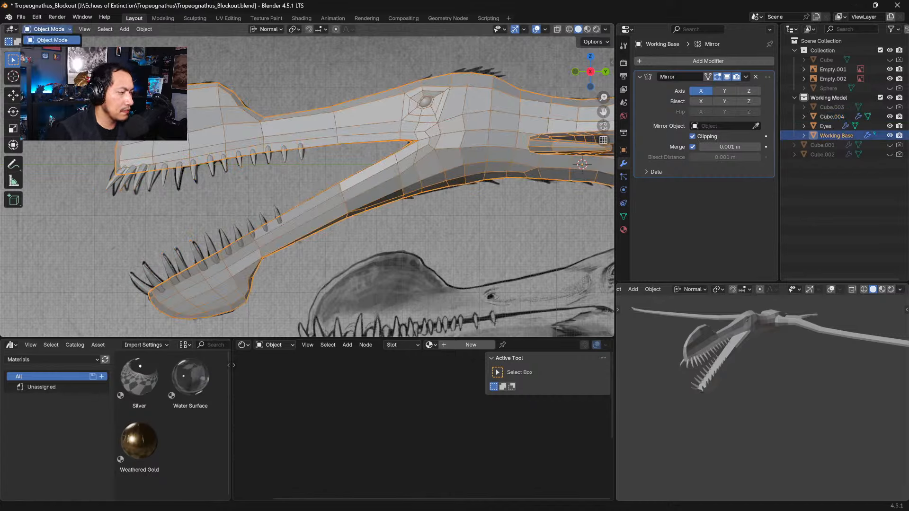
click(50, 60)
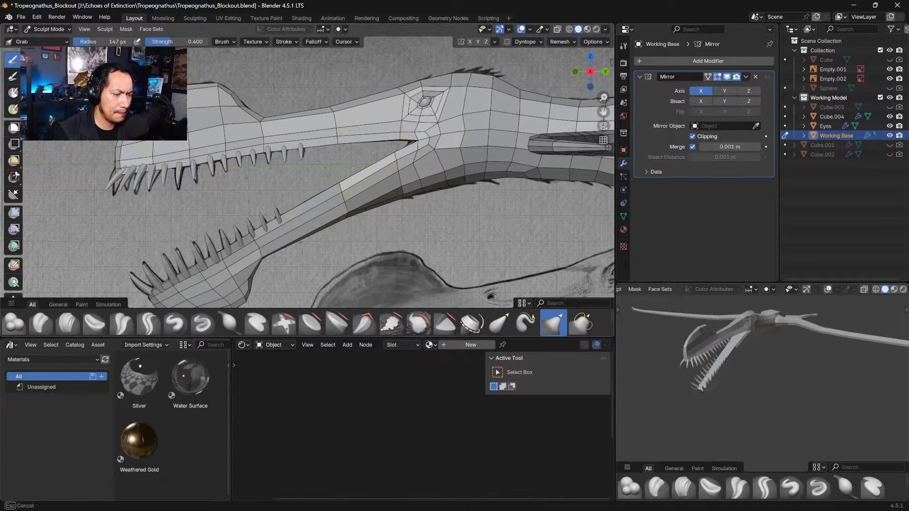
drag(350, 202, 349, 203)
drag(350, 211, 340, 211)
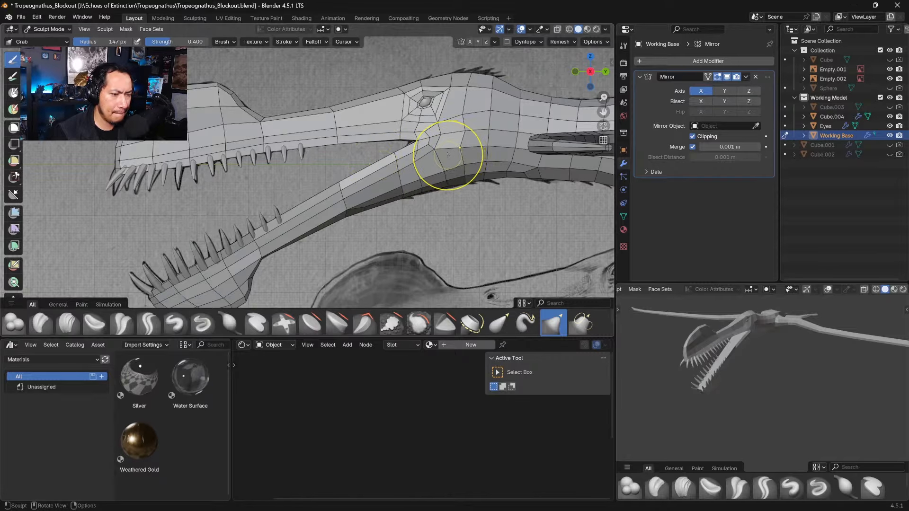
Step: Try to bend the end of the hind leg upward with the Grab brush at a 106 px radius
ctrl+middle_drag(448, 153, 456, 176)
shift+middle_drag(529, 194, 312, 160)
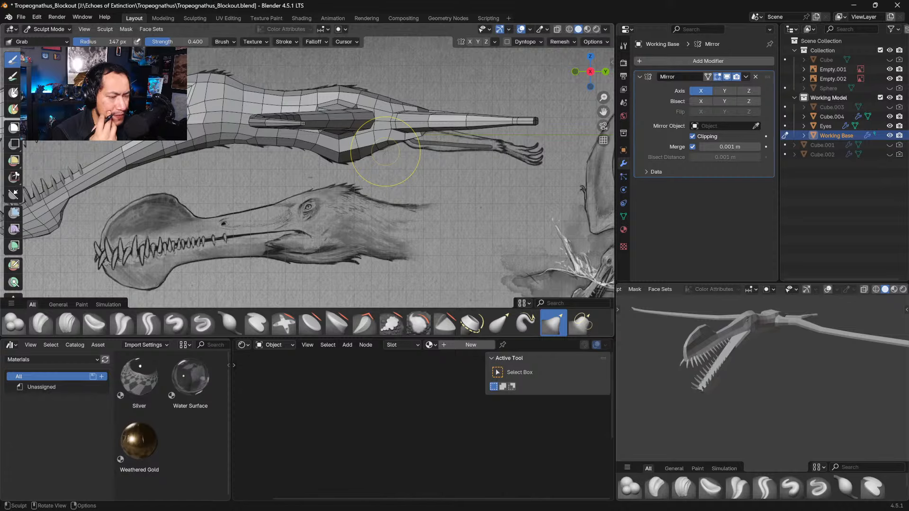
mouse_move(524, 132)
shift+middle_down()
mouse_move(460, 139)
mouse_move(384, 169)
mouse_move(450, 157)
shift+middle_up()
shift+middle_drag(450, 157, 384, 177)
key(bracketleft)
key(bracketleft)
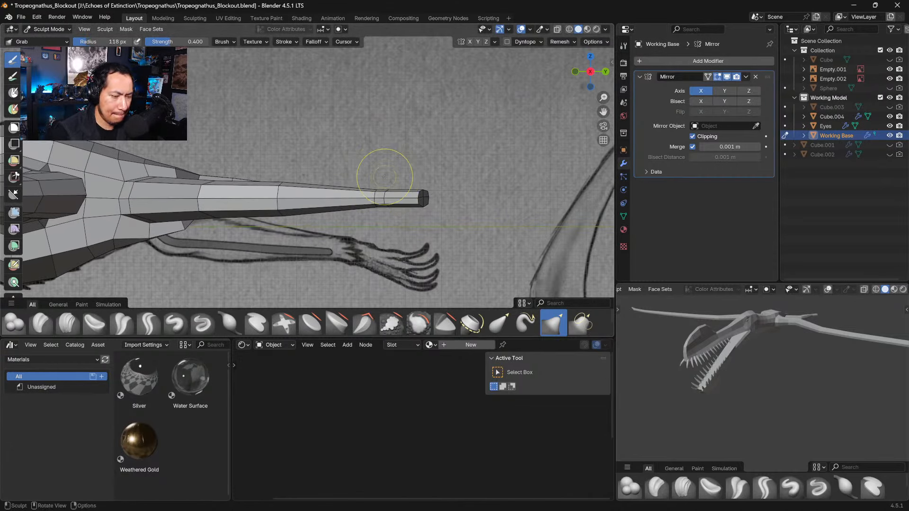
key(bracketleft)
click(376, 189)
mouse_move(376, 188)
mouse_down()
mouse_move(421, 203)
mouse_move(403, 187)
mouse_up()
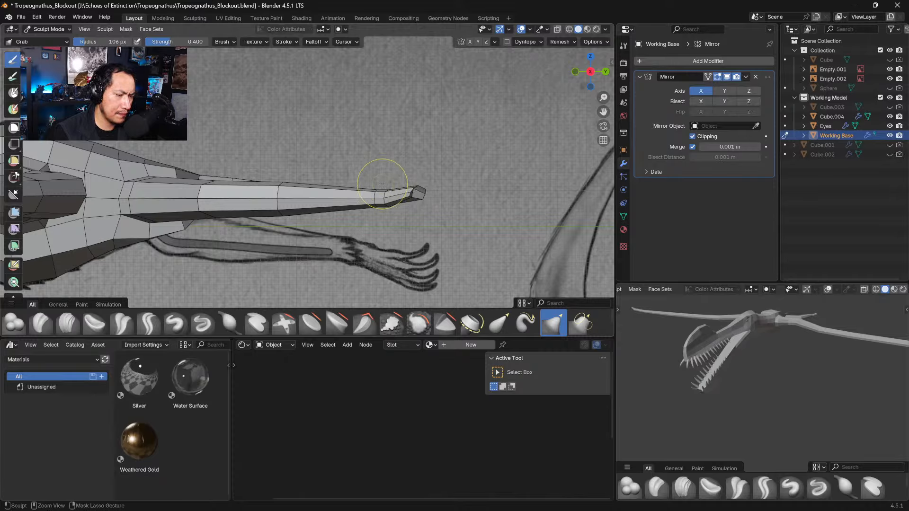
key(ctrl+z)
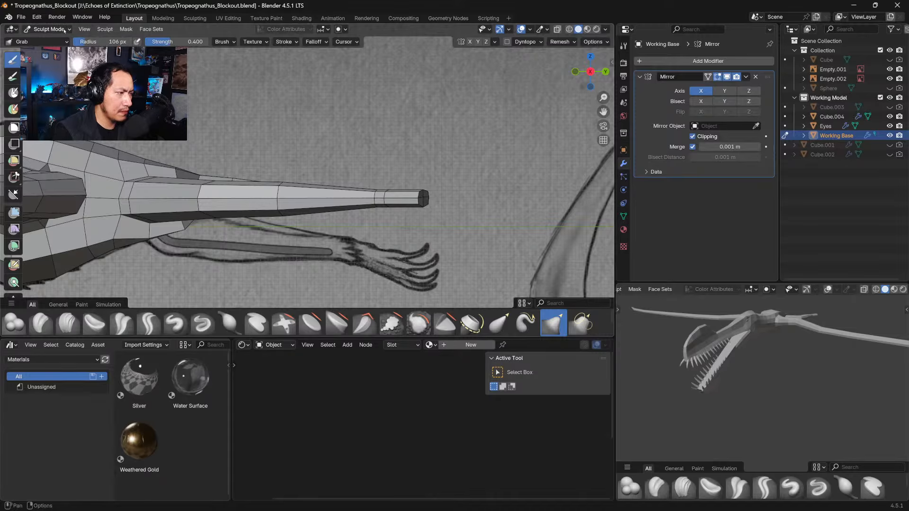
Step: Select the end section of the hind leg through the mesh in Edit Mode and scale it about 1.14 along global Z
middle_drag(393, 203, 395, 226)
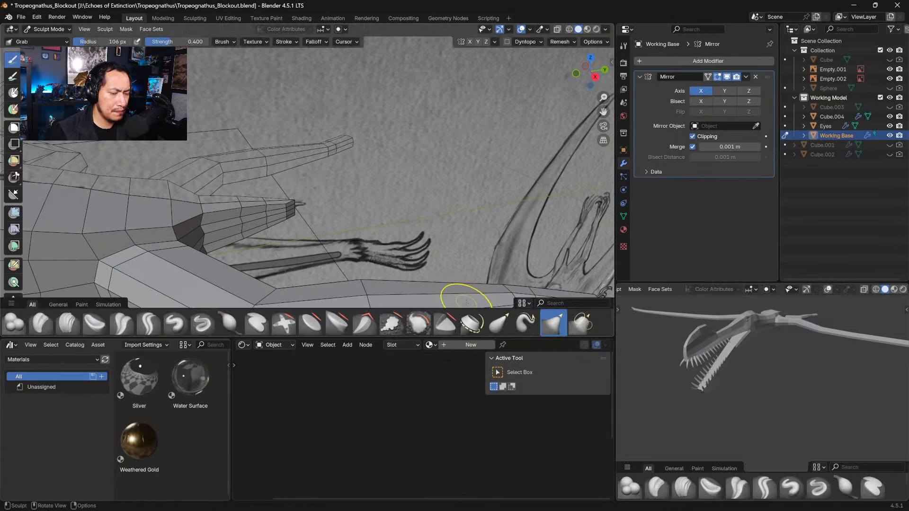
key(Tab)
key(KP_Decimal)
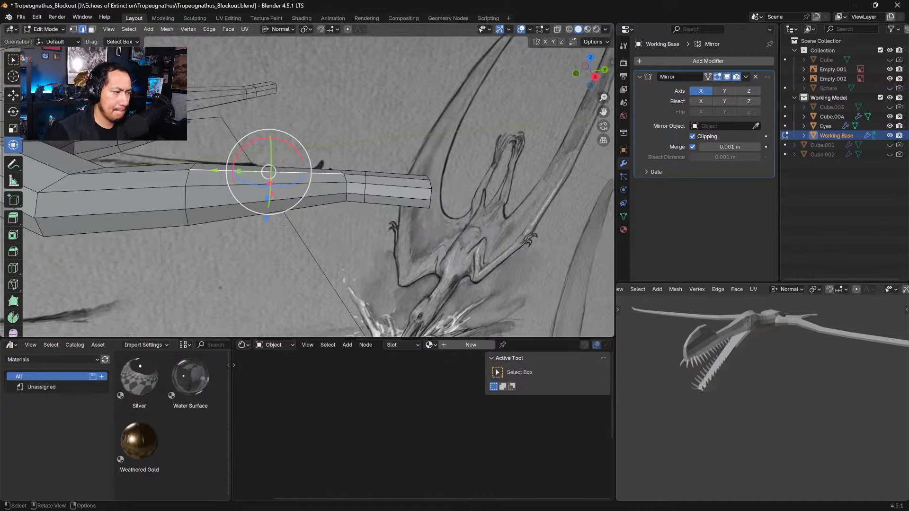
click(558, 32)
drag(480, 239, 334, 146)
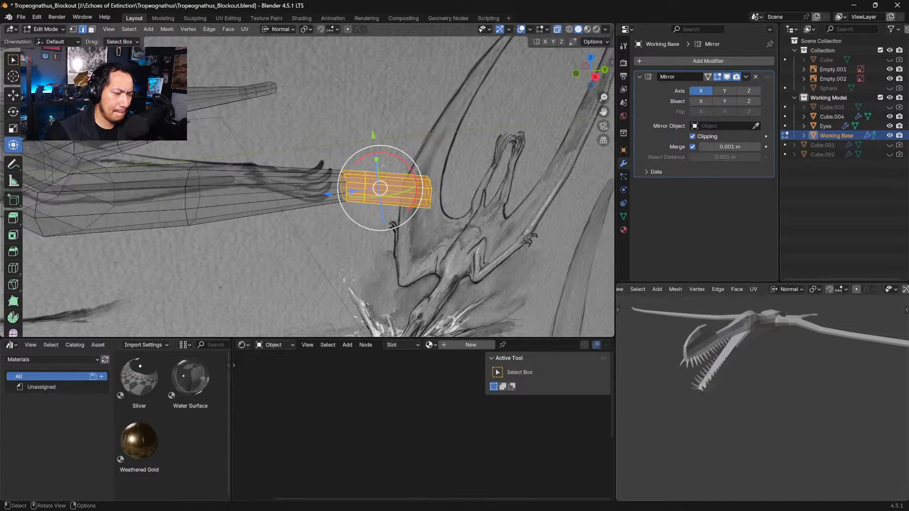
middle_drag(384, 166, 367, 146)
click(278, 30)
click(277, 61)
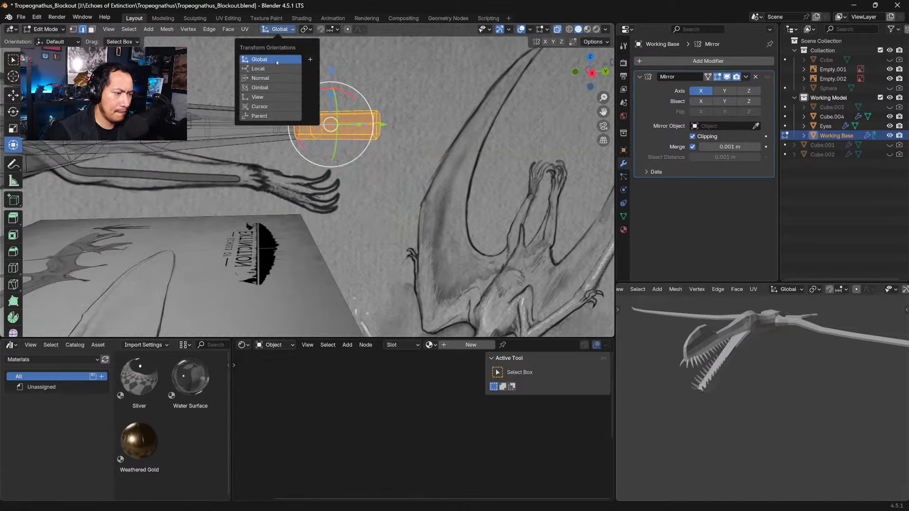
key(s)
key(z)
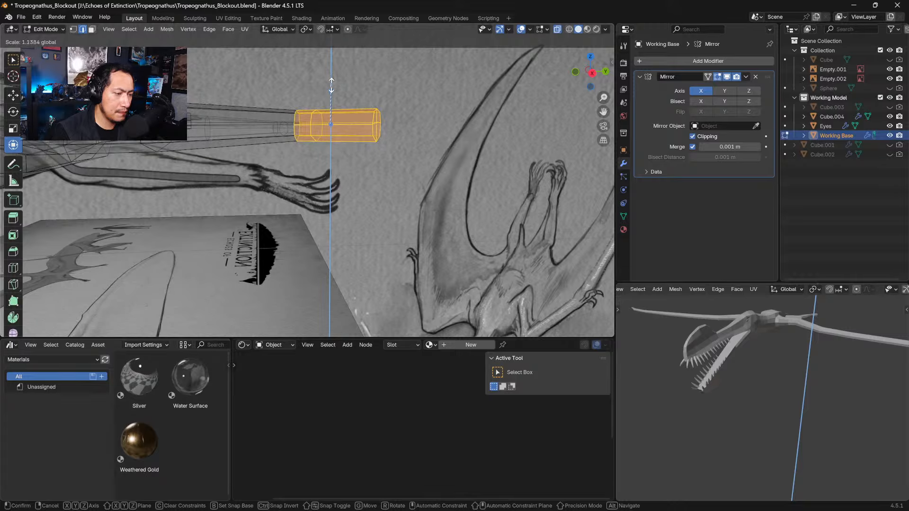
click(332, 87)
Step: Select the end cap loop of the hind leg and scale it by 1.177 along global Z
drag(357, 100, 414, 164)
drag(377, 99, 374, 86)
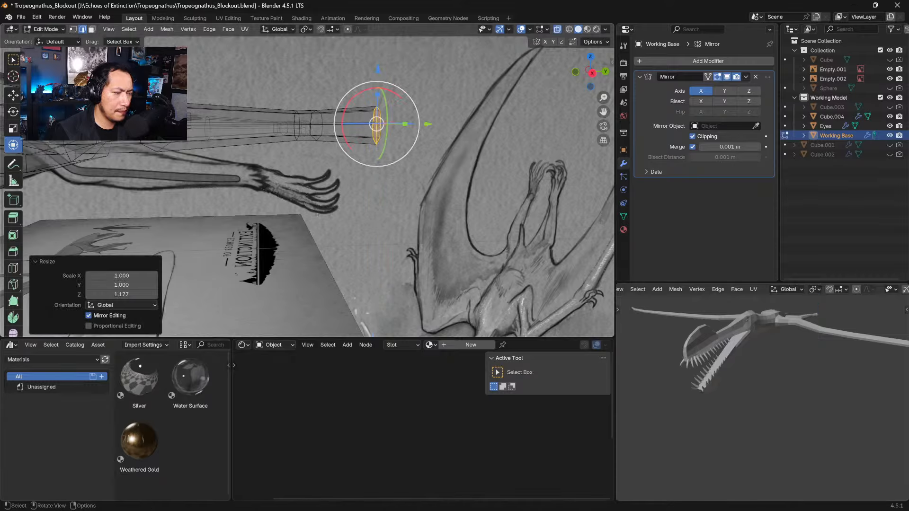
mouse_move(375, 90)
middle_down()
mouse_move(341, 142)
mouse_move(302, 241)
mouse_move(346, 110)
mouse_move(289, 131)
mouse_move(316, 92)
middle_up()
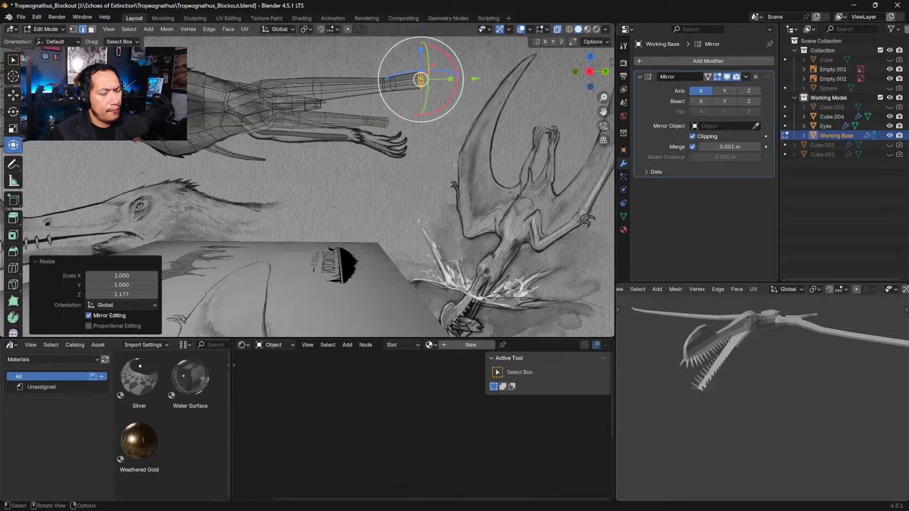
Step: Select the inner side face of the leg's end section and move it about 0.013 m along Z in Normal orientation
middle_drag(444, 148, 327, 166)
key(3)
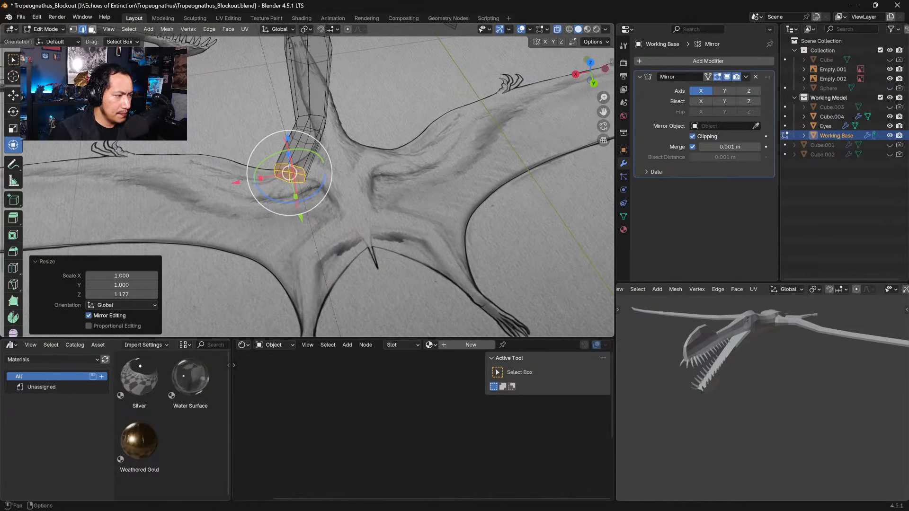
middle_drag(309, 158, 330, 137)
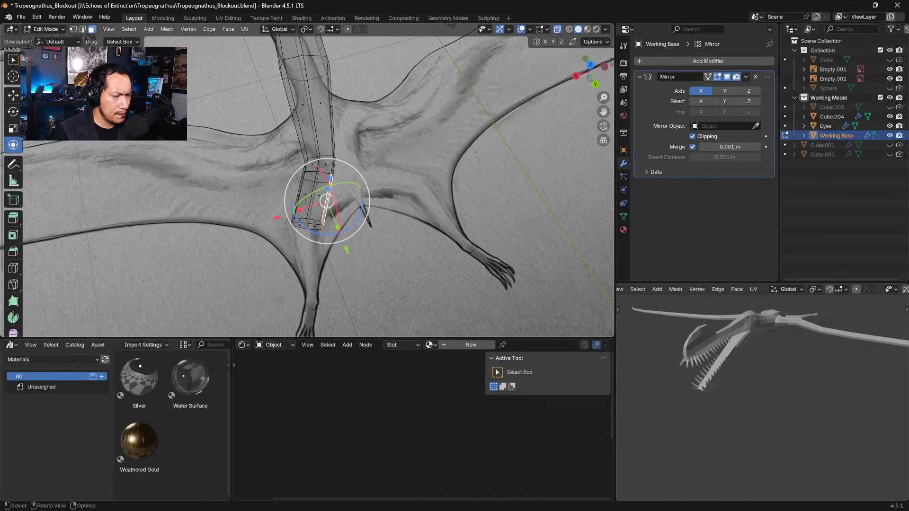
click(292, 31)
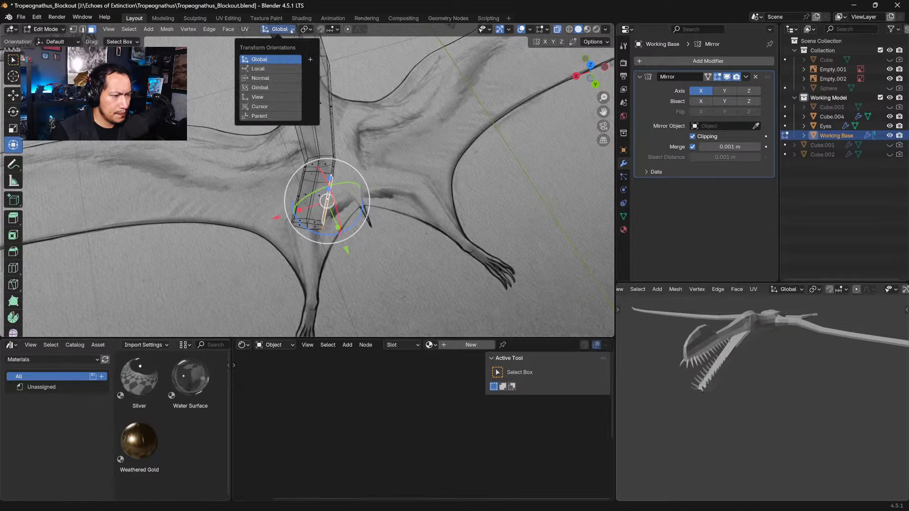
click(260, 79)
key(g)
key(z)
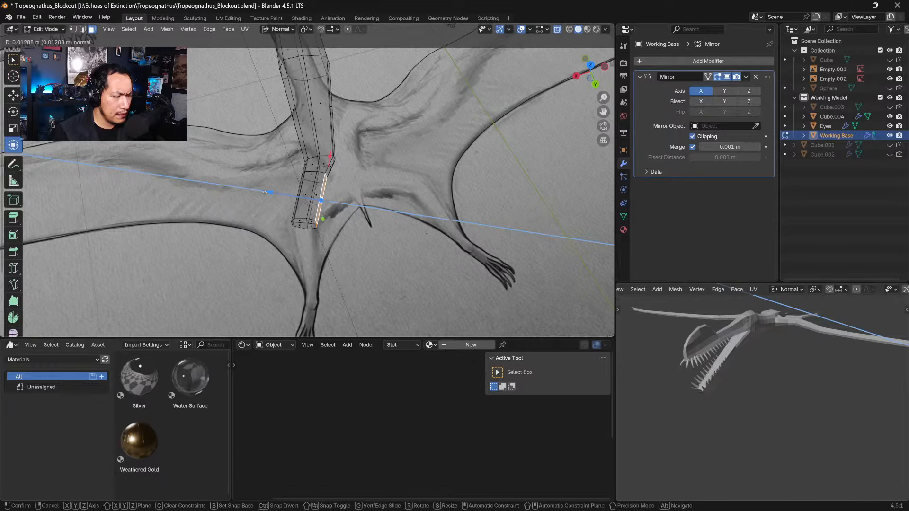
click(265, 193)
Step: In top view, rotate the inner ankle face about -8.9° and move it about 0.0076 m in X and -0.0041 m in Y
click(330, 165)
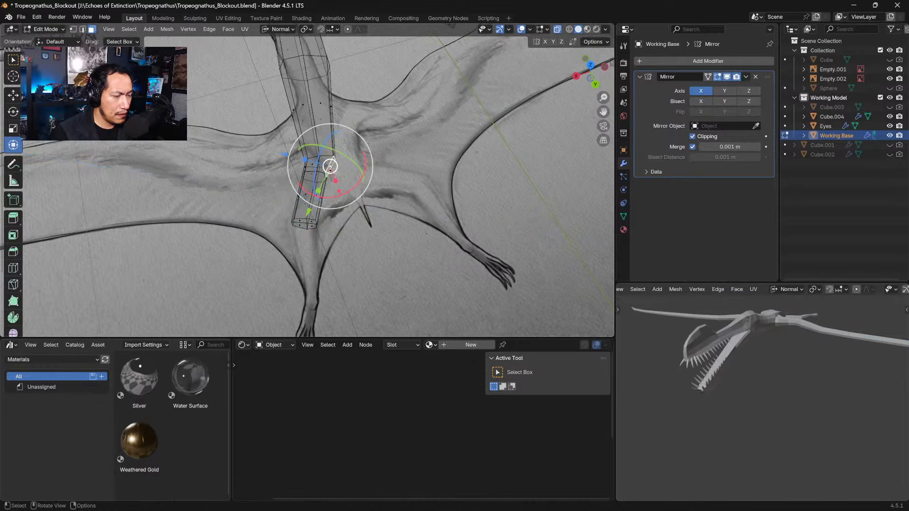
mouse_move(312, 165)
middle_down()
mouse_move(300, 108)
mouse_move(308, 131)
middle_up()
shift+click(308, 131)
shift+click(301, 100)
key(KP_7)
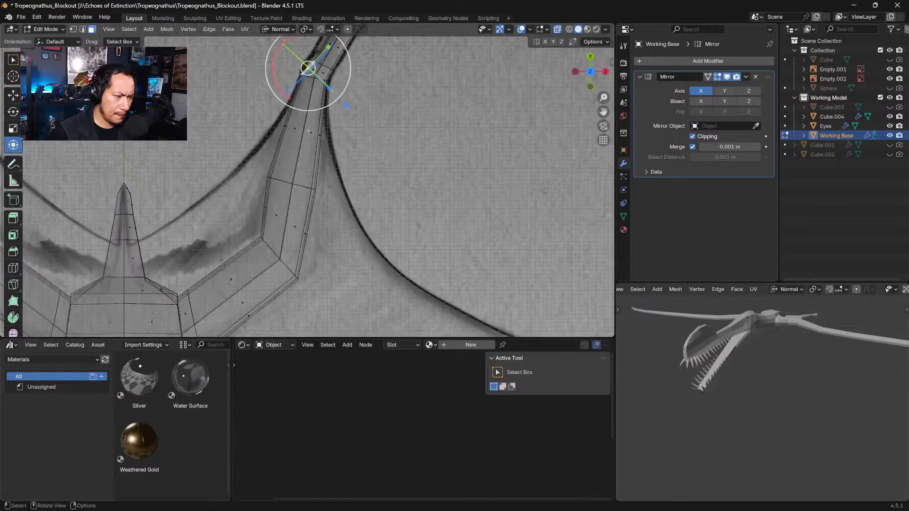
shift+middle_drag(381, 73, 383, 136)
key(r)
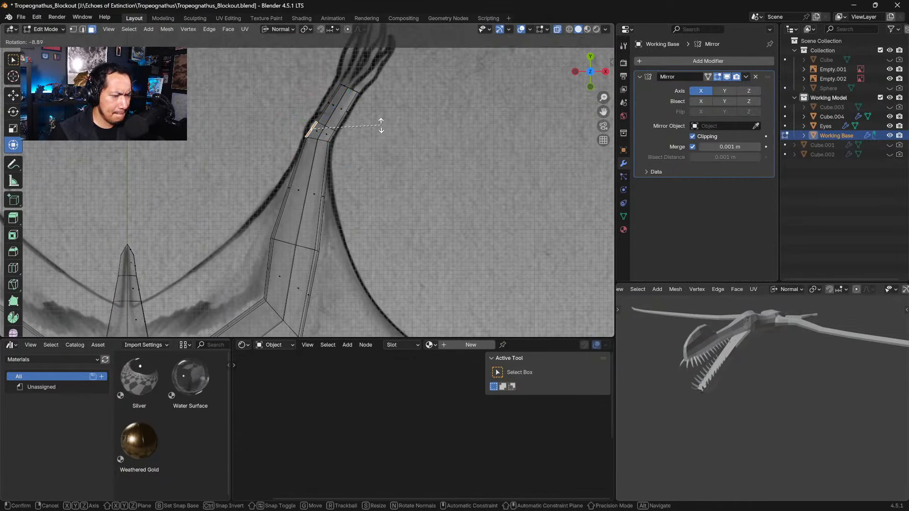
click(381, 125)
key(g)
click(372, 135)
Step: Fine-tune the inner ankle face with a slight rotation and a move of about 0.0012 m in X and 0.007 m in Y
key(r)
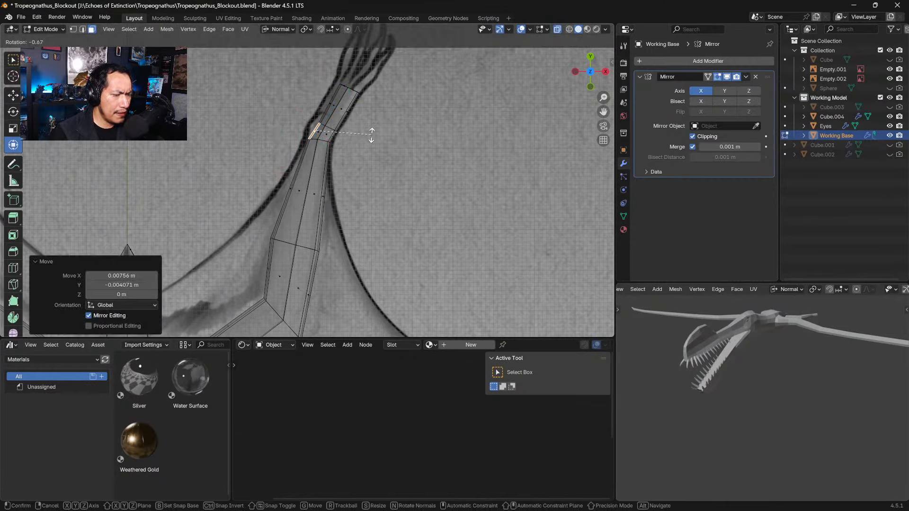
click(366, 133)
key(g)
click(367, 128)
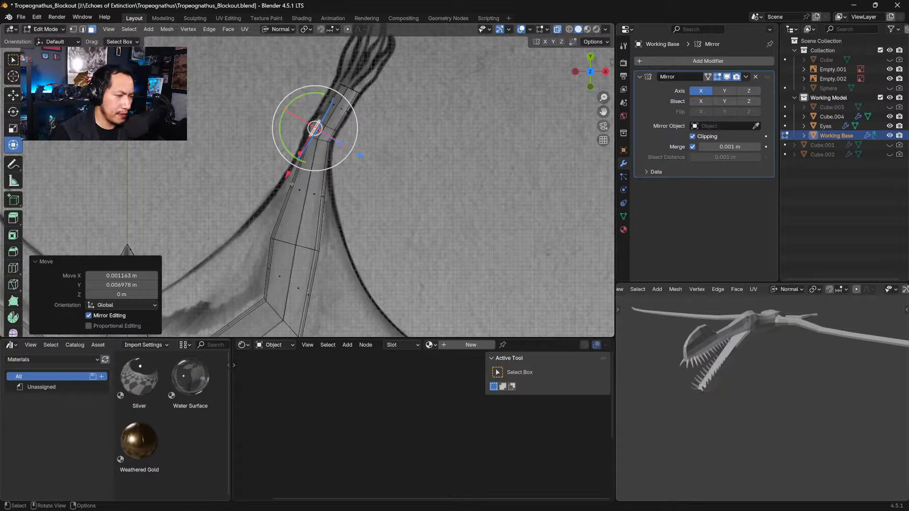
Step: Add one edge loop around the middle of the lower hind leg with a slide factor of -0.014
click(308, 204)
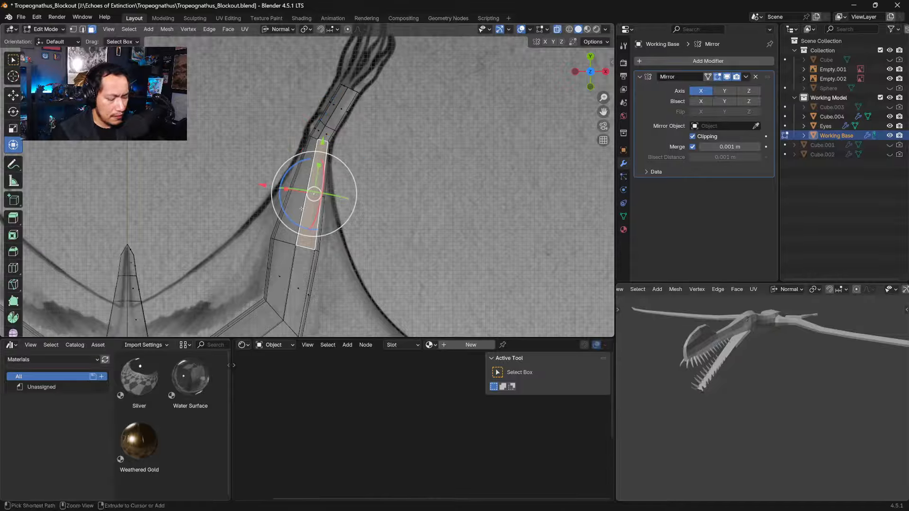
key(ctrl+r)
click(302, 190)
click(301, 187)
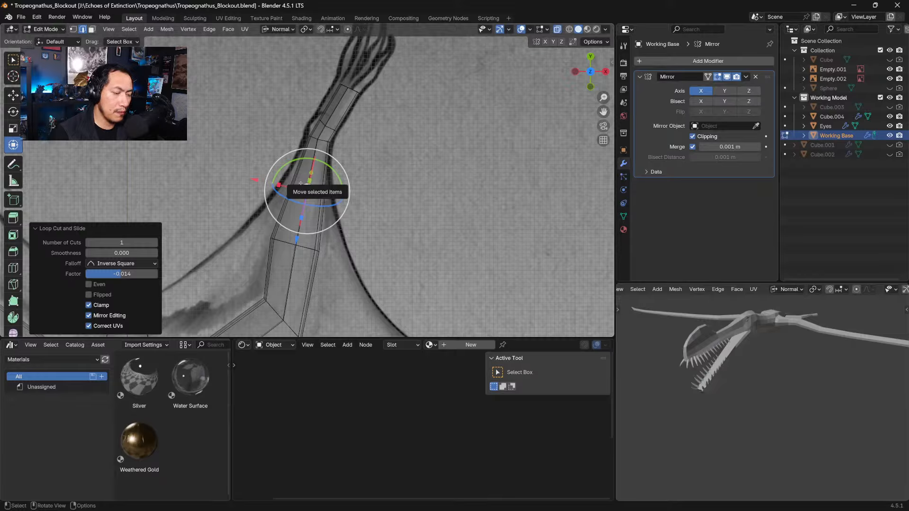
Step: Scale the calf edge loop nearer the knee by 1.062 and move it about -0.033 m in Y
click(306, 247)
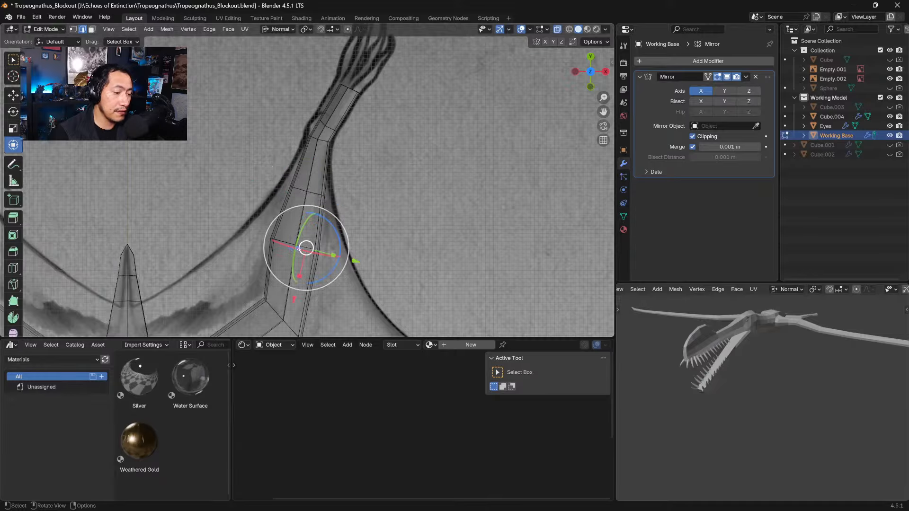
click(296, 245)
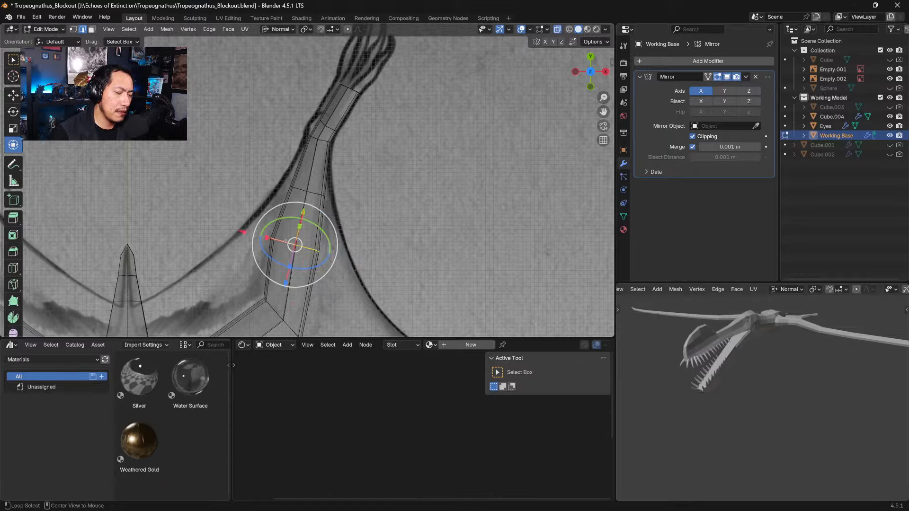
key(s)
click(383, 213)
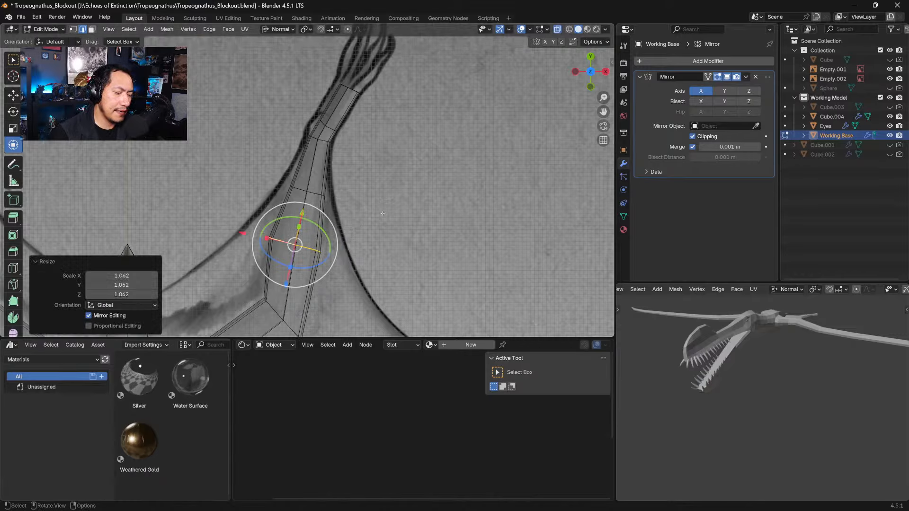
key(g)
click(357, 233)
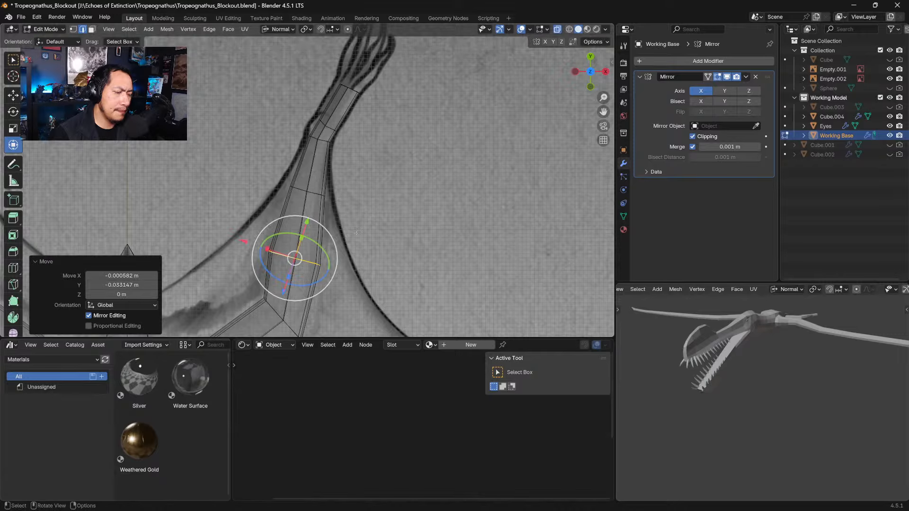
Step: Shrink the new lower-leg edge loop and move it about 0.0023 m in X and -0.0041 m in Y
click(296, 189)
key(s)
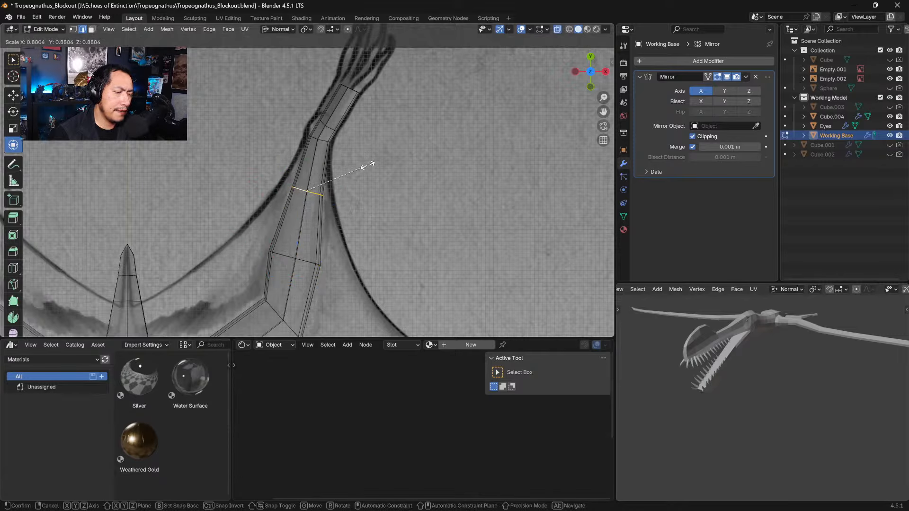
click(362, 165)
key(g)
click(353, 174)
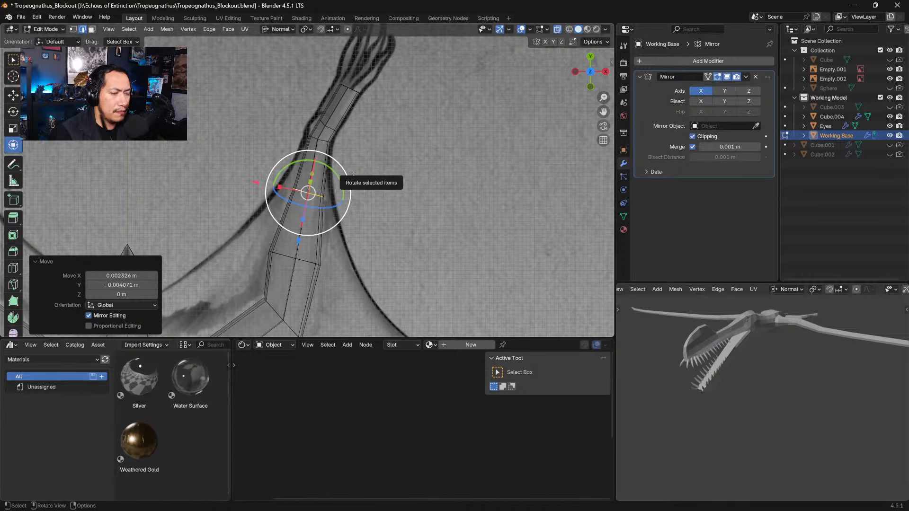
mouse_move(353, 174)
shift+middle_down()
mouse_move(348, 214)
mouse_move(332, 182)
mouse_move(382, 172)
mouse_move(322, 128)
mouse_move(316, 147)
mouse_move(324, 158)
shift+middle_up()
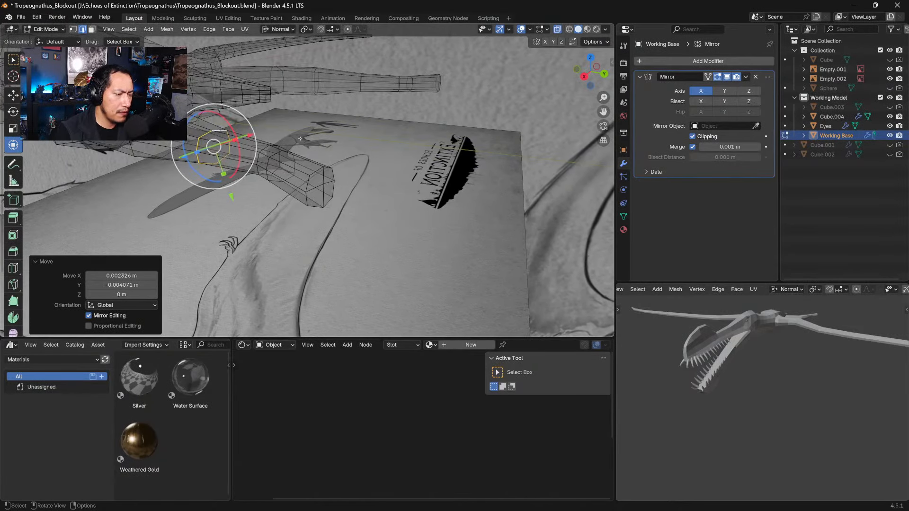
click(322, 168)
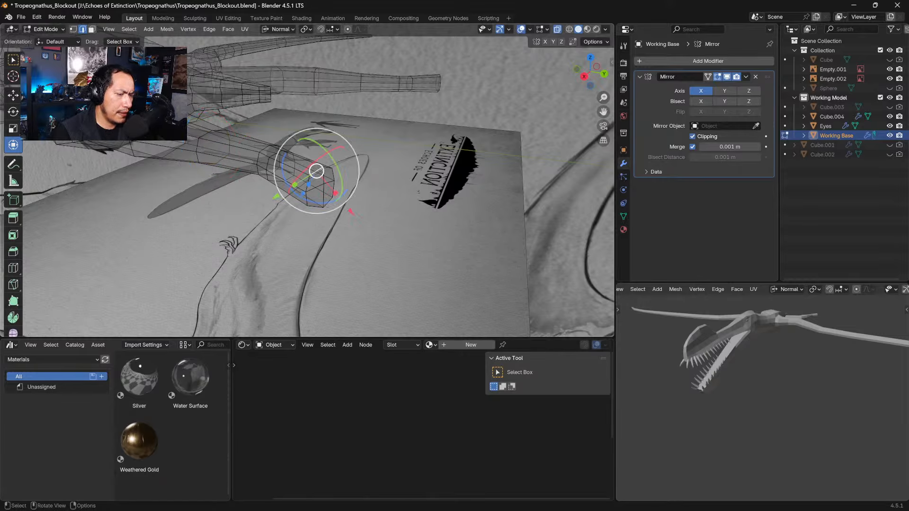
shift+click(322, 157)
click(328, 168)
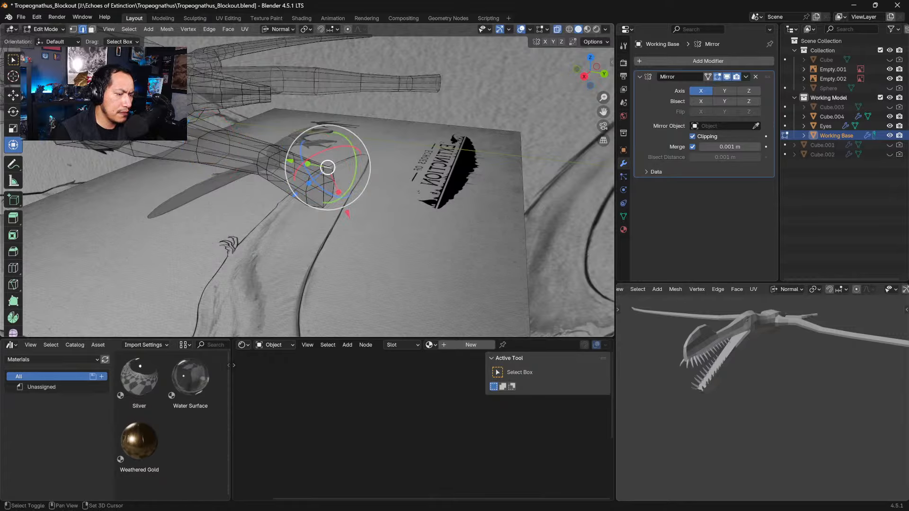
shift+click(316, 171)
drag(314, 120, 313, 117)
click(315, 204)
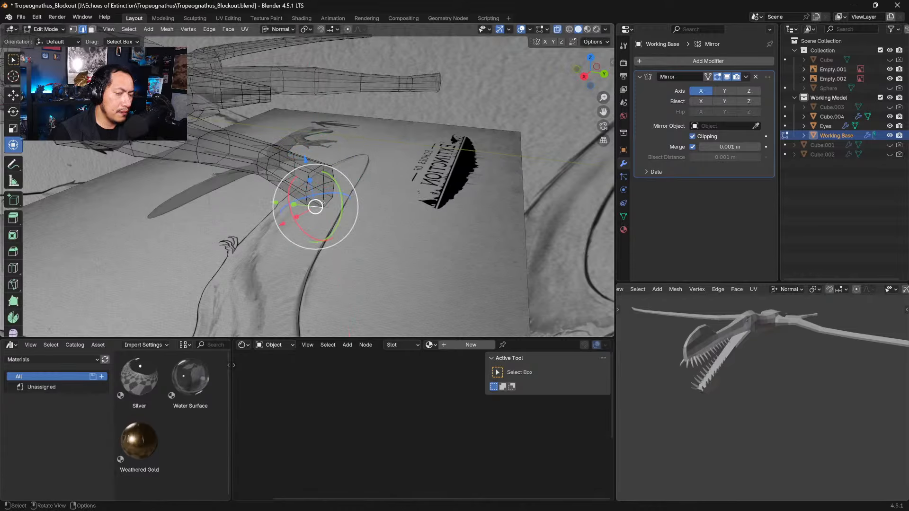
click(327, 202)
click(319, 175)
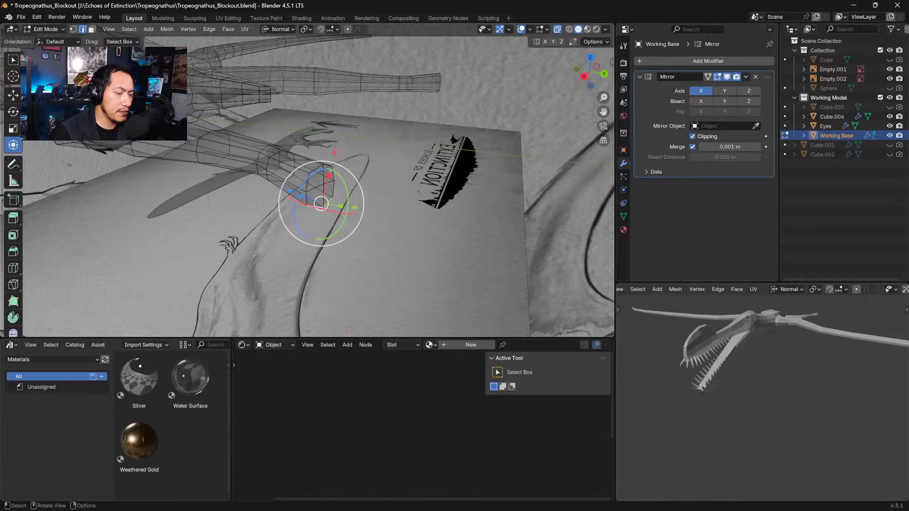
middle_drag(320, 175, 295, 135)
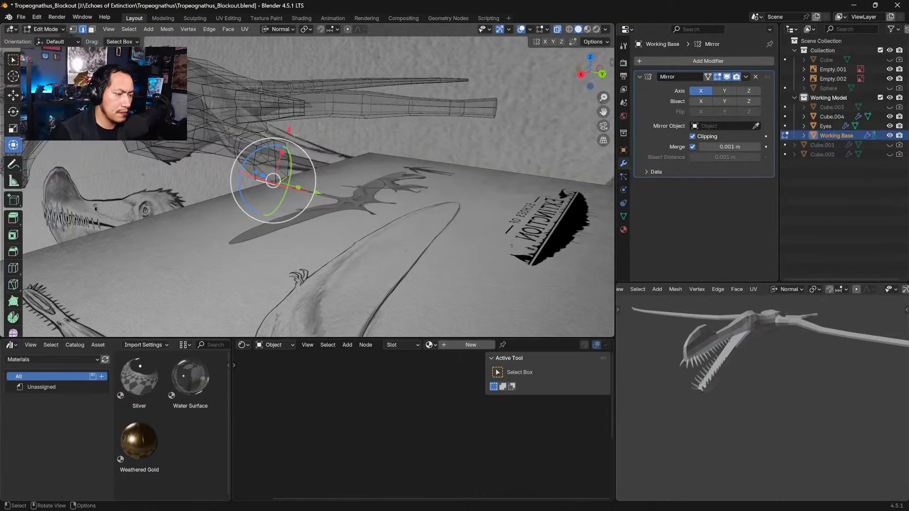
Step: Select the outer side edges of the leg's end section and move them about 0.0014 m along X in Normal orientation
drag(290, 134, 289, 138)
mouse_move(289, 137)
middle_down()
mouse_move(324, 163)
mouse_move(300, 157)
mouse_move(347, 108)
mouse_move(272, 120)
mouse_move(301, 141)
mouse_move(294, 161)
middle_up()
shift+click(273, 120)
shift+click(296, 138)
key(KP_7)
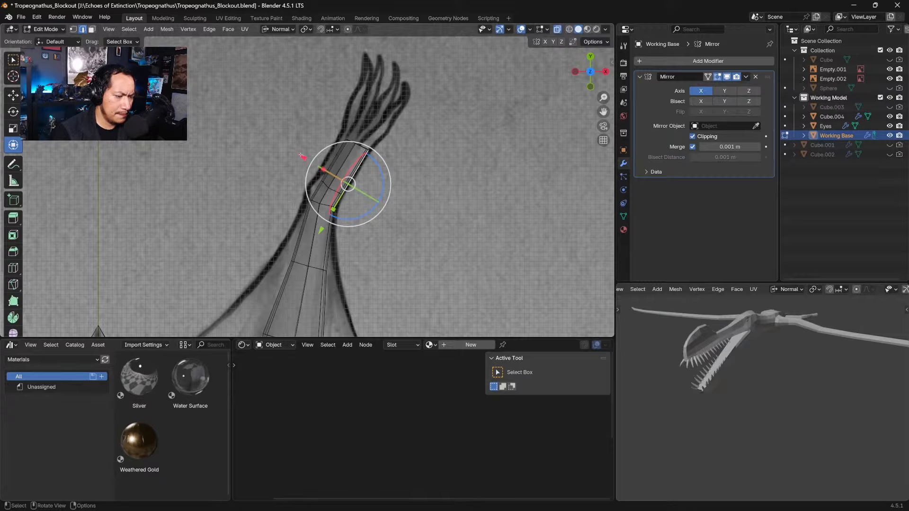
key(g)
key(x)
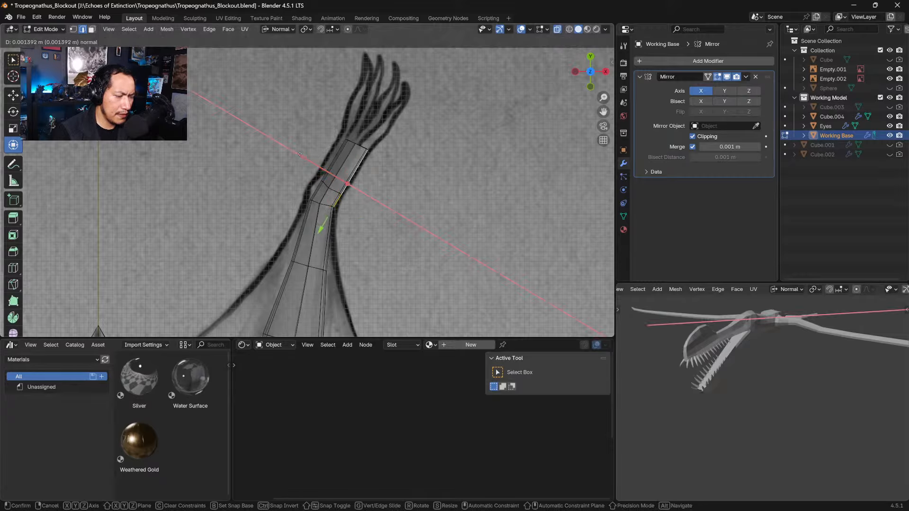
click(300, 154)
mouse_move(334, 188)
middle_down()
mouse_move(345, 121)
mouse_move(310, 172)
mouse_move(327, 152)
middle_up()
middle_drag(337, 153, 256, 179)
ctrl+middle_drag(326, 179, 310, 201)
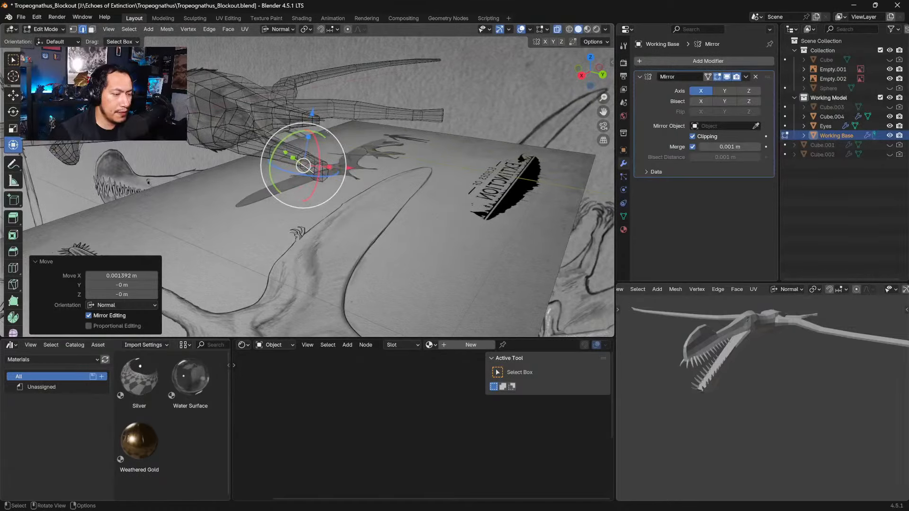
middle_drag(283, 168, 325, 179)
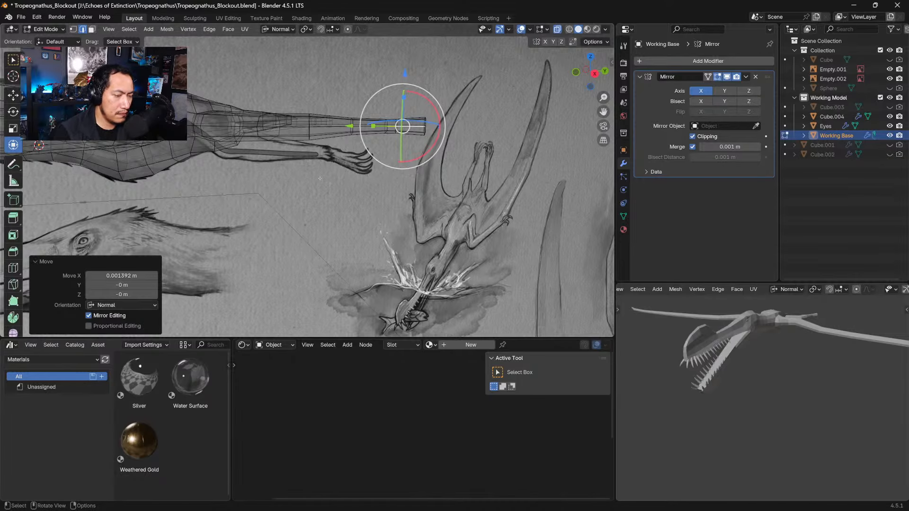
middle_drag(314, 180, 340, 166)
scroll(315, 215, down, 5)
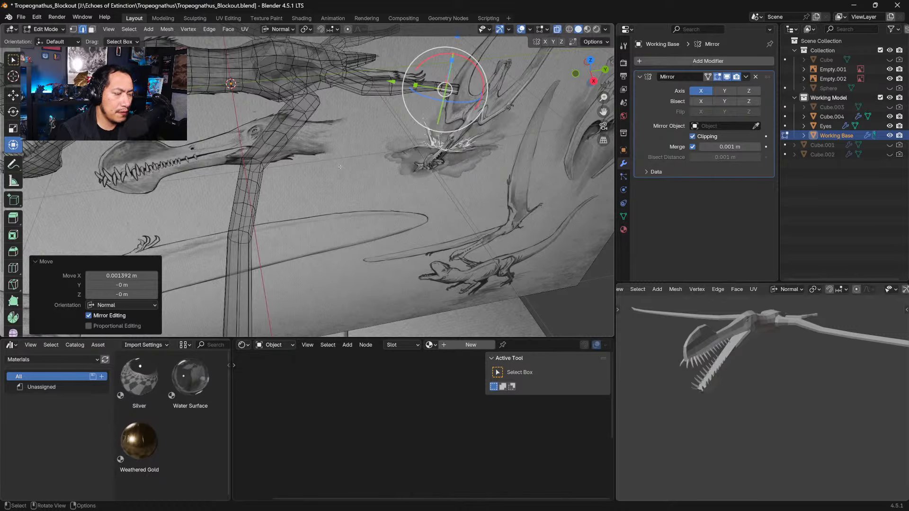
Step: Switch the Working Base body to Sculpt Mode and nudge the base of the wing arm near the shoulder with the Grab brush
middle_drag(281, 201, 347, 153)
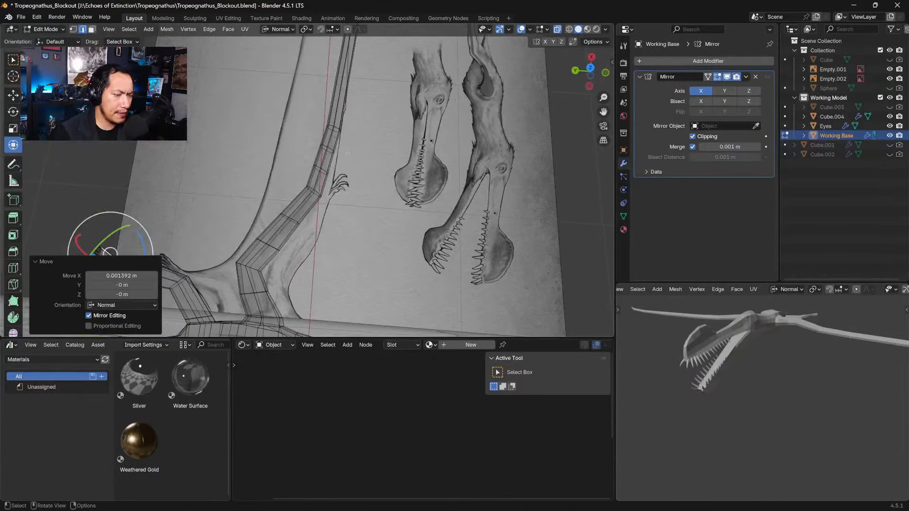
key(KP_7)
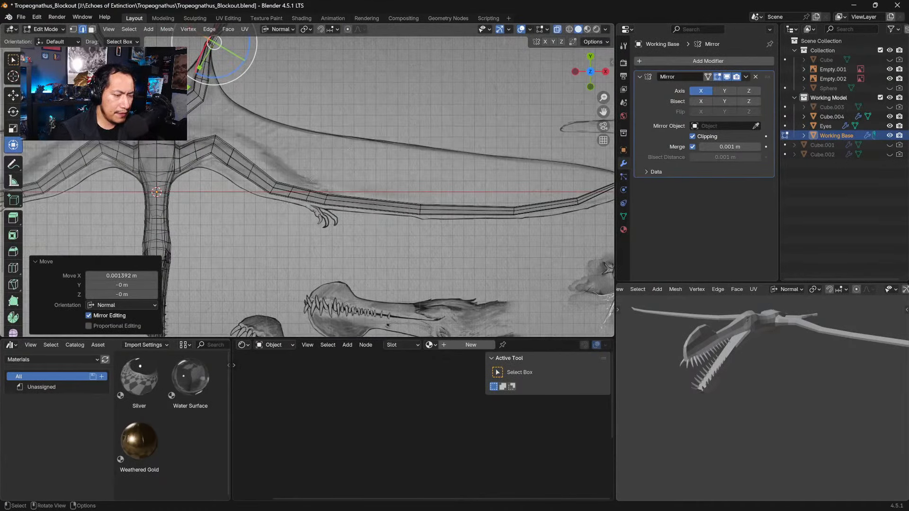
scroll(311, 180, up, 3)
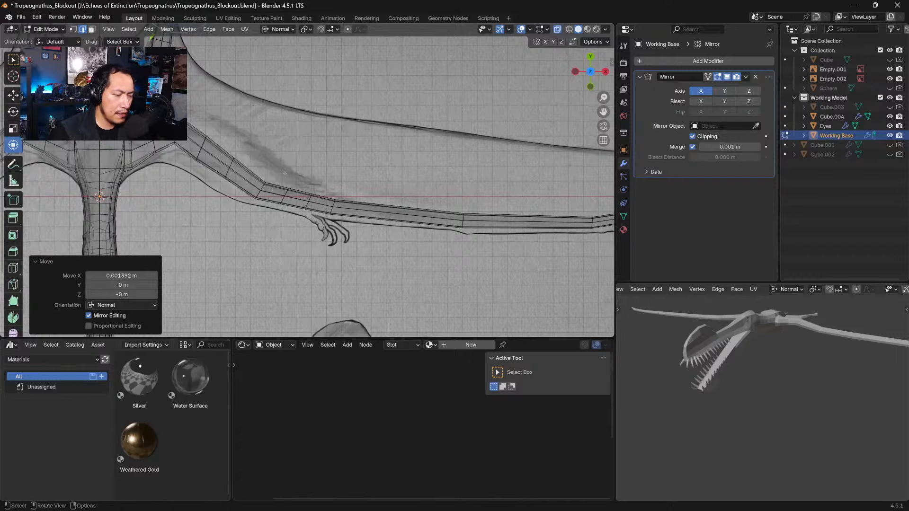
middle_drag(308, 209, 312, 202)
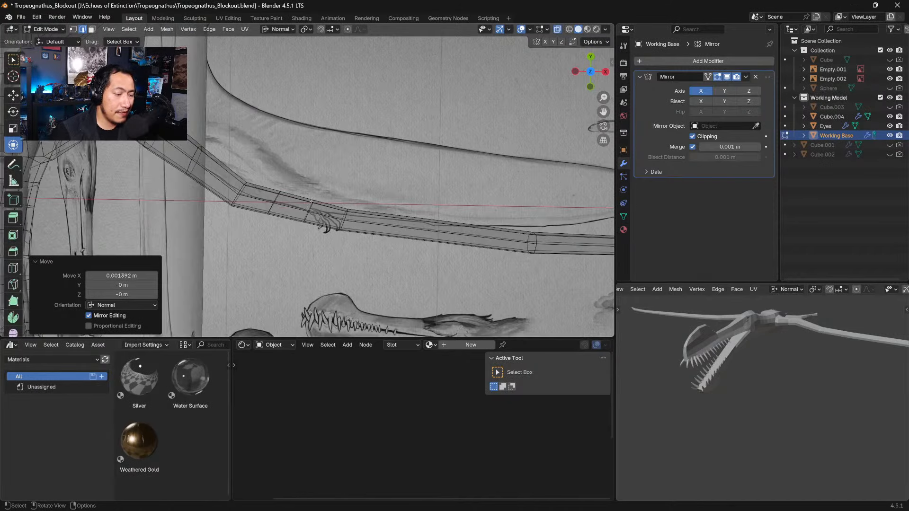
key(KP_7)
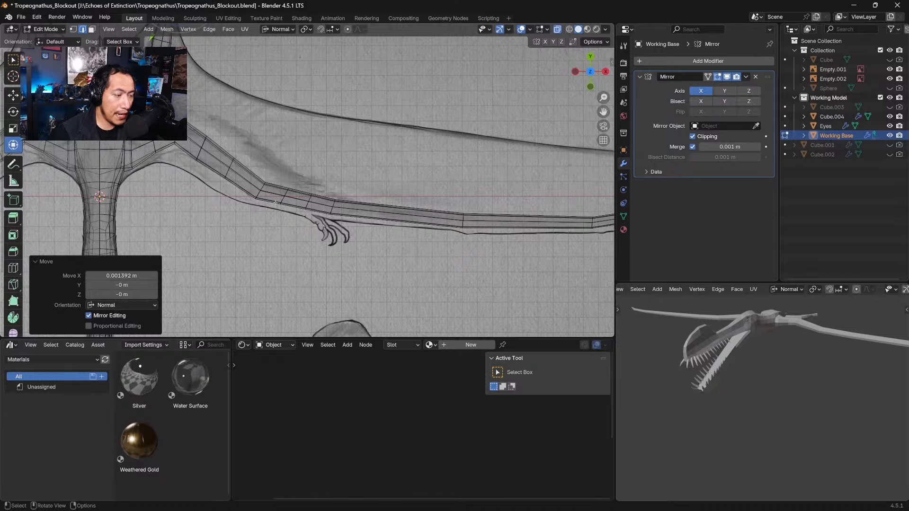
click(47, 30)
click(53, 59)
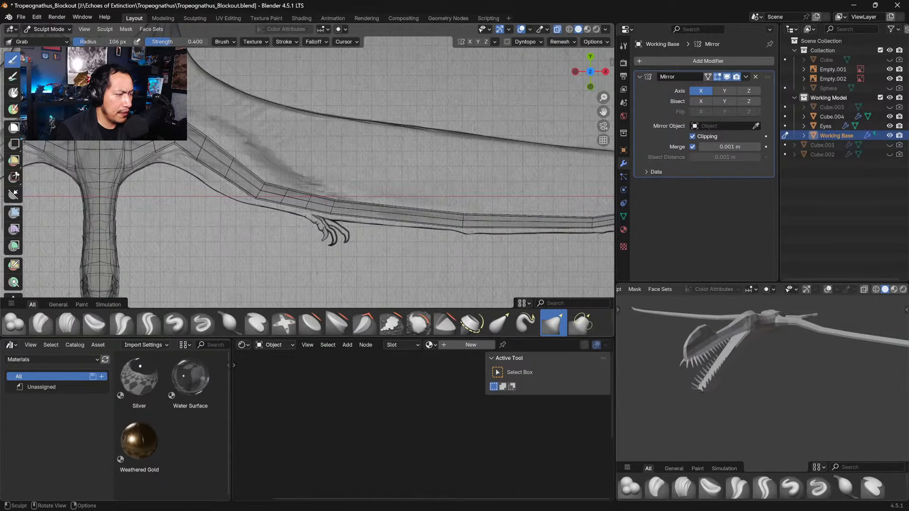
drag(160, 152, 158, 152)
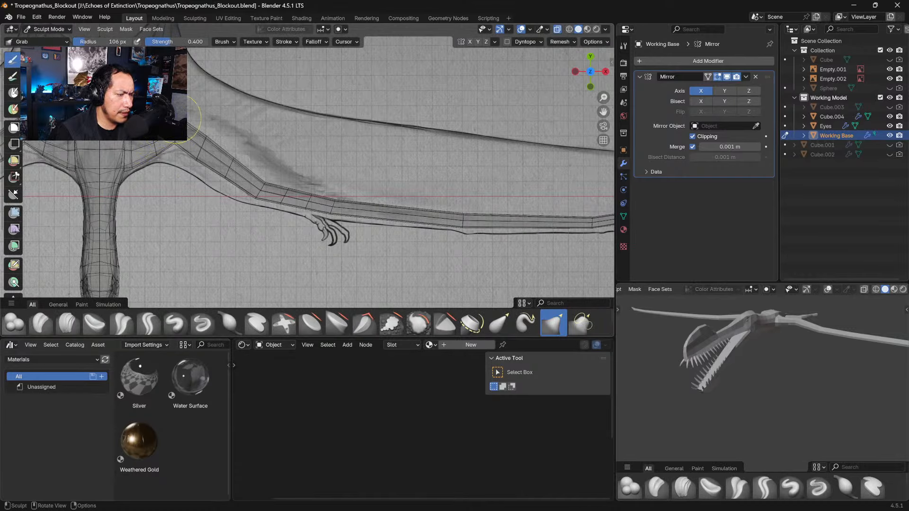
click(176, 122)
drag(180, 124, 157, 151)
Step: Enlarge the Grab brush radius to 130 px and adjust the upper wing arm's contour between shoulder and elbow
shift+middle_drag(125, 157, 215, 137)
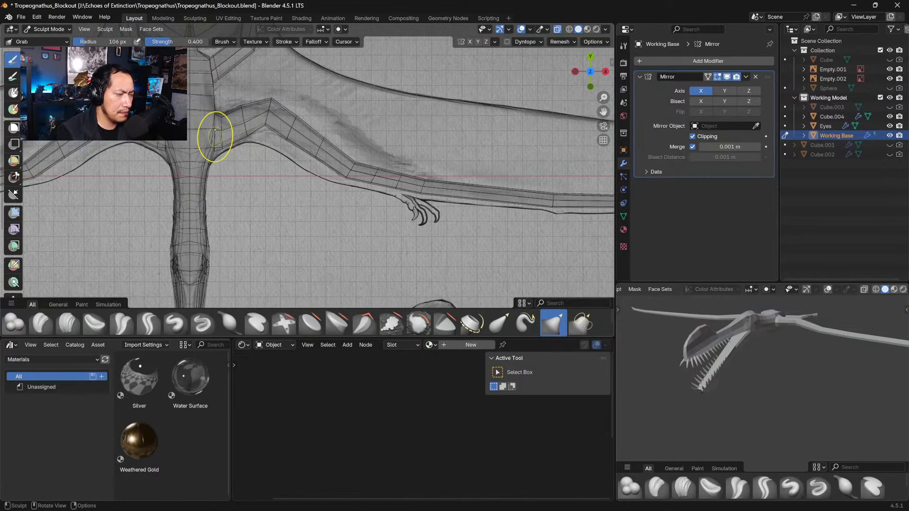
shift+middle_drag(331, 159, 274, 175)
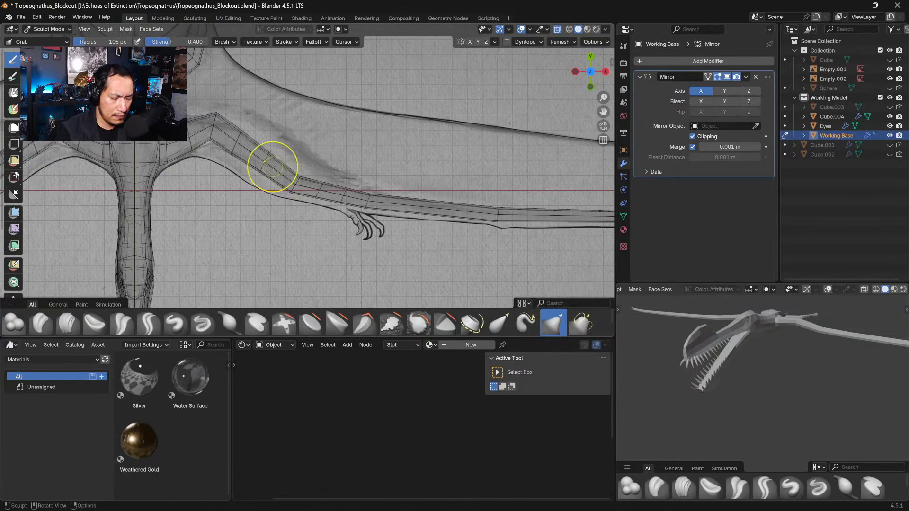
key(bracketright)
key(bracketright)
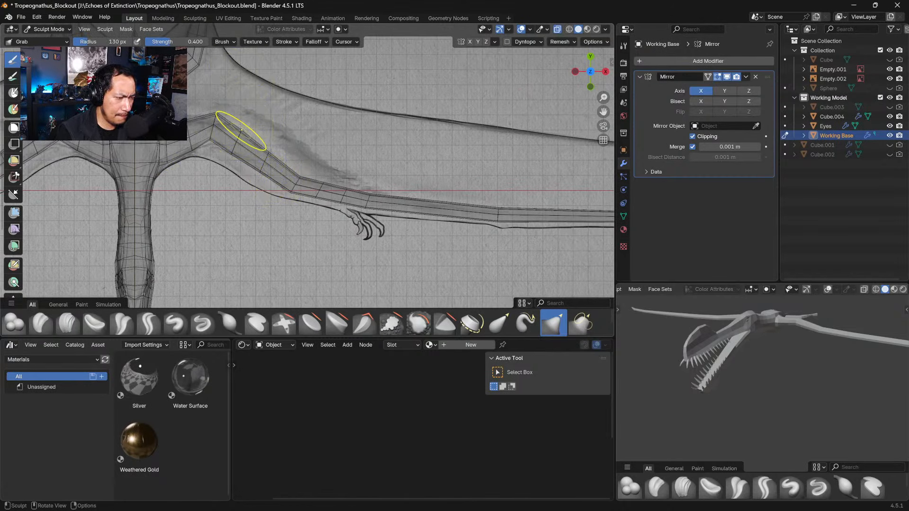
drag(241, 131, 230, 151)
drag(230, 150, 243, 129)
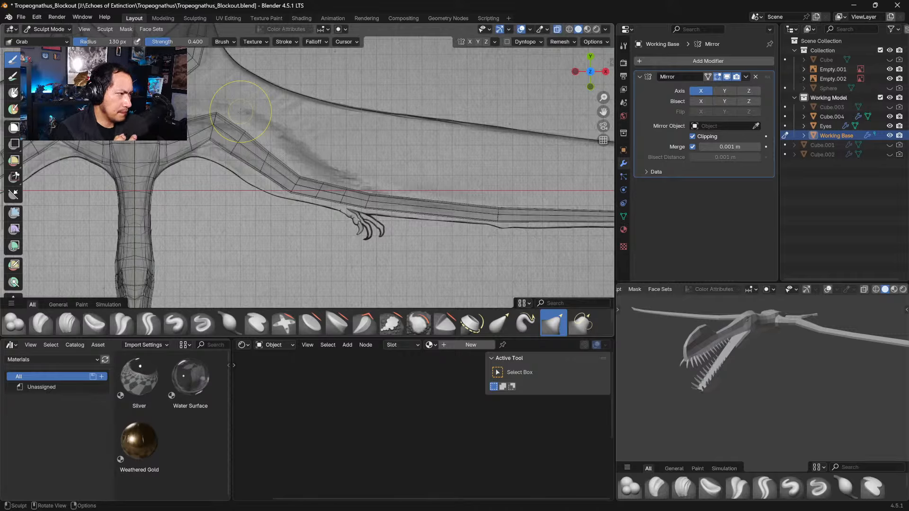
mouse_move(241, 131)
mouse_down()
mouse_move(239, 140)
mouse_move(247, 126)
mouse_up()
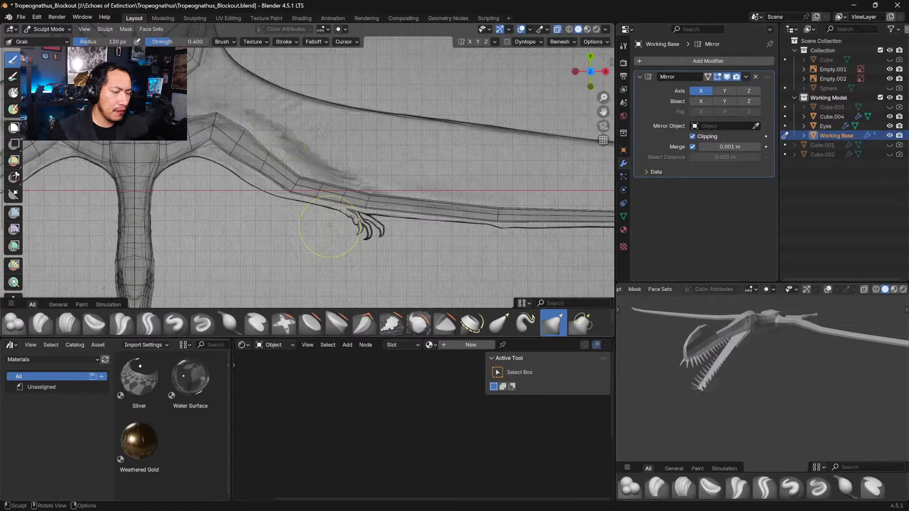
Step: Examine the wing arm's elbow, forearm and wrist against the reference drawings from top, side and angled views
mouse_move(335, 216)
middle_down()
mouse_move(361, 102)
mouse_move(362, 162)
middle_up()
key(KP_7)
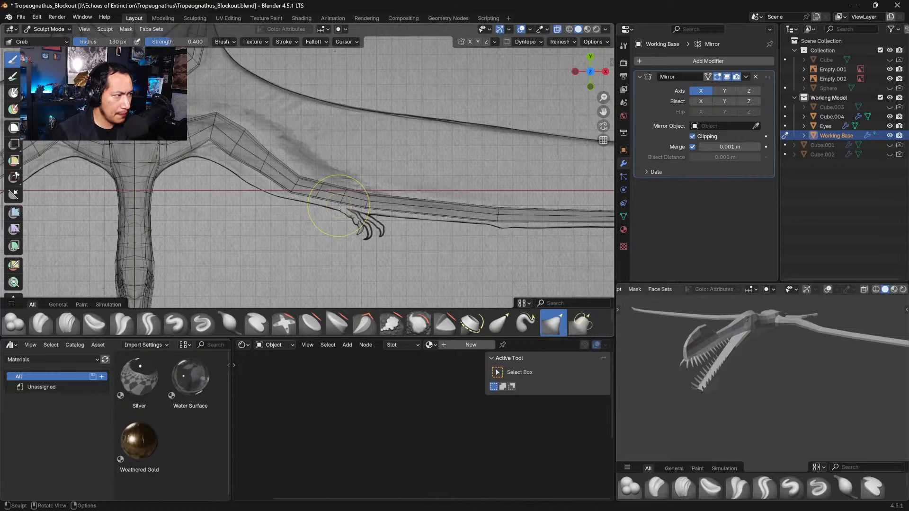
middle_drag(339, 206, 358, 133)
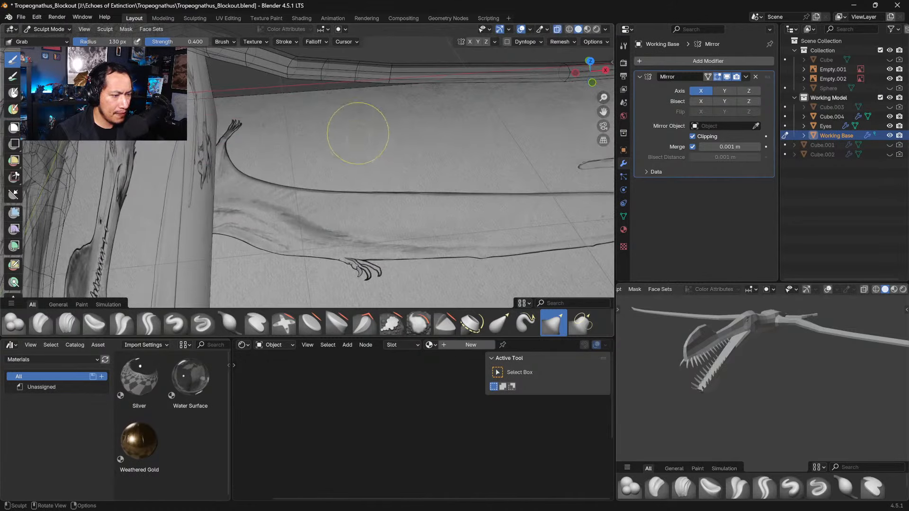
key(KP_7)
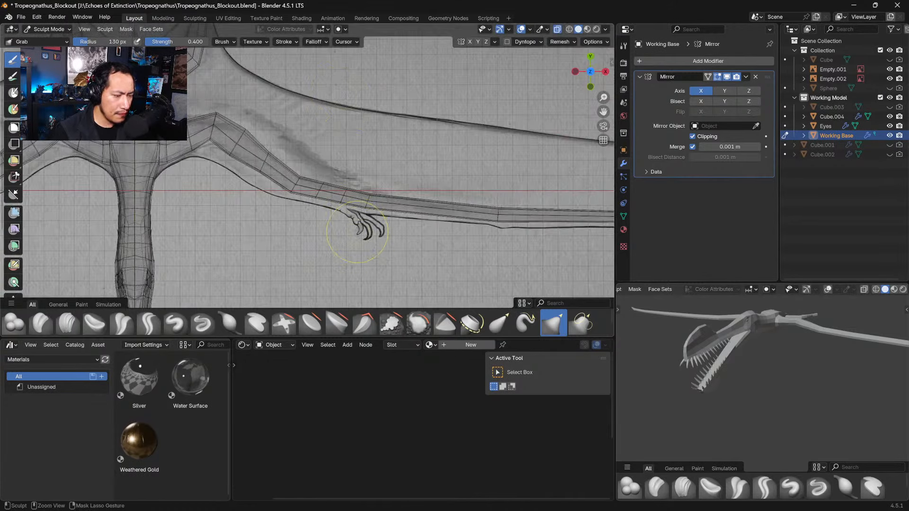
scroll(349, 227, up, 3)
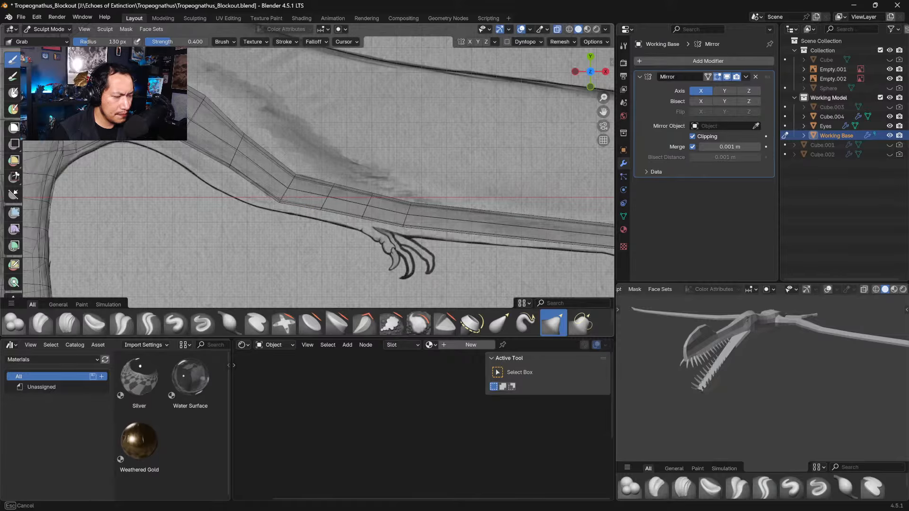
mouse_move(283, 166)
middle_down()
mouse_move(332, 144)
mouse_move(327, 170)
mouse_move(358, 163)
middle_up()
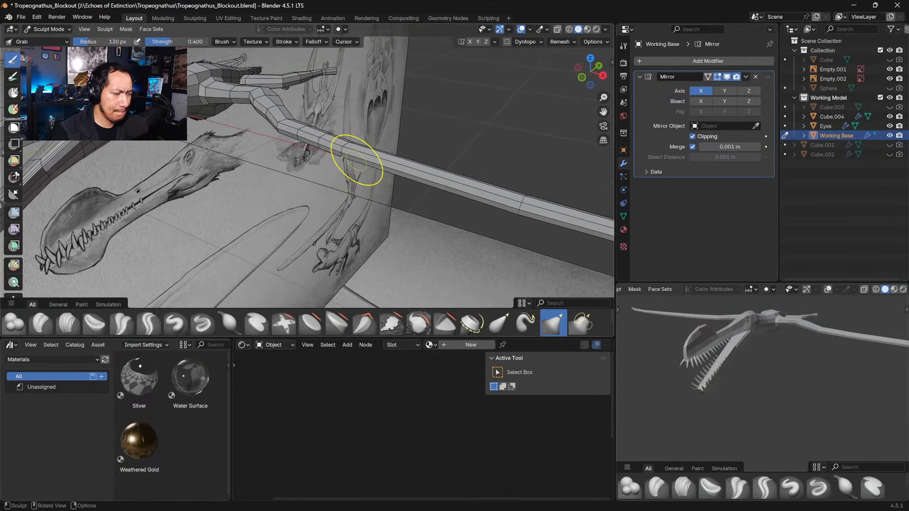
middle_drag(351, 161, 377, 170)
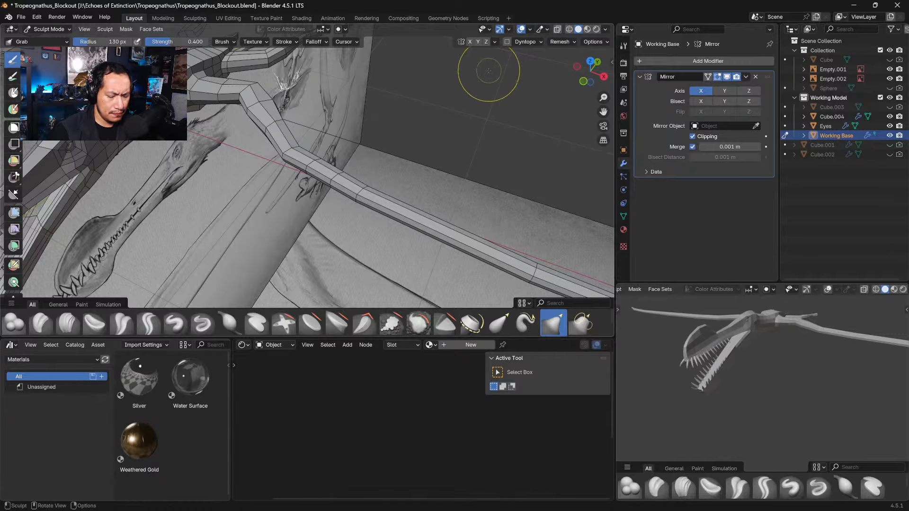
key(KP_7)
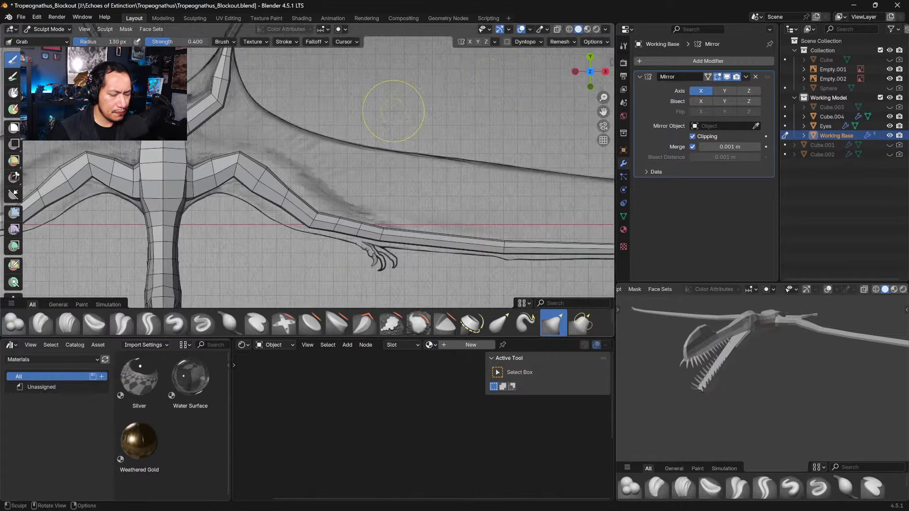
key(KP_3)
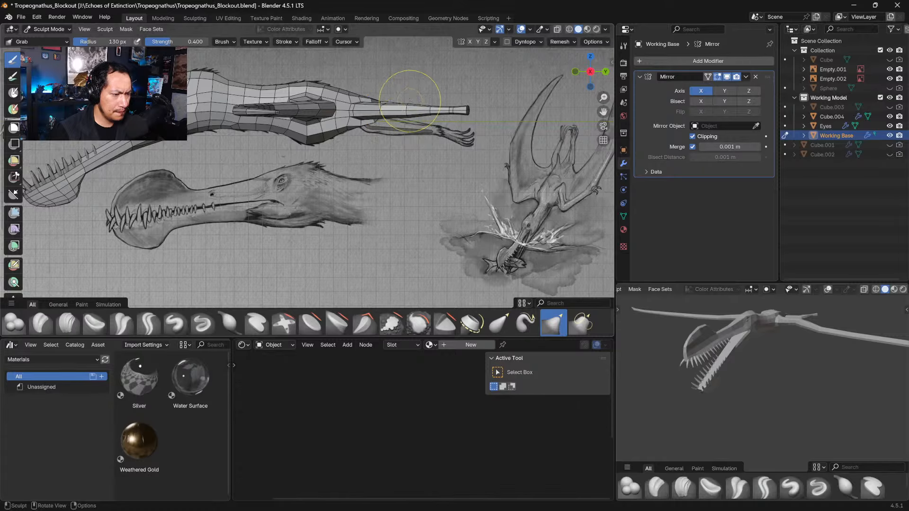
key(KP_7)
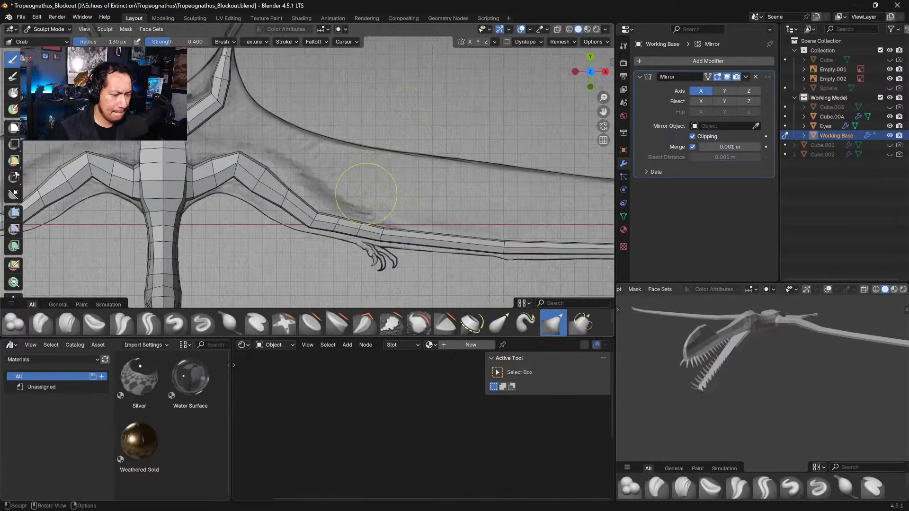
Step: Reshape the wing's forearm, wrist and elbow outline in top view with the Grab brush to follow the reference drawing
mouse_move(381, 239)
mouse_down()
mouse_move(385, 229)
mouse_move(380, 241)
mouse_move(358, 232)
mouse_up()
drag(337, 225, 358, 236)
mouse_move(380, 244)
mouse_down()
mouse_move(386, 230)
mouse_move(361, 225)
mouse_up()
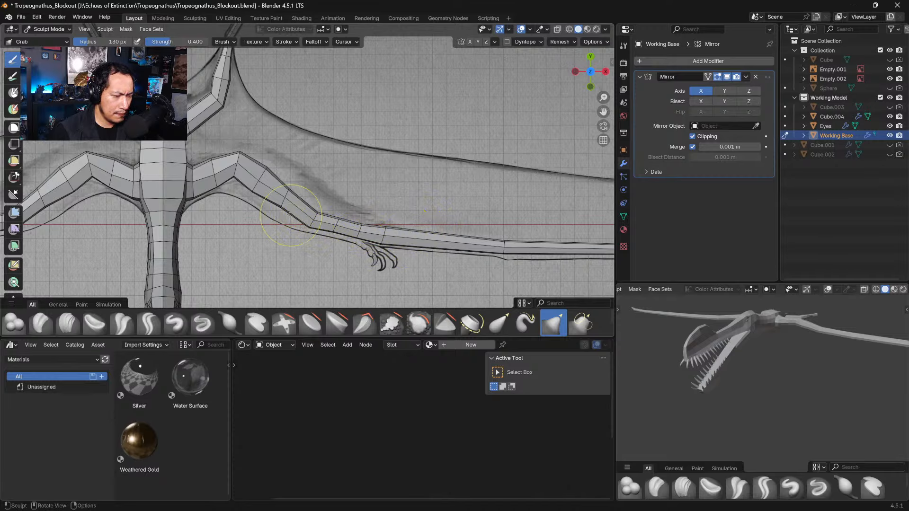
drag(284, 208, 280, 204)
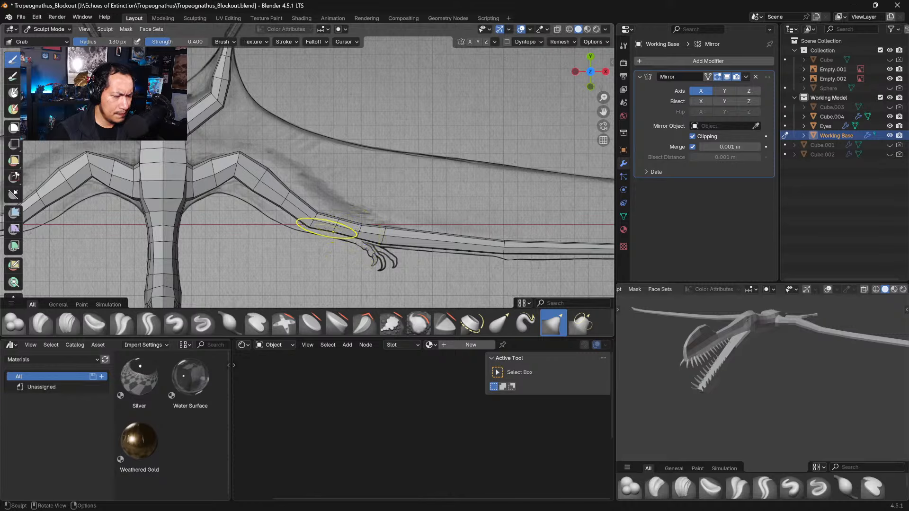
Step: Save the Tropeognathus_Blockout.blend file
mouse_move(356, 240)
middle_down()
mouse_move(361, 246)
mouse_move(362, 188)
mouse_move(353, 184)
middle_up()
scroll(369, 185, up, 5)
click(21, 17)
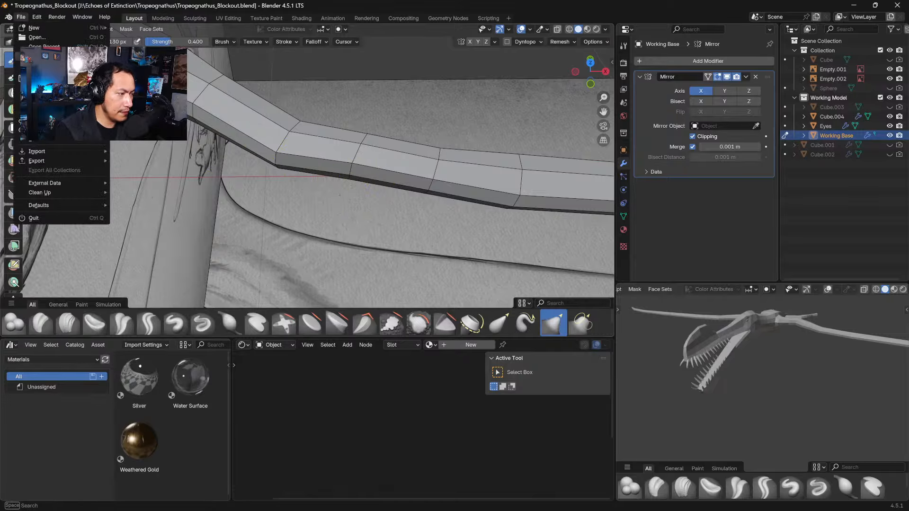
click(36, 78)
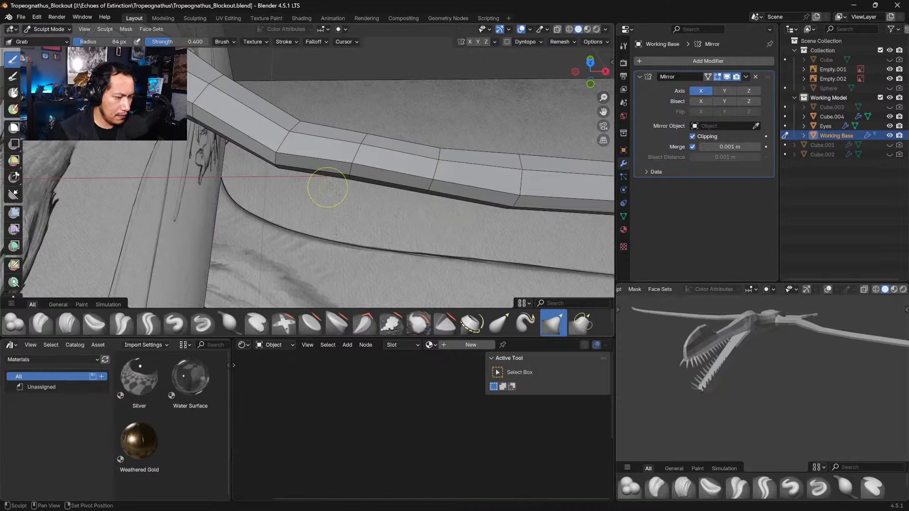
Step: Return to Object Mode, duplicate the Working Base body in place and hide the original
click(58, 29)
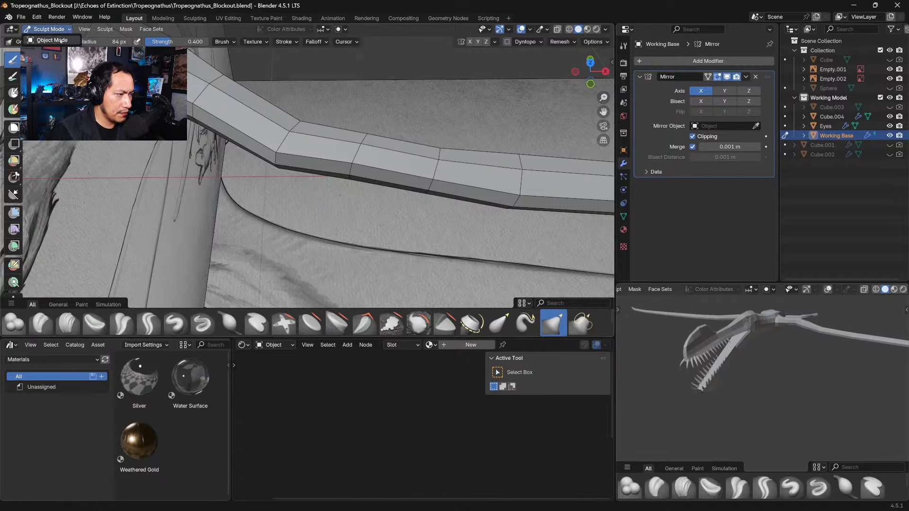
click(53, 40)
key(shift+d)
key(x)
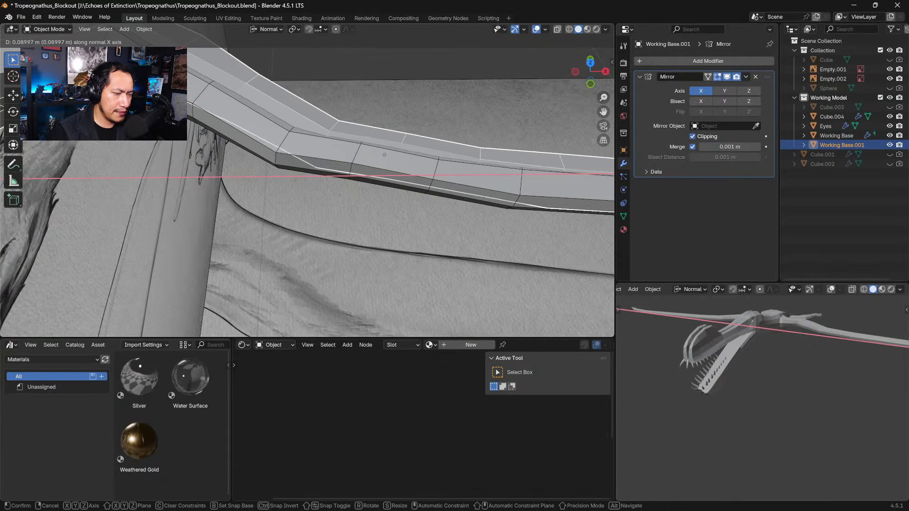
right_click(404, 127)
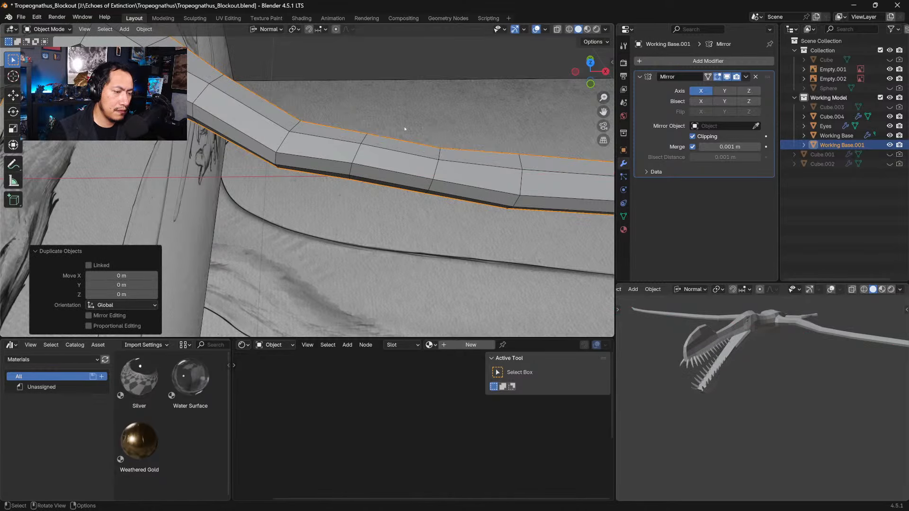
click(890, 136)
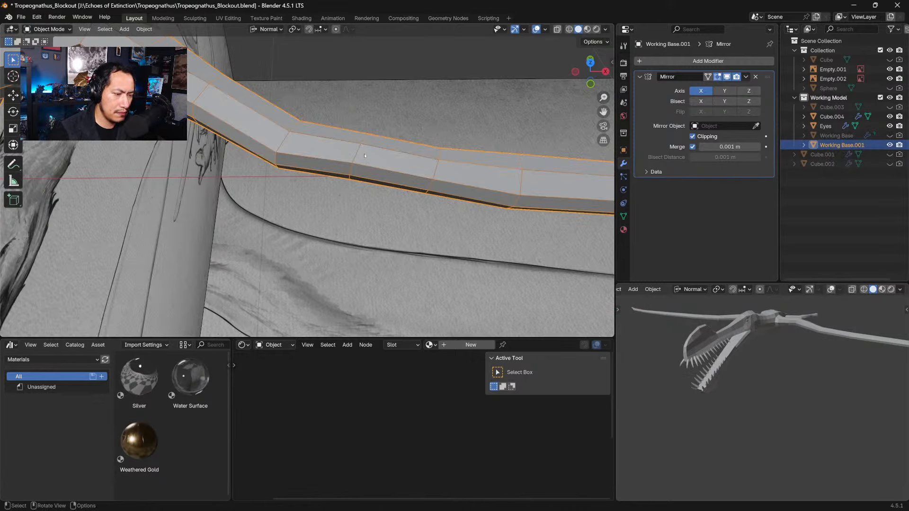
Step: In Edit Mode, select the three front faces of the forearm and compare their extent with the clawed hand in the top-view drawing
key(Tab)
mouse_move(332, 180)
middle_down()
mouse_move(345, 179)
mouse_move(331, 180)
middle_up()
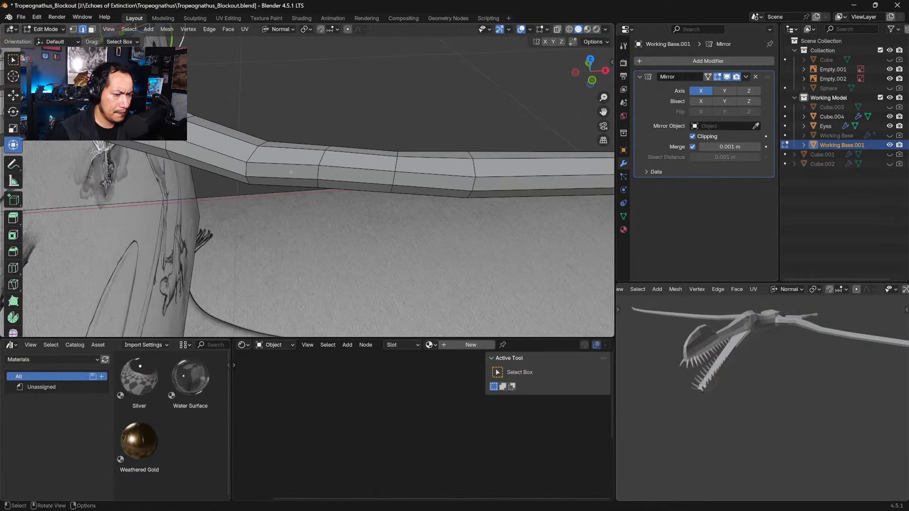
click(282, 178)
key(3)
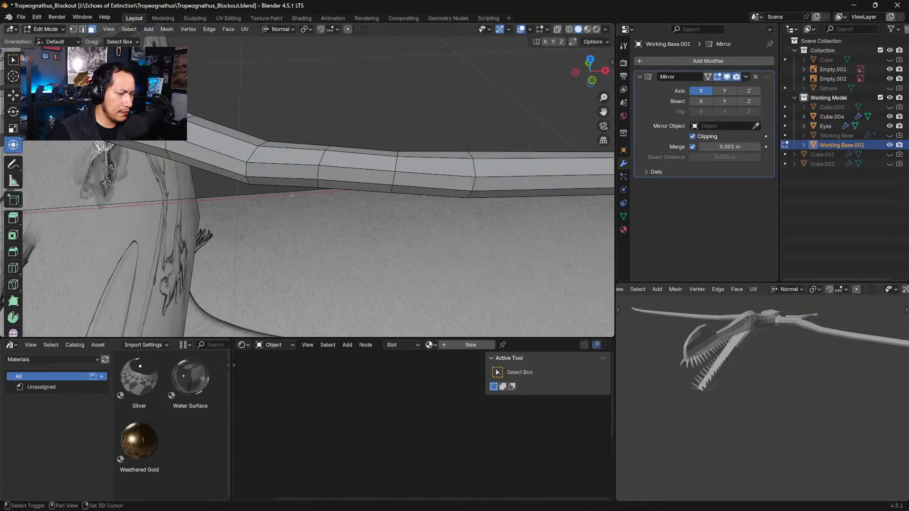
click(279, 174)
shift+click(370, 184)
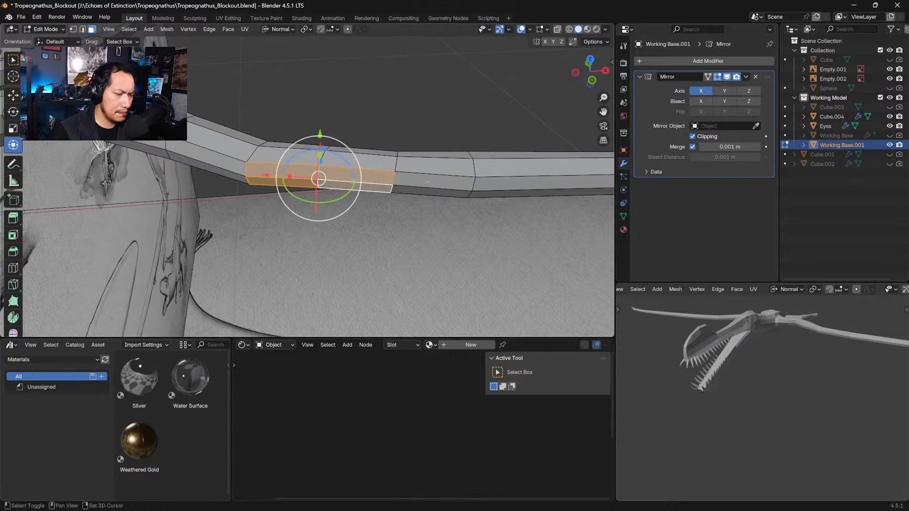
shift+click(429, 186)
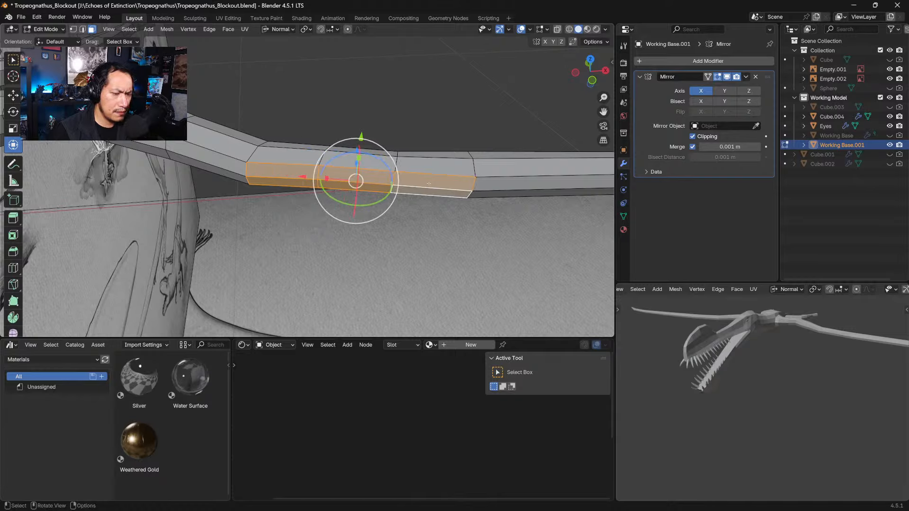
key(KP_7)
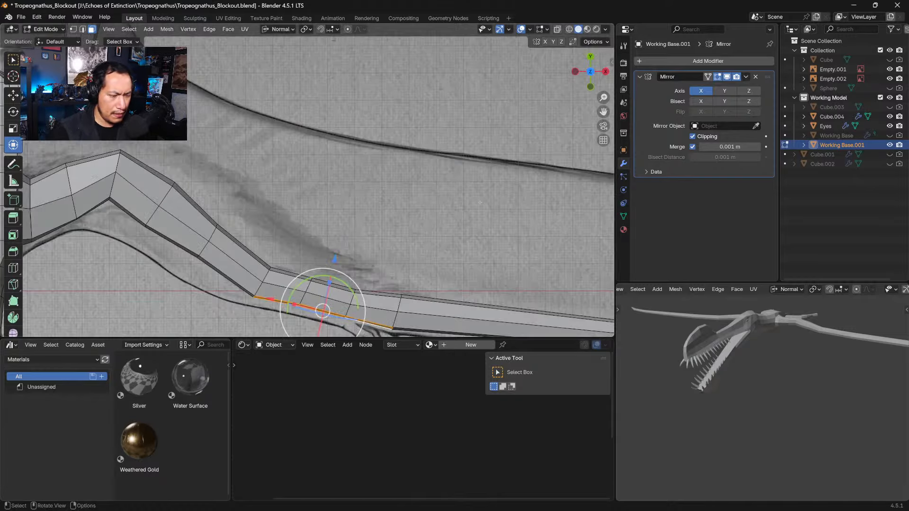
shift+middle_drag(392, 273, 400, 238)
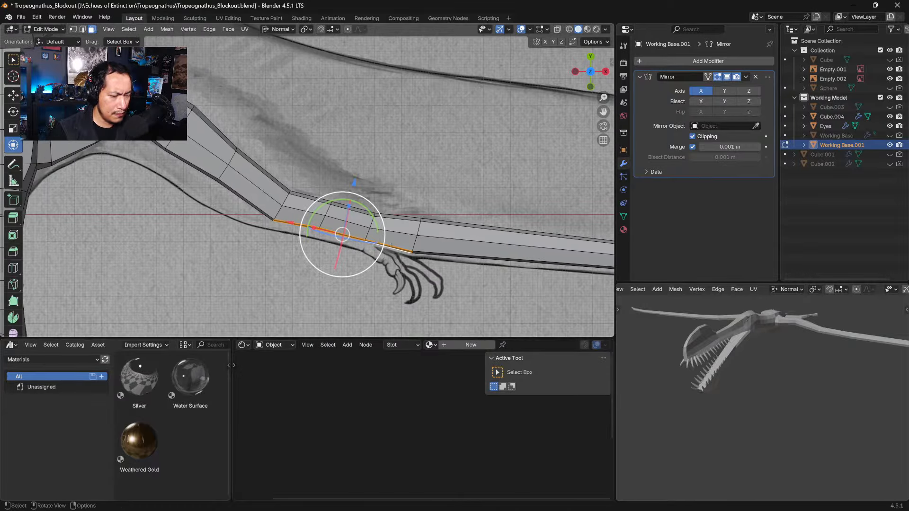
Step: Add one loop cut across the forearm segment beside the drawn hand, slid toward the wrist at a factor of about -0.515
click(389, 243)
key(ctrl+r)
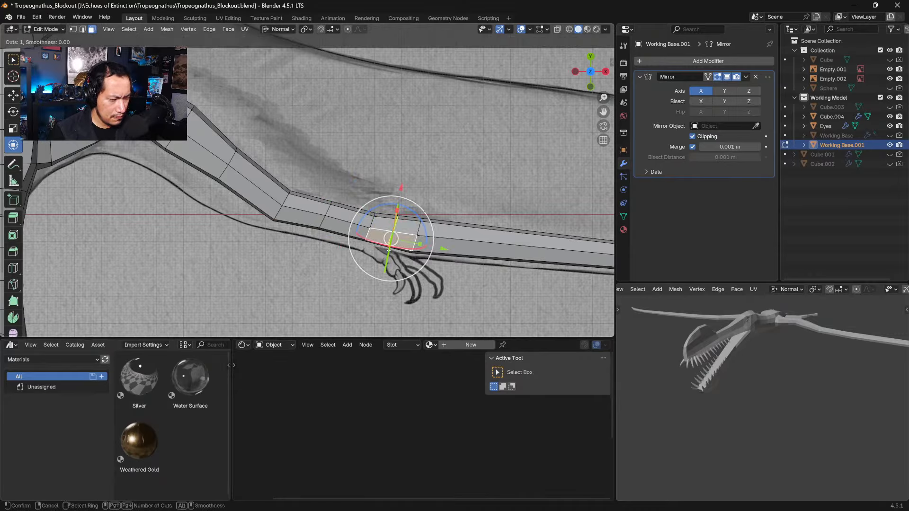
click(400, 248)
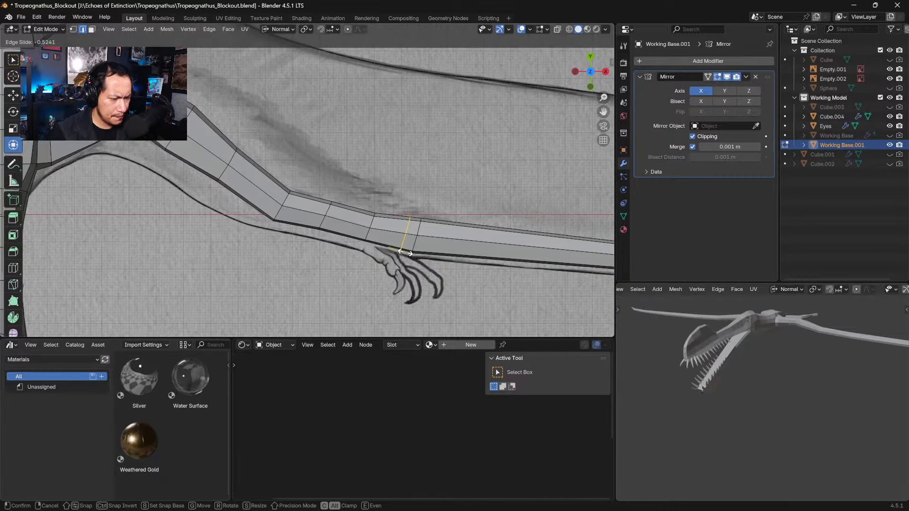
click(405, 252)
Step: Select the two rows of three front faces on the forearm and extrude them along their normals by about -0.107 m
middle_drag(405, 251, 415, 187)
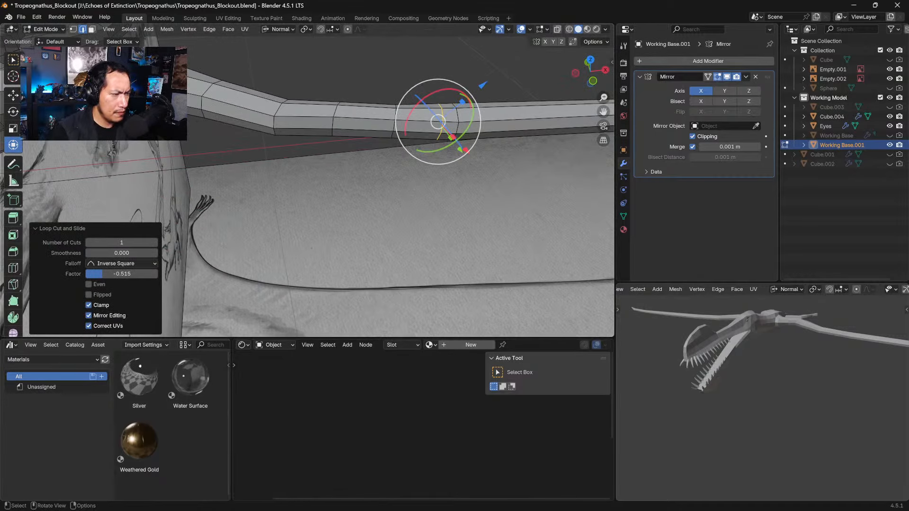
click(92, 30)
click(305, 122)
shift+click(308, 132)
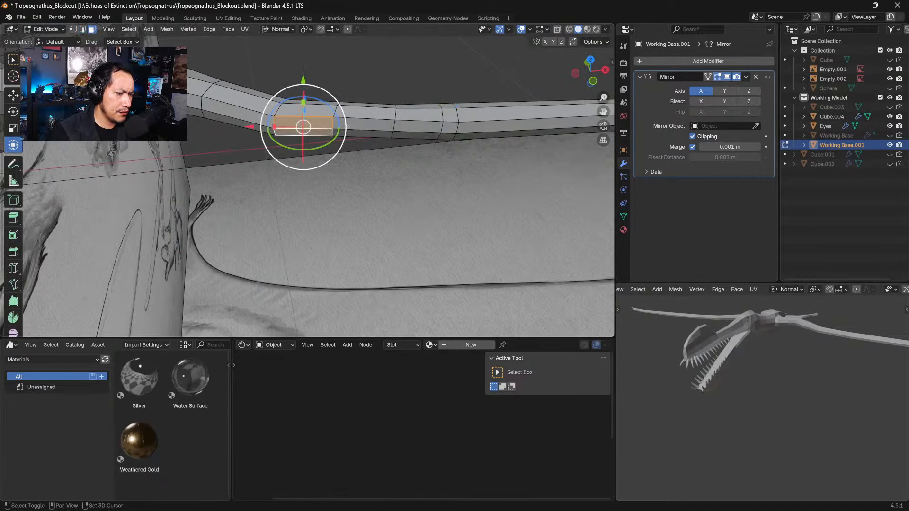
shift+click(359, 125)
shift+click(362, 135)
shift+click(416, 126)
shift+click(418, 136)
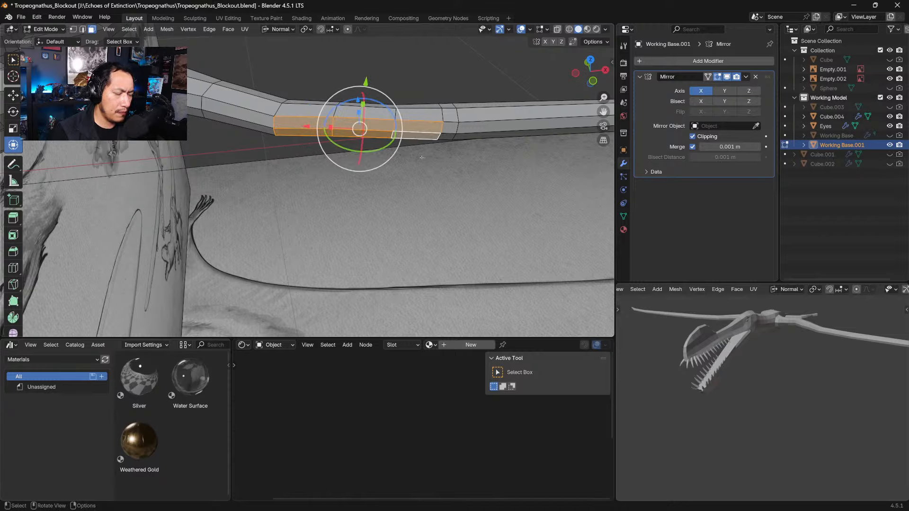
middle_drag(421, 155, 345, 187)
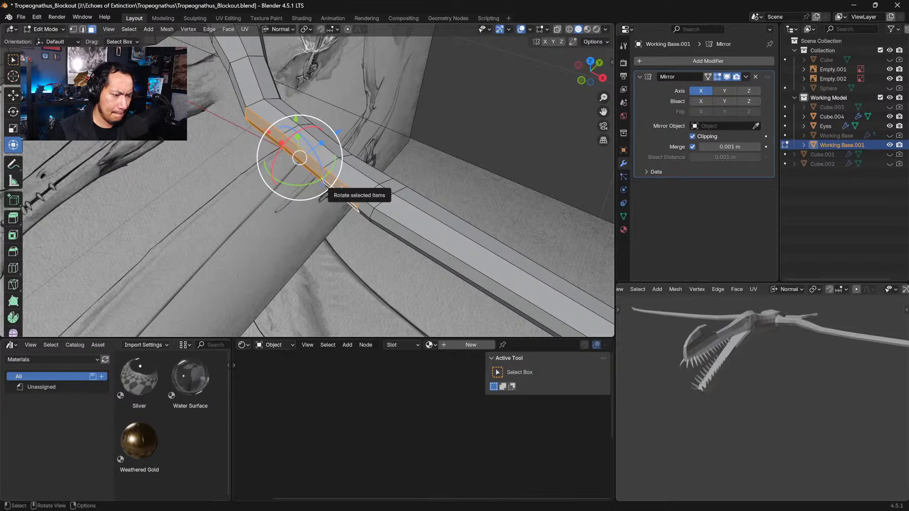
right_click(342, 186)
click(333, 208)
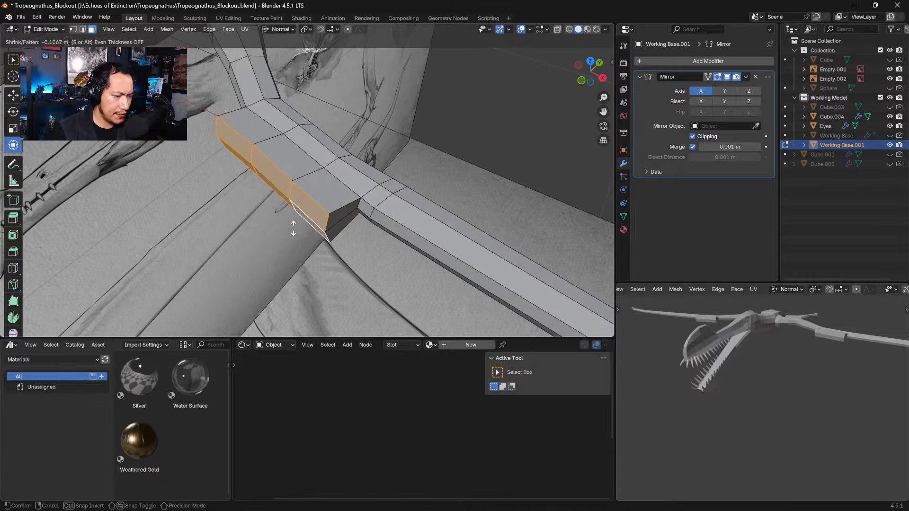
click(294, 229)
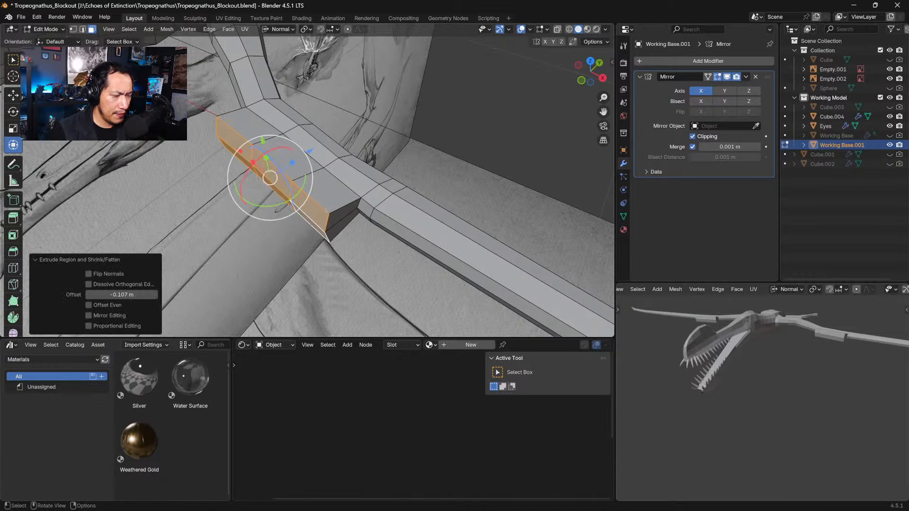
Step: Add two centred loop cuts running lengthwise around the extruded forearm block
click(334, 207)
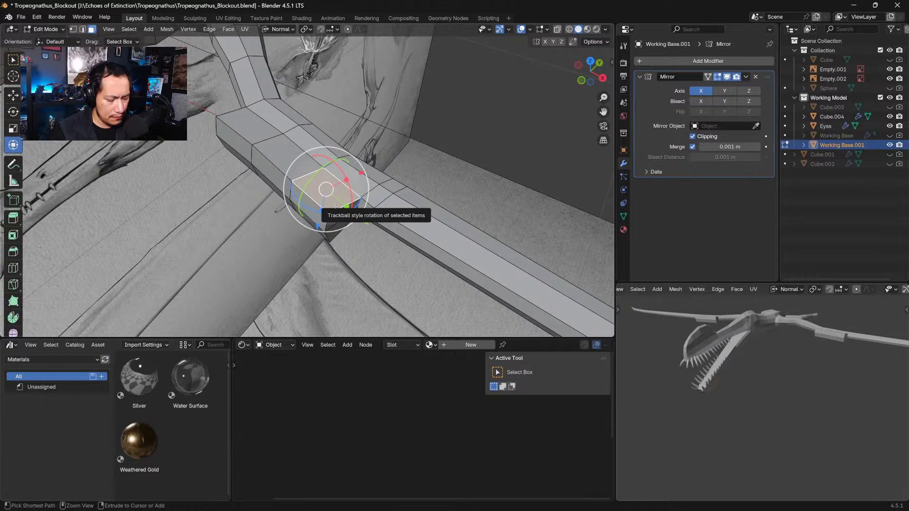
key(ctrl+r)
scroll(335, 207, up, 1)
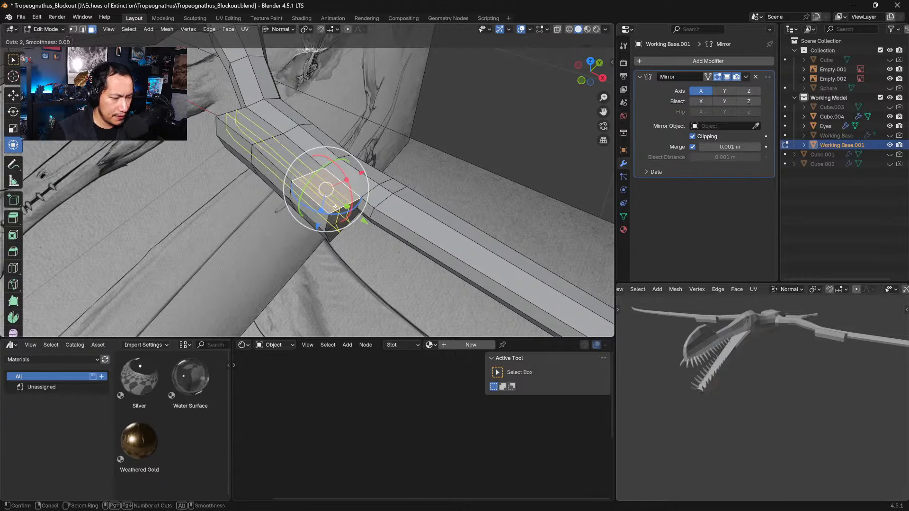
click(336, 206)
right_click(335, 206)
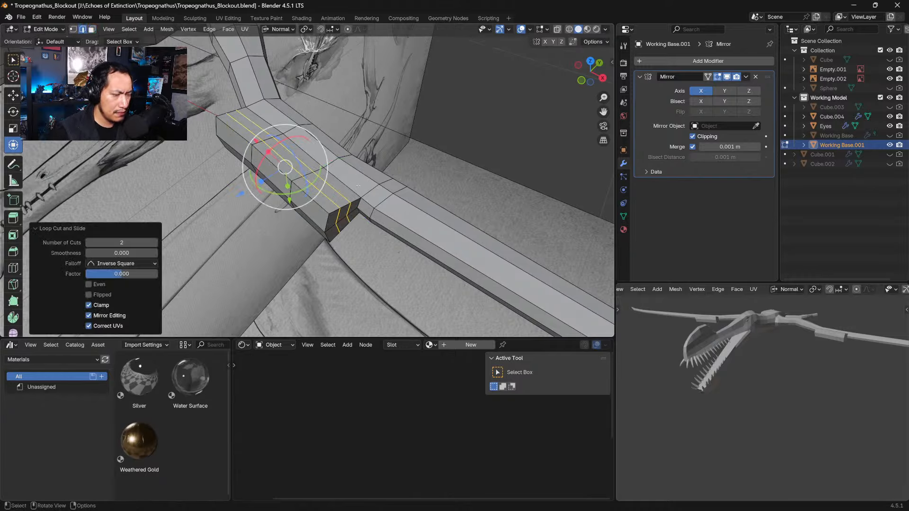
Step: In Sculpt Mode, taper the elbow end of the extruded block into the forearm with the Grab brush at 155 px radius
middle_drag(358, 186, 317, 169)
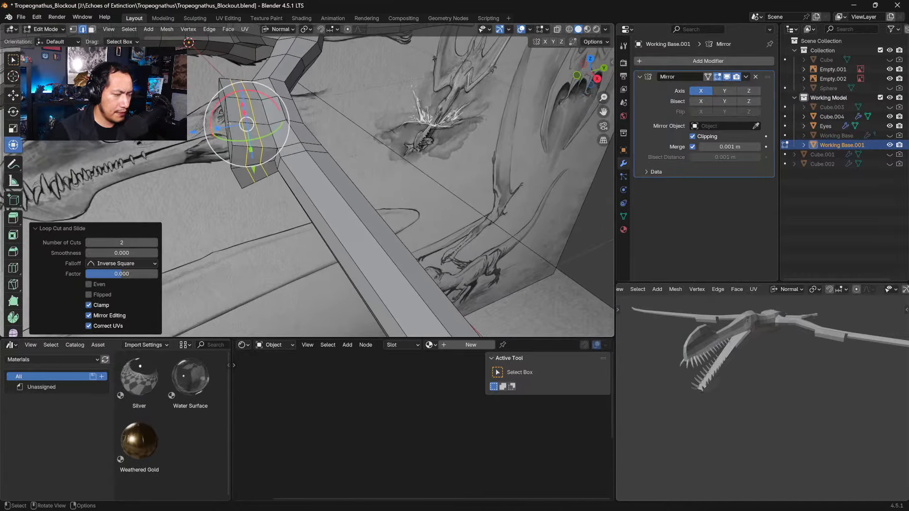
middle_drag(247, 124, 242, 107)
key(3)
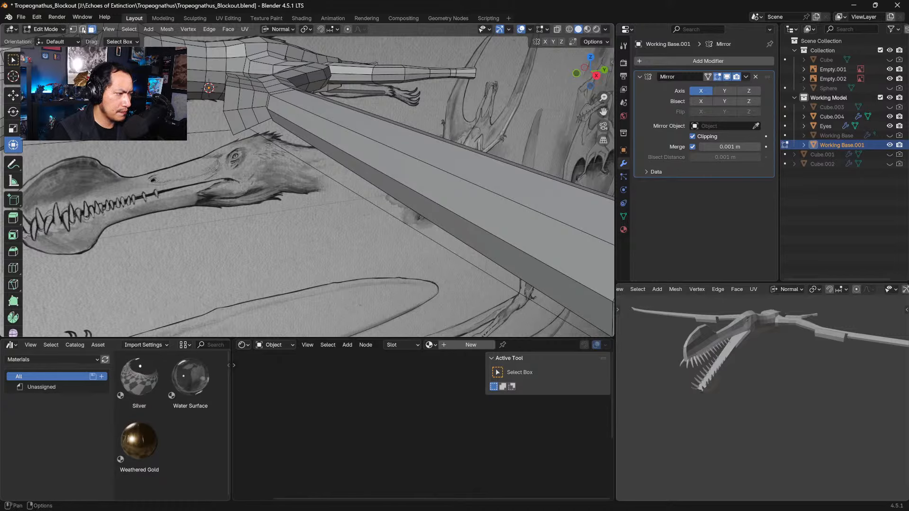
click(53, 29)
click(53, 60)
middle_drag(241, 109, 268, 107)
key(bracketright)
key(bracketright)
key(bracketright)
key(bracketright)
key(bracketright)
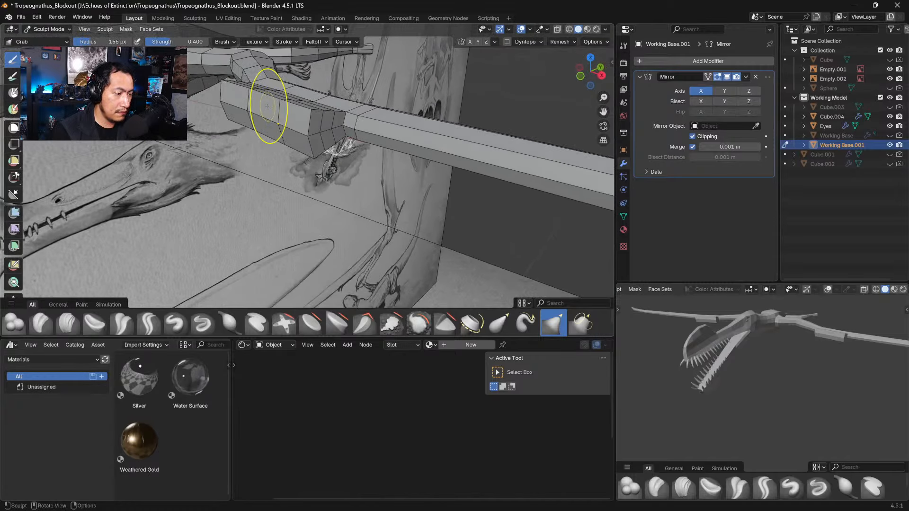
middle_drag(227, 131, 279, 135)
middle_drag(327, 114, 361, 125)
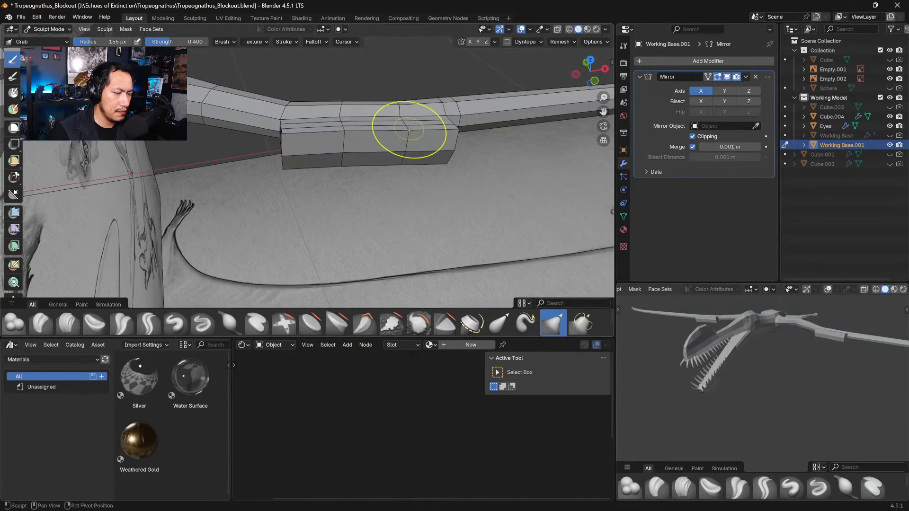
mouse_move(407, 131)
mouse_down()
mouse_move(301, 138)
mouse_move(304, 155)
mouse_up()
middle_drag(304, 154, 296, 111)
drag(294, 111, 293, 109)
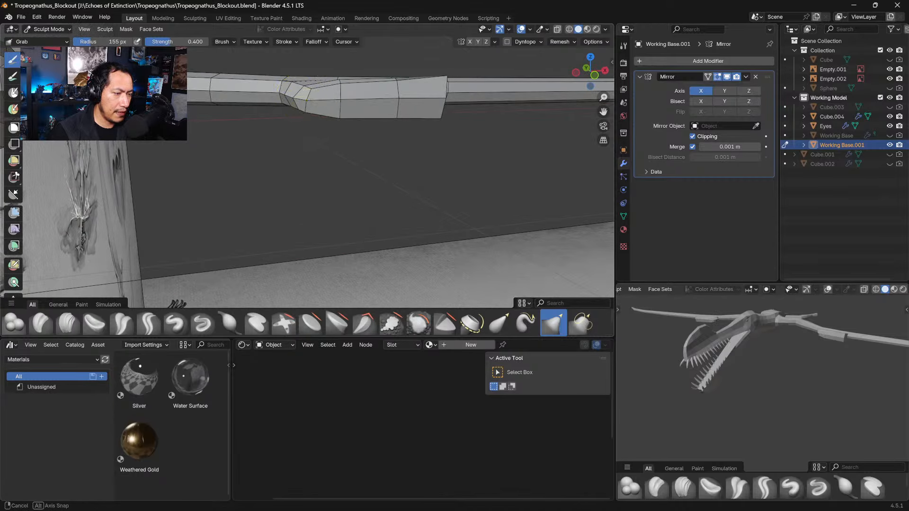
Step: Grab the block's underside and front edge to blend its elbow end more smoothly into the forearm outline
middle_drag(293, 108, 305, 81)
mouse_move(327, 79)
mouse_down()
mouse_move(396, 79)
mouse_move(388, 75)
mouse_up()
drag(354, 74, 361, 91)
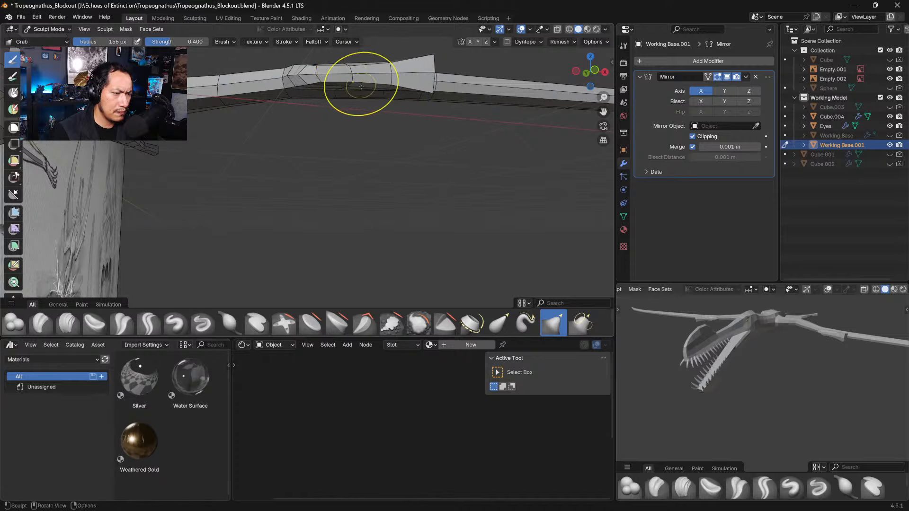
middle_drag(362, 91, 399, 172)
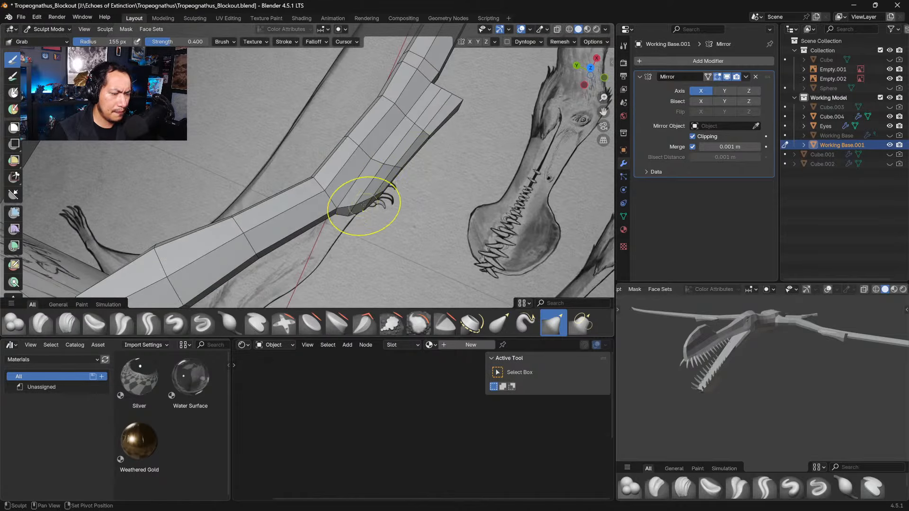
mouse_move(355, 215)
mouse_down()
mouse_move(367, 189)
mouse_move(429, 133)
mouse_up()
drag(385, 169, 386, 165)
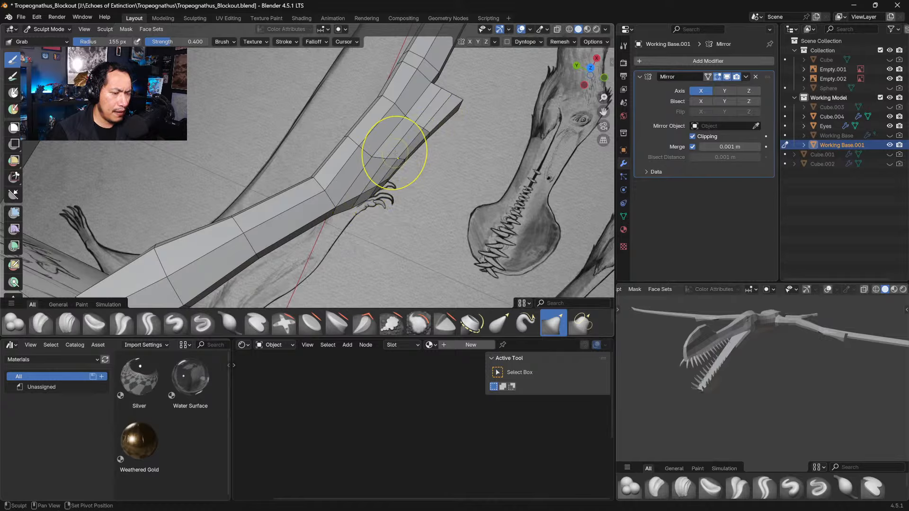
drag(425, 134, 432, 127)
Step: Pull the block's wrist end in toward the arm with the Grab brush to narrow its blunt, protruding end
middle_drag(433, 129, 315, 111)
drag(268, 123, 269, 120)
drag(273, 154, 283, 123)
middle_drag(280, 118, 287, 148)
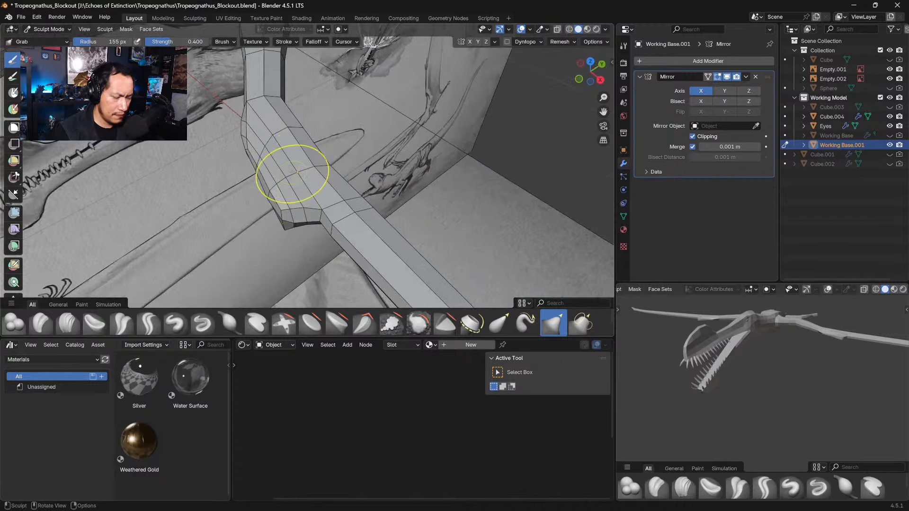
mouse_move(292, 195)
middle_down()
mouse_move(295, 216)
mouse_move(329, 206)
mouse_move(325, 223)
mouse_move(335, 234)
middle_up()
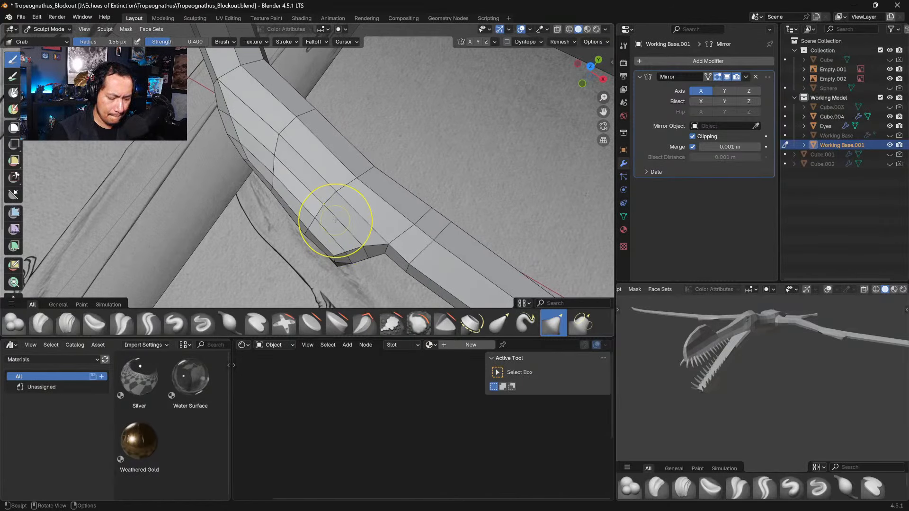
Step: Reduce the Grab brush radius to 72 px and adjust the block's side vertices and the corner of its wrist end
key(bracketleft)
key(bracketleft)
key(bracketleft)
key(bracketleft)
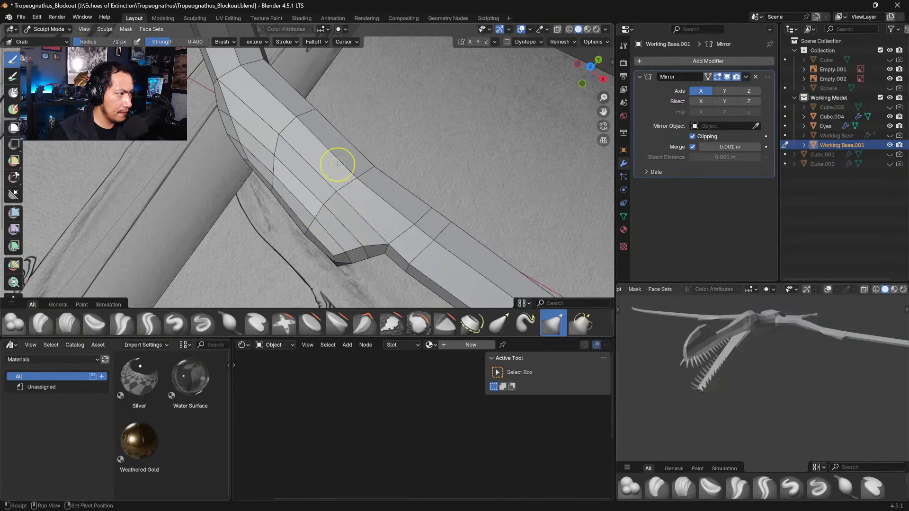
middle_drag(337, 164, 355, 210)
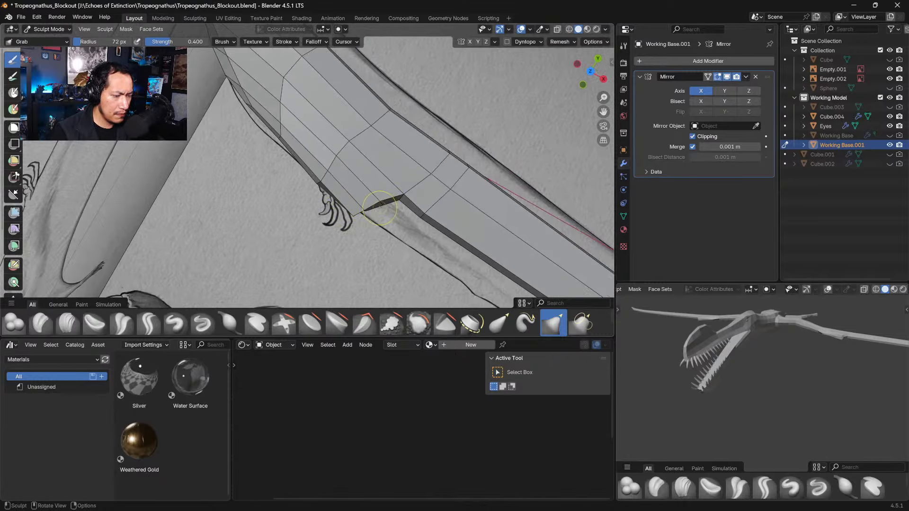
mouse_move(380, 207)
middle_down()
mouse_move(363, 87)
mouse_move(368, 143)
mouse_move(349, 166)
mouse_move(349, 152)
middle_up()
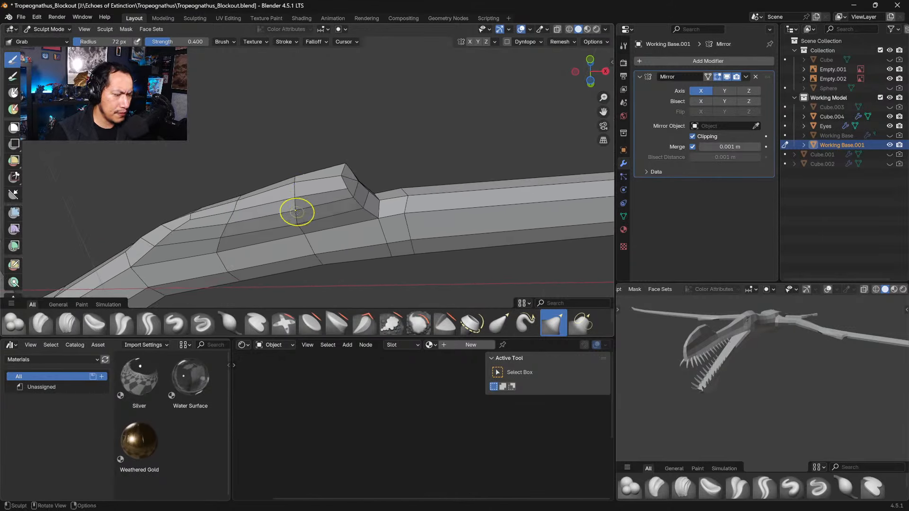
drag(298, 212, 305, 219)
mouse_move(342, 177)
mouse_down()
mouse_move(349, 173)
mouse_move(354, 195)
mouse_move(351, 171)
mouse_move(360, 185)
mouse_up()
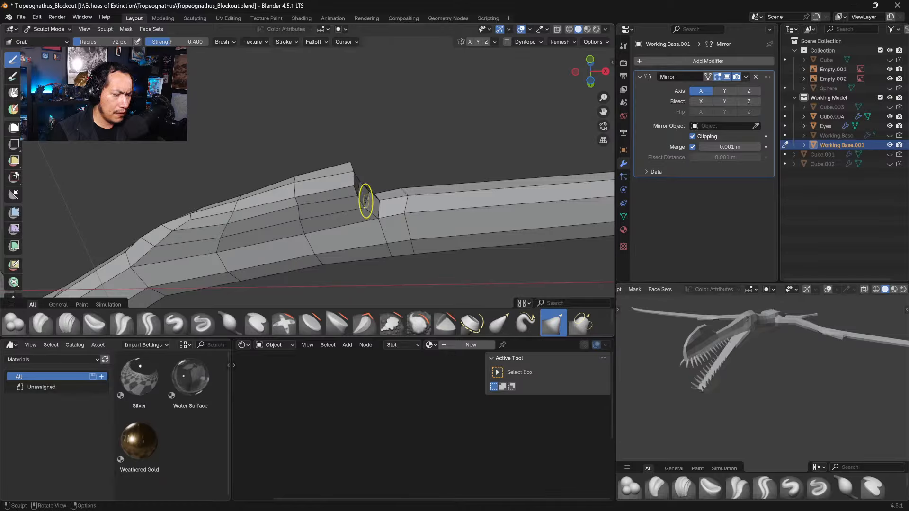
Step: Reshape the block's wrist-end corner with the Grab brush, then adjust its outer side vertices at 107 px radius
middle_drag(370, 192, 325, 214)
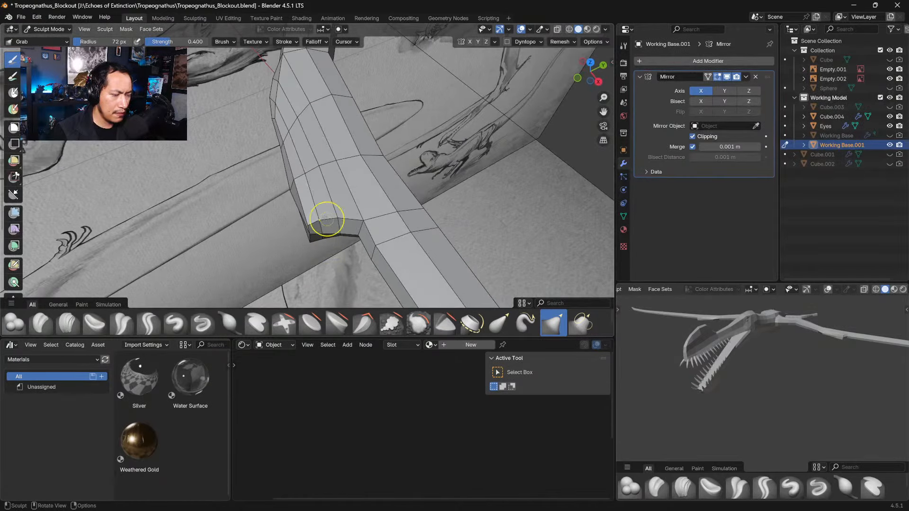
drag(321, 229, 323, 233)
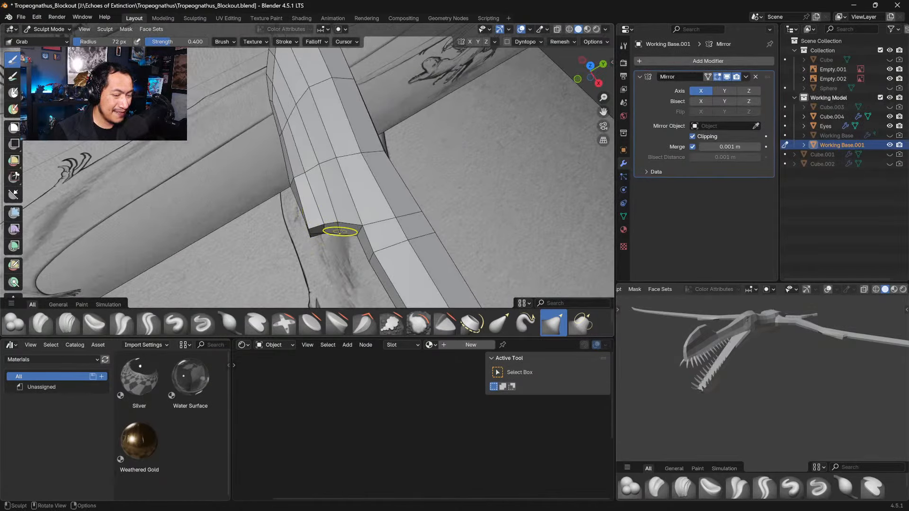
middle_drag(316, 188, 296, 195)
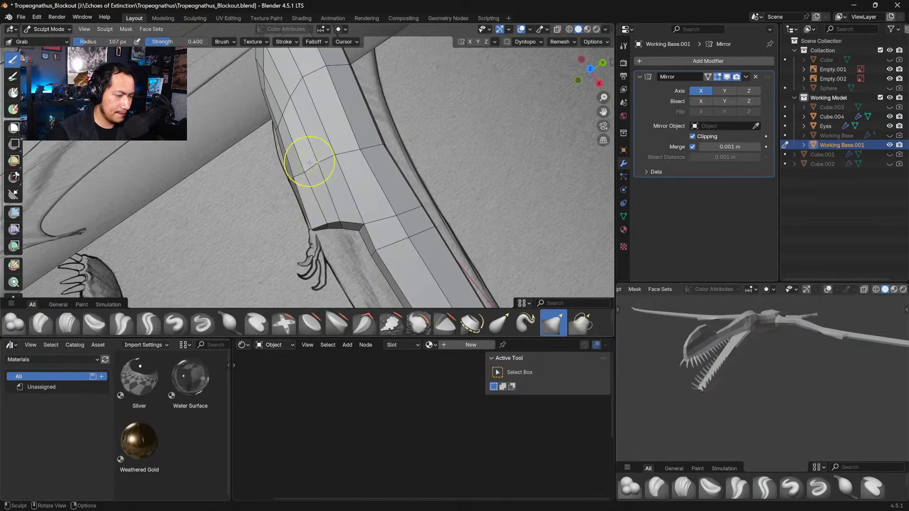
drag(289, 180, 315, 165)
drag(290, 106, 291, 103)
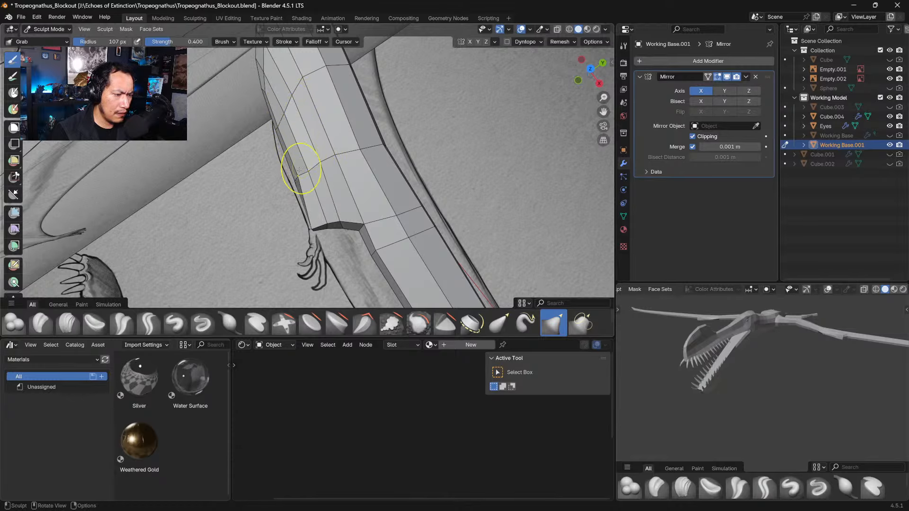
drag(300, 175, 295, 176)
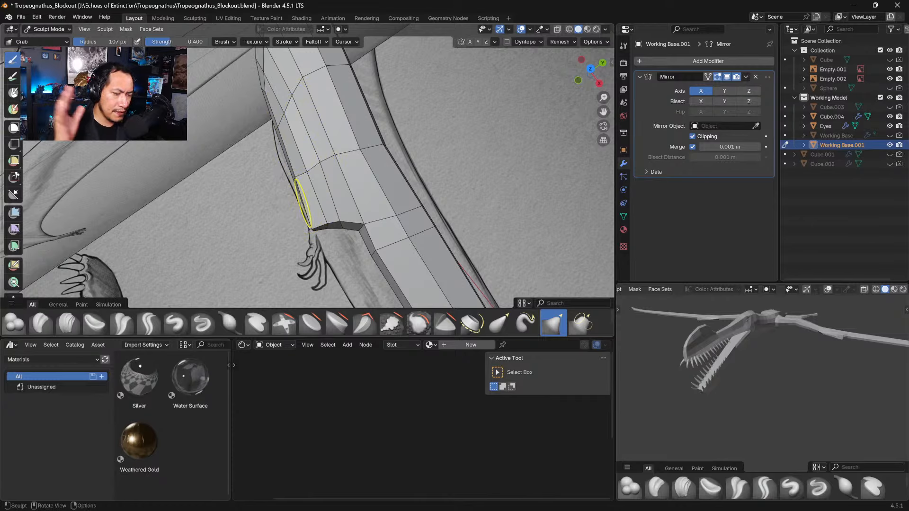
Step: Grab the vertices along the block's outer edge toward the elbow to smooth its outline
middle_drag(343, 94, 319, 142)
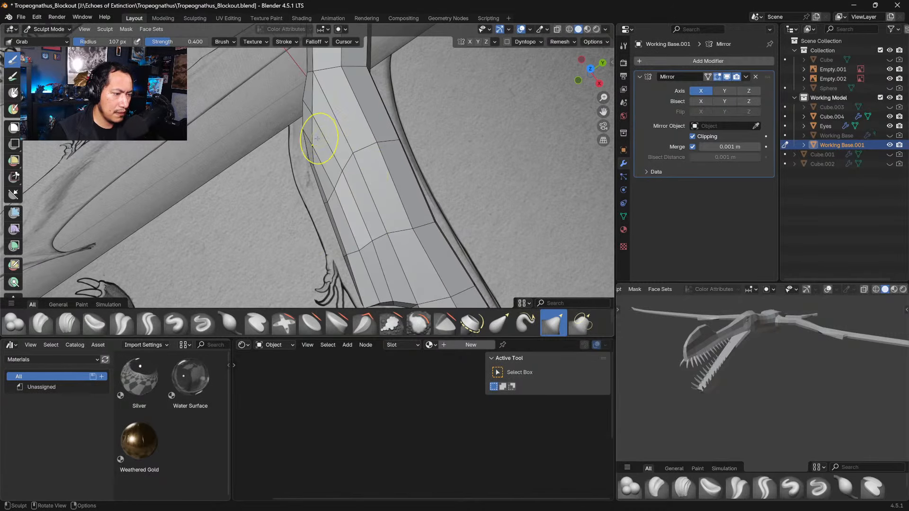
mouse_move(319, 142)
mouse_down()
mouse_move(311, 107)
mouse_move(303, 122)
mouse_up()
drag(324, 201, 328, 197)
shift+middle_drag(345, 251, 341, 196)
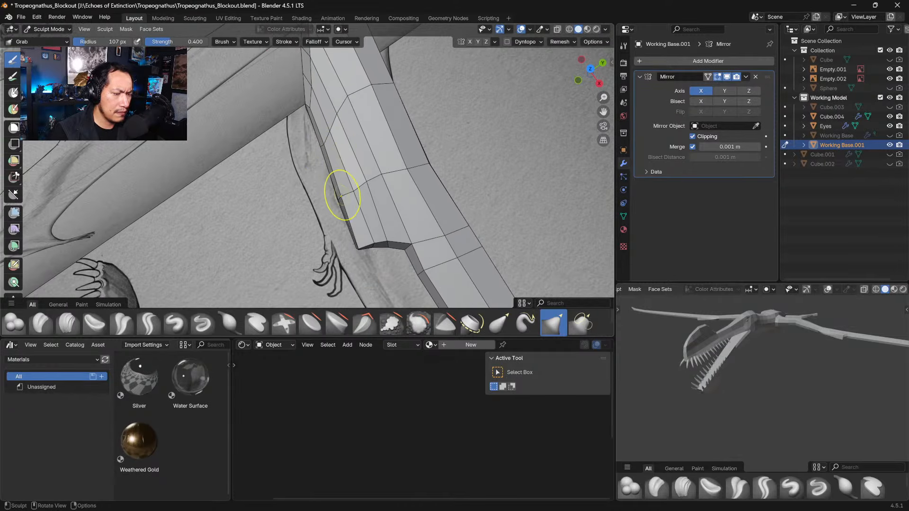
drag(341, 196, 339, 194)
Step: Even out the block's edge-on profile with the Grab brush, straightening its lower edge and adjusting the wrist-end face vertices
middle_drag(339, 194, 400, 104)
shift+middle_drag(400, 105, 333, 184)
drag(332, 186, 334, 215)
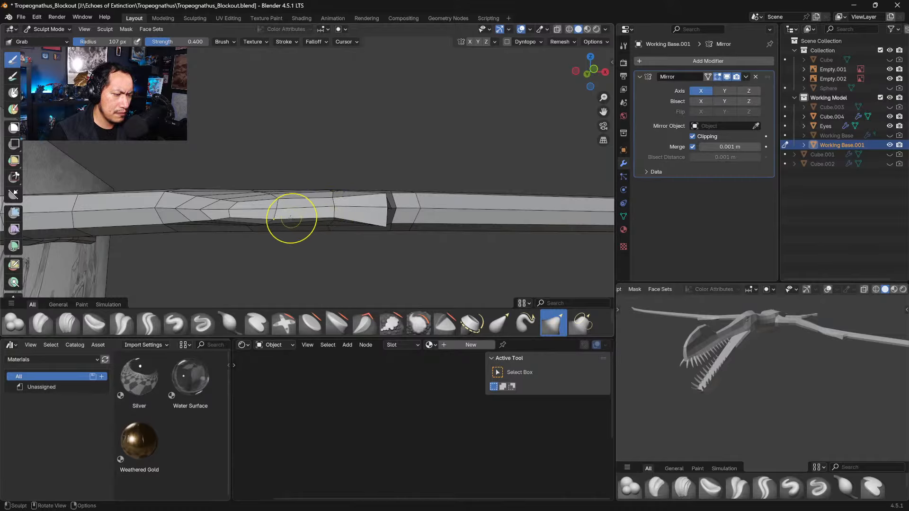
drag(275, 219, 273, 218)
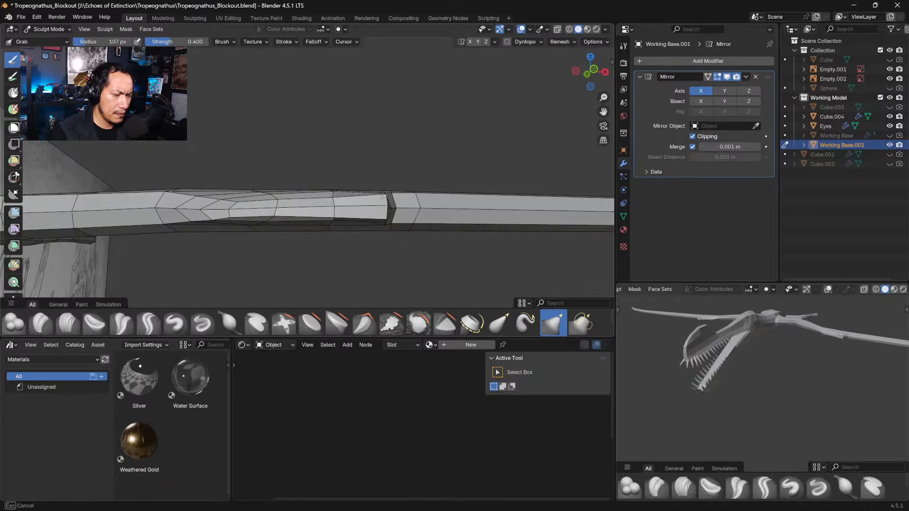
mouse_move(382, 197)
middle_down()
mouse_move(339, 203)
mouse_move(383, 190)
mouse_move(367, 191)
mouse_move(369, 199)
middle_up()
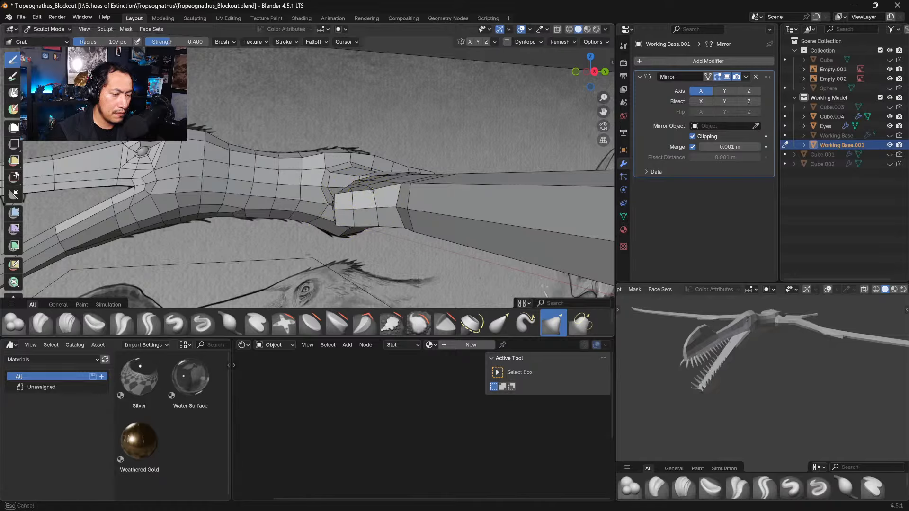
drag(373, 192, 373, 191)
drag(394, 201, 374, 193)
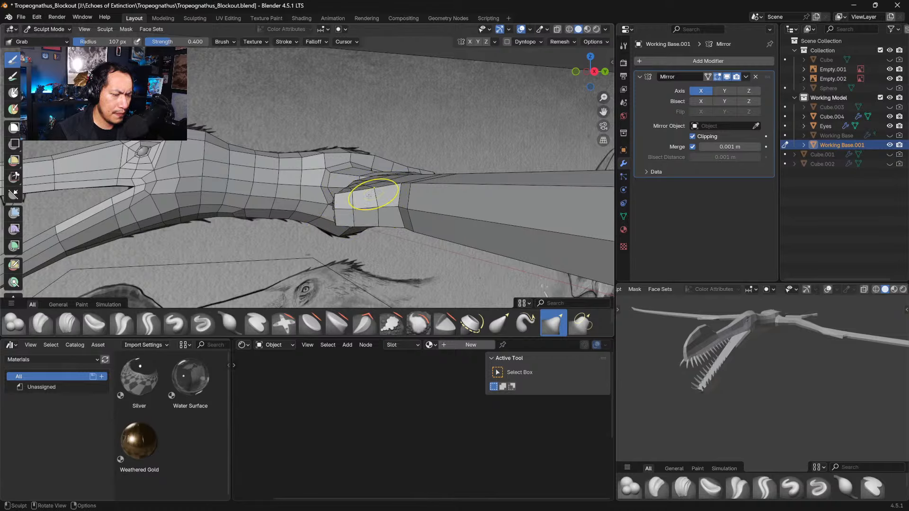
Step: Pull the vertices at the block's elbow end into the forearm's edge with the Grab brush
middle_drag(349, 203, 376, 215)
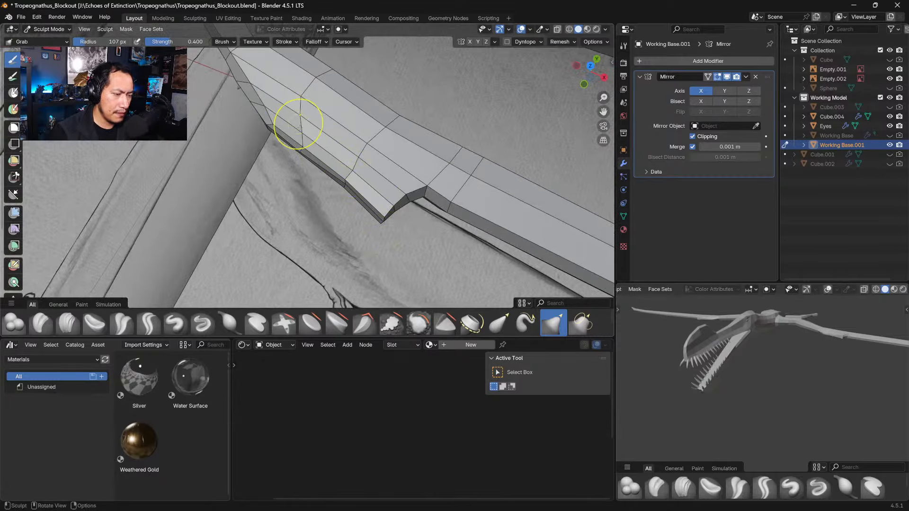
mouse_move(284, 113)
shift+middle_down()
mouse_move(300, 175)
mouse_move(269, 163)
shift+middle_up()
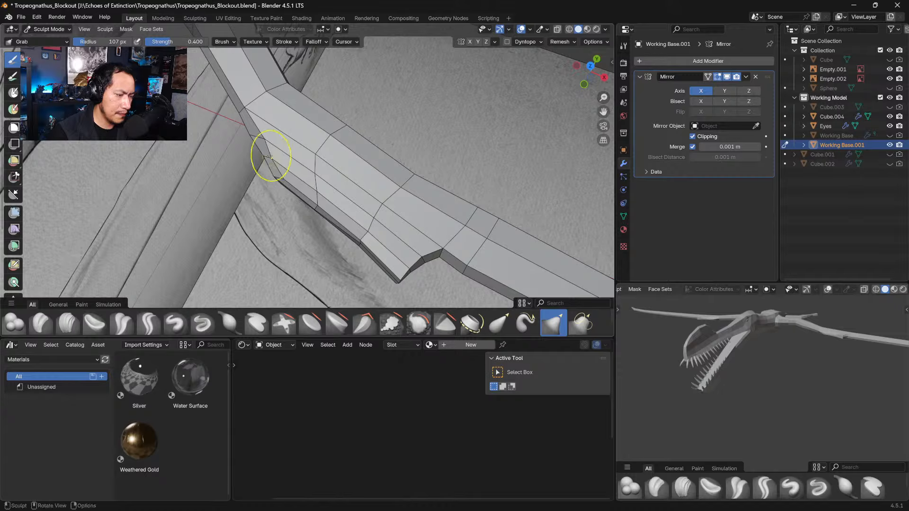
drag(257, 157, 252, 136)
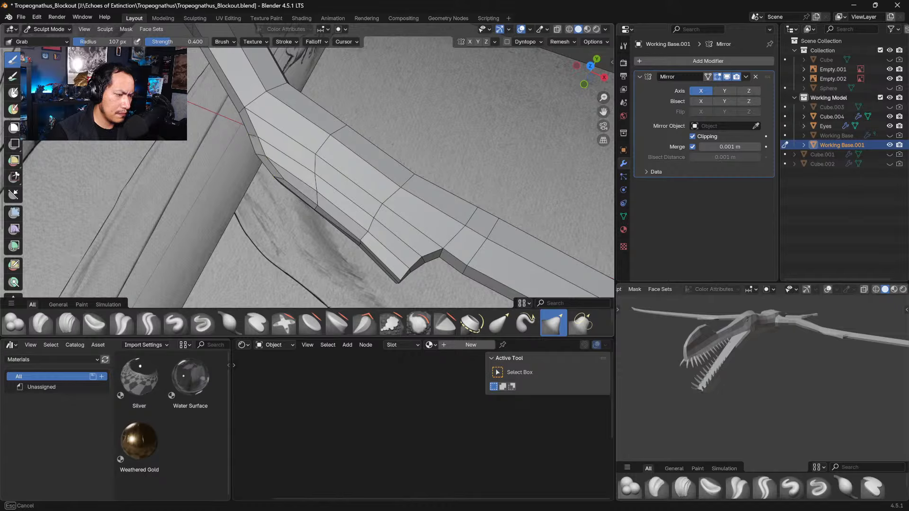
drag(270, 169, 282, 179)
Step: Reduce the Grab brush radius to 69 px and redistribute the elbow-end vertices where the block tapers into the forearm
mouse_move(284, 176)
middle_down()
mouse_move(291, 189)
mouse_move(280, 221)
middle_up()
key(bracketleft)
key(bracketleft)
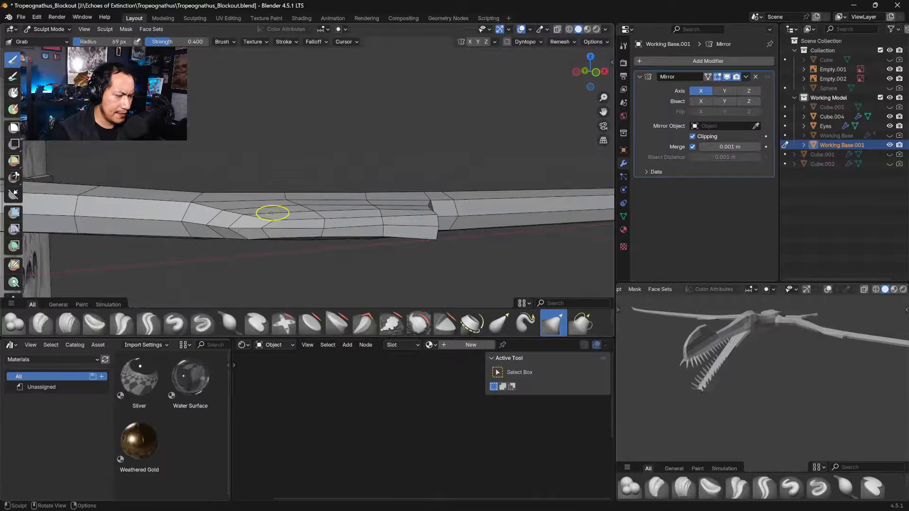
drag(273, 221, 254, 222)
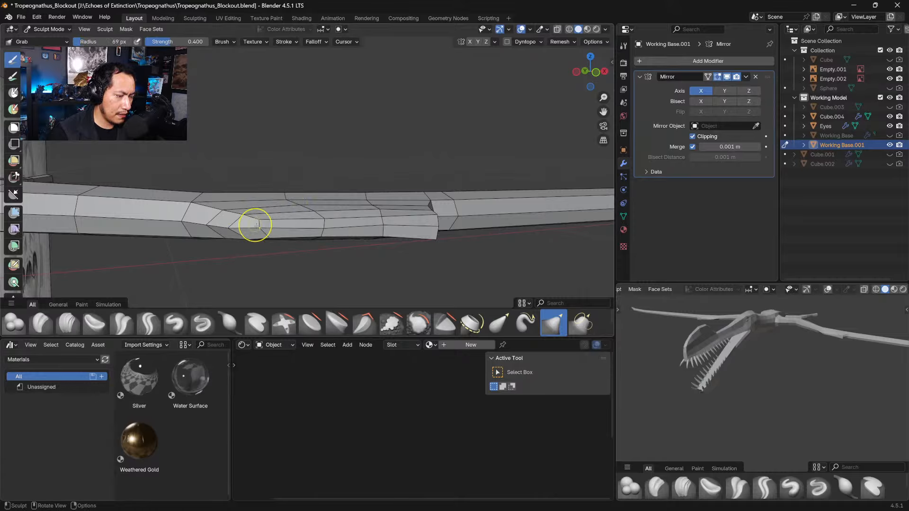
middle_drag(254, 223, 268, 216)
drag(268, 216, 241, 226)
mouse_move(240, 223)
shift+middle_down()
mouse_move(299, 203)
mouse_move(305, 180)
shift+middle_up()
drag(306, 224, 274, 229)
drag(267, 214, 269, 213)
drag(277, 201, 273, 201)
middle_drag(349, 201, 357, 232)
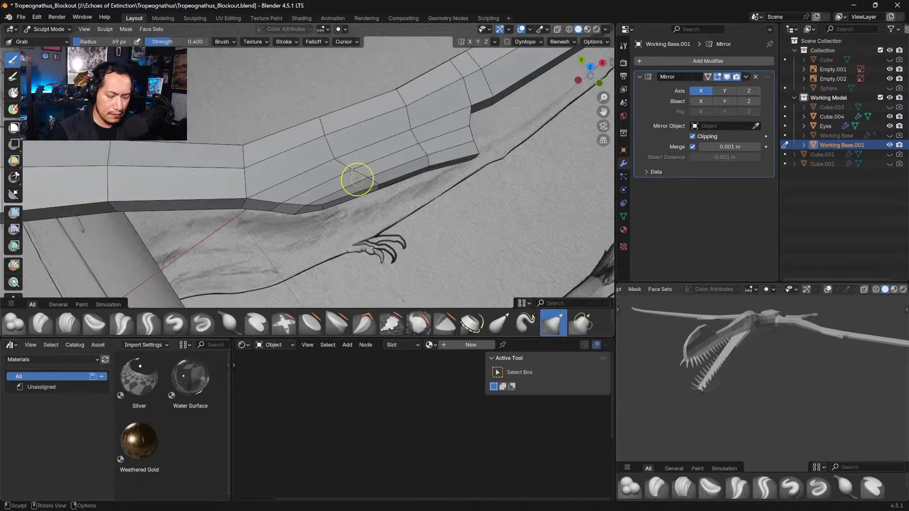
Step: In top view, straighten the cross-loop at the middle of the block with the Grab brush at 103 px radius
key(KP_7)
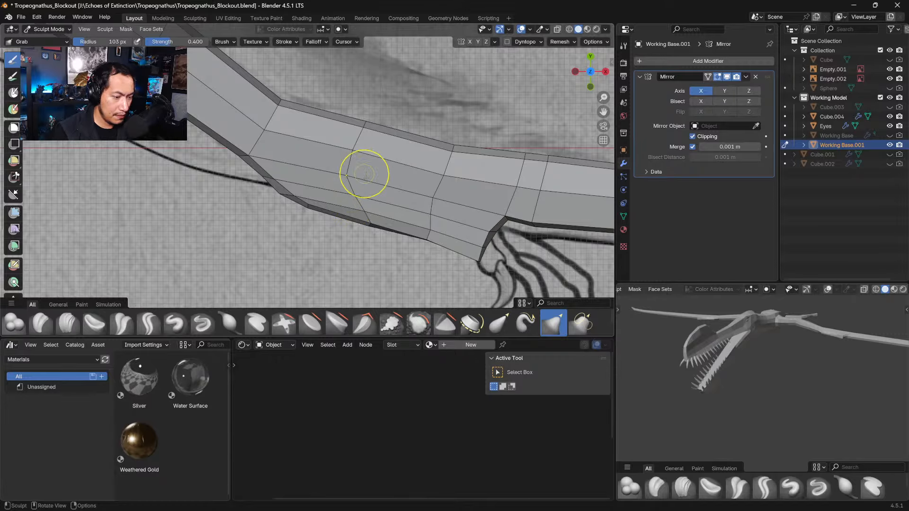
drag(367, 223, 360, 220)
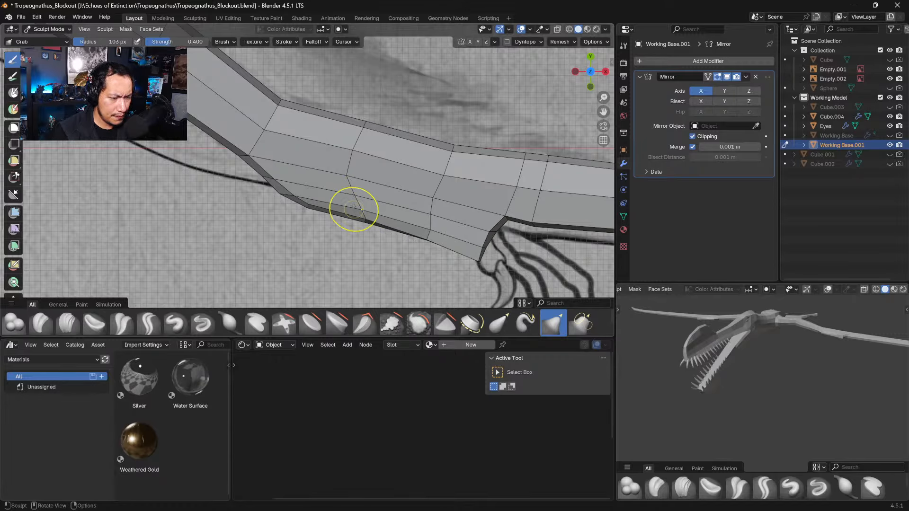
drag(347, 175, 368, 124)
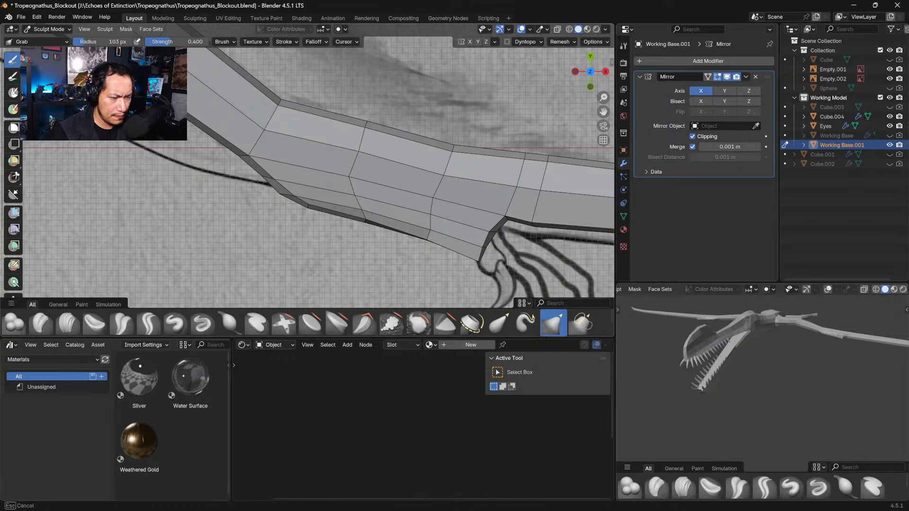
middle_drag(399, 138, 286, 155)
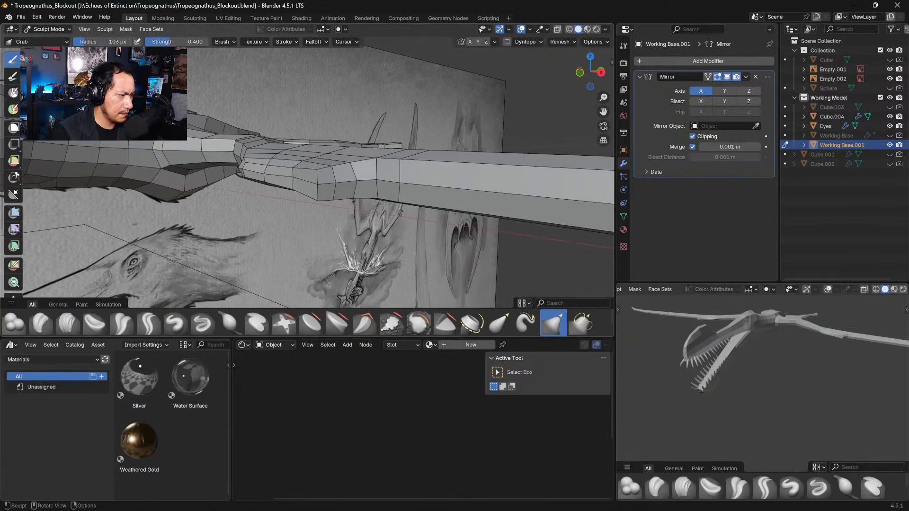
Step: In Edit Mode, inset the outermost pair of faces on the block's wrist end by about 0.0058 m
key(Tab)
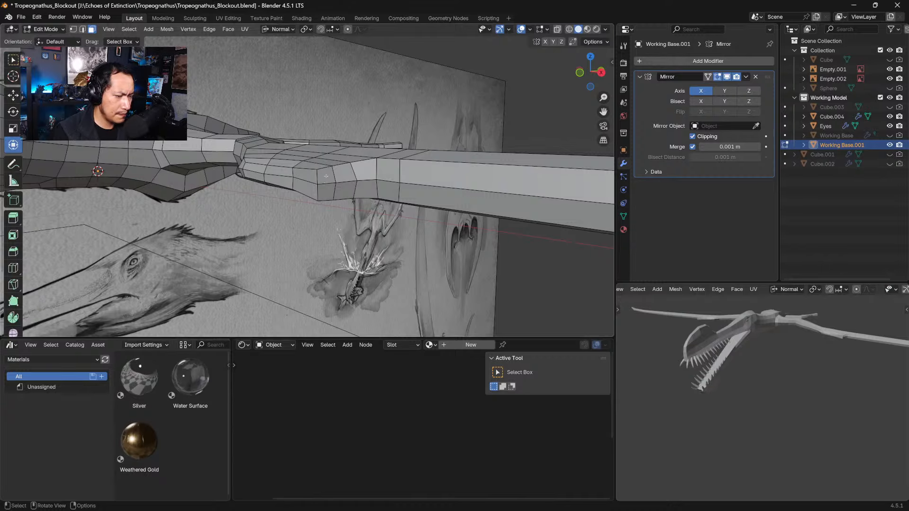
click(326, 176)
middle_drag(326, 176, 284, 184)
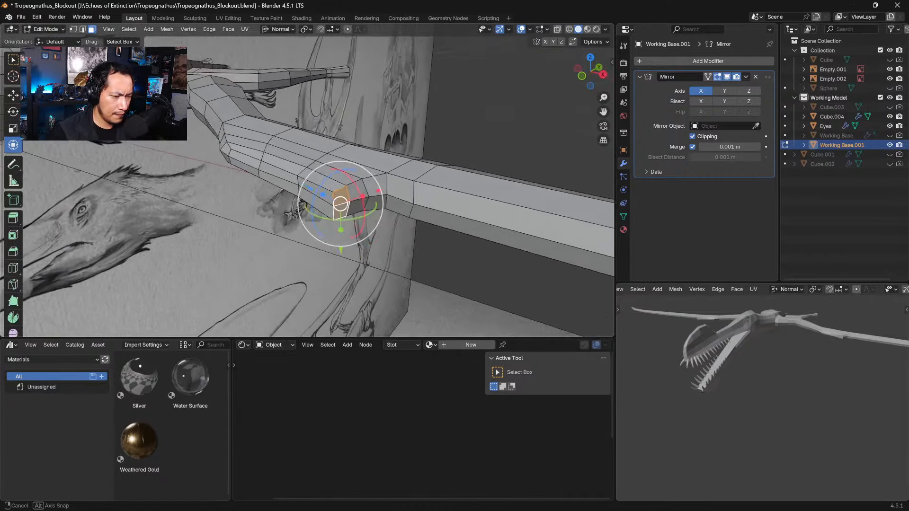
middle_drag(462, 251, 454, 221)
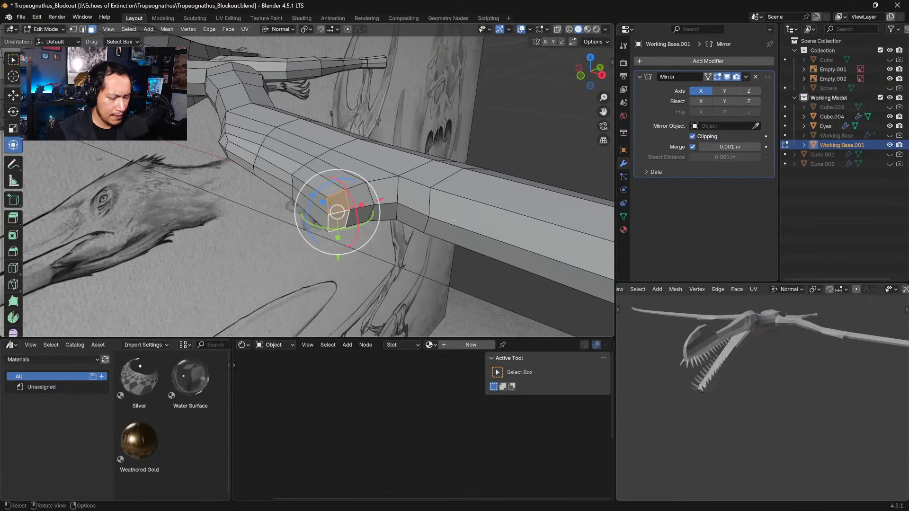
key(i)
click(430, 212)
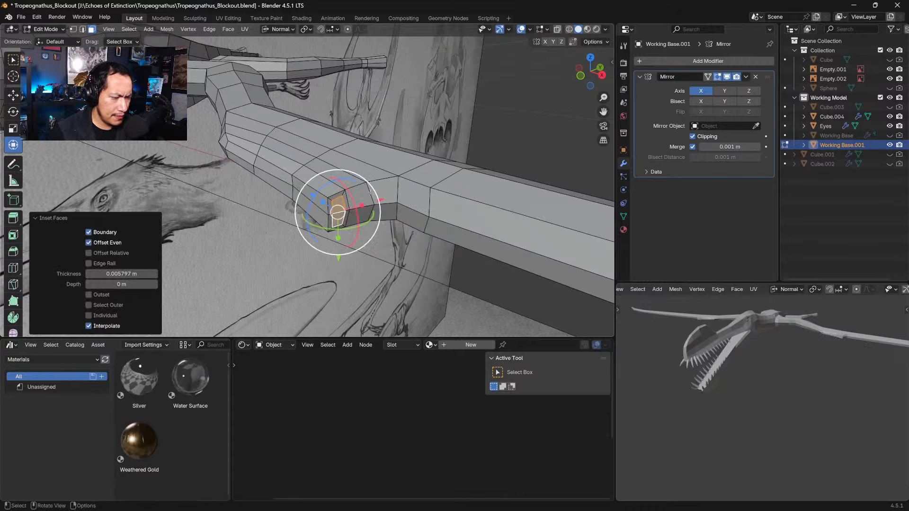
Step: Inset the middle and inner face pairs on the wrist end separately, using about 0.0076 m for the inner pair
click(362, 200)
shift+click(368, 209)
key(i)
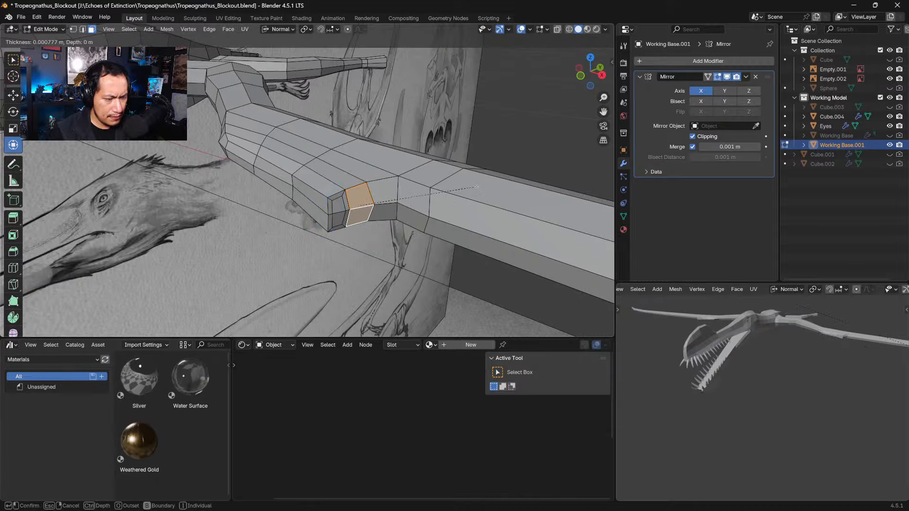
click(412, 197)
click(385, 190)
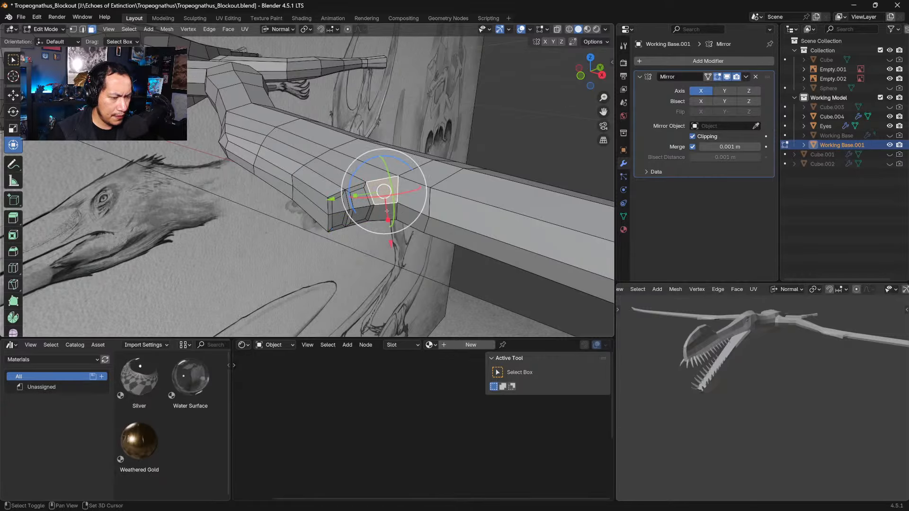
key(i)
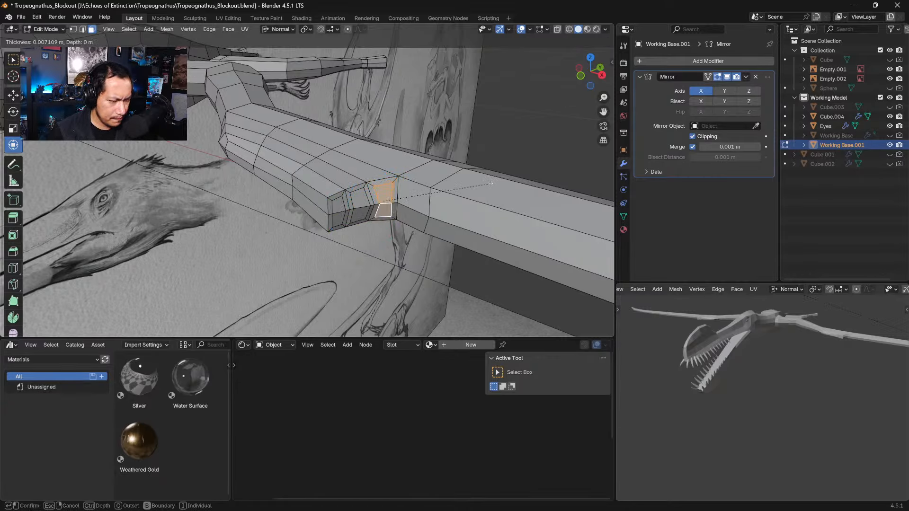
click(491, 180)
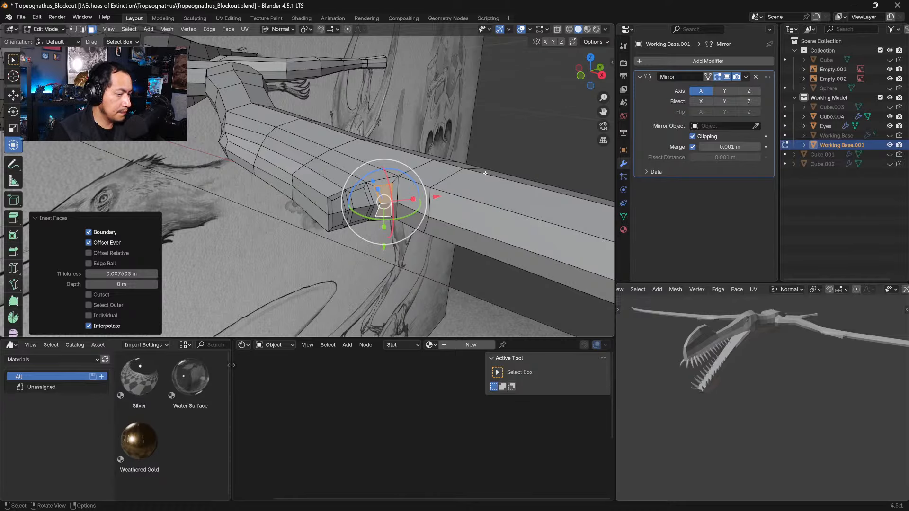
Step: Shift the outermost inset faces slightly, by about -0.0027 m along normal X, and rotate them 8.55° in the view plane
middle_drag(336, 209, 333, 219)
drag(321, 207, 326, 210)
middle_drag(356, 223, 325, 229)
drag(377, 221, 374, 221)
middle_drag(367, 222, 387, 212)
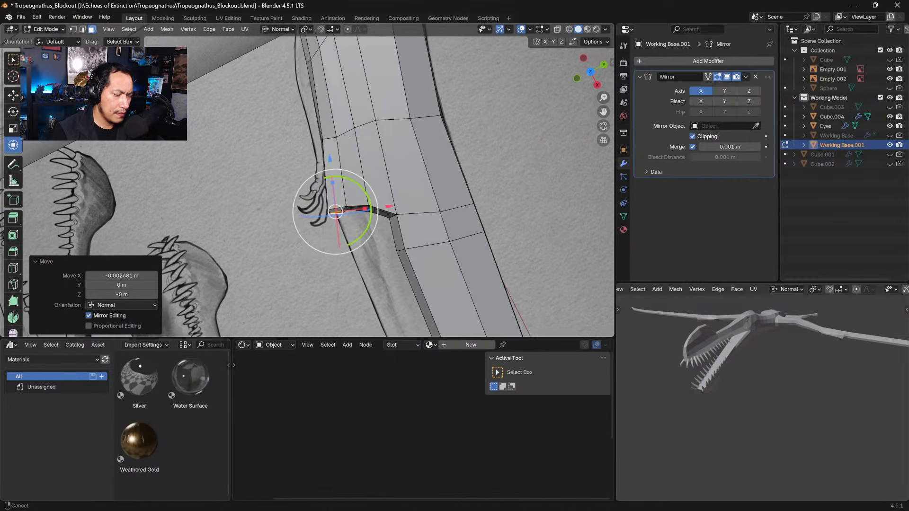
key(r)
click(393, 216)
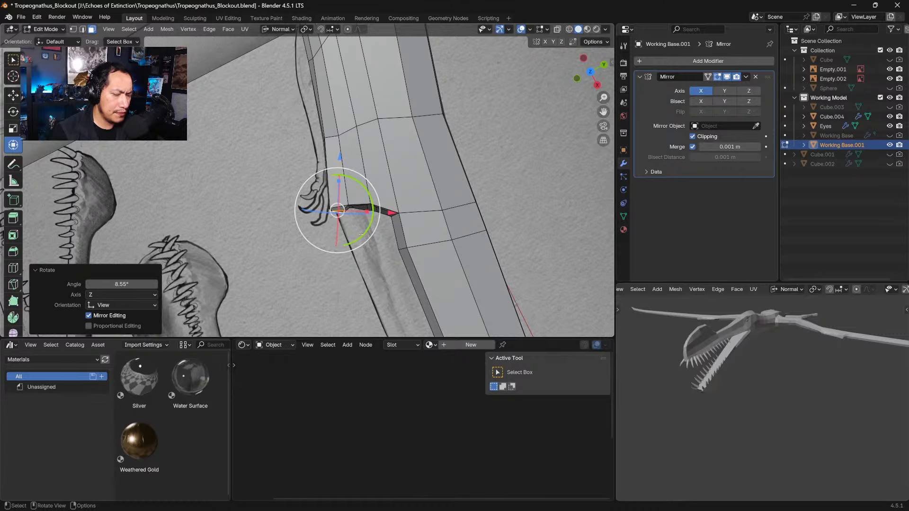
Step: Try extruding the outermost inset faces on the block's wrist end by about -0.143 m along their normal
middle_drag(416, 210, 438, 150)
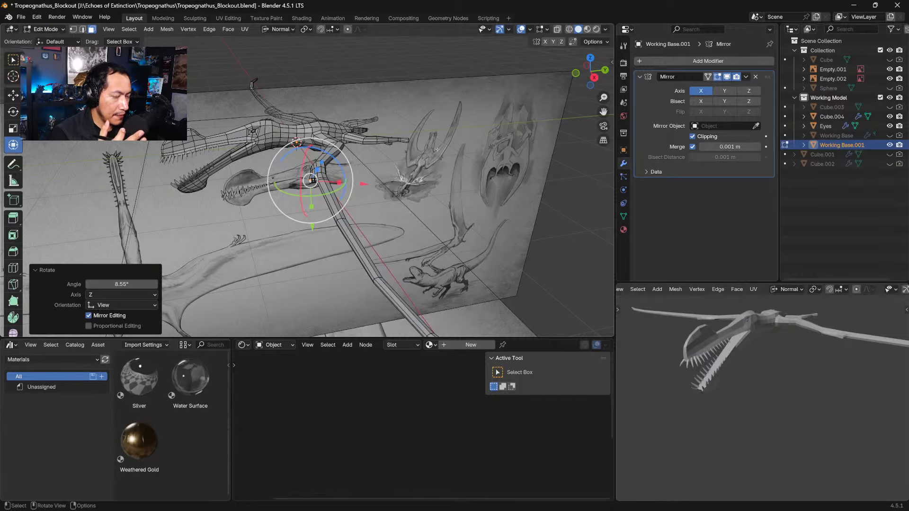
middle_drag(290, 163, 272, 151)
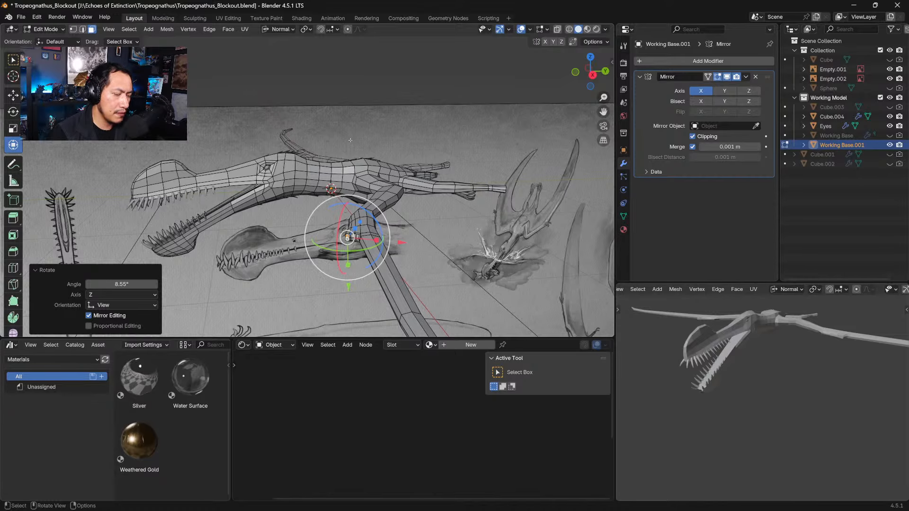
mouse_move(367, 180)
middle_down()
mouse_move(372, 240)
mouse_move(370, 185)
mouse_move(363, 189)
middle_up()
middle_drag(371, 235, 245, 213)
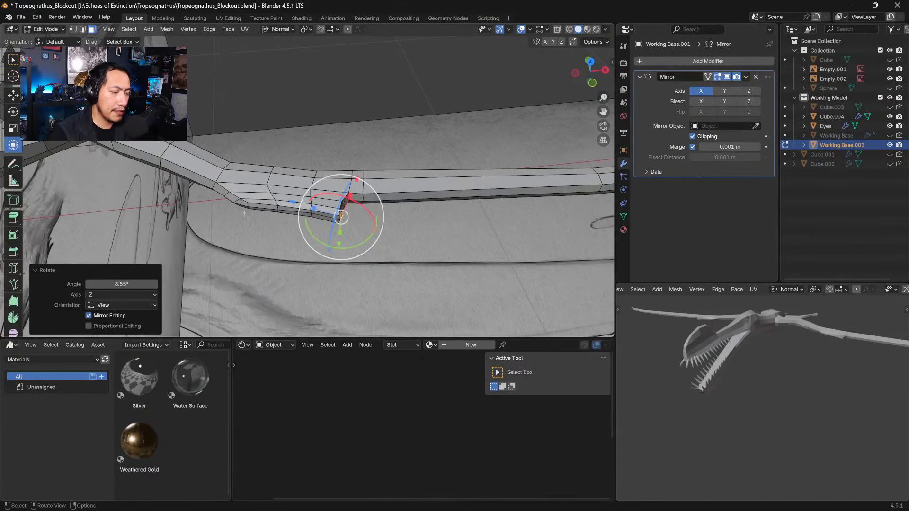
mouse_move(303, 191)
middle_down()
mouse_move(315, 208)
mouse_move(305, 246)
mouse_move(299, 179)
middle_up()
key(e)
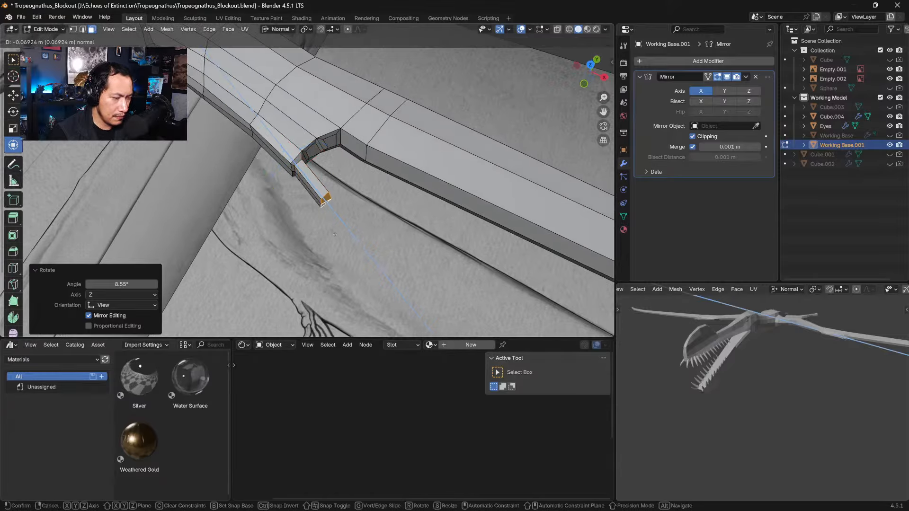
click(353, 244)
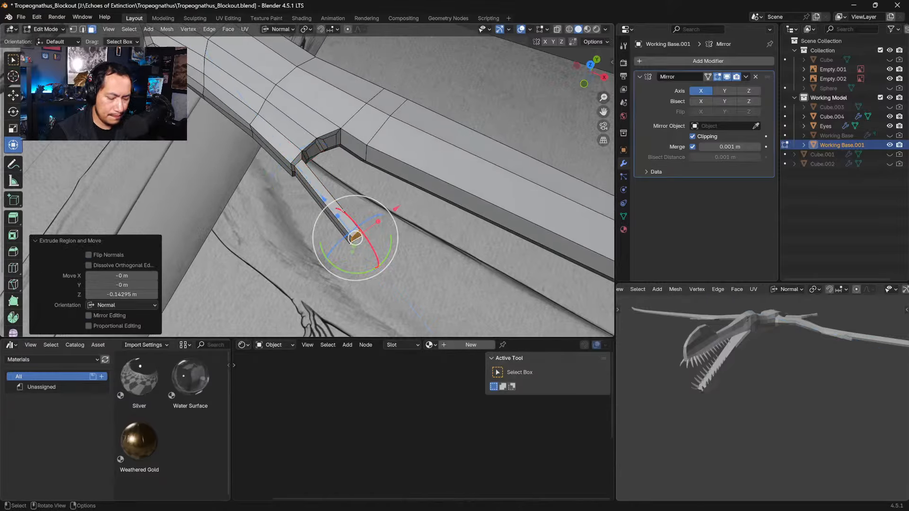
Step: Undo the finger extrusion and the insets on the wrist end, back to the sculpted block
key(KP_7)
click(290, 163)
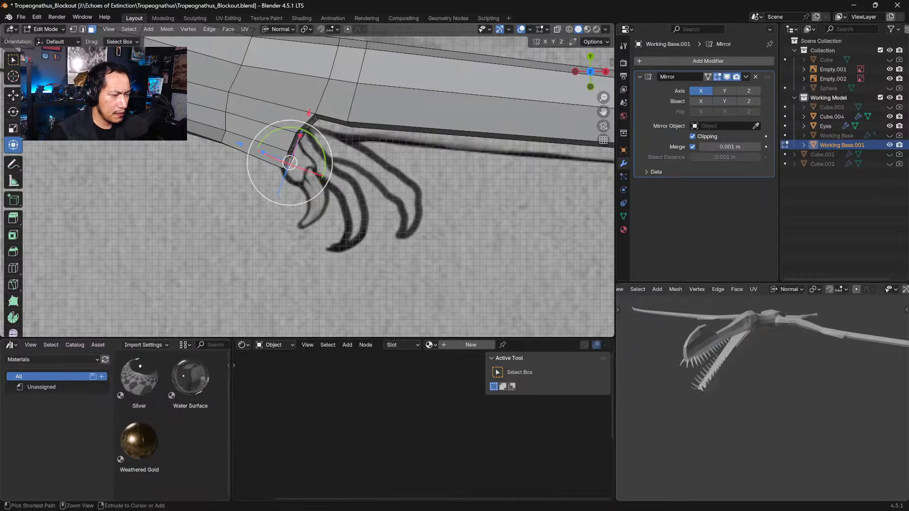
middle_drag(290, 163, 357, 148)
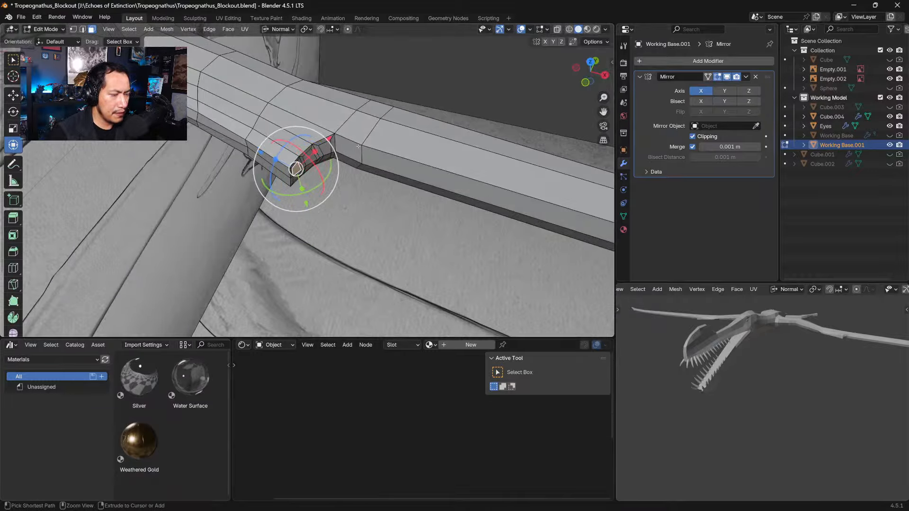
shift+click(358, 147)
key(ctrl+z)
key(ctrl+z)
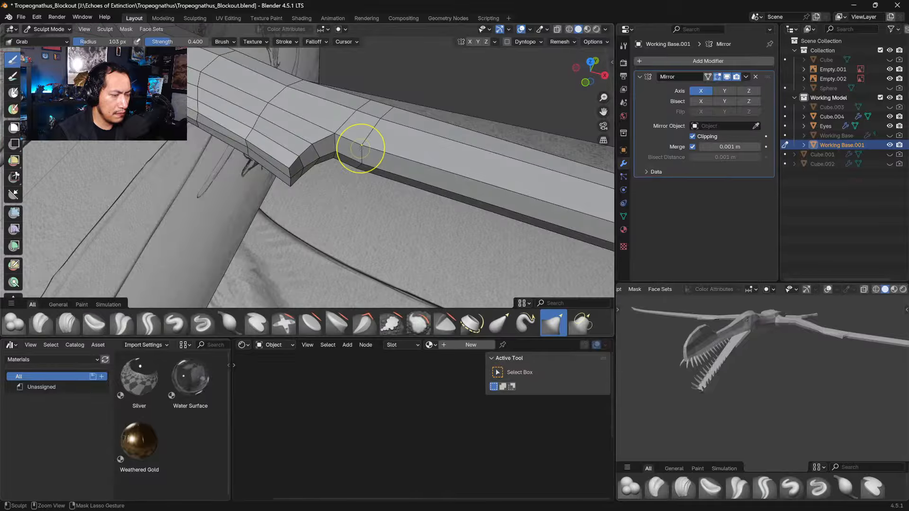
click(47, 29)
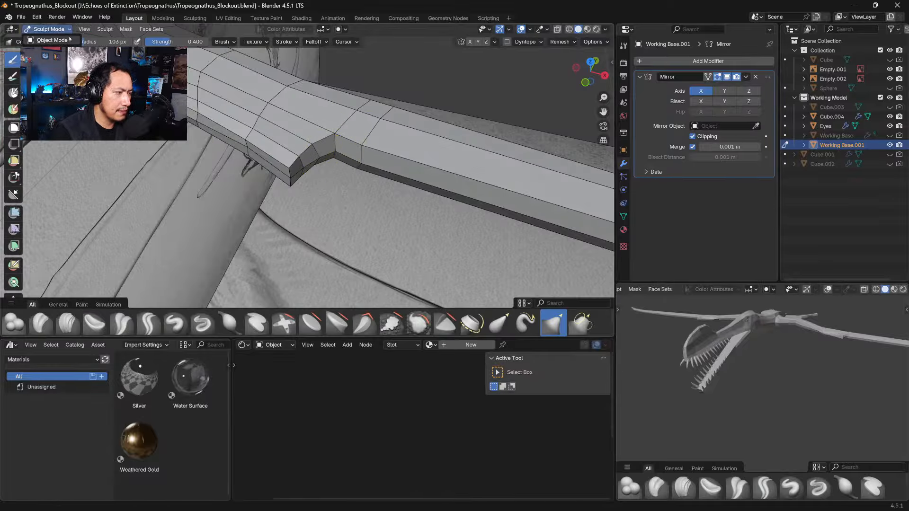
click(49, 50)
mouse_move(358, 171)
middle_down()
mouse_move(326, 156)
mouse_move(334, 114)
mouse_move(345, 117)
mouse_move(309, 128)
middle_up()
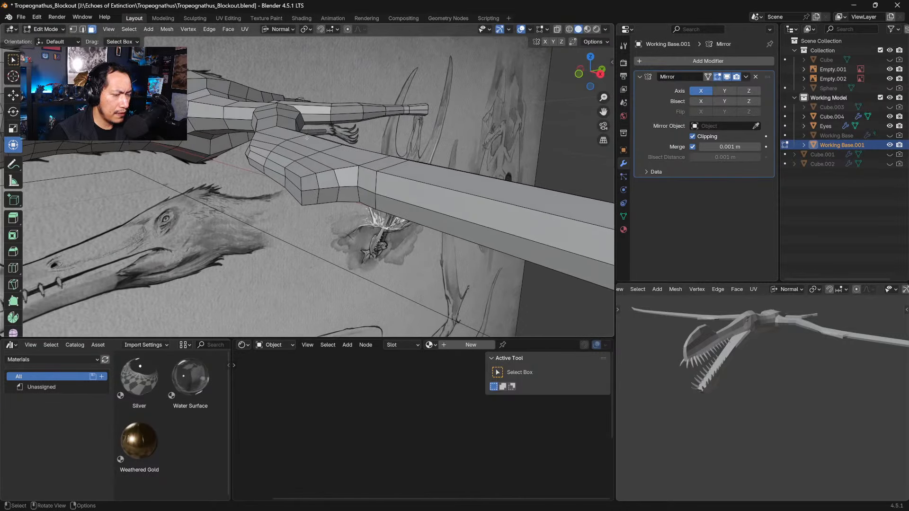
key(ctrl+Tab)
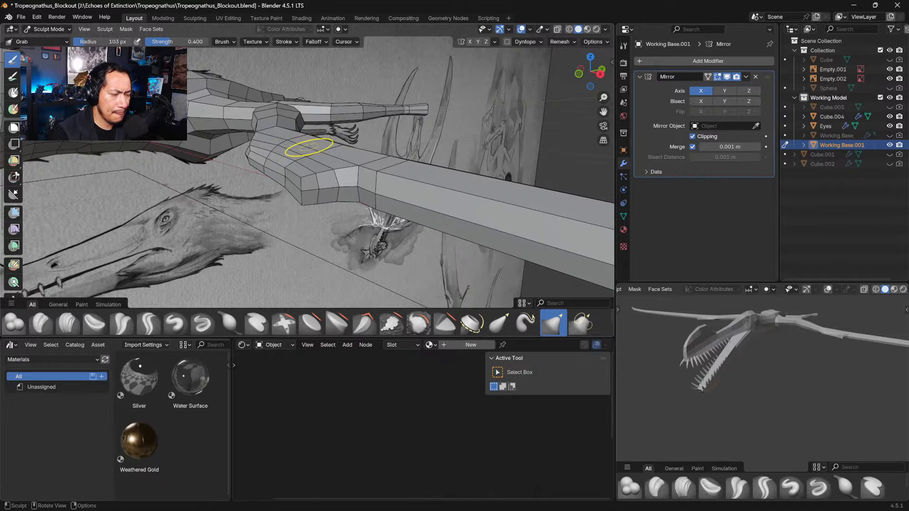
Step: Nudge the outermost corner and edges of the block's wrist end slightly with the Grab brush at 103 px radius
mouse_move(310, 147)
middle_down()
mouse_move(331, 142)
mouse_move(296, 147)
middle_up()
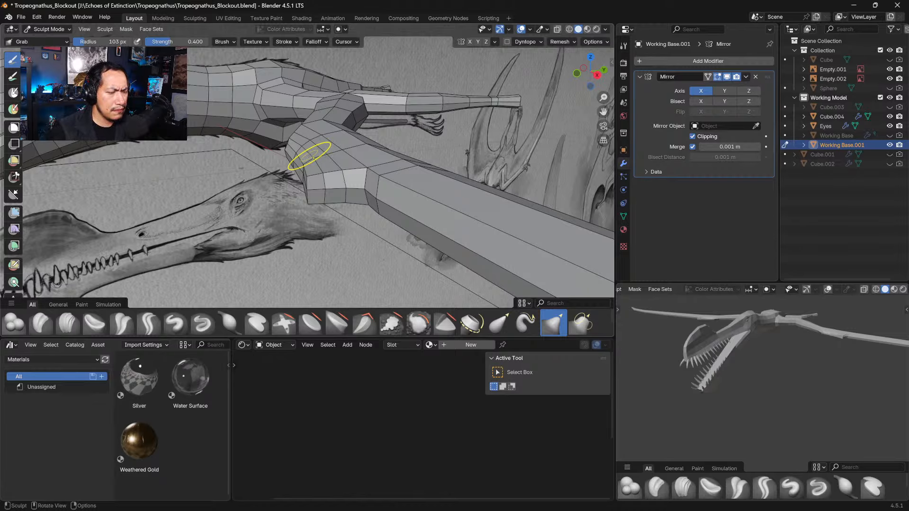
middle_drag(334, 167, 353, 196)
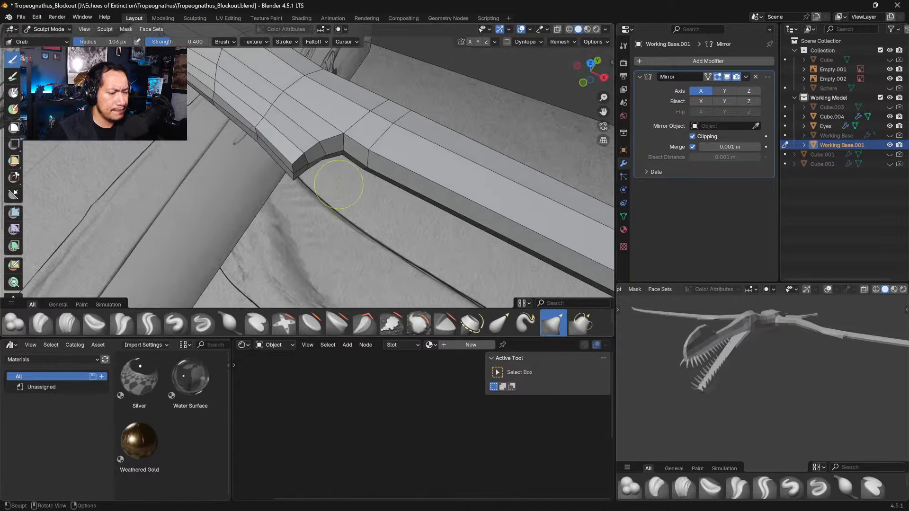
drag(303, 159, 307, 156)
drag(294, 165, 295, 161)
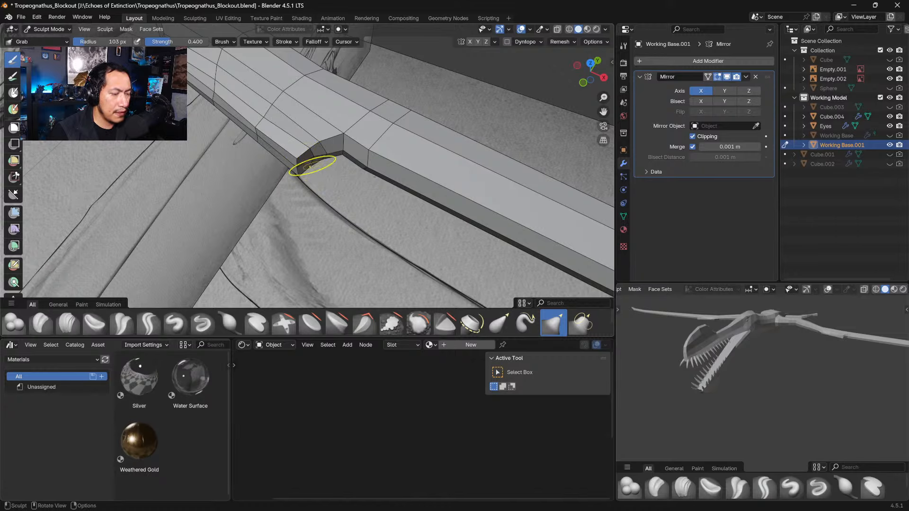
middle_drag(314, 168, 320, 161)
drag(322, 184, 316, 171)
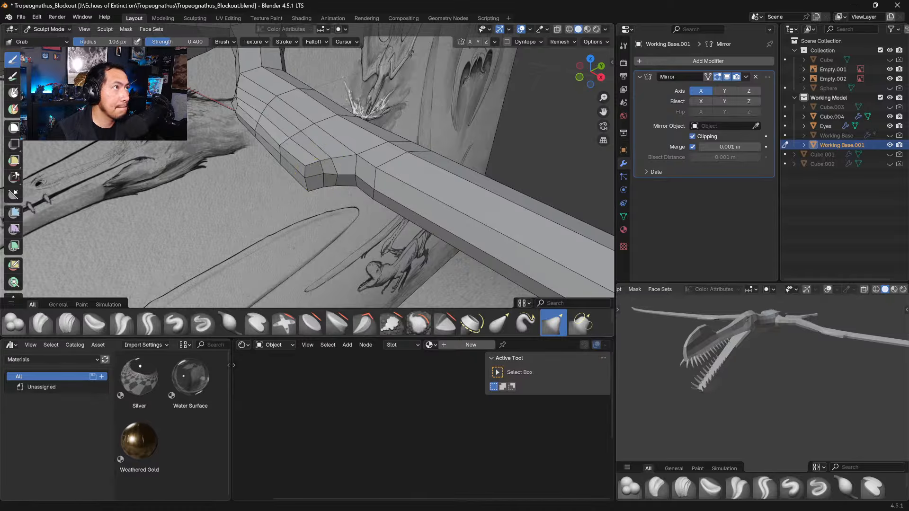
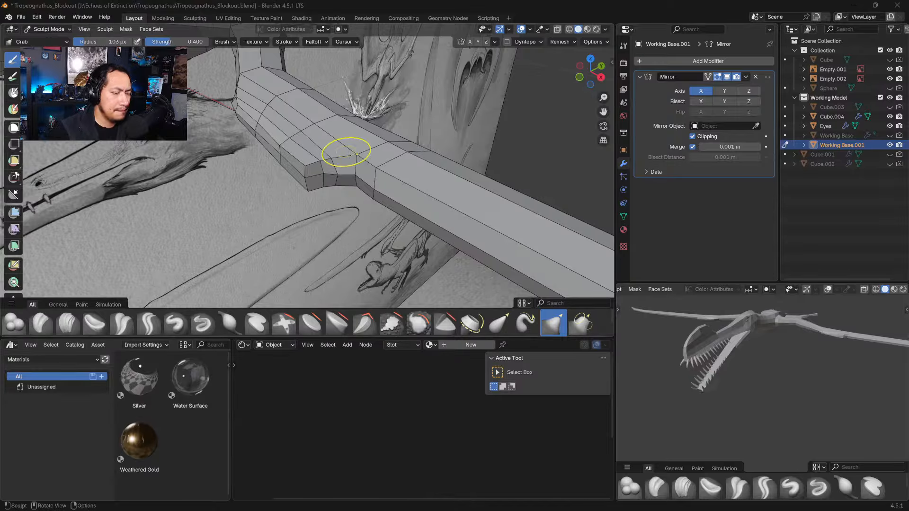
Step: Reshape the blunt end of the hand beside the wing finger by pulling its corner vertices with the Grab brush
right_click(314, 158)
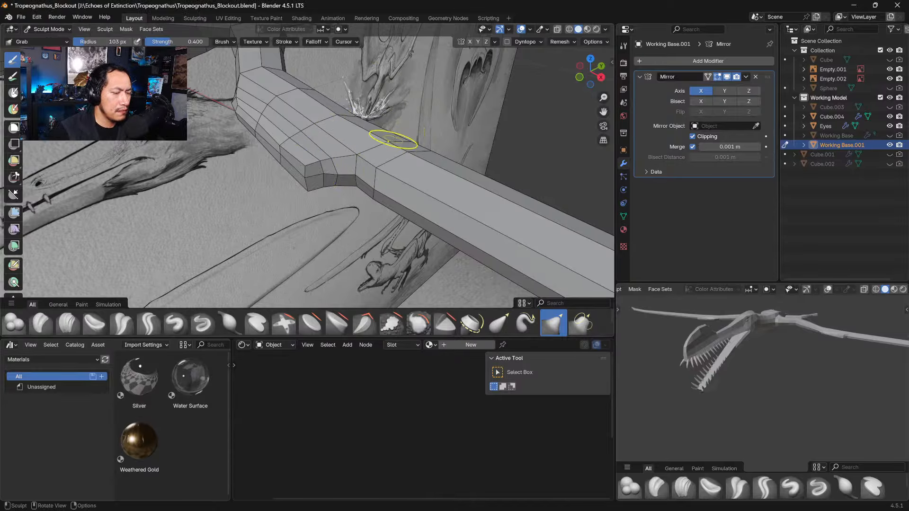
middle_drag(396, 142, 371, 142)
drag(325, 173, 340, 173)
mouse_move(346, 172)
middle_down()
mouse_move(333, 197)
mouse_move(349, 154)
mouse_move(345, 176)
mouse_move(380, 135)
mouse_move(331, 155)
mouse_move(356, 164)
middle_up()
drag(356, 157, 334, 151)
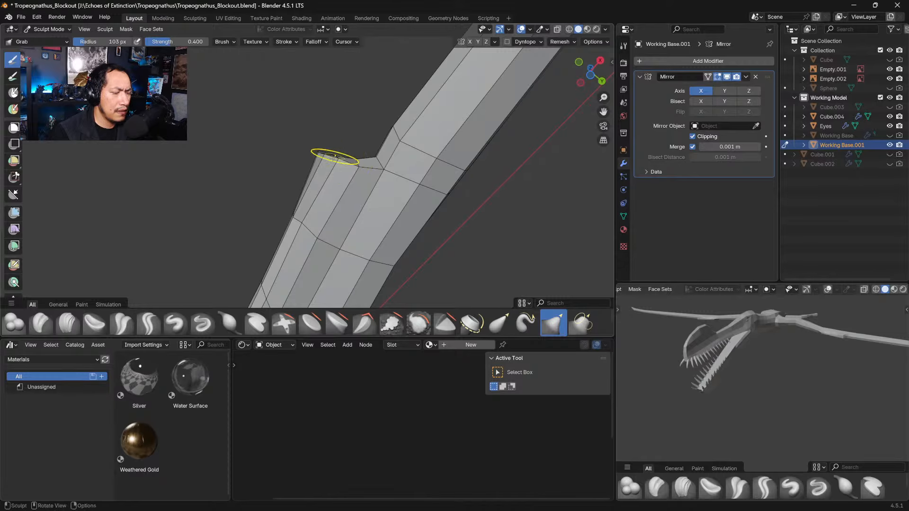
middle_drag(333, 155, 336, 158)
drag(334, 151, 331, 146)
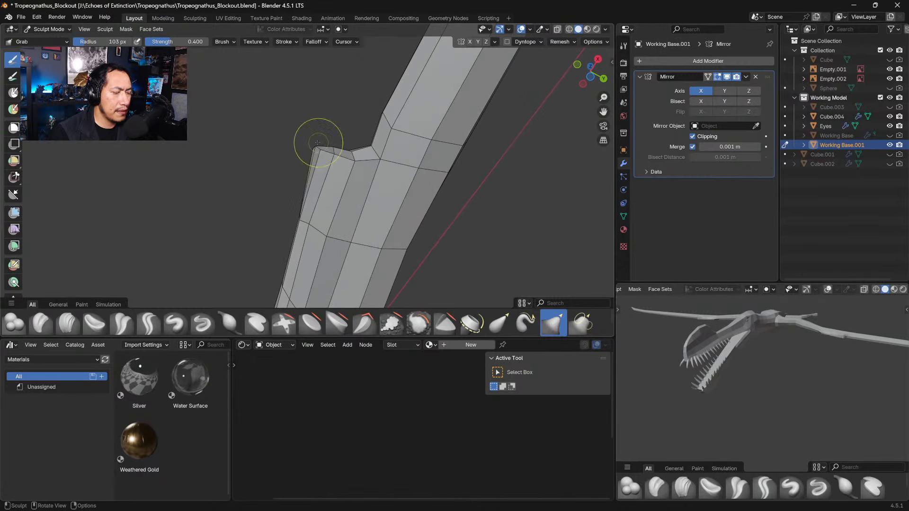
mouse_move(317, 143)
middle_down()
mouse_move(392, 193)
mouse_move(337, 218)
mouse_move(356, 162)
middle_up()
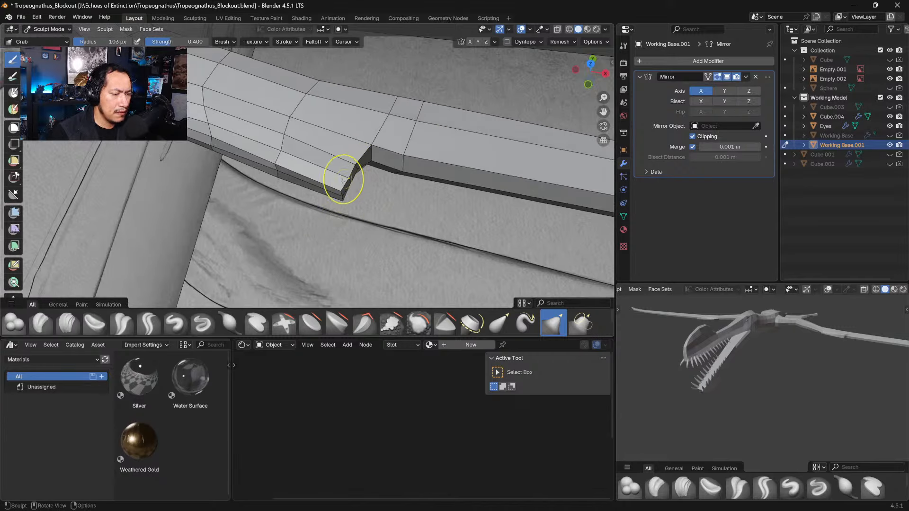
drag(344, 181, 347, 184)
drag(348, 179, 360, 168)
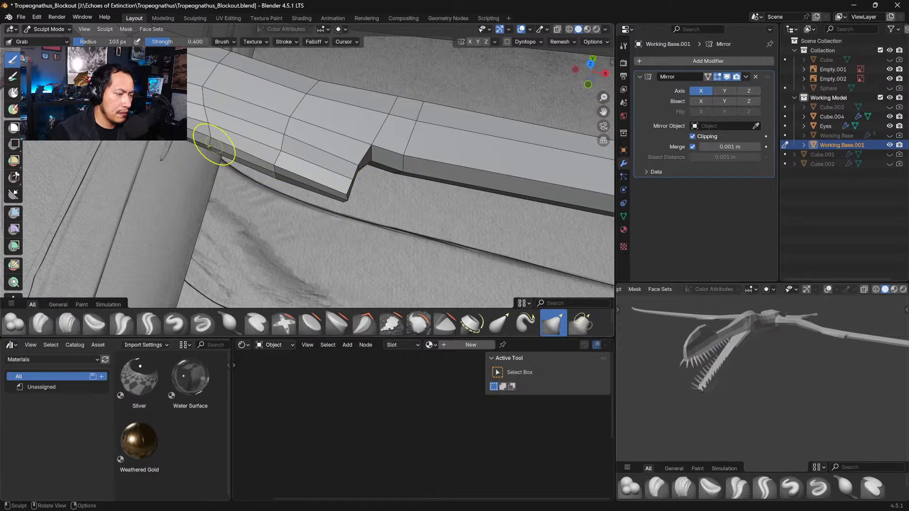
Step: Adjust the vertices along the front edge of the hand behind the blunt end with the Grab brush
middle_drag(214, 147, 284, 159)
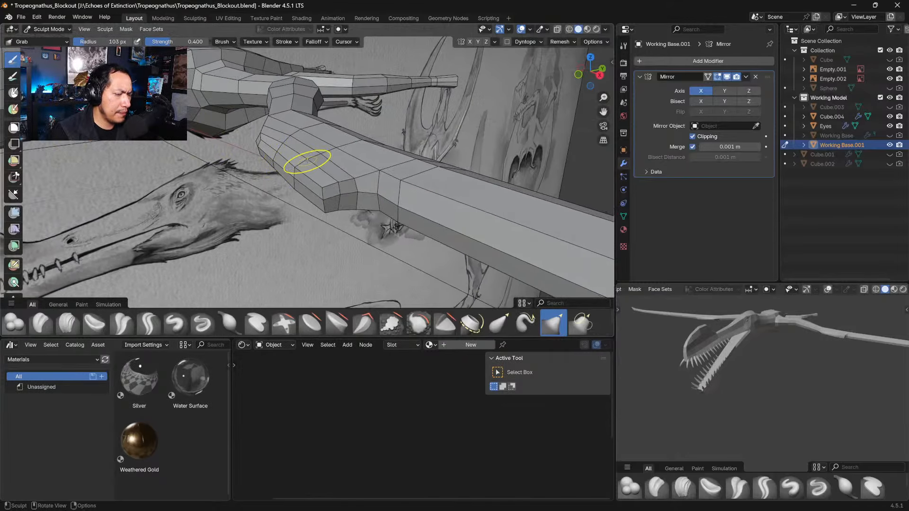
mouse_move(273, 151)
middle_down()
mouse_move(310, 116)
mouse_move(284, 168)
middle_up()
drag(285, 168, 294, 152)
mouse_move(294, 152)
mouse_down()
mouse_move(296, 144)
mouse_move(293, 153)
mouse_up()
drag(296, 159, 290, 161)
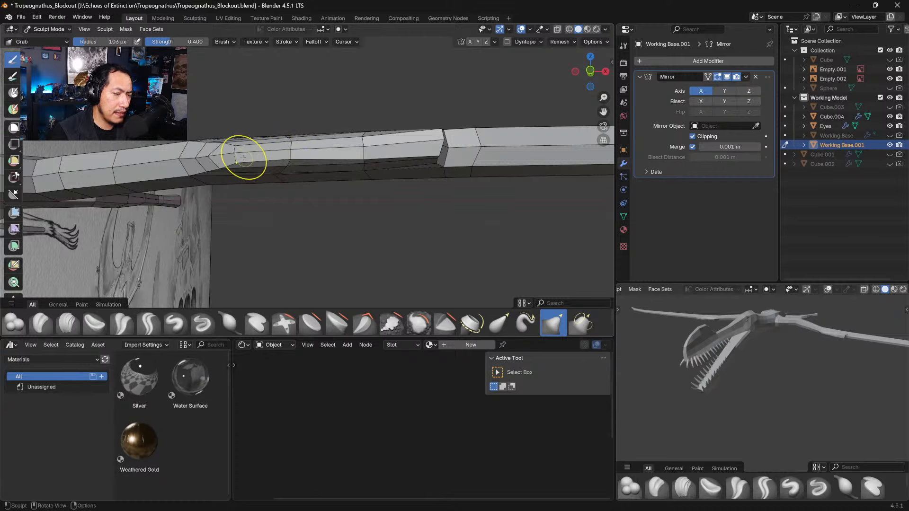
Step: Refine the hand's side profile from the wrist to the wing finger joint with the Grab brush
drag(216, 159, 216, 156)
drag(216, 157, 221, 145)
mouse_move(362, 158)
mouse_down()
mouse_move(363, 150)
mouse_move(363, 166)
mouse_up()
drag(432, 153, 435, 142)
mouse_move(409, 151)
middle_down()
mouse_move(370, 156)
mouse_move(416, 168)
middle_up()
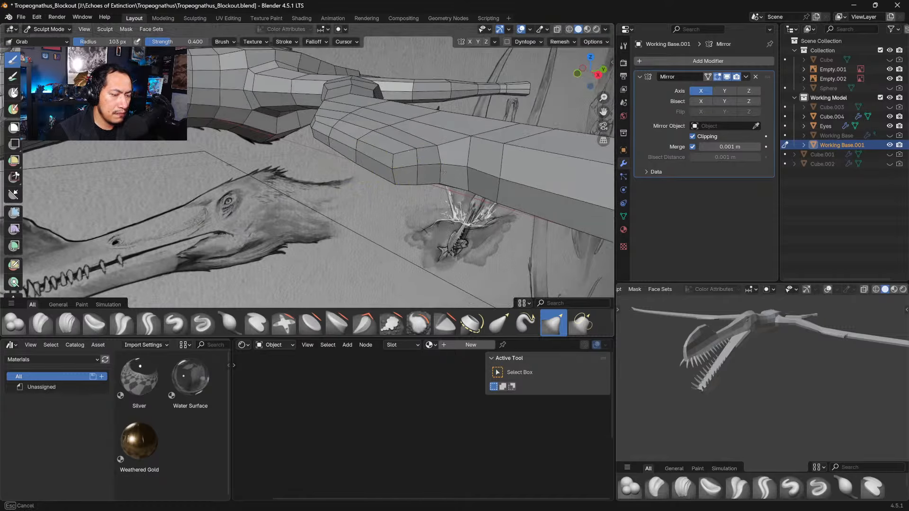
Step: Shift the top vertices beside the notch between the hand and the wing finger using the Grab brush
mouse_move(400, 149)
middle_down()
mouse_move(351, 139)
mouse_move(365, 145)
middle_up()
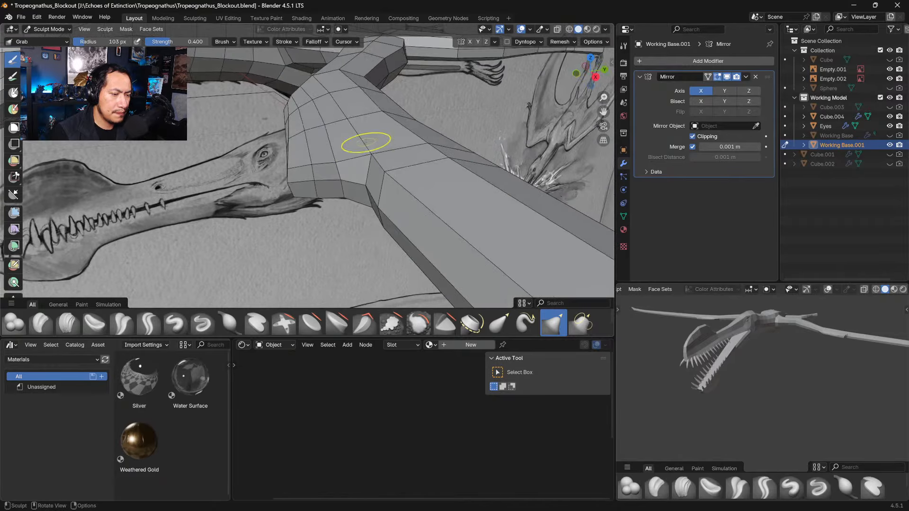
drag(368, 152, 357, 150)
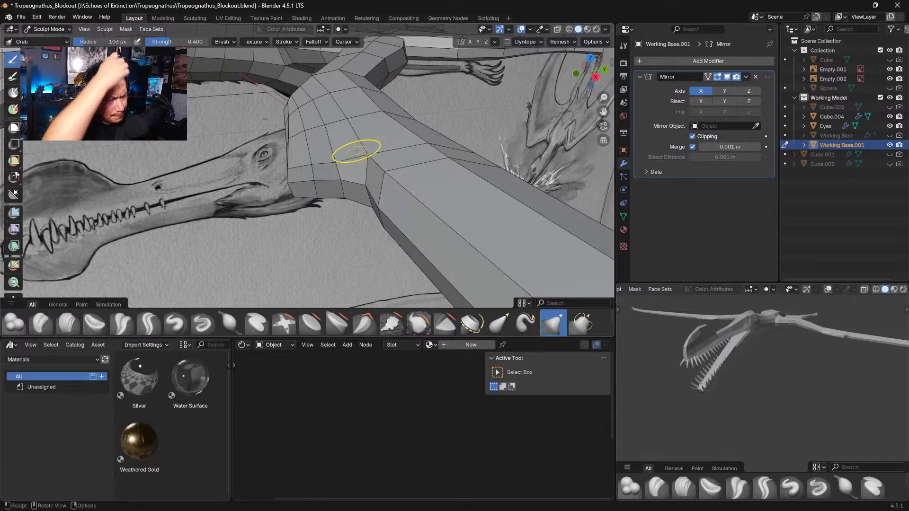
middle_drag(315, 197, 325, 168)
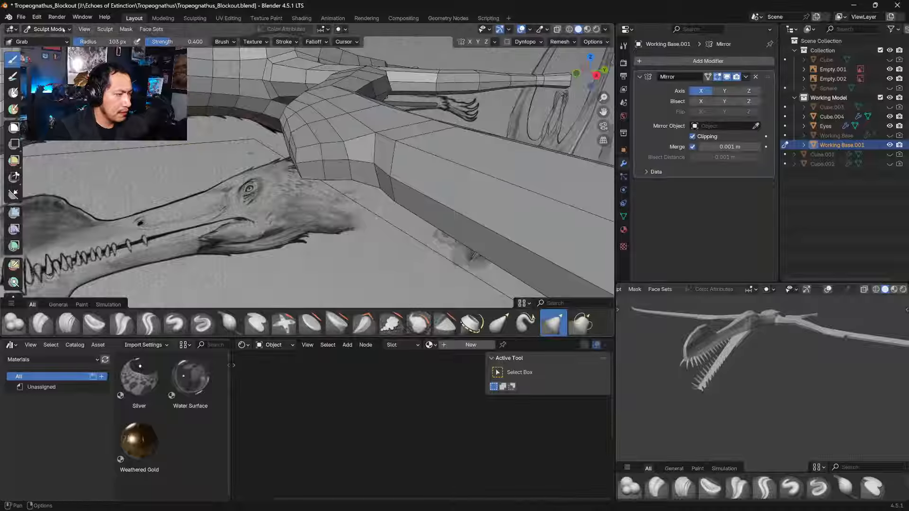
Step: In Edit Mode, inset the outermost pair of faces on the hand's end by 0.006985 m and push them out as a finger stub
click(48, 28)
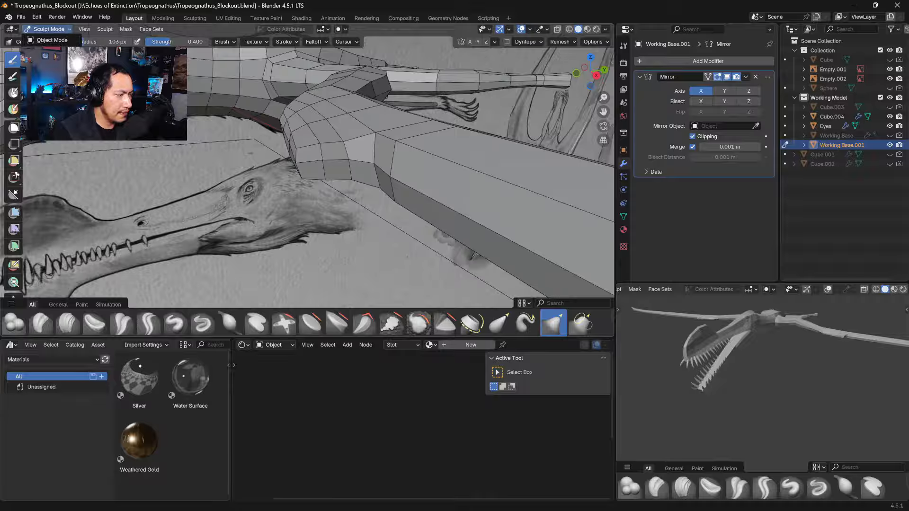
key(Tab)
click(312, 157)
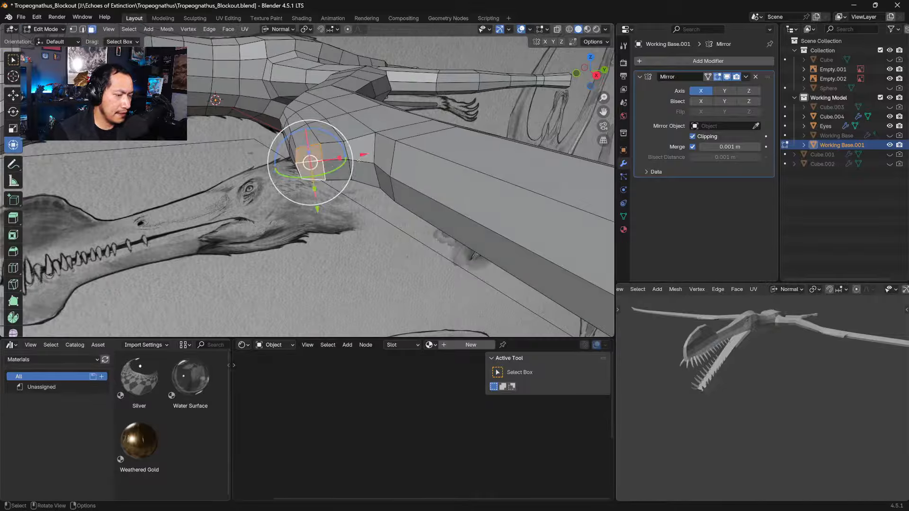
key(i)
click(413, 179)
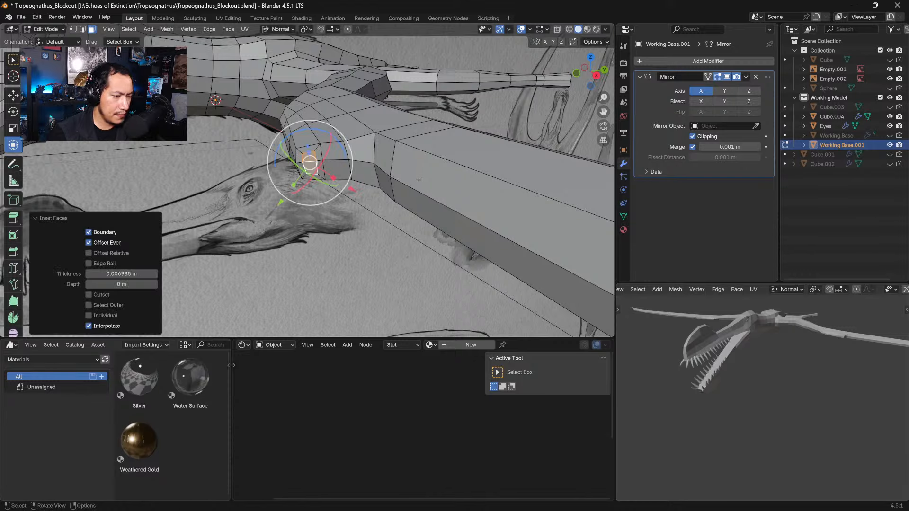
middle_drag(337, 180, 347, 213)
key(g)
key(z)
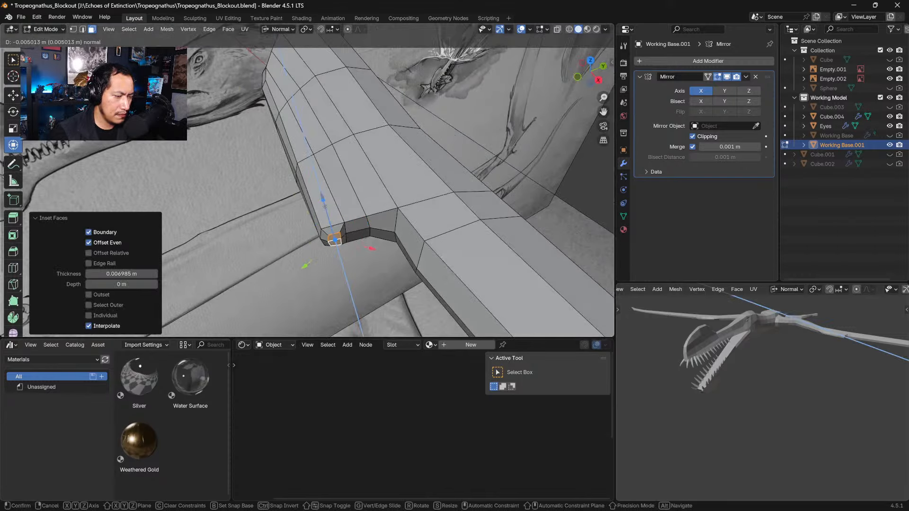
click(342, 232)
Step: Inset the middle pair of end faces by 0.006964 m and move them out -0.010575 m along their normal Z
click(360, 233)
click(359, 230)
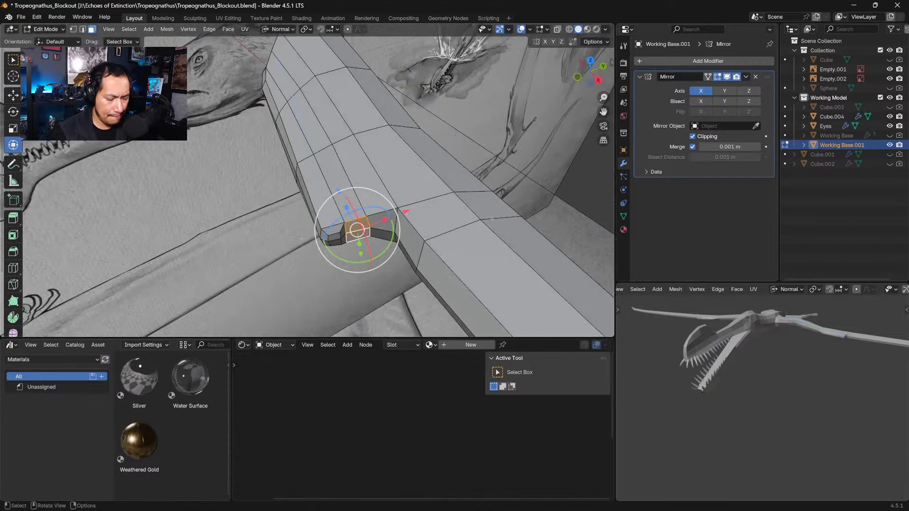
key(i)
click(358, 230)
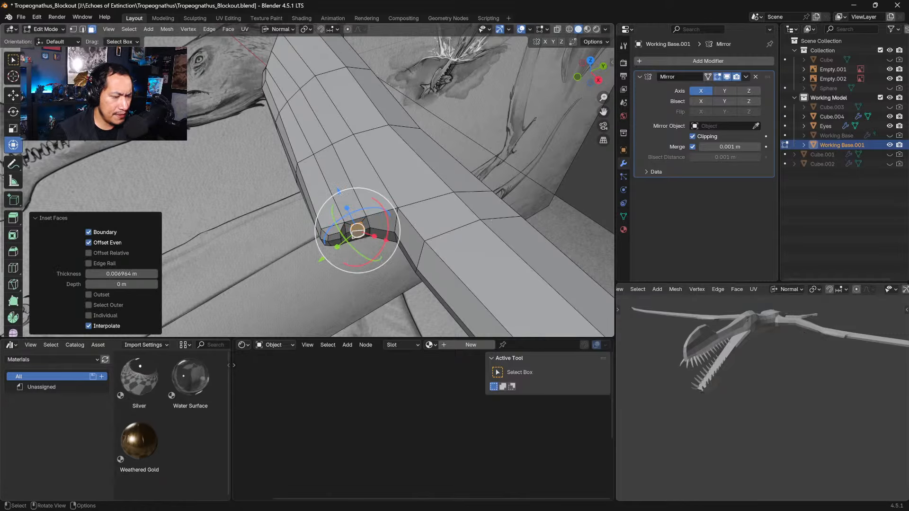
key(g)
key(z)
click(374, 220)
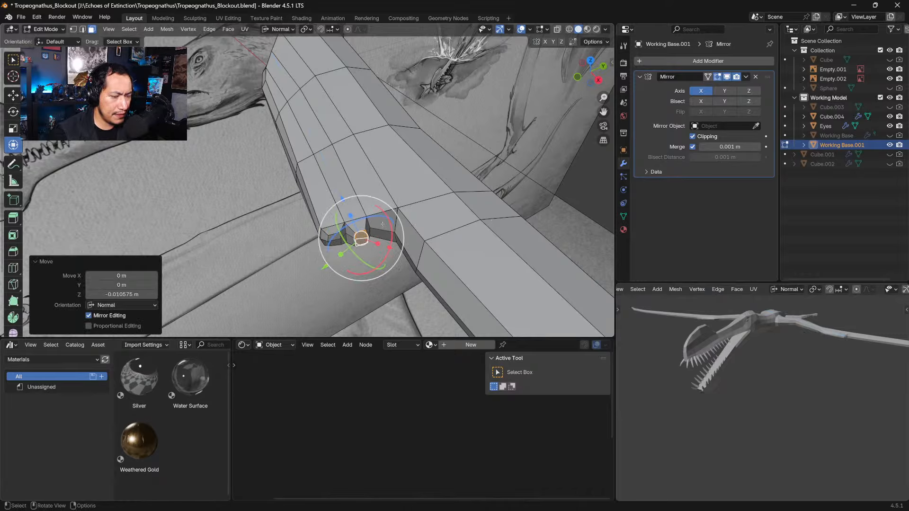
Step: Inset the pair of end faces nearest the wing finger by 0.004586 m, then push them out -0.008547 m along normal Z
click(383, 224)
key(i)
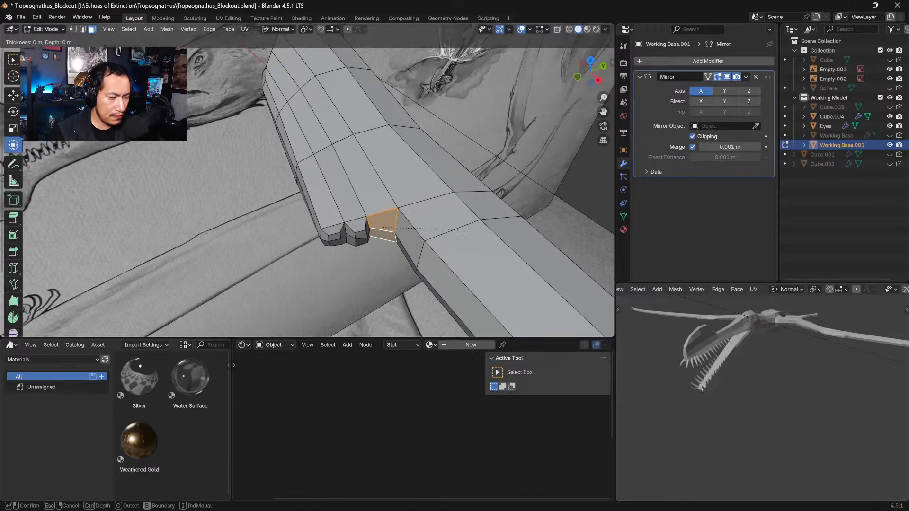
click(402, 229)
mouse_move(403, 230)
middle_down()
mouse_move(404, 197)
mouse_move(420, 236)
middle_up()
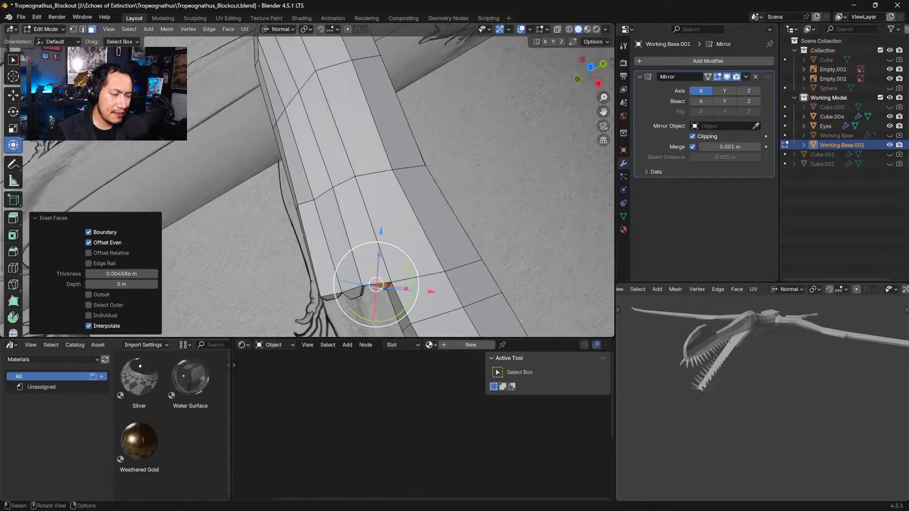
key(r)
click(422, 238)
drag(370, 232, 370, 238)
Step: Nudge the end faces of the stub nearest the wing finger and scale them up by about 1.13
mouse_move(369, 240)
middle_down()
mouse_move(398, 194)
mouse_move(350, 184)
middle_up()
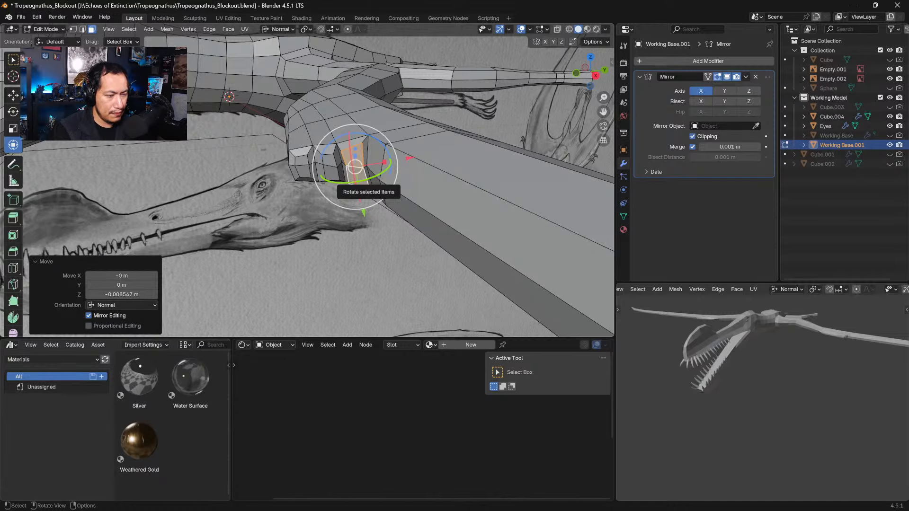
middle_drag(350, 184, 346, 249)
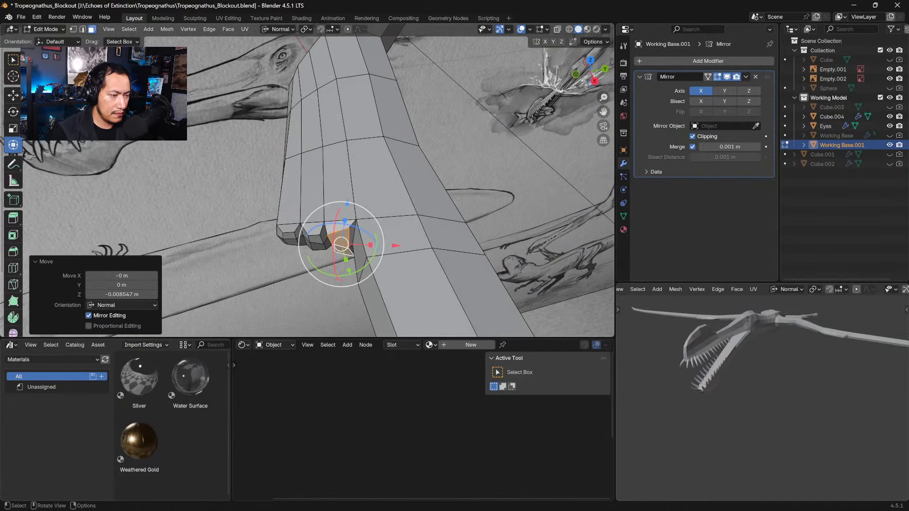
middle_drag(360, 208, 405, 130)
key(s)
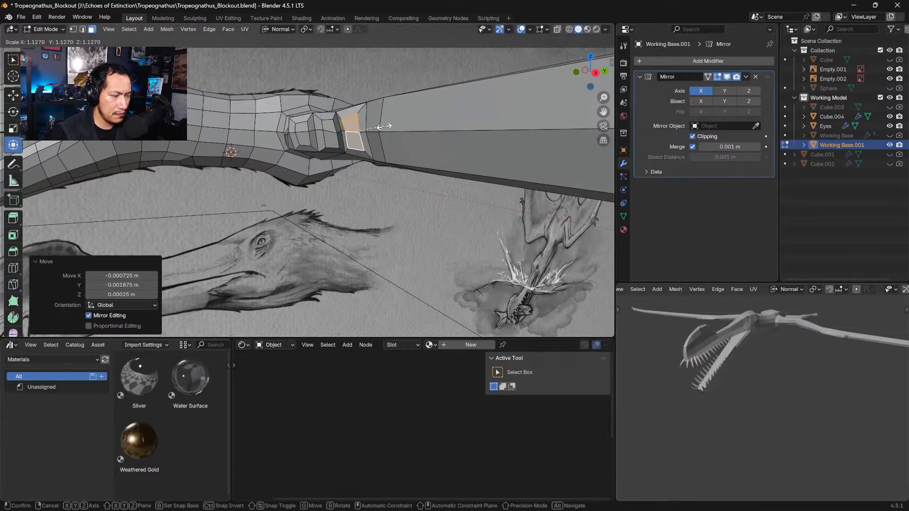
click(386, 127)
Step: Reposition individual vertices around the end of the finger stub nearest the wing finger to even out its shape
key(1)
ctrl+middle_drag(345, 132, 367, 110)
drag(369, 102, 334, 103)
click(391, 103)
click(365, 78)
click(360, 128)
click(333, 98)
click(355, 104)
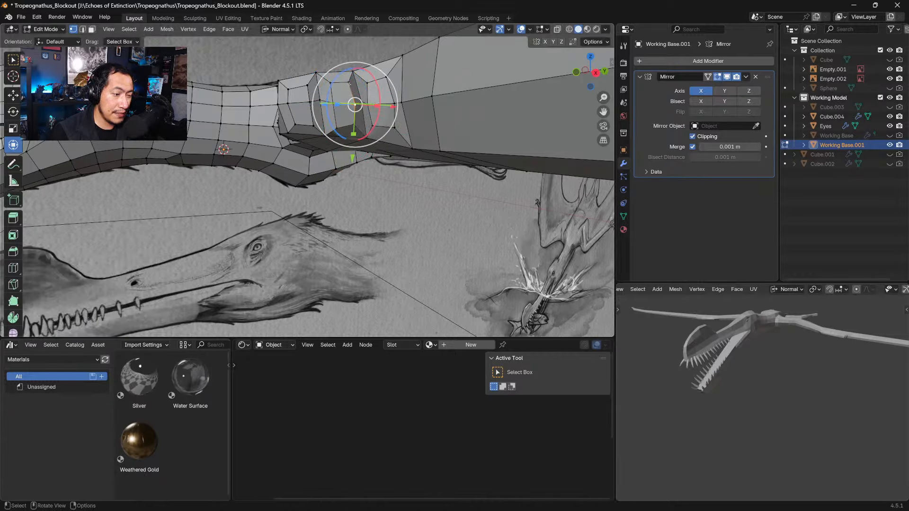
Step: Move the lower and side vertices of the neighbouring finger stubs to even out their outlines
middle_drag(343, 134, 357, 144)
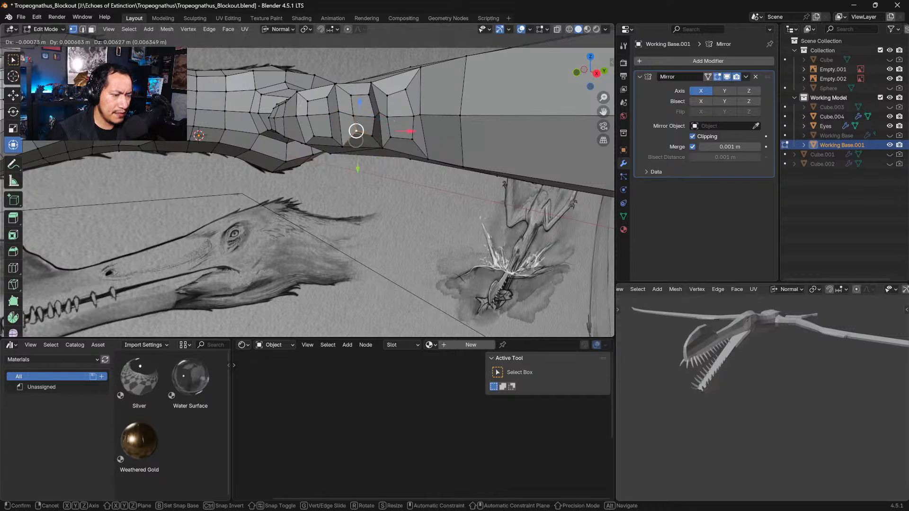
click(353, 115)
drag(352, 116, 327, 97)
click(330, 114)
middle_drag(308, 101, 363, 177)
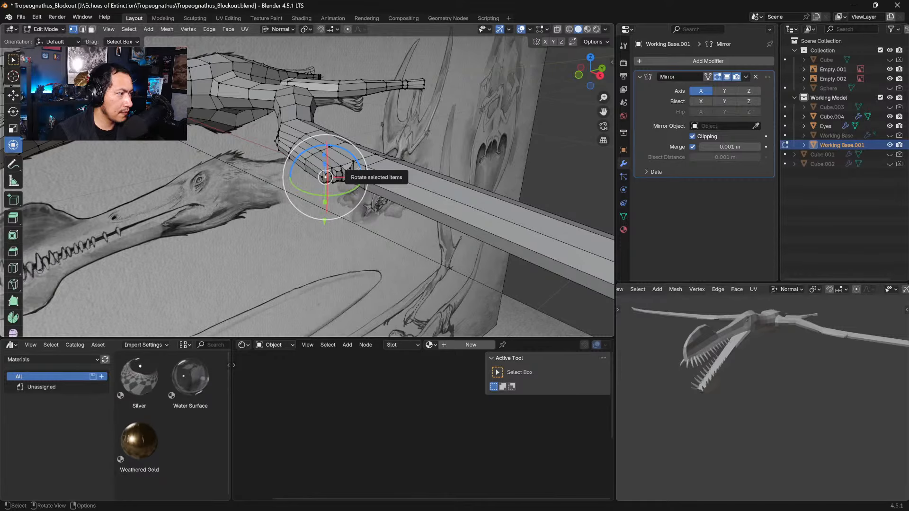
Step: Adjust the vertices in the gap between the finger stubs and the base of the wing finger
middle_drag(325, 177, 328, 200)
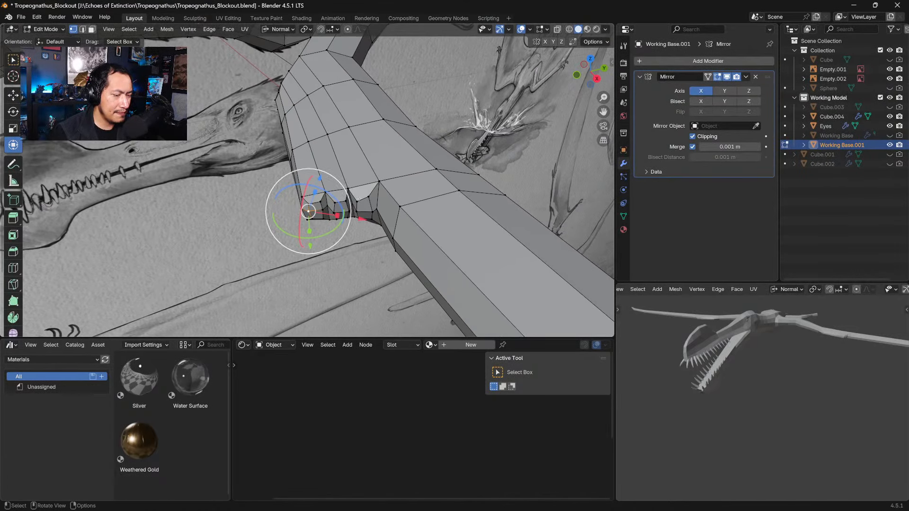
click(357, 203)
drag(358, 203, 377, 201)
click(370, 198)
middle_drag(377, 201, 384, 172)
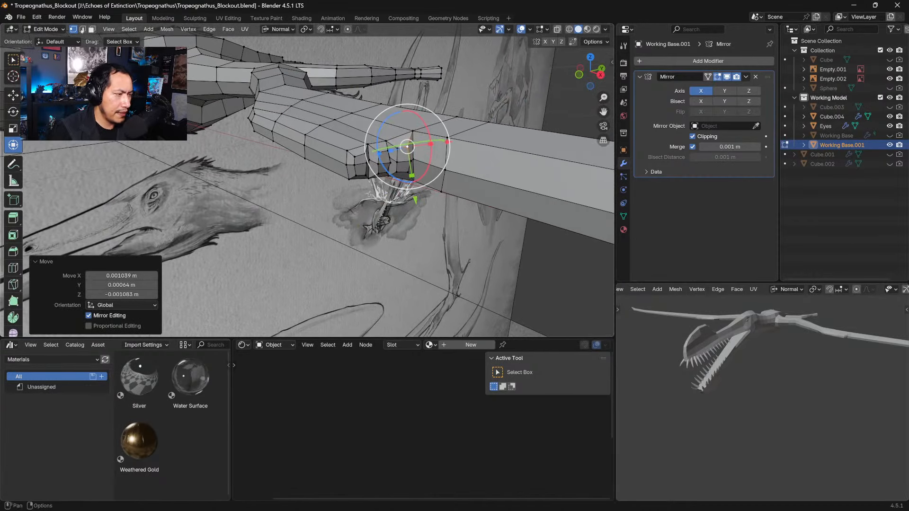
Step: Extrude the two end faces of the outermost finger stub by -0.081225 m along their normal Z
click(93, 30)
click(360, 160)
shift+click(360, 169)
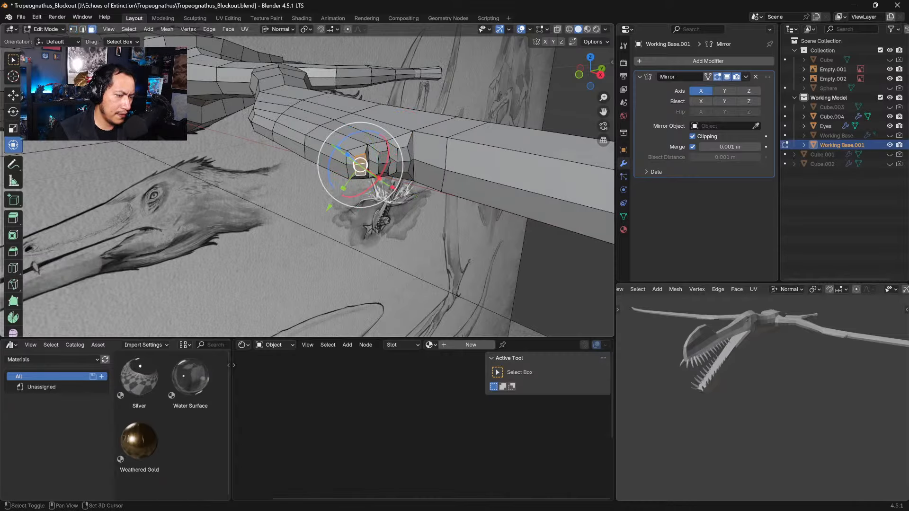
middle_drag(360, 169, 387, 194)
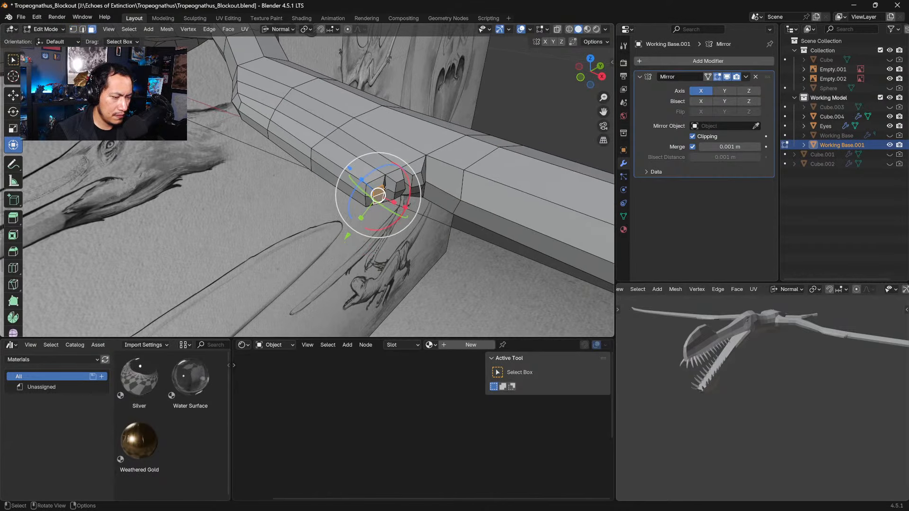
key(e)
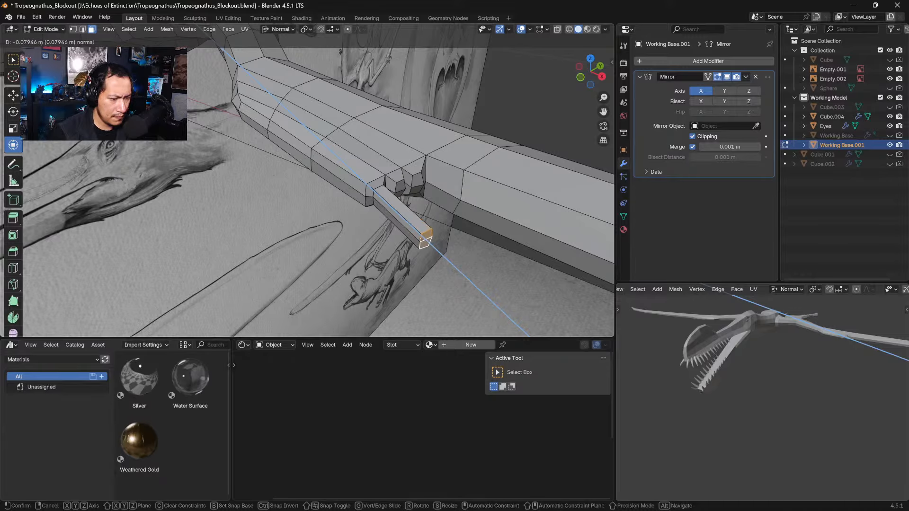
click(426, 241)
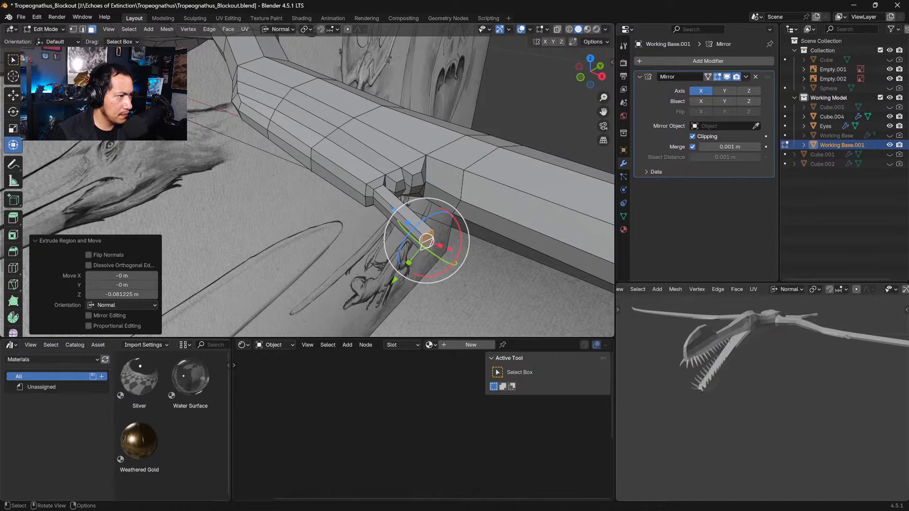
Step: Extrude the two end faces of the middle finger stub by -0.082394 m along their normal Z
middle_drag(391, 202, 370, 266)
click(367, 251)
shift+click(351, 176)
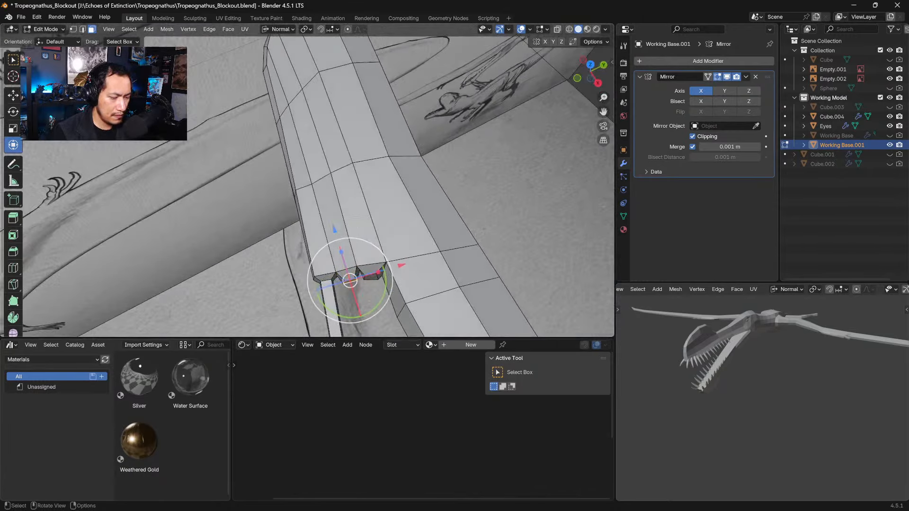
key(e)
click(381, 317)
Step: In the top orthographic view, move the middle finger's end 0.021004 m in X and -0.013037 m in Y toward the reference finger
middle_drag(381, 316, 354, 209)
key(KP_7)
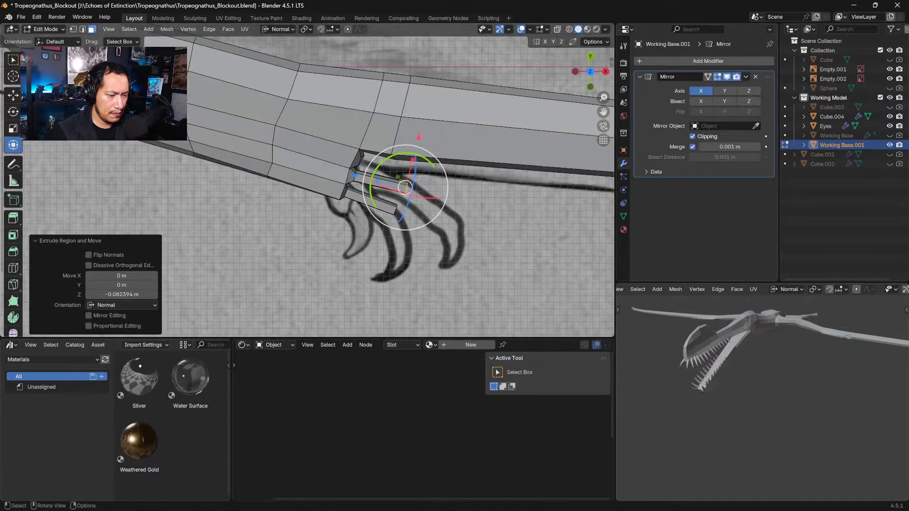
key(g)
click(363, 183)
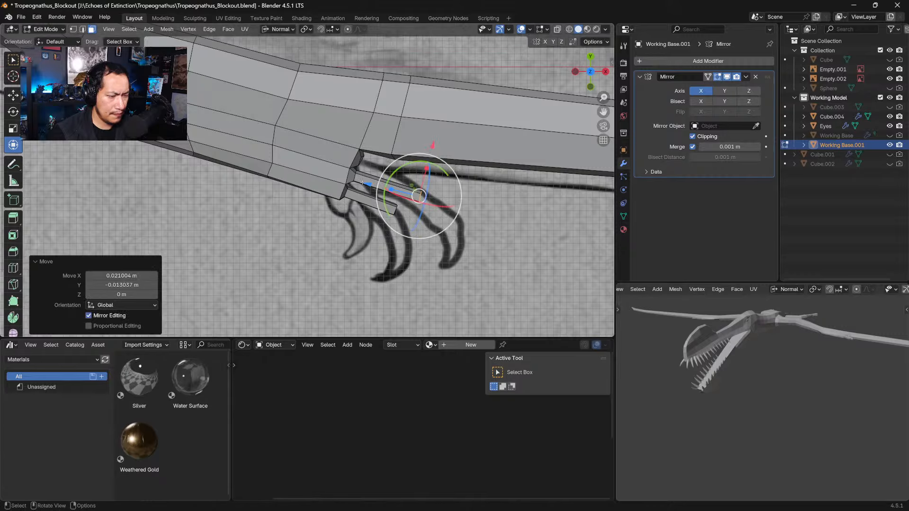
Step: Extrude the two end faces of the finger stub nearest the wing finger by -0.11042 m along their normal Z
mouse_move(364, 182)
middle_down()
mouse_move(371, 111)
mouse_move(350, 99)
mouse_move(363, 166)
middle_up()
click(377, 131)
shift+click(350, 100)
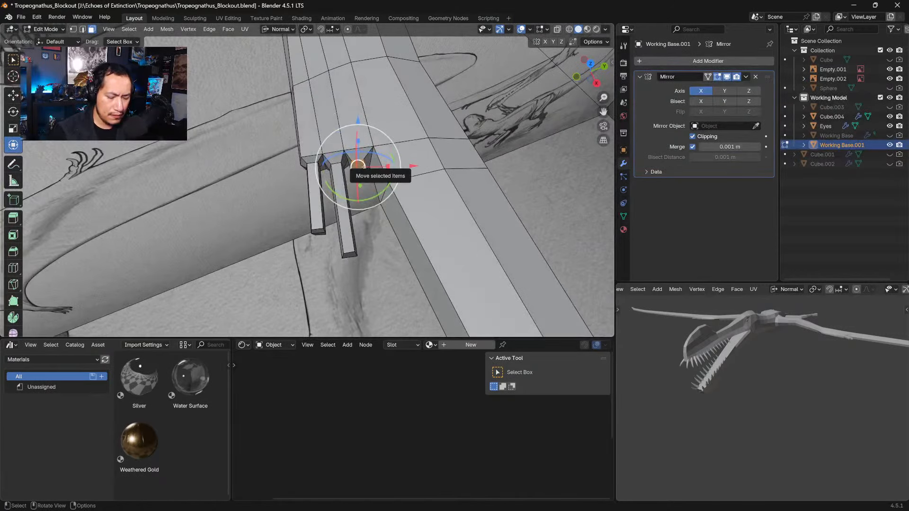
key(KP_7)
key(e)
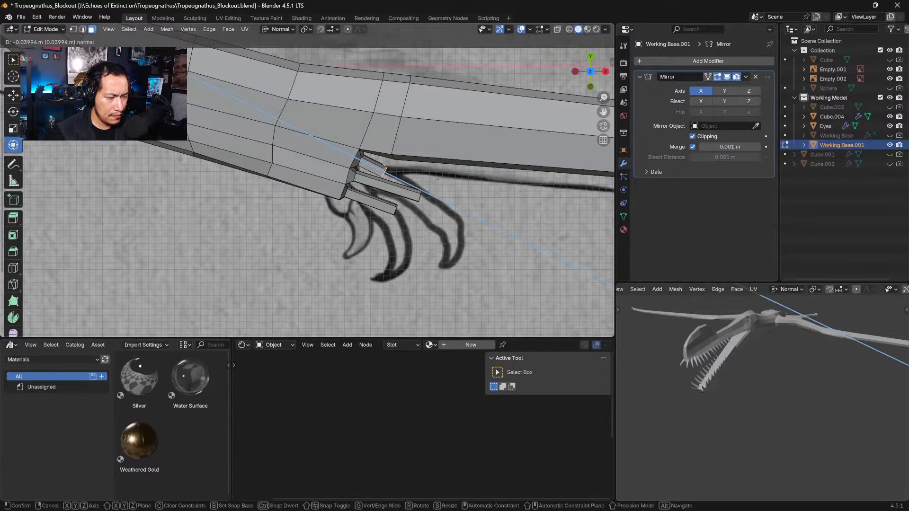
click(417, 187)
Step: Move the end of the finger nearest the wing finger 0.062649 m in X and 0.006518 m in Y
key(g)
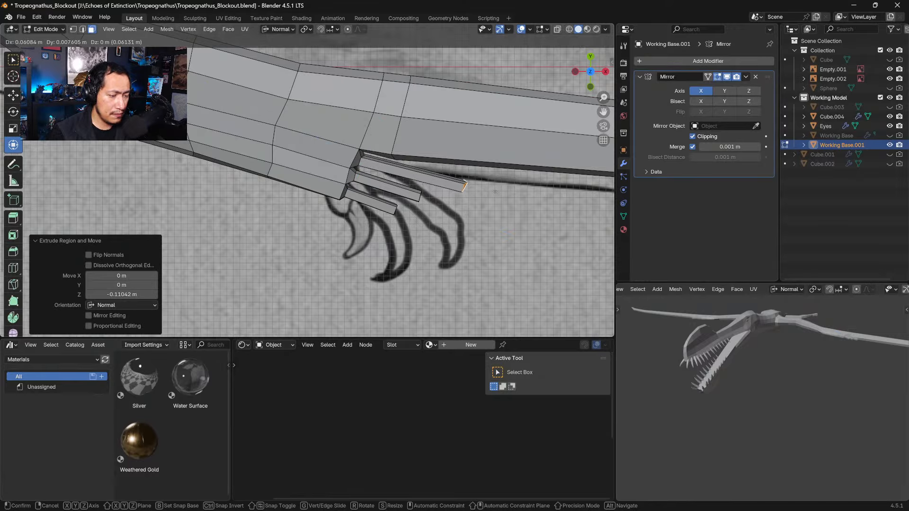
click(488, 188)
scroll(493, 188, up, 1)
scroll(492, 189, down, 2)
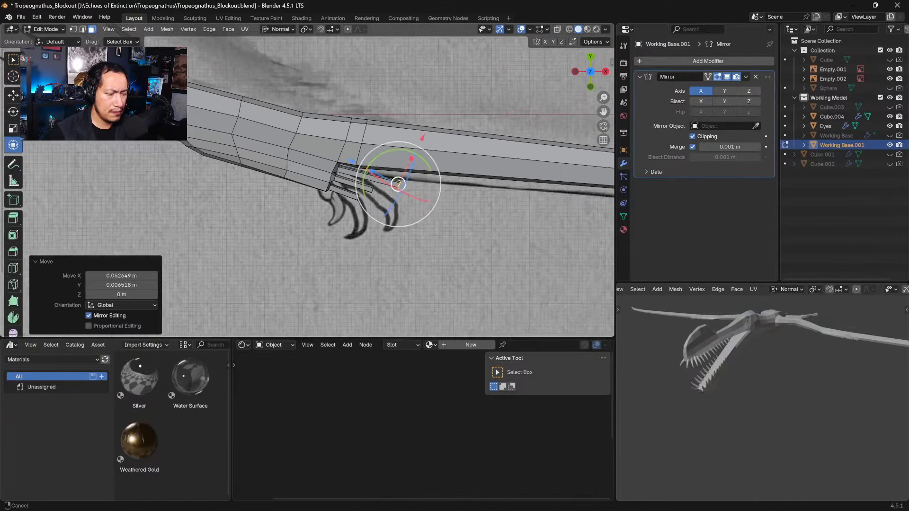
Step: Adjust the finger ends in perspective, moving the outermost finger's end -0.00567 m in X, -0.001587 m in Y and 0.012968 m in Z
middle_drag(492, 188, 392, 146)
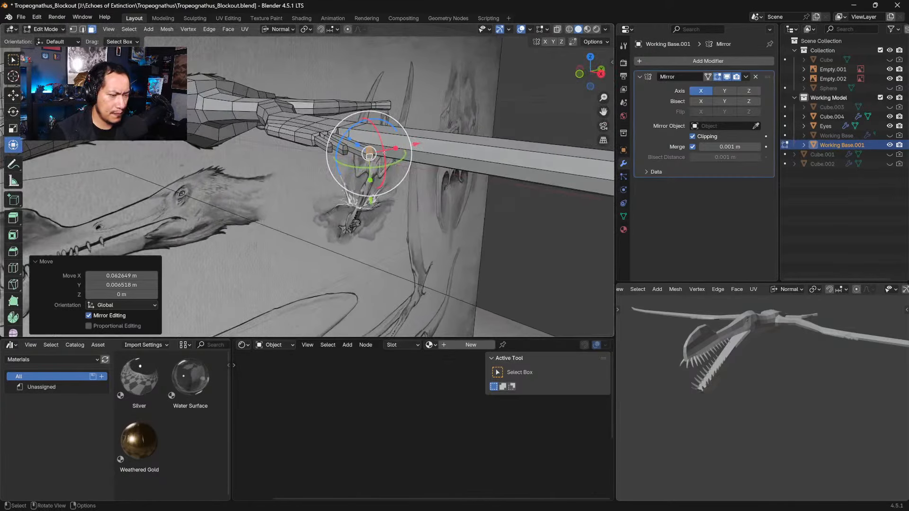
drag(372, 200, 346, 179)
click(346, 147)
click(330, 164)
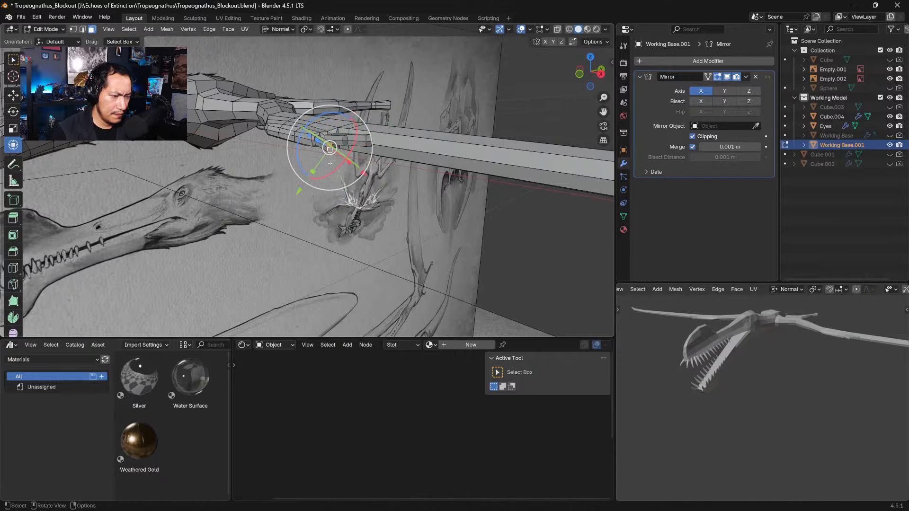
drag(330, 149, 328, 143)
middle_drag(367, 137, 349, 204)
middle_drag(348, 165, 338, 195)
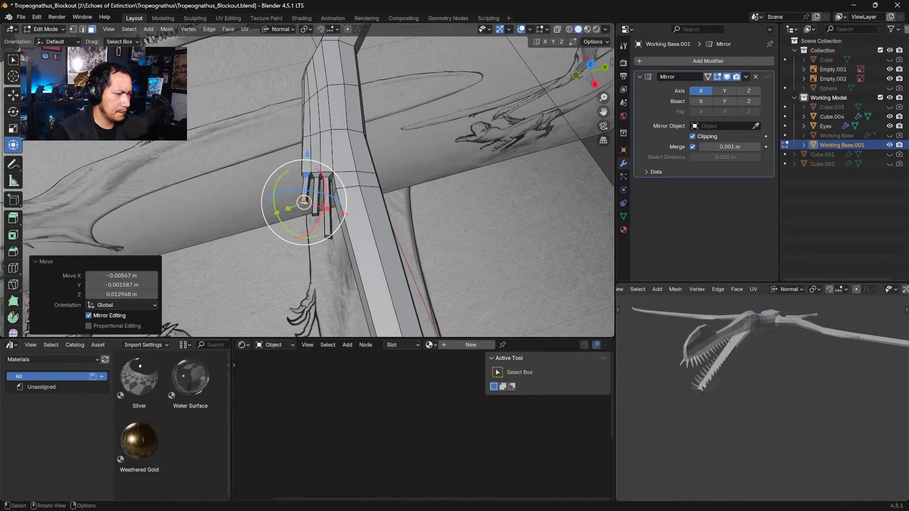
middle_drag(284, 86, 283, 110)
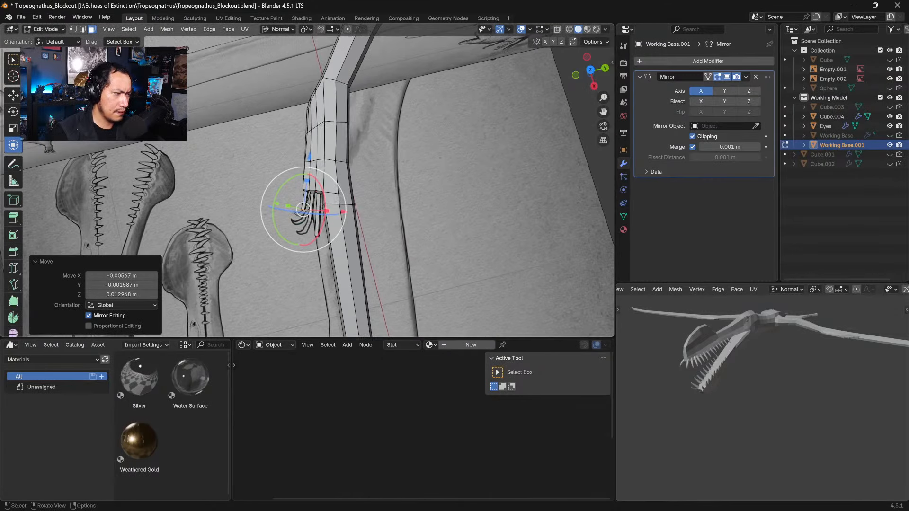
Step: In Sculpt Mode, reshape the outer edge of the hand above the fingers with the Grab brush at 103 px radius and 0.400 strength
click(53, 29)
click(48, 61)
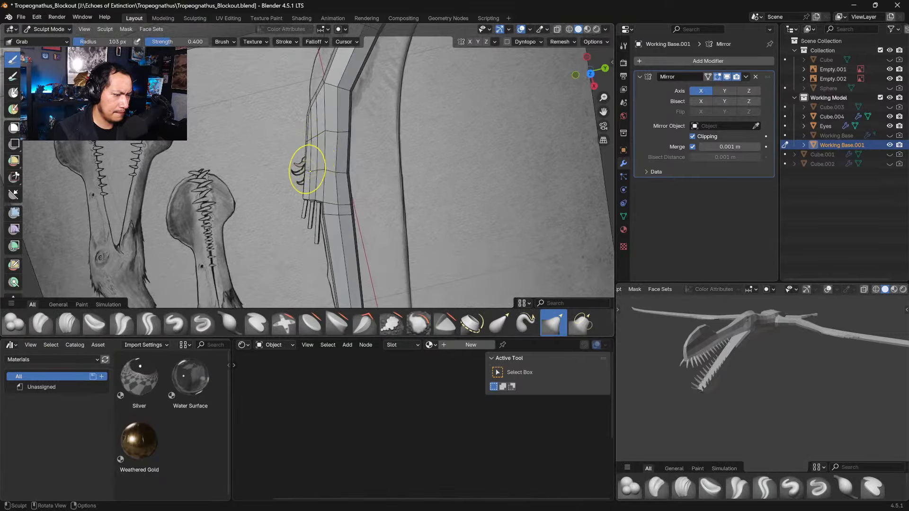
drag(307, 169, 312, 135)
drag(295, 135, 298, 134)
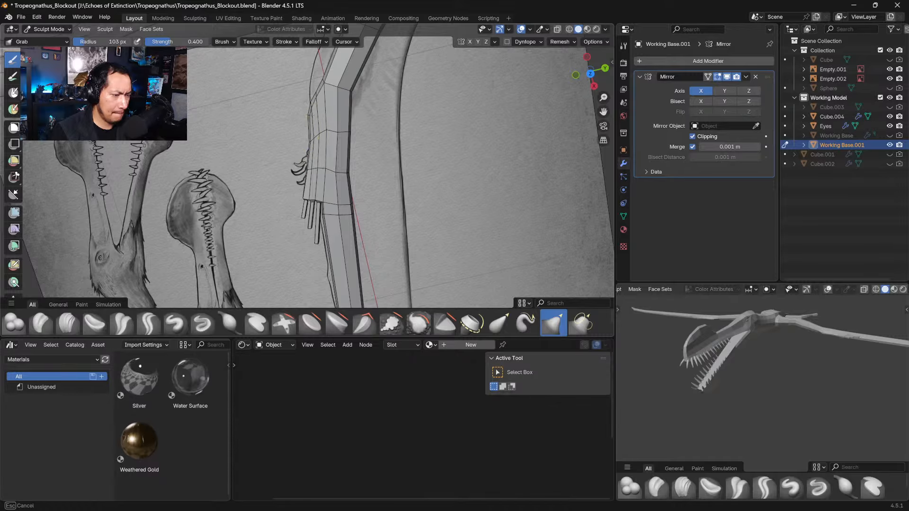
drag(312, 102, 316, 93)
Step: In the top orthographic view, use the Grab brush to fit the wrist and hand contour to the reference drawing
middle_drag(312, 102, 396, 127)
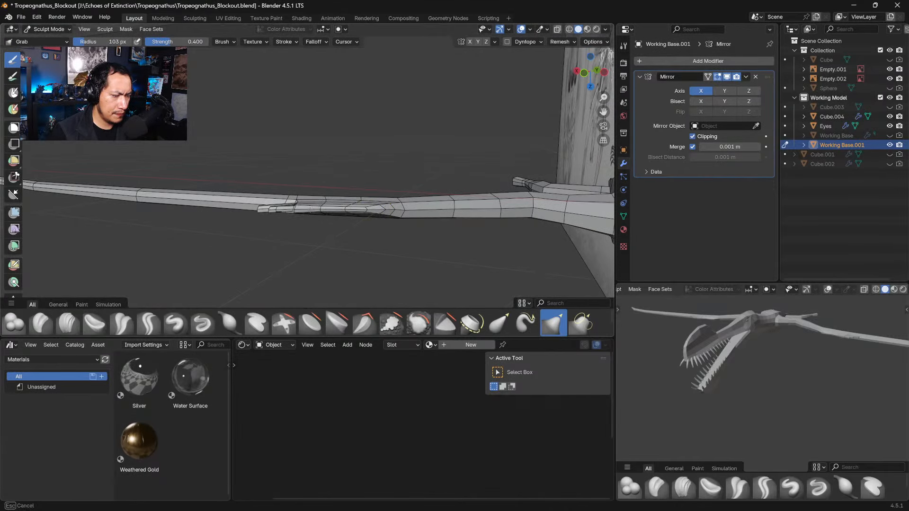
mouse_move(331, 209)
middle_down()
mouse_move(335, 196)
mouse_move(397, 221)
mouse_move(388, 213)
middle_up()
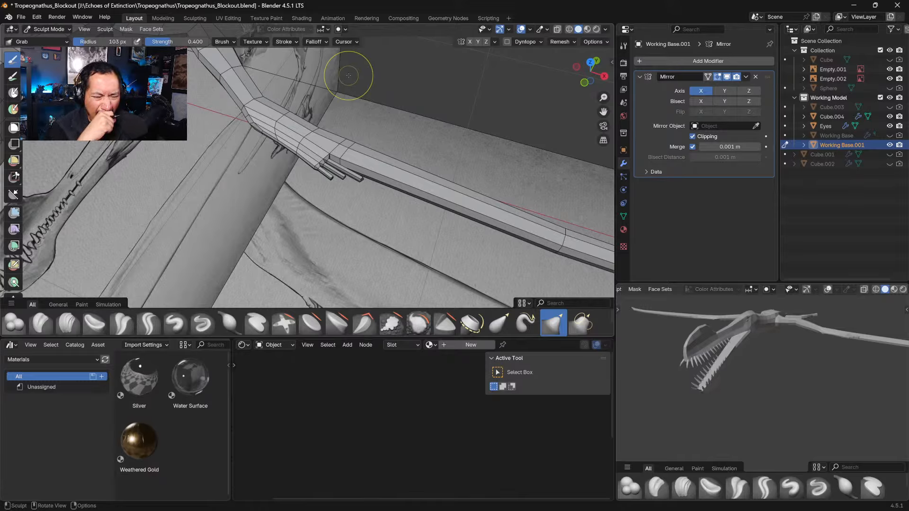
scroll(299, 145, down, 2)
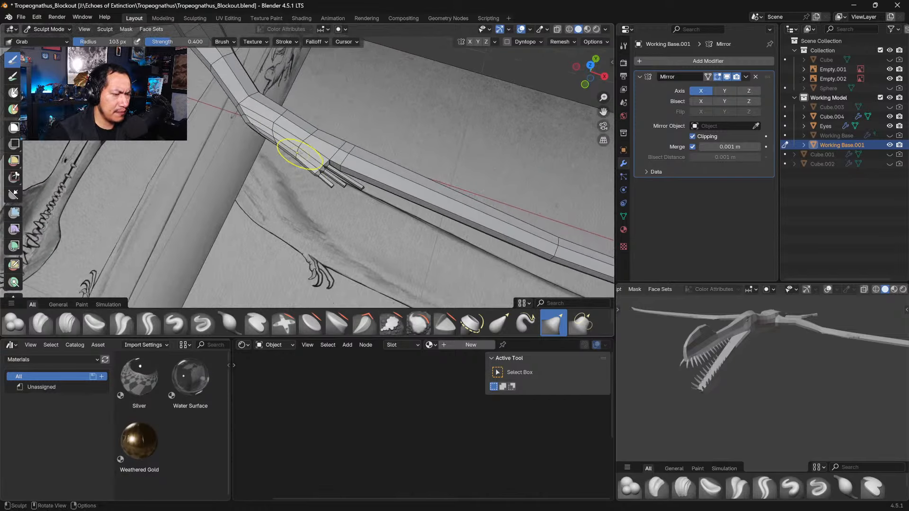
alt+middle_drag(276, 130, 300, 171)
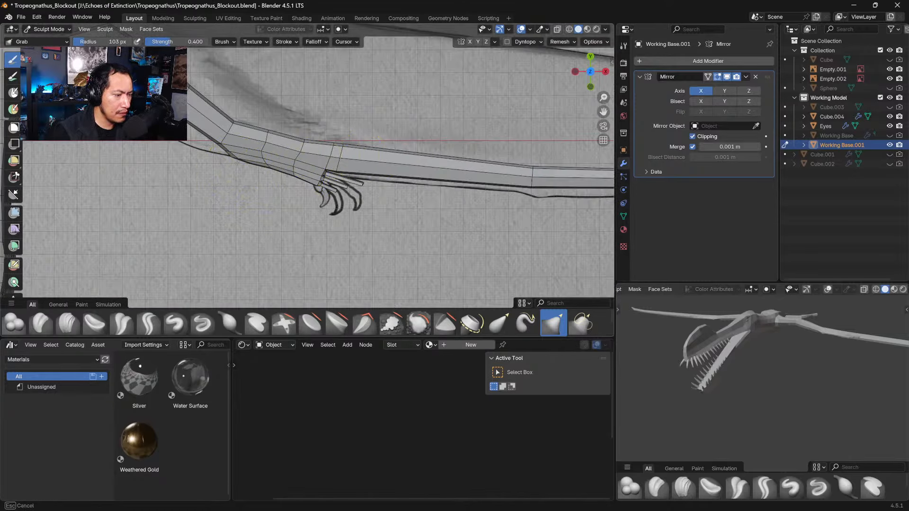
drag(263, 166, 224, 155)
drag(227, 156, 239, 164)
drag(229, 161, 230, 159)
mouse_move(222, 148)
mouse_down()
mouse_move(264, 168)
mouse_move(264, 156)
mouse_up()
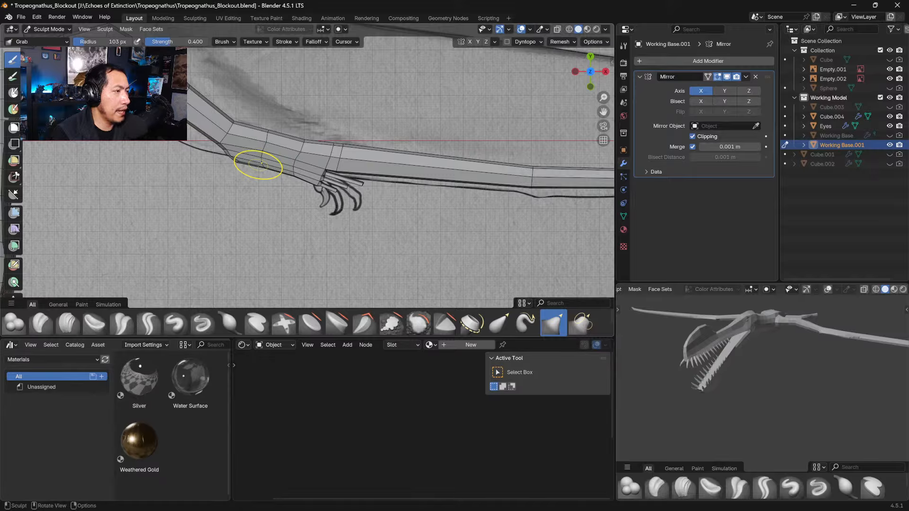
mouse_move(266, 146)
mouse_down()
mouse_move(258, 154)
mouse_move(270, 131)
mouse_move(231, 121)
mouse_up()
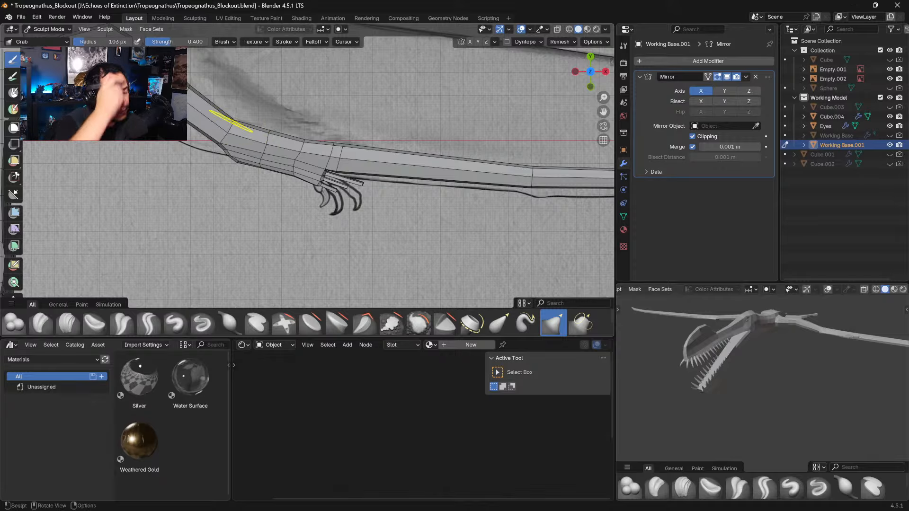
Step: In Edit Mode with X-ray on, move the three finger ends toward the reference, the innermost by -0.006804 m in X and -0.013123 m in Y
click(557, 29)
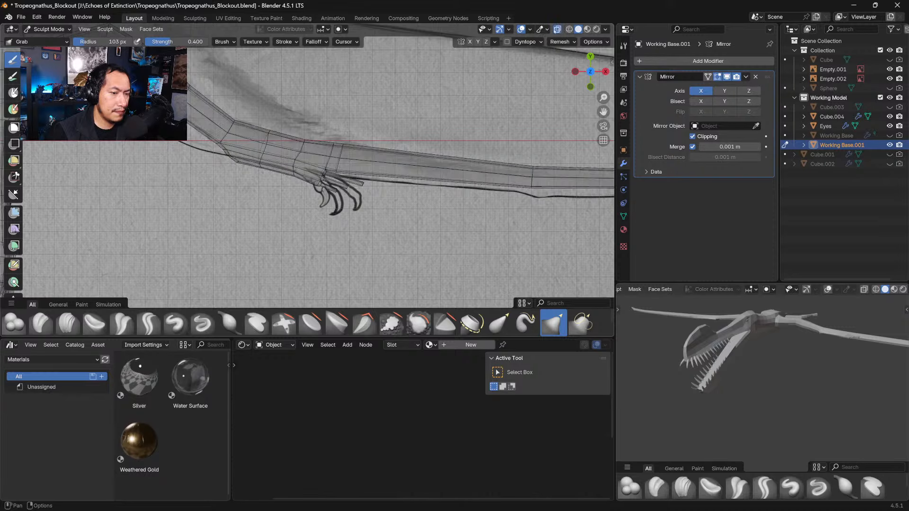
ctrl+middle_drag(395, 203, 357, 148)
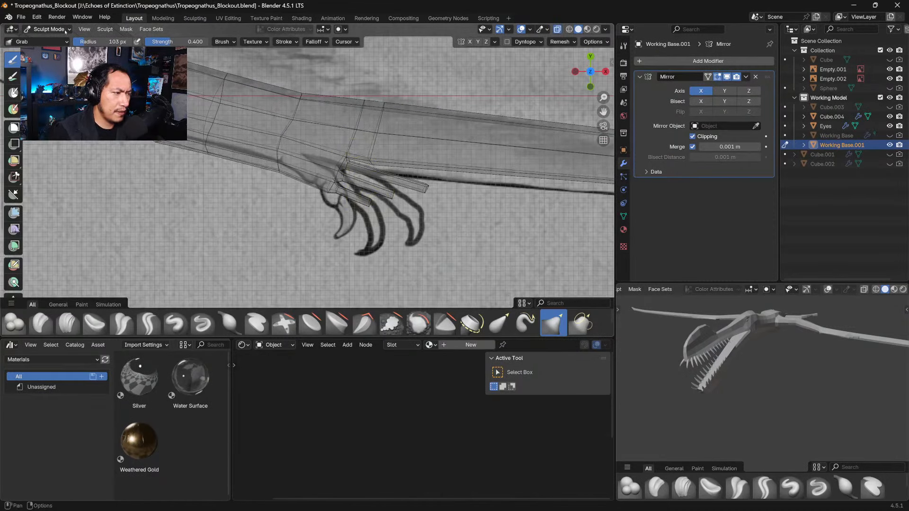
click(48, 29)
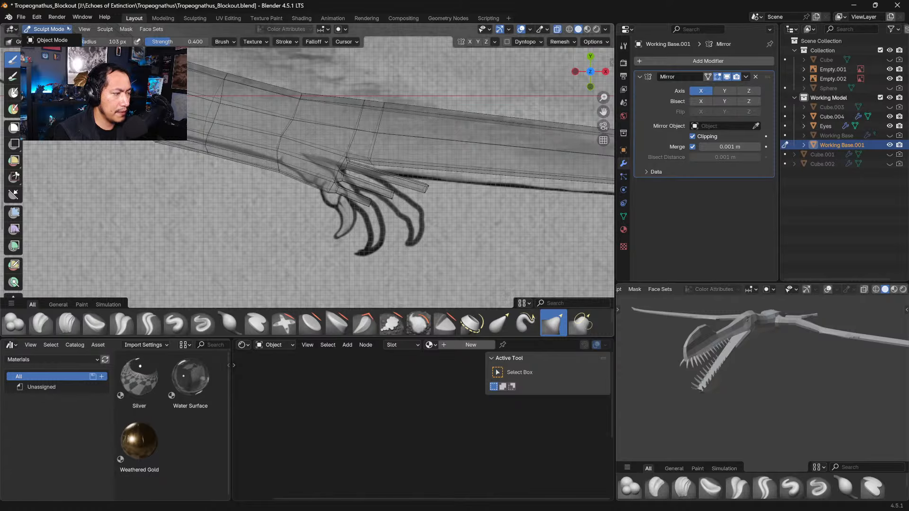
click(50, 50)
click(395, 232)
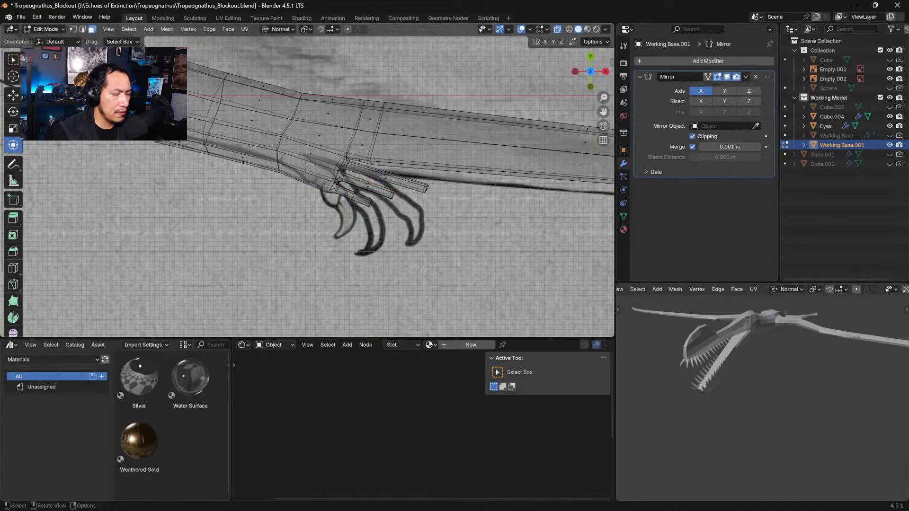
drag(395, 232, 389, 202)
click(423, 198)
click(413, 211)
drag(469, 208, 417, 178)
drag(426, 188, 422, 195)
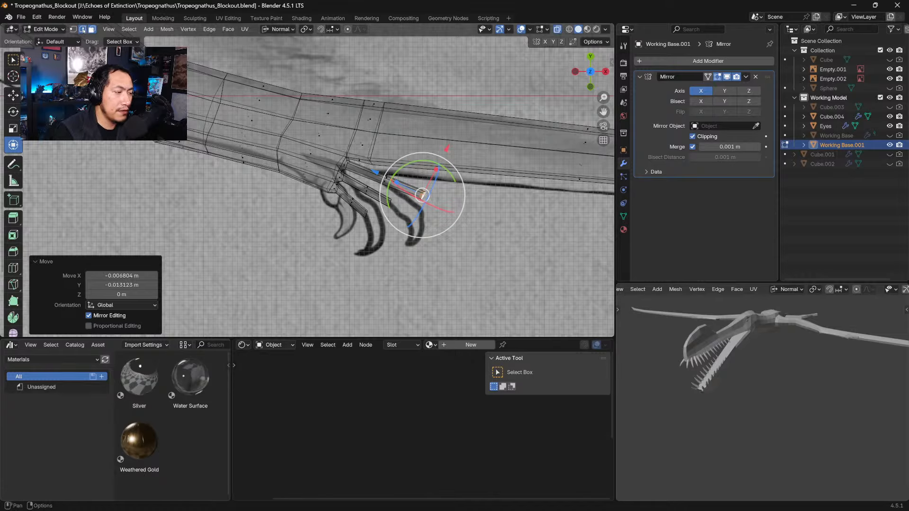
Step: Add one centred loop cut across the finger nearest the wing finger
key(2)
alt+click(387, 185)
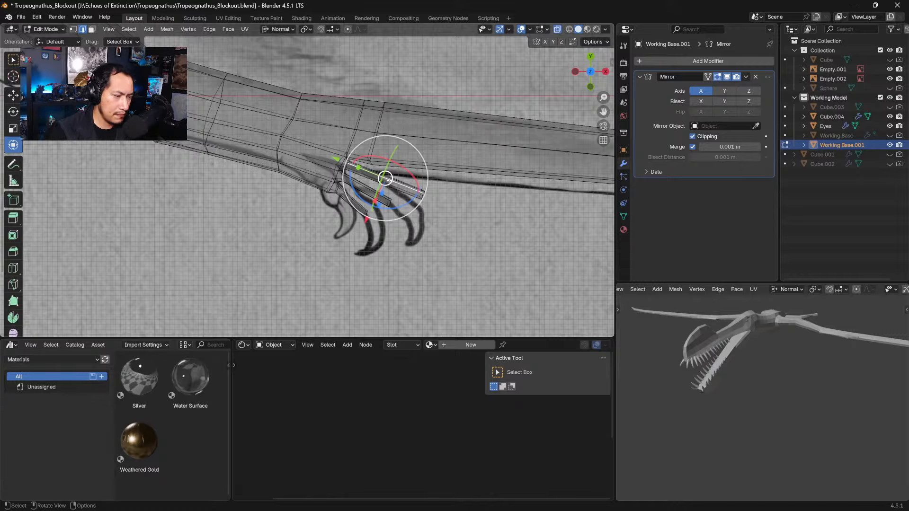
right_click(385, 178)
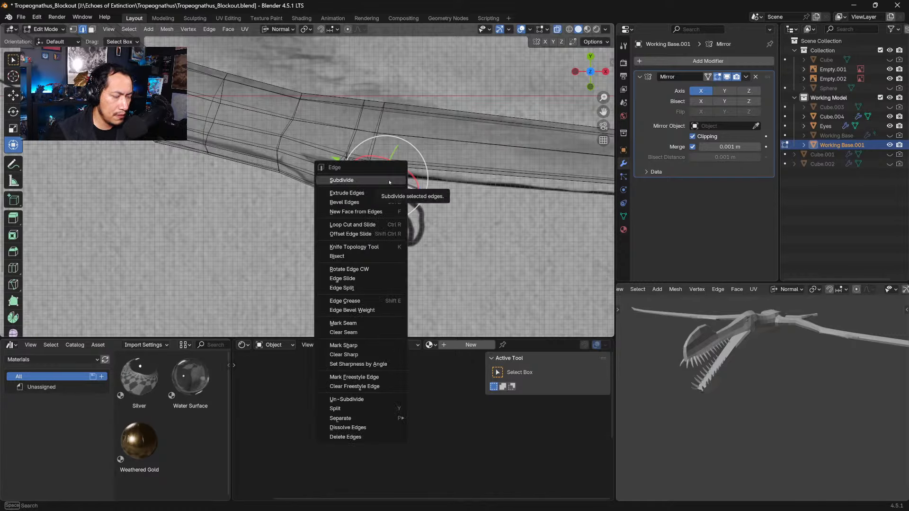
key(Escape)
key(ctrl+r)
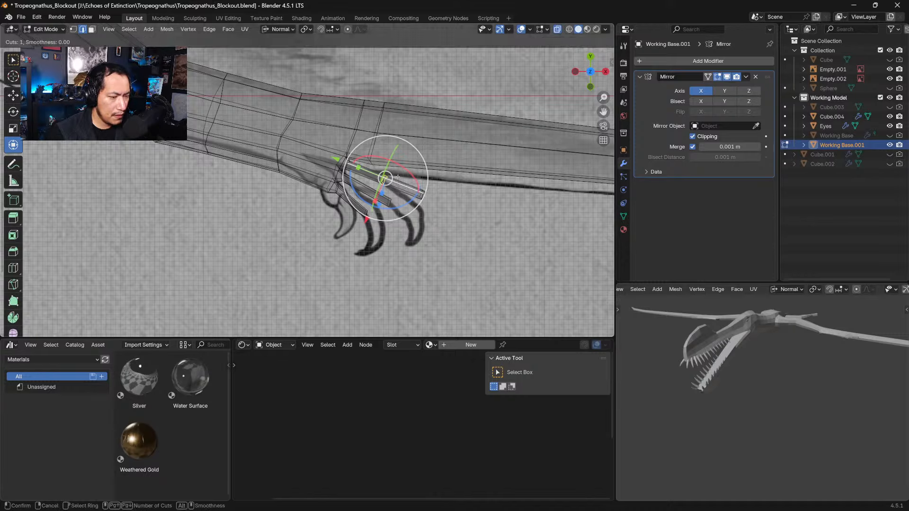
click(384, 180)
right_click(384, 181)
Step: Add one centred loop cut across the middle finger and one across the outermost finger
key(ctrl+r)
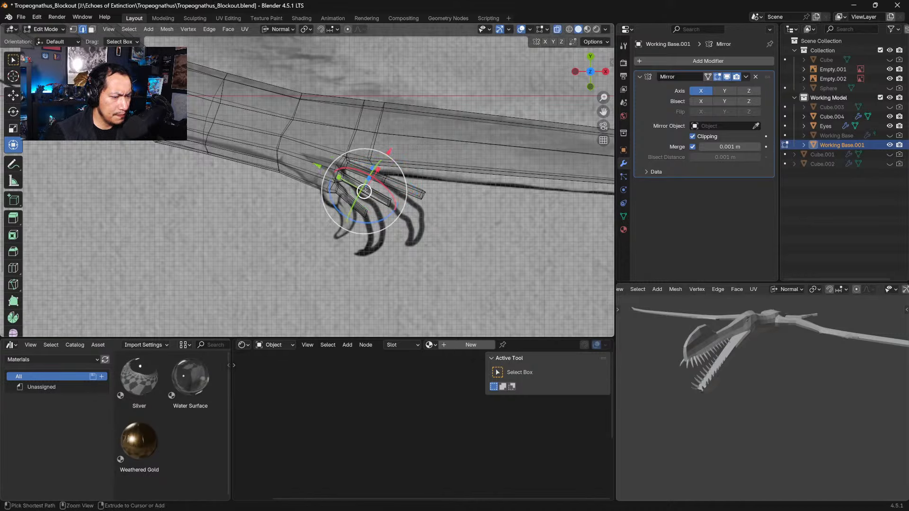
click(366, 189)
right_click(365, 189)
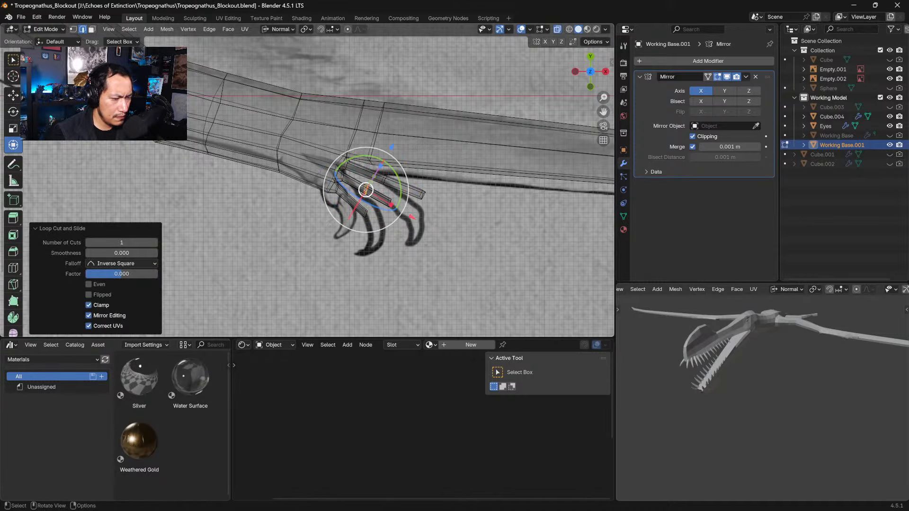
click(353, 200)
key(ctrl+r)
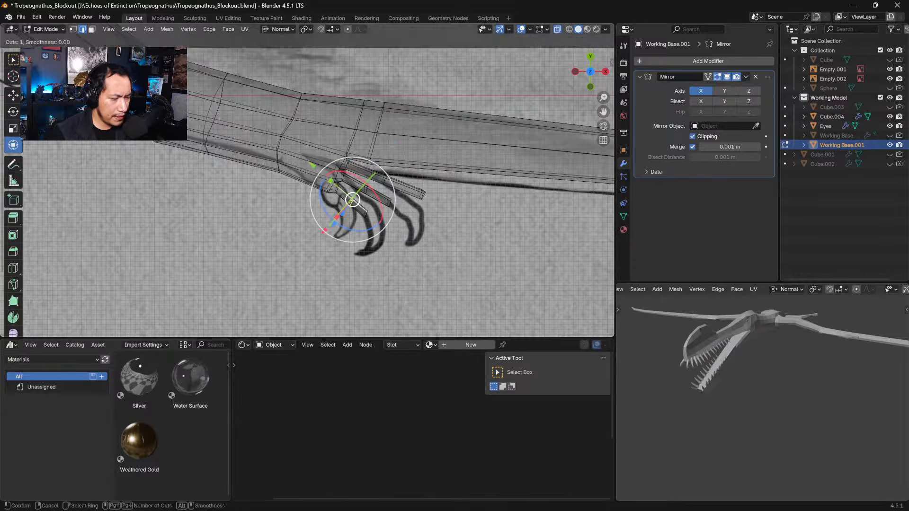
click(353, 200)
right_click(353, 199)
Step: Rotate the outermost finger's middle edge loop by about 14° in the top view to follow the reference bend
scroll(352, 199, up, 4)
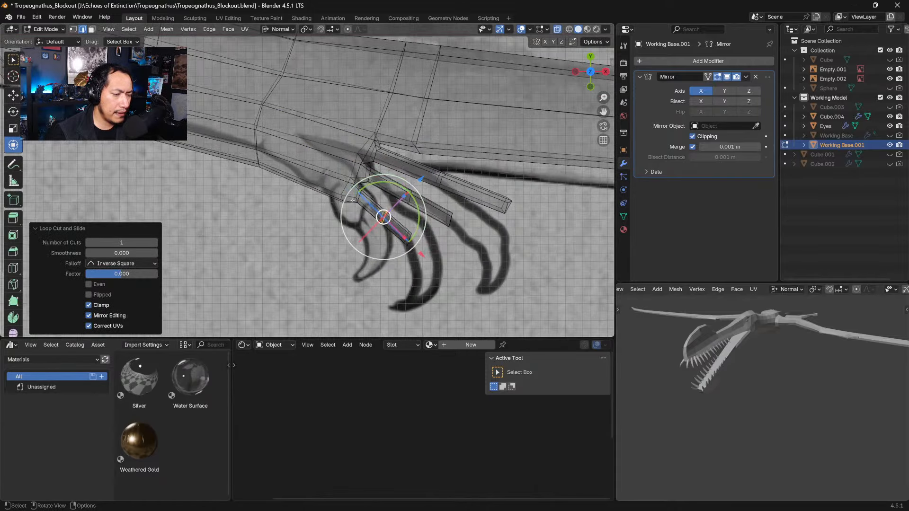
shift+middle_drag(436, 247, 381, 250)
key(r)
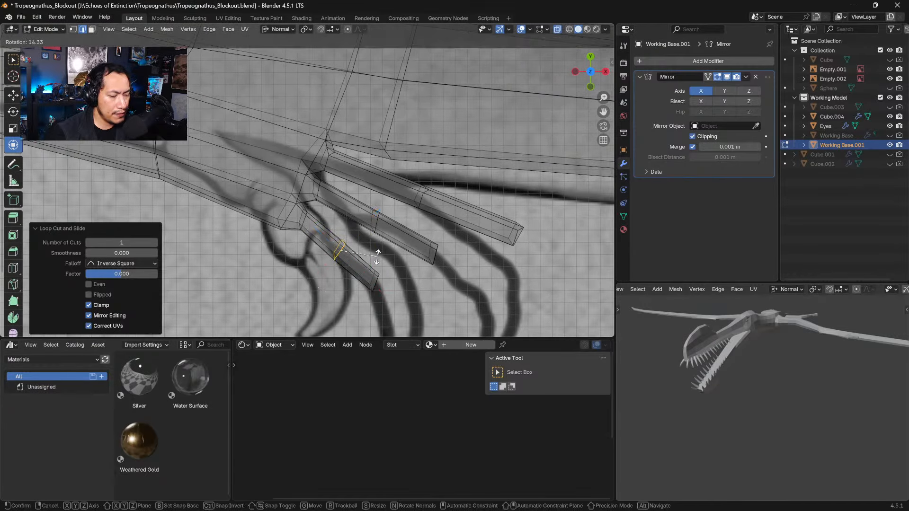
click(378, 251)
Step: Rotate the middle finger's centre edge loop 17.1° about the view Z axis and move it -0.003516 m in X
click(373, 205)
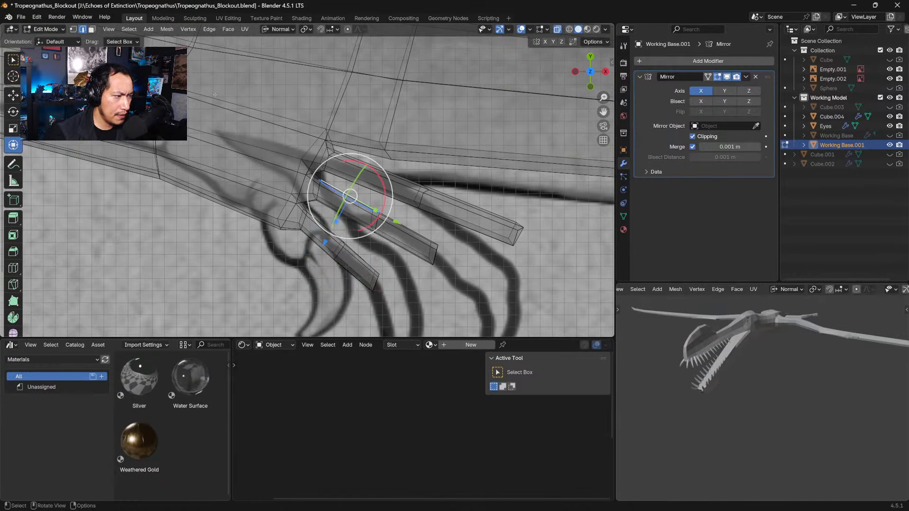
alt+click(371, 216)
key(r)
click(440, 253)
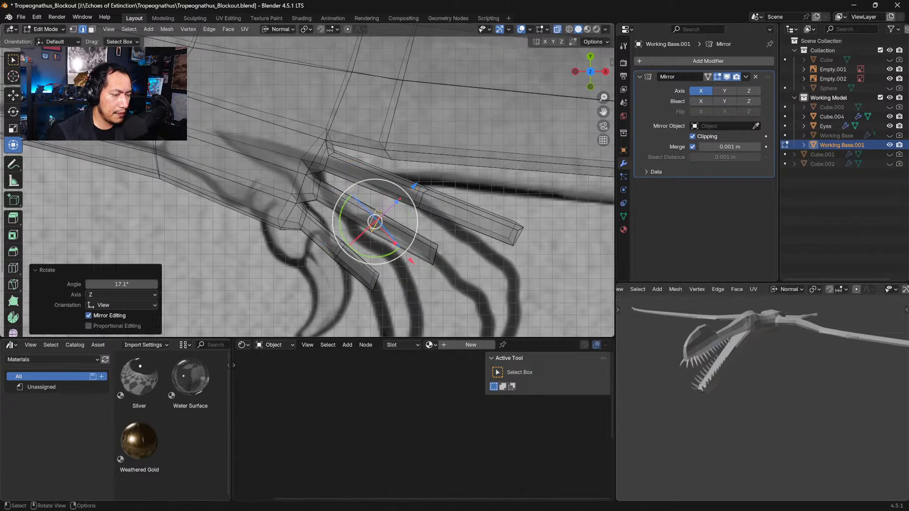
key(g)
key(x)
click(437, 253)
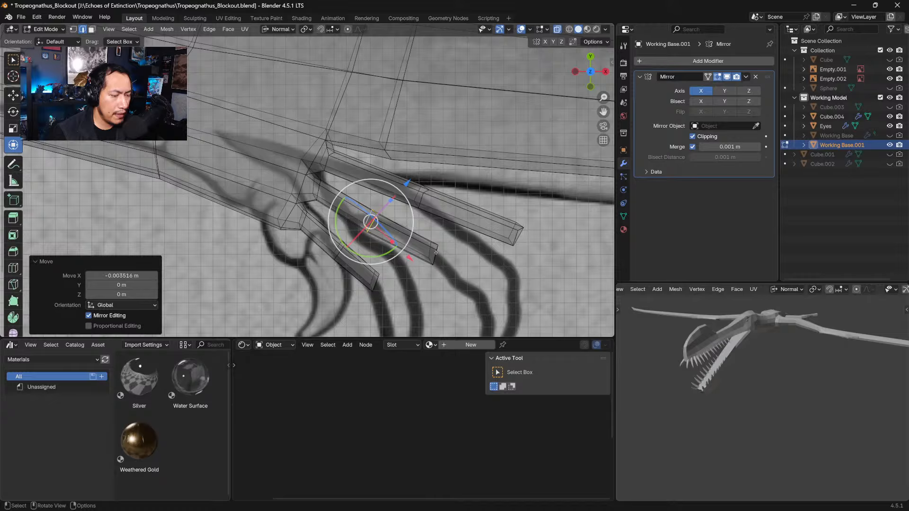
Step: Rotate the innermost finger's centre edge loop by about 6° and move it -0.003906 m in X and 0.001953 m in Y
alt+click(421, 198)
key(r)
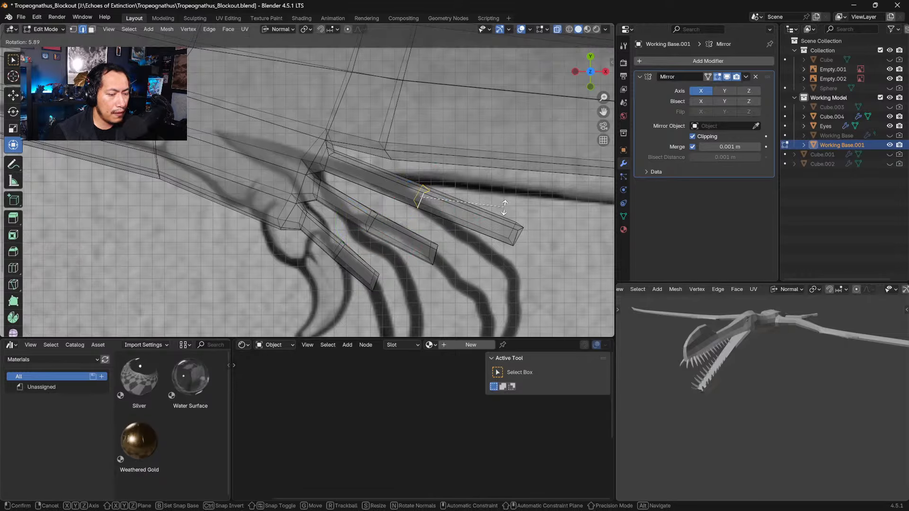
click(504, 207)
key(g)
click(499, 205)
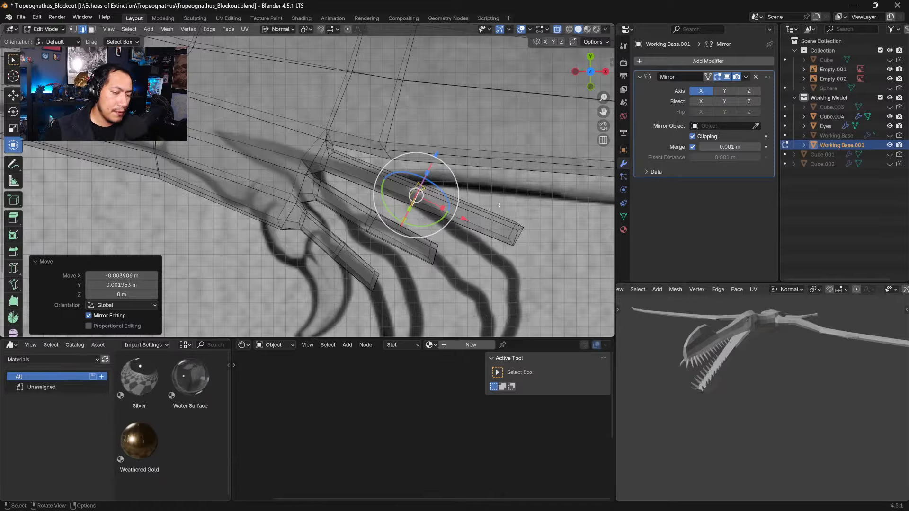
ctrl+middle_drag(500, 206, 386, 239)
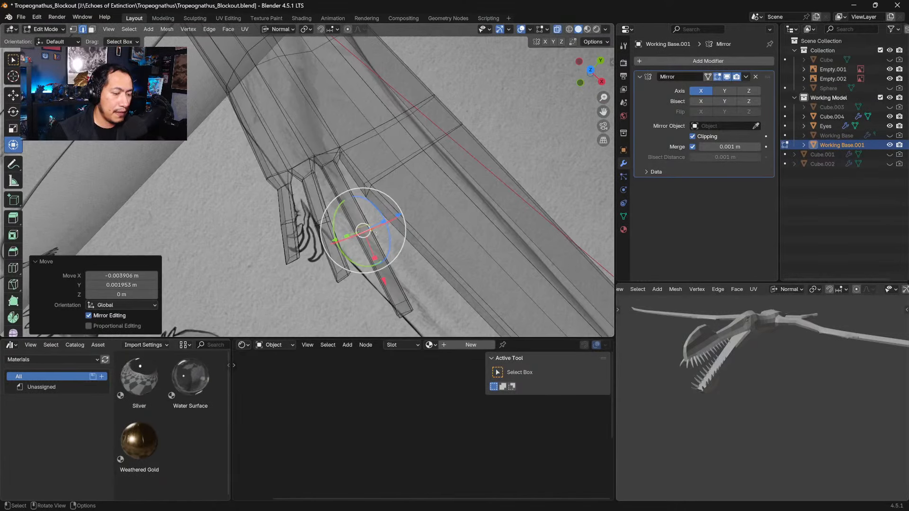
Step: Reposition the innermost finger's centre edge loop slightly, try scaling it to 1.224 and undo the scaling
key(g)
click(375, 228)
key(s)
click(386, 225)
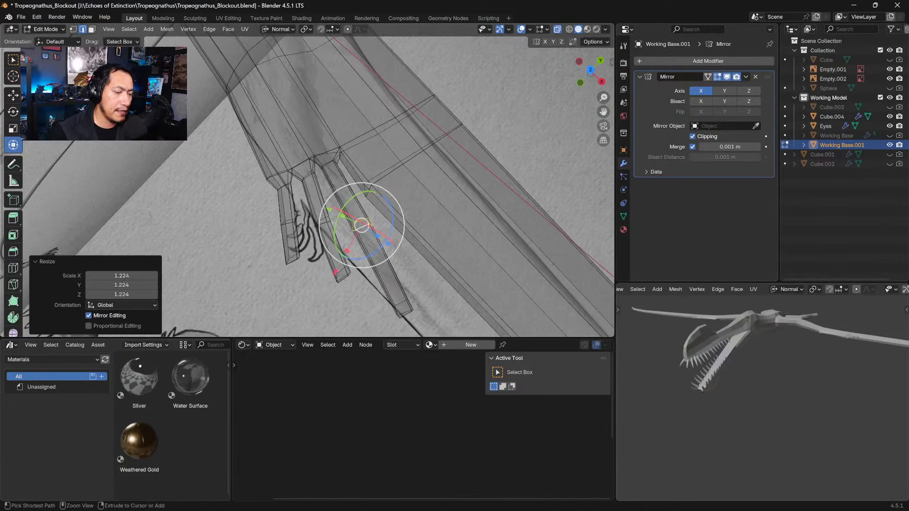
key(ctrl+z)
Step: Add a loop cut with factor 0.129 across the innermost finger's base half, try scaling it to 0.811 and undo the scaling
click(351, 202)
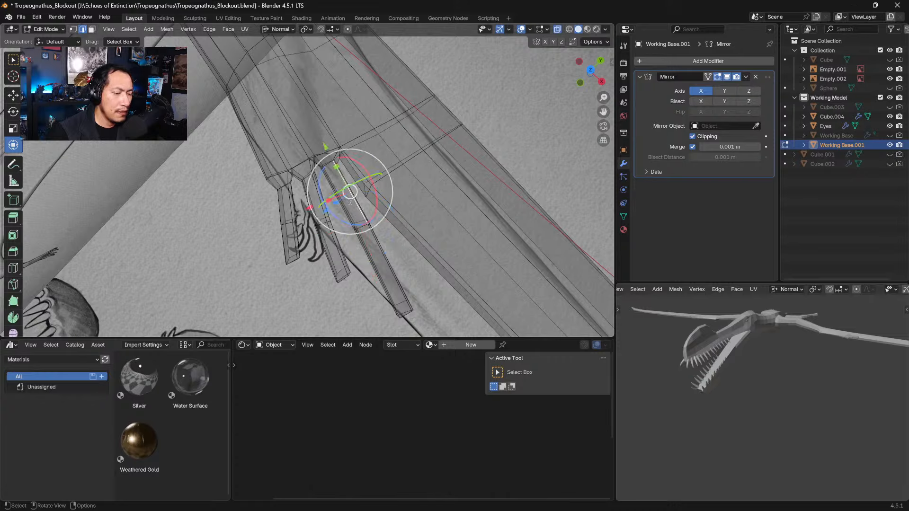
key(ctrl+r)
click(349, 201)
click(348, 201)
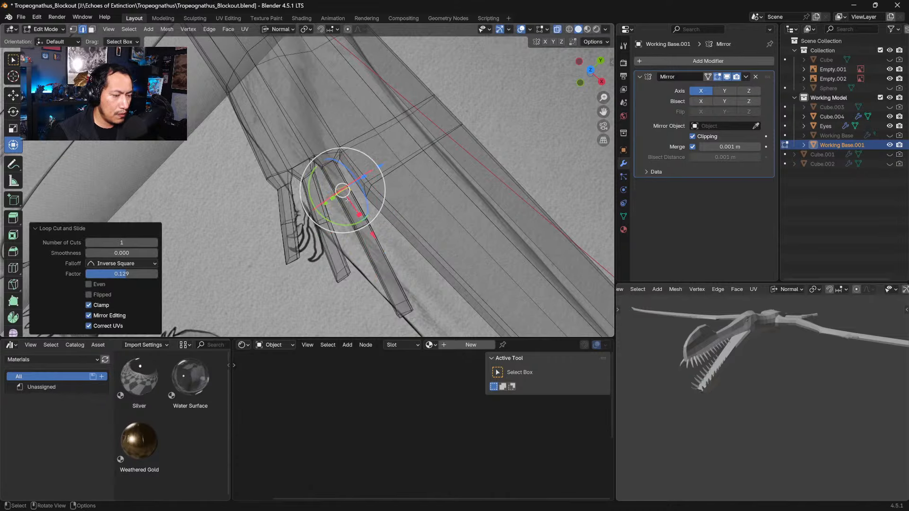
key(s)
click(364, 188)
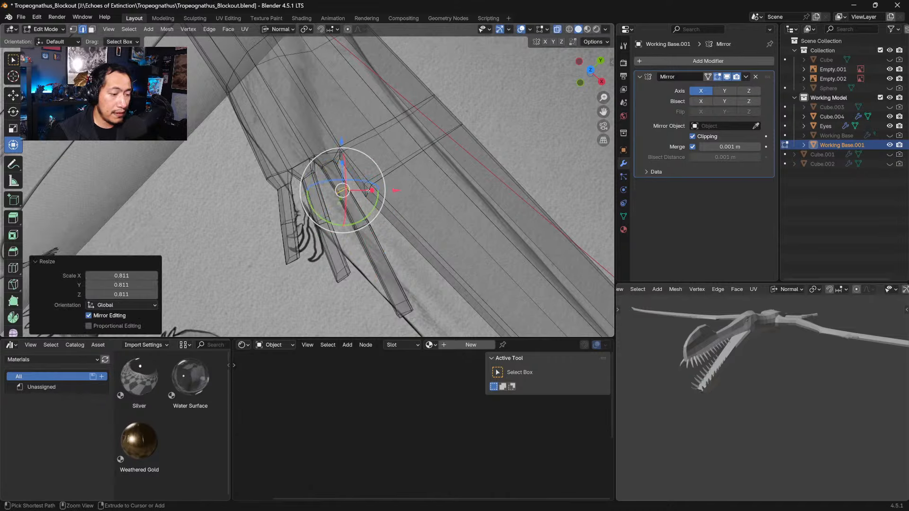
key(ctrl+z)
key(ctrl+z)
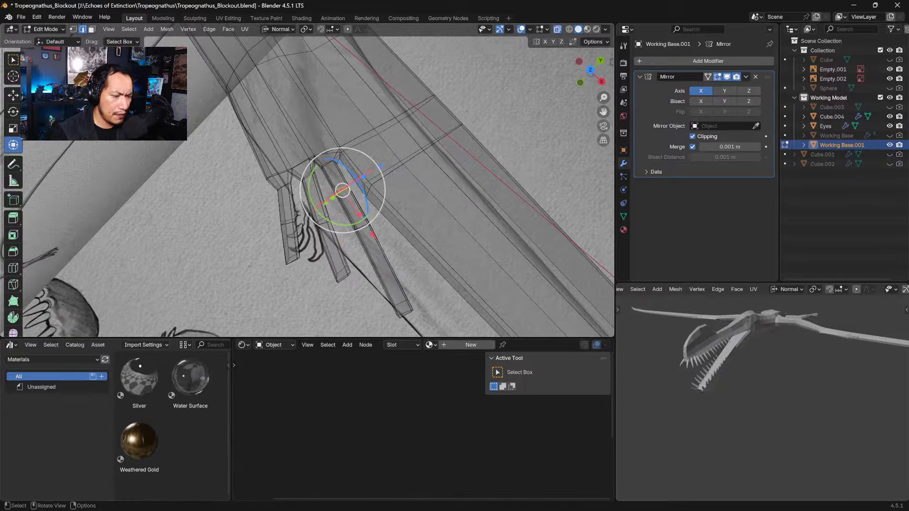
Step: Add one loop cut with factor -0.028 across the tip half of the innermost finger and adjust its scale
click(387, 258)
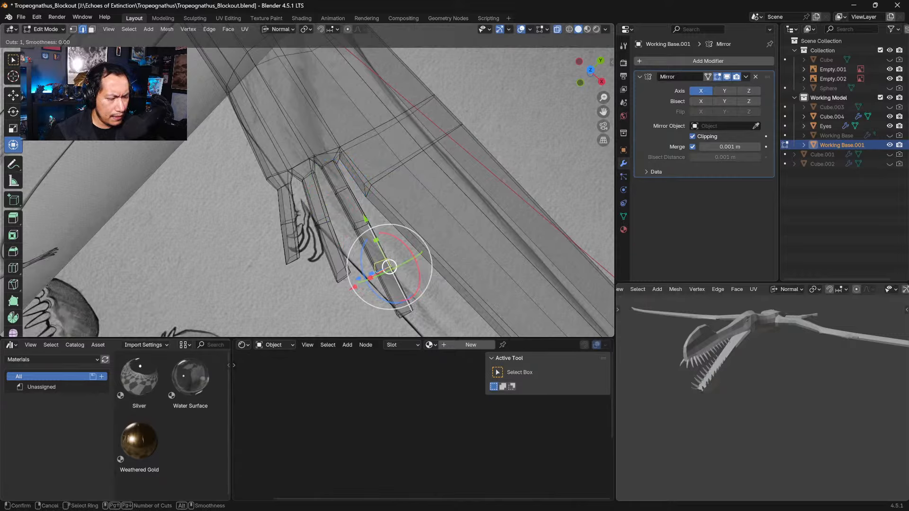
key(ctrl+r)
click(385, 265)
click(424, 244)
key(s)
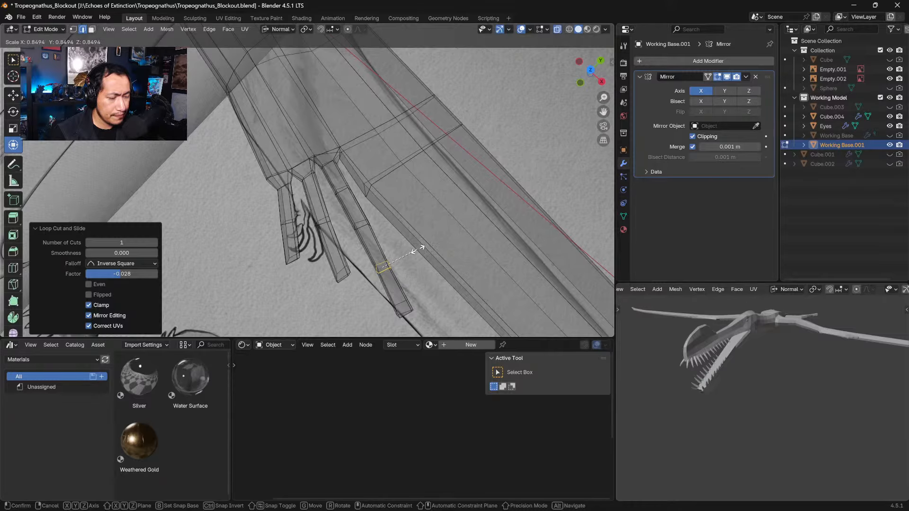
click(424, 246)
Step: Add one centred loop cut across the tip half of the middle finger and scale it to 0.909
shift+middle_drag(414, 263, 439, 219)
alt+click(360, 195)
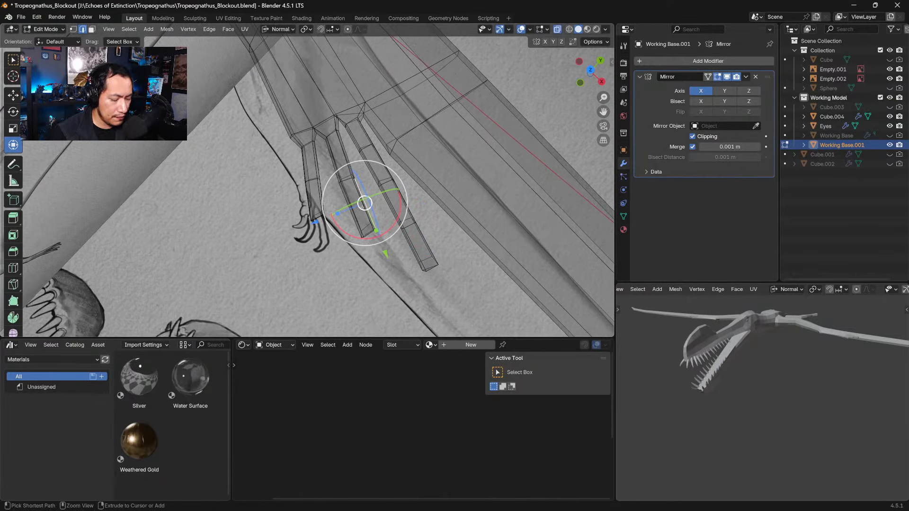
key(ctrl+r)
click(362, 196)
right_click(363, 197)
key(s)
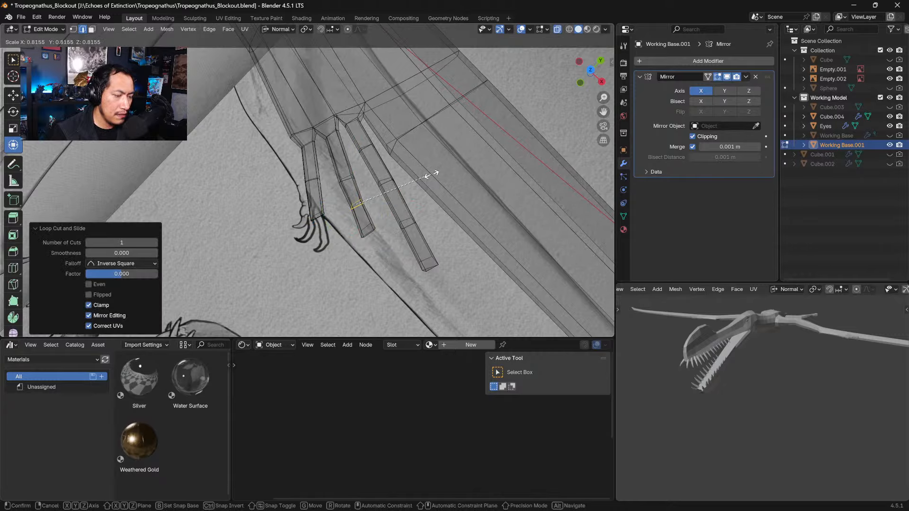
click(436, 172)
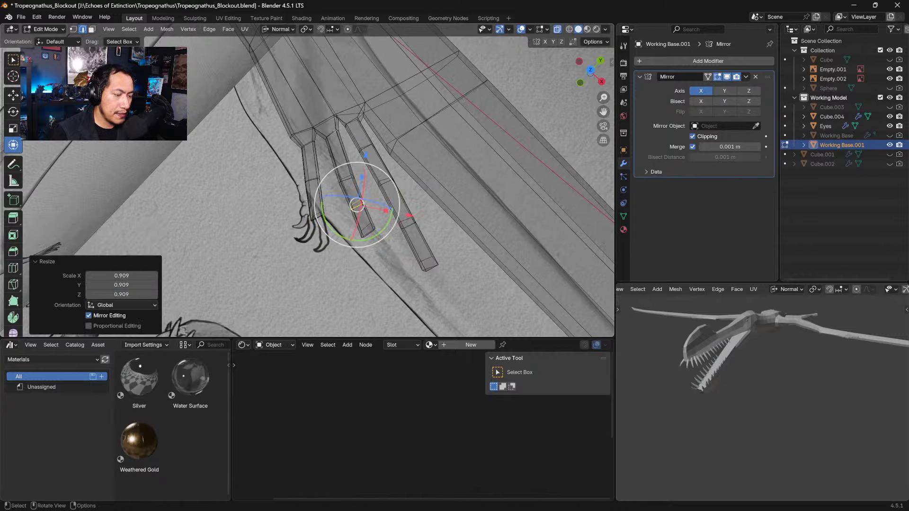
Step: Add a loop cut with factor -0.030 across the base half of the middle finger and scale it to about 0.91
alt+click(350, 161)
key(ctrl+r)
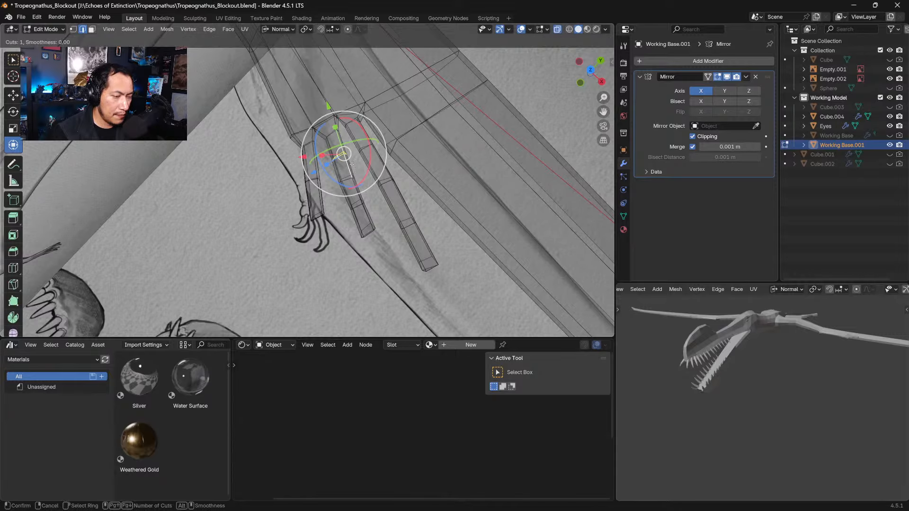
click(352, 164)
click(352, 164)
key(s)
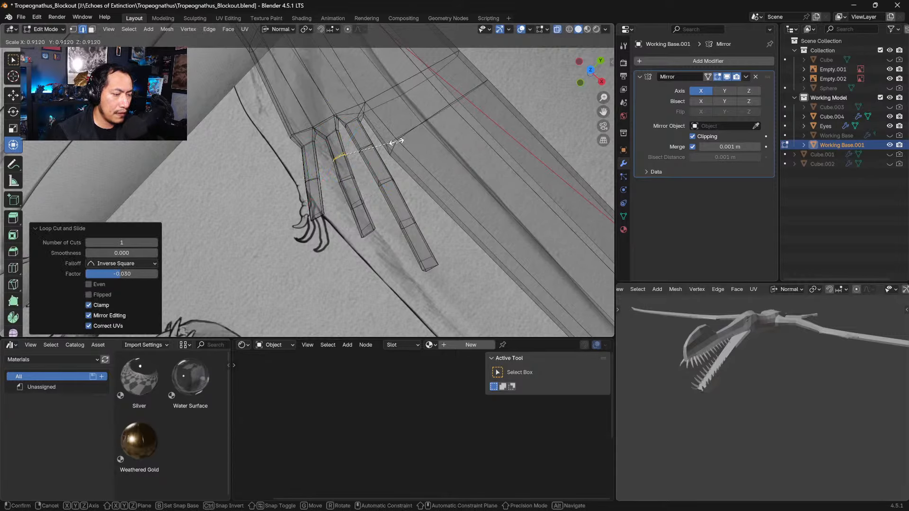
click(396, 141)
Step: Add one centred loop cut across the base half of the outermost finger and scale it to about 0.88
alt+click(313, 159)
key(ctrl+r)
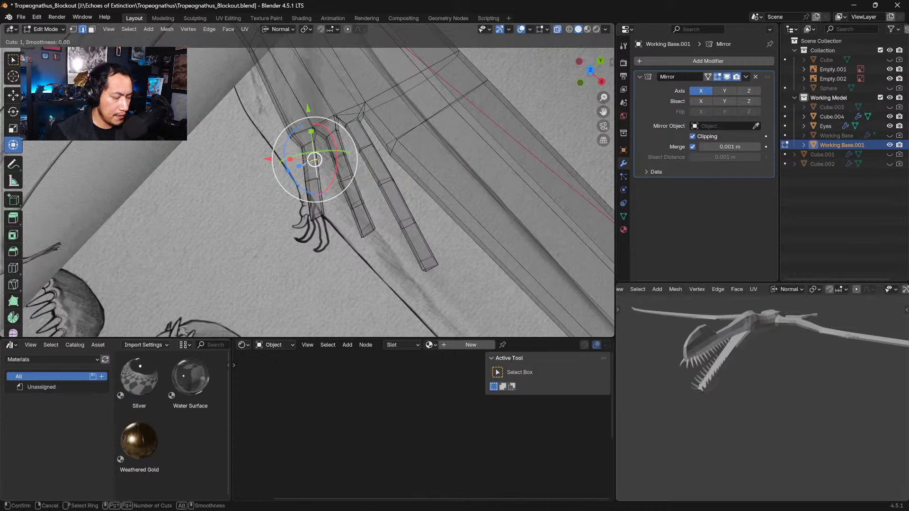
click(314, 160)
click(314, 160)
key(s)
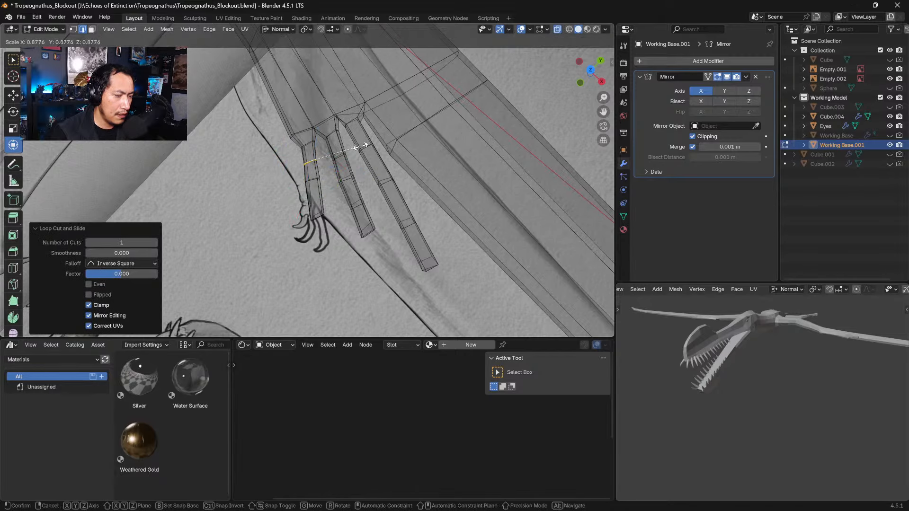
click(359, 147)
Step: Add a loop cut with factor 0.020 across the tip half of the outermost finger and scale it to 0.928
alt+click(315, 198)
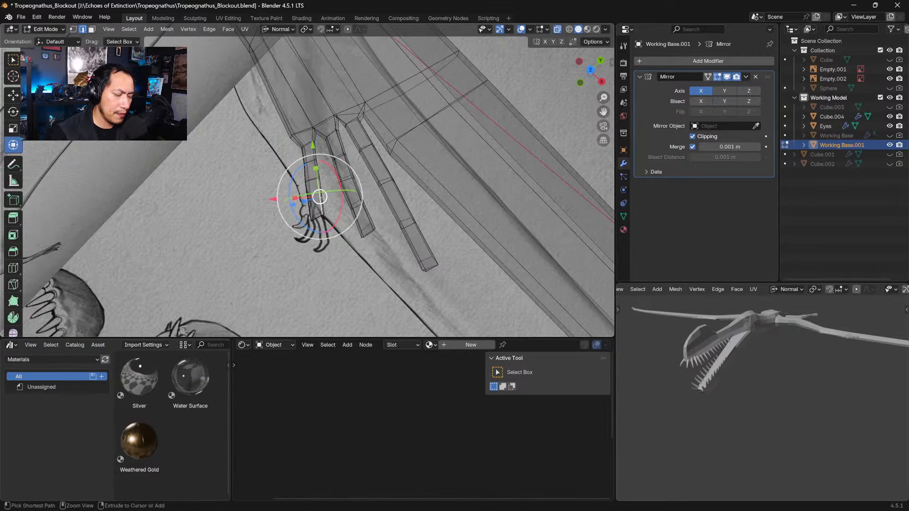
key(ctrl+r)
click(313, 200)
click(315, 201)
key(s)
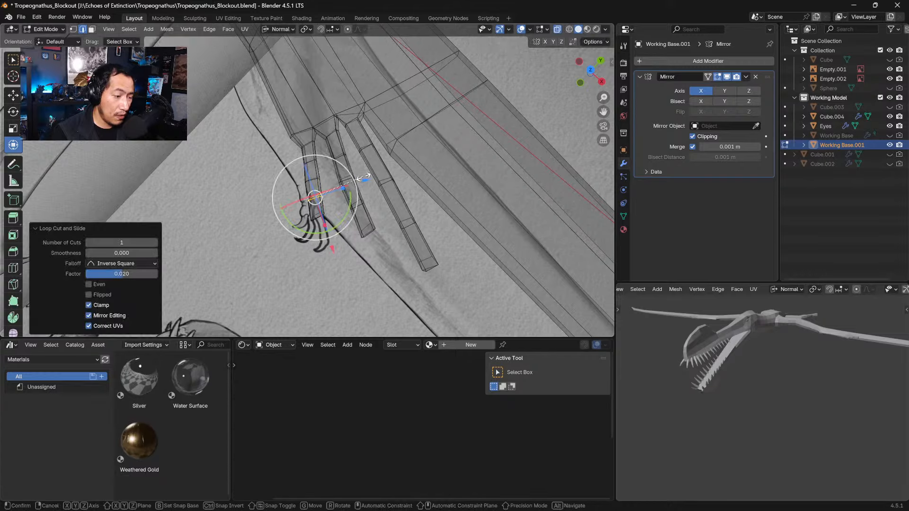
click(362, 178)
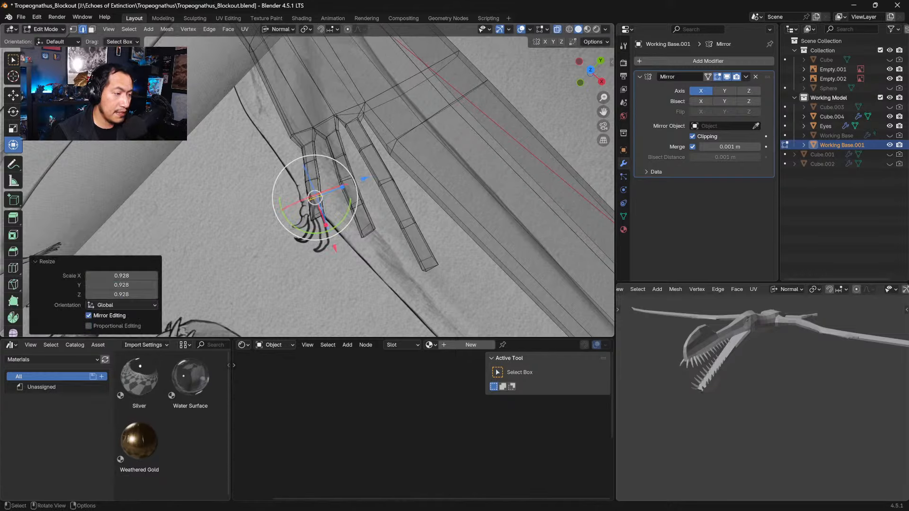
Step: Enlarge the end faces of the outermost and middle fingers, scaling the middle finger's end to 1.111
click(326, 249)
drag(336, 234, 302, 210)
key(s)
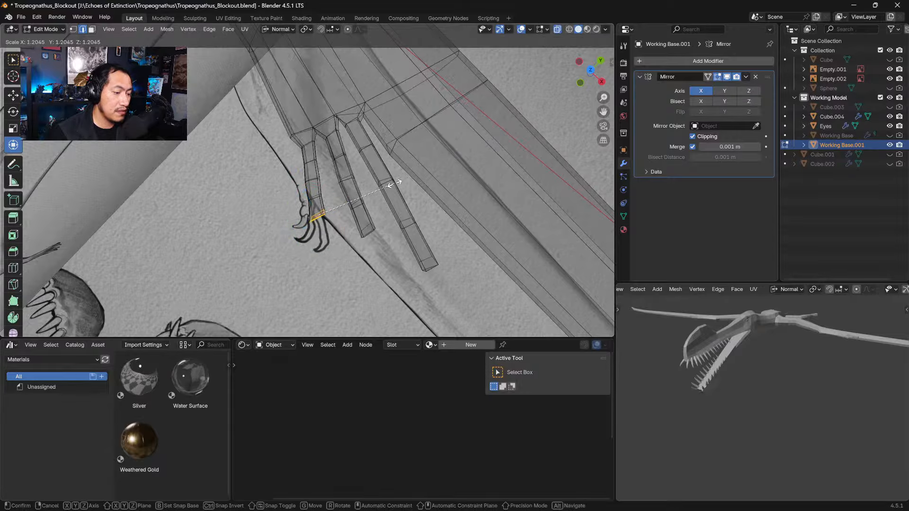
click(381, 183)
drag(392, 254, 355, 220)
key(s)
click(362, 204)
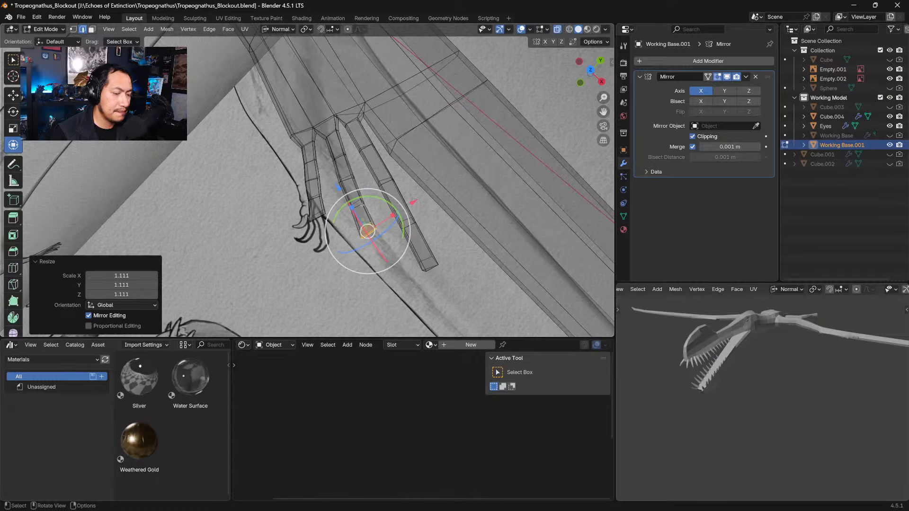
click(363, 199)
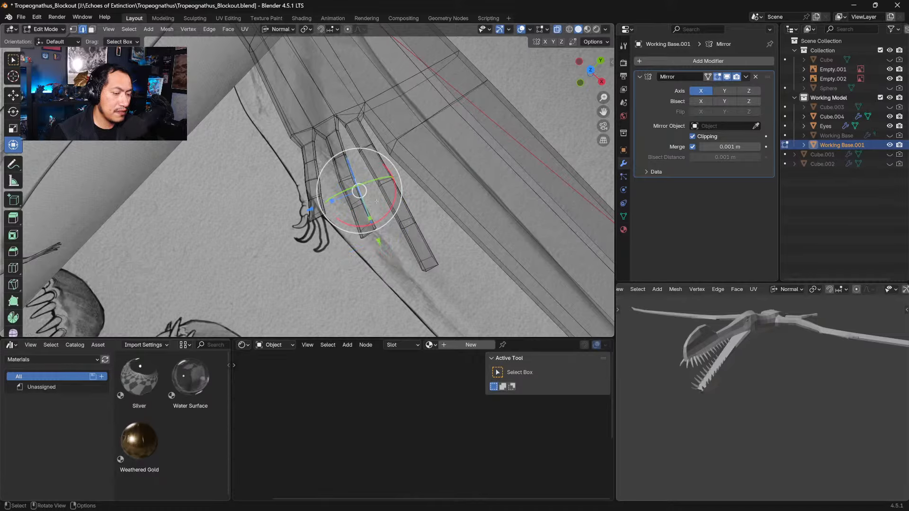
middle_drag(376, 201, 342, 215)
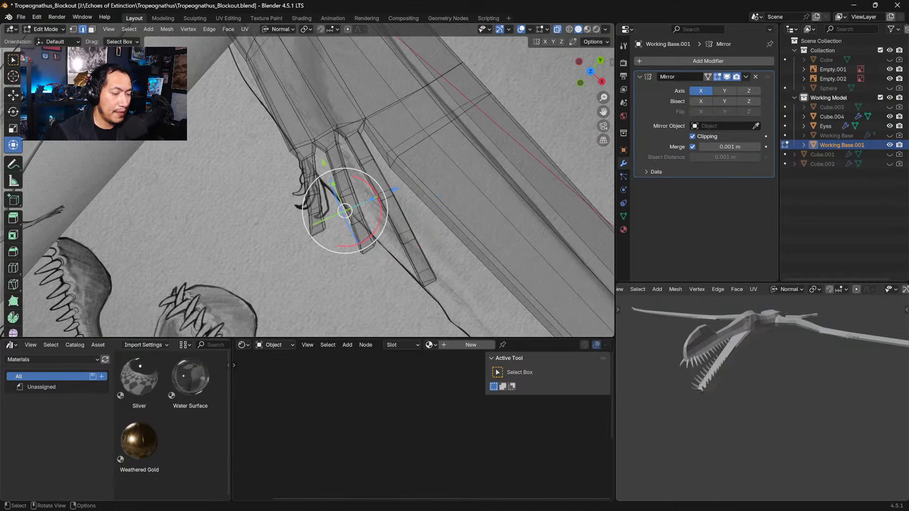
key(ctrl+z)
key(ctrl+z)
key(ctrl+z)
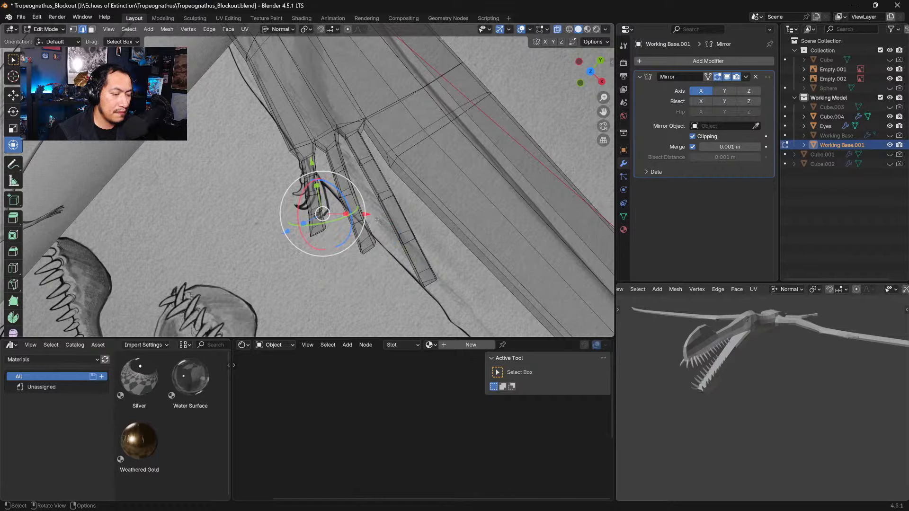
drag(367, 214, 349, 213)
key(ctrl+z)
key(ctrl+z)
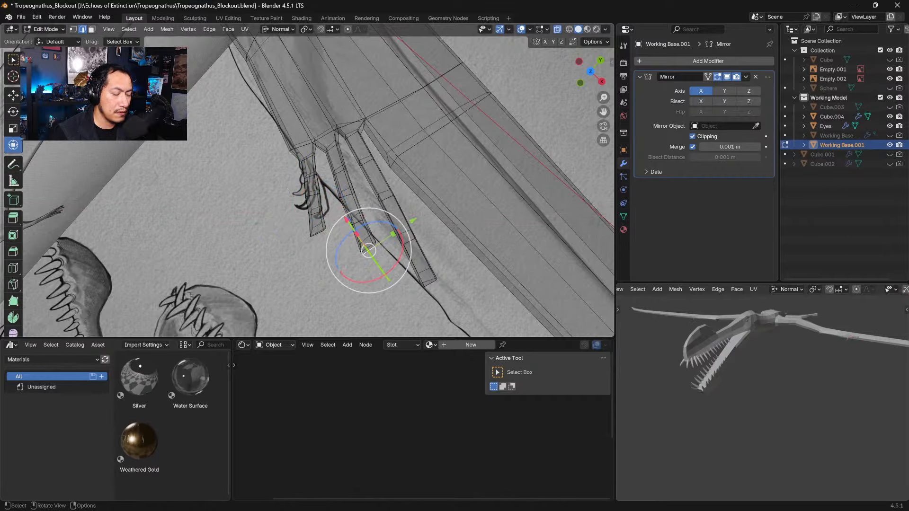
Step: Scale the innermost finger's end face to 1.196 and move it -0.008316 m in X, 0.002379 m in Y and 0.000748 m in Z
middle_drag(369, 238, 369, 229)
drag(466, 294, 414, 257)
key(s)
click(426, 264)
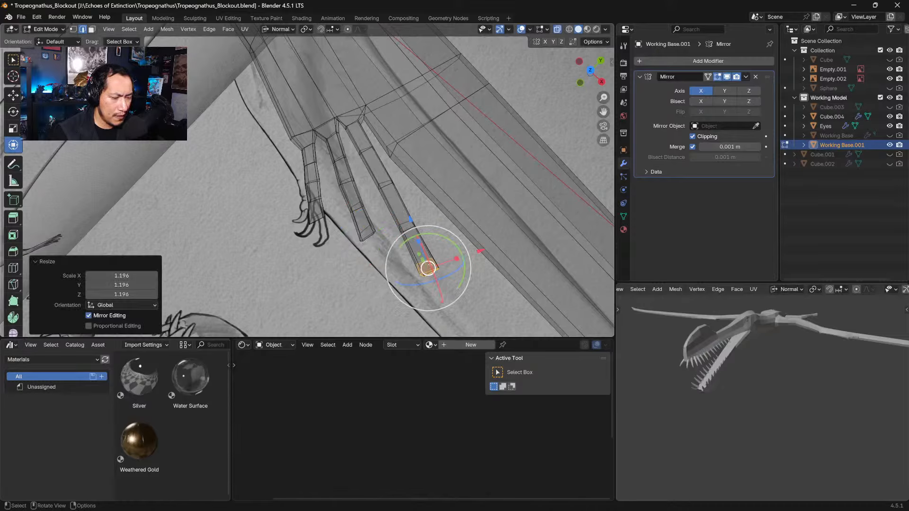
key(g)
right_click(426, 264)
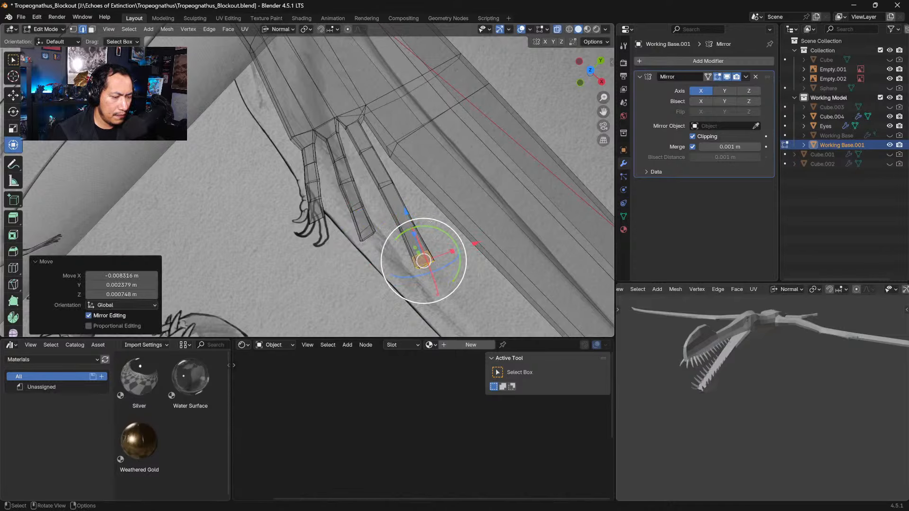
Step: Move the innermost finger's edge loop nearest the tip back towards the hand and scale it to 1.130
click(425, 215)
drag(415, 227, 434, 231)
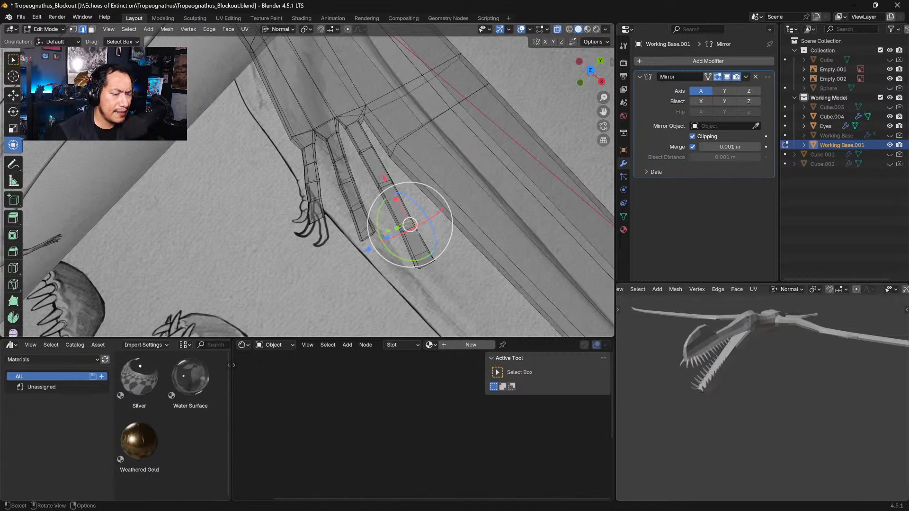
alt+click(411, 253)
click(386, 211)
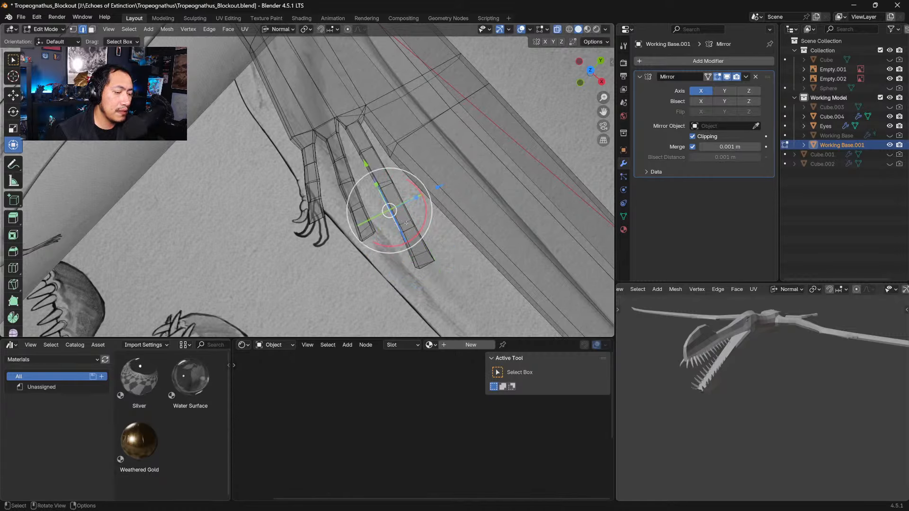
alt+click(415, 224)
key(g)
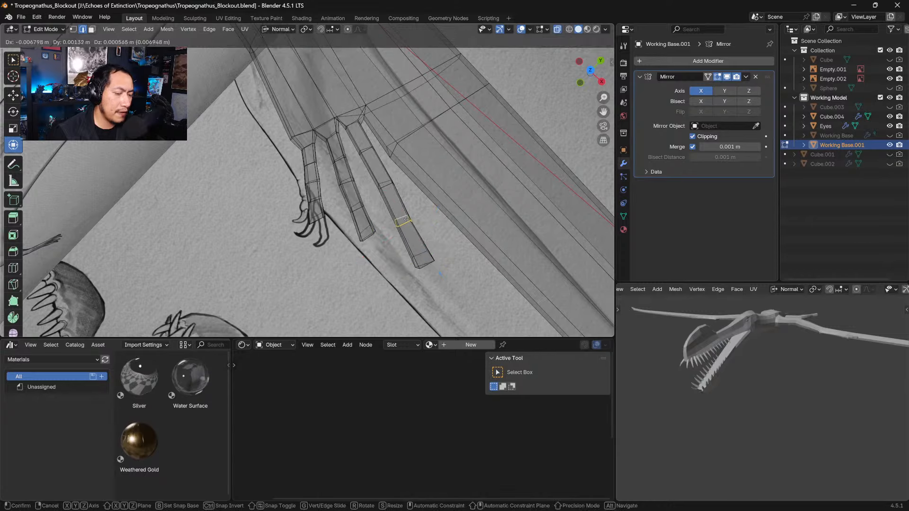
click(415, 215)
key(s)
click(419, 213)
key(g)
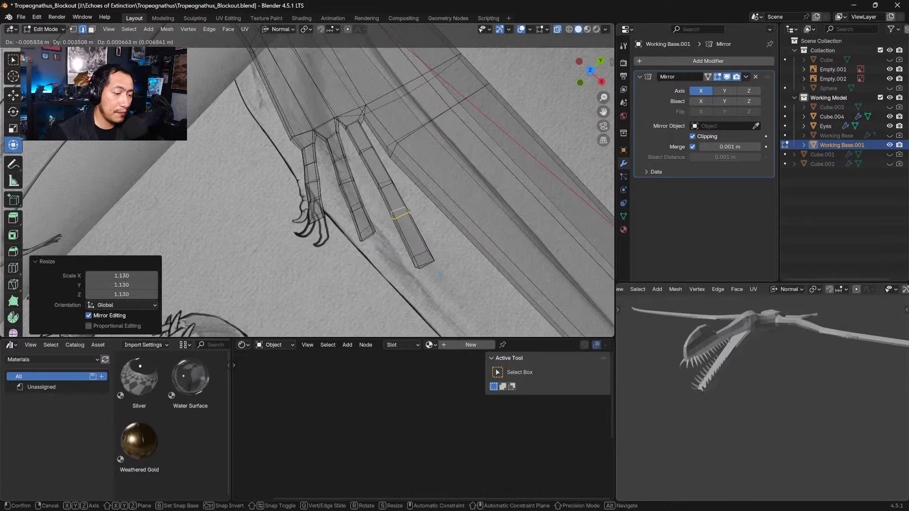
click(411, 214)
Step: Shorten the innermost finger by moving its end face -0.018249 m in X, 0.009716 m in Y and 0.001979 m in Z
key(alt+a)
drag(442, 279, 406, 243)
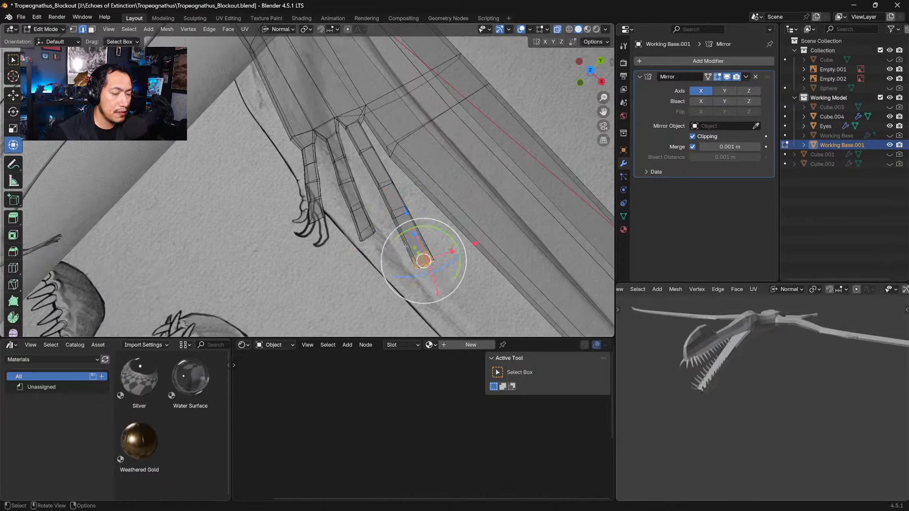
key(g)
click(397, 227)
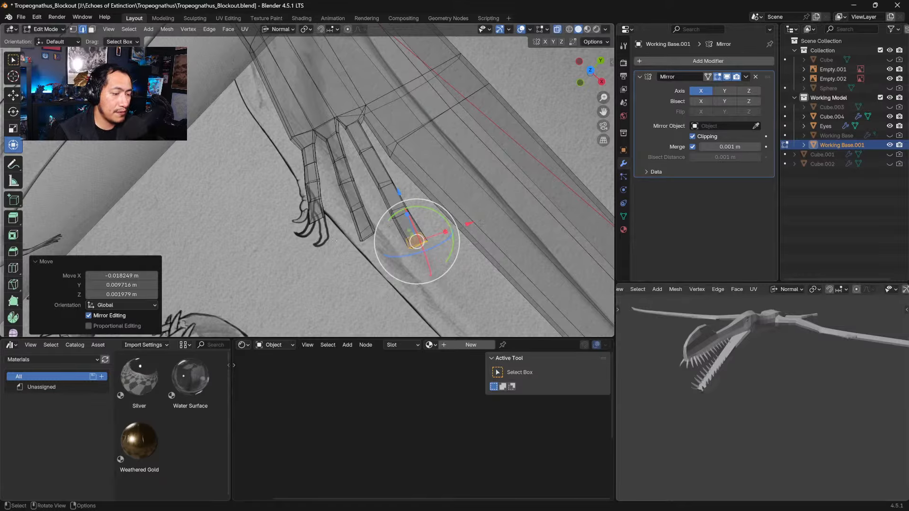
Step: Rotate the outermost finger's end face 21.6° about the view Z axis and scale it to 0.981
drag(337, 242, 293, 211)
key(r)
click(346, 232)
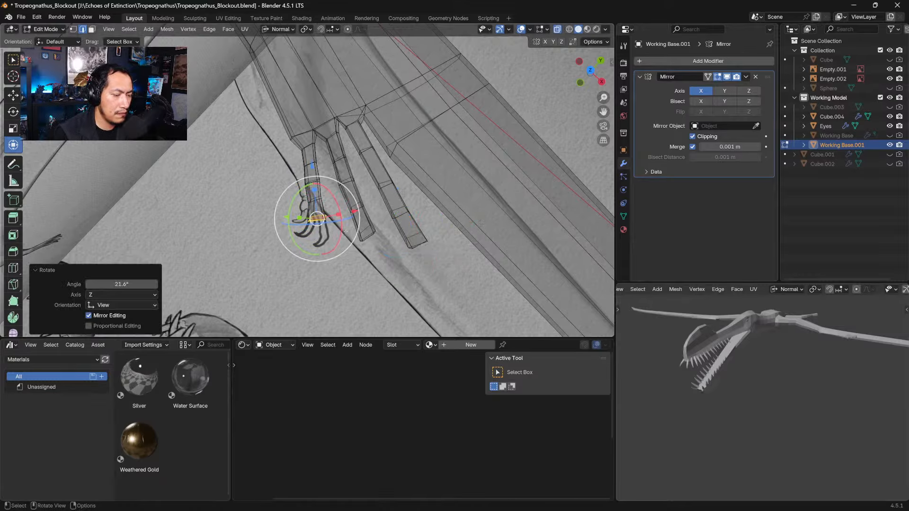
key(s)
click(344, 230)
Step: Inset the outermost finger's end face with a thickness of 0.003536 m
middle_drag(344, 231, 347, 167)
key(i)
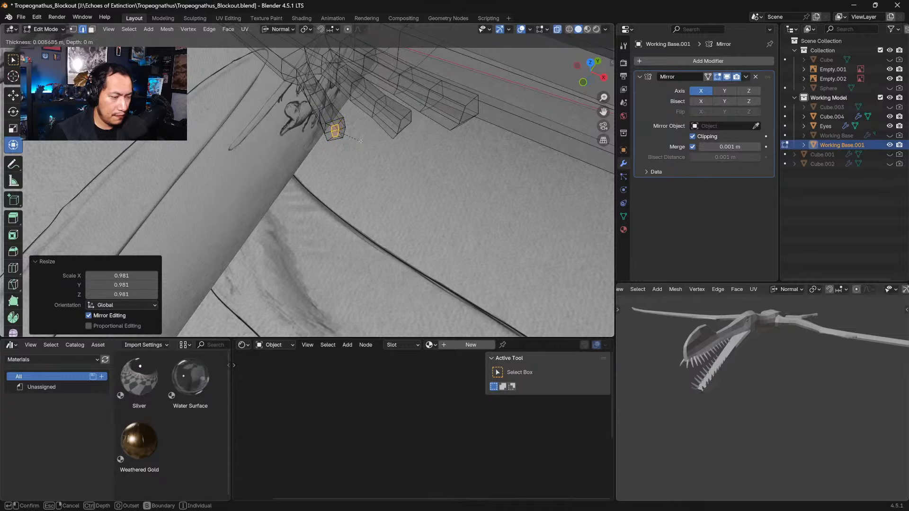
click(363, 141)
Step: Extrude the outermost finger's inset end face 0.028326 m along its normal and shrink the extruded face into a claw tip
middle_drag(362, 140, 370, 157)
key(e)
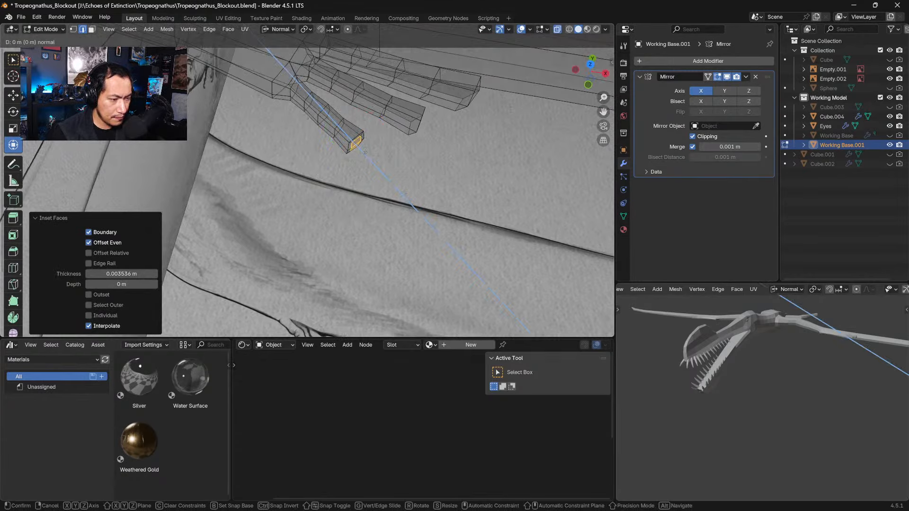
click(377, 167)
key(s)
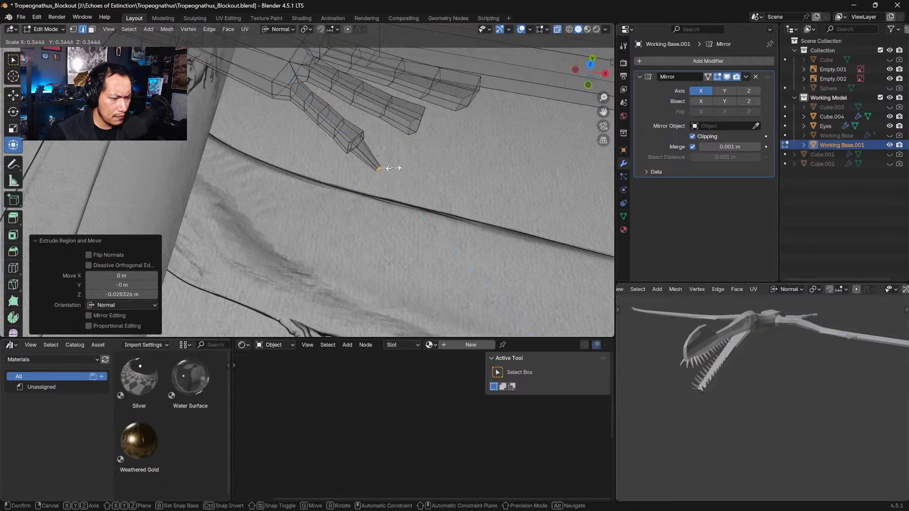
click(396, 168)
Step: Bend the outermost finger's claw tip outwards and downwards, rotating it 23.8° about the view Z axis
key(g)
click(408, 183)
middle_drag(409, 185, 423, 153)
key(g)
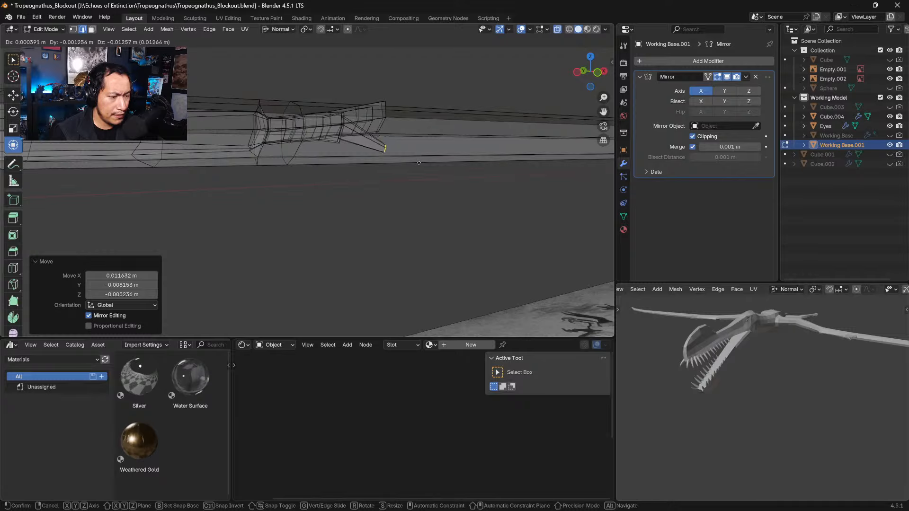
click(421, 154)
drag(434, 164, 424, 184)
key(g)
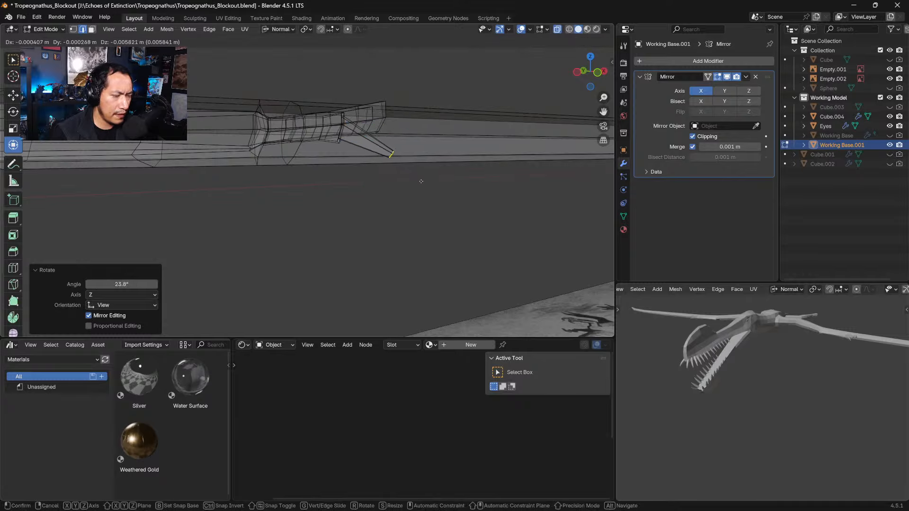
click(420, 182)
Step: Add a centred loop cut across the outermost claw and move it 0.009108 m in X, -0.004452 m in Y and 0.0047 m in Z
click(368, 143)
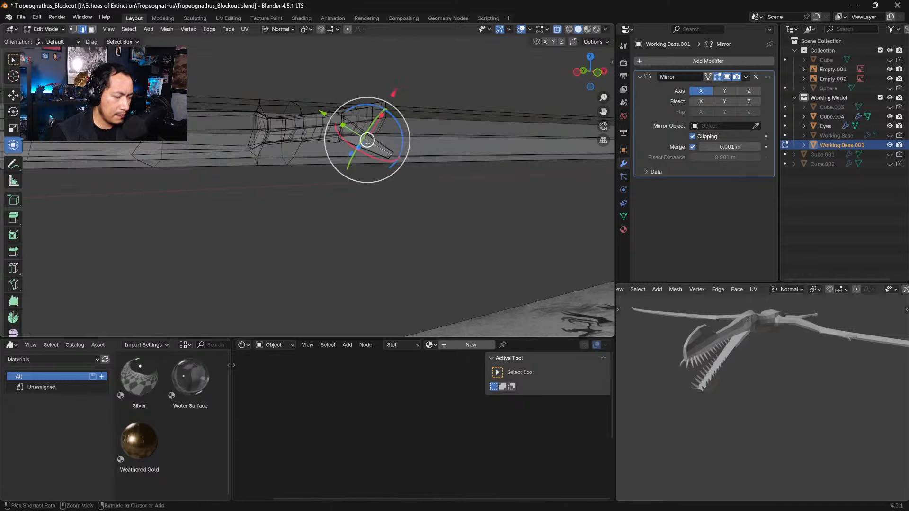
key(g)
key(g)
click(365, 140)
key(g)
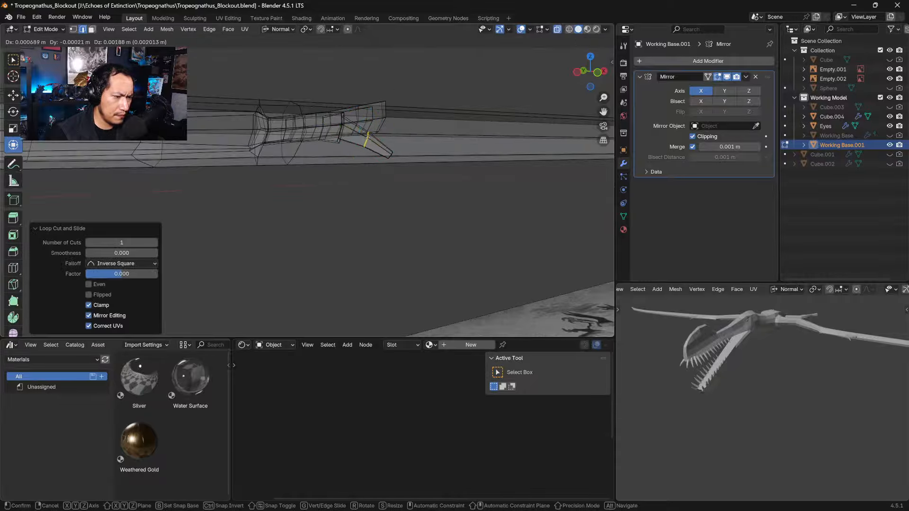
click(376, 135)
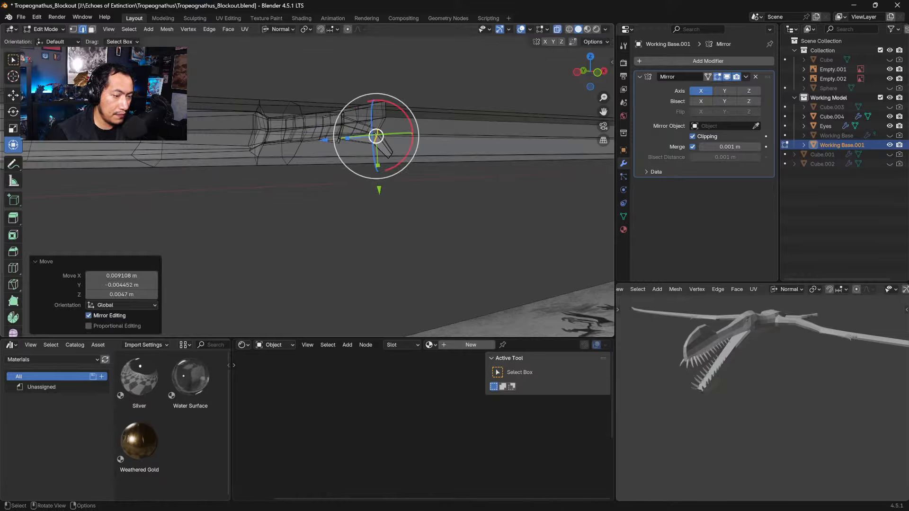
Step: Add a loop cut between the outermost claw's base and middle loop, and move it 0.001896 m in X, -0.00019 m in Y and 0.002705 m in Z
click(362, 130)
mouse_move(372, 148)
middle_down()
mouse_move(371, 162)
mouse_move(381, 152)
middle_up()
click(369, 138)
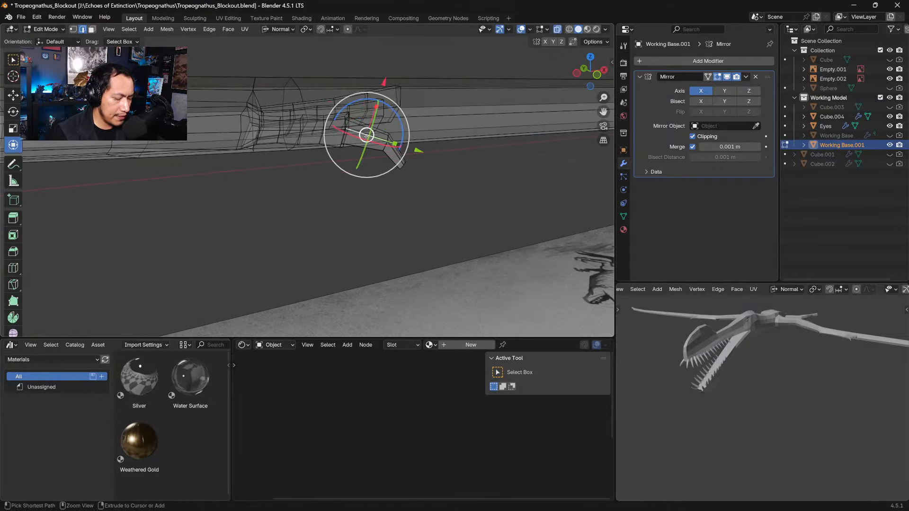
key(ctrl+r)
double_click(365, 136)
drag(366, 136, 366, 137)
mouse_move(367, 137)
middle_down()
mouse_move(316, 151)
mouse_move(303, 247)
middle_up()
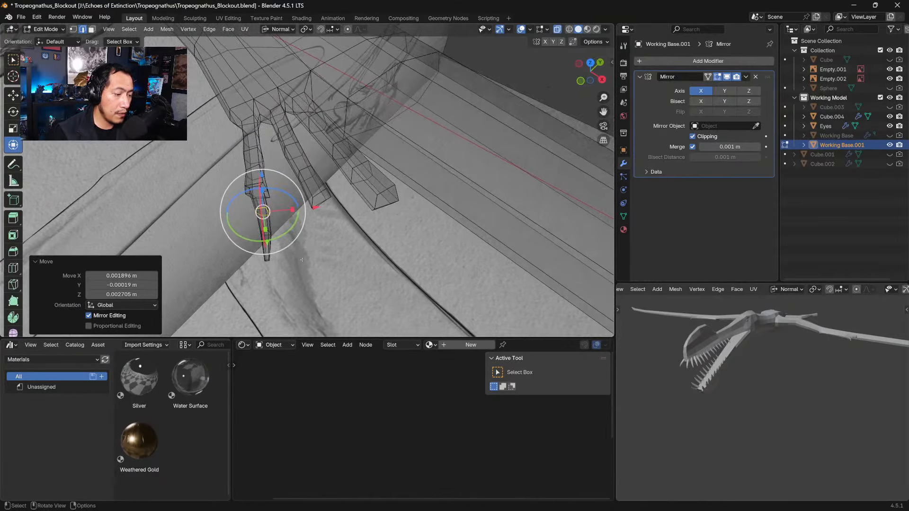
Step: Inset the middle finger's end face with a thickness of 0.003519 m
mouse_move(326, 200)
middle_down()
mouse_move(326, 161)
mouse_move(313, 164)
middle_up()
click(92, 29)
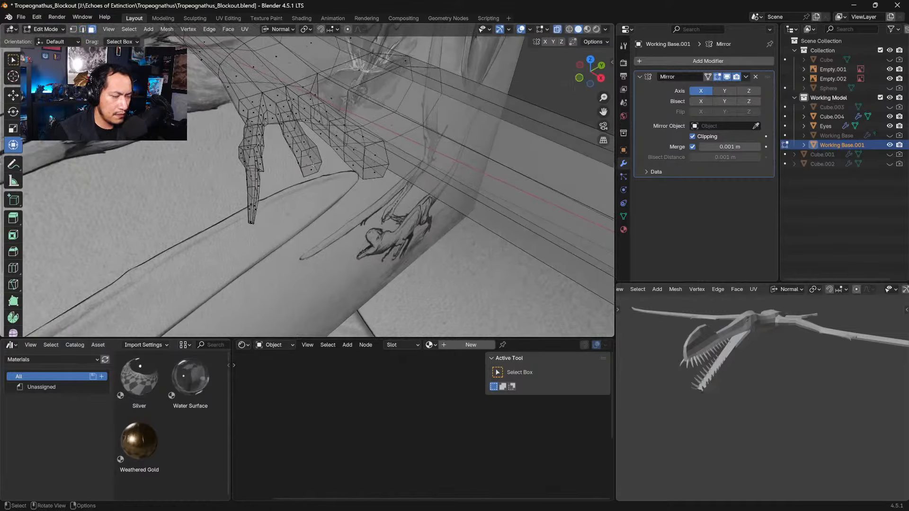
click(312, 165)
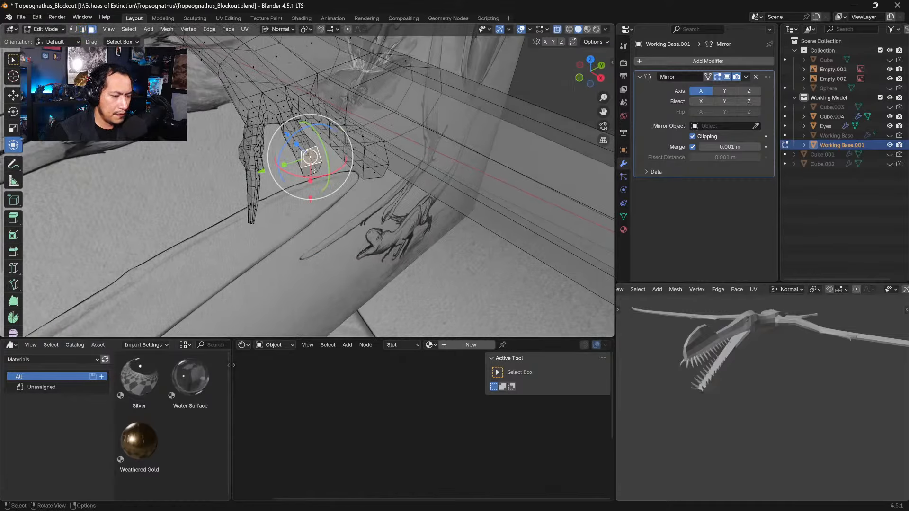
key(i)
click(412, 156)
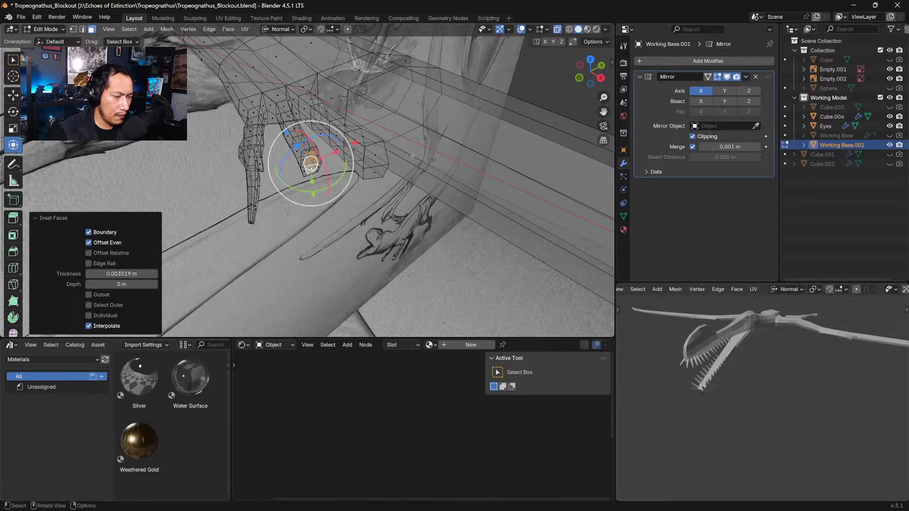
Step: Extrude the middle finger's inset end 0.020375 m along its normal and scale it to 0.612
middle_drag(378, 178, 351, 187)
key(KP_7)
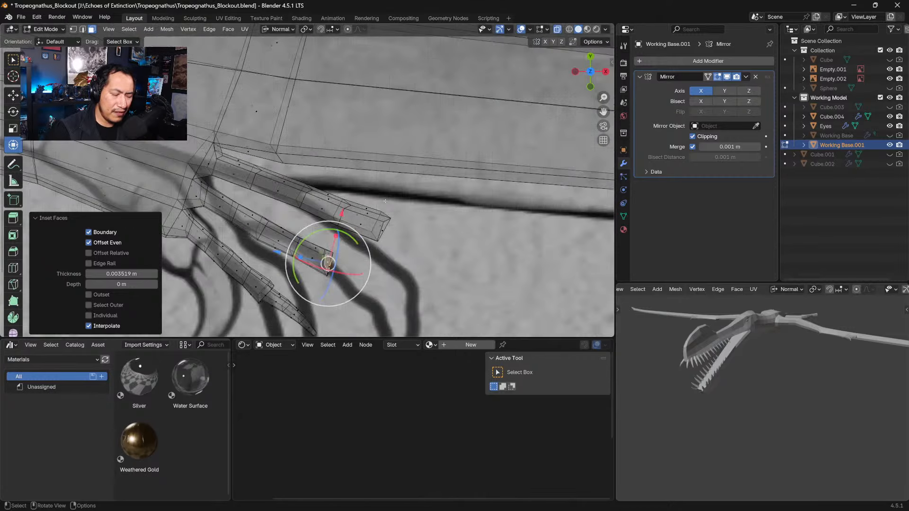
middle_drag(382, 264, 416, 214)
key(KP_7)
key(e)
click(395, 236)
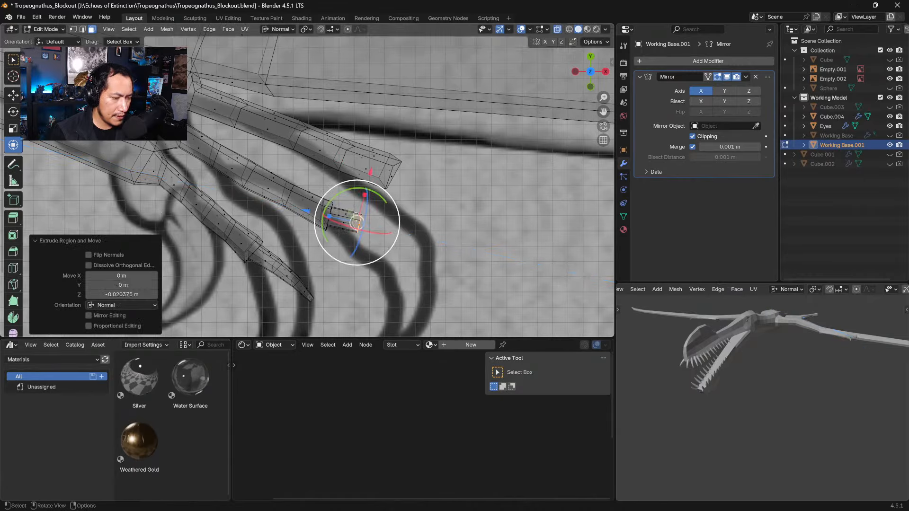
key(s)
click(385, 230)
Step: Pull the middle finger's claw tip outwards along the reference, scale it to 0.673, and offset it 0.008686 m in X and -0.003878 m in Y
key(g)
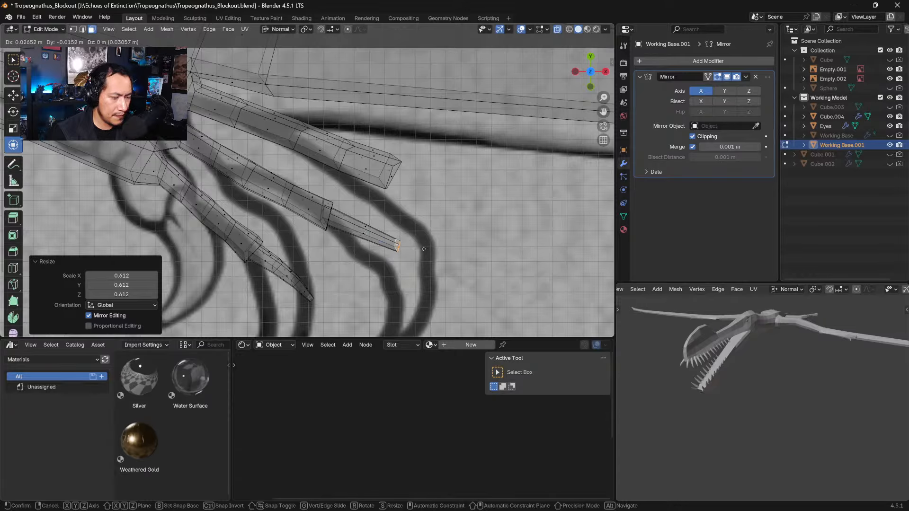
click(398, 246)
key(s)
click(424, 246)
key(g)
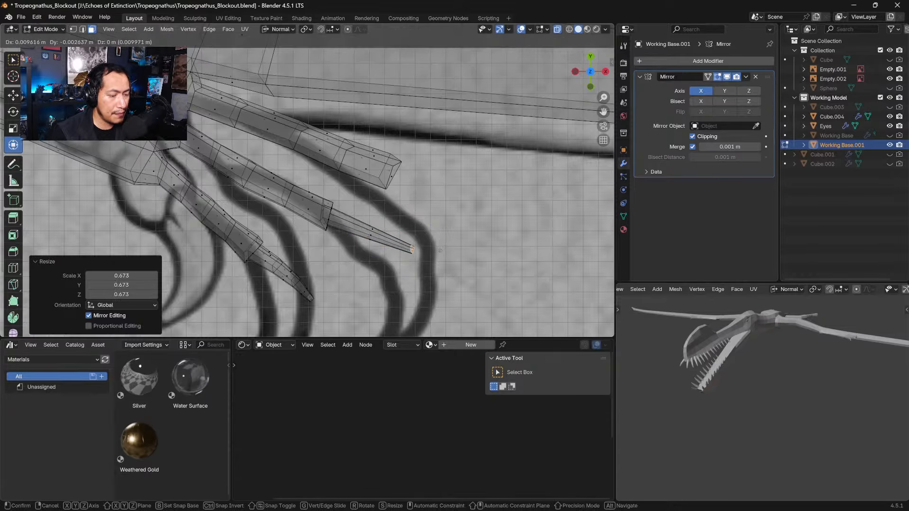
click(434, 251)
Step: Lower the middle finger's claw tip with a move constrained to the Y axis
middle_drag(434, 251, 426, 179)
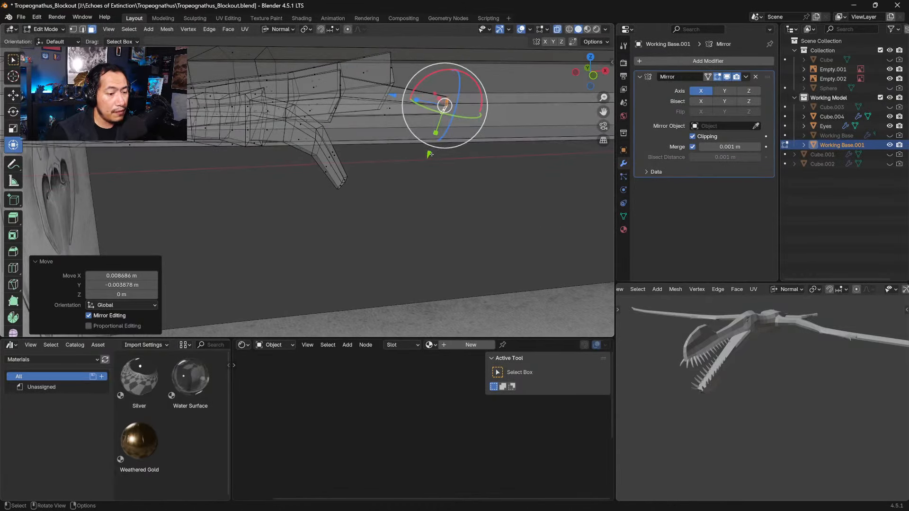
key(g)
key(y)
drag(424, 181, 423, 183)
Step: Loop cut the middle claw at factor 0.044 and move the loop -0.005144 m in X, 0.002538 m in Y and 0.005872 m in Z
click(385, 121)
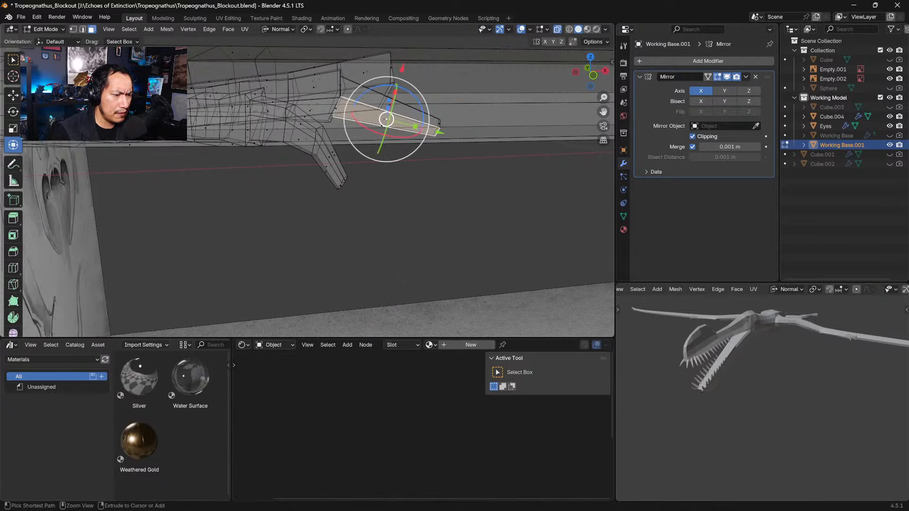
key(ctrl+r)
click(386, 111)
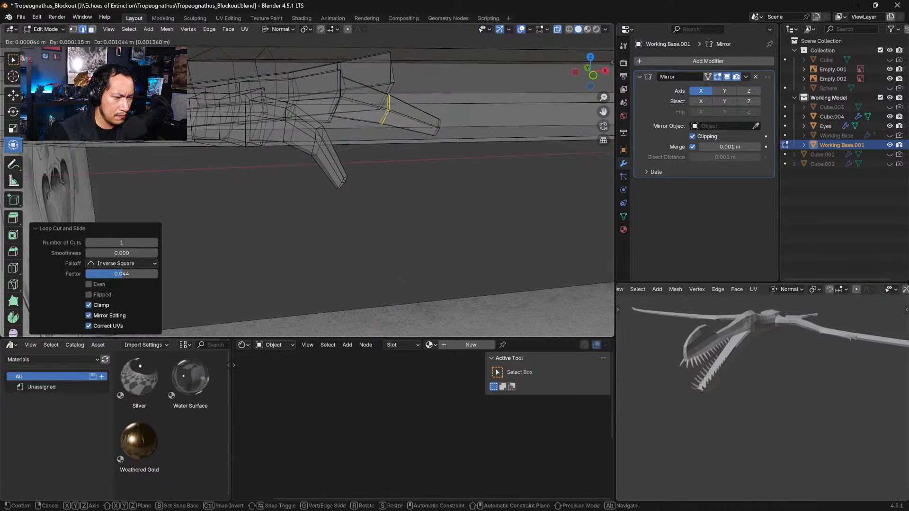
click(385, 102)
Step: Enlarge the middle claw's new edge loop and trim it back with a scale of 0.886
key(s)
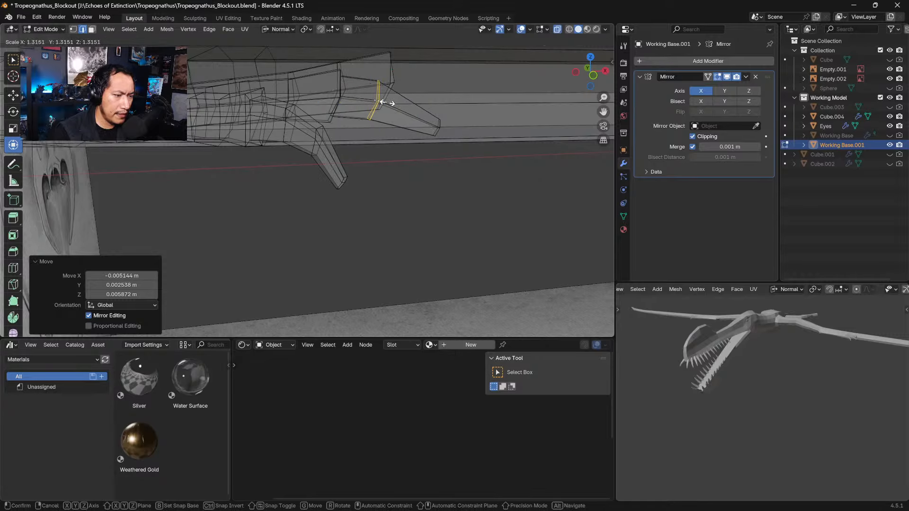
click(389, 102)
key(s)
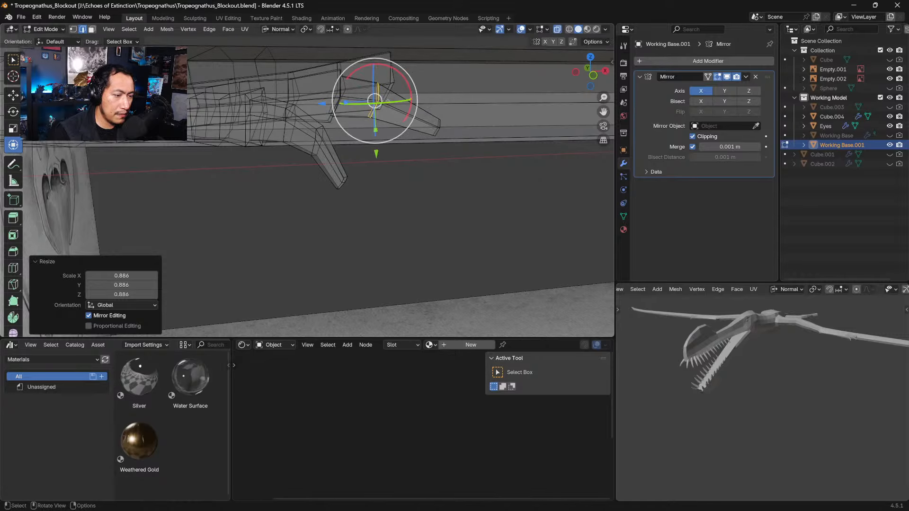
click(384, 100)
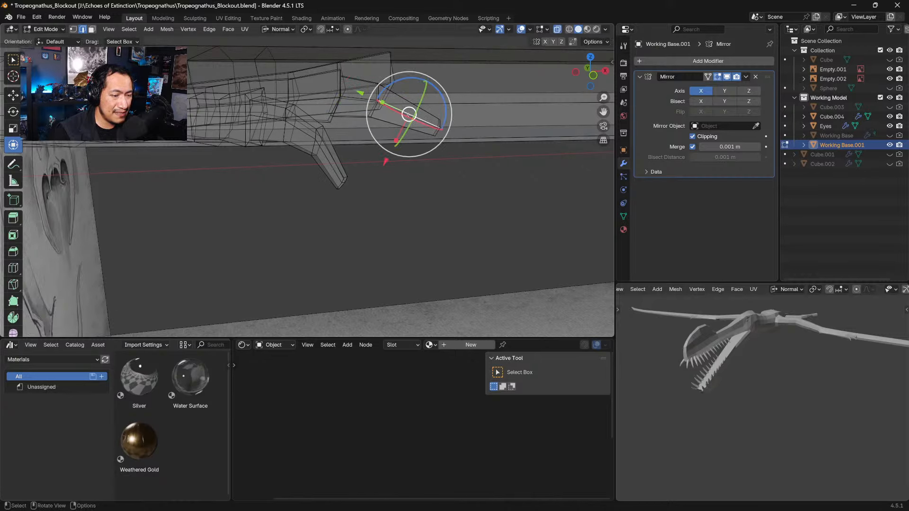
Step: Add a loop cut at factor -0.017 across the outer half of the middle claw and raise it slightly
key(ctrl+r)
click(411, 118)
click(411, 118)
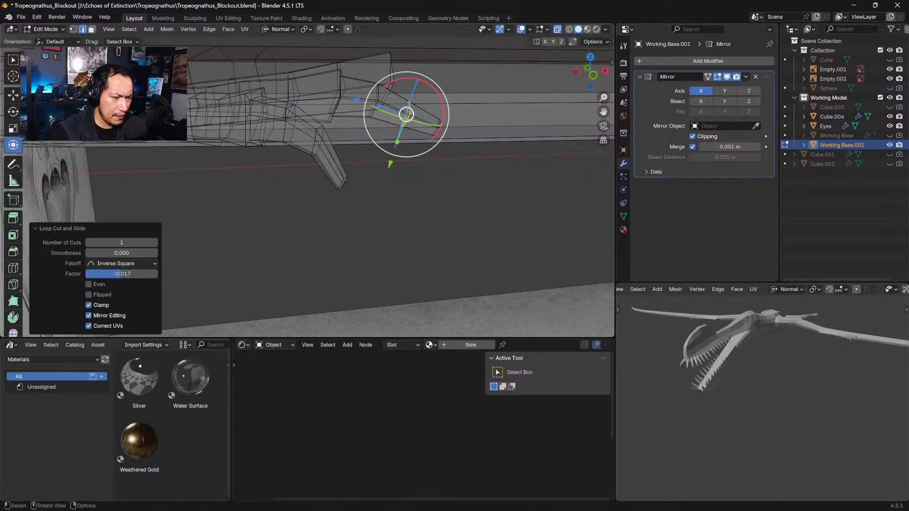
key(g)
click(411, 109)
Step: Inset the innermost finger's end face with a thickness of 0.002679 m
middle_drag(411, 109, 361, 176)
click(361, 176)
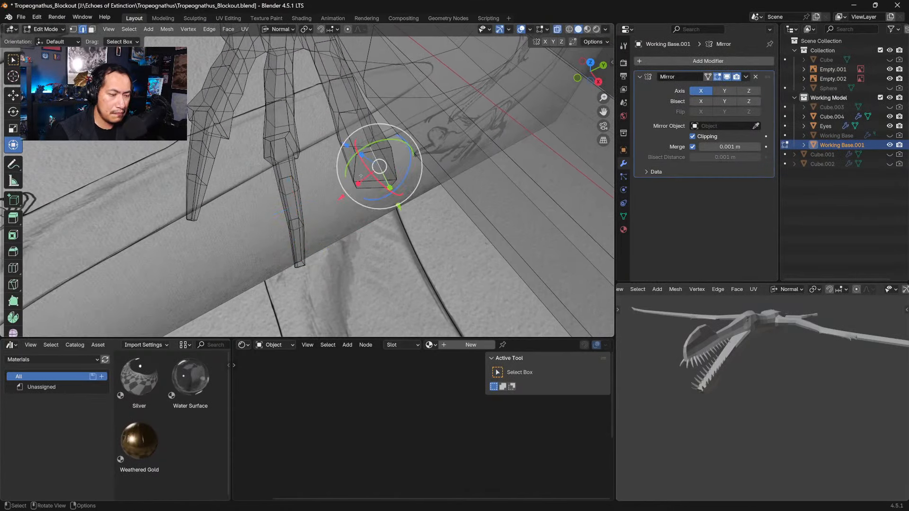
click(92, 29)
middle_drag(393, 194, 517, 190)
key(i)
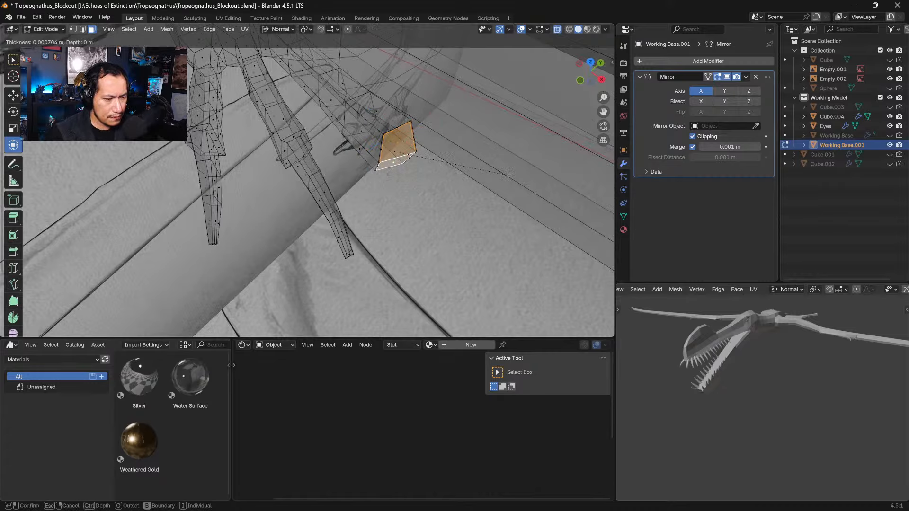
click(508, 175)
Step: Extrude the innermost finger's inset end outwards along its normal and scale it to 0.546
middle_drag(422, 171, 414, 164)
key(e)
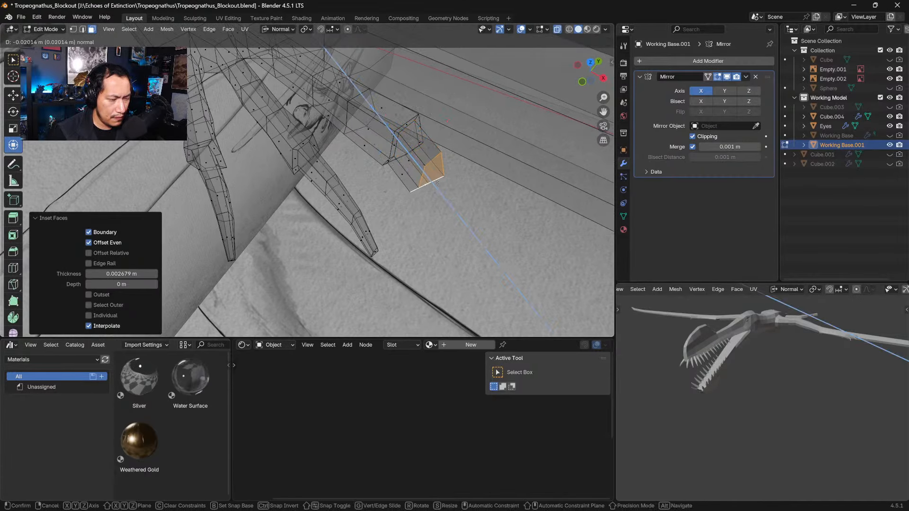
click(437, 183)
key(s)
click(457, 178)
Step: Move the innermost finger's claw tip farther out and downwards and scale it to 1.341
key(e)
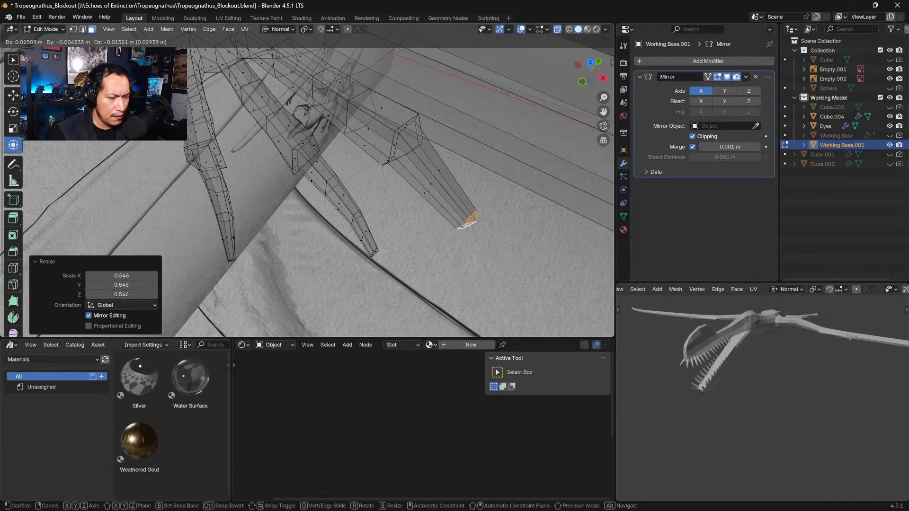
click(525, 202)
key(s)
click(552, 201)
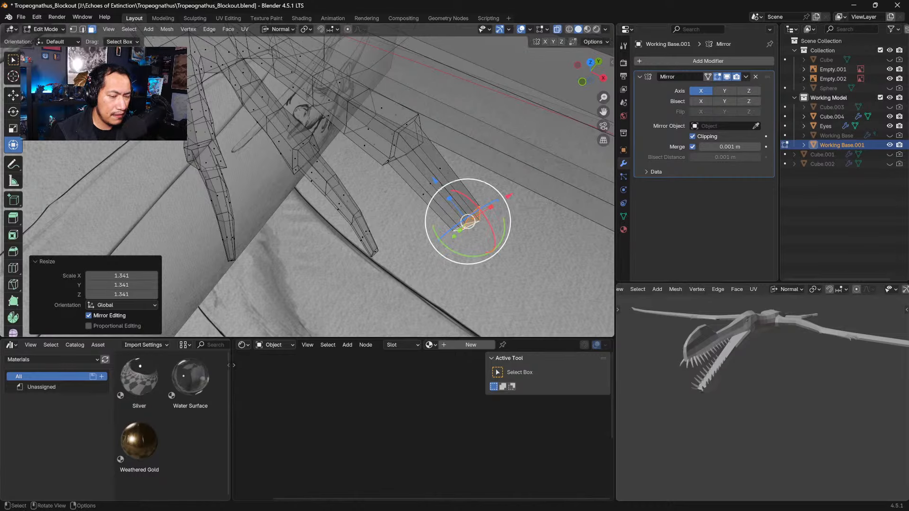
Step: Move the innermost claw's tip face another 0.018311 m outwards along its normal and scale it to 0.665
key(e)
click(464, 212)
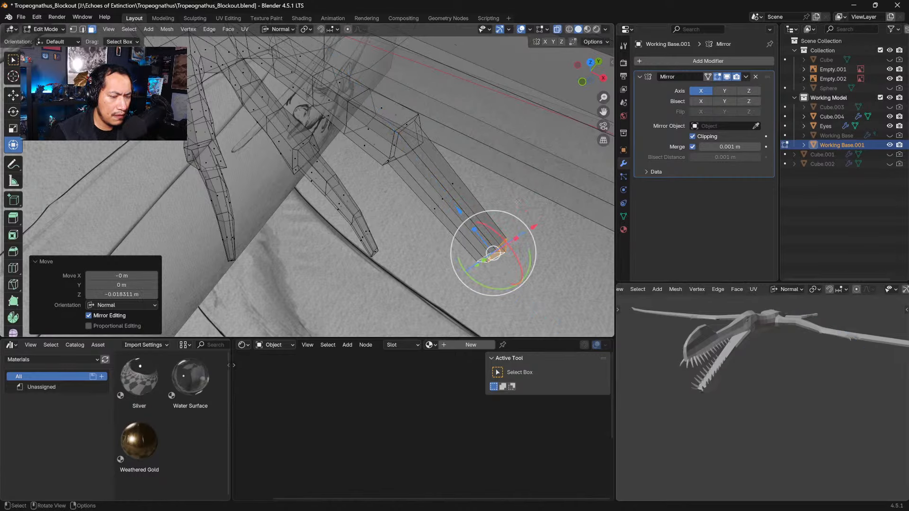
key(s)
click(483, 219)
Step: In front view, move the innermost claw's tip 0.01551 m in X and -0.010857 m in Z and scale it to 0.660
mouse_move(483, 219)
middle_down()
mouse_move(519, 176)
mouse_move(475, 204)
middle_up()
key(KP_3)
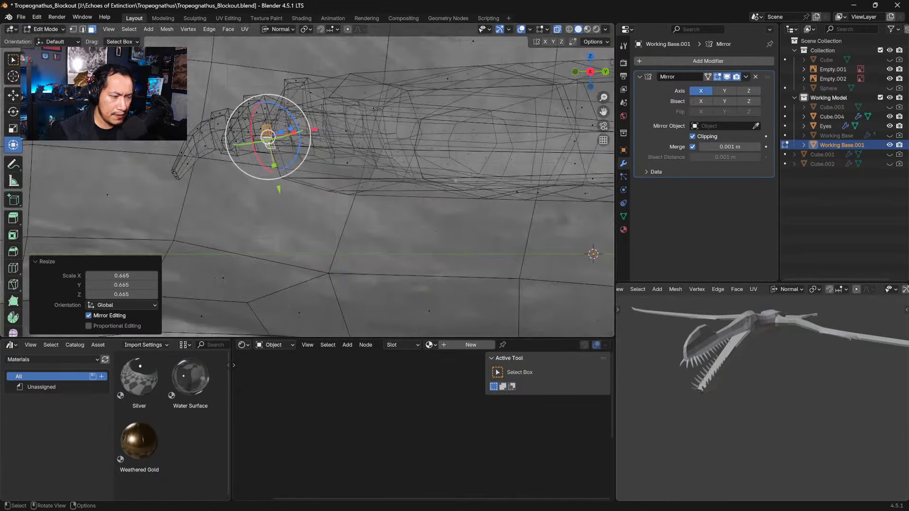
key(KP_1)
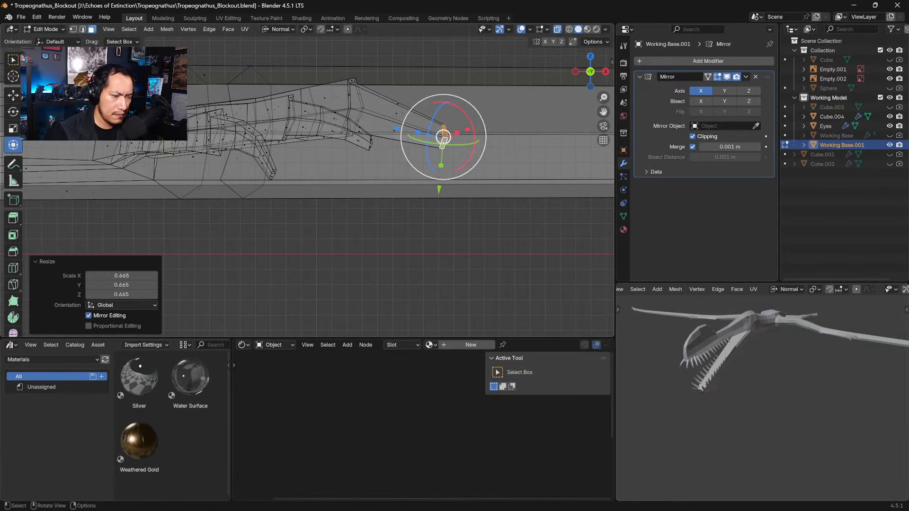
key(g)
click(468, 150)
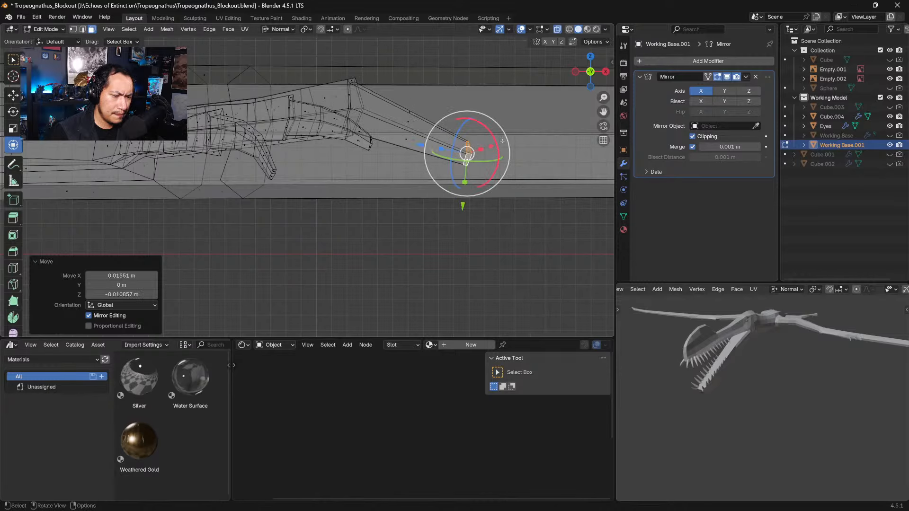
key(s)
click(490, 144)
Step: Move the innermost claw's tip -0.005429 m in X and -0.001706 m in Z and scale it to 0.816
key(g)
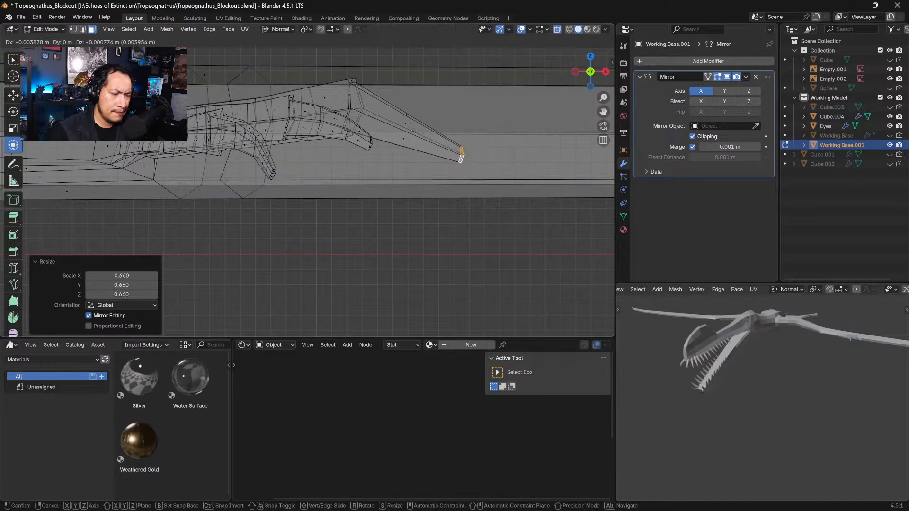
click(409, 131)
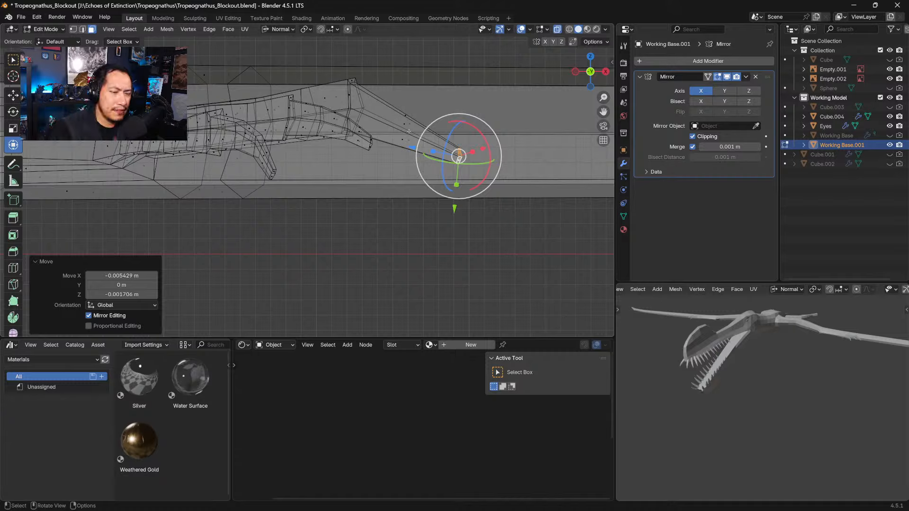
key(s)
click(468, 151)
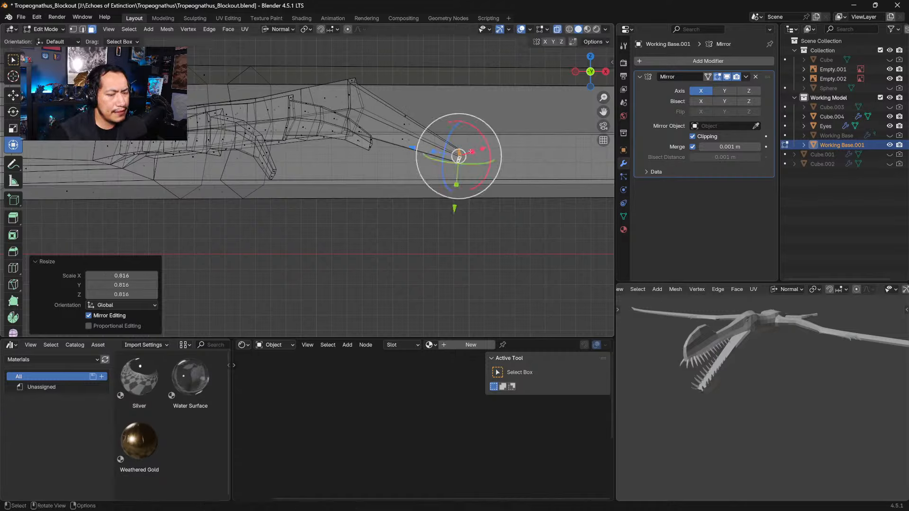
Step: Nudge the innermost claw's tip and add one centred loop cut across the middle of the claw
key(g)
click(468, 153)
click(402, 128)
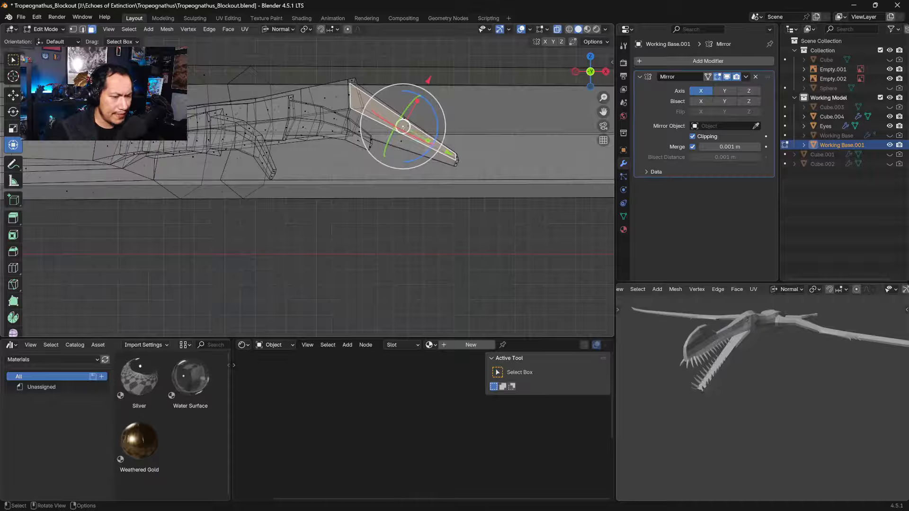
key(ctrl+r)
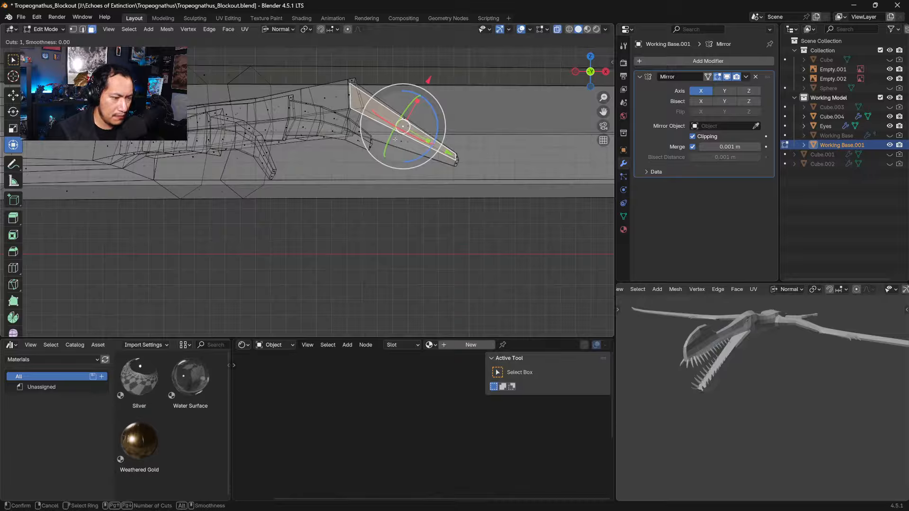
click(395, 138)
click(402, 136)
key(ctrl+r)
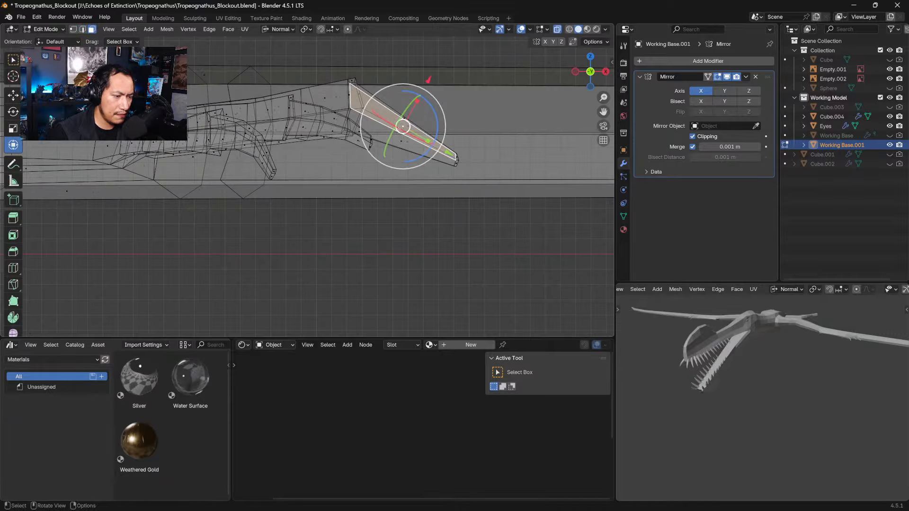
click(401, 125)
right_click(401, 124)
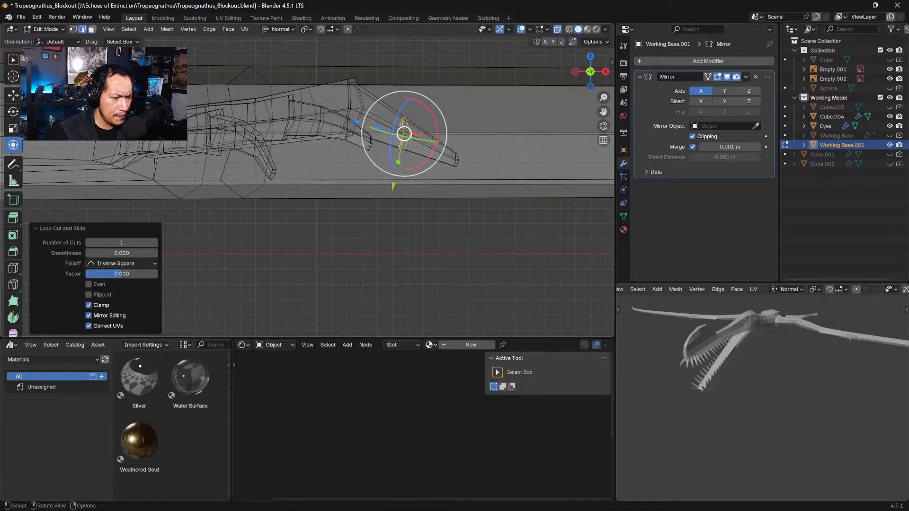
Step: Arch the claw by moving its middle loop 0.002016 m in X and 0.014114 m in Z, and its tip 0.00791 m in X and 0.010237 m in Z
key(g)
click(406, 105)
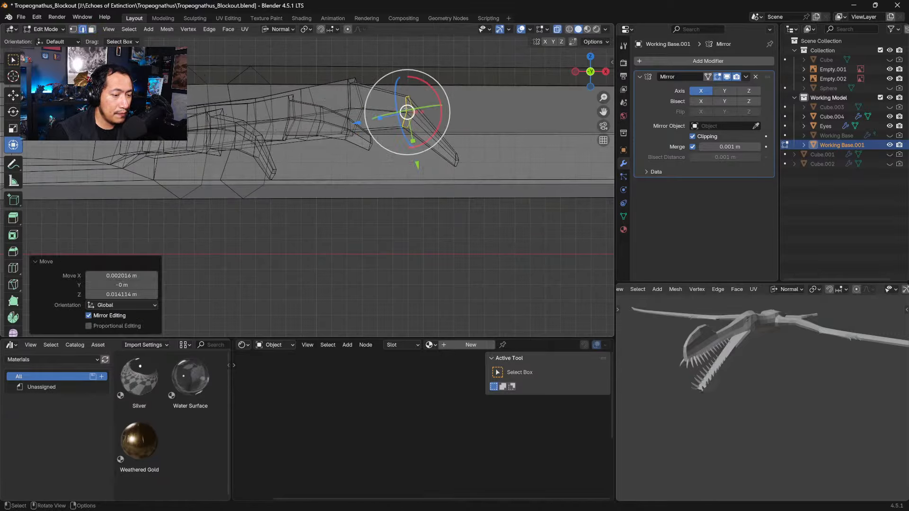
click(458, 162)
key(g)
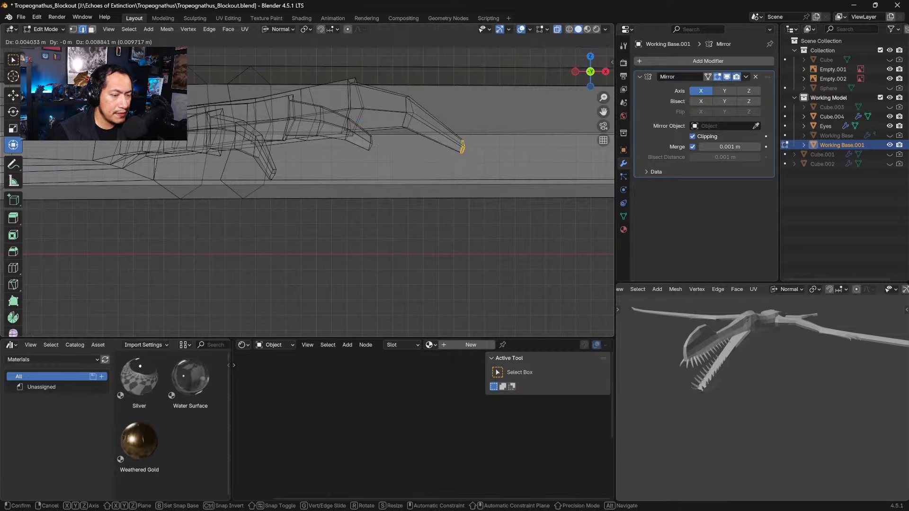
click(468, 143)
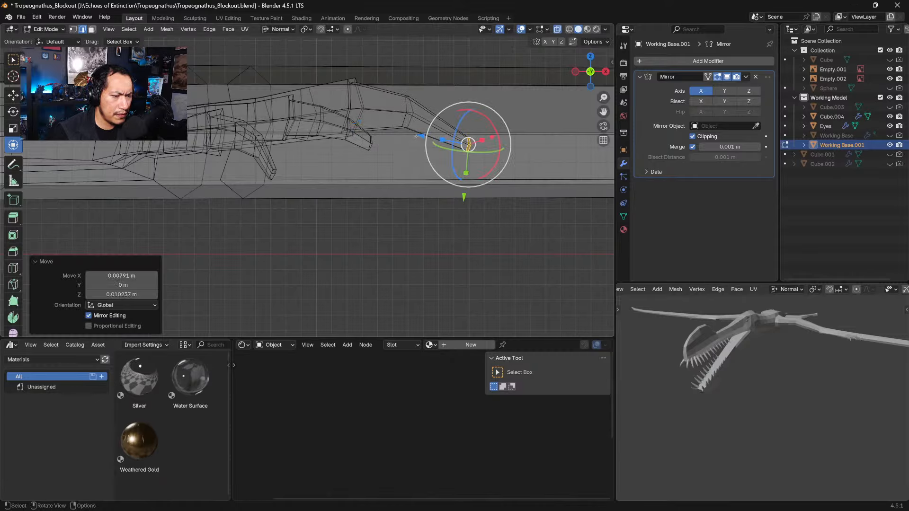
Step: Add a loop cut in the base half of the innermost claw and move it 0.000465 m in X and 0.001396 m in Z
click(379, 111)
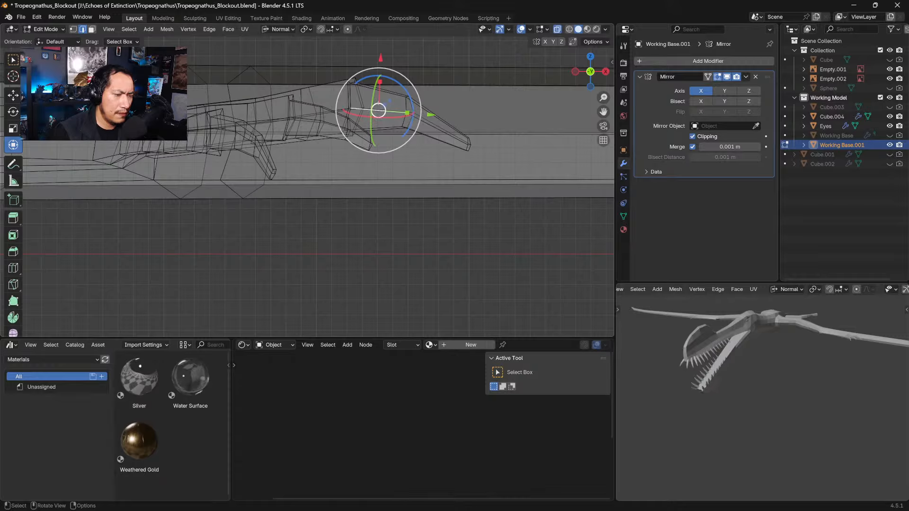
key(ctrl+r)
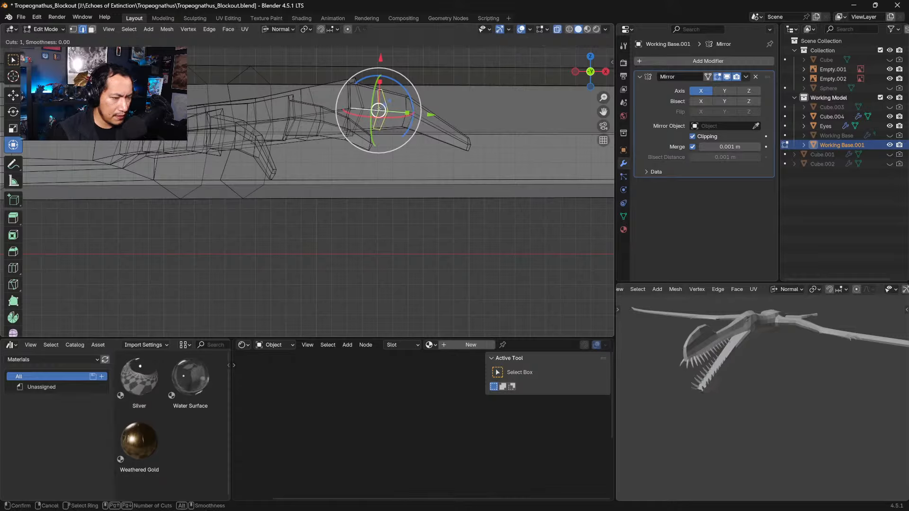
click(374, 109)
click(372, 108)
drag(412, 101, 377, 103)
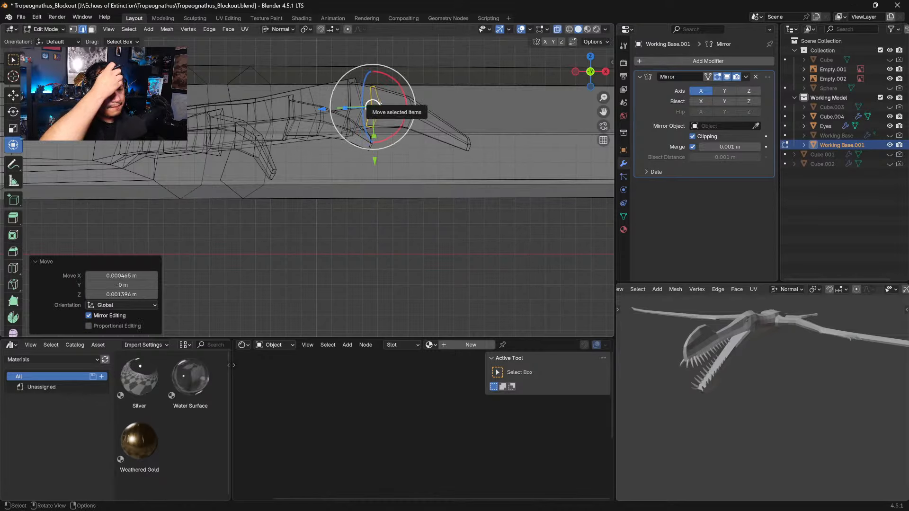
click(438, 131)
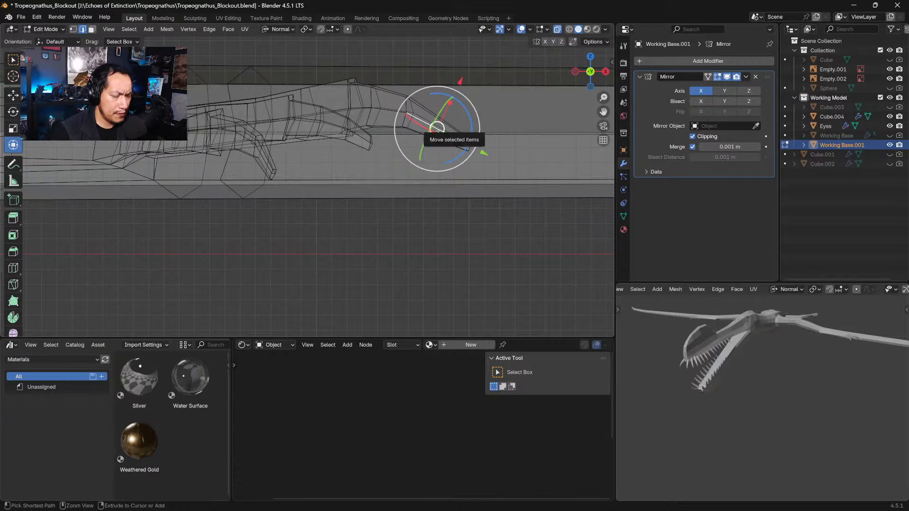
key(ctrl+r)
click(438, 131)
click(438, 127)
key(ctrl+z)
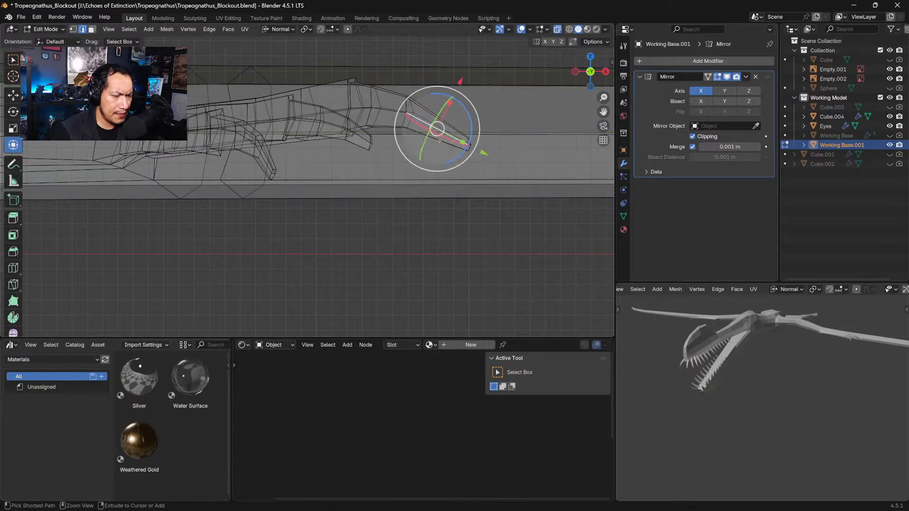
Step: Add a loop cut in the tip half of the innermost claw and move it 0.000155 m in X and 0.003878 m in Z
key(ctrl+r)
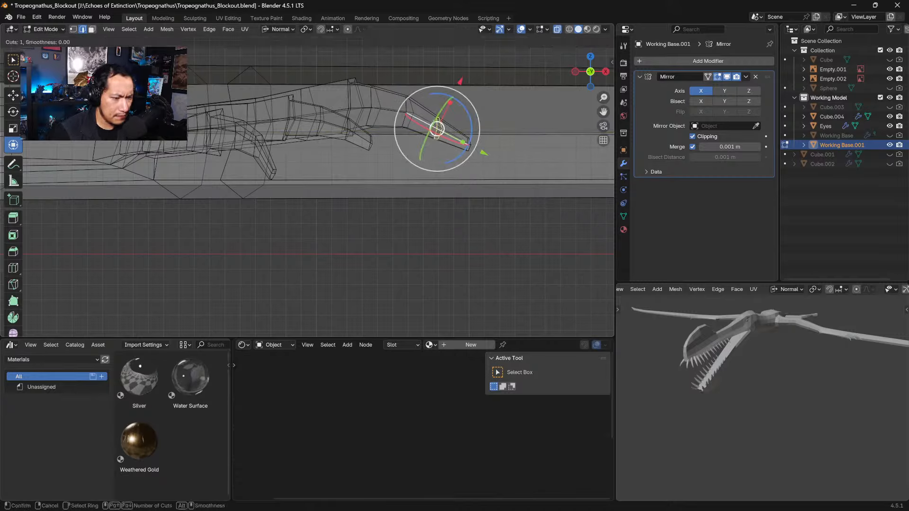
click(437, 129)
click(436, 127)
drag(438, 125, 438, 123)
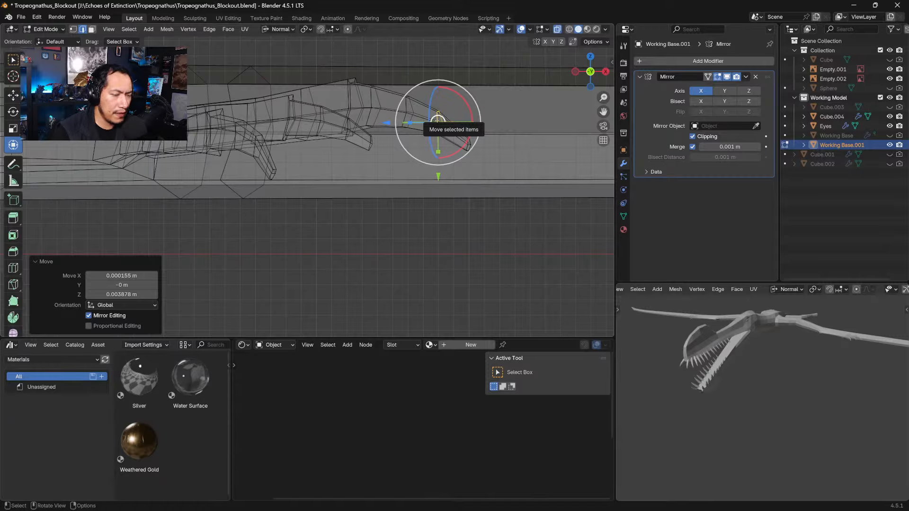
Step: Examine the three clawed fingers and the hand in Object Mode from several angles with X-ray off
key(Tab)
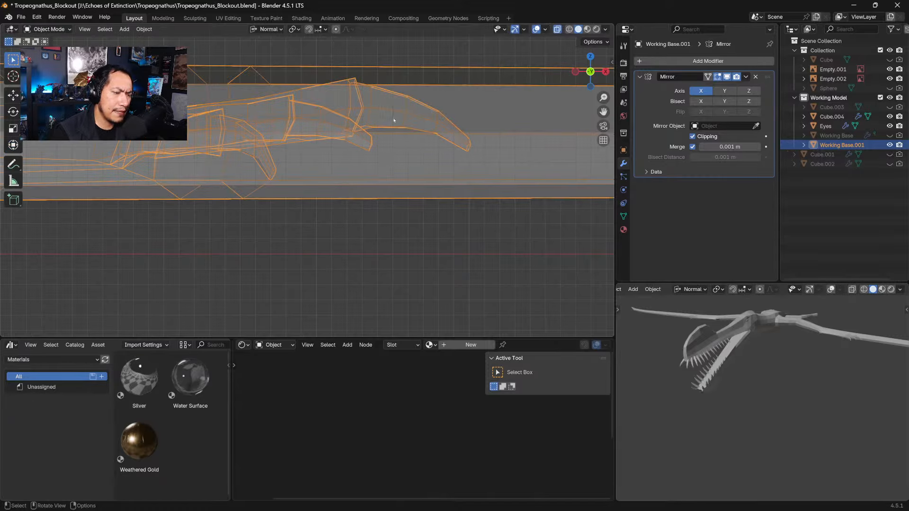
key(Tab)
mouse_move(393, 120)
middle_down()
mouse_move(364, 129)
mouse_move(374, 173)
mouse_move(335, 182)
mouse_move(312, 168)
mouse_move(356, 187)
mouse_move(312, 184)
mouse_move(266, 163)
mouse_move(407, 102)
middle_up()
key(Tab)
key(shift+alt+z)
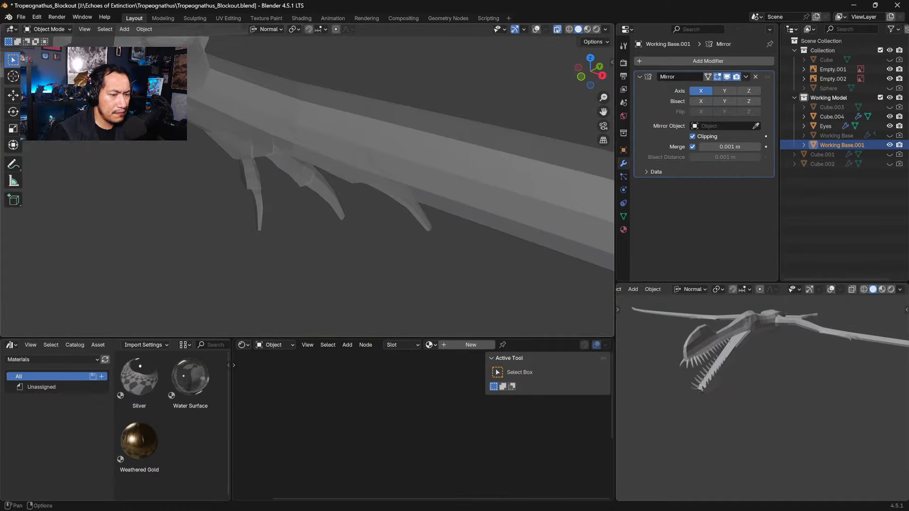
key(alt+z)
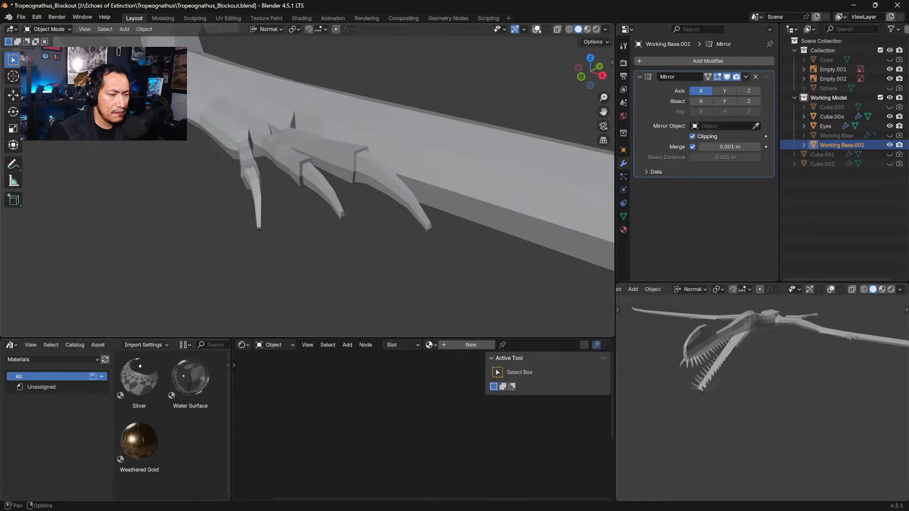
middle_drag(457, 107, 404, 168)
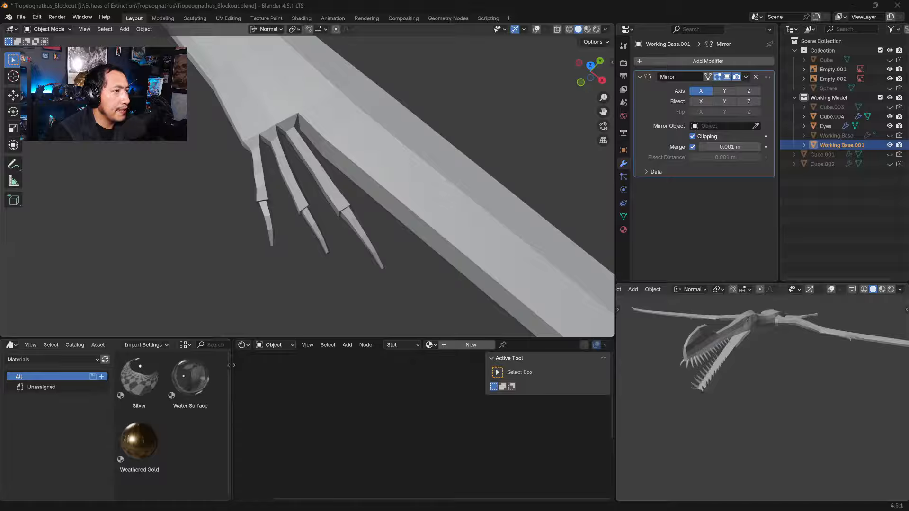
middle_drag(351, 165, 325, 216)
key(Tab)
key(Tab)
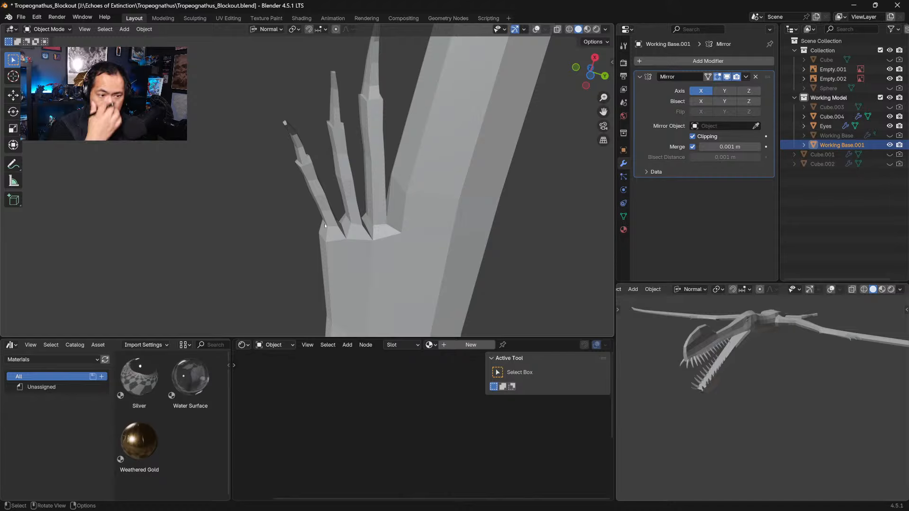
click(350, 196)
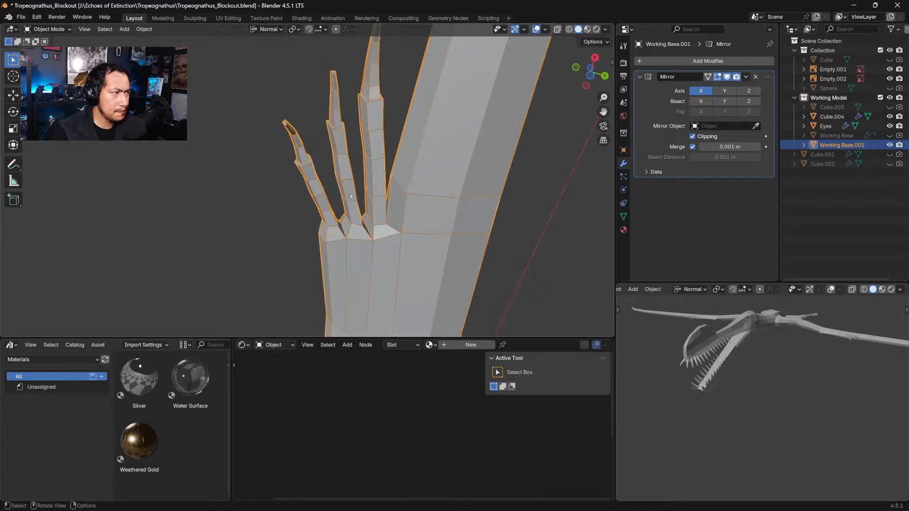
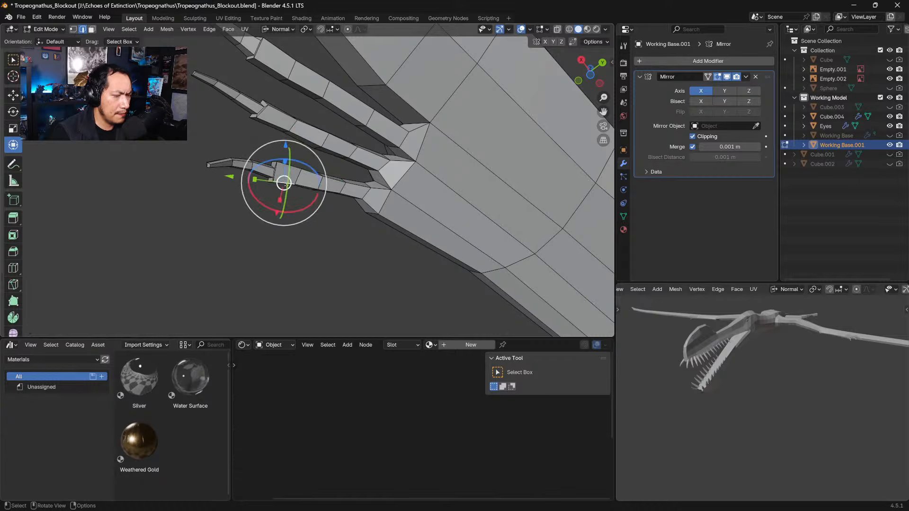
Step: Widen the shortest finger by pulling its lower edge outwards, and move a vertex at its base 0.000543 m in X, -0.000079 m in Y and 0.000083 m in Z
click(330, 182)
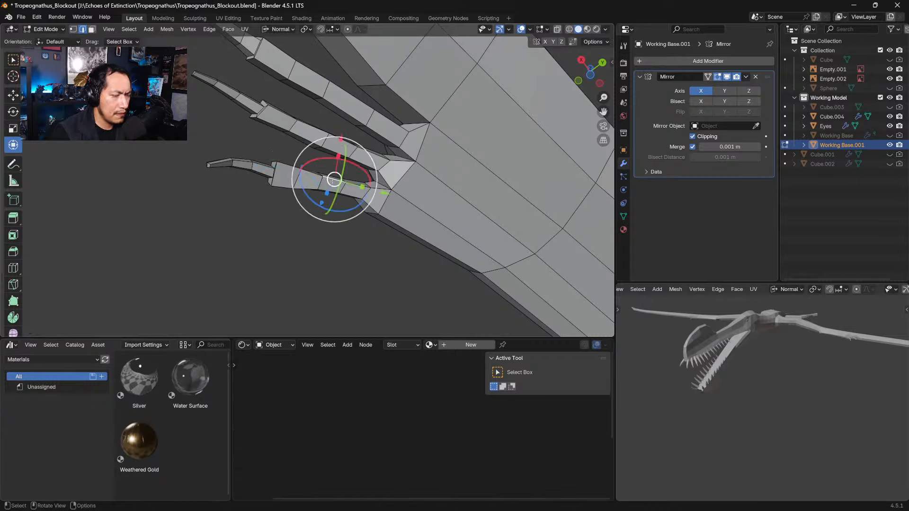
click(331, 191)
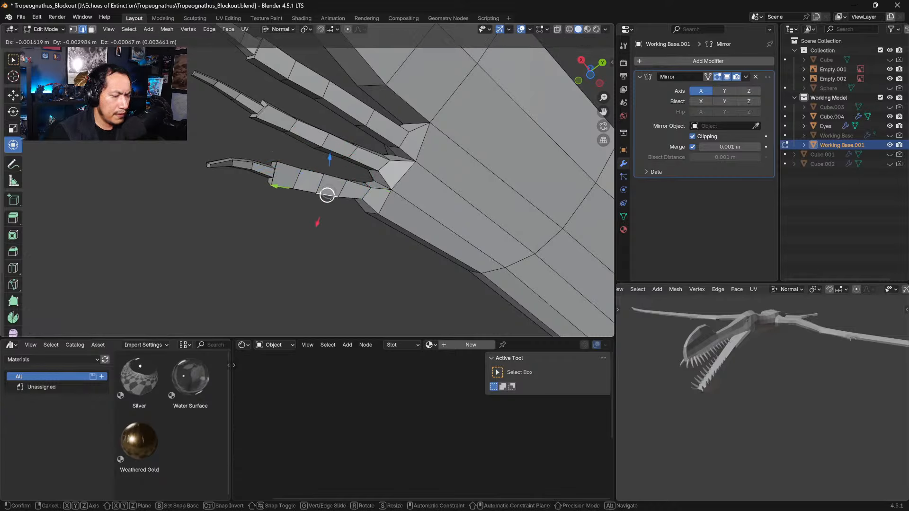
click(366, 193)
click(73, 29)
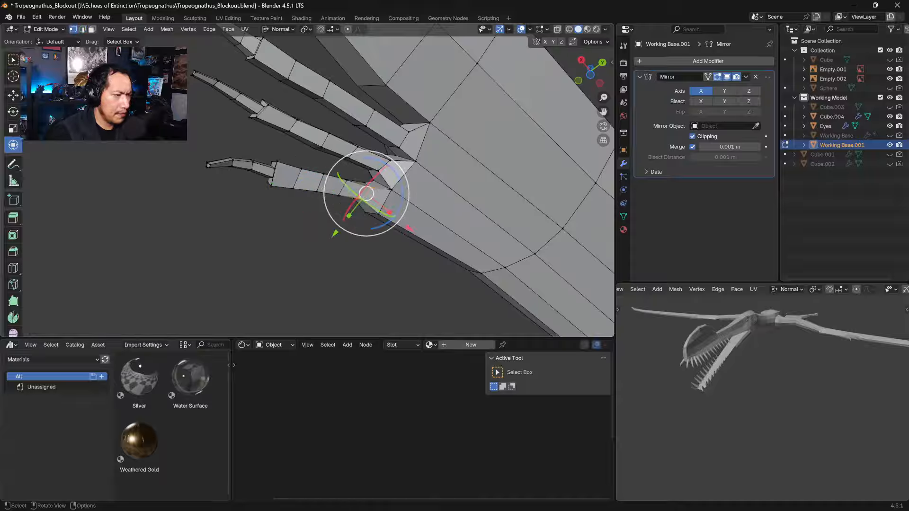
click(361, 199)
drag(359, 205, 373, 185)
click(371, 188)
middle_drag(372, 184, 457, 291)
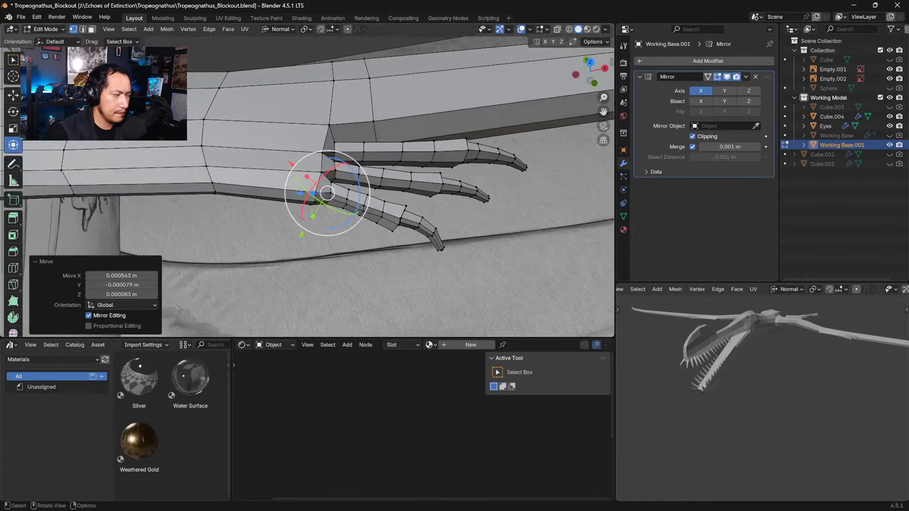
Step: Move the underside vertex near the shortest finger's base -0.00187 m along its normal Z
click(92, 29)
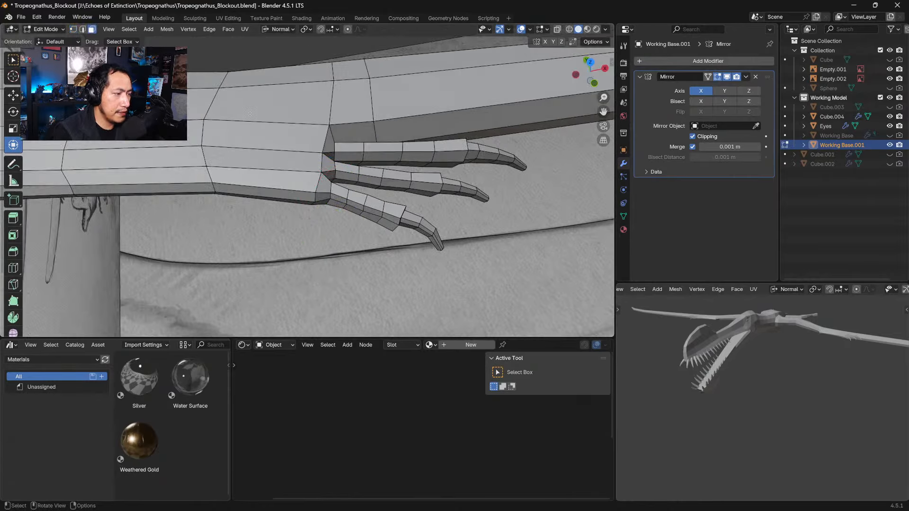
key(1)
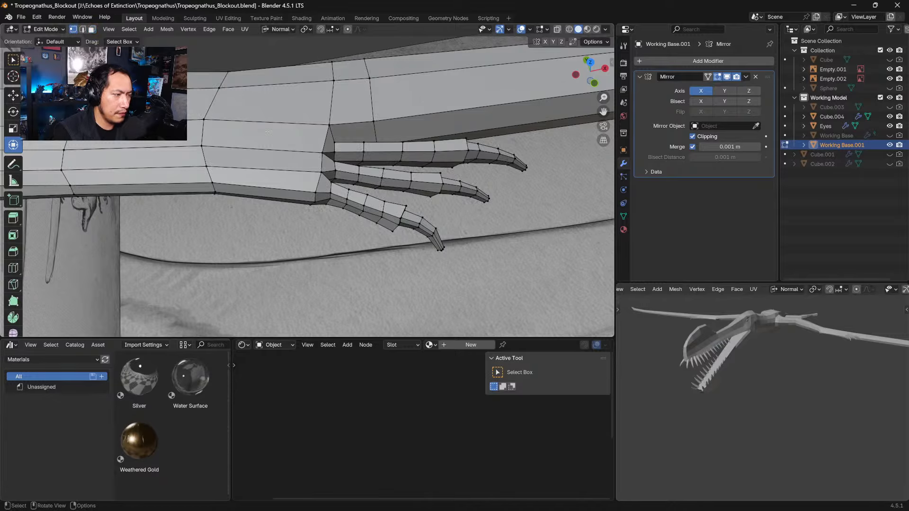
scroll(344, 193, up, 3)
middle_drag(344, 193, 322, 203)
drag(367, 173, 365, 177)
click(355, 234)
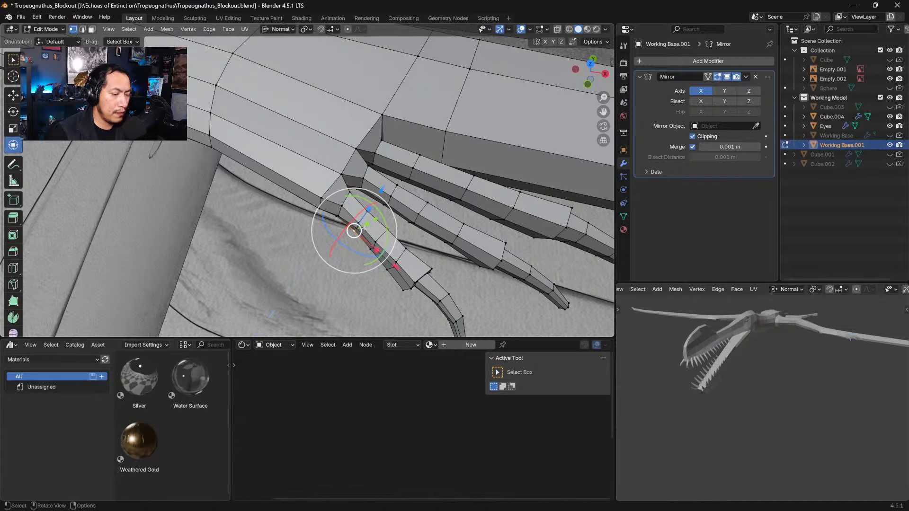
click(391, 196)
click(358, 232)
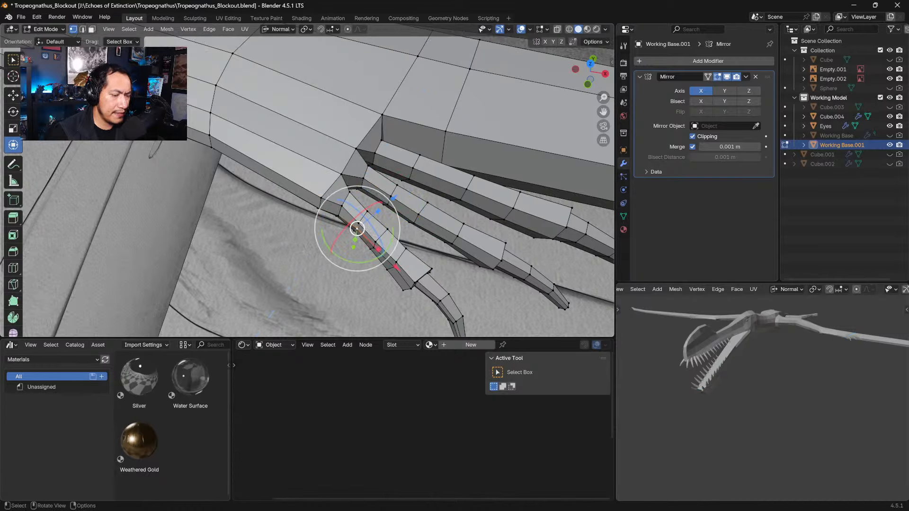
drag(383, 208, 385, 205)
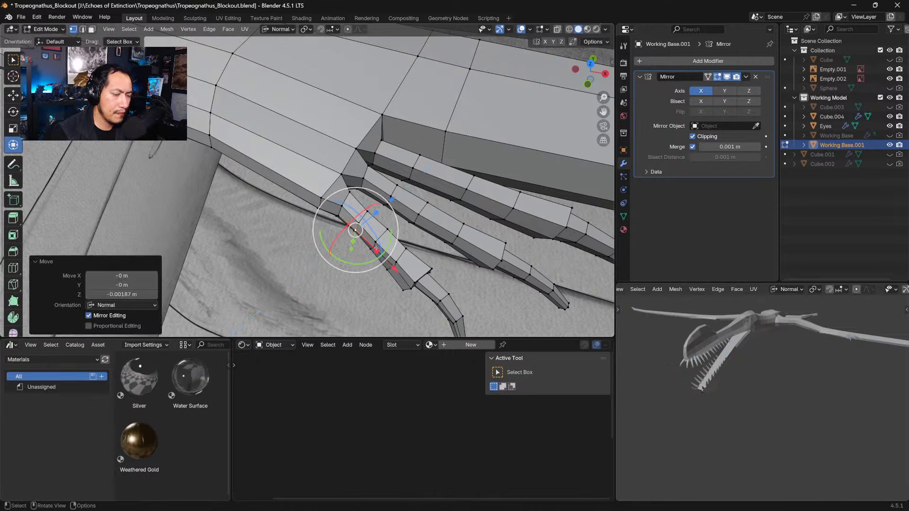
Step: In top view, move the shortest finger's three outer-side vertices -0.002103 m in X and -0.001617 m in Y, and its inner-side base vertex -0.002347 m along normal Z
click(373, 249)
shift+click(394, 269)
shift+click(414, 288)
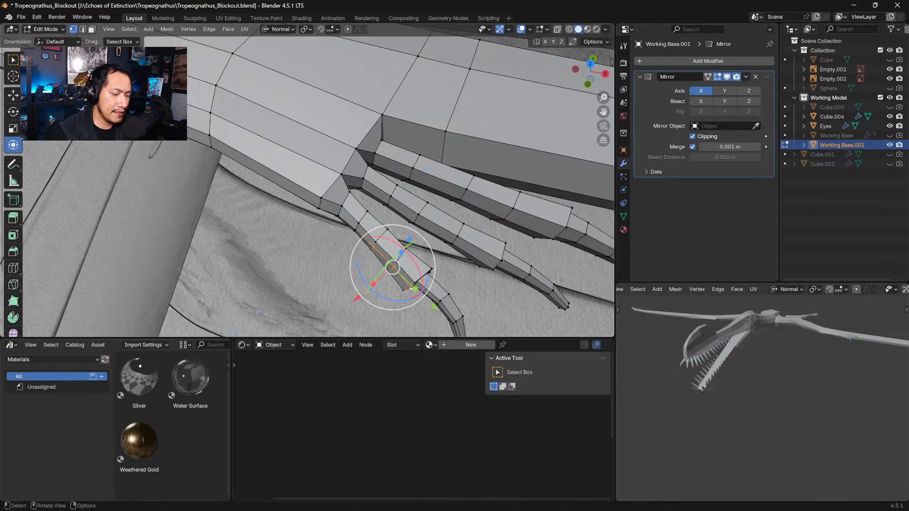
middle_drag(411, 238, 361, 219)
key(KP_7)
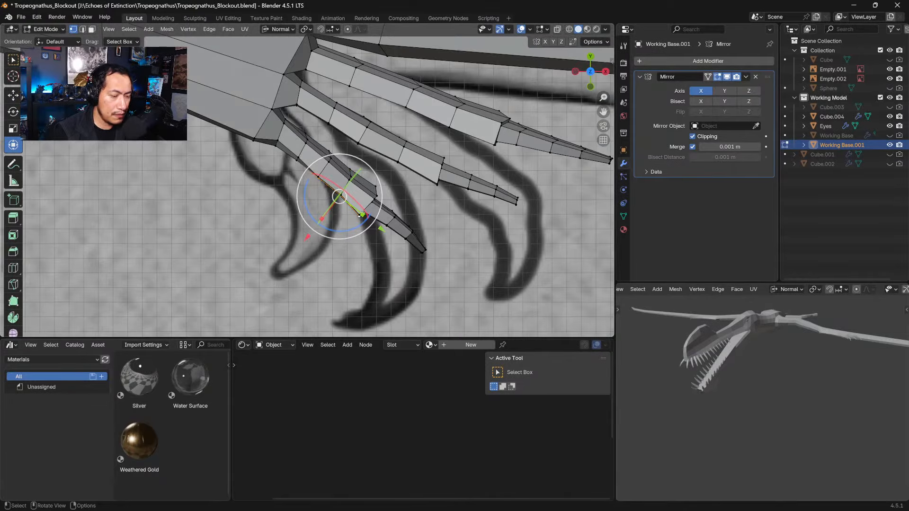
key(g)
click(348, 182)
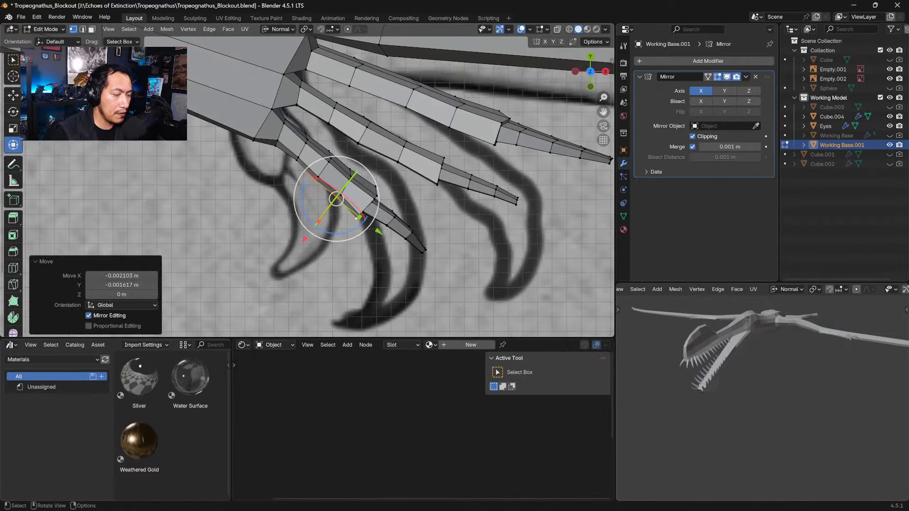
click(315, 136)
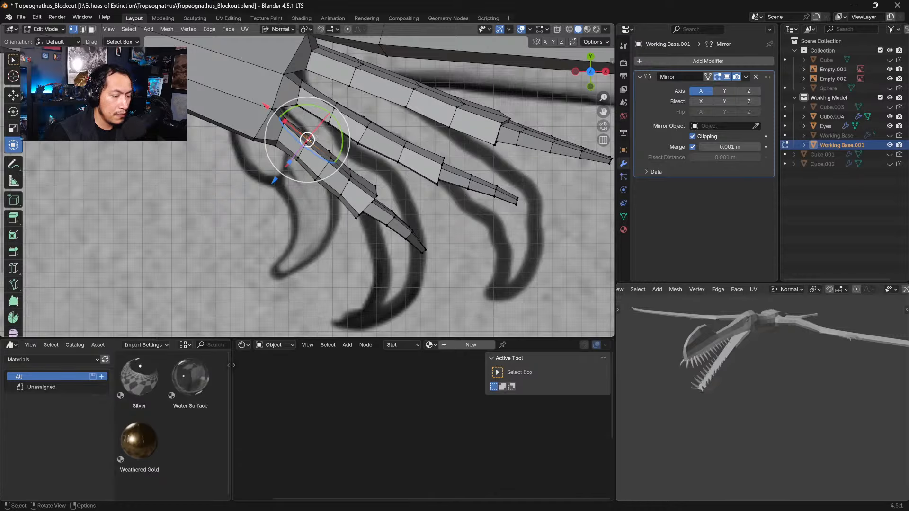
drag(276, 180, 285, 172)
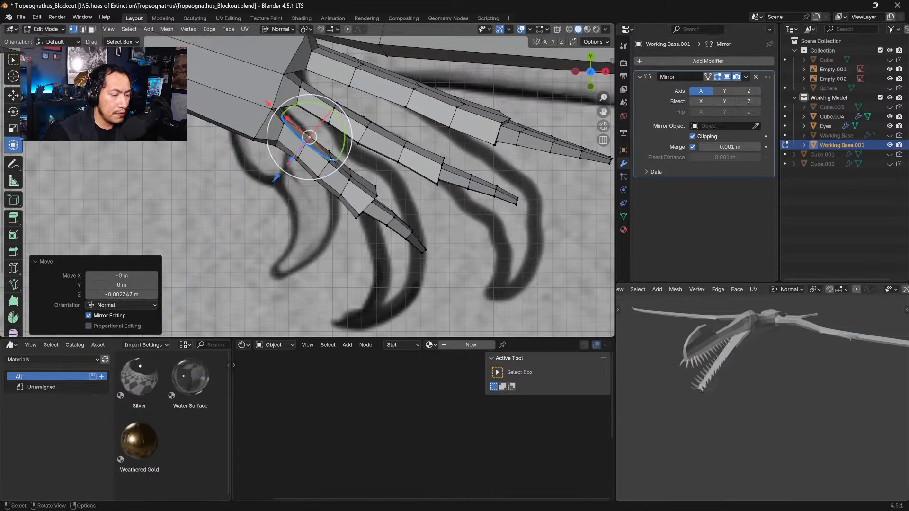
Step: Shift the vertices along the shortest finger's inner side slightly towards the middle finger, and move the base vertex there -0.001502 m along normal Z
shift+click(352, 179)
shift+click(352, 179)
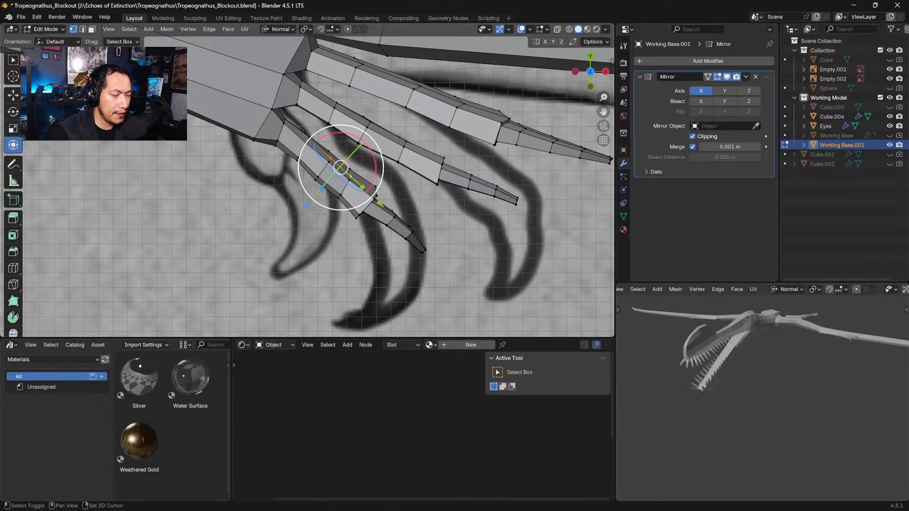
shift+click(376, 195)
drag(323, 217, 327, 213)
click(284, 119)
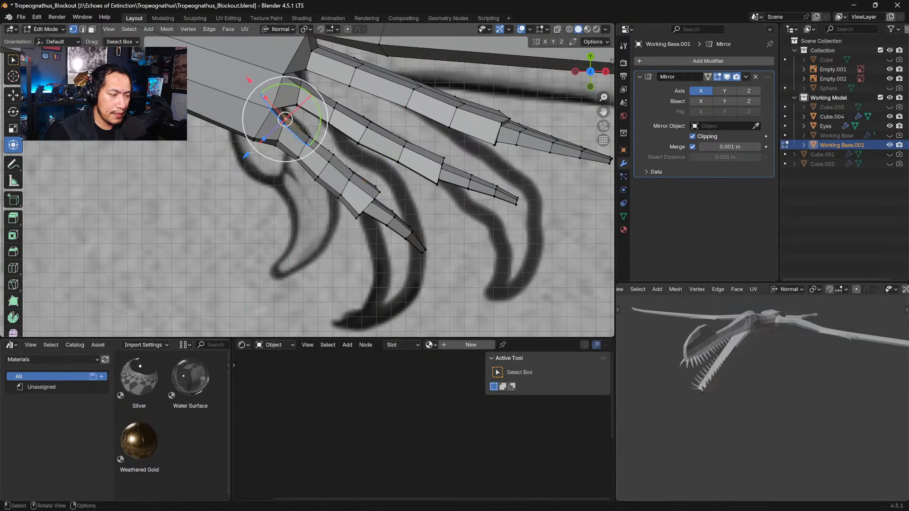
drag(247, 154, 254, 151)
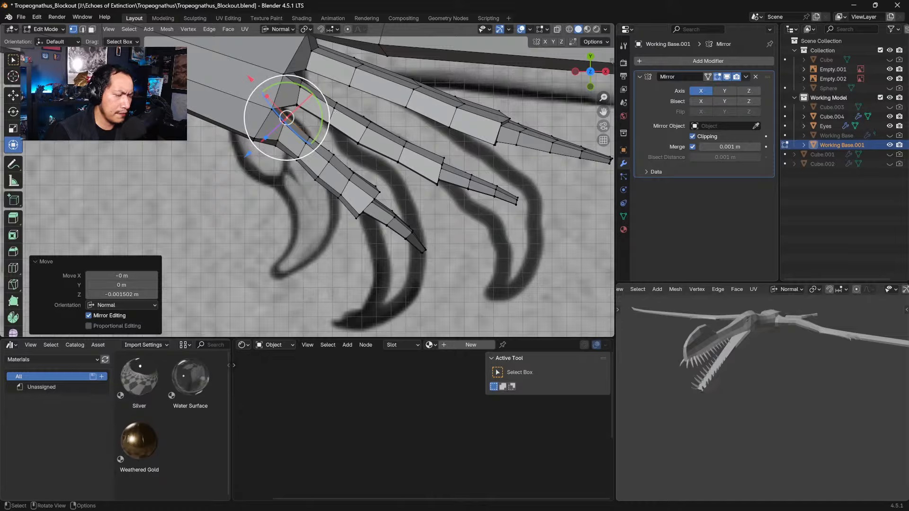
Step: With X-ray on, select the whole shortest finger and rotate it about 6.49° around the 3D cursor at its base
click(557, 30)
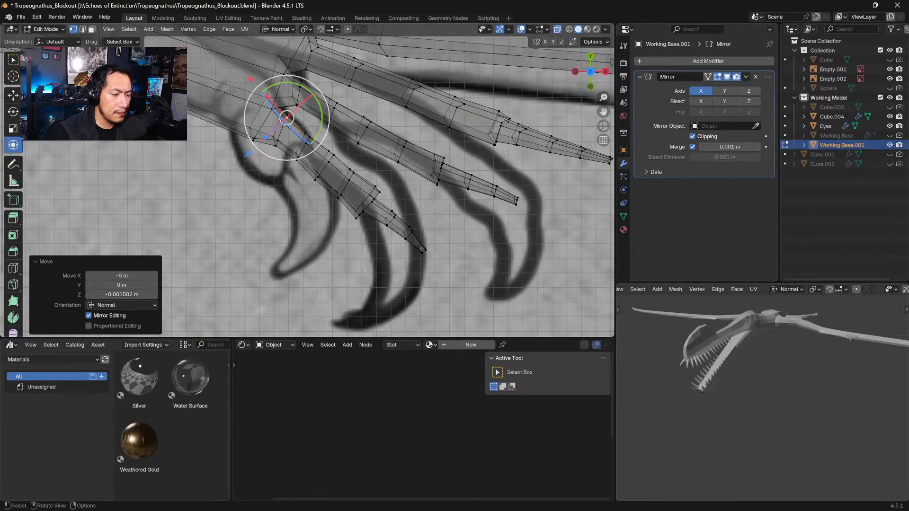
key(w)
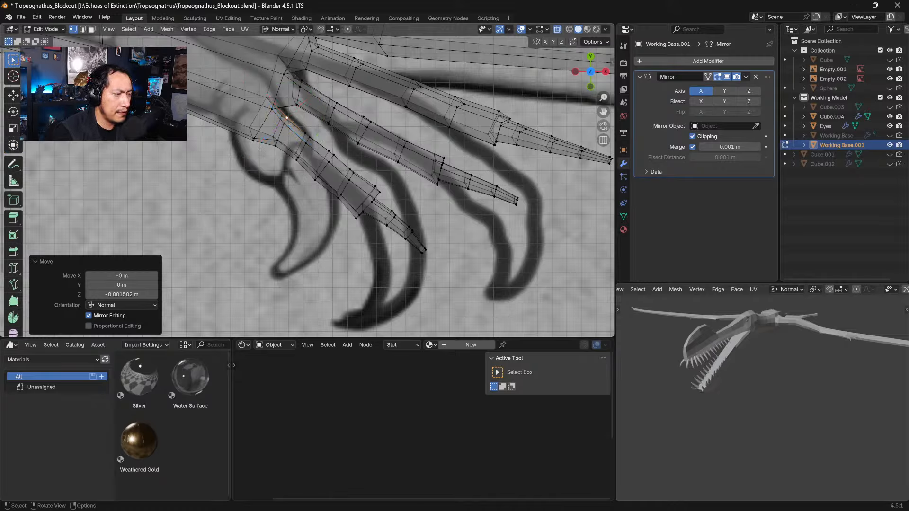
mouse_move(307, 226)
ctrl+right_down()
mouse_move(392, 304)
mouse_move(402, 180)
mouse_move(332, 125)
mouse_move(278, 114)
mouse_move(266, 169)
ctrl+right_up()
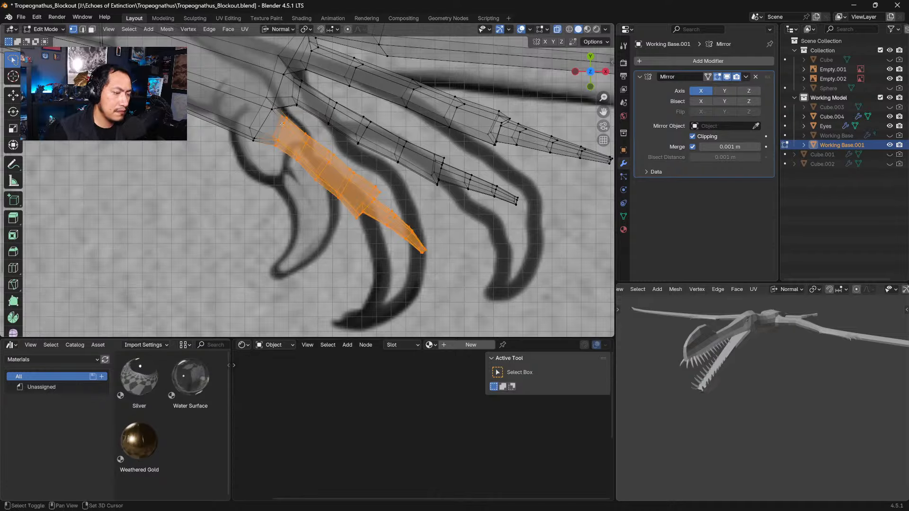
scroll(282, 148, down, 1)
shift+middle_drag(284, 149, 297, 185)
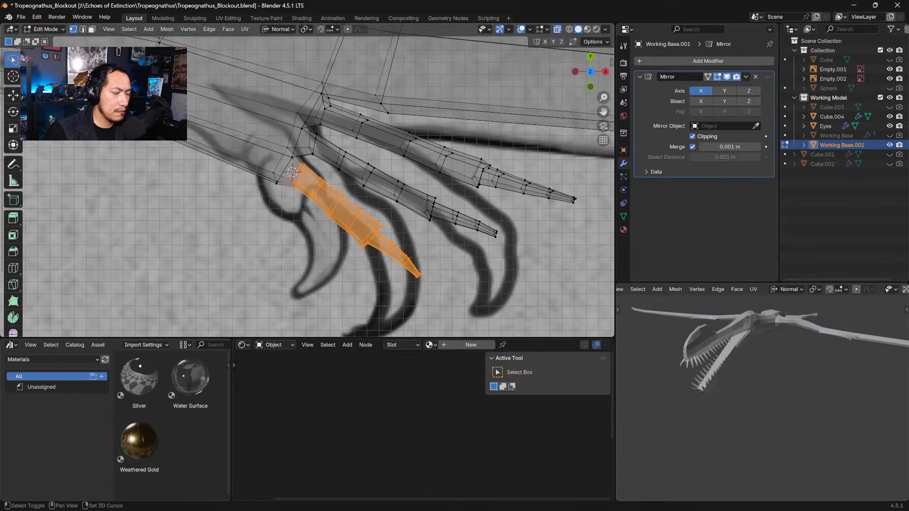
key(r)
click(433, 247)
key(ctrl+z)
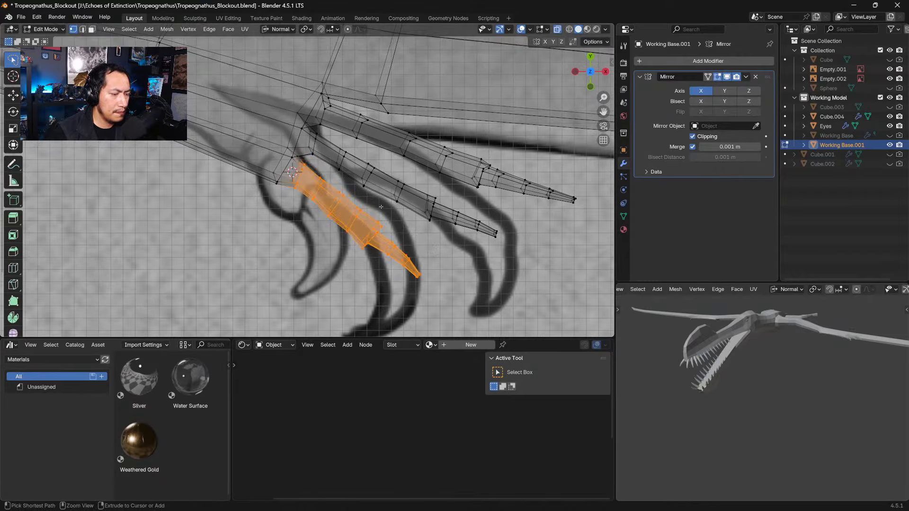
key(period)
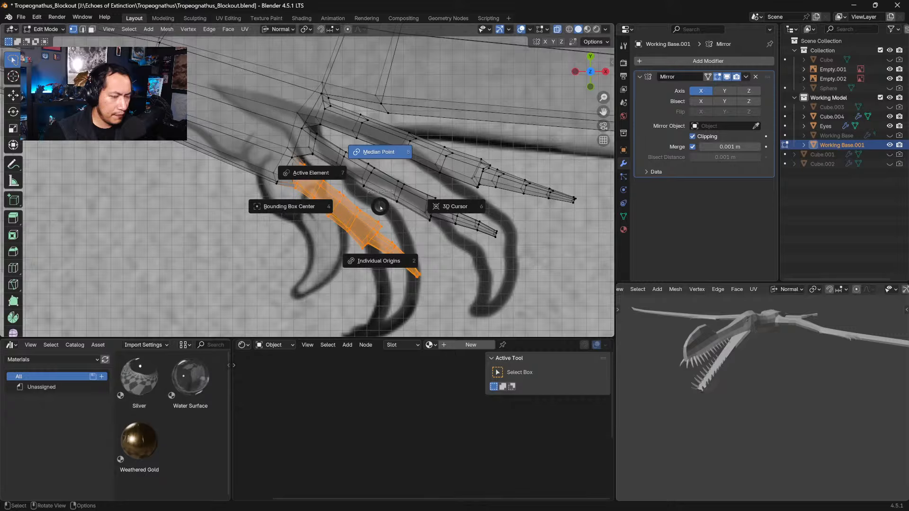
click(449, 205)
key(r)
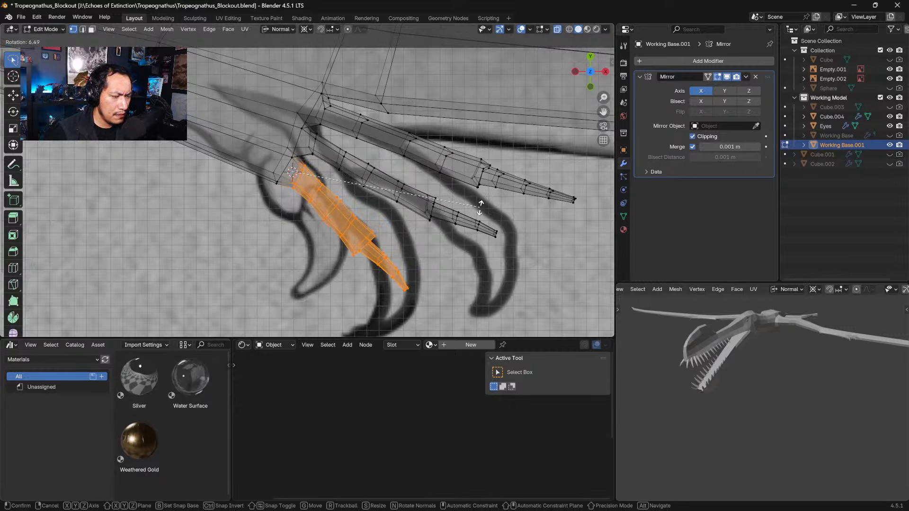
click(480, 207)
click(392, 228)
Step: Select the whole middle finger, place the 3D cursor at its base, and rotate the finger about 2.4° around it
shift+middle_drag(492, 243, 457, 274)
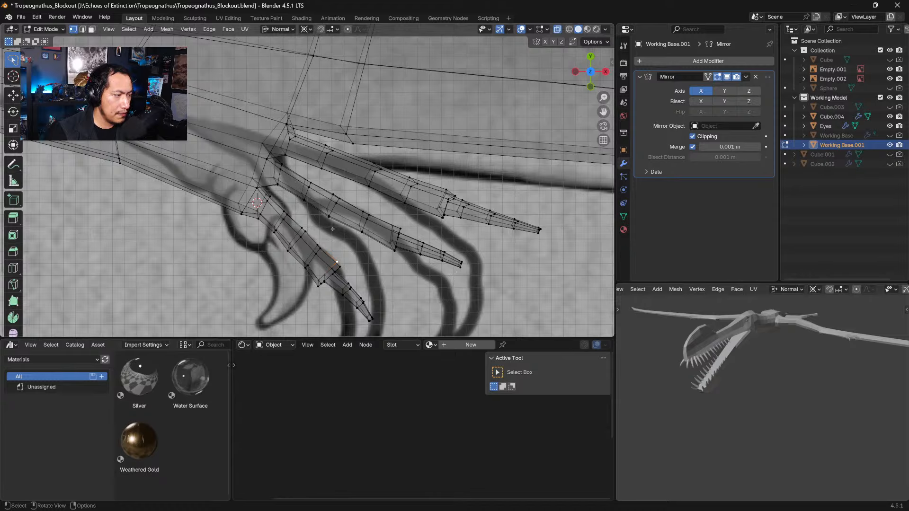
mouse_move(341, 228)
ctrl+right_down()
mouse_move(379, 274)
mouse_move(519, 279)
mouse_move(417, 213)
mouse_move(336, 178)
mouse_move(277, 163)
mouse_move(280, 198)
ctrl+right_up()
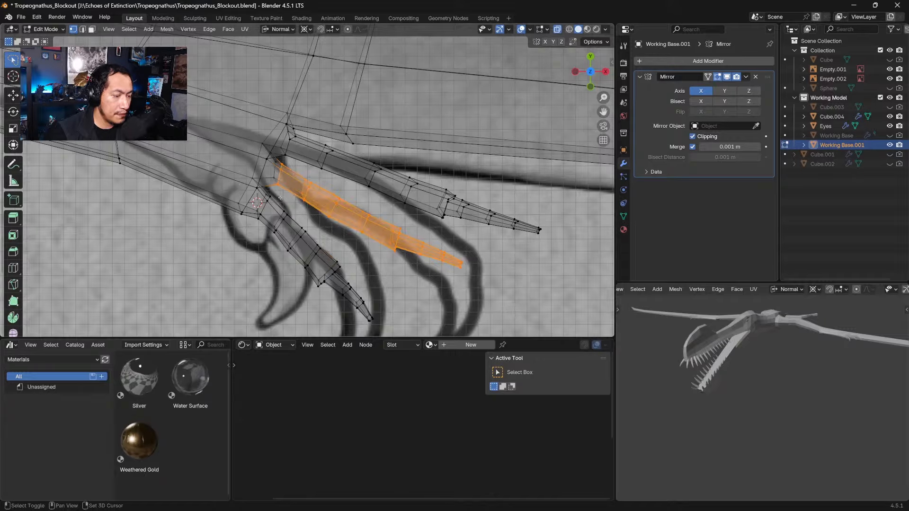
shift+right_click(275, 175)
key(r)
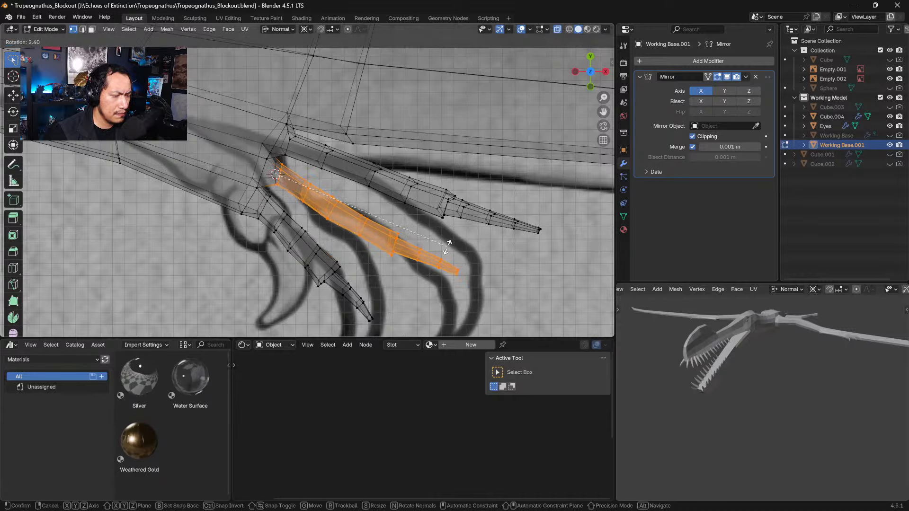
click(449, 246)
click(391, 275)
Step: Rotate the outer half of the middle finger, claw included, 9.81° around the 3D cursor set at its joint
mouse_move(390, 275)
ctrl+right_down()
mouse_move(506, 291)
mouse_move(393, 209)
mouse_move(350, 210)
mouse_move(381, 265)
ctrl+right_up()
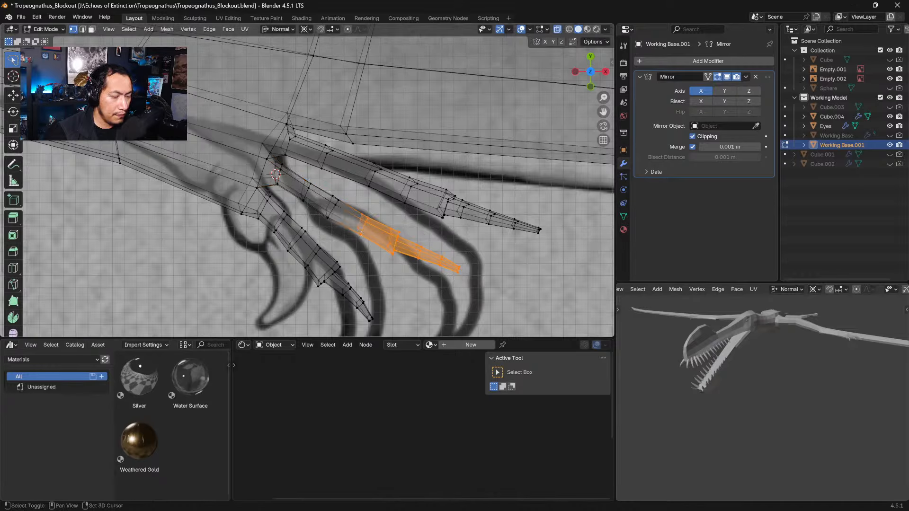
key(r)
click(490, 284)
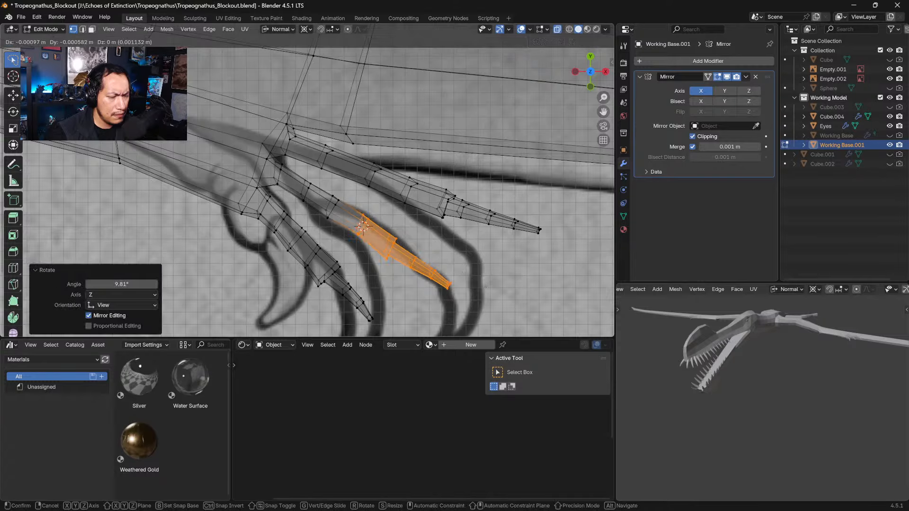
click(515, 286)
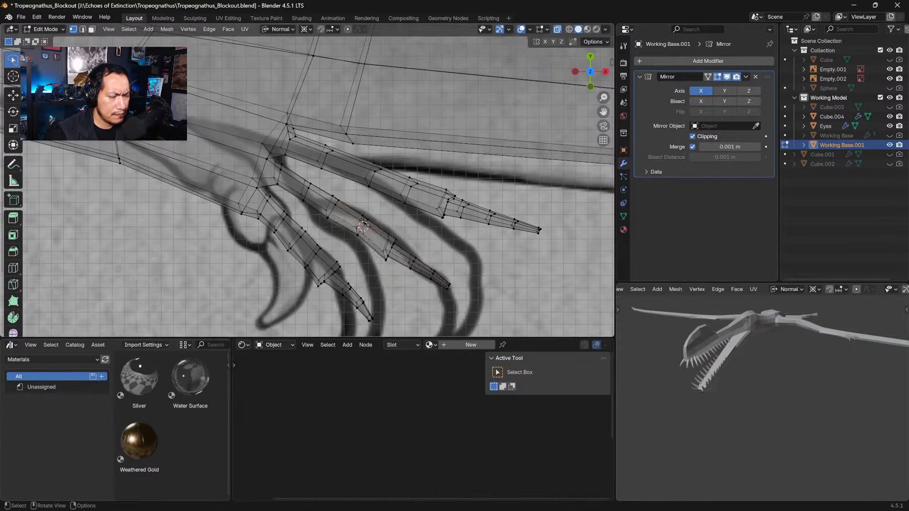
Step: Try to rotate only the middle finger's claw section towards the reference sketch
mouse_move(410, 299)
ctrl+right_down()
mouse_move(435, 297)
mouse_move(445, 277)
ctrl+right_up()
key(ctrl+z)
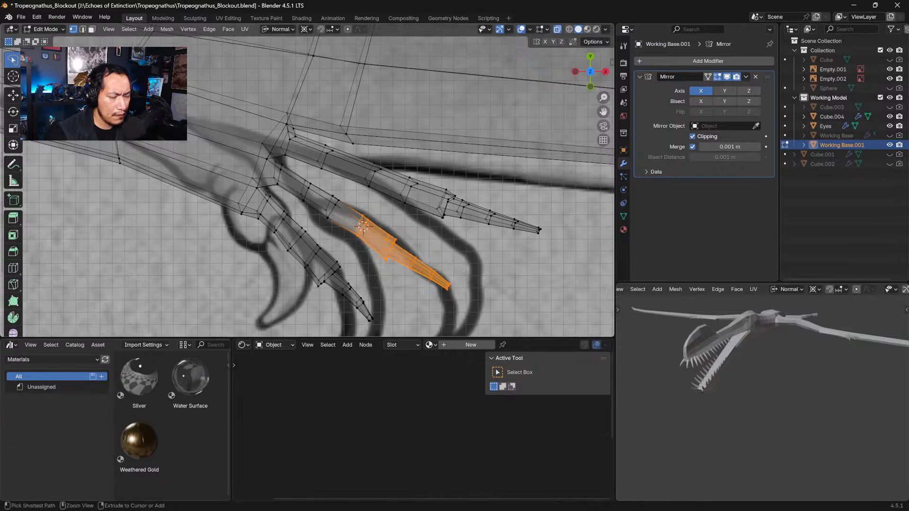
click(411, 268)
mouse_move(382, 280)
ctrl+right_down()
mouse_move(389, 286)
mouse_move(432, 248)
mouse_move(383, 231)
mouse_move(371, 240)
ctrl+right_up()
key(r)
click(467, 267)
key(ctrl+z)
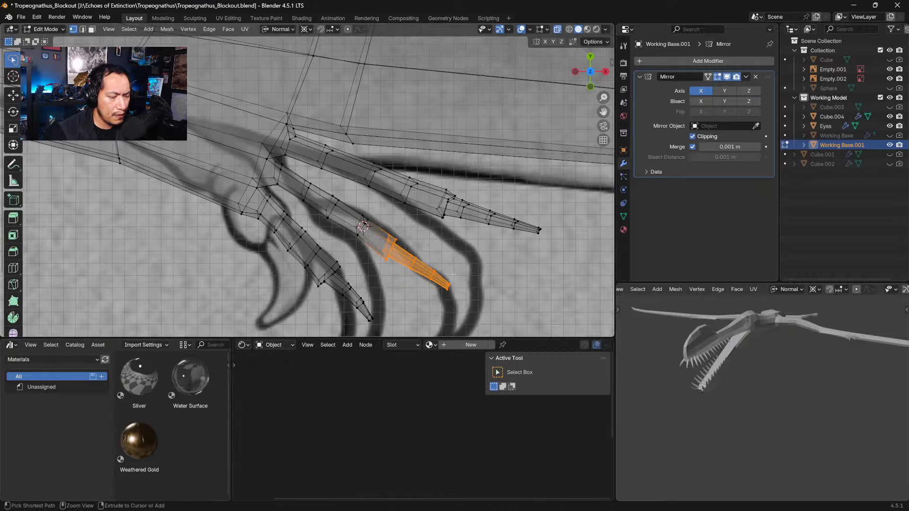
click(407, 261)
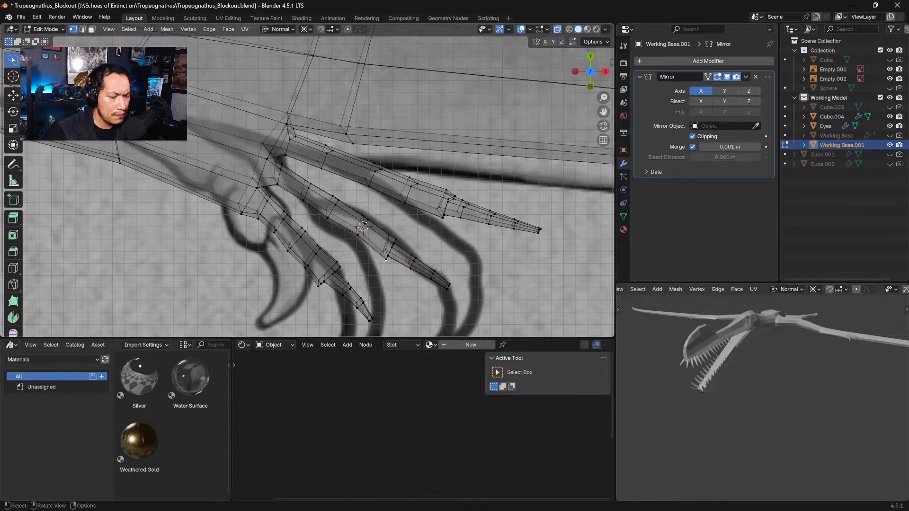
Step: Examine the hand and its three clawed fingers in Object Mode, from the top and from several perspective angles
key(Tab)
scroll(486, 276, down, 1)
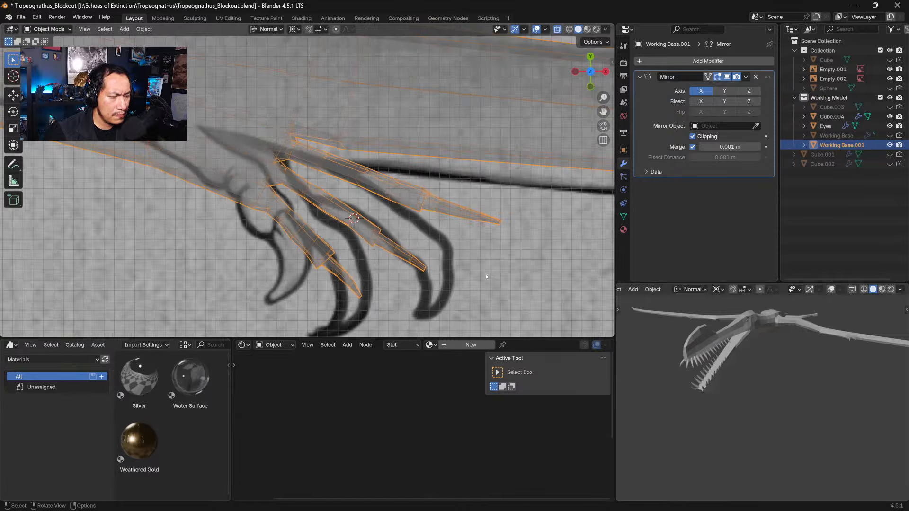
key(Tab)
scroll(486, 276, down, 4)
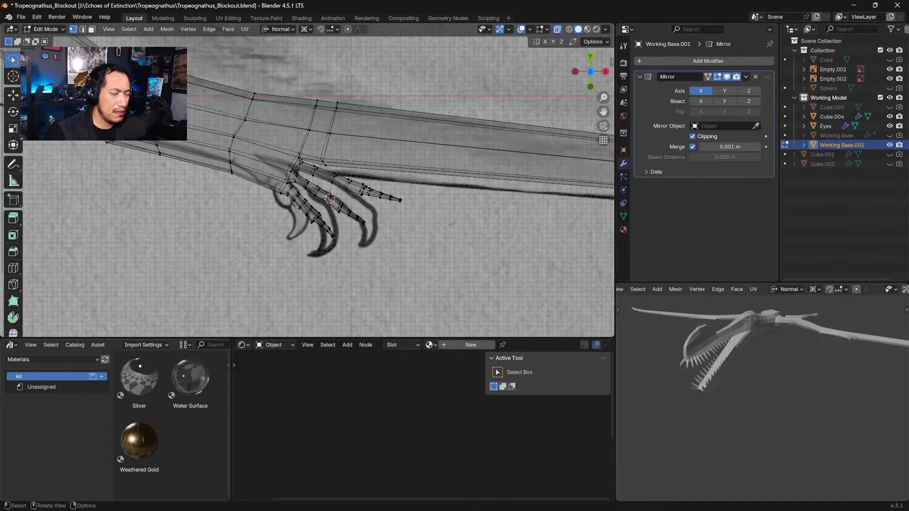
key(Tab)
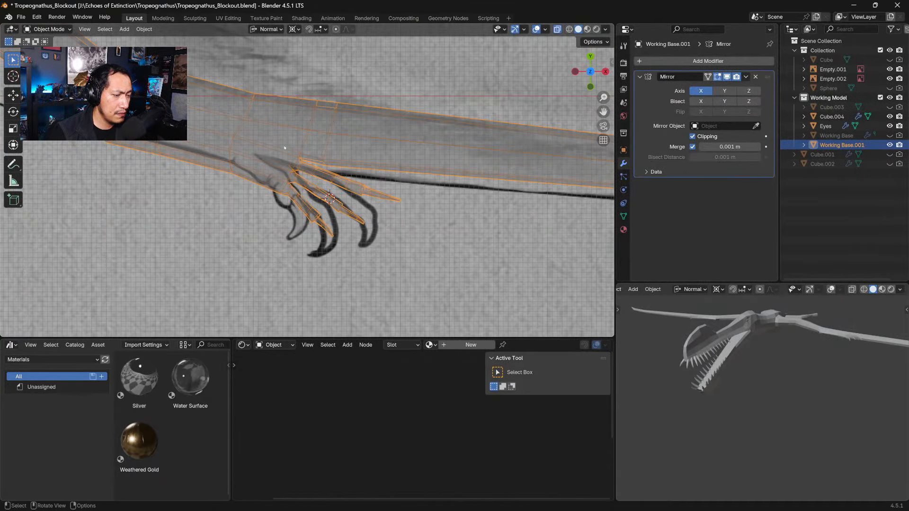
scroll(487, 277, down, 2)
middle_drag(426, 118, 383, 128)
middle_drag(297, 149, 268, 125)
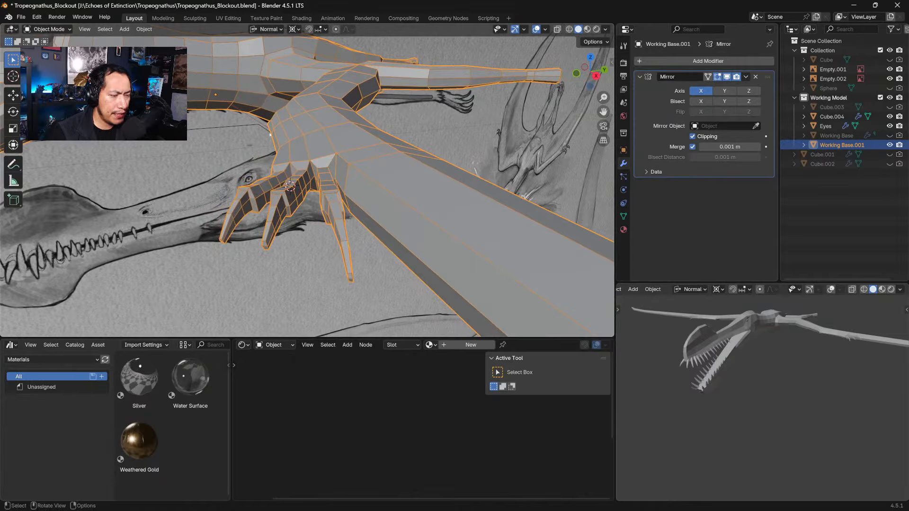
middle_drag(296, 115, 342, 199)
middle_drag(272, 190, 311, 204)
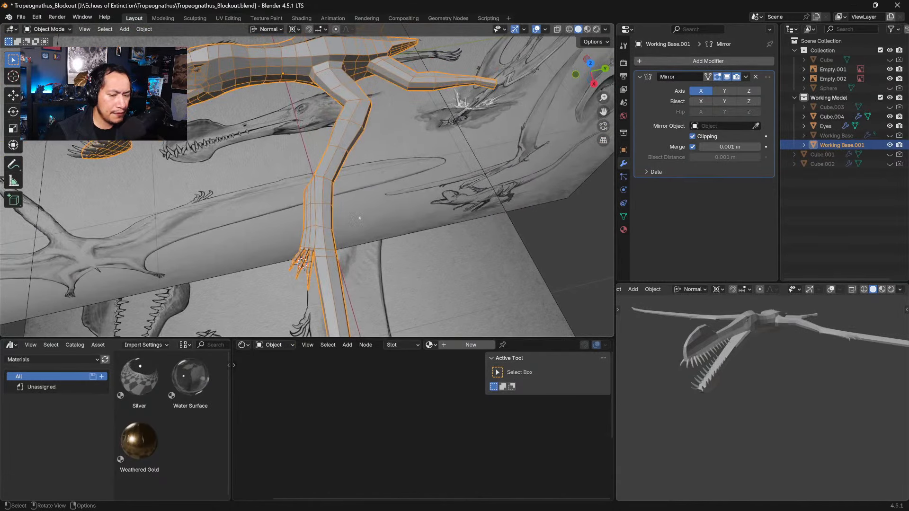
Step: Review the wing and hand in the second viewport, and compare the body, wings and legs with the reference in top view
middle_drag(858, 403, 777, 417)
middle_drag(776, 417, 720, 381)
middle_drag(372, 258, 334, 271)
key(KP_7)
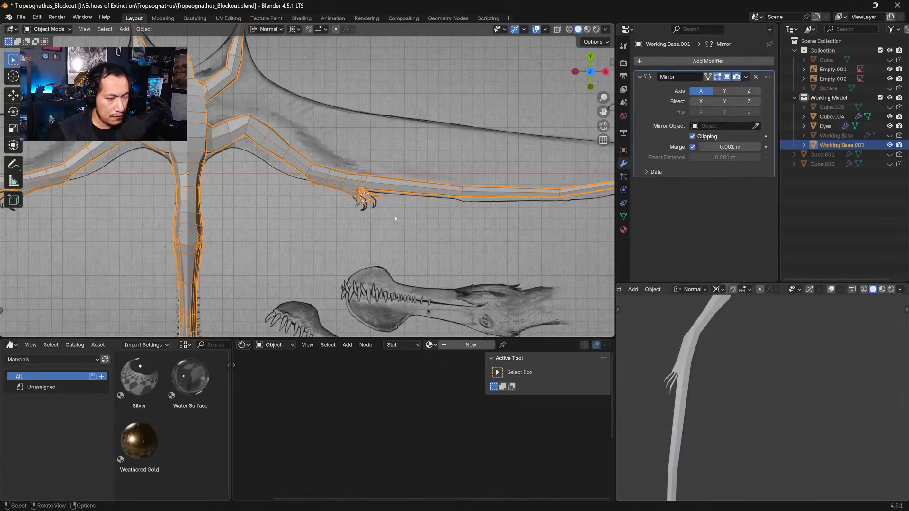
scroll(395, 218, up, 2)
shift+middle_drag(395, 218, 366, 231)
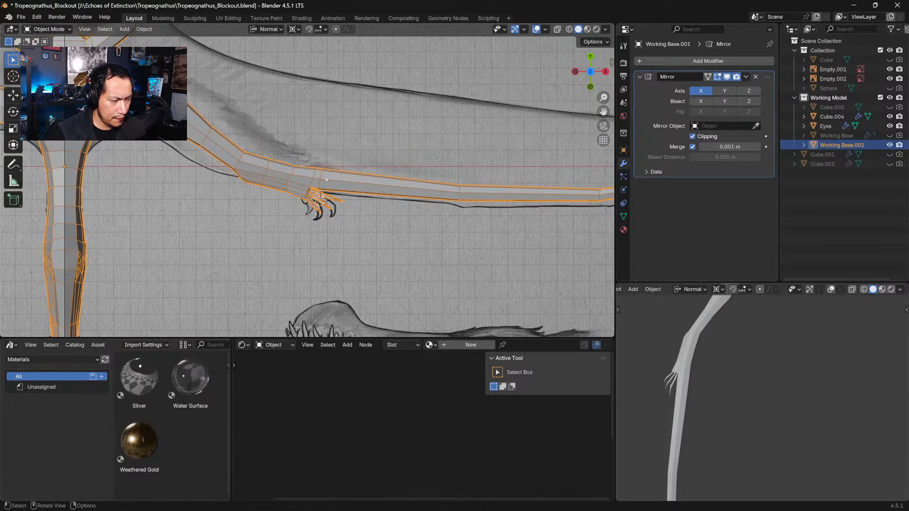
scroll(325, 177, down, 3)
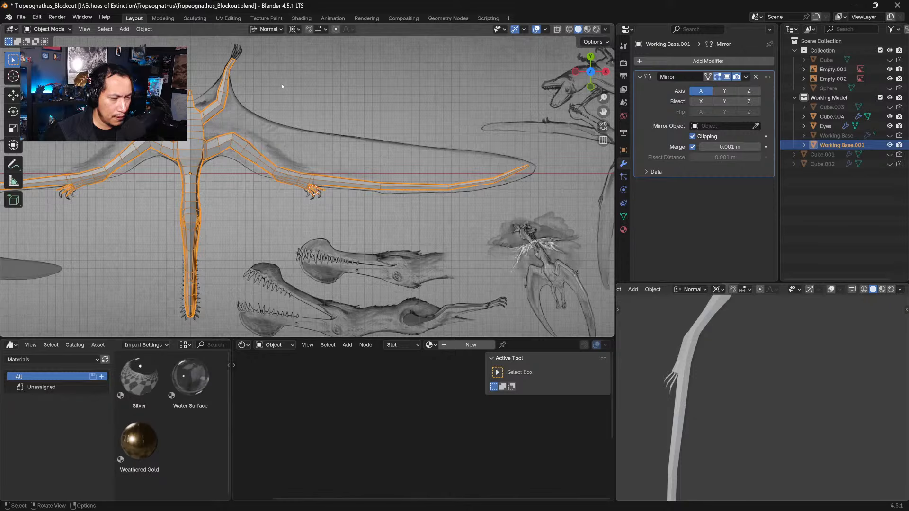
shift+middle_drag(247, 88, 323, 118)
scroll(318, 92, up, 1)
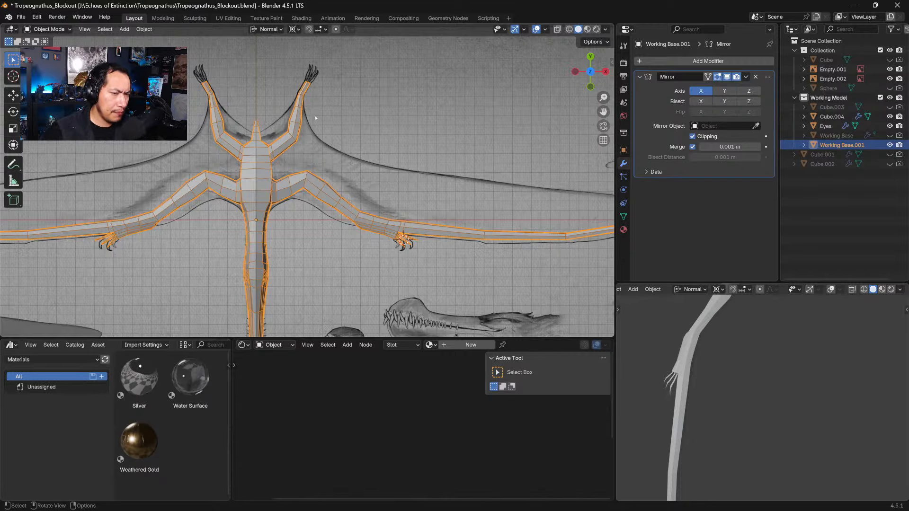
scroll(372, 171, up, 5)
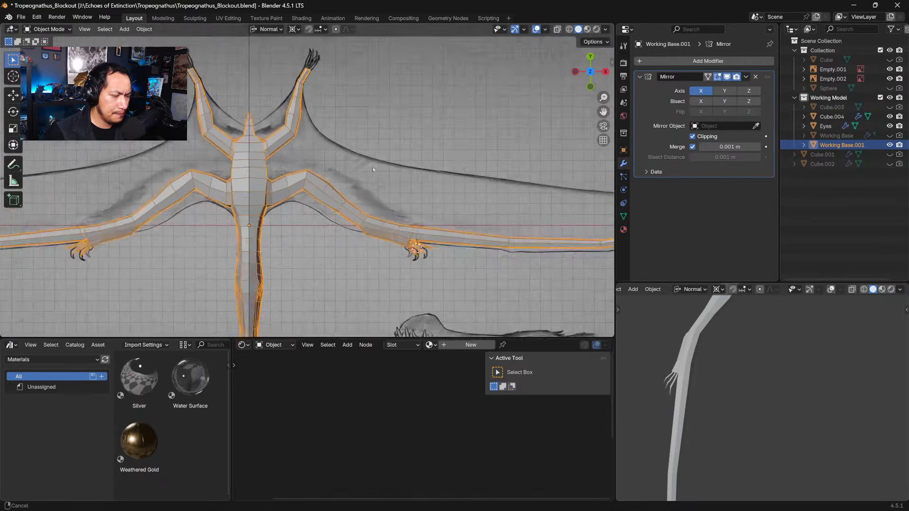
Step: Inset the strip of faces along the arm's front edge, from the shoulder to just before the hand, by 0.01585 m
middle_drag(348, 260, 362, 161)
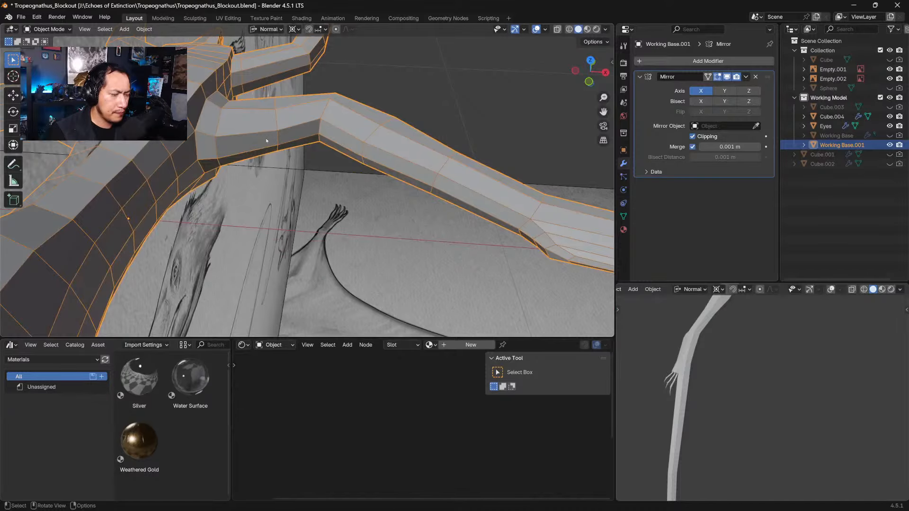
key(Tab)
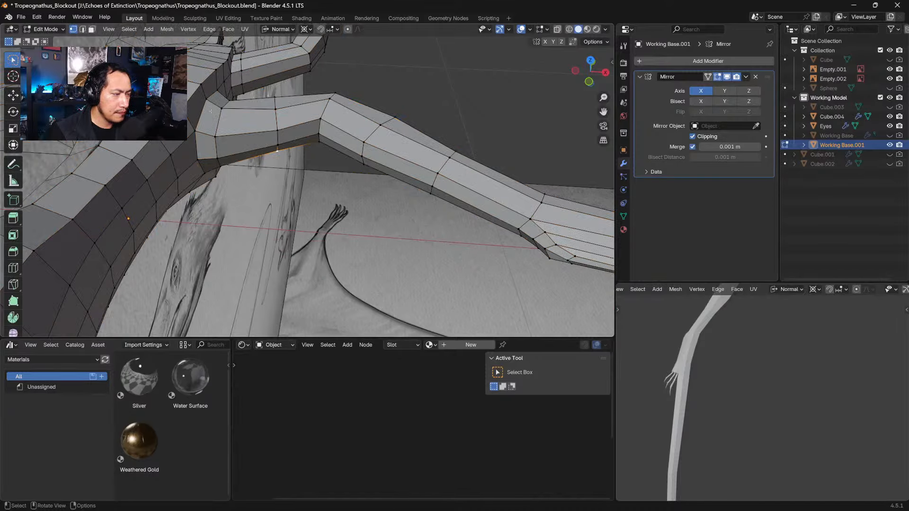
key(3)
click(246, 147)
shift+click(297, 136)
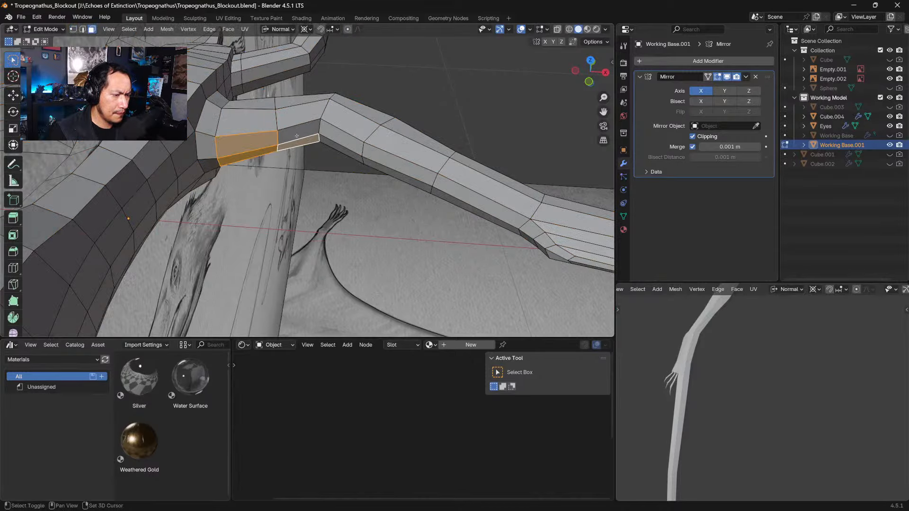
shift+click(341, 138)
shift+click(399, 166)
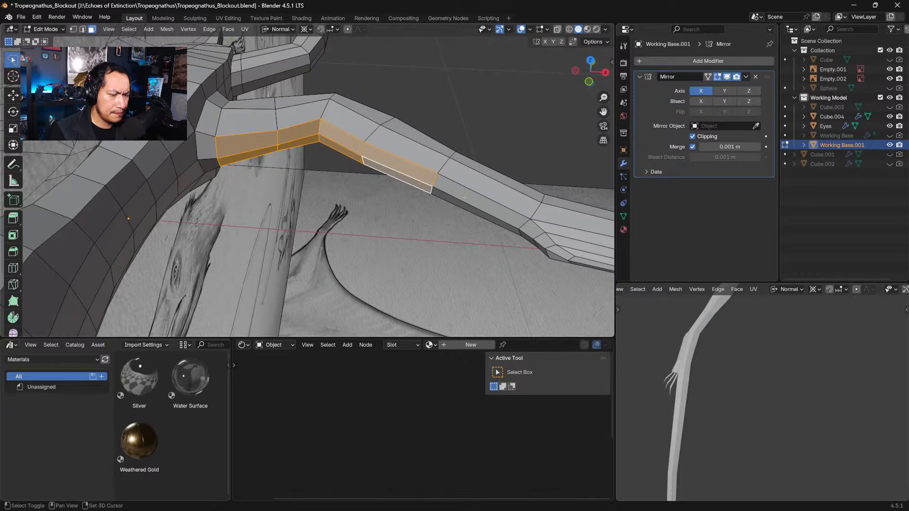
shift+click(481, 209)
shift+click(524, 232)
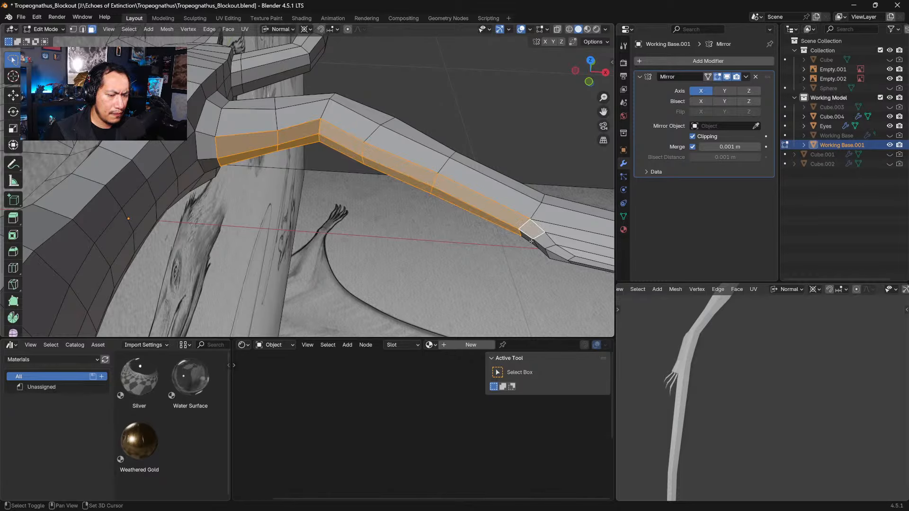
shift+click(545, 241)
middle_drag(546, 245, 475, 166)
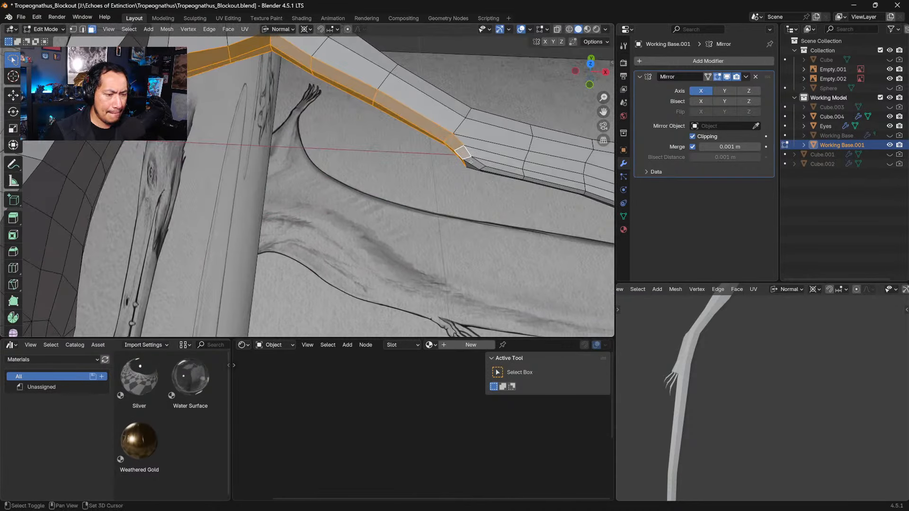
shift+click(471, 162)
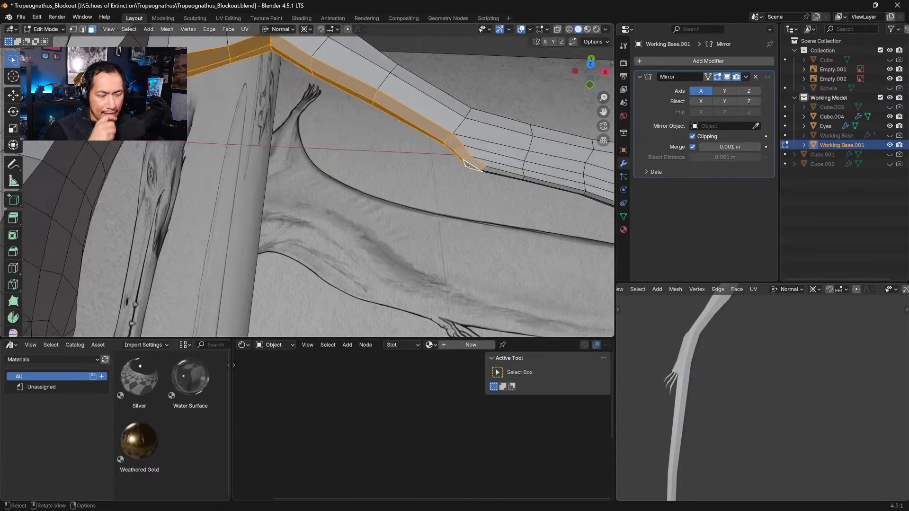
middle_drag(467, 164, 473, 147)
key(i)
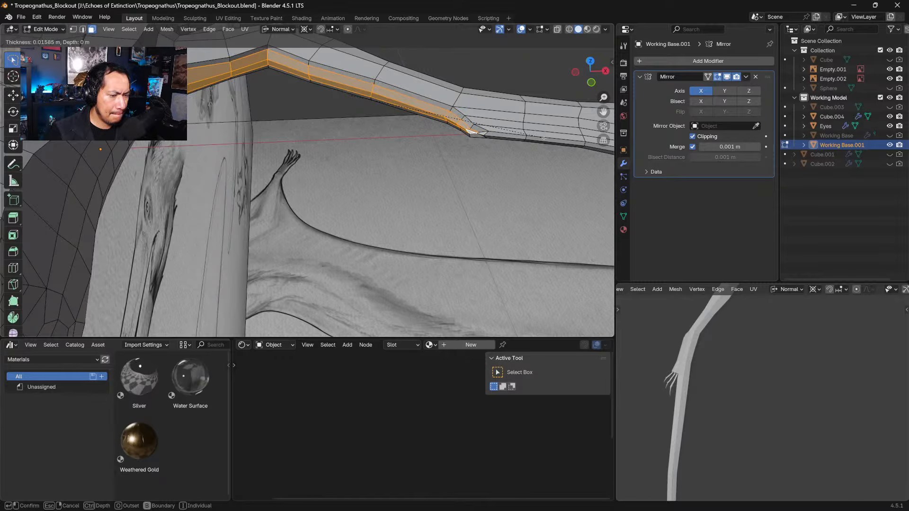
click(544, 137)
Step: In top view, extend the inset strip forward, scale it to 0.758 and reposition it near the front membrane outline of the reference
key(KP_7)
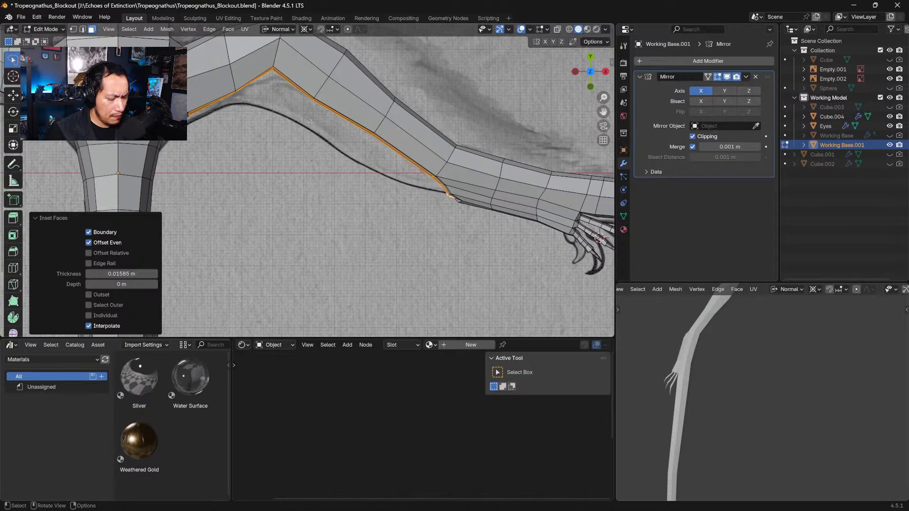
key(g)
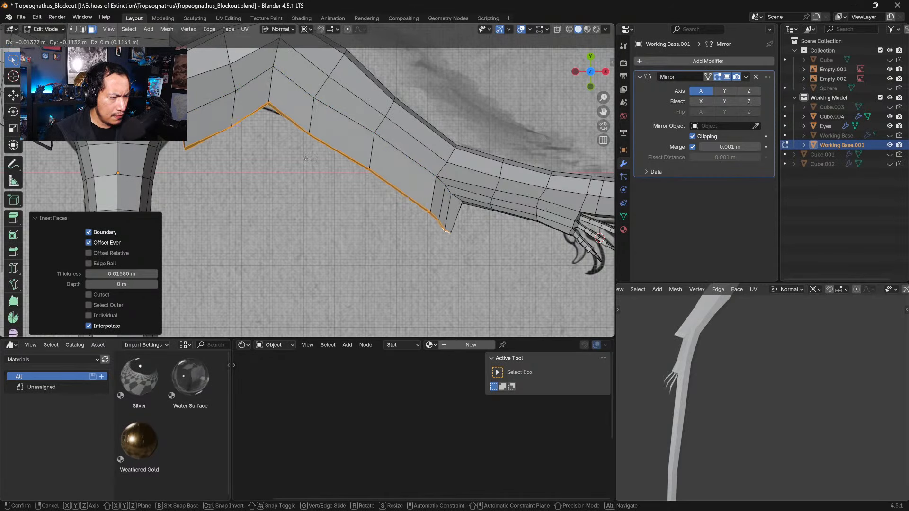
click(306, 159)
key(s)
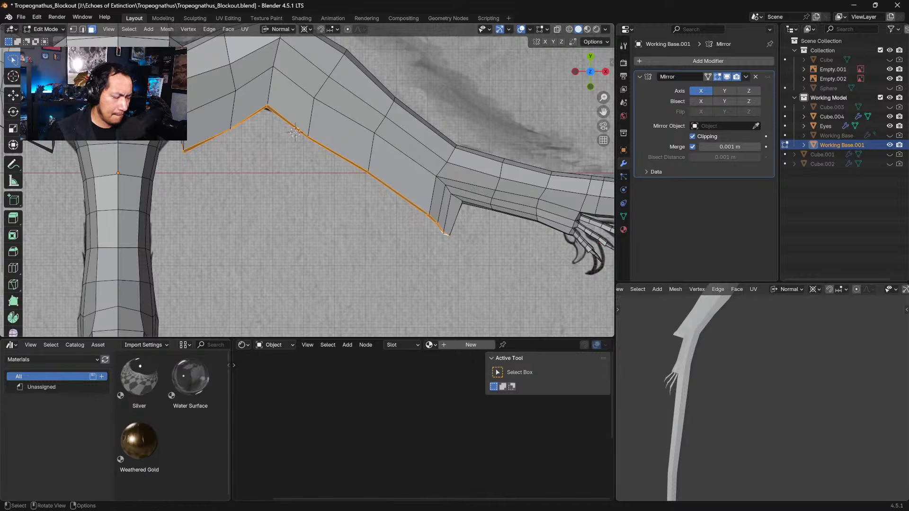
key(s)
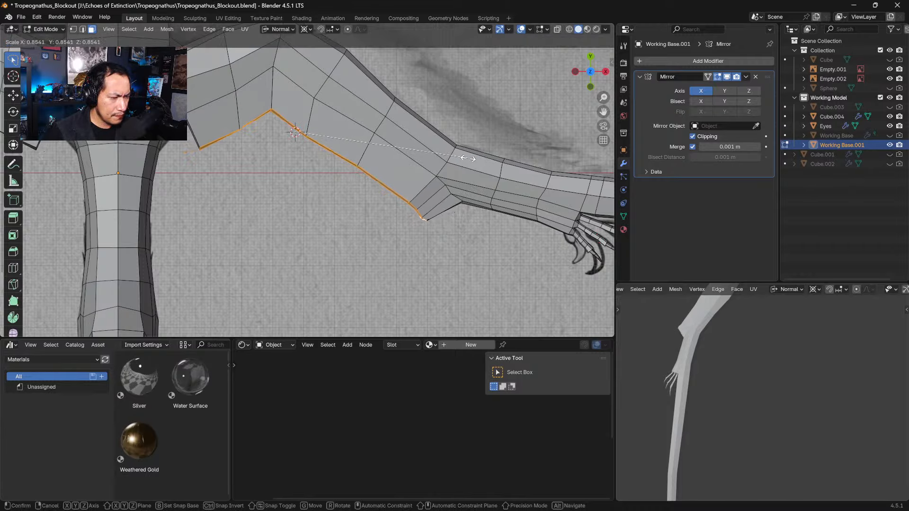
key(Return)
key(g)
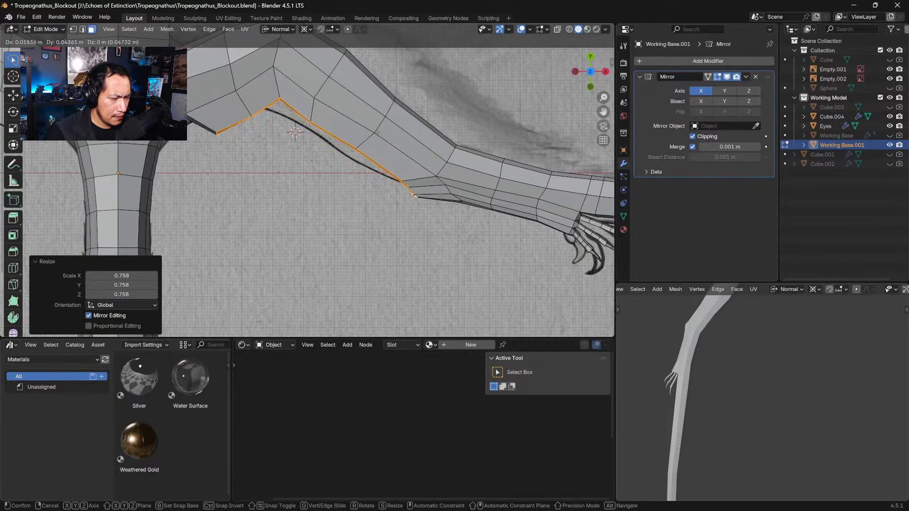
click(373, 129)
Step: In Sculpt Mode, pull the new front edge onto the sketched outline from shoulder to wrist with the Grab brush
click(49, 29)
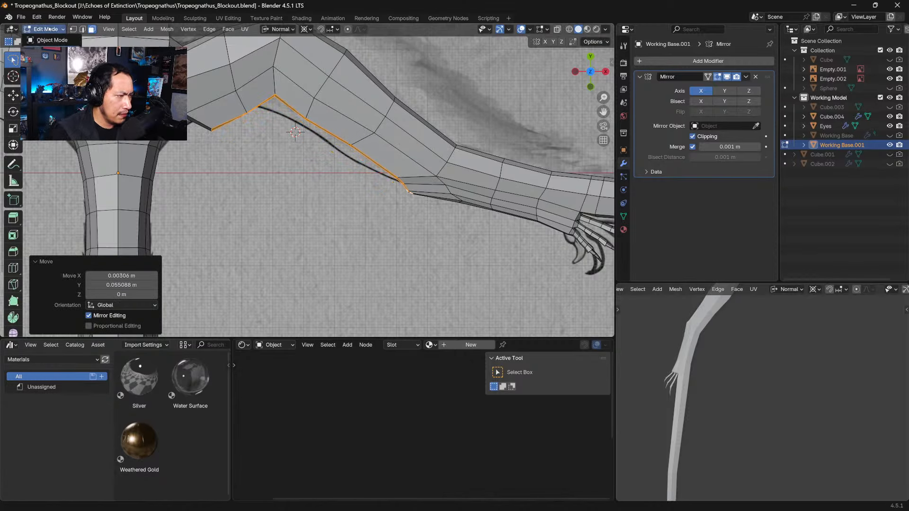
click(52, 61)
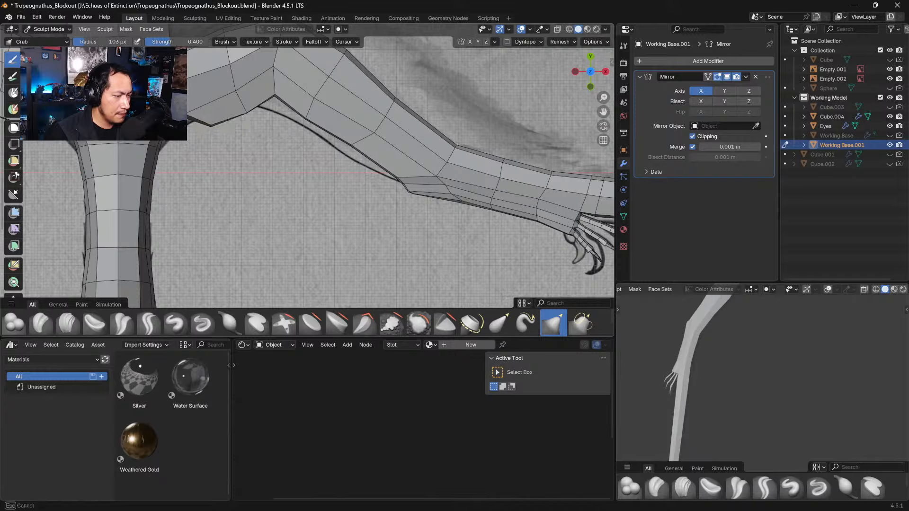
mouse_move(209, 121)
mouse_down()
mouse_move(244, 105)
mouse_move(207, 114)
mouse_up()
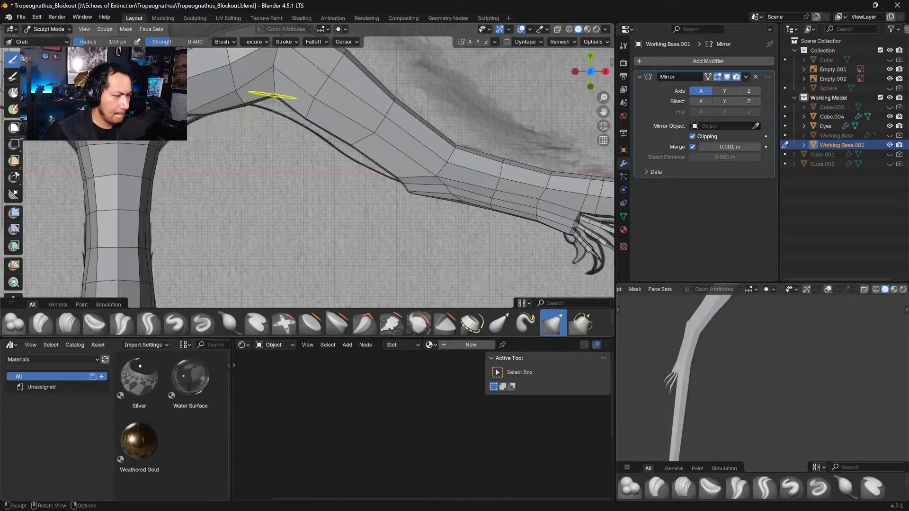
mouse_move(275, 96)
mouse_down()
mouse_move(273, 108)
mouse_move(301, 126)
mouse_up()
drag(352, 145, 349, 147)
drag(349, 147, 344, 152)
mouse_move(398, 178)
mouse_down()
mouse_move(385, 176)
mouse_move(404, 188)
mouse_move(383, 174)
mouse_up()
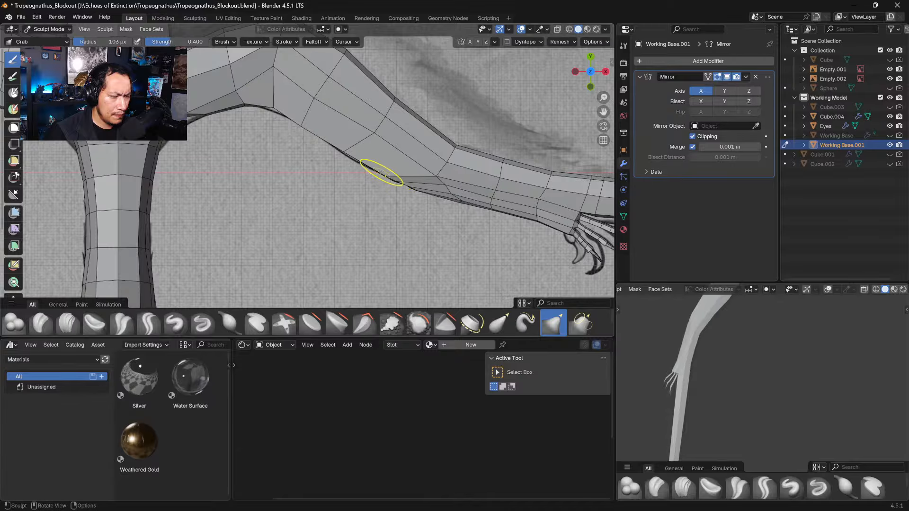
Step: Grab the front membrane vertices from a perspective angle and refit their edge to the reference outline in top view
mouse_move(378, 172)
middle_down()
mouse_move(364, 101)
mouse_move(345, 102)
mouse_move(379, 75)
mouse_move(413, 107)
middle_up()
mouse_move(420, 111)
mouse_down()
mouse_move(220, 97)
mouse_move(209, 107)
mouse_up()
middle_drag(229, 112, 235, 93)
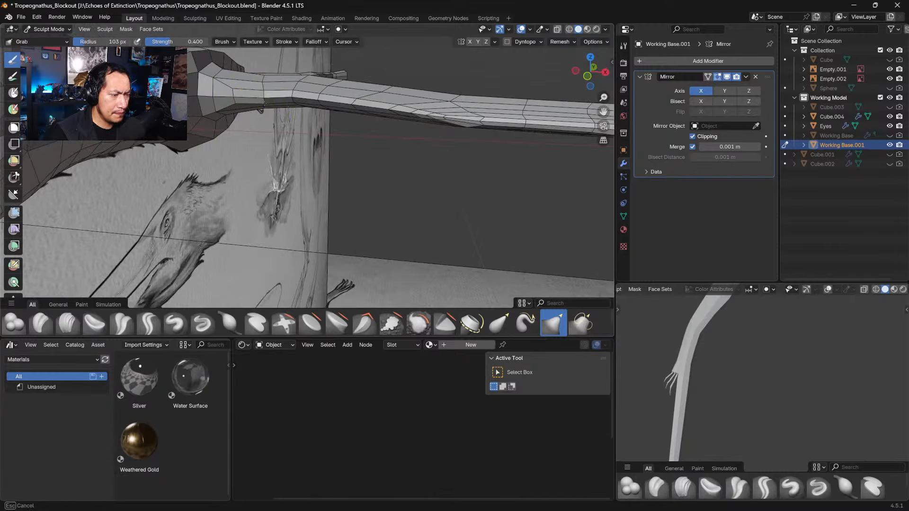
key(KP_7)
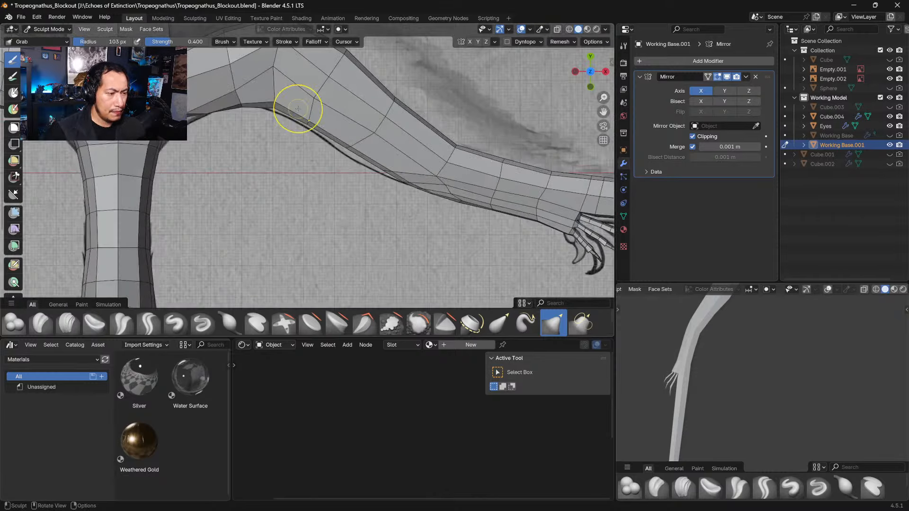
drag(308, 122, 305, 128)
drag(350, 148, 404, 184)
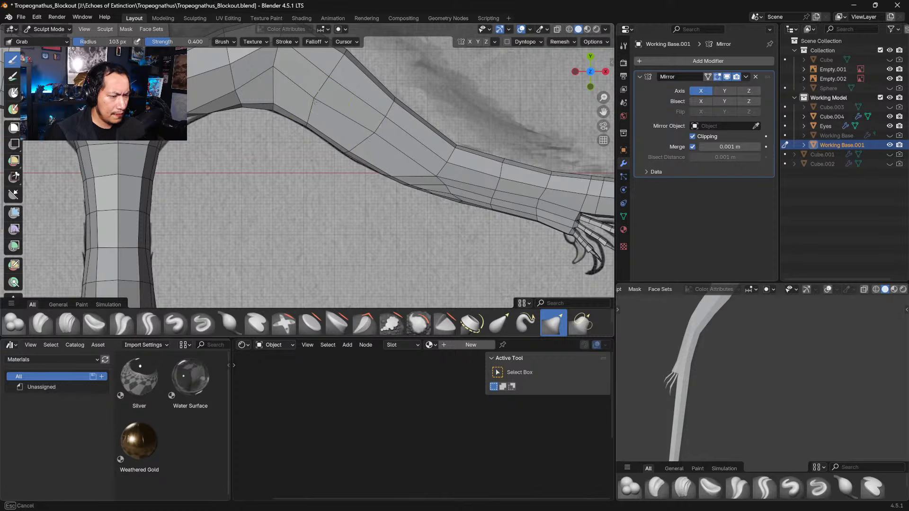
Step: Reduce the Grab brush to 65 px and reshape the shoulder corner and upper arm against the reference in top view
mouse_move(292, 105)
middle_down()
mouse_move(239, 55)
mouse_move(284, 114)
middle_up()
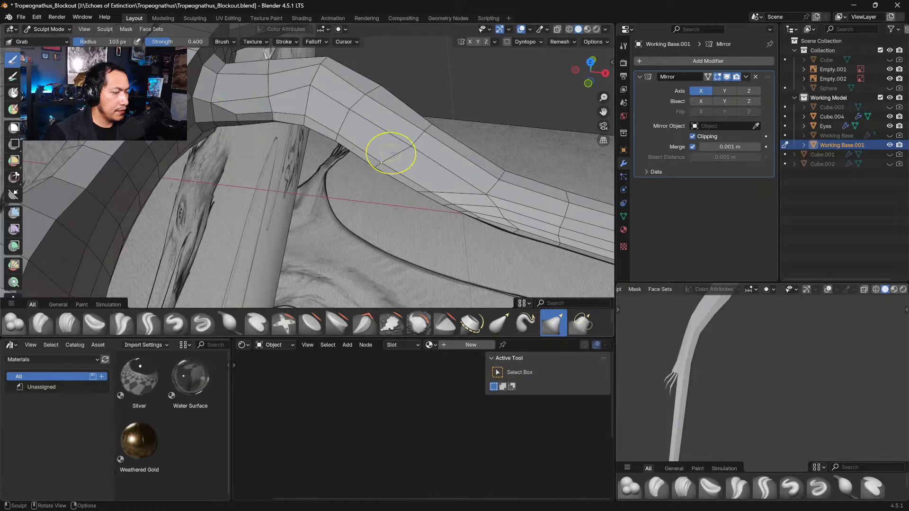
mouse_move(386, 152)
middle_down()
mouse_move(352, 166)
mouse_move(382, 122)
middle_up()
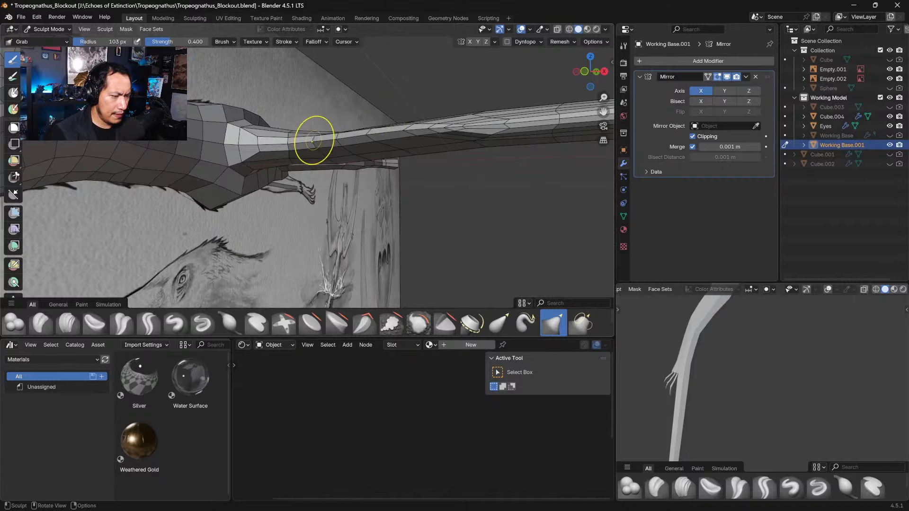
mouse_move(284, 146)
middle_down()
mouse_move(260, 152)
mouse_move(266, 107)
mouse_move(329, 146)
mouse_move(426, 135)
middle_up()
key(KP_7)
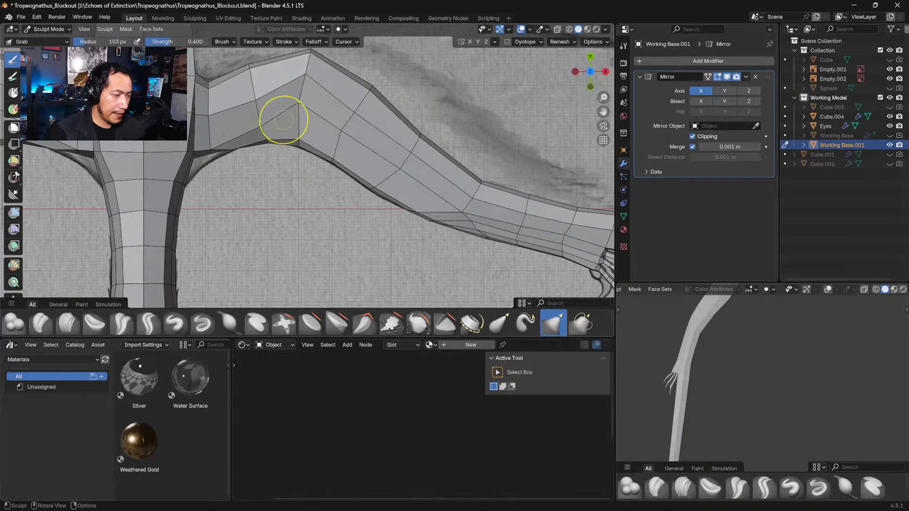
mouse_move(208, 156)
mouse_down()
mouse_move(196, 163)
mouse_move(197, 153)
mouse_move(205, 162)
mouse_up()
mouse_move(251, 180)
ctrl+middle_down()
mouse_move(258, 164)
mouse_move(304, 213)
mouse_move(258, 142)
ctrl+middle_up()
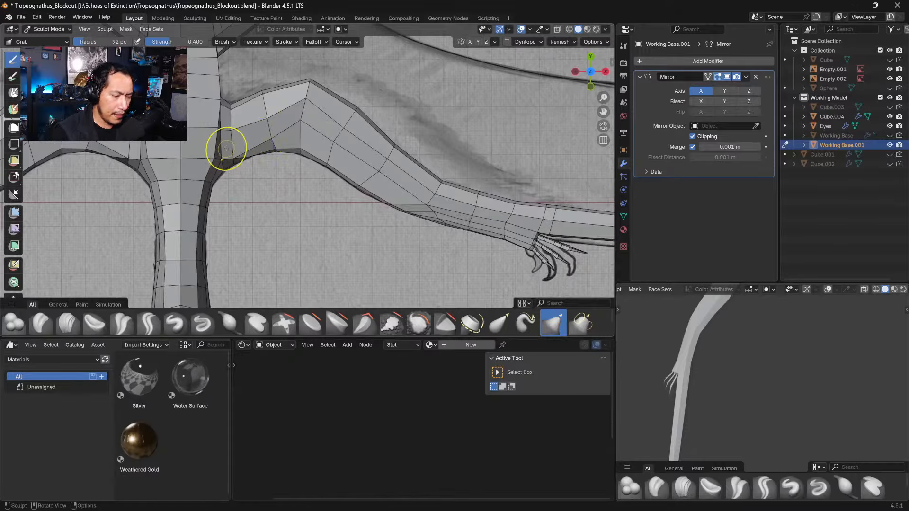
key(bracketleft)
key(bracketleft)
key(bracketleft)
mouse_move(235, 157)
mouse_down()
mouse_move(231, 149)
mouse_move(248, 148)
mouse_move(231, 112)
mouse_move(266, 96)
mouse_up()
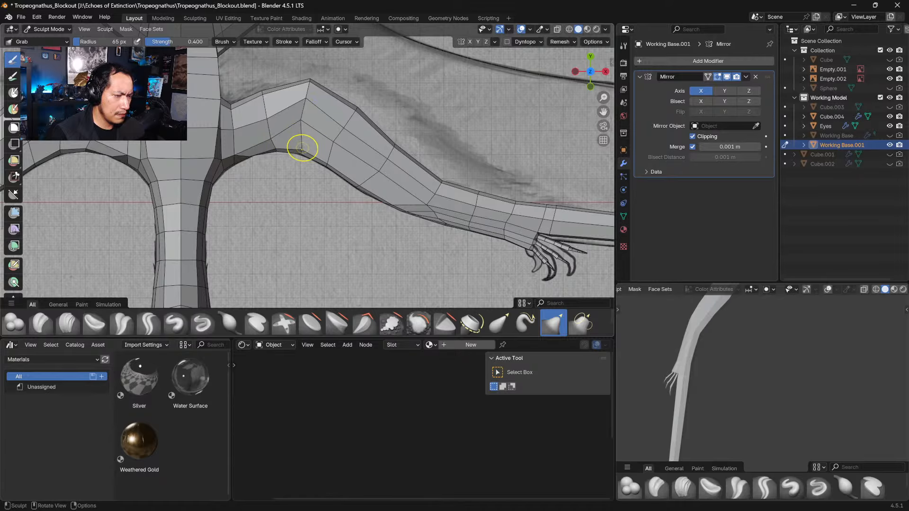
scroll(345, 158, down, 2)
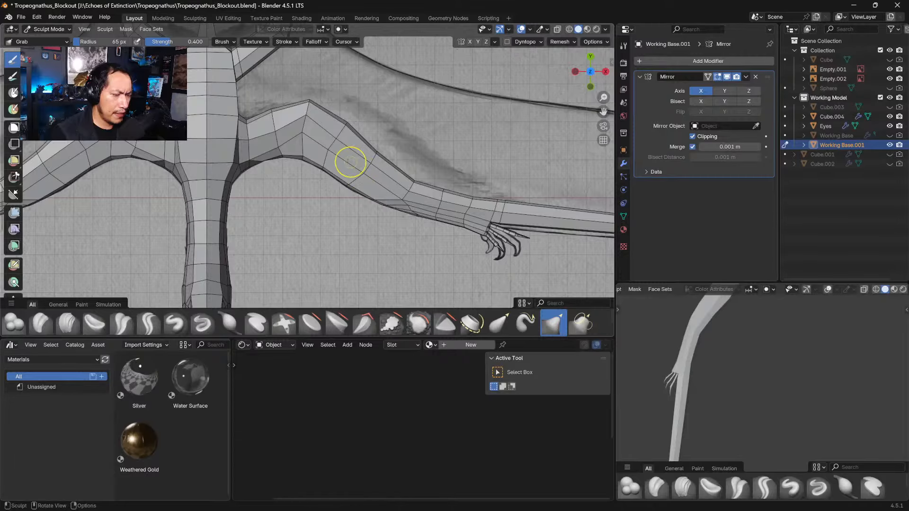
drag(329, 152, 333, 149)
Step: Nudge the vertices where the arm's front edge meets the body, working from a low perspective angle
mouse_move(332, 168)
ctrl+middle_down()
mouse_move(335, 158)
mouse_move(362, 218)
mouse_move(327, 180)
mouse_move(345, 166)
mouse_move(320, 170)
mouse_move(333, 170)
mouse_move(330, 135)
mouse_move(284, 159)
mouse_move(277, 178)
ctrl+middle_up()
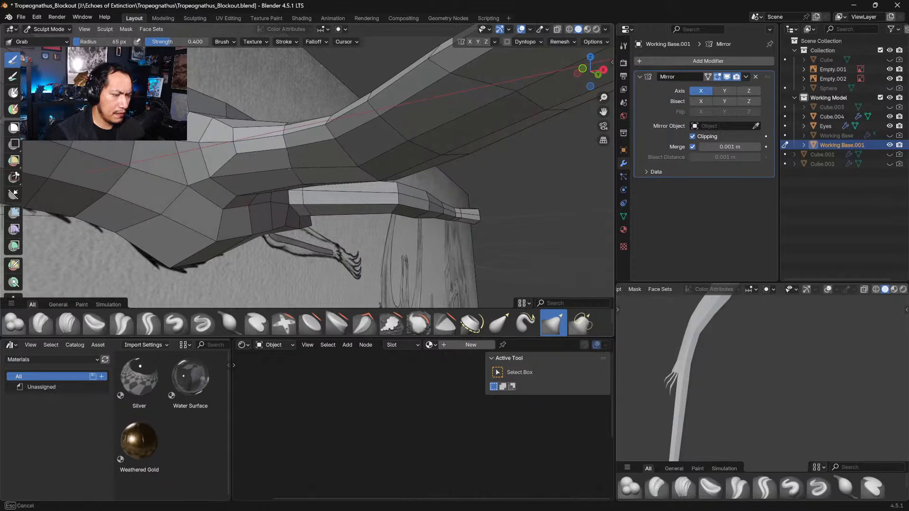
drag(289, 158, 288, 158)
drag(214, 178, 214, 173)
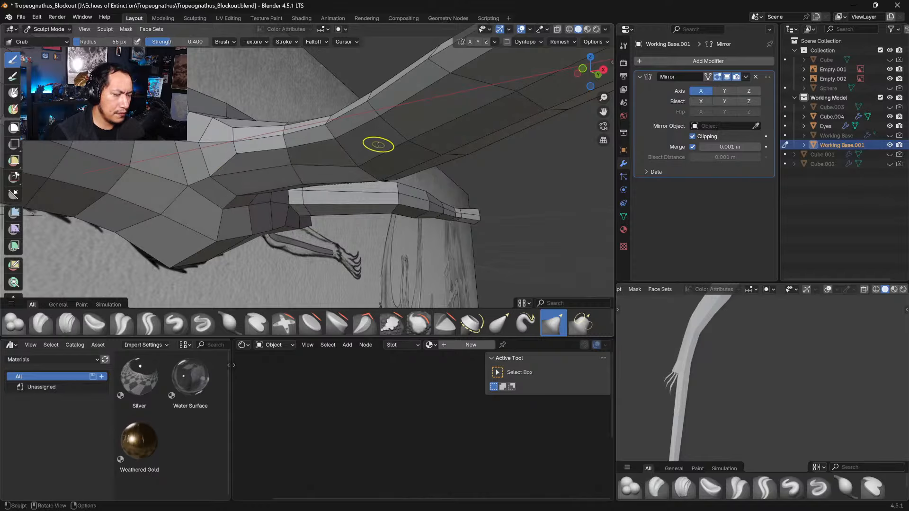
Step: Check the arm's thickness from low front angles and grab the vertices along its front edge beside the shoulder to even them out
mouse_move(360, 152)
middle_down()
mouse_move(376, 130)
mouse_move(355, 148)
mouse_move(374, 149)
mouse_move(357, 160)
mouse_move(349, 152)
mouse_move(415, 156)
mouse_move(399, 175)
mouse_move(431, 165)
middle_up()
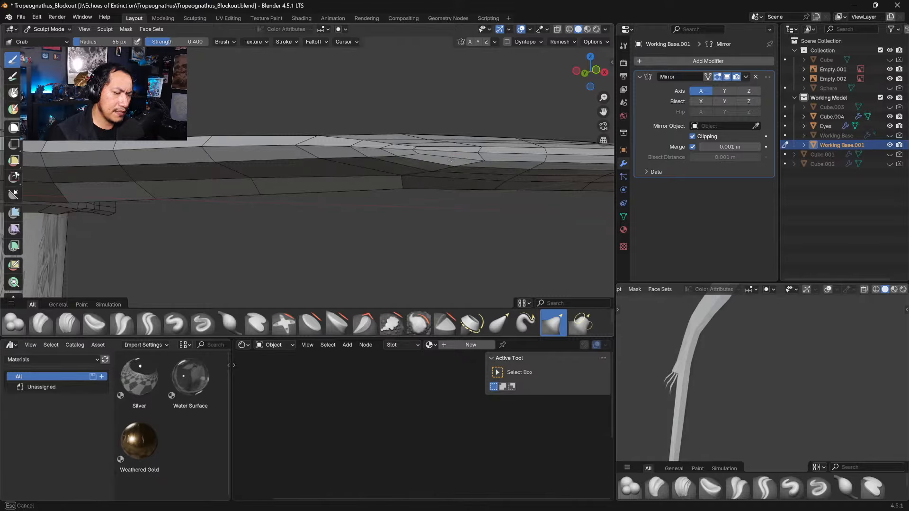
mouse_move(355, 132)
middle_down()
mouse_move(315, 140)
mouse_move(355, 119)
mouse_move(351, 125)
middle_up()
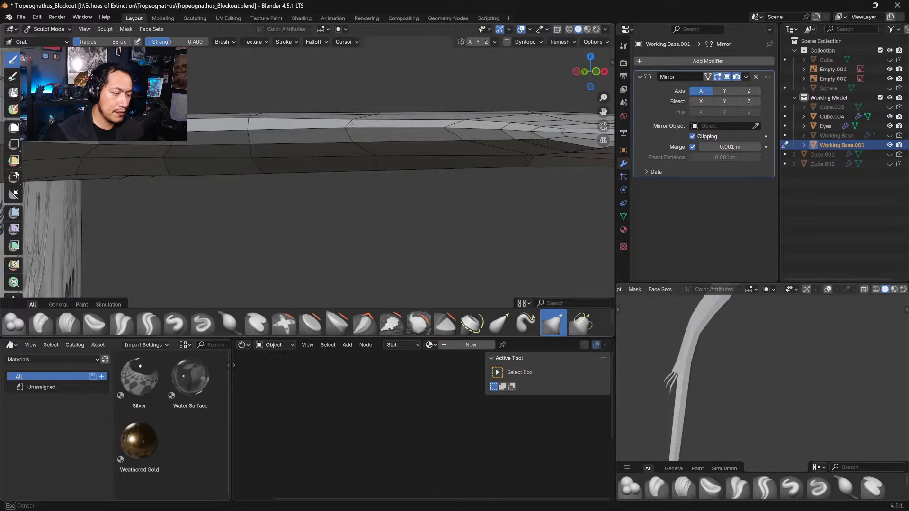
mouse_move(252, 111)
middle_down()
mouse_move(246, 126)
mouse_move(309, 125)
mouse_move(344, 94)
middle_up()
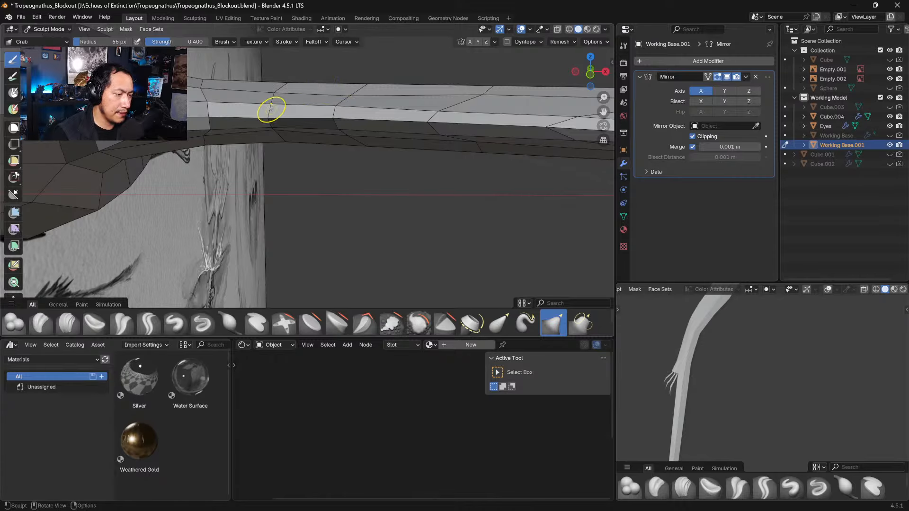
mouse_move(270, 106)
middle_down()
mouse_move(331, 114)
mouse_move(295, 105)
middle_up()
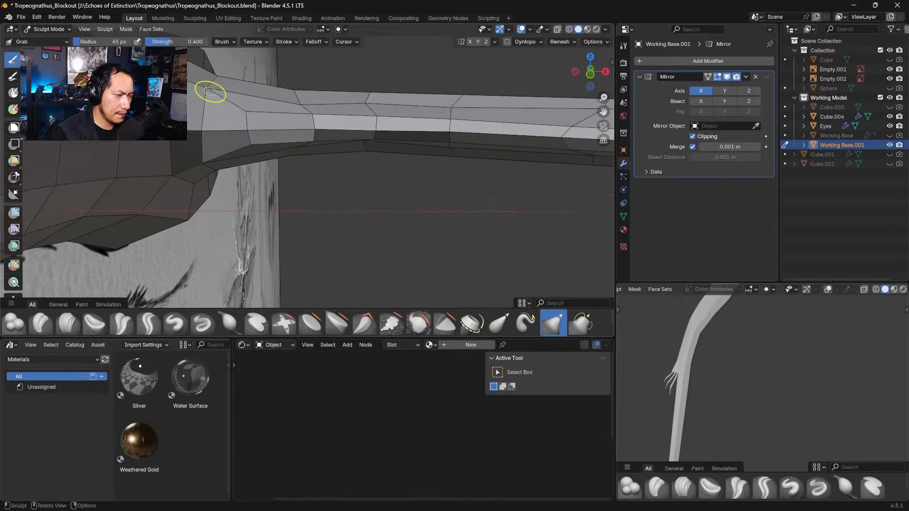
mouse_move(211, 93)
middle_down()
mouse_move(204, 142)
mouse_move(215, 98)
mouse_move(244, 96)
middle_up()
mouse_move(296, 110)
middle_down()
mouse_move(310, 119)
mouse_move(279, 95)
middle_up()
mouse_move(207, 96)
middle_down()
mouse_move(339, 116)
mouse_move(356, 184)
middle_up()
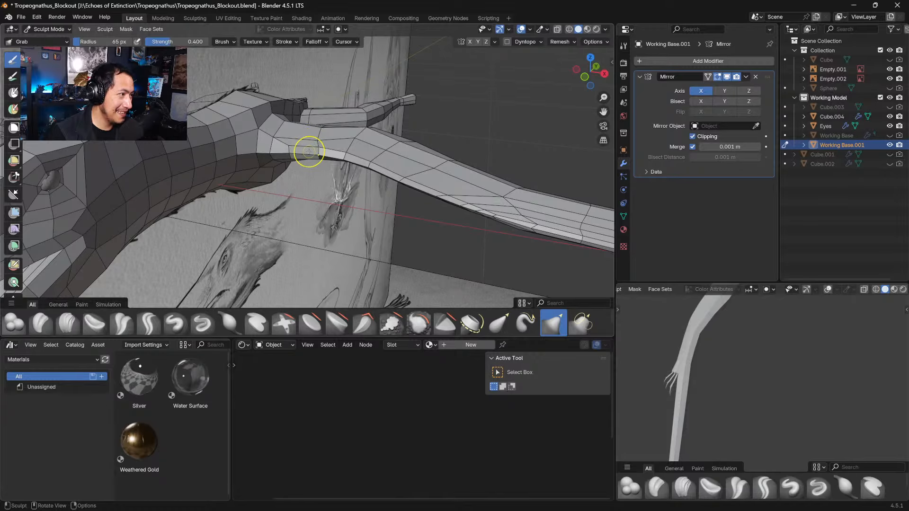
middle_drag(309, 150, 268, 117)
drag(241, 108, 242, 108)
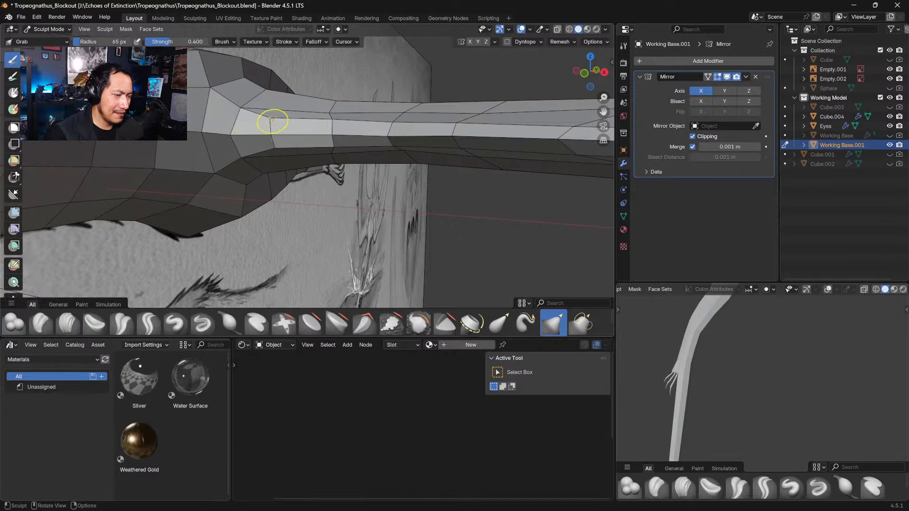
drag(331, 121, 335, 128)
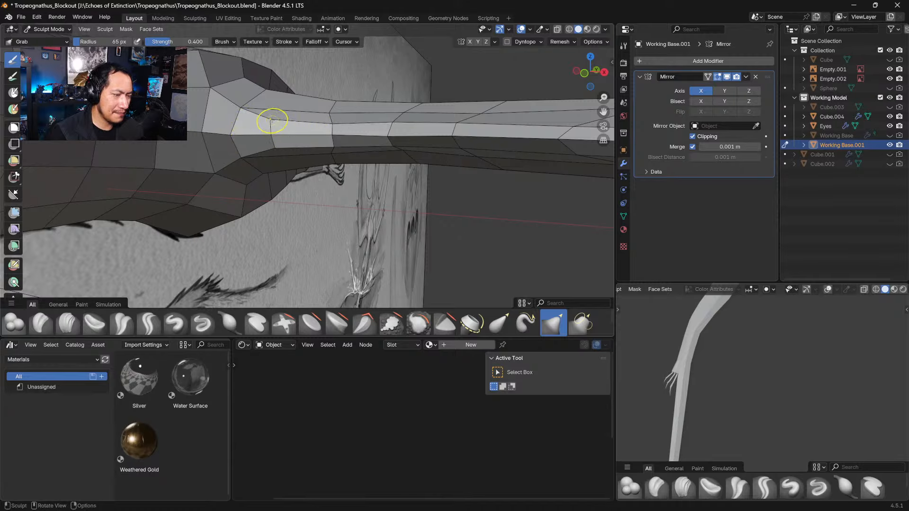
Step: Grab the vertices along the arm's front face from a low front angle to even out its rows beside the shoulder
drag(271, 121, 290, 134)
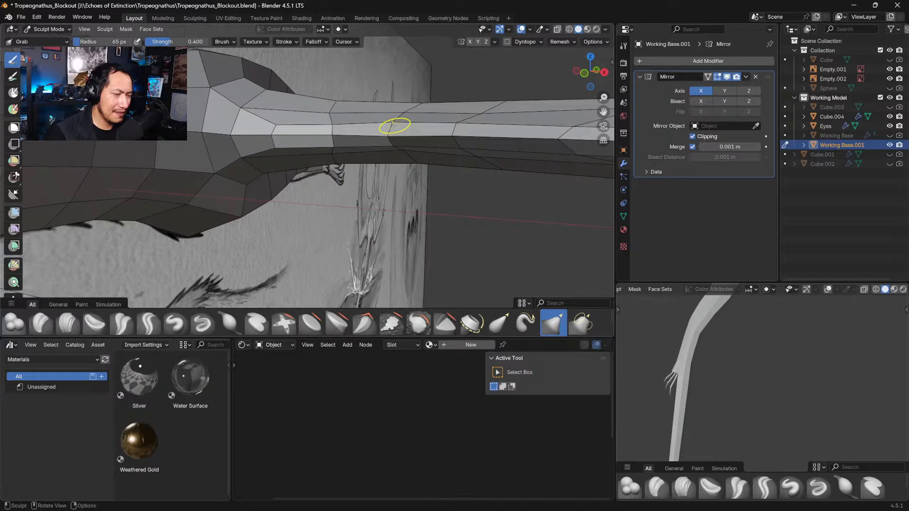
drag(456, 124, 458, 127)
drag(472, 117, 471, 119)
drag(402, 114, 401, 116)
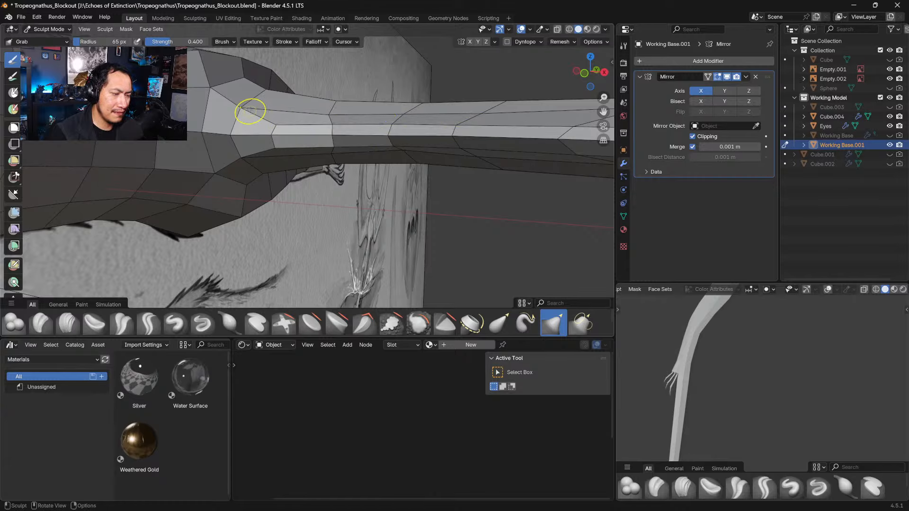
drag(250, 111, 246, 115)
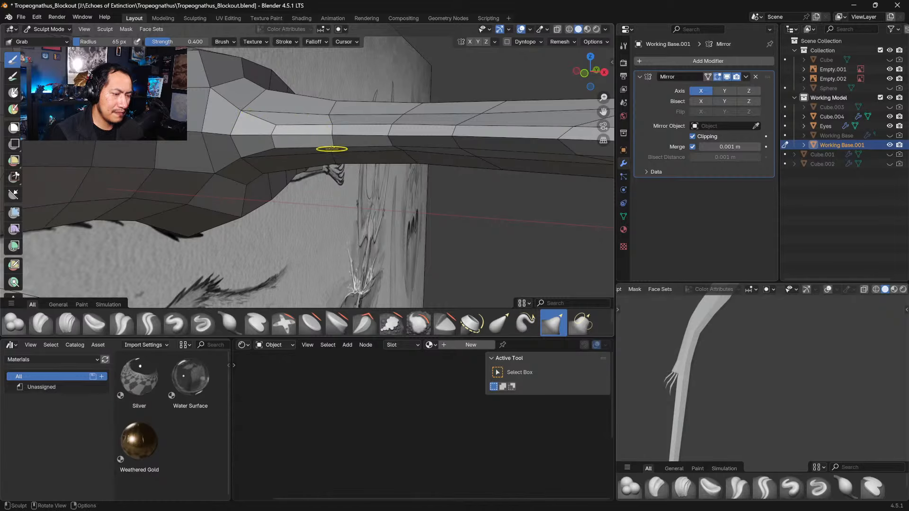
drag(243, 156, 241, 149)
Step: Nudge more vertices along the arm's front side, working from slightly different low angles
shift+middle_drag(403, 138, 298, 151)
mouse_move(298, 151)
middle_down()
mouse_move(324, 135)
mouse_move(259, 145)
middle_up()
mouse_move(259, 146)
mouse_down()
mouse_move(206, 142)
mouse_move(206, 135)
mouse_up()
shift+middle_drag(377, 126, 316, 106)
drag(289, 109, 290, 104)
middle_drag(343, 97, 353, 159)
Step: Refit the arm's front edge to the reference outline beside the body in top view
key(KP_7)
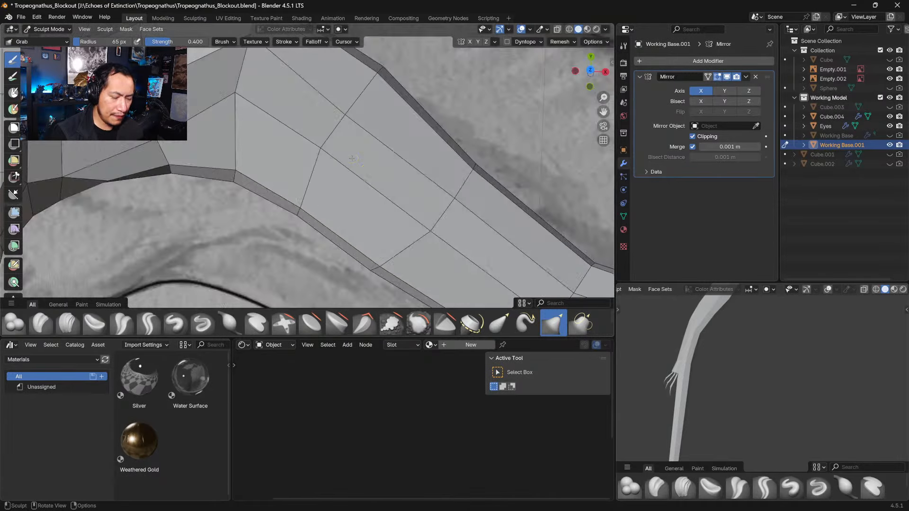
drag(170, 177, 167, 172)
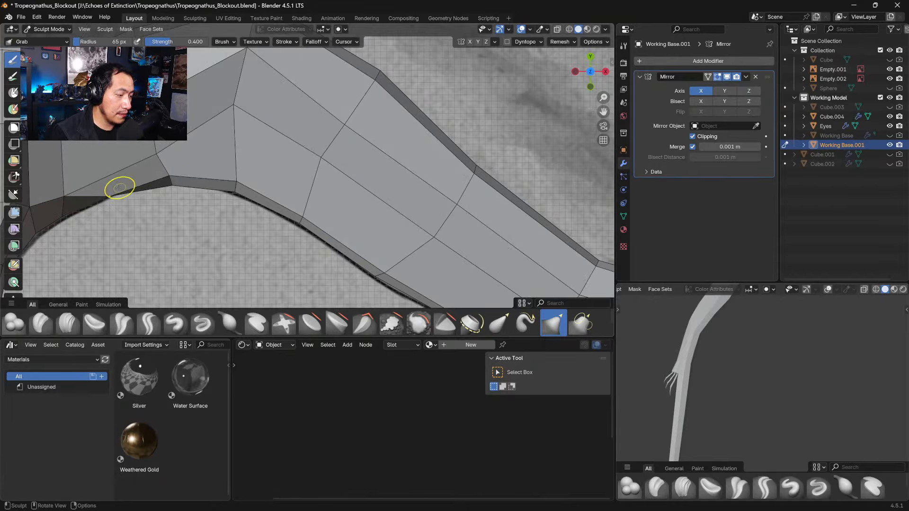
mouse_move(110, 191)
mouse_down()
mouse_move(106, 184)
mouse_move(105, 208)
mouse_move(105, 198)
mouse_up()
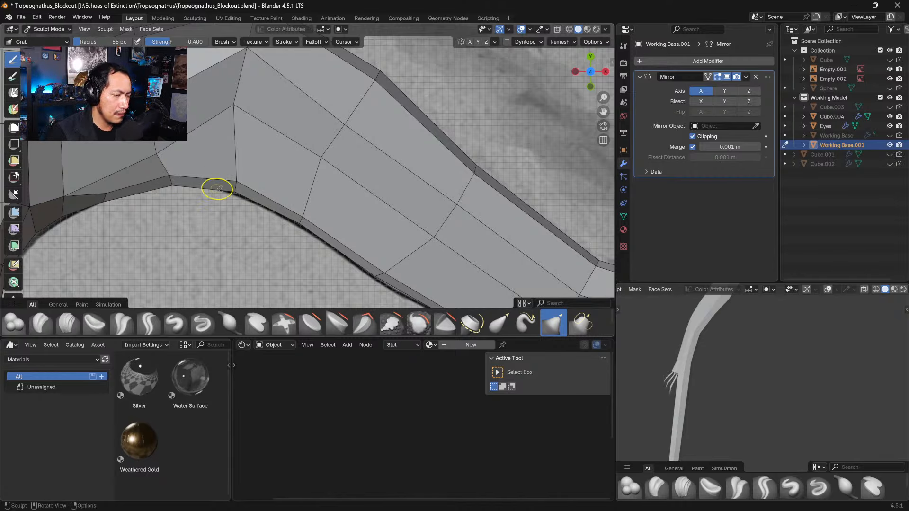
drag(217, 189, 229, 192)
drag(172, 180, 166, 178)
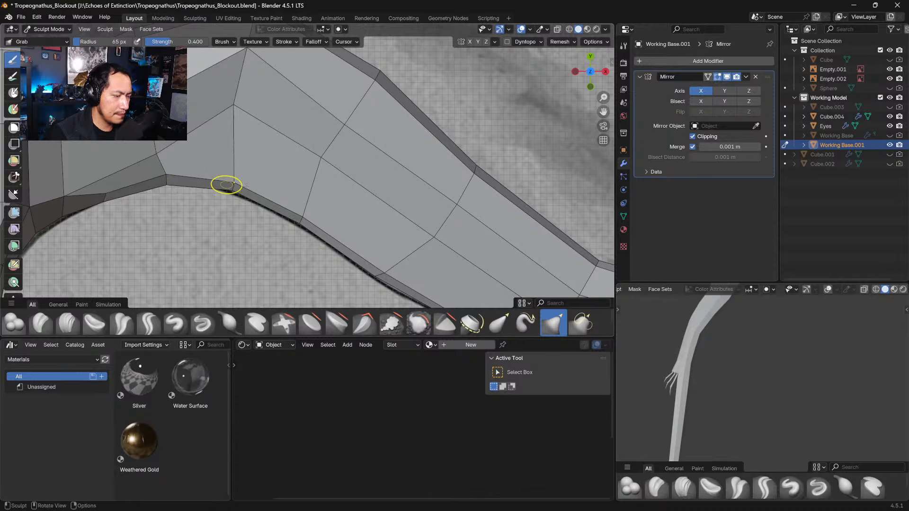
Step: Pull the upper arm's front edge vertices to the reference outline further out toward the forearm in top view
mouse_move(300, 211)
shift+middle_down()
mouse_move(344, 261)
mouse_move(342, 177)
shift+middle_up()
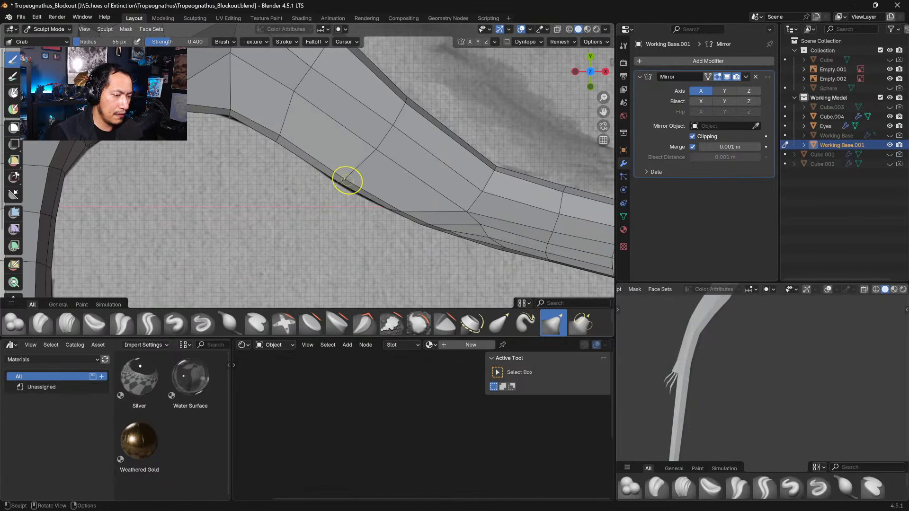
drag(279, 132, 277, 132)
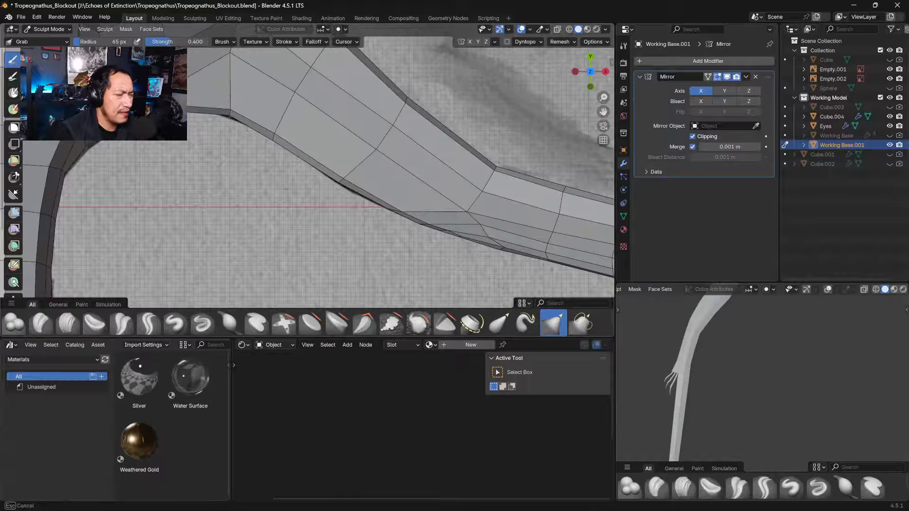
drag(180, 109, 224, 111)
drag(227, 109, 223, 114)
drag(274, 136, 272, 130)
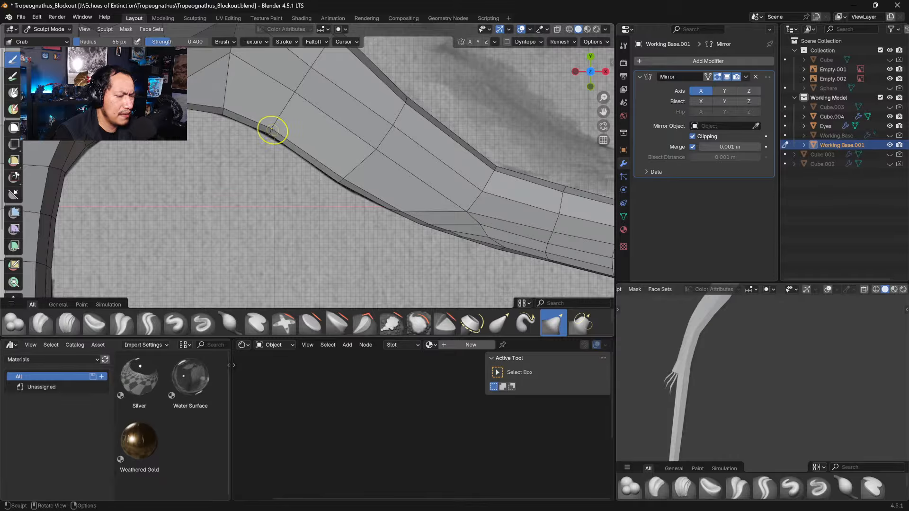
drag(341, 180, 335, 176)
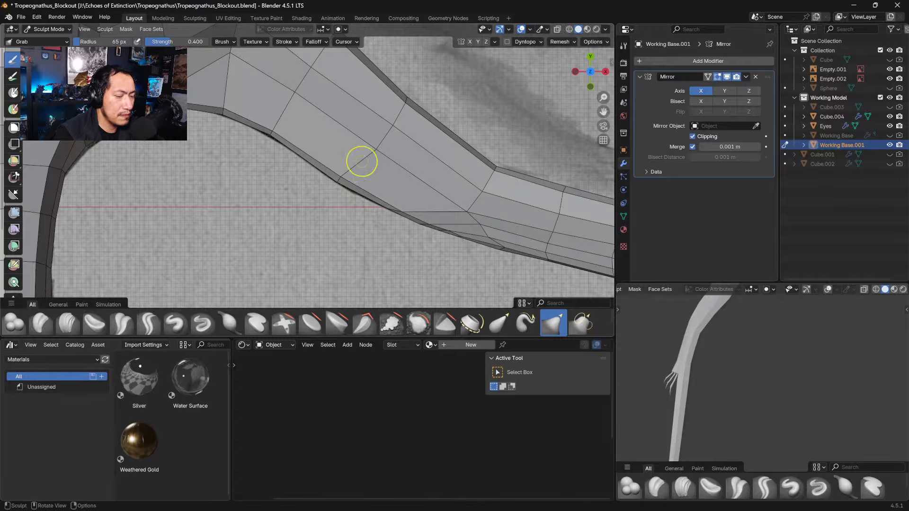
Step: Enlarge the Grab brush to 88 px and adjust the inner vertices across the upper arm's bend in top view
mouse_move(377, 147)
mouse_down()
mouse_move(370, 142)
mouse_move(400, 103)
mouse_up()
key(bracketright)
key(bracketright)
key(bracketright)
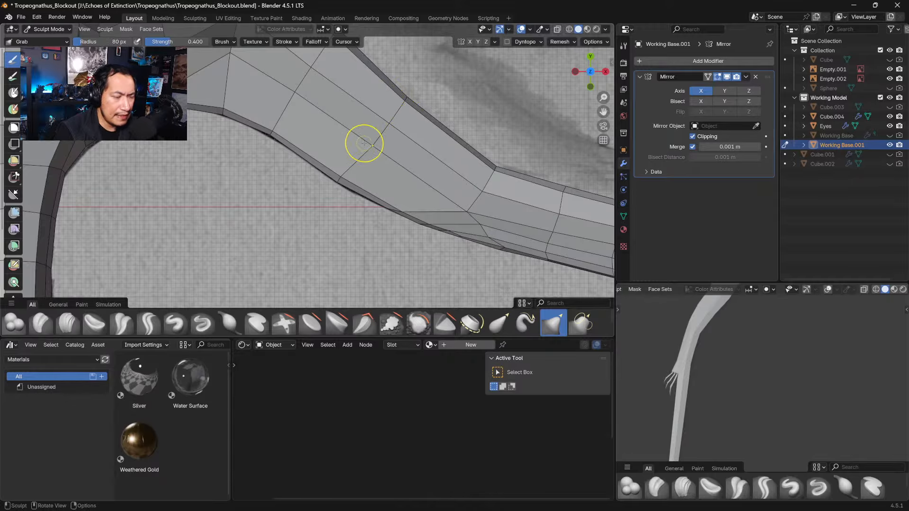
ctrl+middle_drag(364, 144, 358, 184)
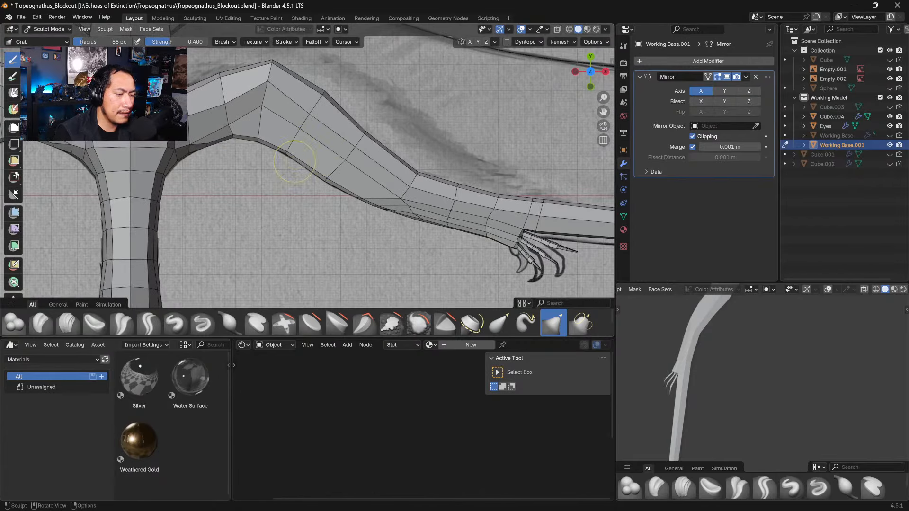
mouse_move(290, 176)
ctrl+middle_down()
mouse_move(290, 168)
mouse_move(340, 277)
ctrl+middle_up()
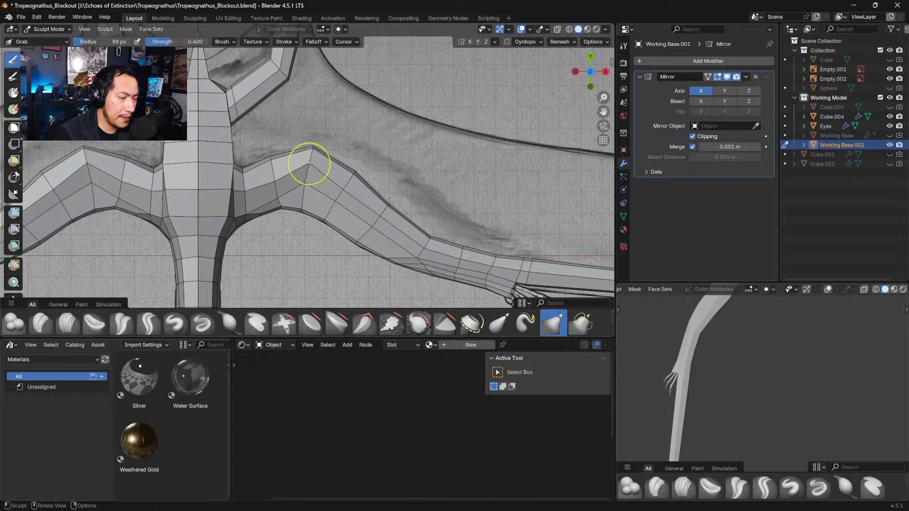
mouse_move(308, 162)
mouse_down()
mouse_move(271, 174)
mouse_move(276, 203)
mouse_move(340, 230)
mouse_move(326, 222)
mouse_up()
drag(325, 222, 352, 245)
Step: Check the arm from several angles and grab the vertices along the body's side between the arm and the hind leg
mouse_move(412, 240)
ctrl+middle_down()
mouse_move(410, 258)
mouse_move(360, 223)
mouse_move(346, 188)
mouse_move(289, 146)
mouse_move(327, 171)
mouse_move(336, 160)
ctrl+middle_up()
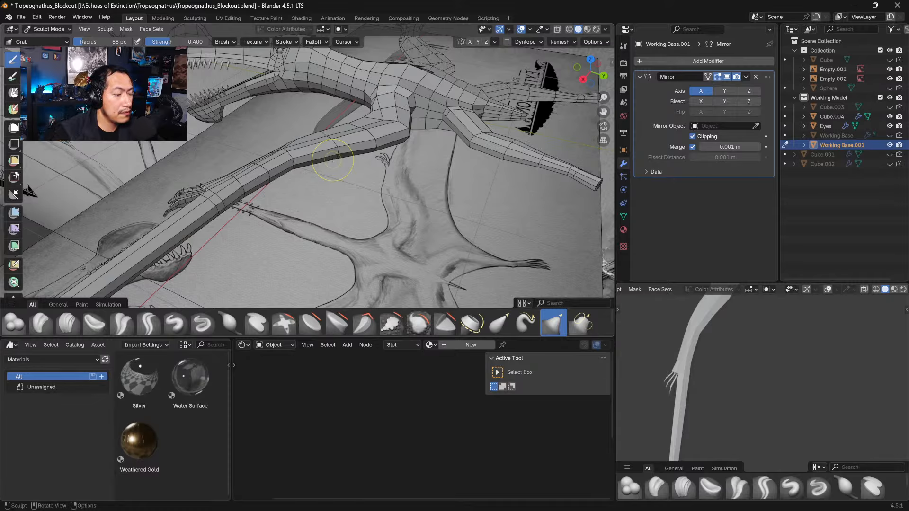
mouse_move(300, 152)
middle_down()
mouse_move(260, 128)
mouse_move(342, 143)
middle_up()
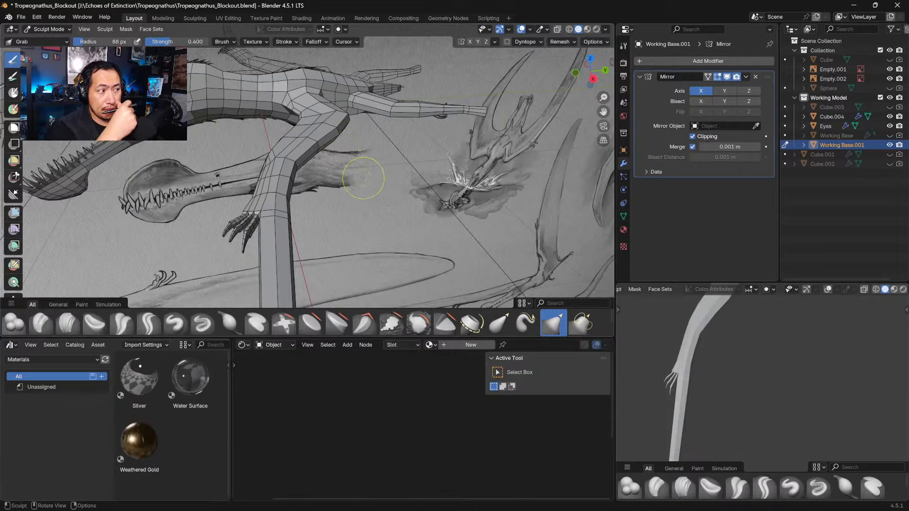
middle_drag(371, 193, 362, 235)
key(KP_7)
mouse_move(400, 154)
ctrl+middle_down()
mouse_move(414, 183)
mouse_move(378, 201)
mouse_move(398, 223)
mouse_move(280, 192)
ctrl+middle_up()
key(ctrl+KP_3)
mouse_move(271, 211)
mouse_down()
mouse_move(264, 205)
mouse_move(277, 187)
mouse_move(264, 200)
mouse_up()
drag(257, 222, 245, 215)
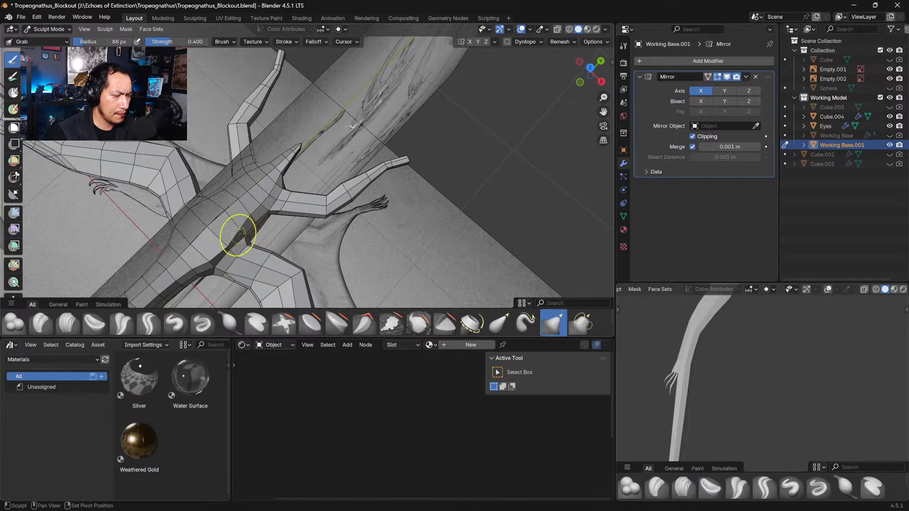
drag(218, 258, 211, 254)
middle_drag(242, 227, 219, 213)
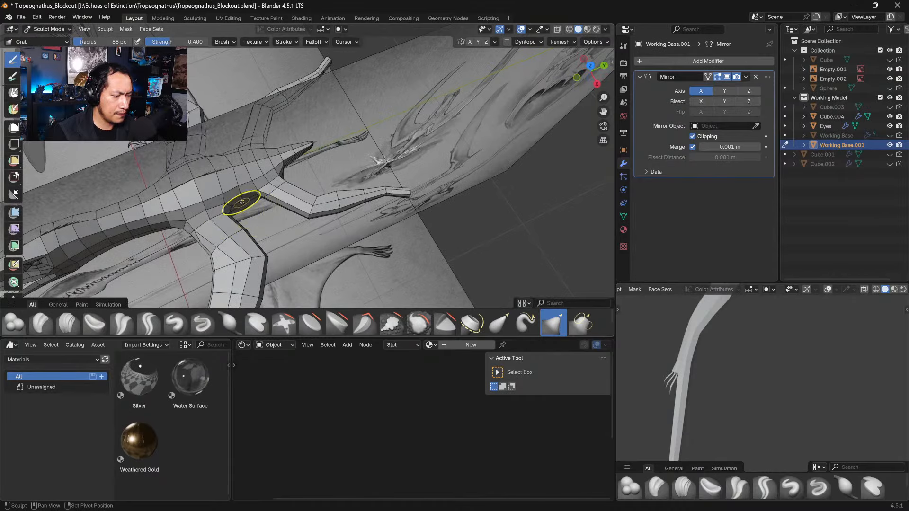
drag(260, 186, 295, 150)
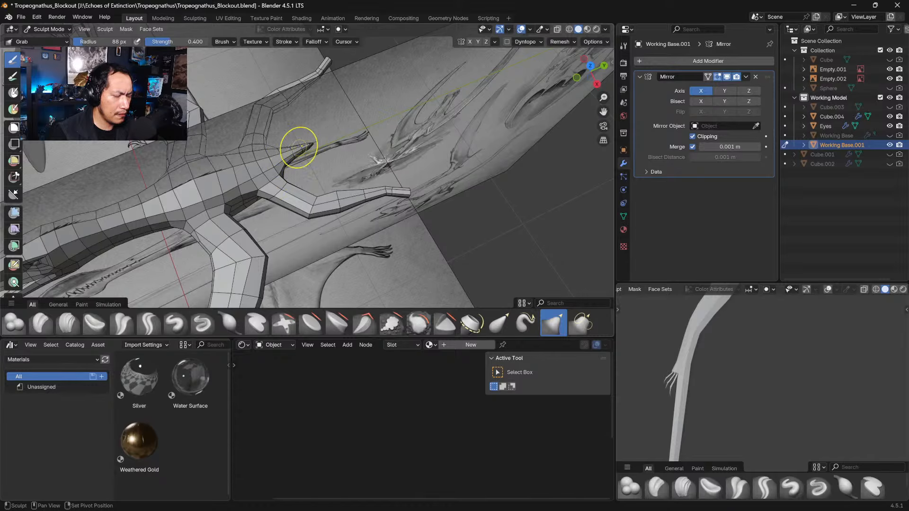
Step: Nudge the vertices around the hip and thigh, checking them from the side, from below and from above
middle_drag(302, 148, 263, 82)
middle_drag(248, 177, 245, 150)
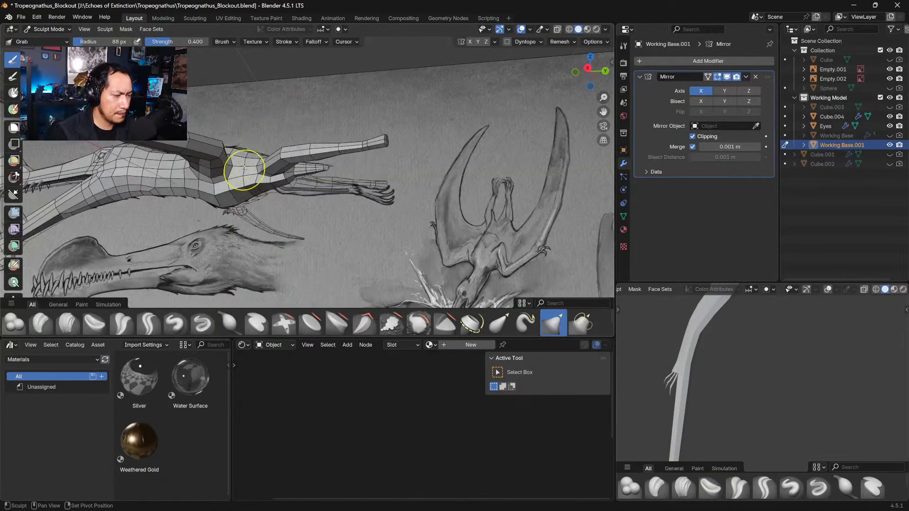
drag(269, 183, 271, 181)
middle_drag(284, 166, 290, 179)
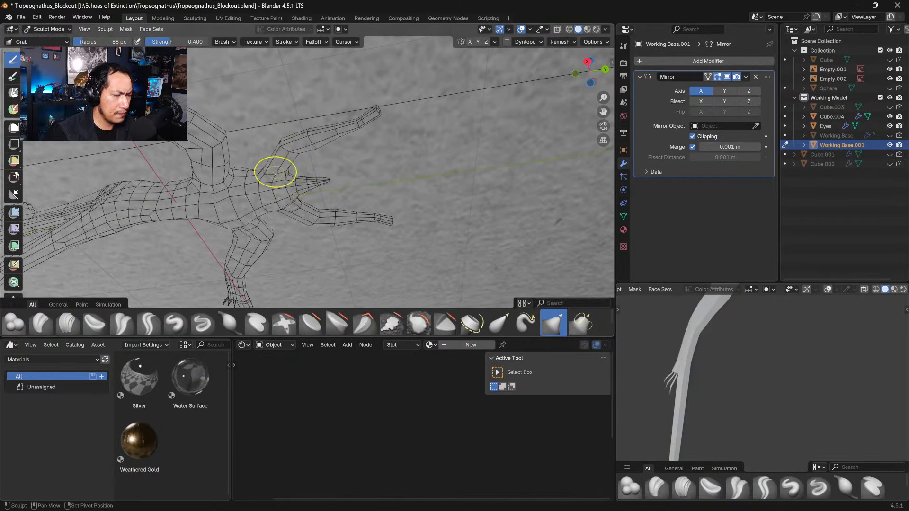
mouse_move(264, 162)
middle_down()
mouse_move(278, 158)
mouse_move(270, 180)
middle_up()
drag(284, 178, 290, 180)
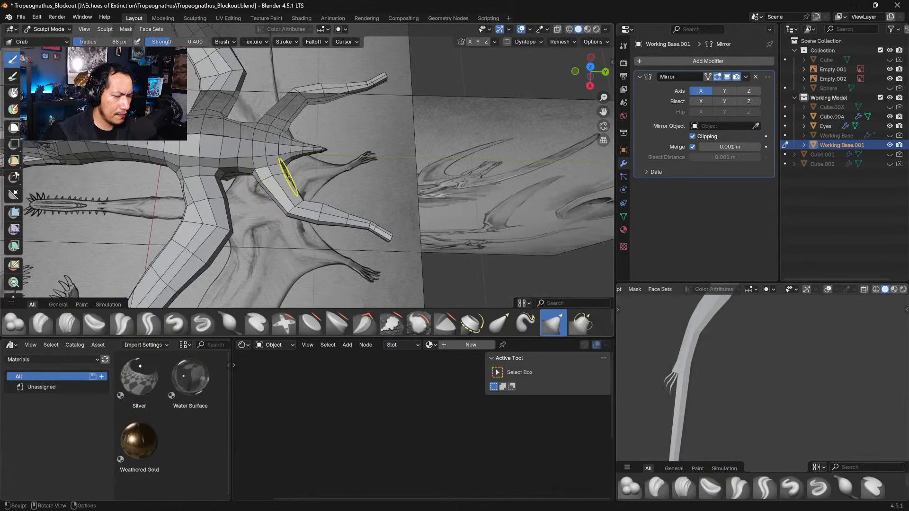
Step: Examine the whole creature's silhouette in the second viewport from a distance and up close
scroll(726, 386, down, 7)
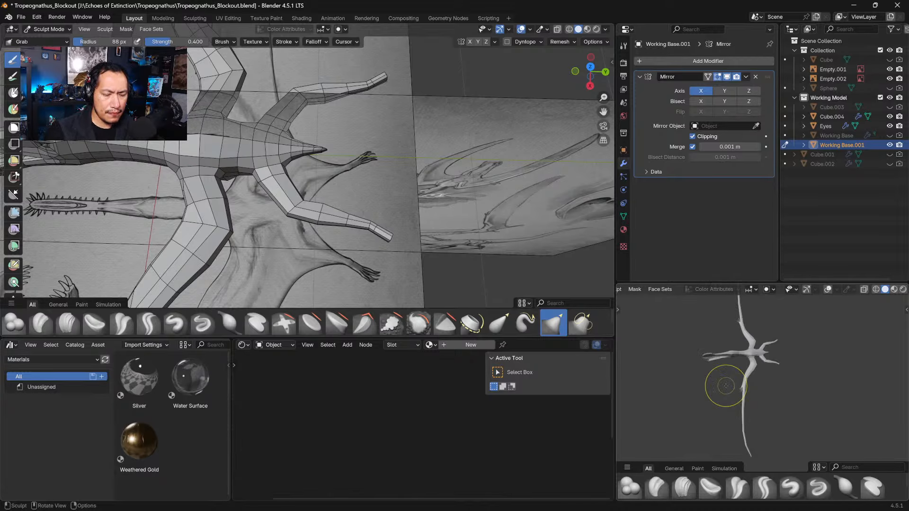
middle_drag(726, 386, 774, 405)
scroll(775, 378, up, 6)
scroll(766, 397, down, 5)
scroll(771, 403, up, 1)
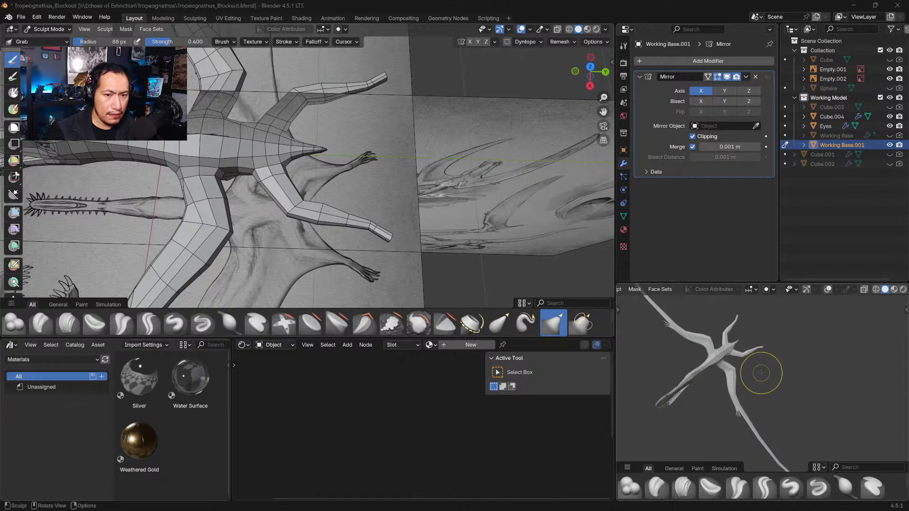
scroll(761, 372, up, 1)
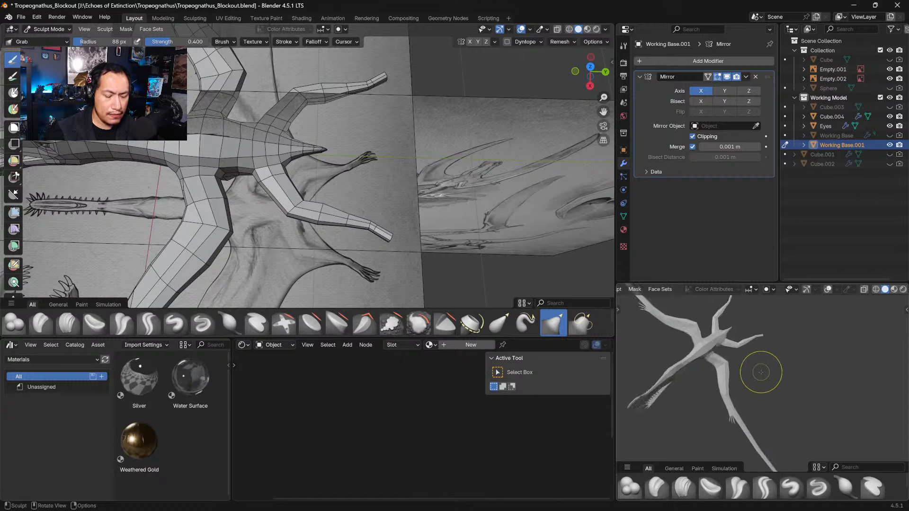
middle_drag(762, 373, 760, 377)
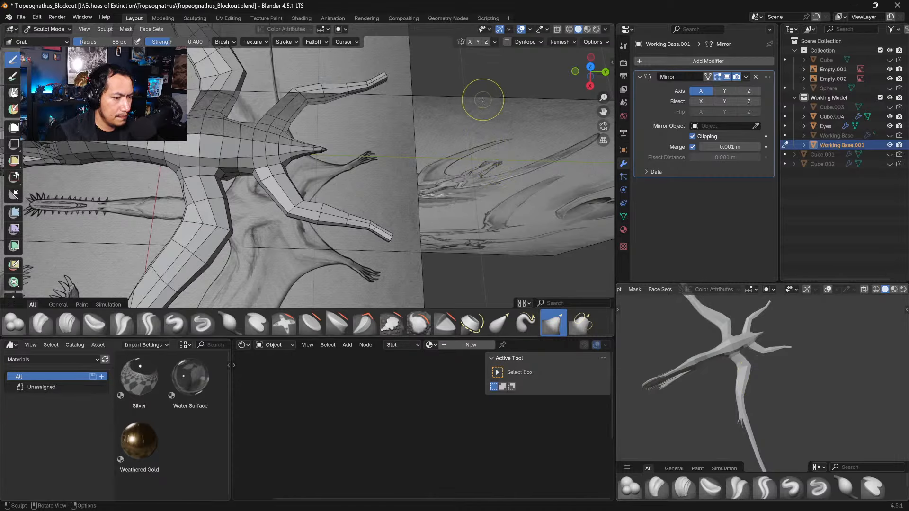
Step: Switch the mesh to Edit Mode and select the row of outer side faces along the hind leg up to the thigh
mouse_move(483, 98)
middle_down()
mouse_move(307, 156)
mouse_move(367, 165)
middle_up()
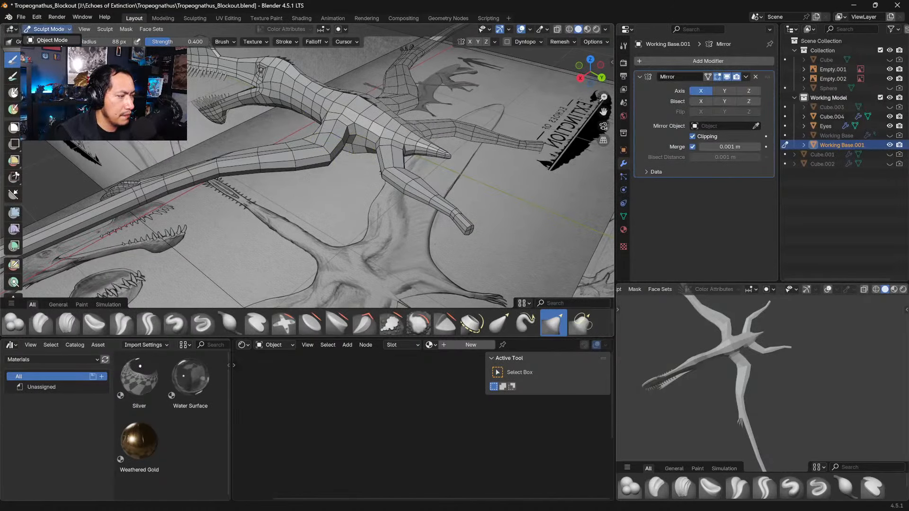
key(Tab)
middle_drag(259, 124, 367, 117)
key(KP_7)
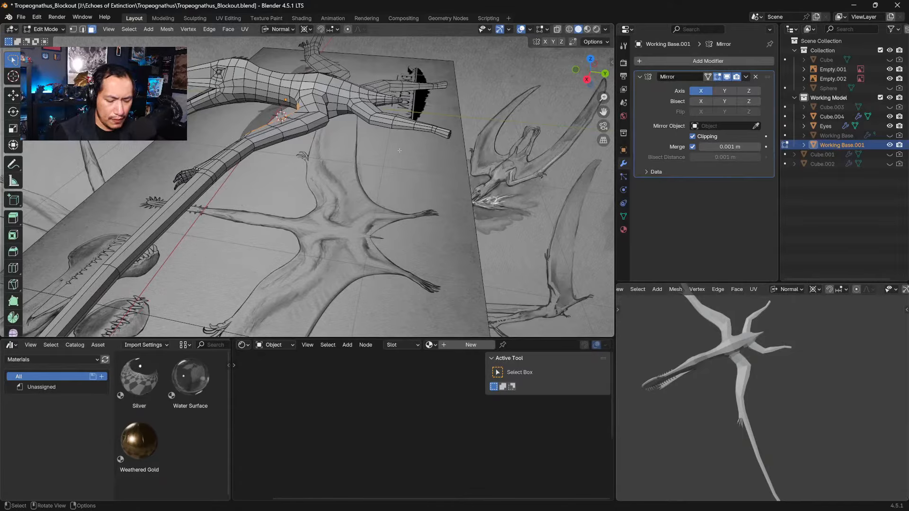
scroll(400, 151, up, 4)
middle_drag(358, 137, 361, 109)
key(Tab)
key(Tab)
click(396, 109)
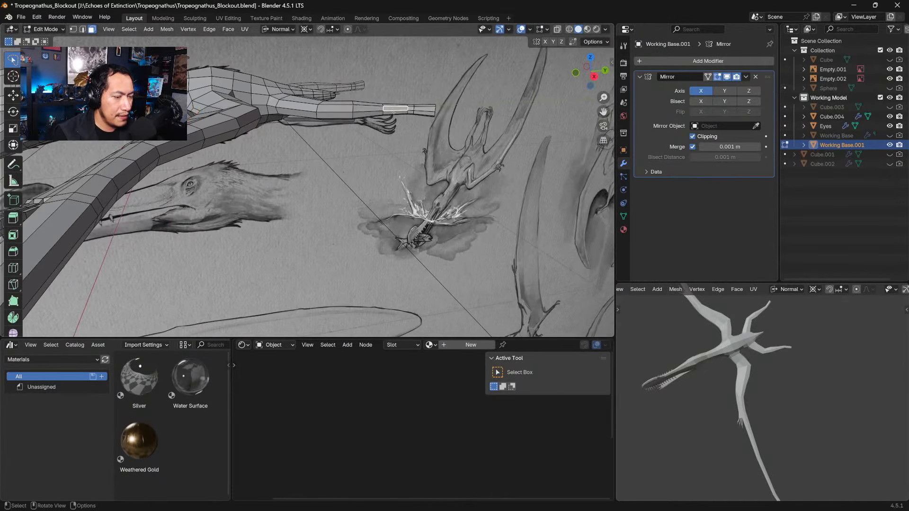
shift+click(368, 110)
shift+click(335, 111)
shift+click(299, 104)
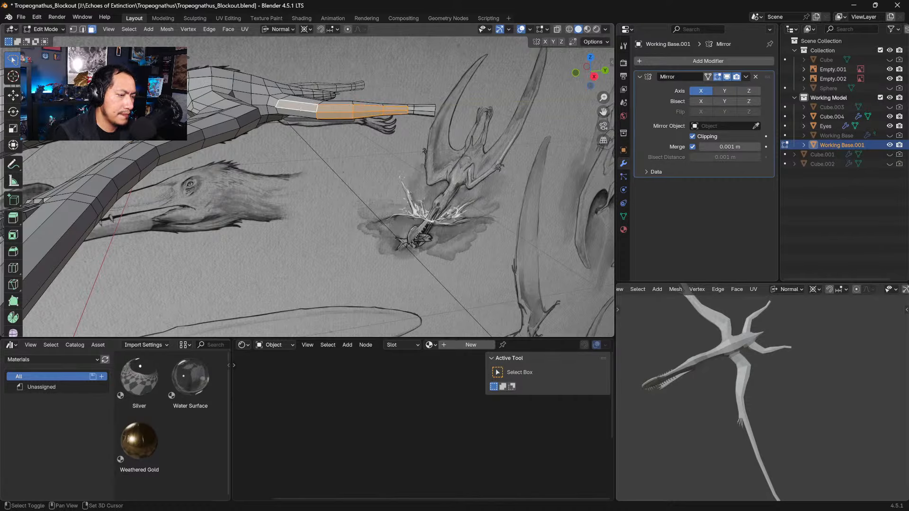
Step: Adjust the face selection around the upper thigh and extend it across the hip onto the body
shift+click(297, 105)
shift+click(273, 102)
shift+click(290, 106)
shift+click(291, 112)
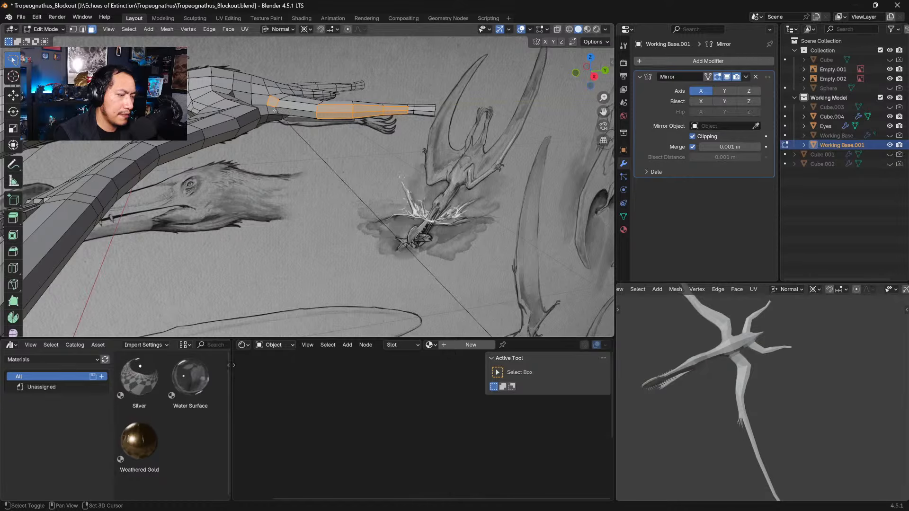
shift+click(295, 113)
shift+click(296, 106)
shift+click(273, 110)
shift+click(262, 99)
Step: Add the side faces of the body between the hip and shoulder and the faces at the arm's rear base to the selection
middle_drag(261, 99, 227, 96)
shift+click(367, 127)
shift+click(349, 115)
shift+click(352, 128)
middle_drag(353, 129, 409, 129)
shift+click(526, 115)
shift+click(521, 130)
shift+click(510, 124)
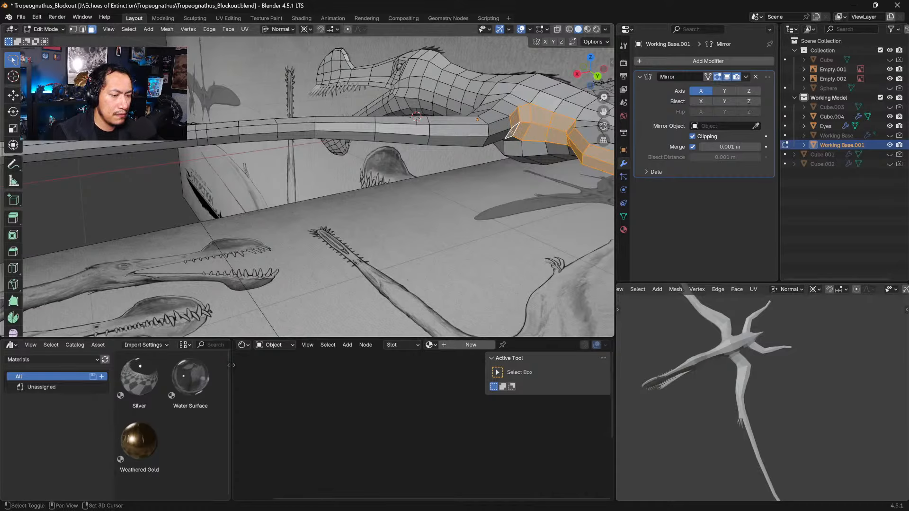
Step: Extend the face selection along the two rear side rows of the upper arm and forearm to the wrist
shift+click(497, 129)
shift+click(468, 135)
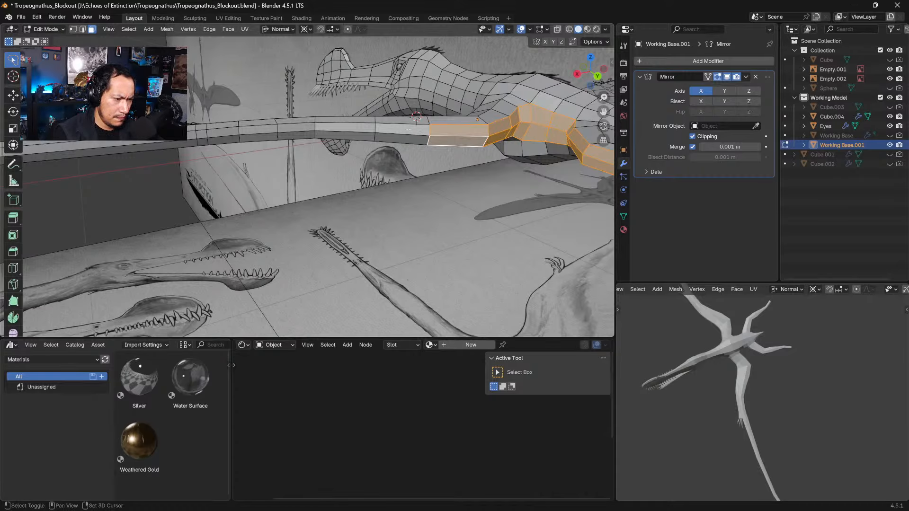
shift+click(402, 129)
shift+click(344, 127)
shift+click(326, 136)
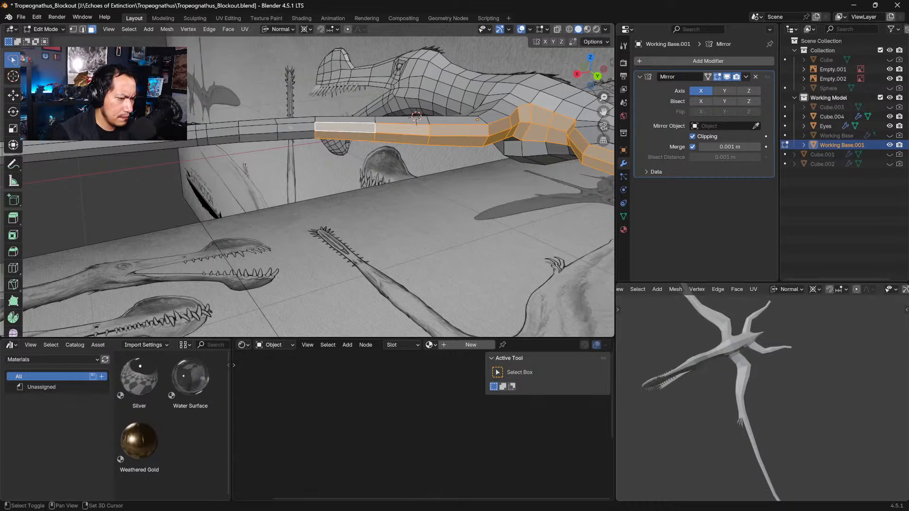
shift+click(300, 128)
shift+click(260, 130)
shift+click(291, 137)
shift+click(255, 138)
shift+click(223, 131)
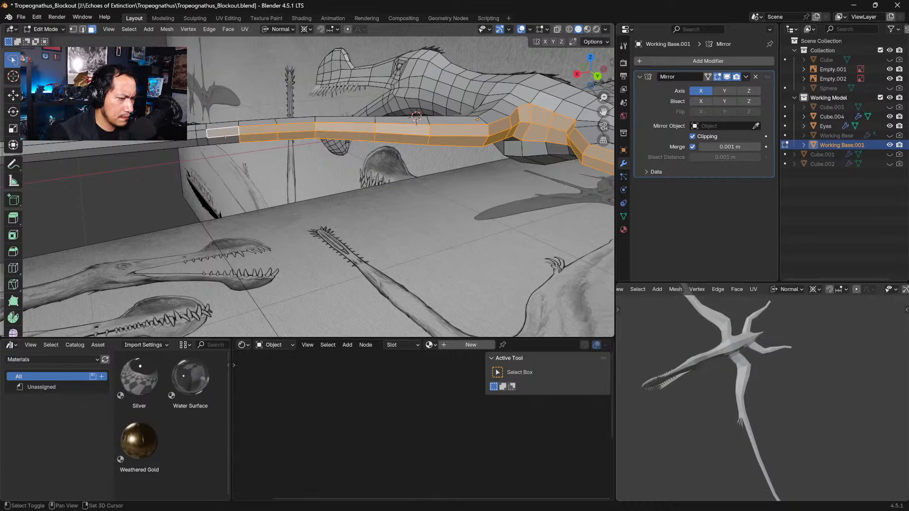
shift+click(223, 140)
Step: Add the long rear side faces of the wing finger beyond the wrist to the selection
shift+middle_drag(222, 140, 388, 125)
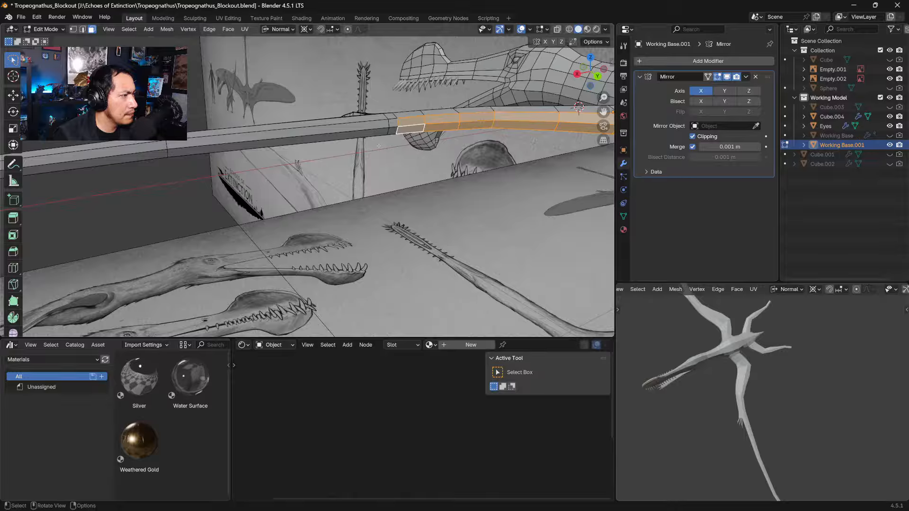
shift+middle_drag(380, 146, 417, 110)
scroll(354, 154, down, 2)
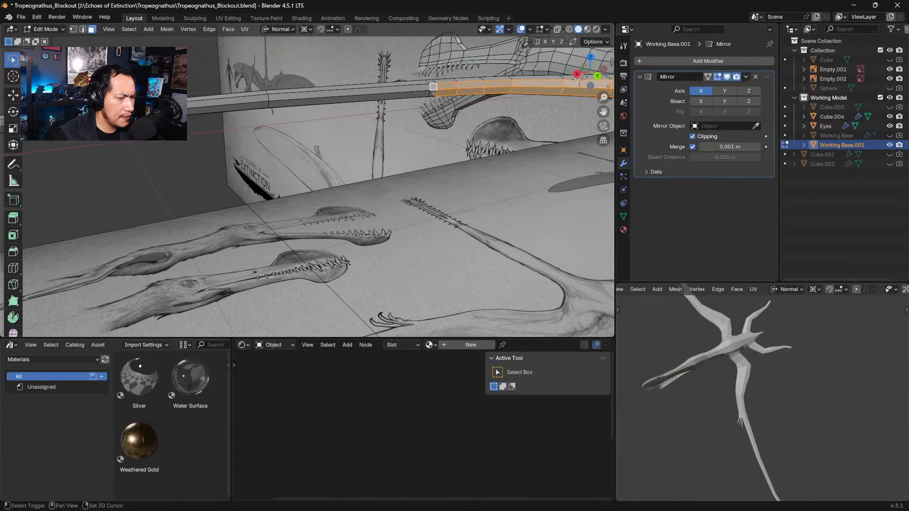
shift+click(397, 93)
shift+middle_drag(397, 93, 418, 103)
shift+click(418, 103)
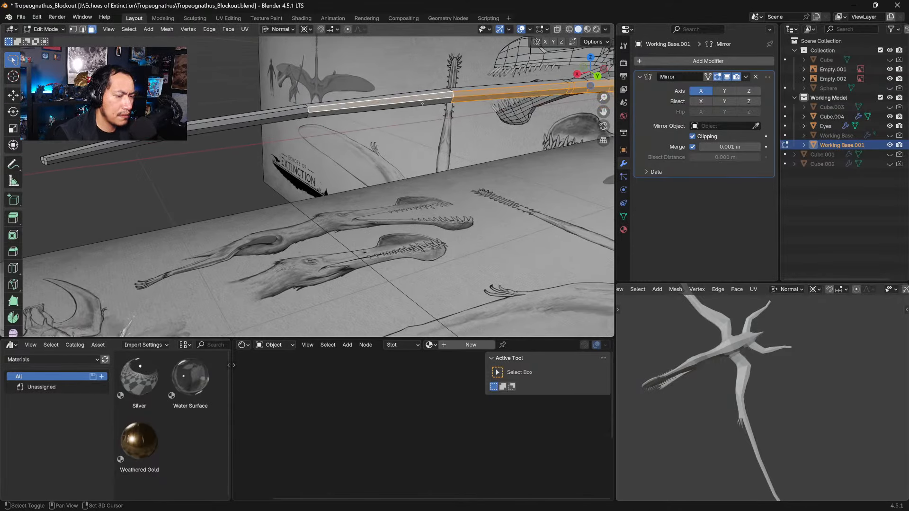
shift+click(267, 121)
shift+click(266, 121)
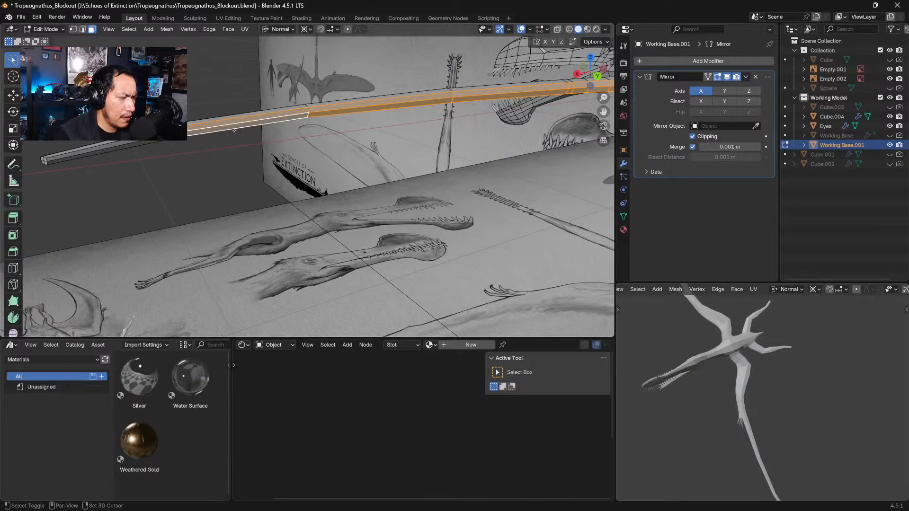
shift+click(132, 142)
shift+click(132, 145)
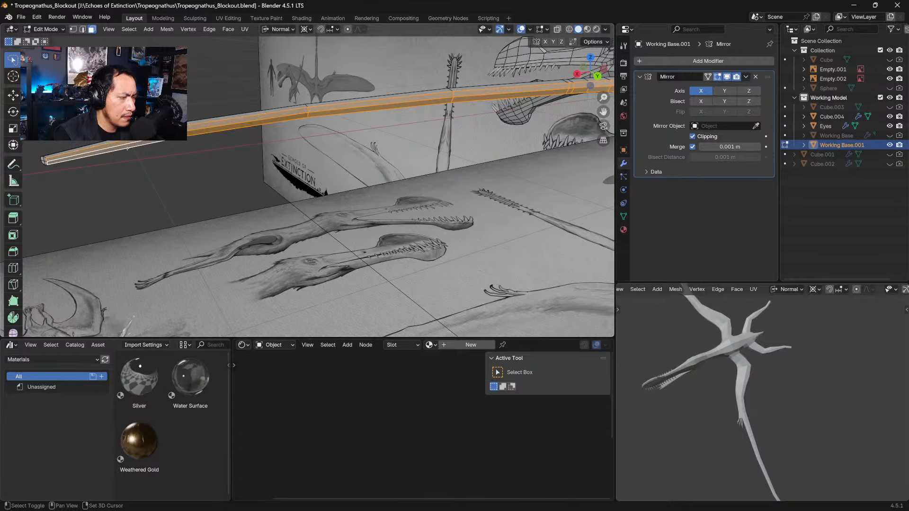
middle_drag(281, 162, 258, 182)
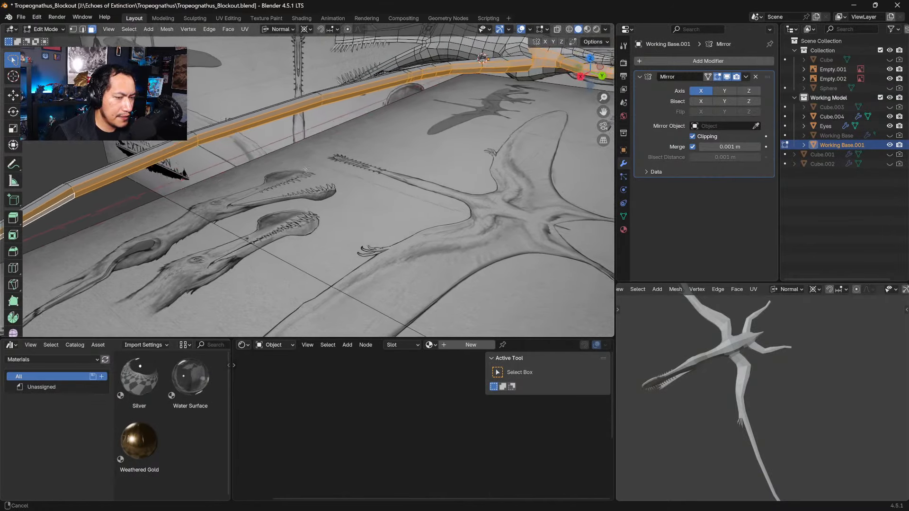
Step: Try to inset the selected strip of leg, body and arm faces, and undo the attempt
scroll(259, 183, up, 2)
scroll(258, 183, down, 3)
shift+middle_drag(360, 164, 296, 175)
scroll(332, 163, up, 3)
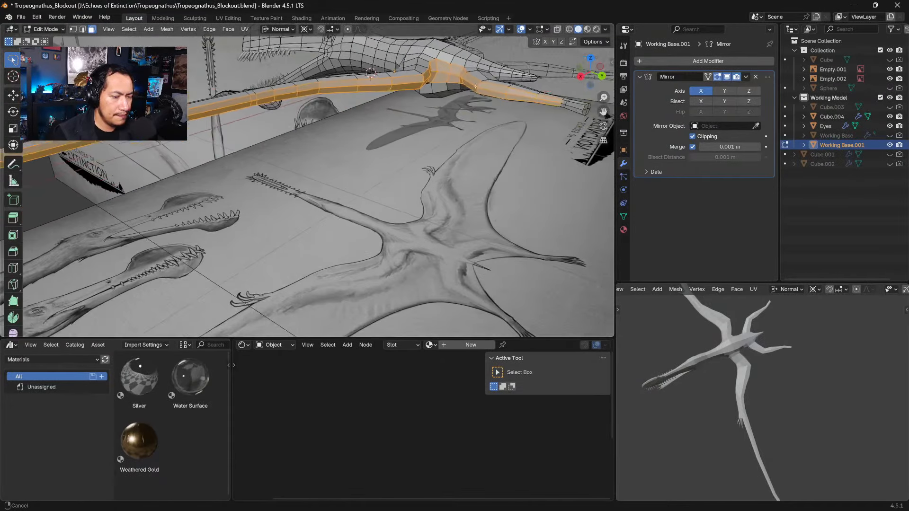
shift+middle_drag(447, 114, 379, 178)
scroll(379, 162, down, 2)
scroll(388, 165, up, 3)
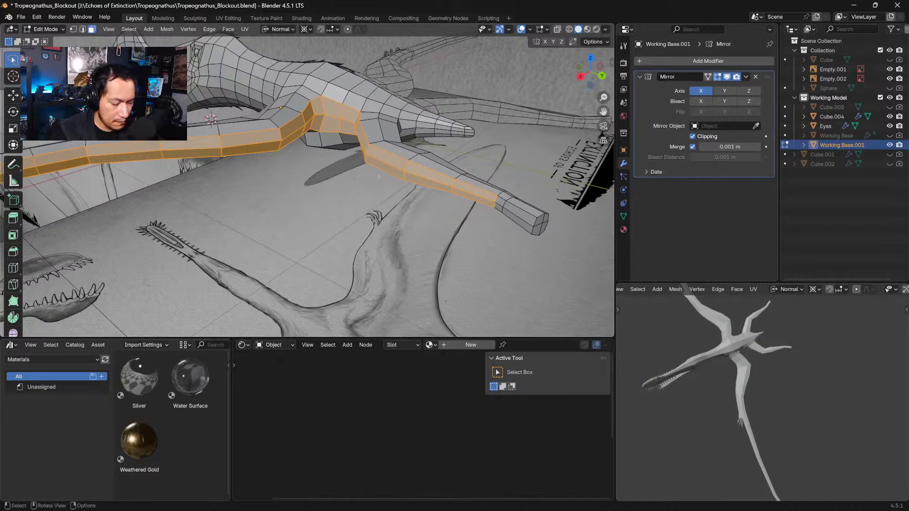
key(i)
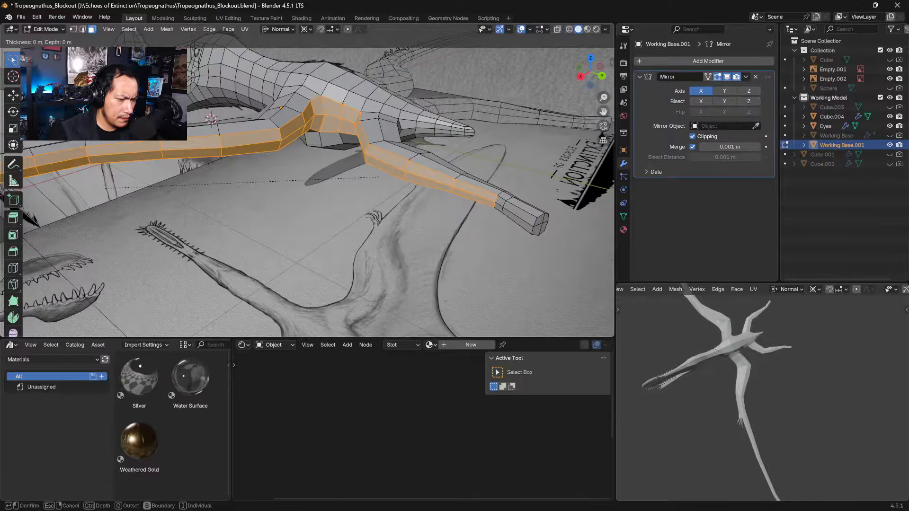
click(455, 169)
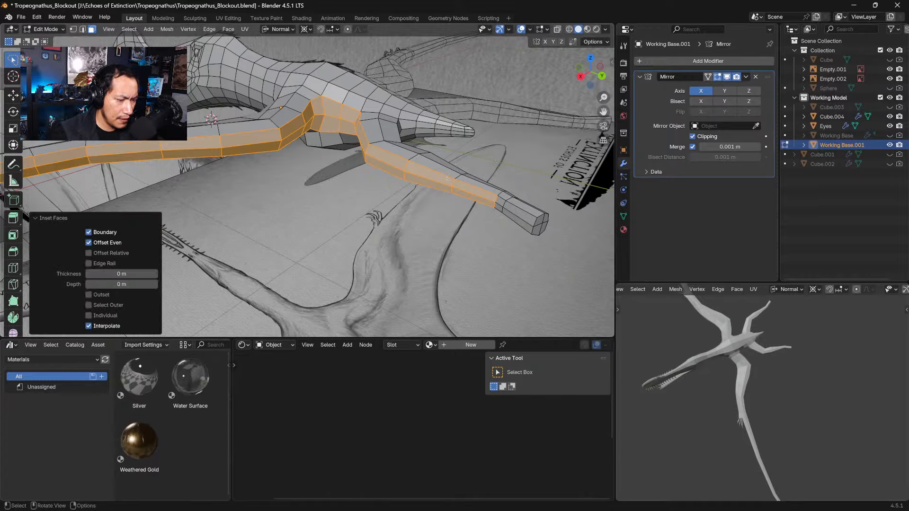
key(i)
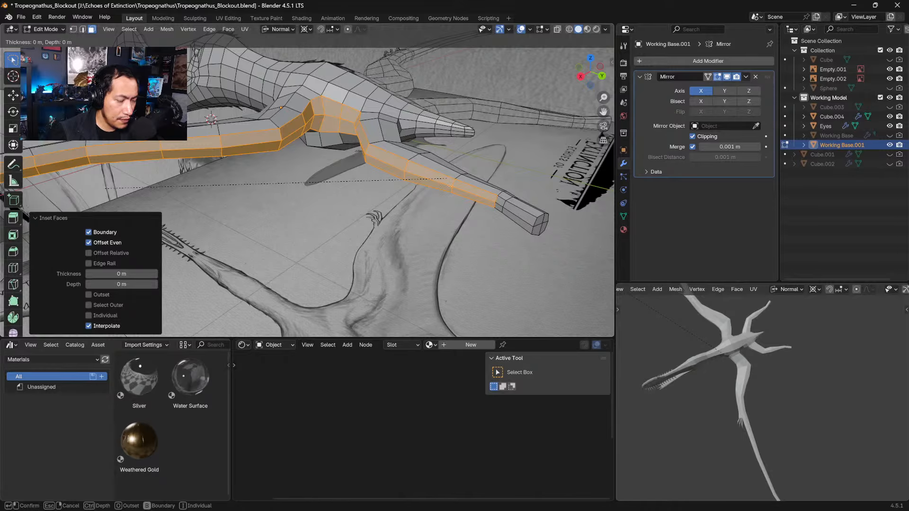
click(450, 187)
key(ctrl+z)
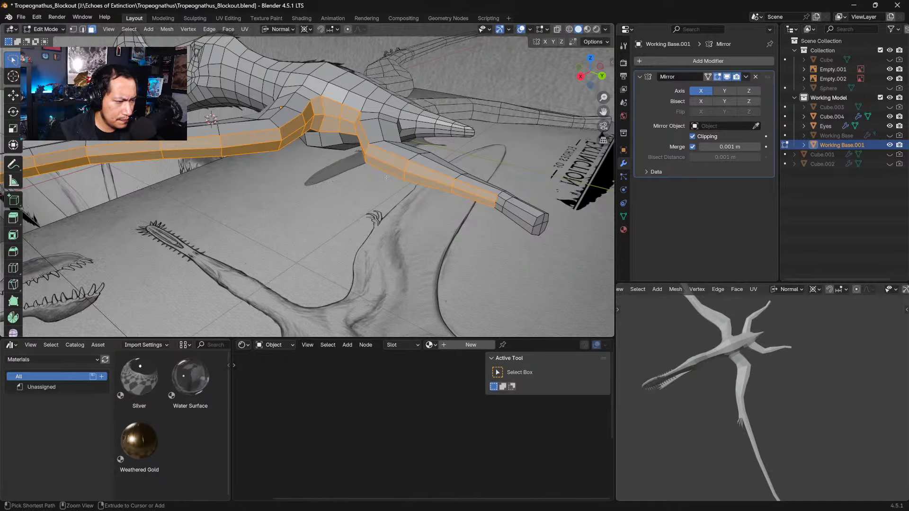
Step: Add the two rear faces of the wing finger's last segment to the selection and set the pivot point to Active Element
ctrl+middle_drag(387, 178, 342, 186)
shift+click(170, 209)
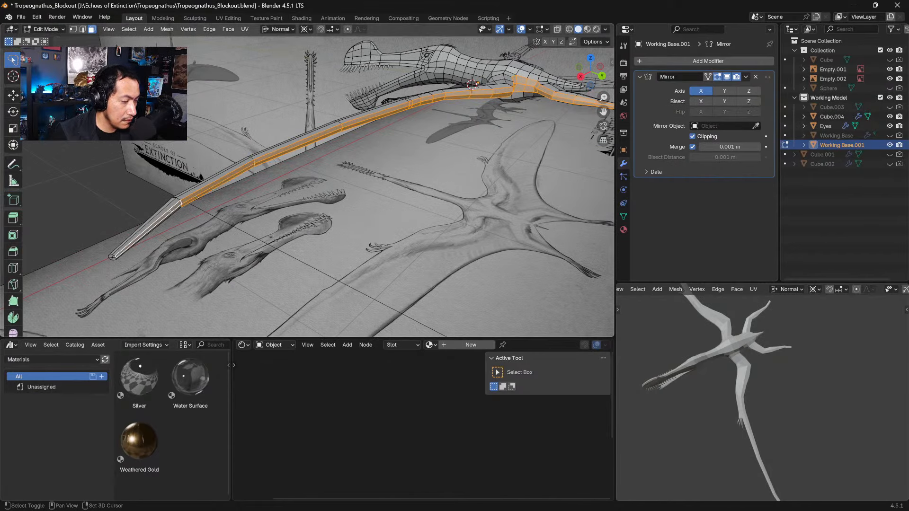
shift+click(168, 217)
shift+middle_drag(427, 128, 359, 150)
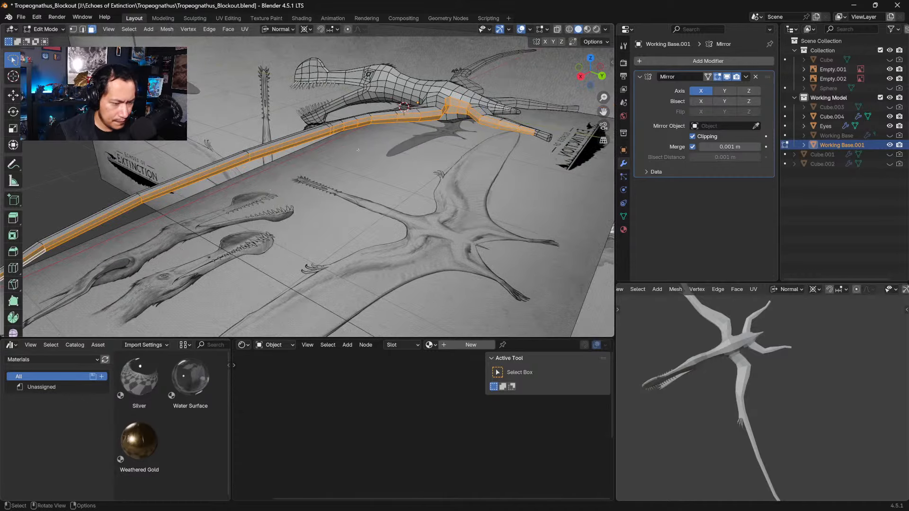
key(period)
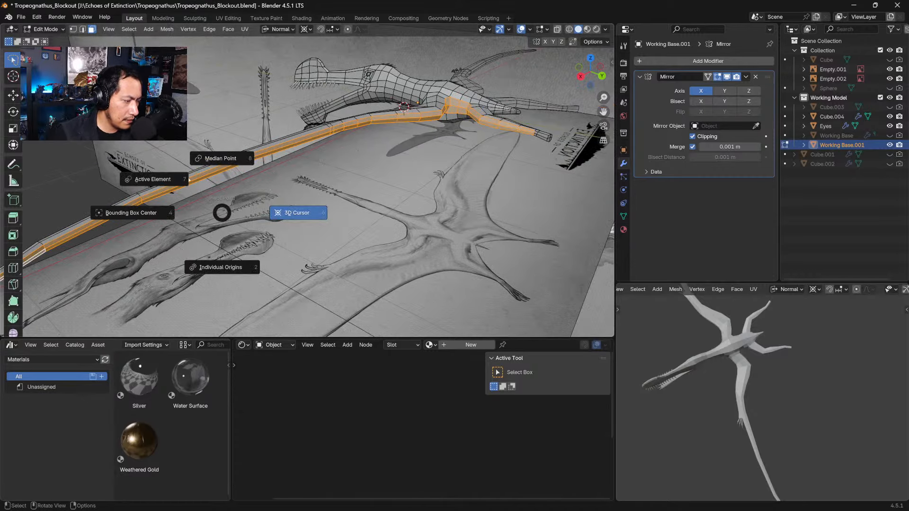
click(156, 179)
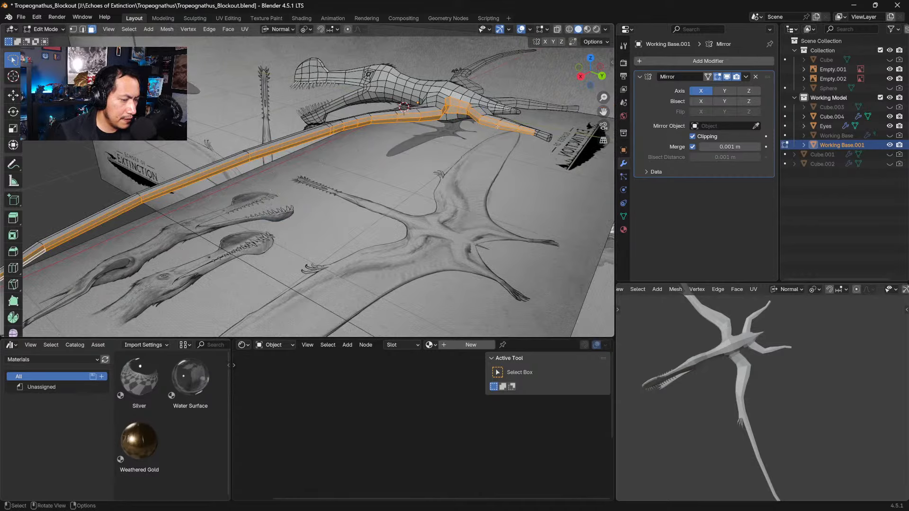
Step: Try insetting the selected strip again with the Active Element pivot
shift+middle_drag(497, 126, 407, 160)
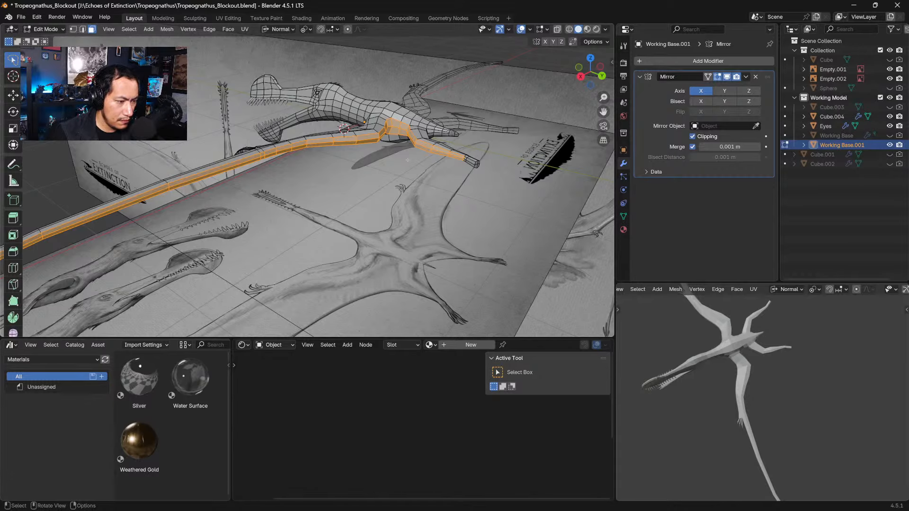
scroll(408, 160, down, 8)
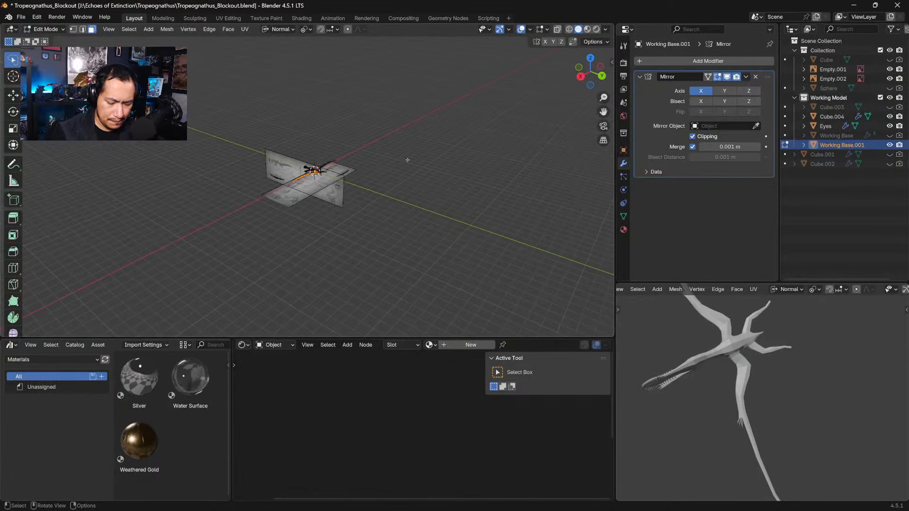
scroll(408, 160, up, 10)
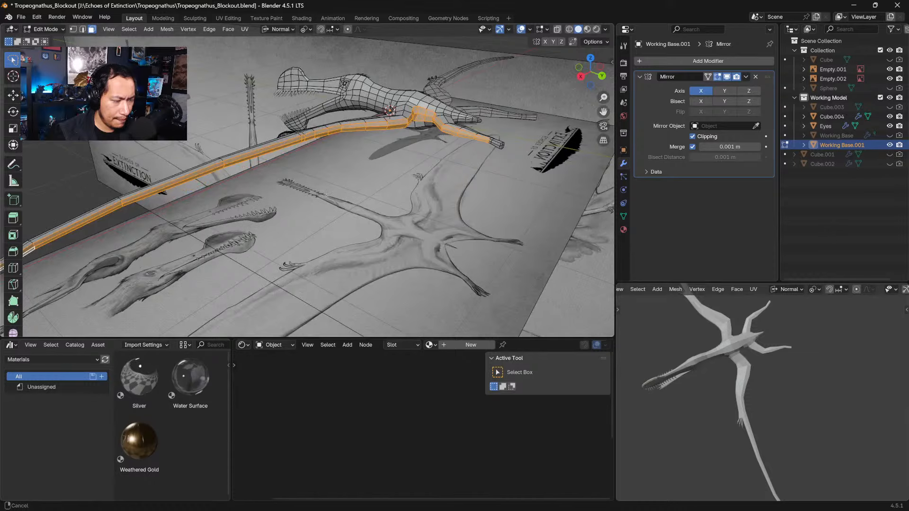
scroll(407, 160, up, 4)
key(i)
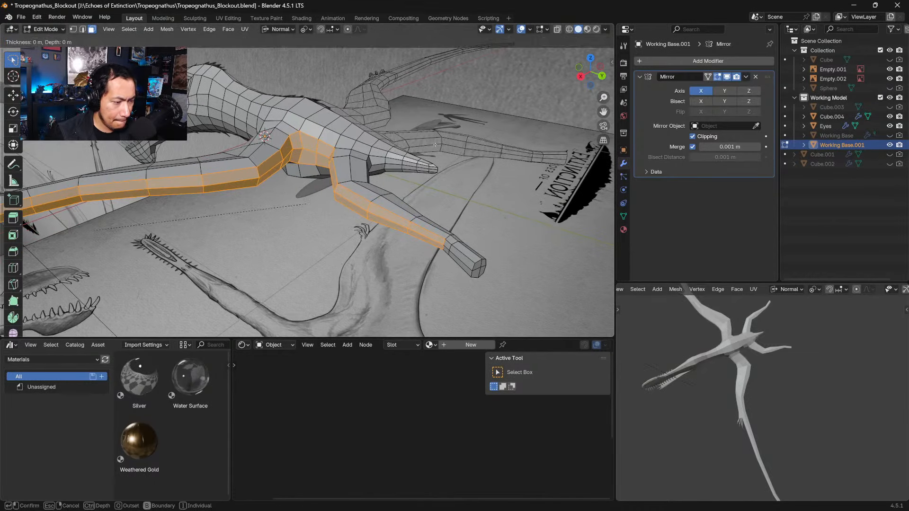
click(426, 152)
scroll(426, 152, down, 3)
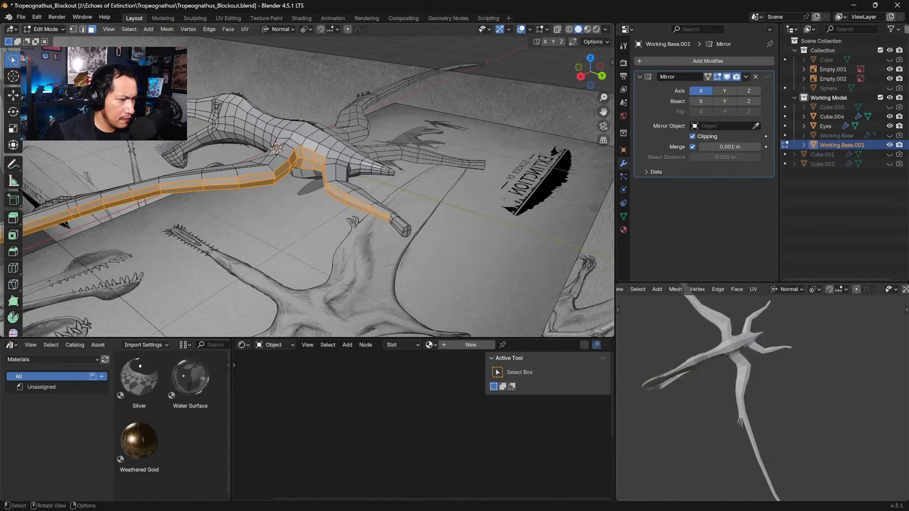
Step: Try a wide inset of 0.3104 m on the selected leg, body and wing faces, and undo it
shift+middle_drag(428, 165, 474, 156)
scroll(473, 156, down, 3)
shift+middle_drag(331, 191, 429, 149)
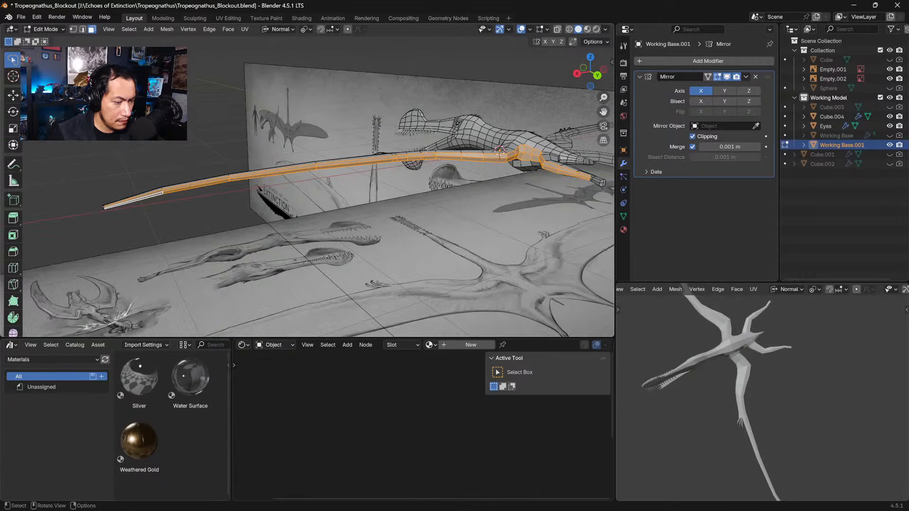
key(i)
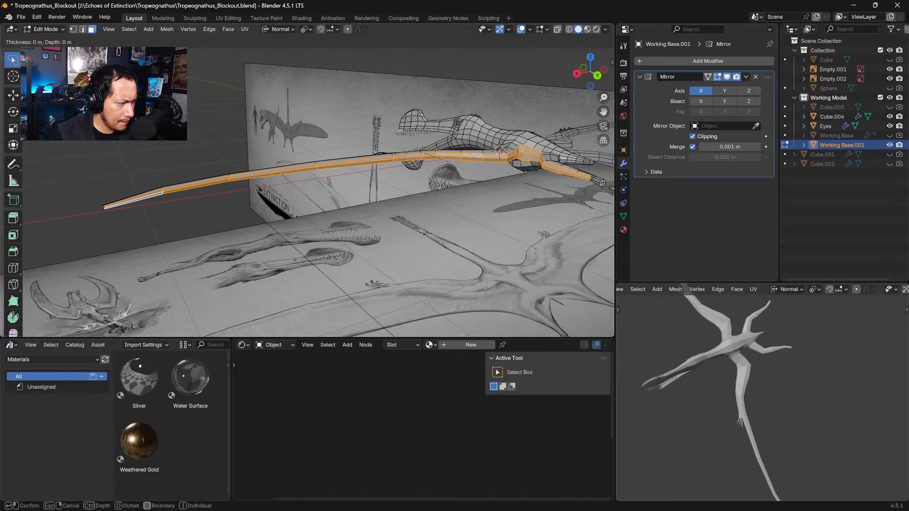
click(442, 155)
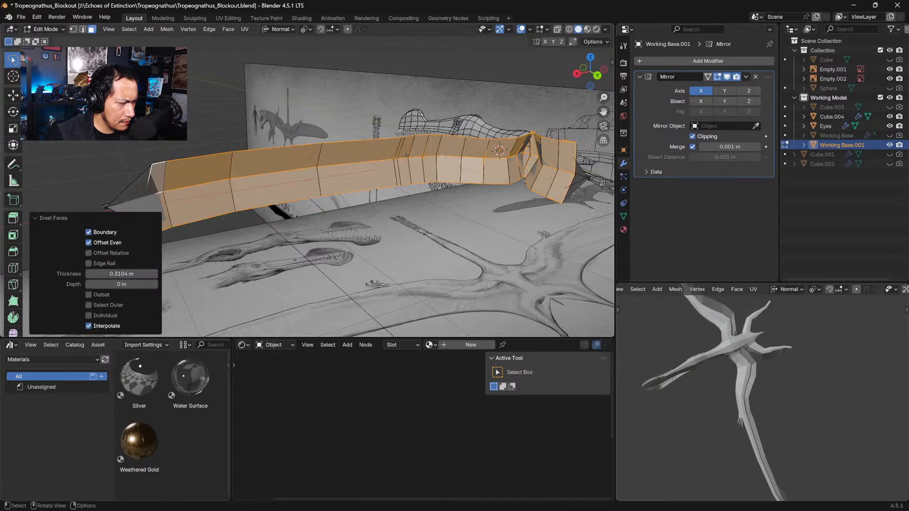
key(ctrl+z)
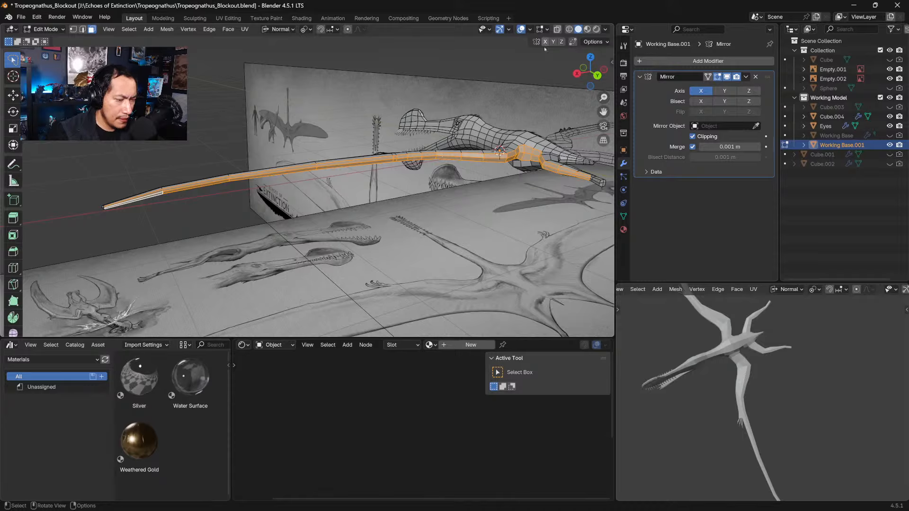
key(ctrl+shift+z)
key(ctrl+z)
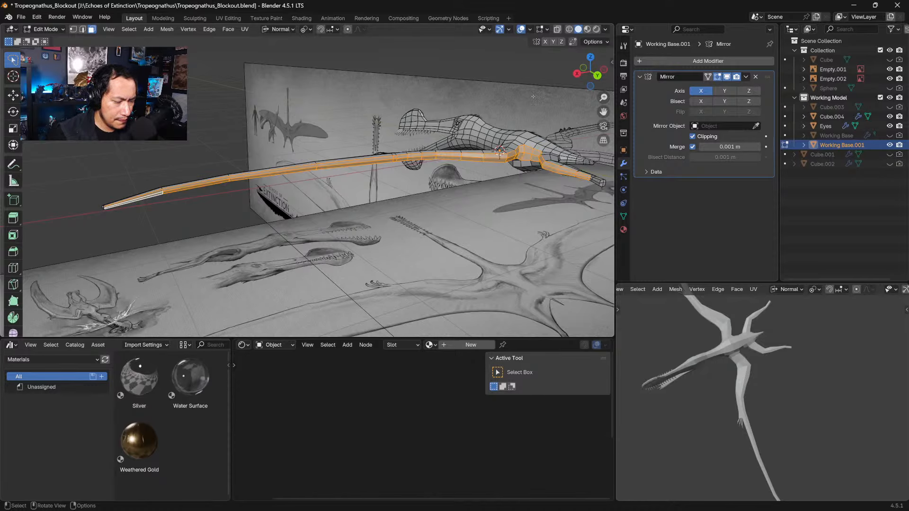
Step: Inset the selected leg, body and wing faces by about 0.025 m and clear the selection
key(i)
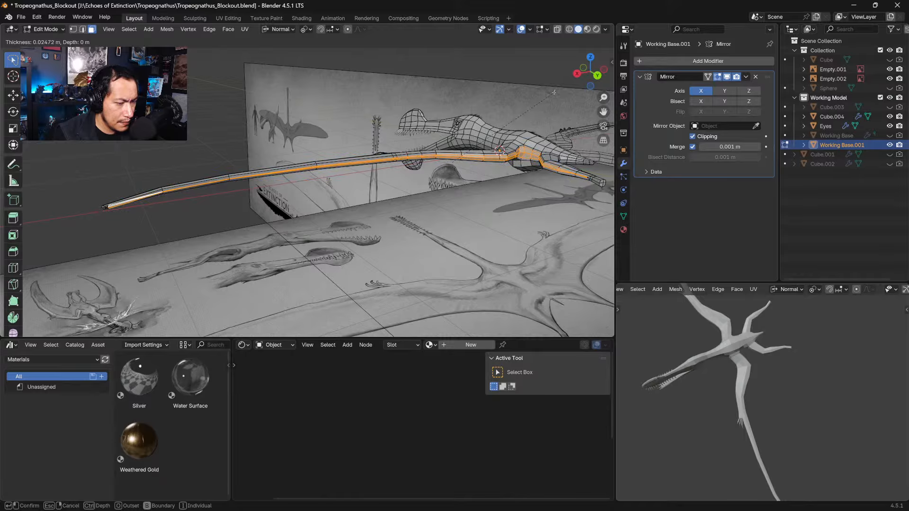
click(552, 92)
middle_drag(552, 92, 523, 136)
click(523, 70)
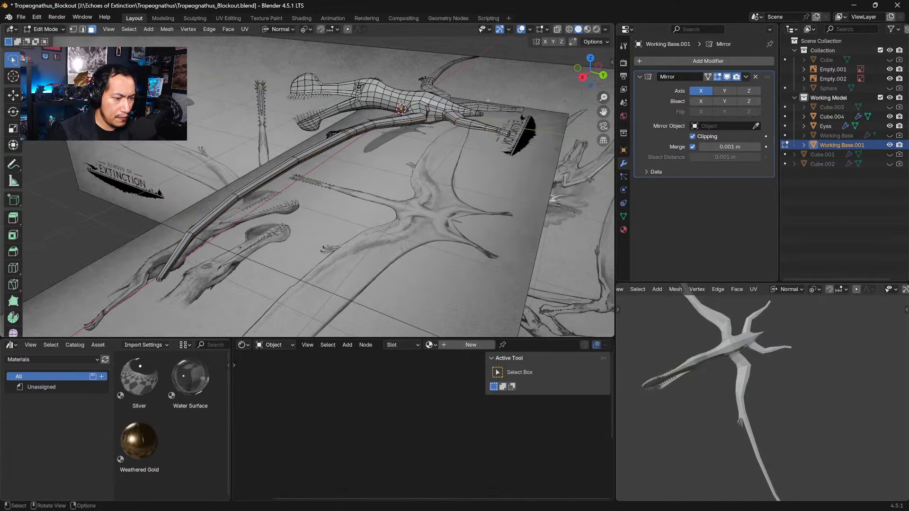
Step: Move the bunched inset vertex at the lower leg's middle edge loop upward to separate it from its neighbour
middle_drag(523, 71, 415, 118)
middle_drag(415, 219, 423, 262)
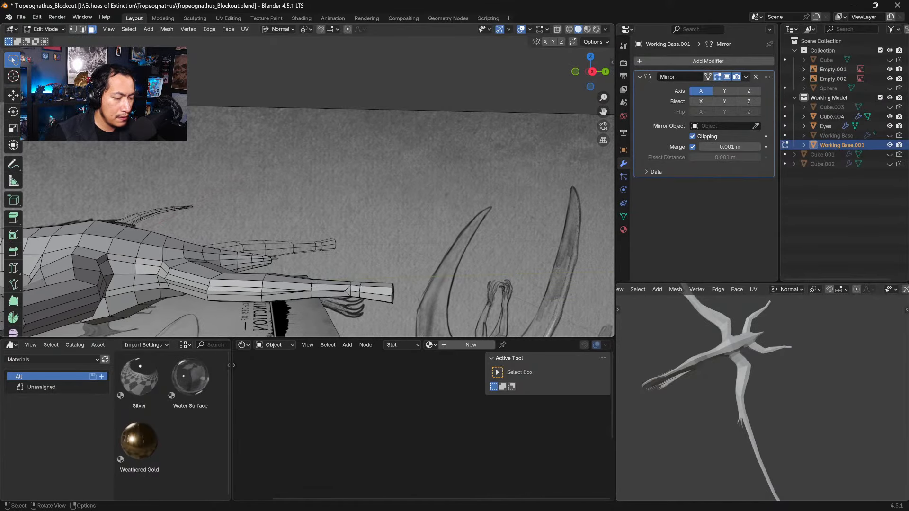
click(287, 286)
key(KP_Decimal)
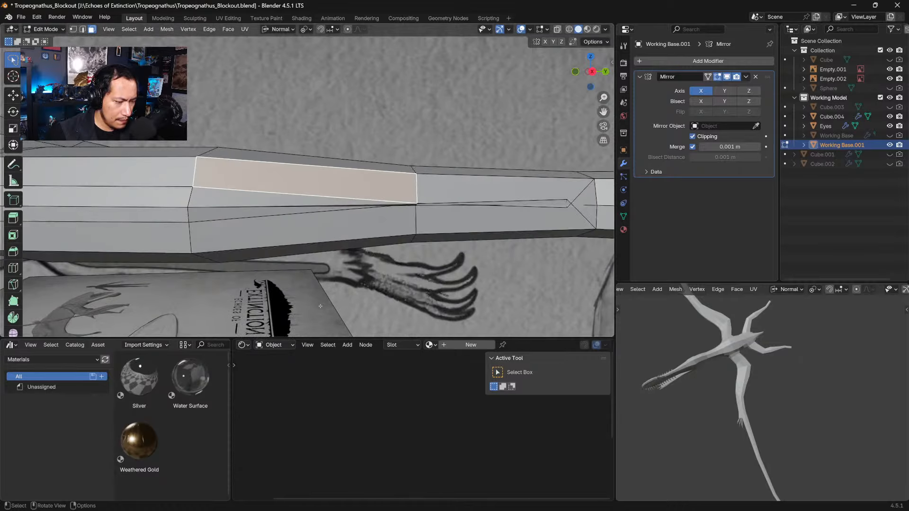
key(1)
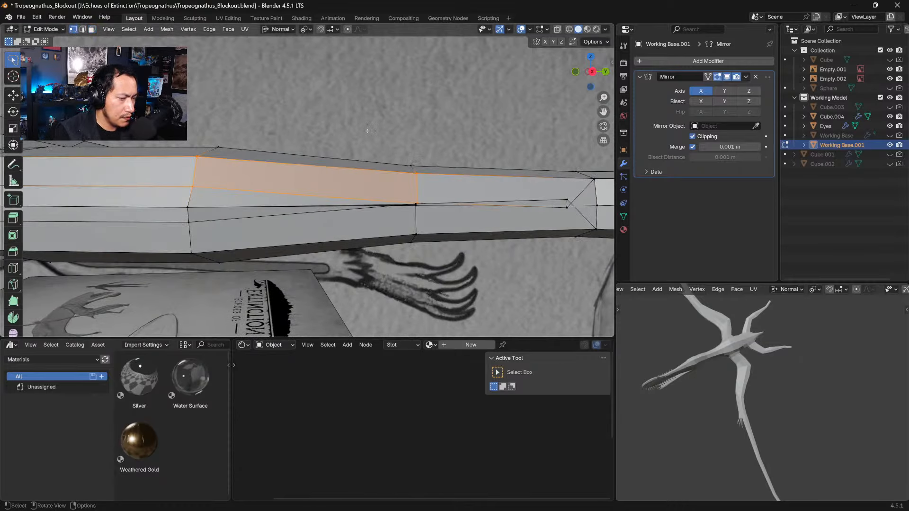
click(416, 202)
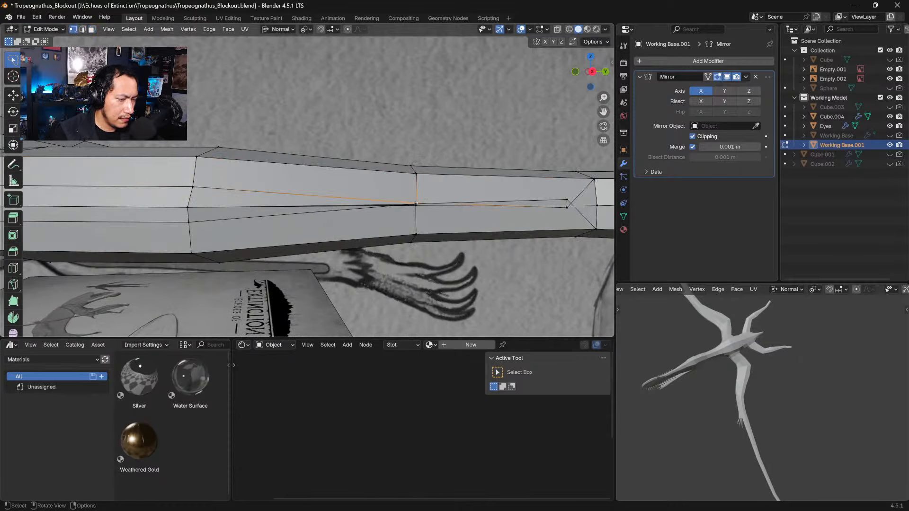
key(alt+a)
click(417, 203)
key(shift+space)
key(g)
drag(417, 203, 416, 190)
Step: Spread the inset vertices at the lower leg's foot end and shift the middle-loop vertex about 0.008 m along its normal Y axis
click(567, 200)
mouse_move(567, 200)
mouse_down()
mouse_move(568, 188)
mouse_move(566, 214)
mouse_move(566, 204)
mouse_move(581, 204)
mouse_up()
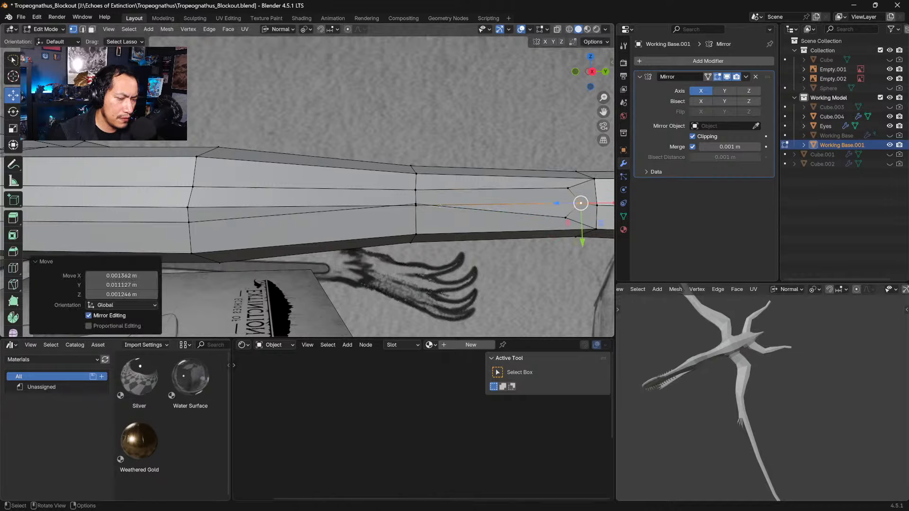
click(416, 204)
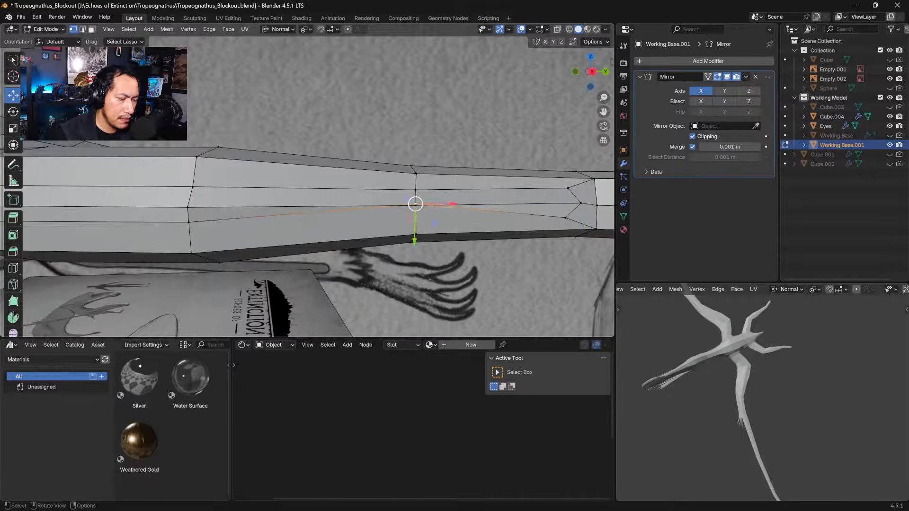
drag(414, 242, 415, 253)
Step: Try moving the inset vertex at the wing finger's joint about 0.006 m along its normal Z axis, and undo it
mouse_move(417, 253)
ctrl+middle_down()
mouse_move(440, 299)
mouse_move(448, 244)
mouse_move(435, 238)
mouse_move(536, 244)
ctrl+middle_up()
shift+middle_drag(331, 223, 426, 210)
shift+middle_drag(308, 212, 518, 202)
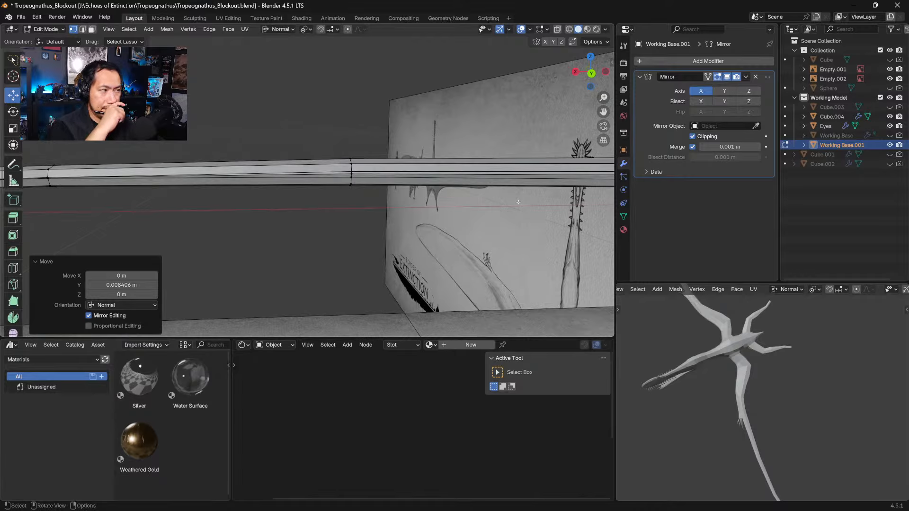
shift+middle_drag(335, 252, 389, 242)
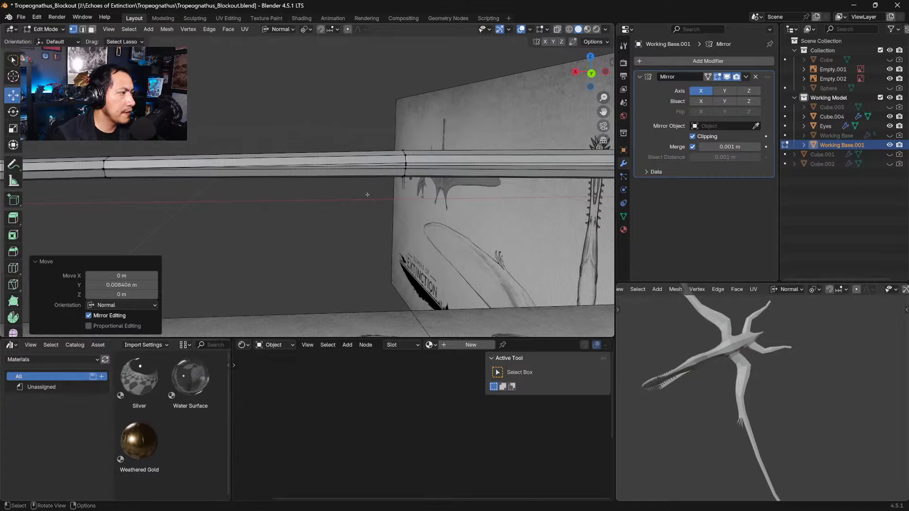
middle_drag(360, 201, 383, 185)
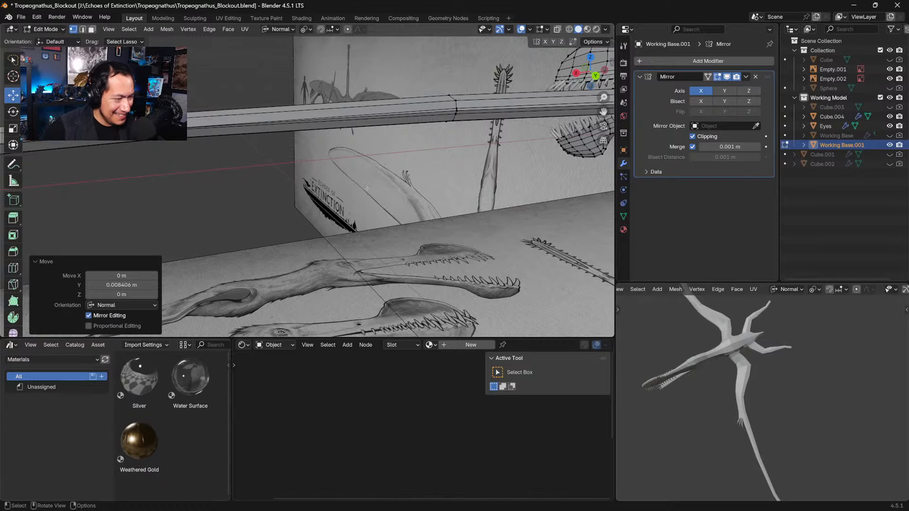
middle_drag(328, 183, 413, 201)
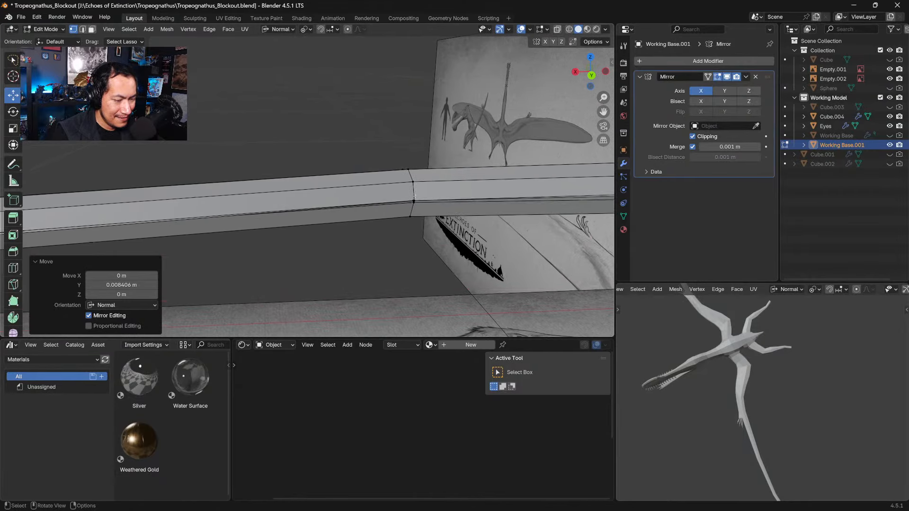
click(413, 201)
key(g)
key(z)
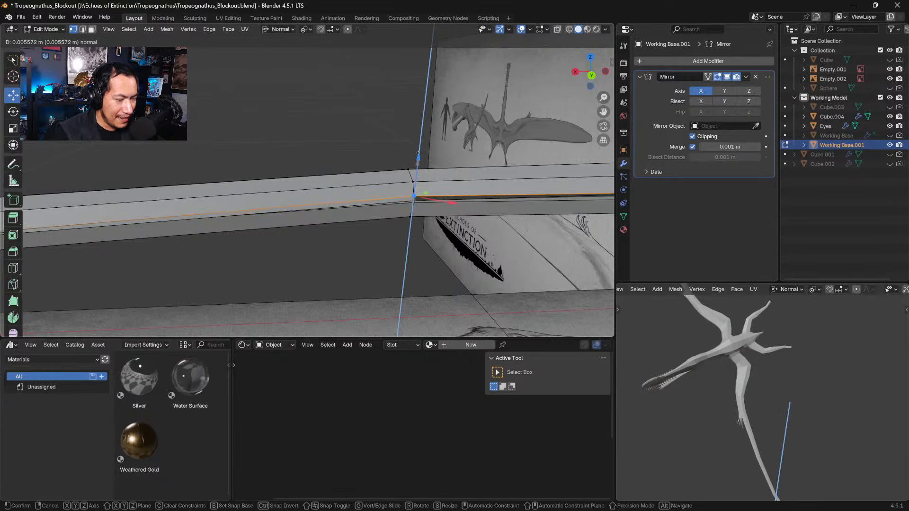
click(426, 217)
middle_drag(426, 217, 179, 262)
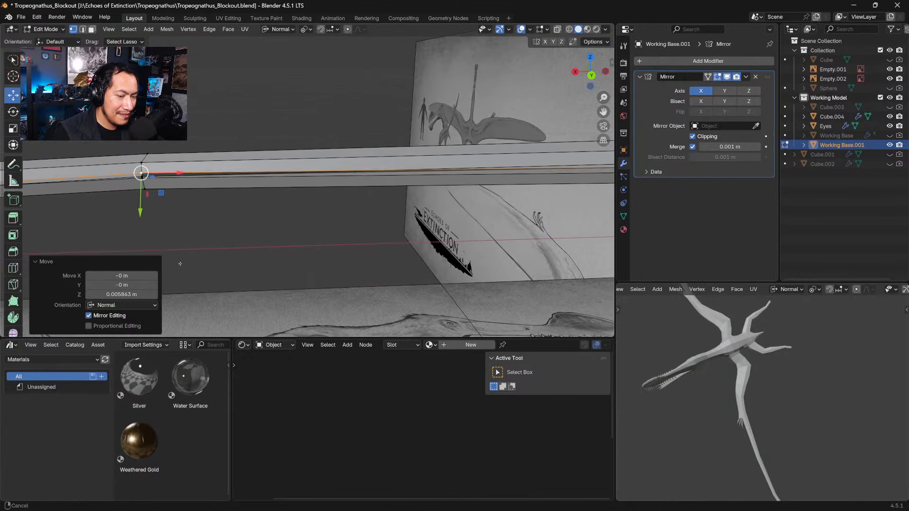
key(ctrl+z)
Step: Space out the inset vertices at the wing finger's joint with moves of about 0.010 m along their normal axes
drag(141, 147, 142, 152)
click(141, 175)
drag(146, 195, 145, 189)
middle_drag(144, 189, 215, 185)
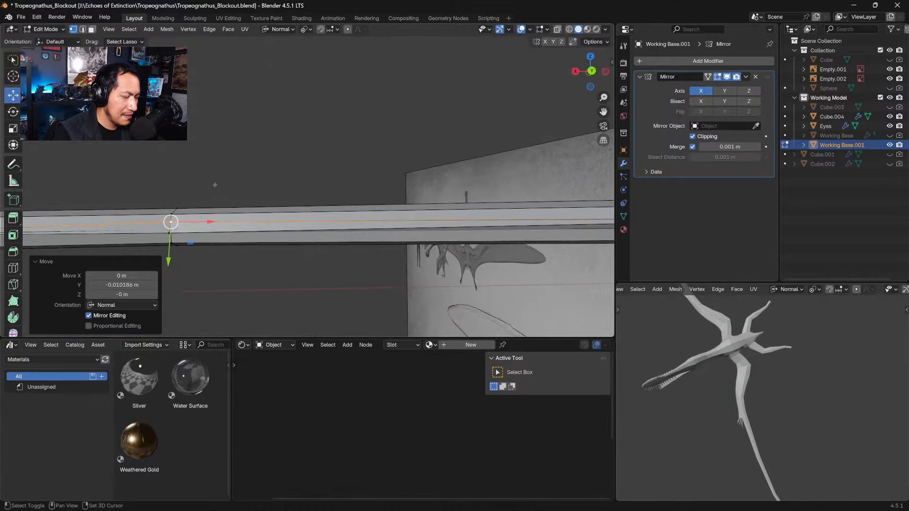
click(170, 234)
click(171, 231)
drag(175, 246, 175, 248)
drag(176, 211, 169, 233)
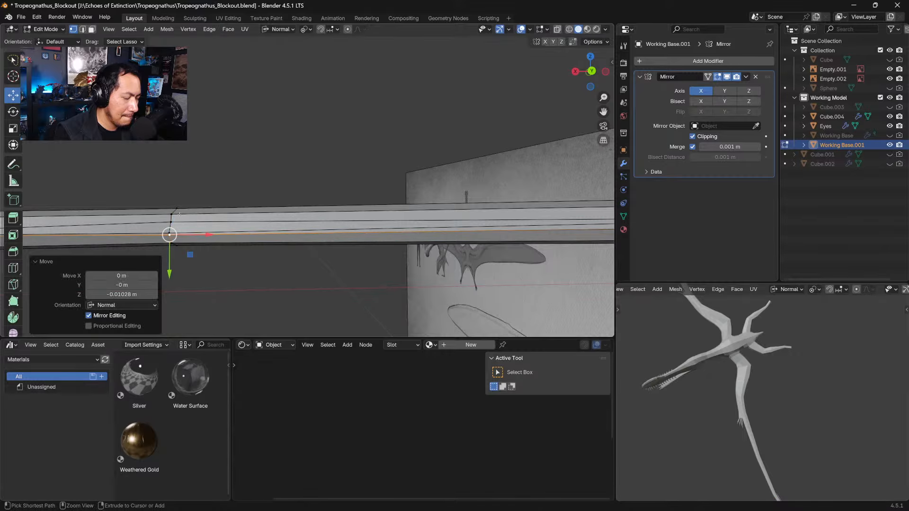
Step: Nudge the inset vertex at the wing finger's joint by about 0.0001 m along its normal Z axis in back view
click(170, 230)
key(KP_7)
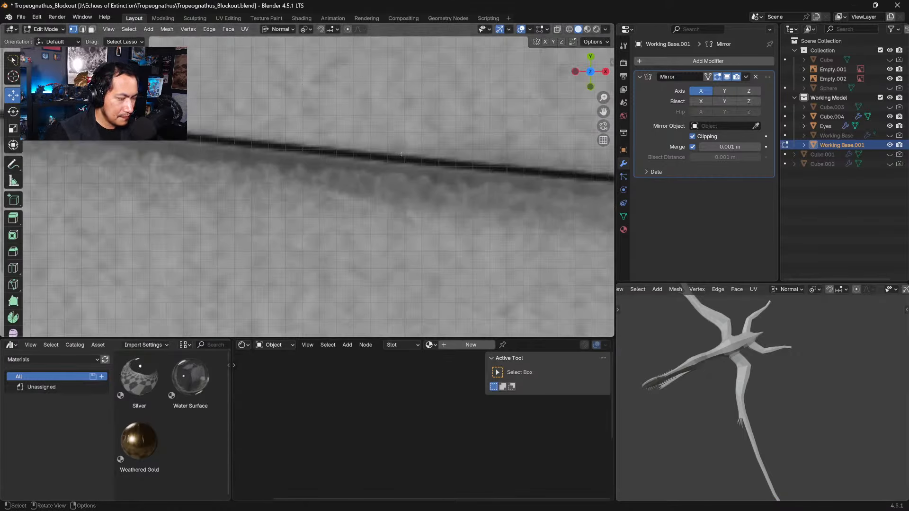
scroll(401, 154, down, 8)
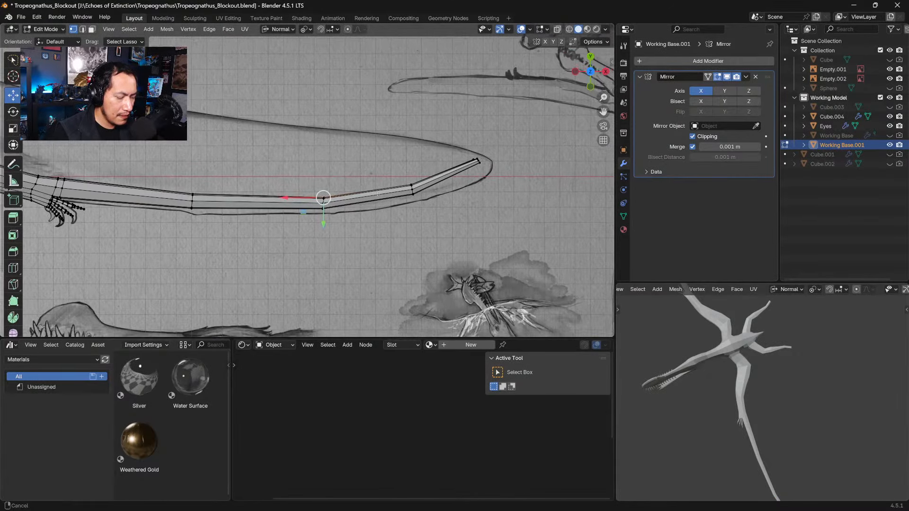
shift+middle_drag(377, 194, 374, 188)
key(KP_1)
ctrl+middle_drag(377, 136, 364, 93)
key(ctrl+KP_1)
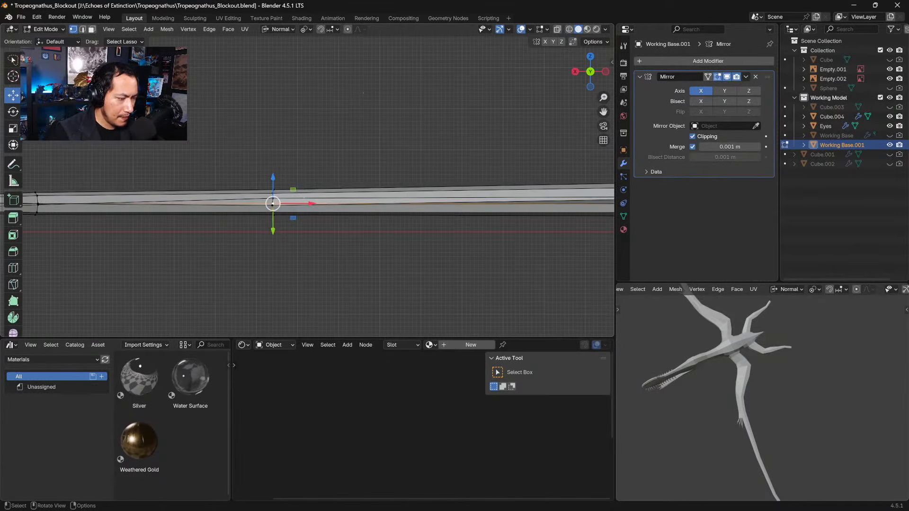
ctrl+middle_drag(304, 198, 377, 165)
drag(346, 158, 349, 165)
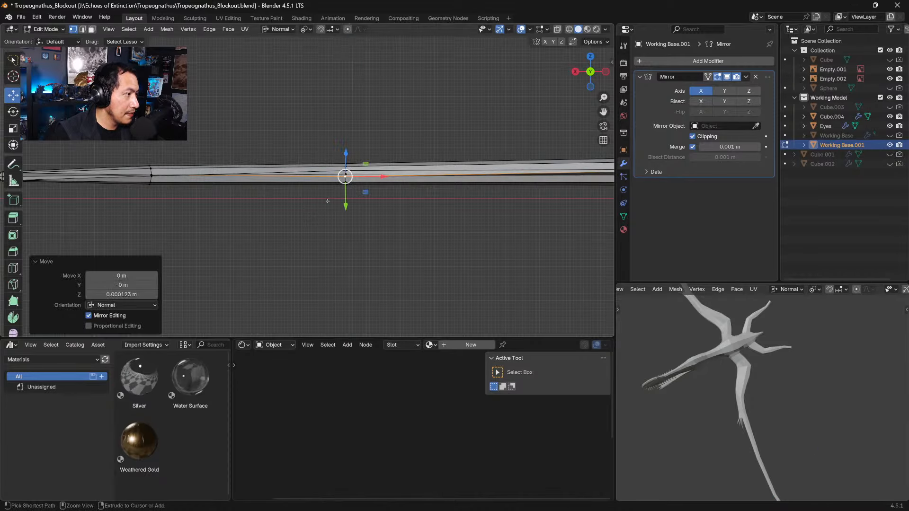
Step: Separate the crowded inset vertices at the wing finger's last joint before the tip with small vertical moves
ctrl+middle_drag(326, 201, 438, 210)
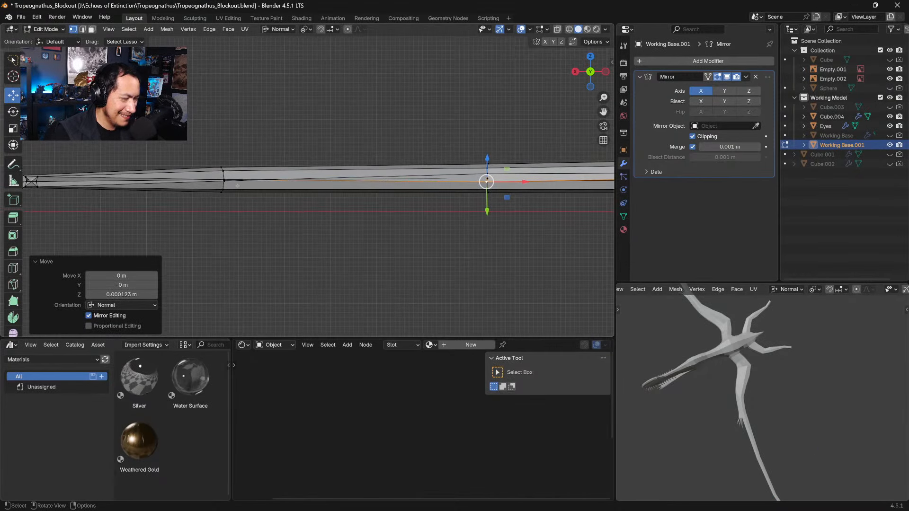
click(224, 179)
drag(222, 219, 222, 224)
click(224, 179)
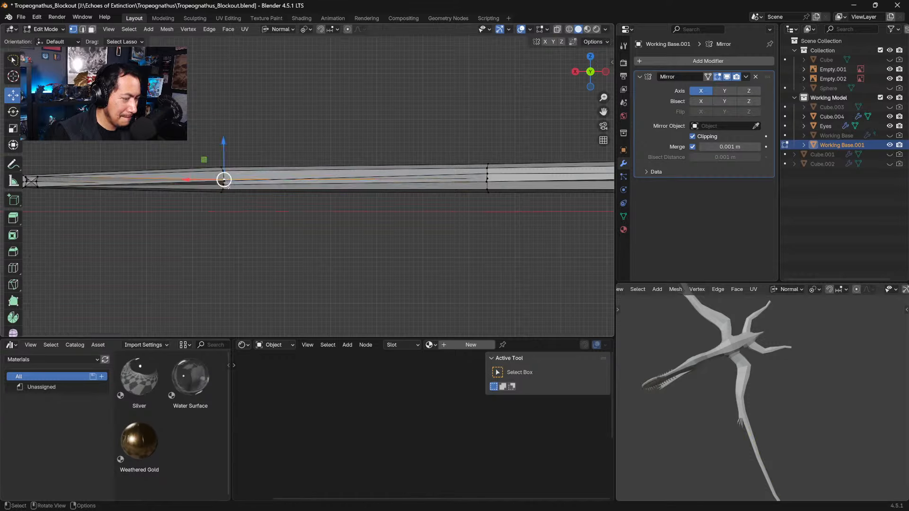
drag(224, 143, 224, 141)
click(224, 181)
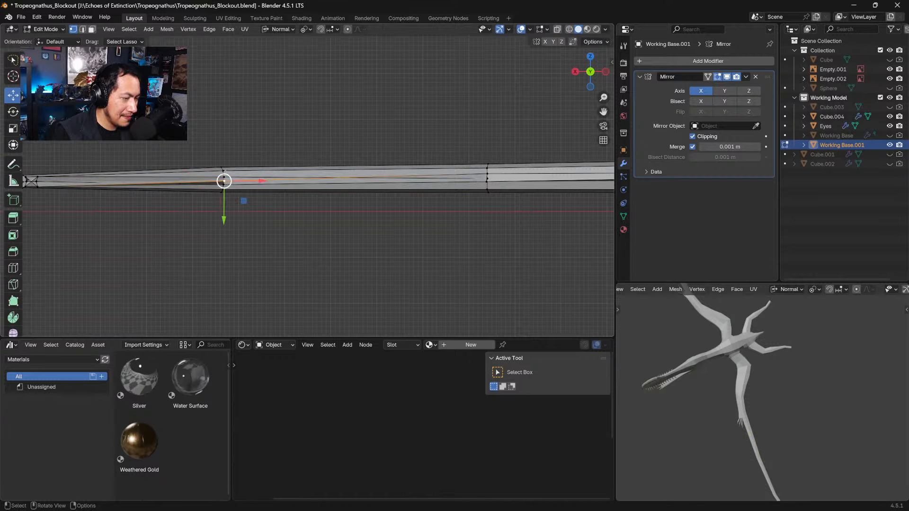
drag(224, 220, 224, 207)
click(224, 185)
click(224, 177)
key(g)
key(z)
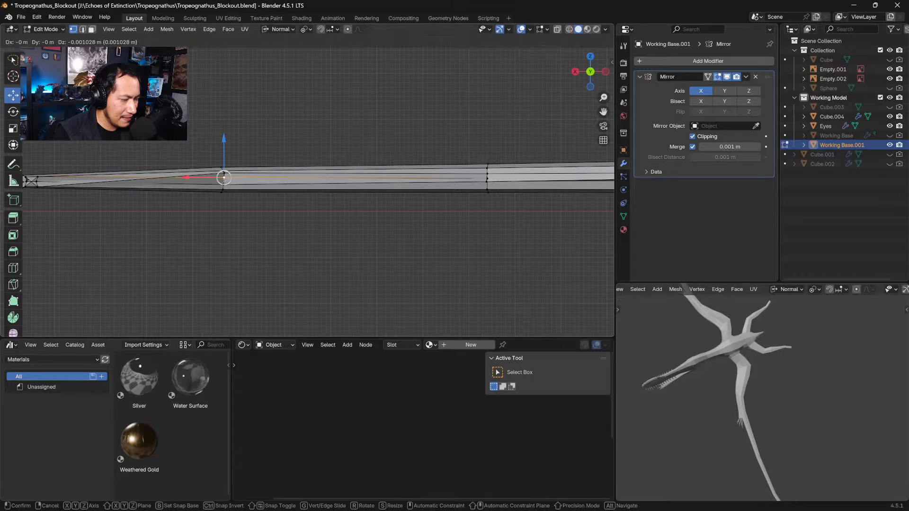
click(238, 217)
Step: Set the transform orientation to Global and lower the upper inset vertex at the wing finger's last joint by about 0.005 m
ctrl+middle_drag(238, 217, 507, 243)
click(410, 172)
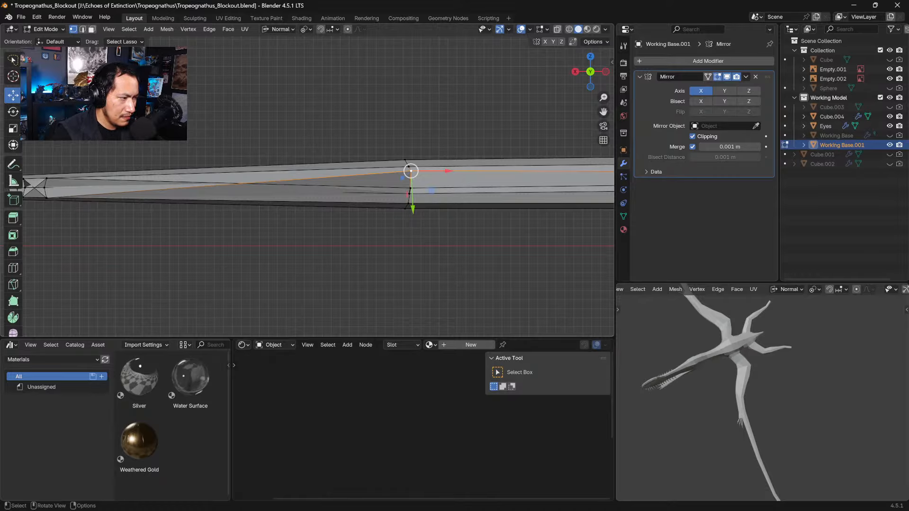
click(280, 29)
click(273, 60)
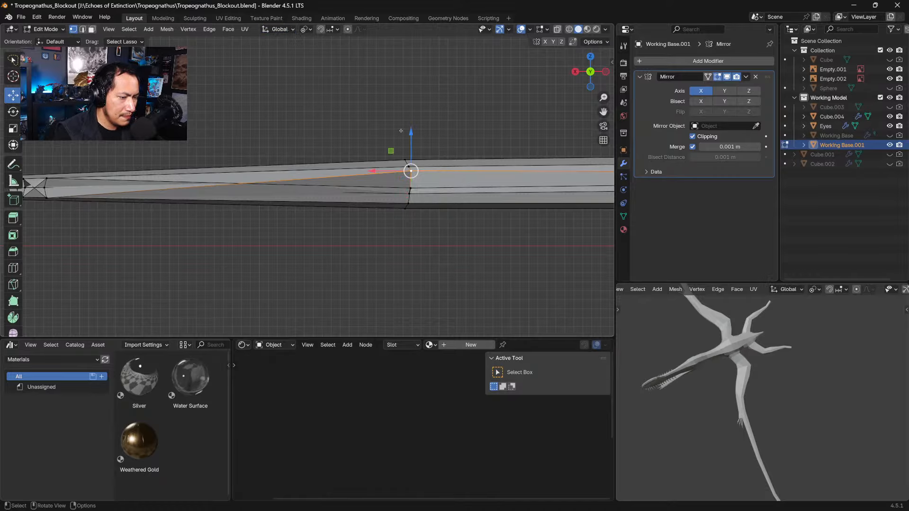
drag(411, 136, 410, 141)
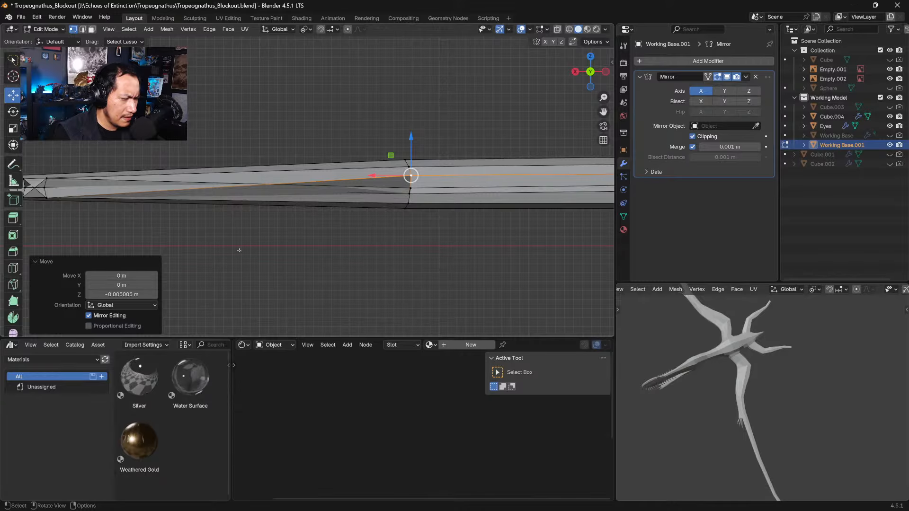
Step: Lower the upper inset vertex at the wing finger's tip and raise the lower one by about 0.006 m
shift+middle_drag(251, 234, 376, 235)
click(172, 181)
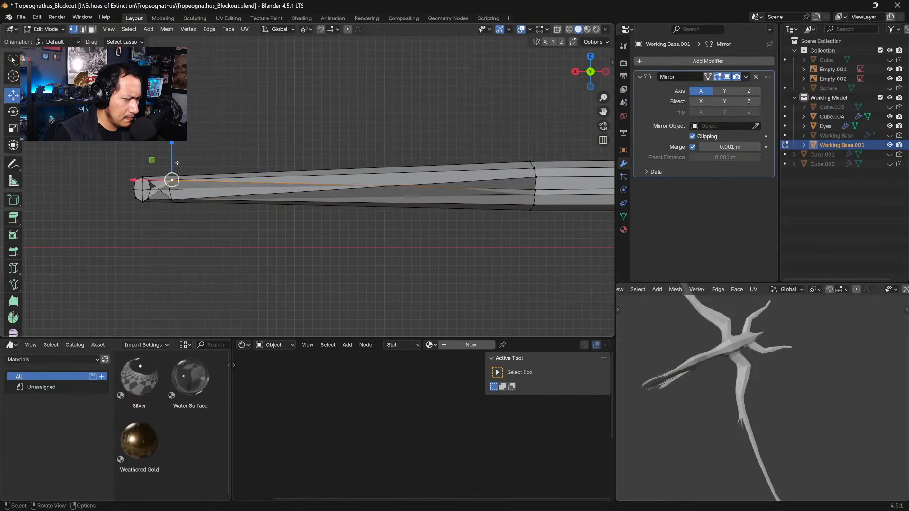
mouse_move(172, 150)
mouse_down()
mouse_move(173, 168)
mouse_move(174, 141)
mouse_move(172, 154)
mouse_up()
click(169, 189)
click(171, 198)
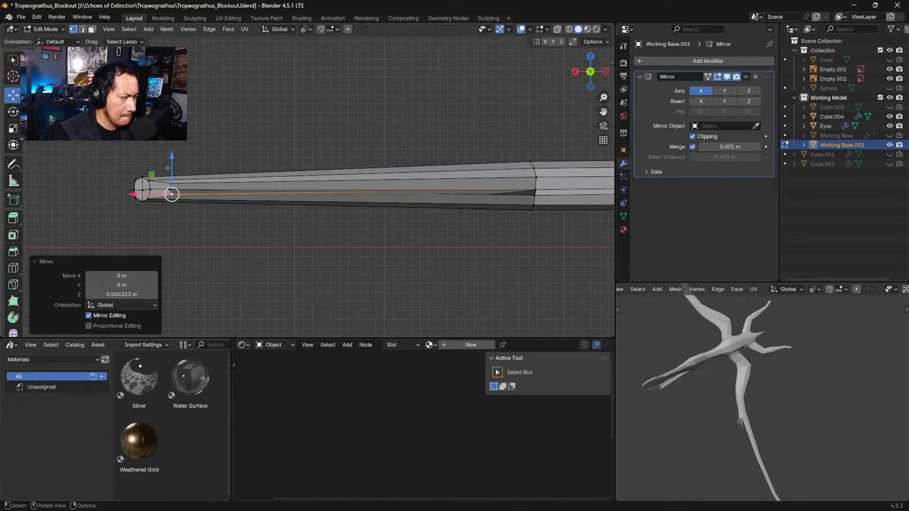
Step: Try smoothing the wing finger's last segment and joint in Sculpt Mode, undo the strokes and return to Edit Mode
click(52, 30)
click(47, 60)
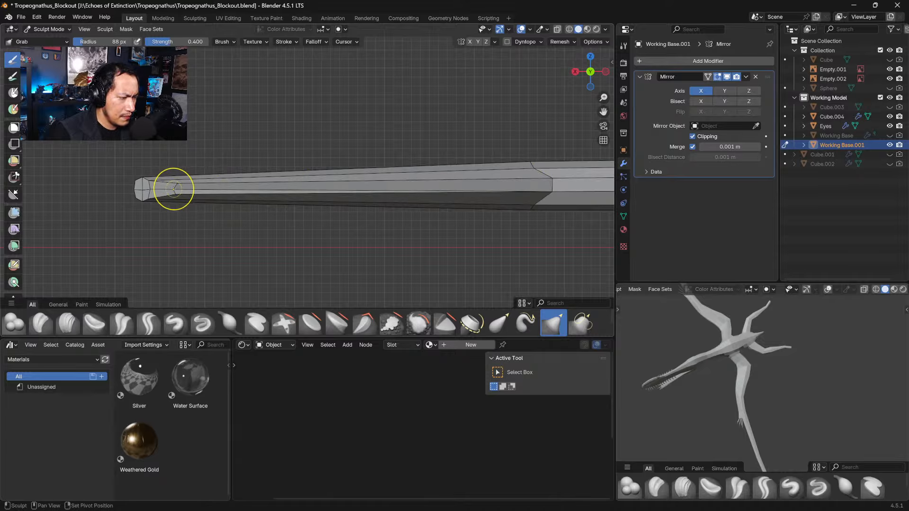
shift+drag(410, 189, 525, 190)
mouse_move(536, 191)
shift+mouse_down()
mouse_move(563, 190)
mouse_move(555, 203)
shift+mouse_up()
shift+middle_drag(552, 227, 355, 211)
ctrl+middle_drag(404, 188, 396, 284)
middle_drag(394, 221, 381, 272)
key(ctrl+z)
key(ctrl+z)
key(ctrl+z)
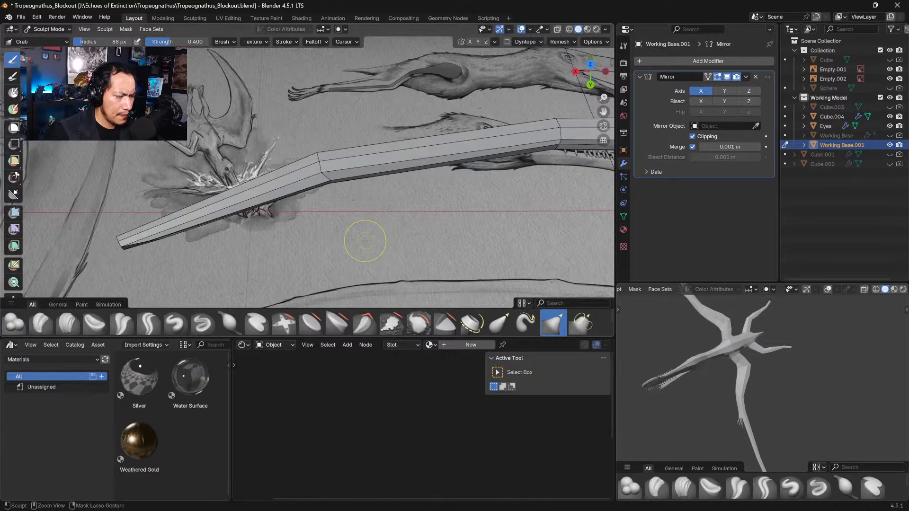
mouse_move(363, 239)
middle_down()
mouse_move(609, 278)
mouse_move(337, 143)
middle_up()
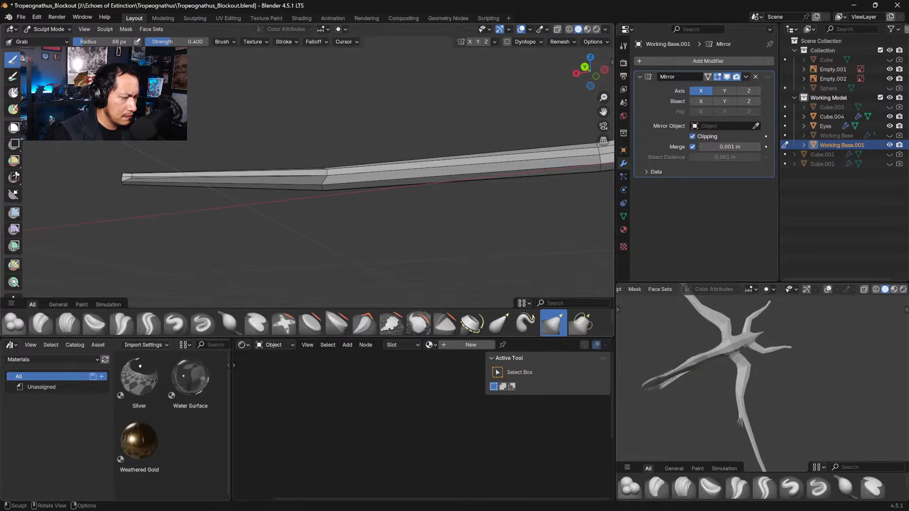
key(Tab)
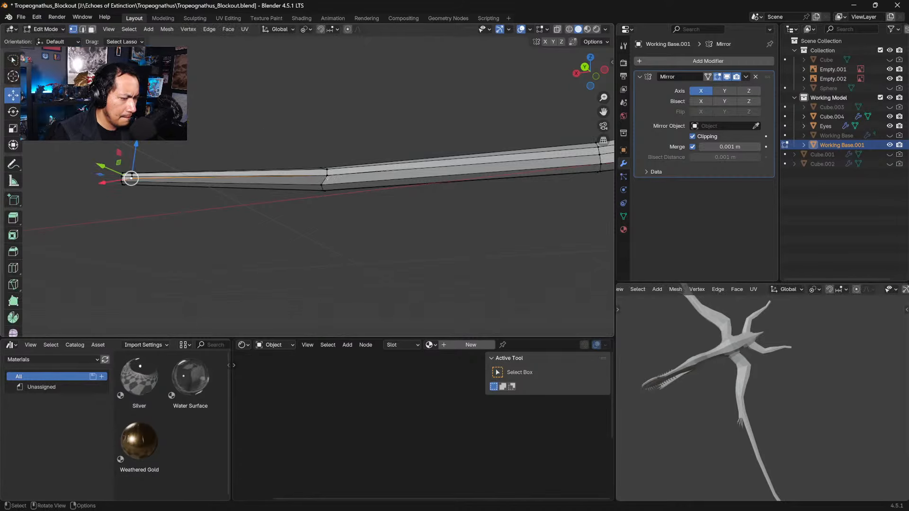
Step: Raise the inset vertex at the wing finger's last joint along global Z, finishing with a correction of about -0.0006 m
click(326, 177)
key(g)
key(z)
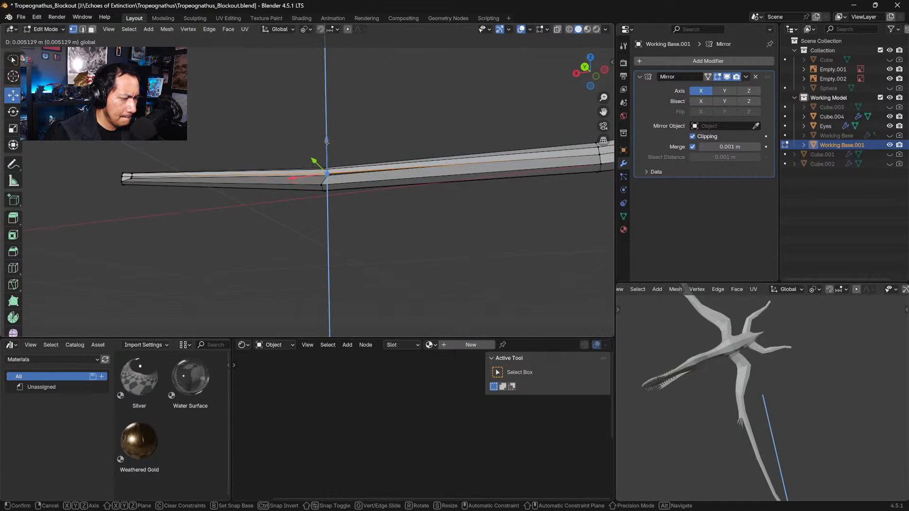
click(327, 174)
key(g)
key(z)
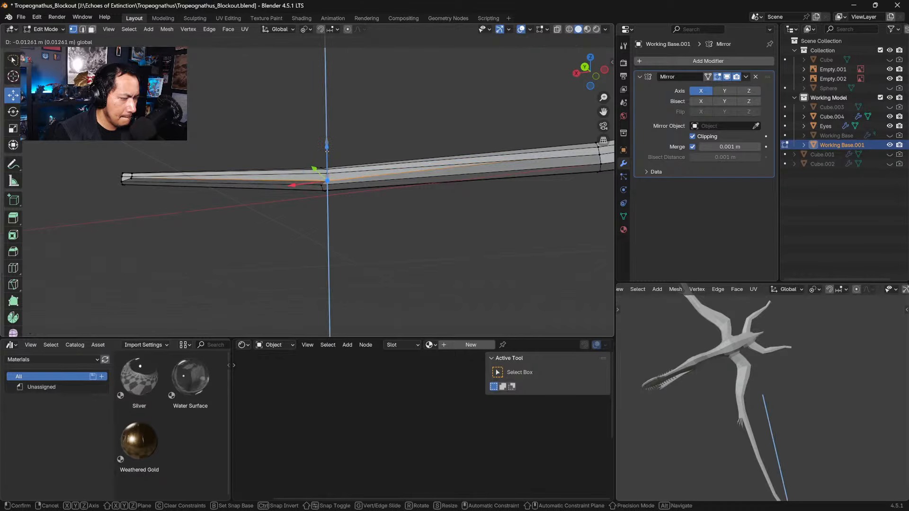
click(328, 153)
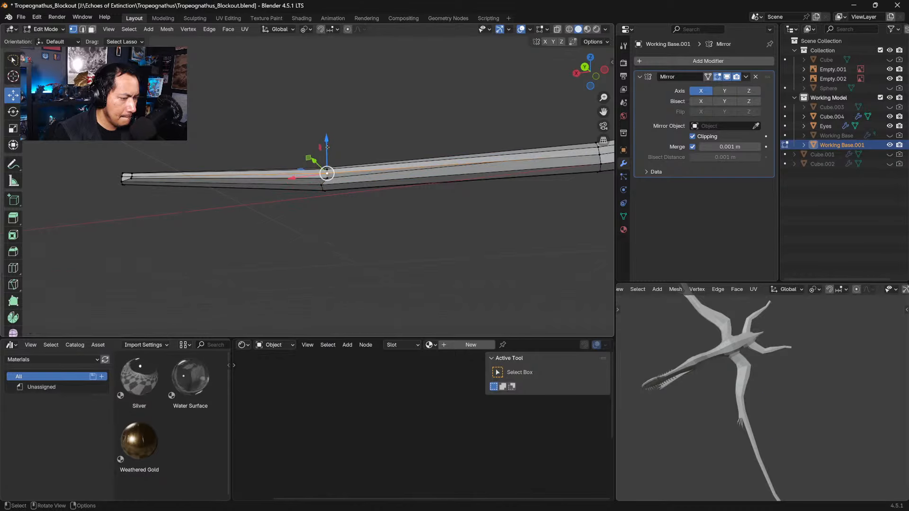
drag(327, 147, 328, 150)
shift+middle_drag(394, 119, 260, 133)
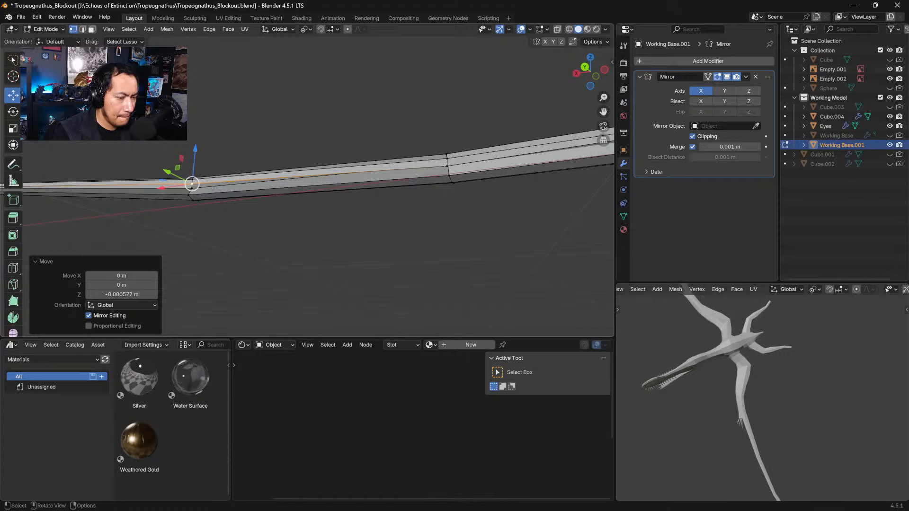
Step: Lower the upper inset vertex at the wing finger's second-to-last joint by about 0.011 m along global Z
click(446, 166)
mouse_move(446, 143)
mouse_down()
mouse_move(444, 130)
mouse_move(444, 140)
mouse_up()
click(447, 164)
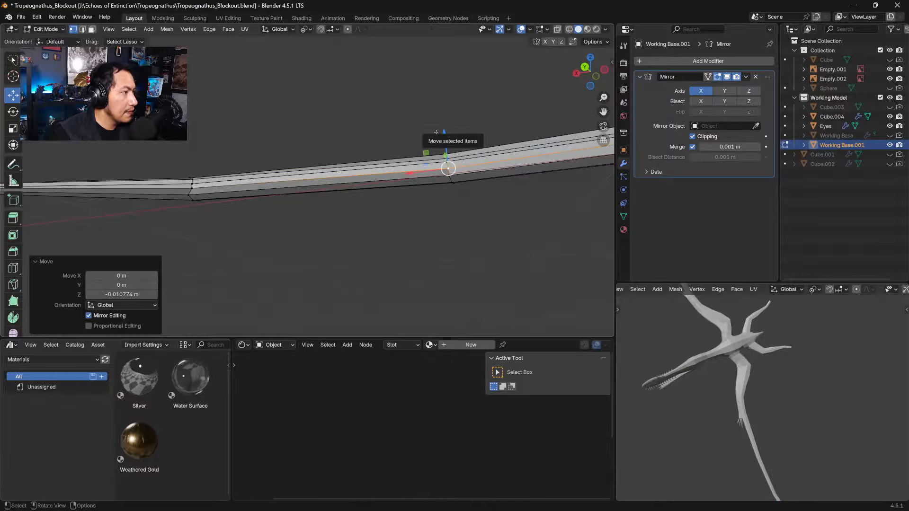
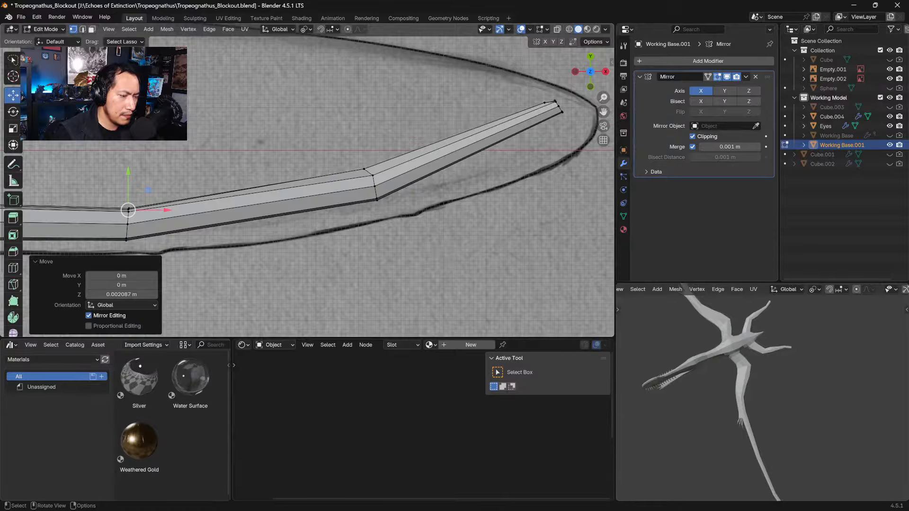
Step: Select the leading-edge vertices at the wing finger's last joint through X-ray and shift them about 0.02 m outward along X
click(357, 160)
key(alt+z)
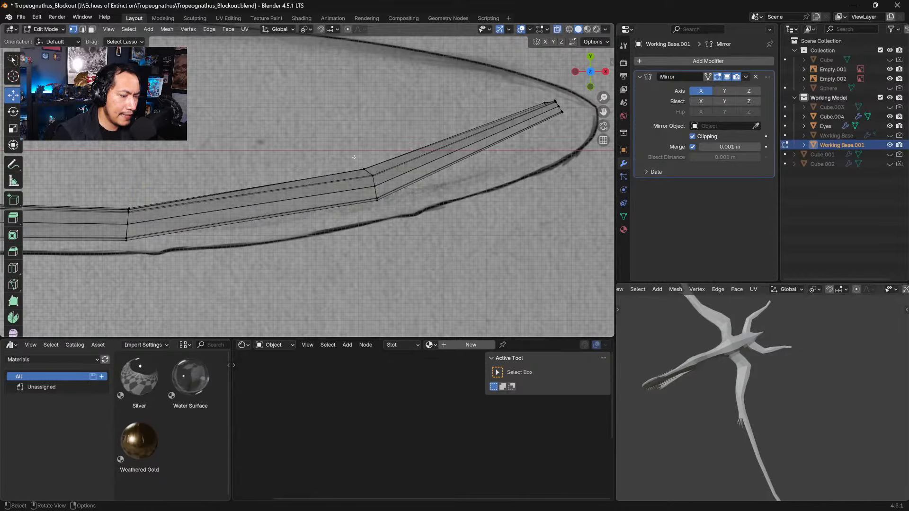
mouse_move(351, 160)
mouse_down()
mouse_move(369, 171)
mouse_move(375, 159)
mouse_up()
click(362, 158)
click(371, 163)
key(alt+z)
Step: In top view, move the selected last-joint vertices by about -0.008 m in X and -0.015 m in Y
ctrl+middle_drag(379, 137, 590, 246)
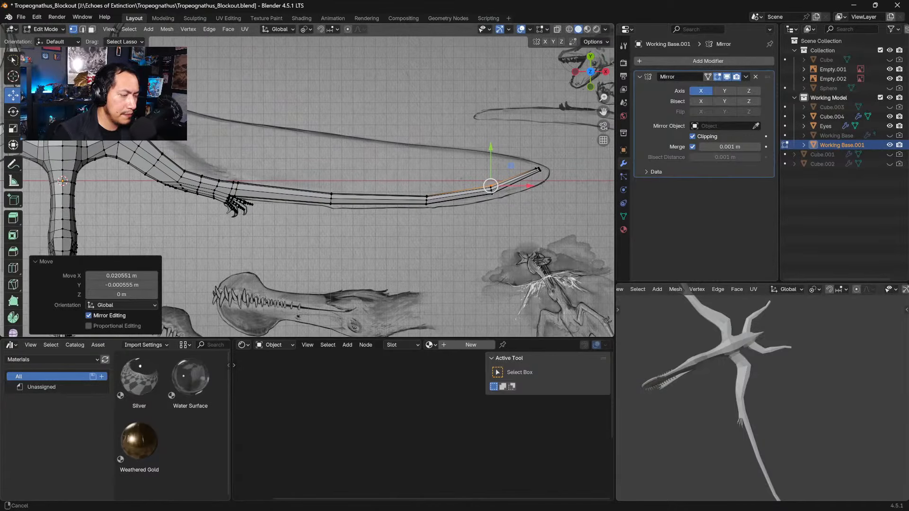
middle_drag(396, 240, 367, 226)
key(KP_7)
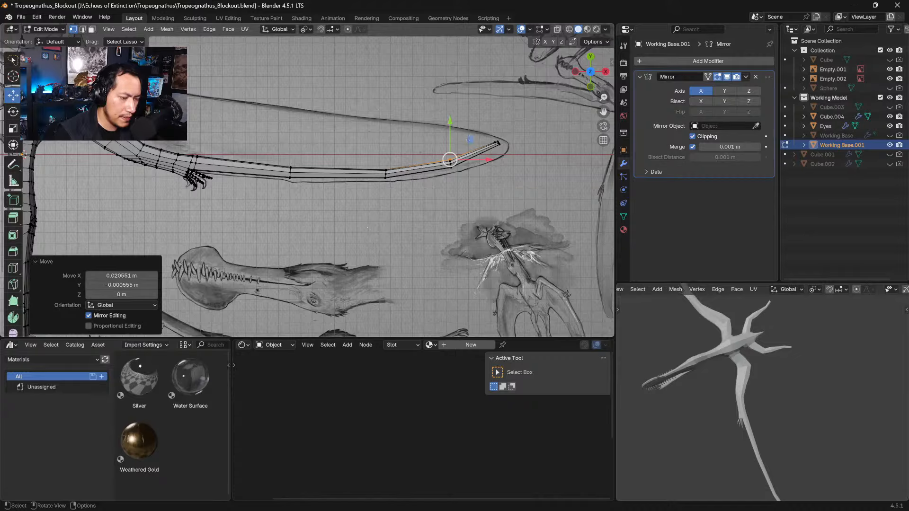
drag(469, 141, 465, 147)
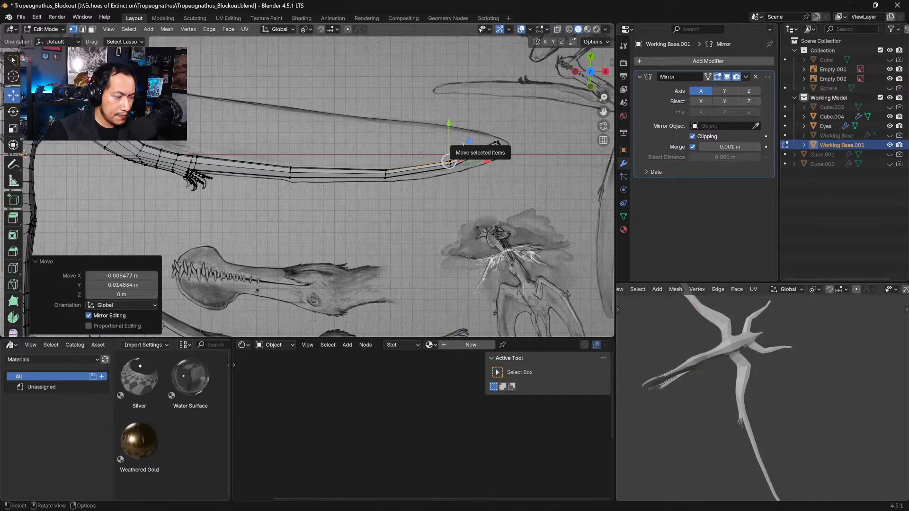
Step: Switch Working Base.001 to Sculpt Mode and begin resizing the Grab brush over the wing finger's last joint
ctrl+middle_drag(394, 182, 463, 233)
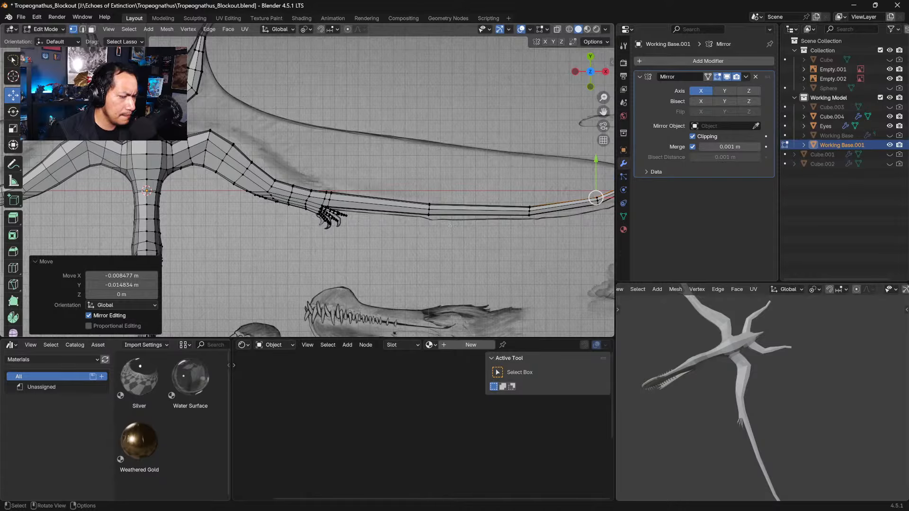
key(Tab)
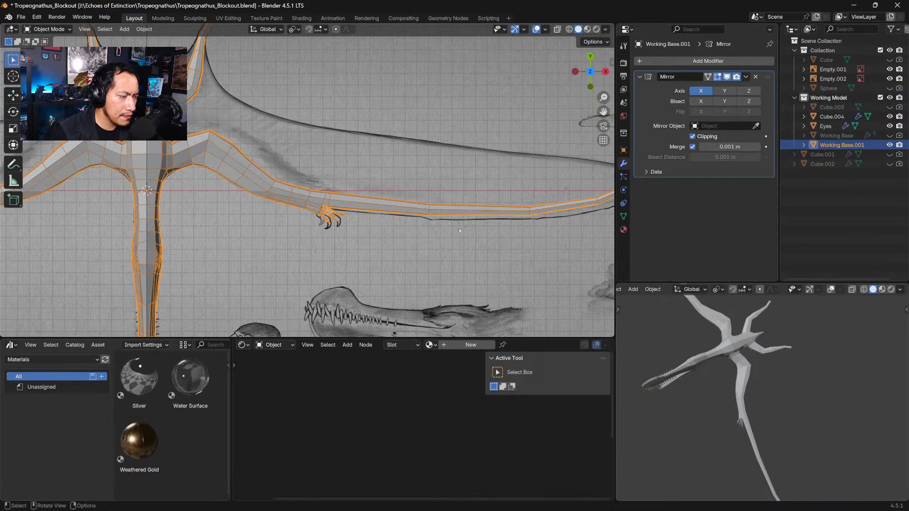
mouse_move(459, 230)
shift+middle_down()
mouse_move(448, 232)
mouse_move(447, 259)
mouse_move(384, 249)
shift+middle_up()
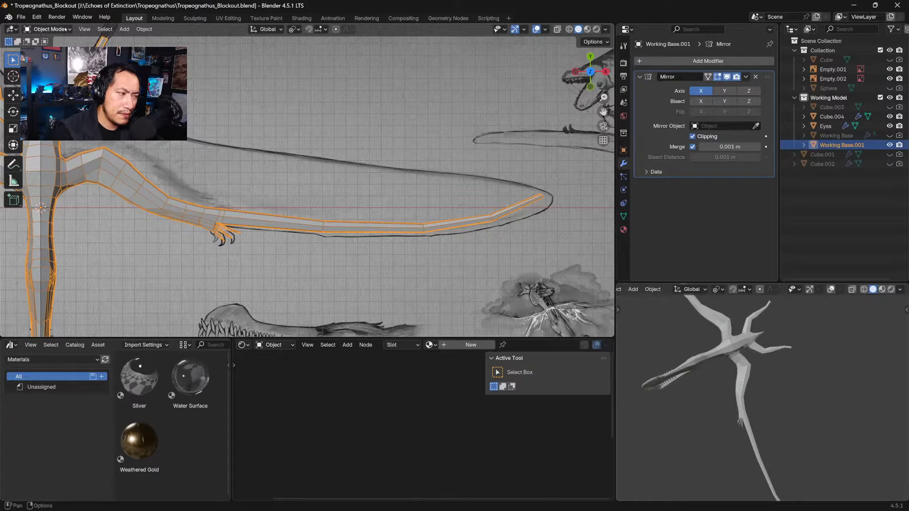
click(48, 29)
click(52, 50)
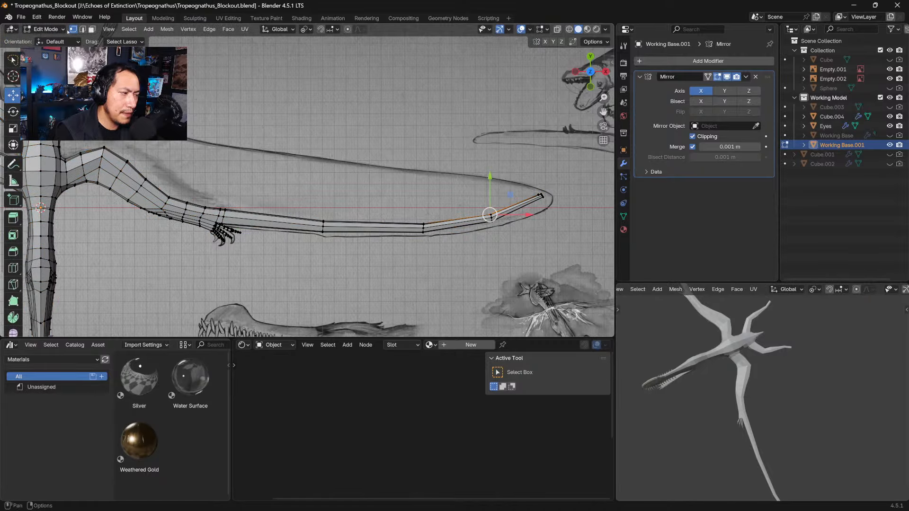
click(44, 29)
click(52, 61)
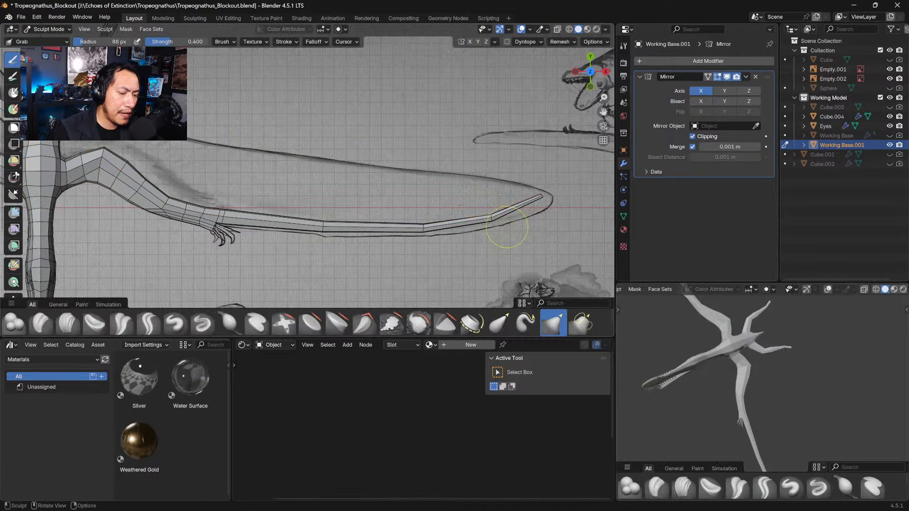
key(f)
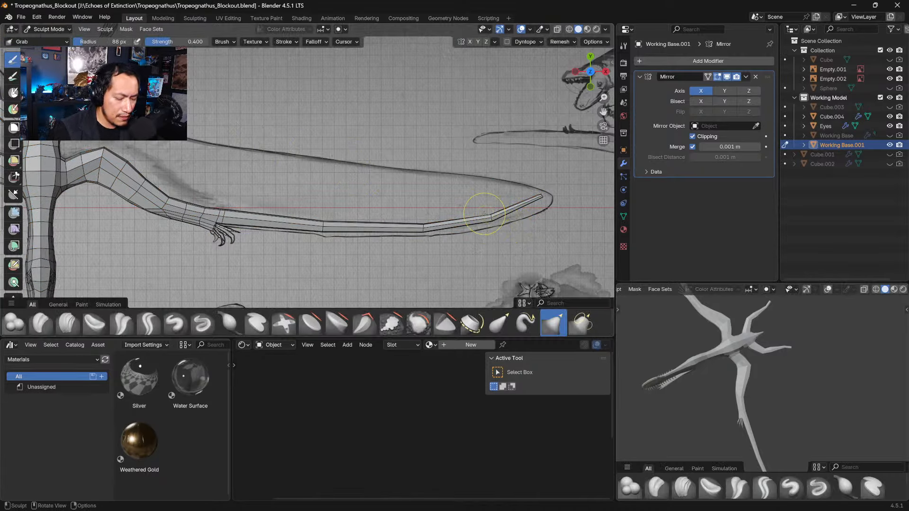
Step: Enlarge the Grab brush to 242 px and pull the wing finger's tip and joints onto the reference wing outline
click(484, 214)
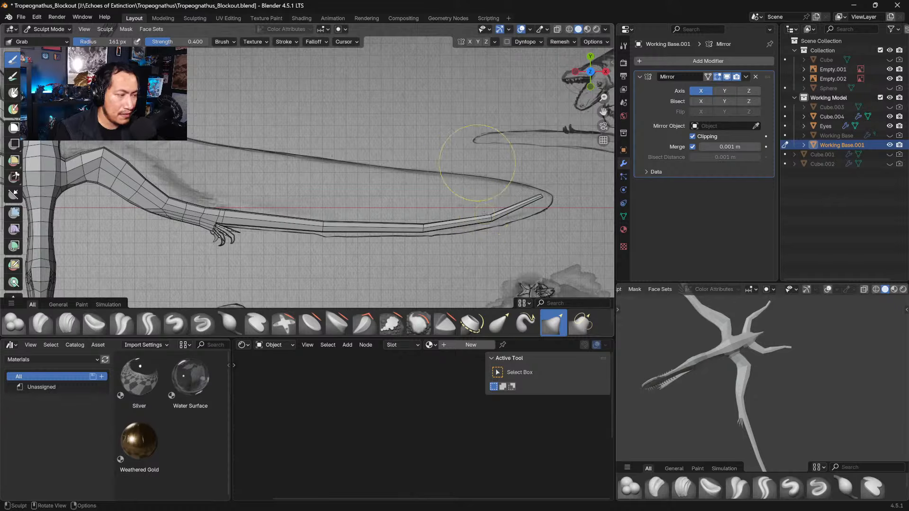
drag(541, 195, 551, 198)
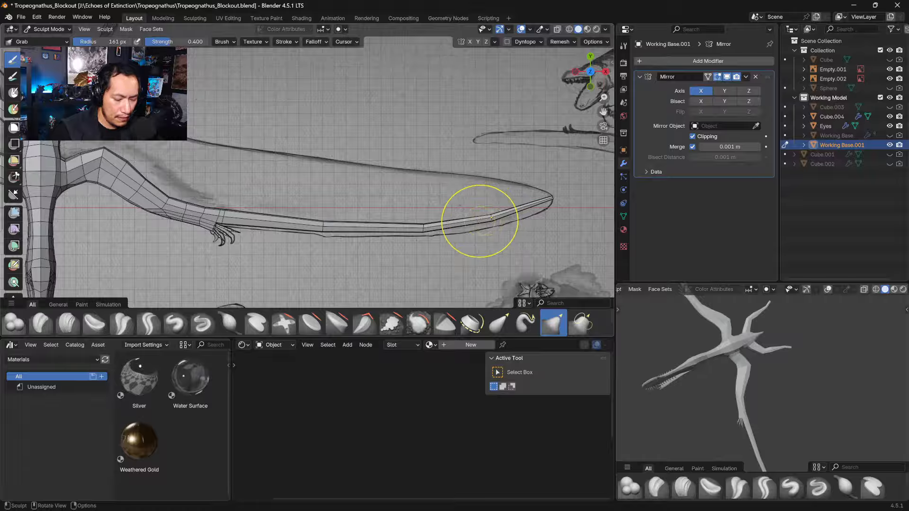
click(450, 196)
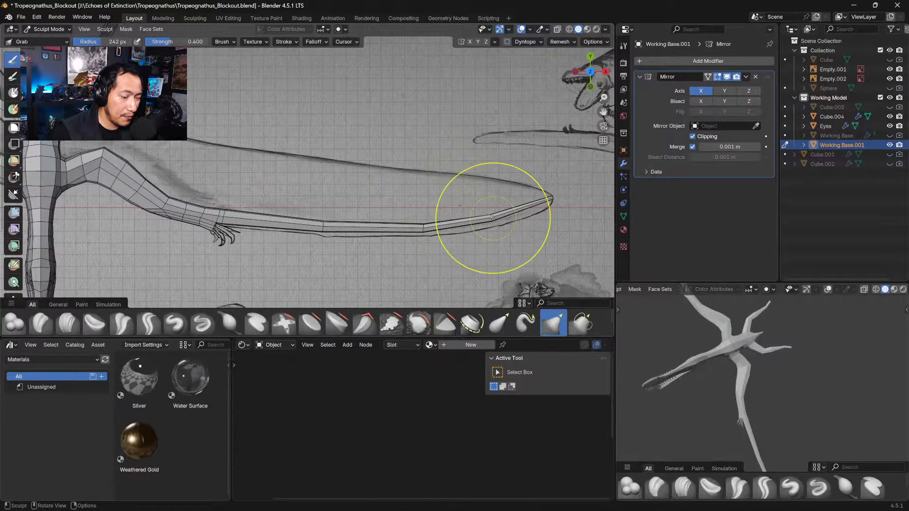
drag(488, 216, 499, 220)
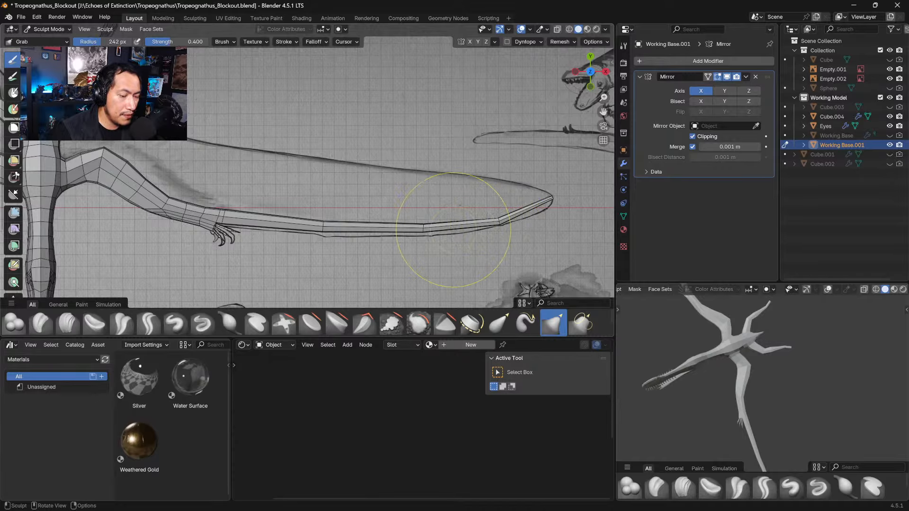
drag(421, 223, 441, 233)
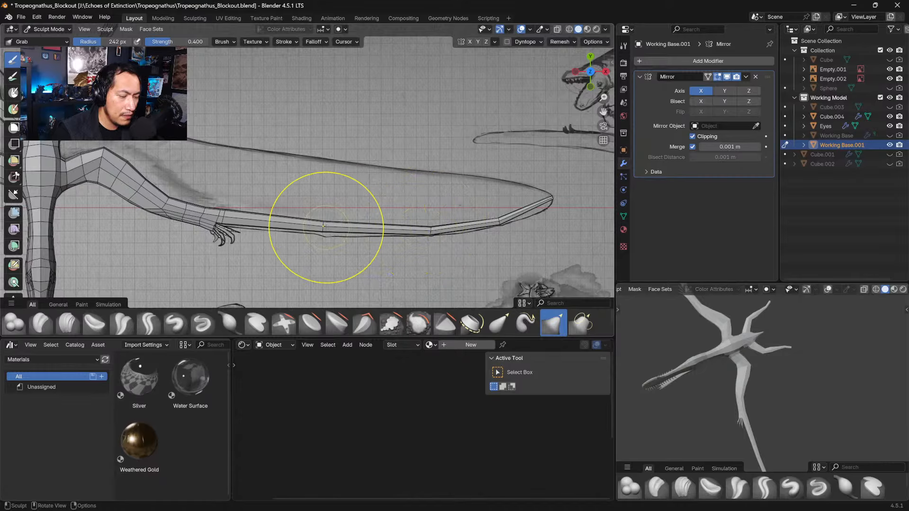
drag(326, 229, 332, 236)
drag(436, 231, 436, 232)
drag(498, 220, 501, 221)
drag(550, 198, 554, 200)
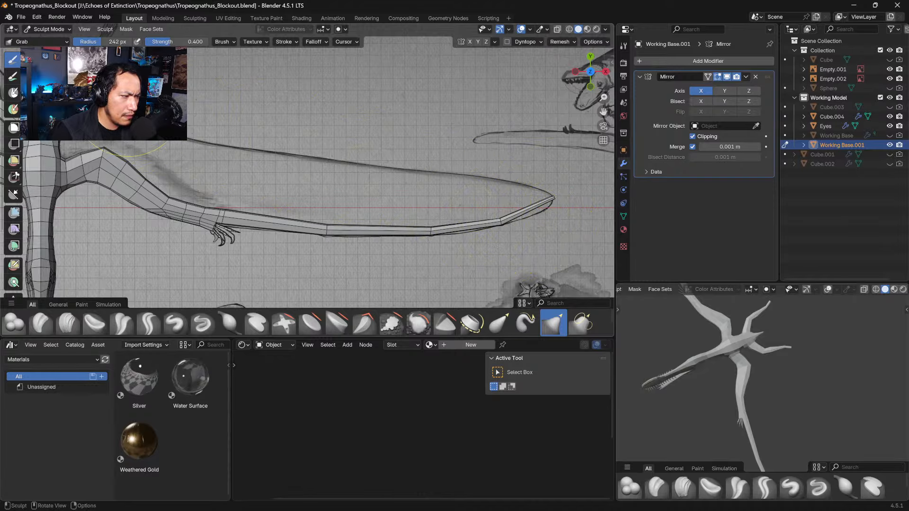
Step: Switch to Edit Mode and add one centred loop cut across the last segment of the wing finger
click(48, 29)
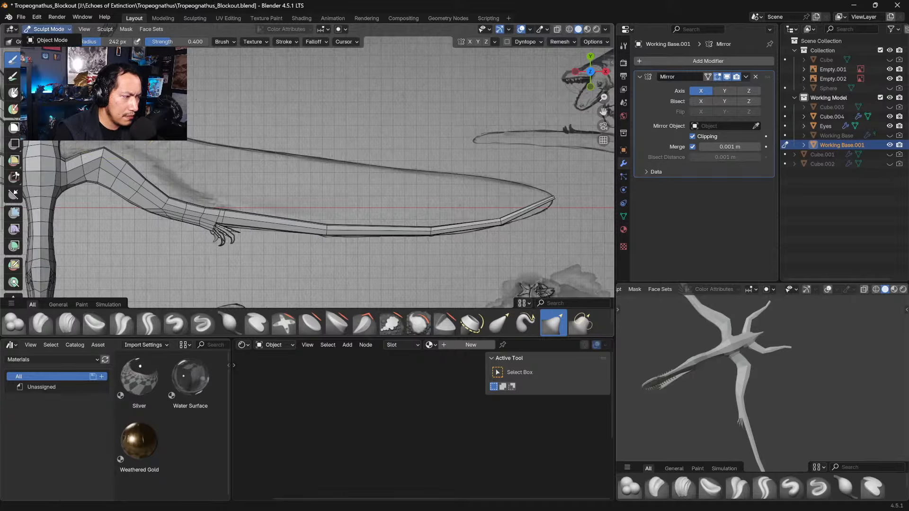
click(50, 50)
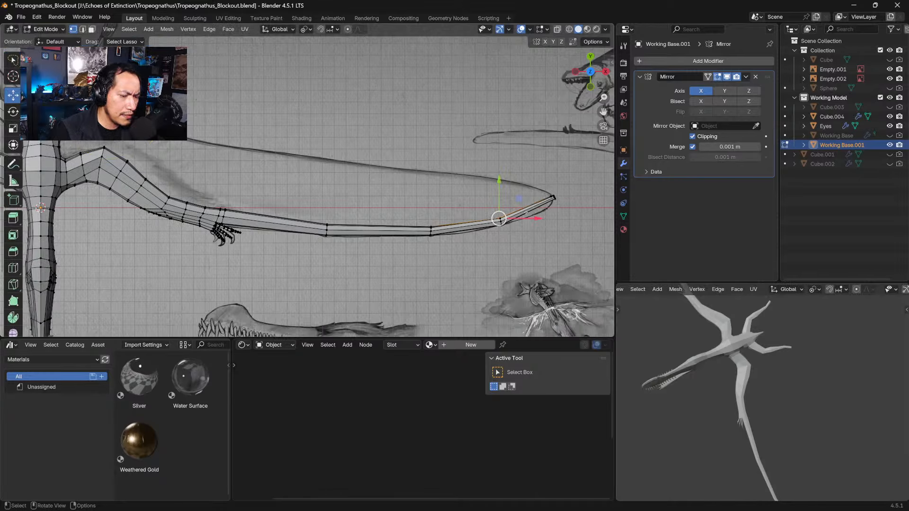
key(alt+a)
click(82, 29)
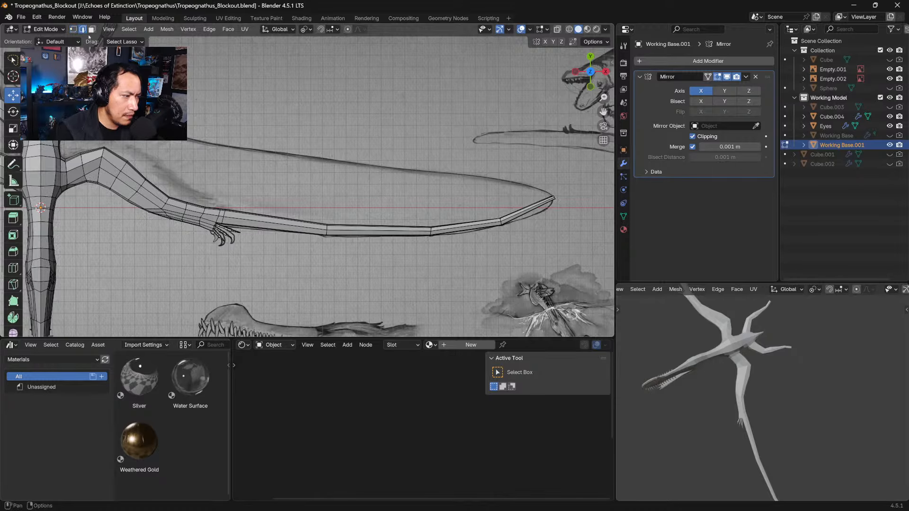
click(527, 209)
key(ctrl+r)
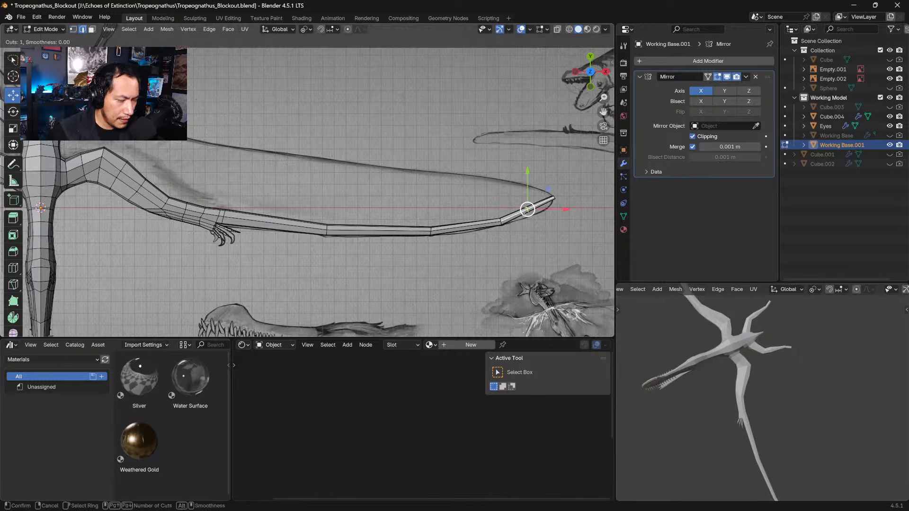
click(527, 210)
right_click(527, 210)
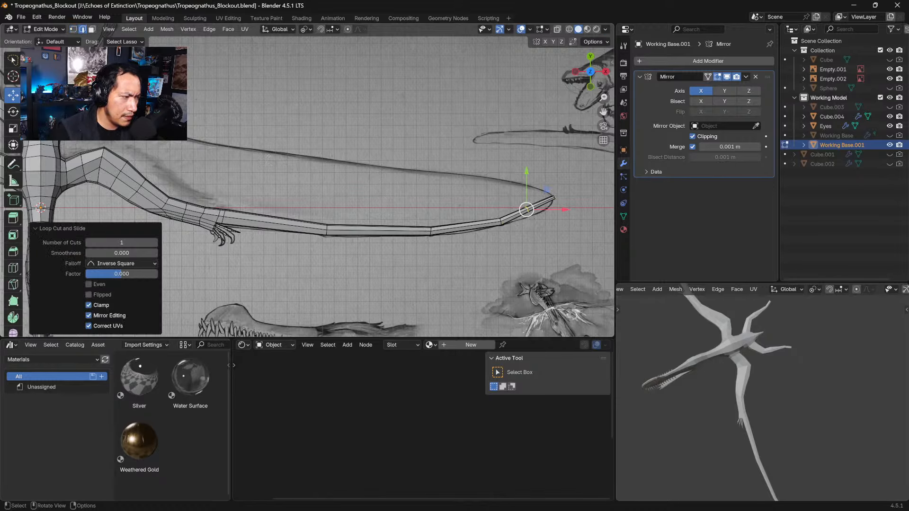
Step: Return to Sculpt Mode, shrink the Grab brush and pull the new fingertip loop outward to follow the curved wing outline
click(53, 29)
click(47, 60)
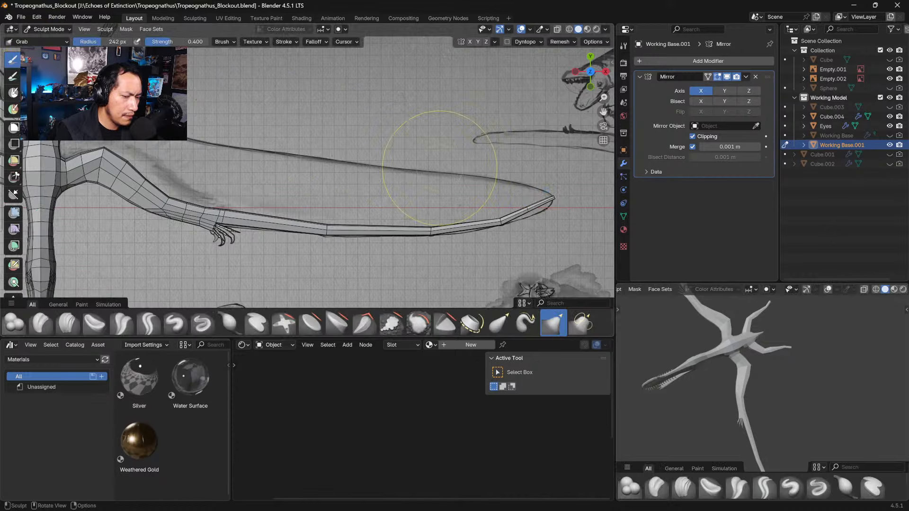
key(bracketleft)
key(bracketleft)
key(bracketleft)
key(bracketleft)
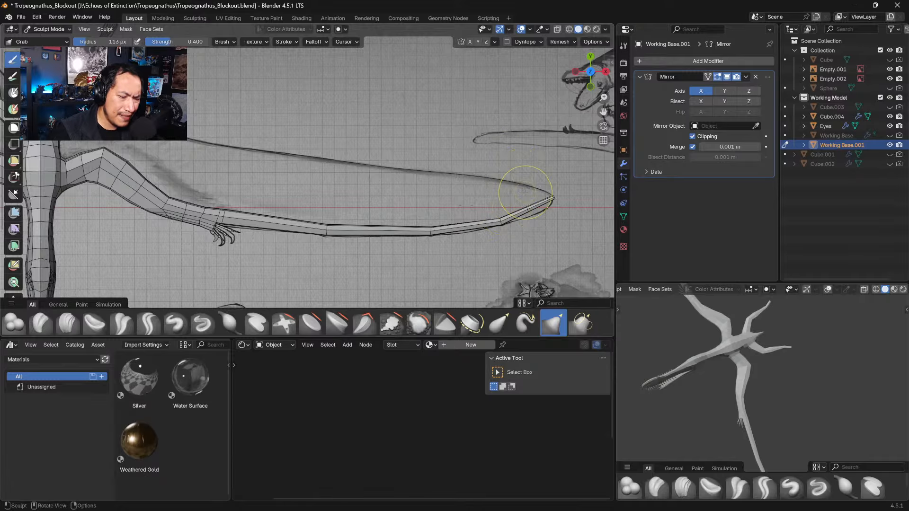
mouse_move(529, 208)
mouse_down()
mouse_move(534, 221)
mouse_move(563, 198)
mouse_move(539, 210)
mouse_up()
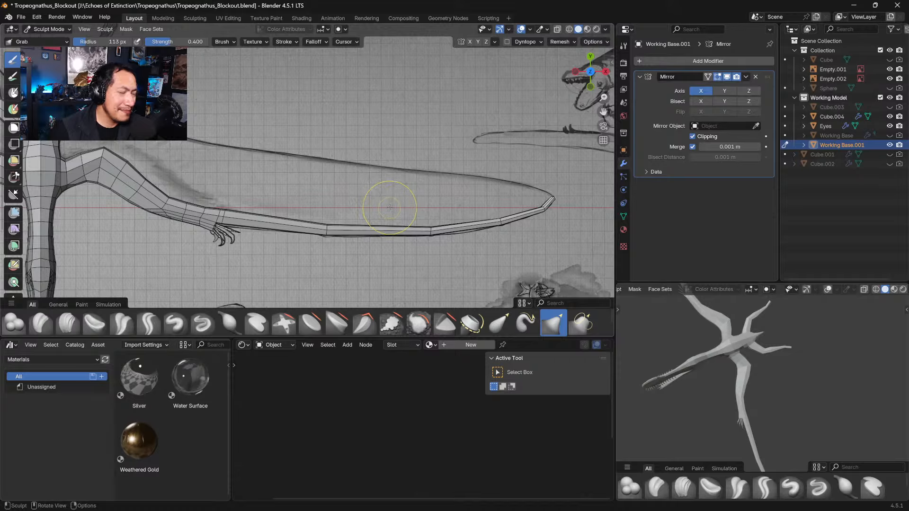
Step: Nudge the wing finger's middle joints and the wrist area with the Grab brush to match the reference drawing
drag(430, 235, 438, 240)
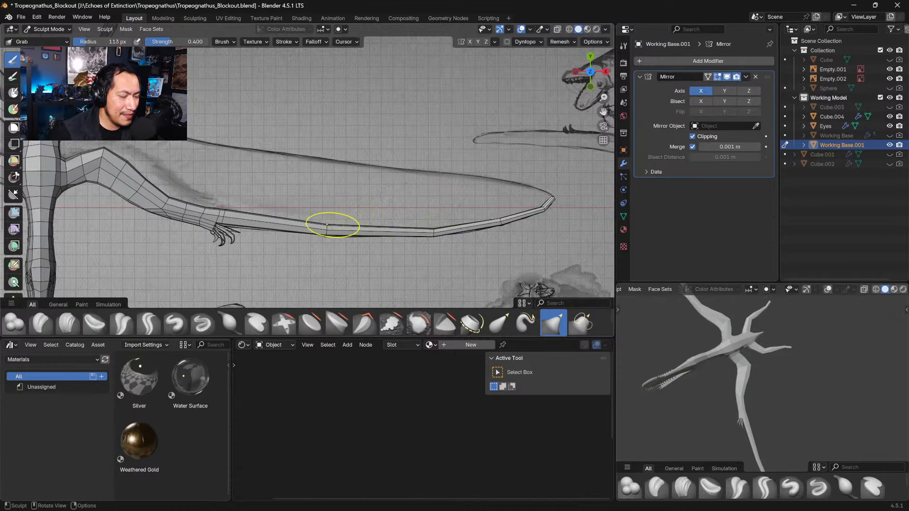
drag(325, 232, 326, 236)
drag(229, 209, 225, 213)
Step: Reshape the upper and lower edges of the forearm with the Grab brush to fit the reference silhouette
shift+middle_drag(242, 198, 340, 209)
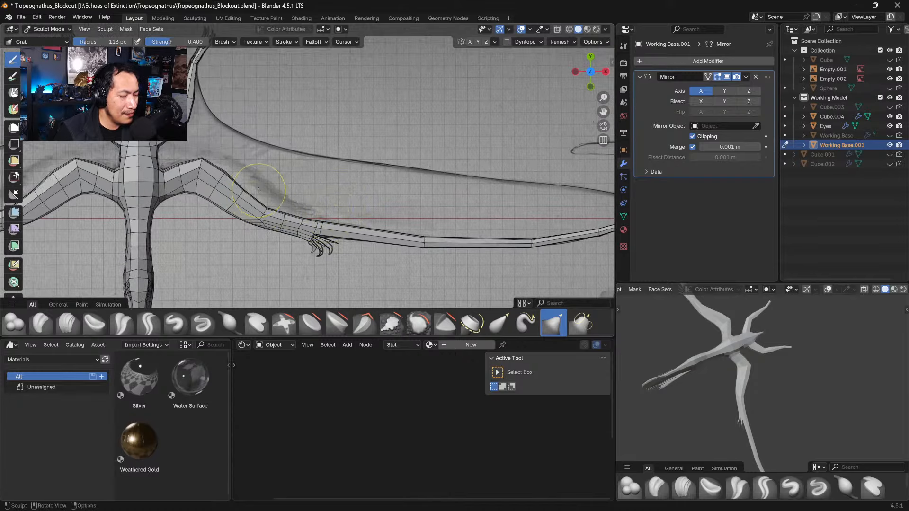
drag(243, 220, 244, 221)
drag(249, 224, 248, 225)
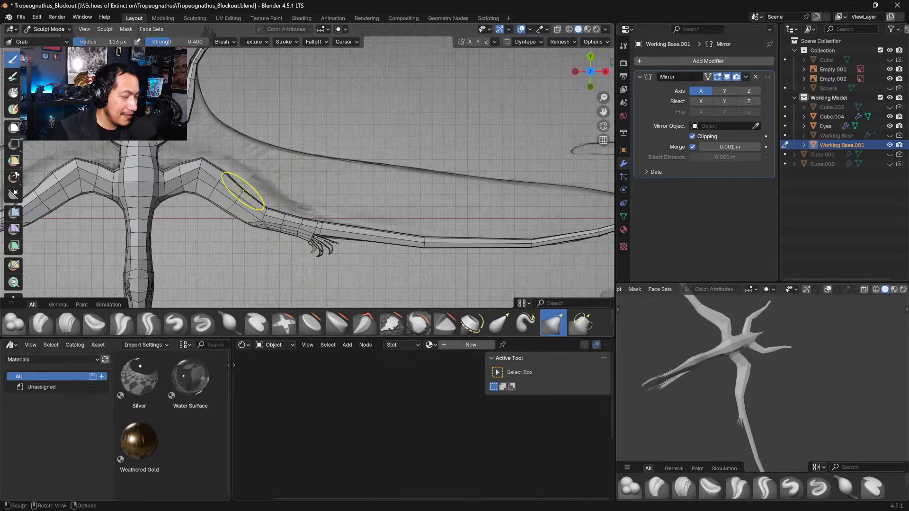
drag(243, 191, 243, 191)
drag(239, 196, 223, 176)
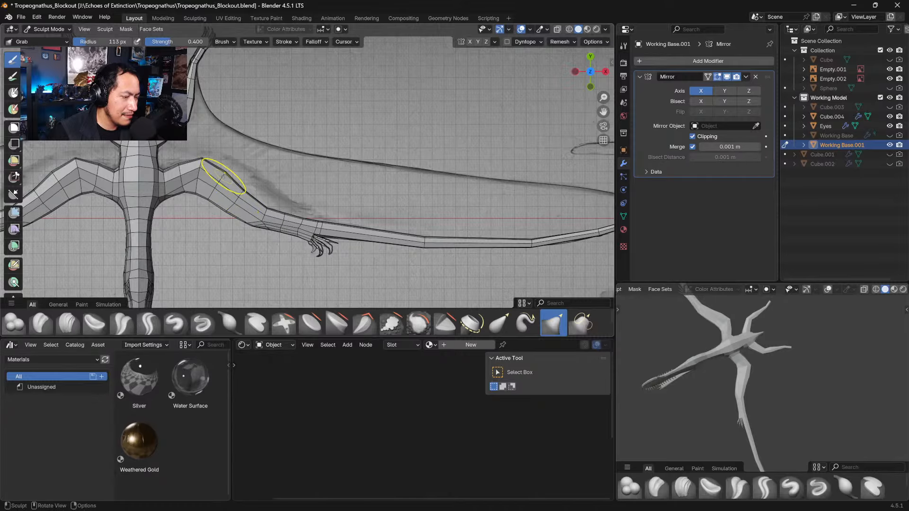
ctrl+middle_drag(284, 197, 345, 237)
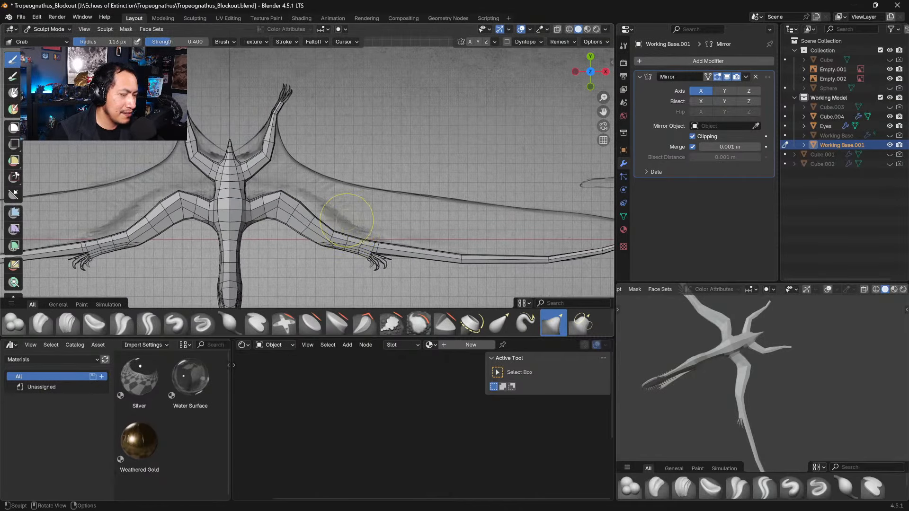
middle_drag(458, 294, 378, 214)
shift+middle_drag(378, 214, 360, 240)
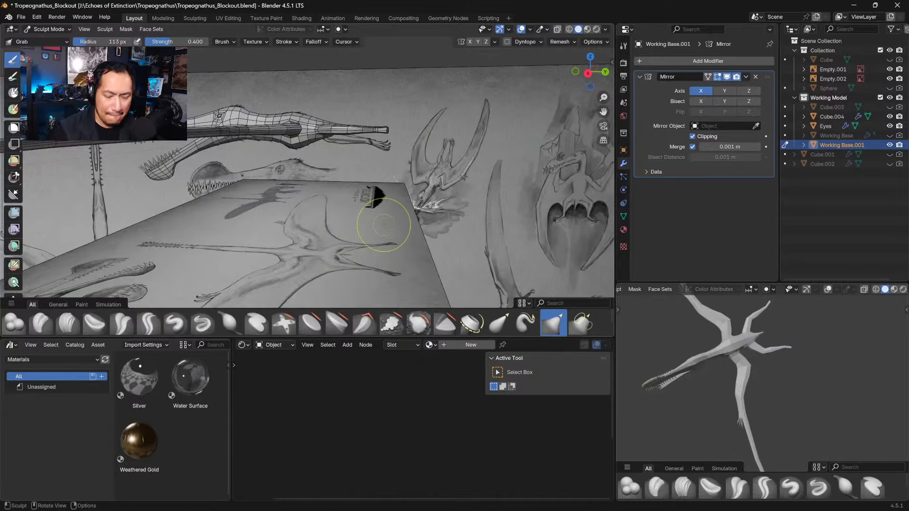
key(KP_7)
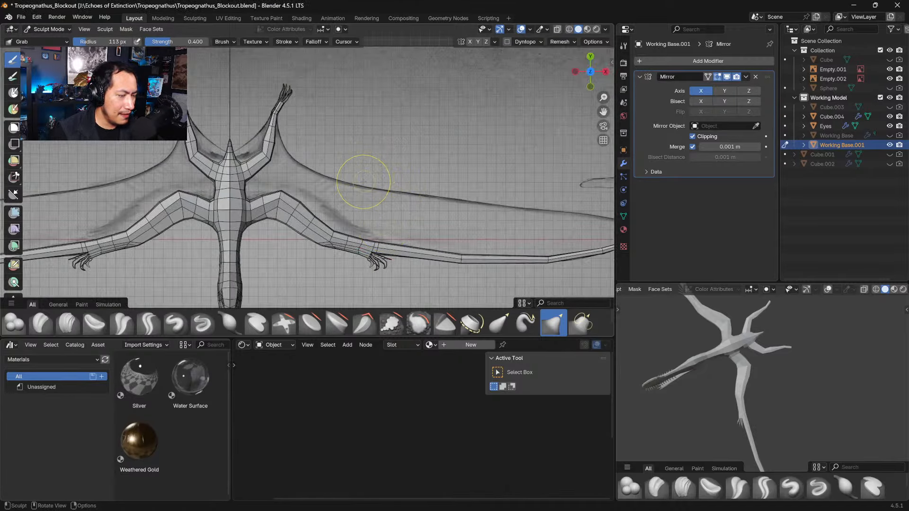
Step: Switch to Object Mode and add a cube mesh at the origin
click(50, 29)
click(48, 41)
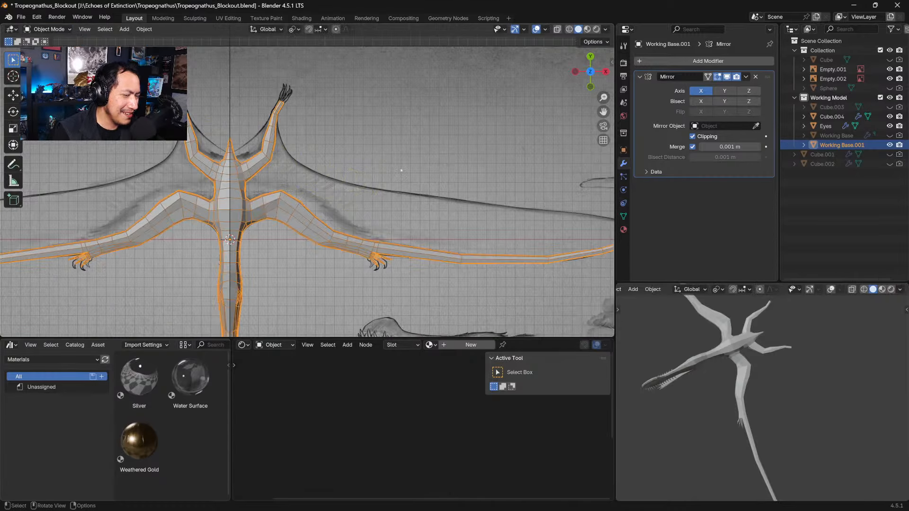
key(shift+a)
mouse_move(390, 165)
click(422, 172)
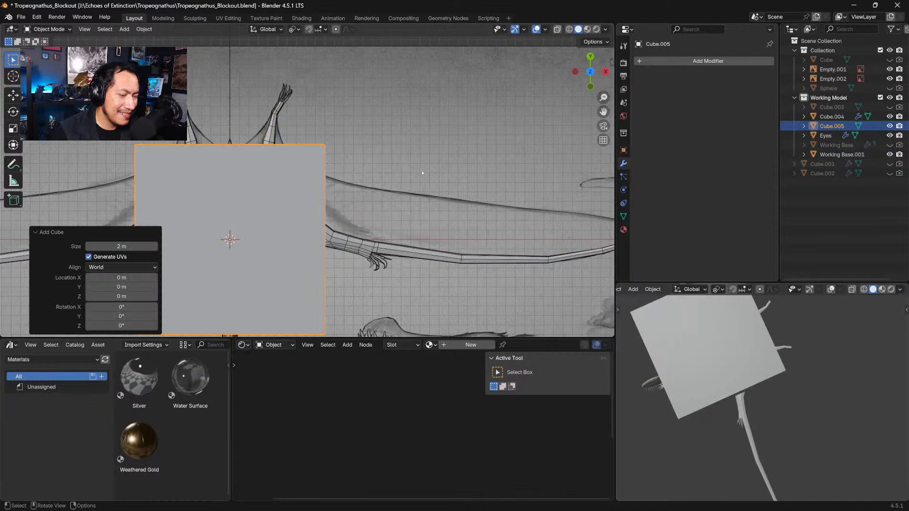
Step: In Edit Mode, scale the cube to 0.512, move it over the wing membrane and scale it again to 0.498
key(Tab)
key(s)
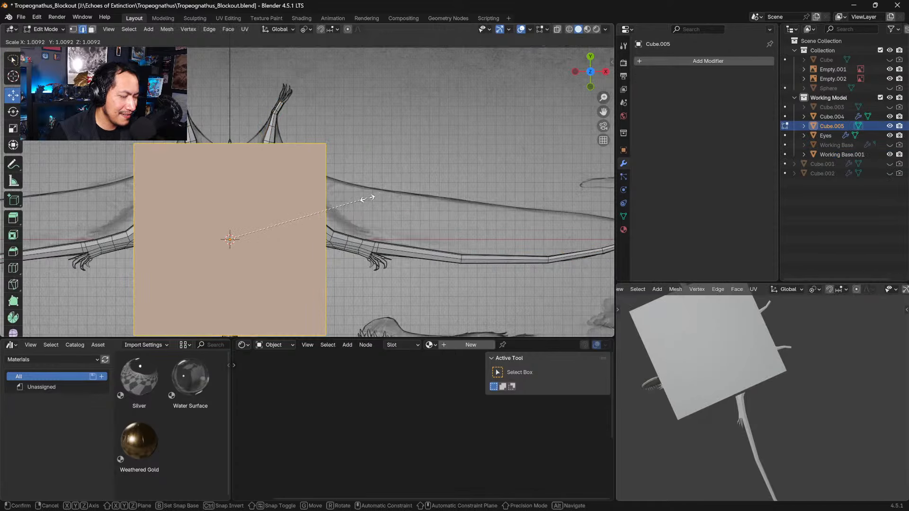
click(298, 218)
key(g)
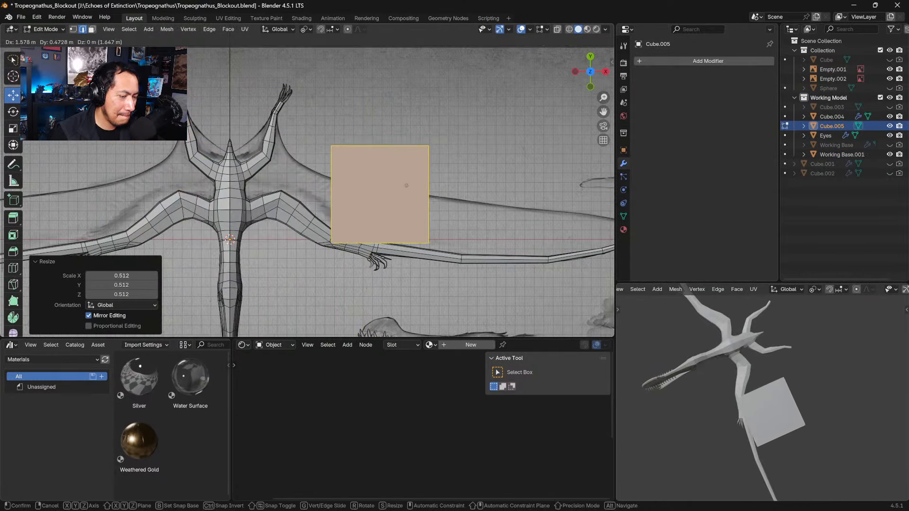
click(426, 189)
key(s)
click(405, 193)
Step: Flatten the cube along the Z axis to a scale of 0.189
middle_drag(406, 193, 441, 137)
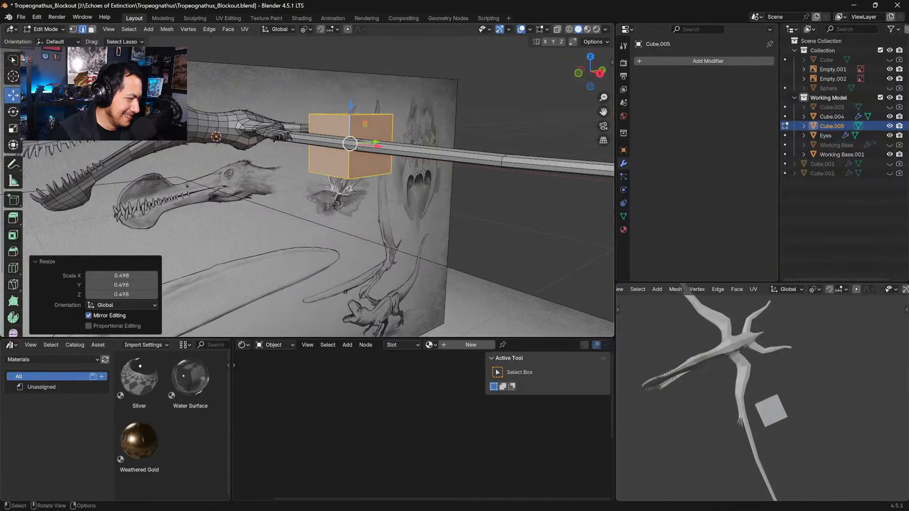
click(13, 145)
drag(350, 121, 350, 139)
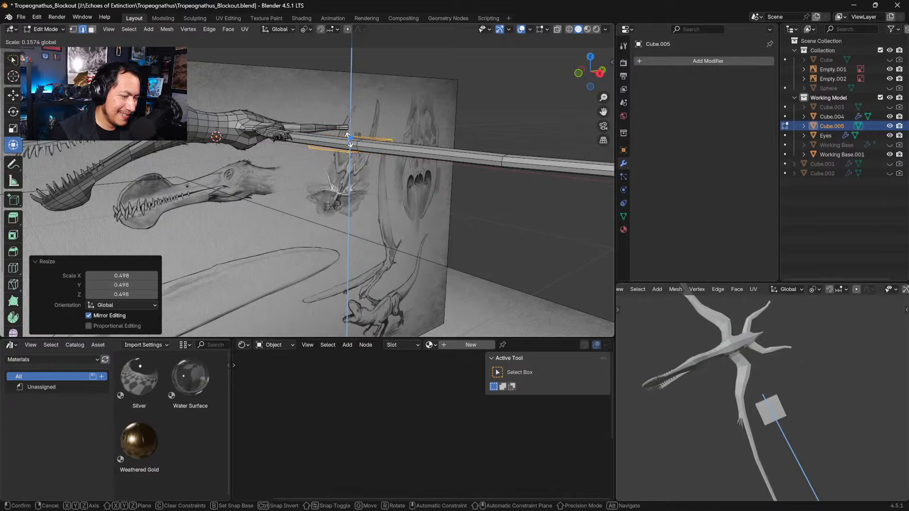
middle_drag(351, 139, 358, 203)
middle_drag(309, 161, 311, 160)
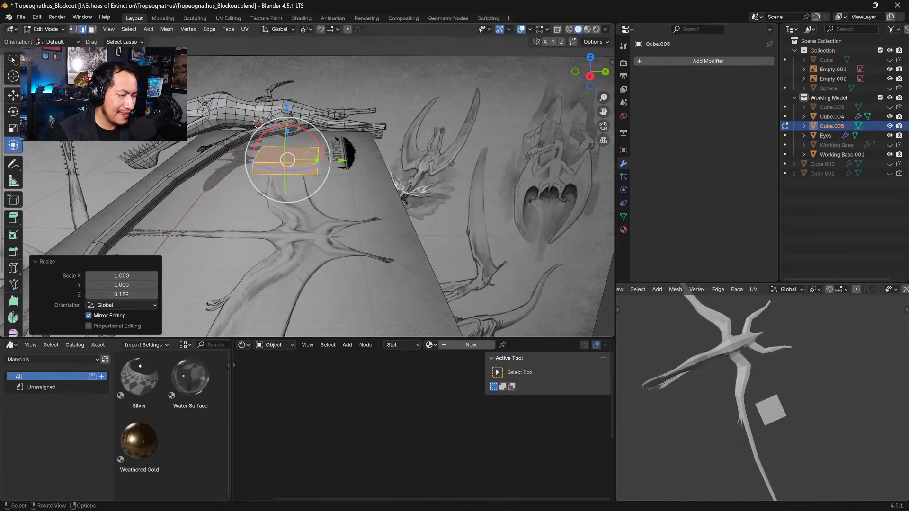
Step: In face select mode, delete every face of the flattened cube except its upper face
click(302, 146)
click(93, 29)
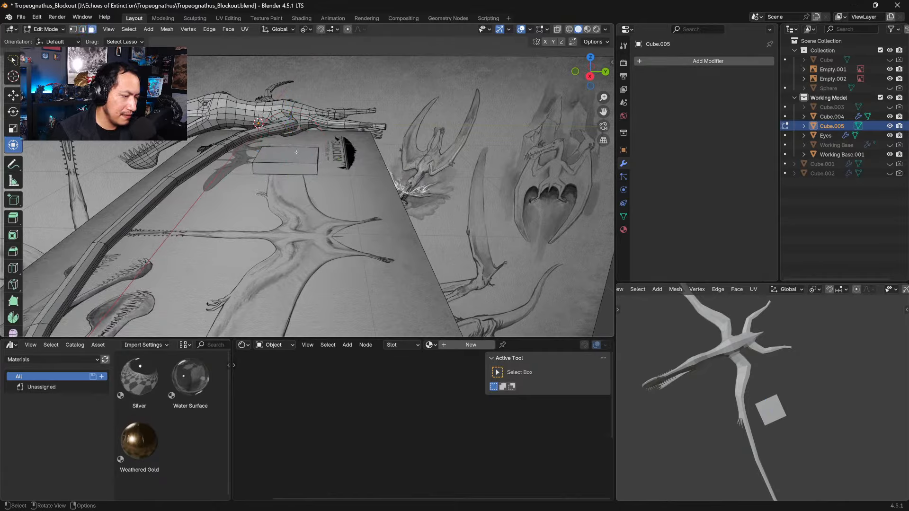
click(290, 156)
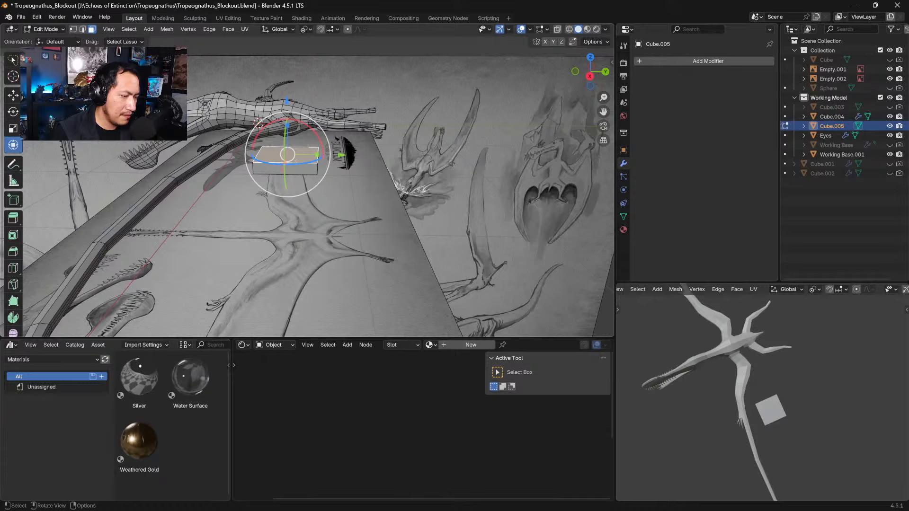
click(290, 158)
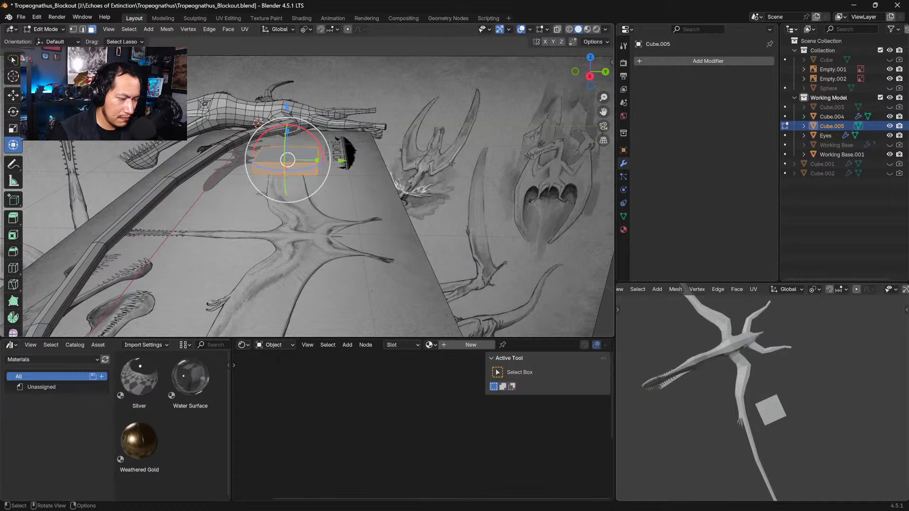
key(x)
click(245, 181)
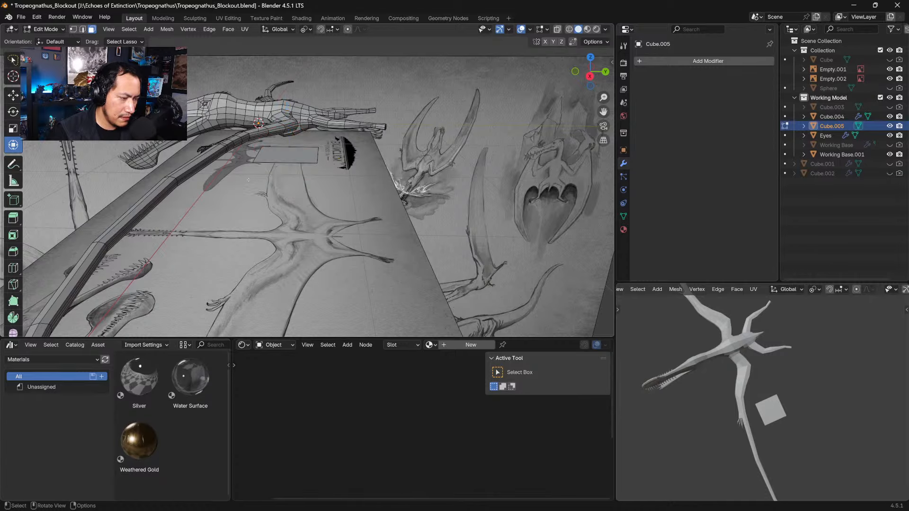
Step: Select the flat face and move it about 2.16 m in X and -0.26 m in Y, over the wing's outer end
click(287, 155)
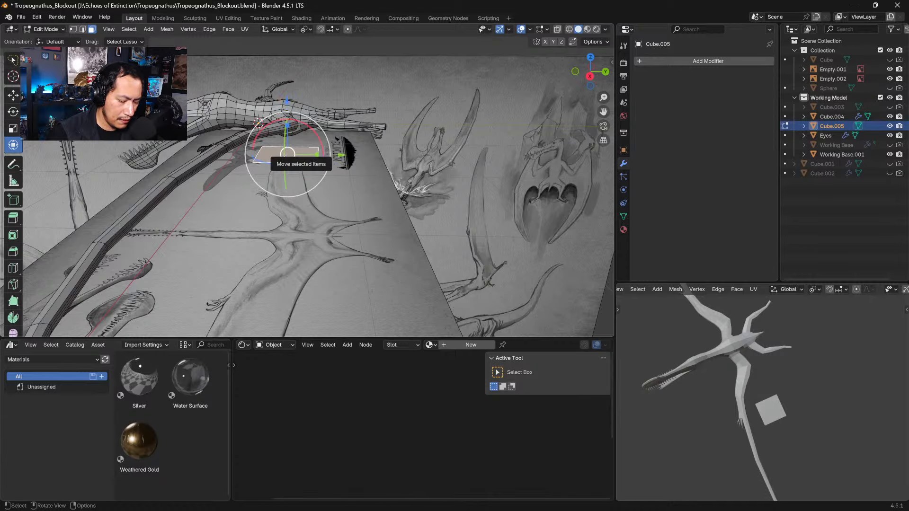
key(KP_7)
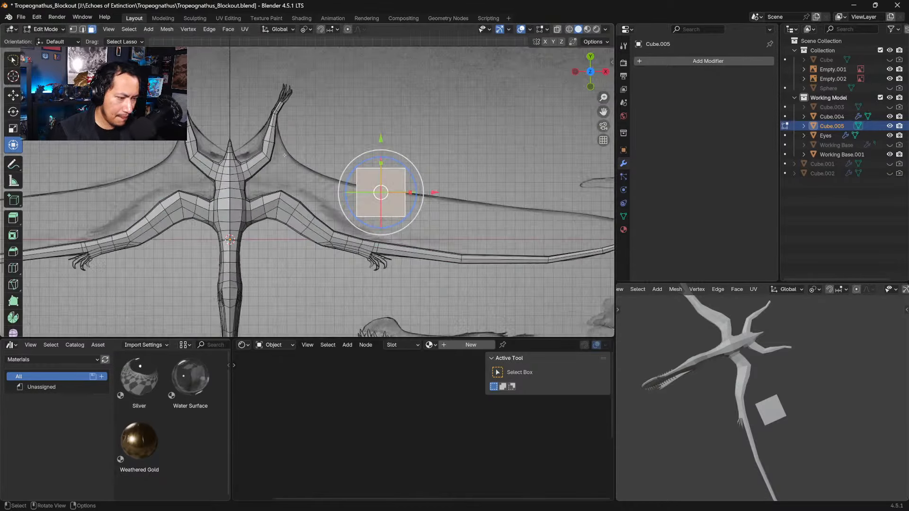
shift+middle_drag(405, 197, 335, 158)
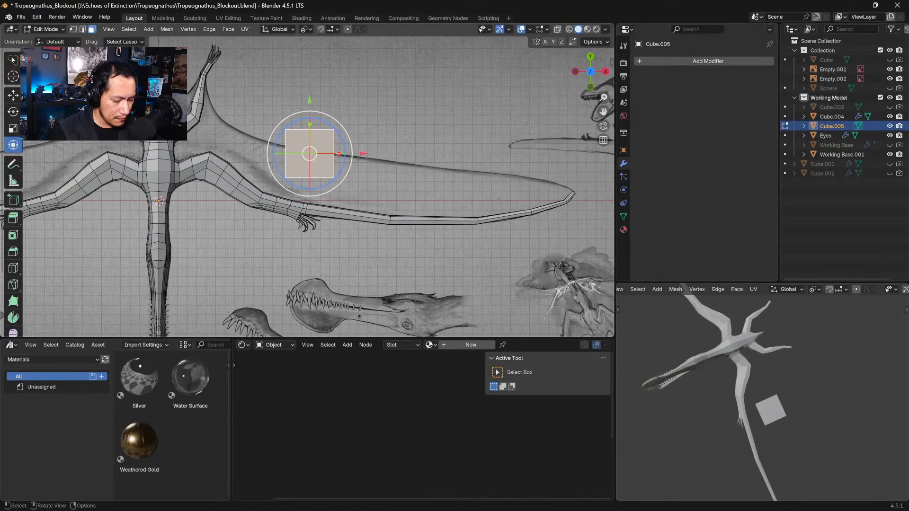
key(g)
click(547, 185)
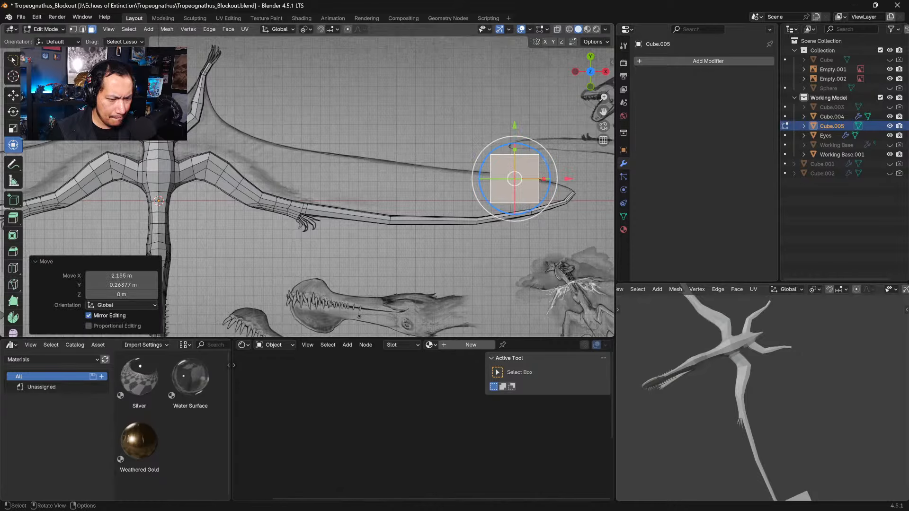
shift+middle_drag(547, 185, 448, 173)
Step: In vertex select mode, move the plane's two outer vertices onto the tip of the wing finger
key(1)
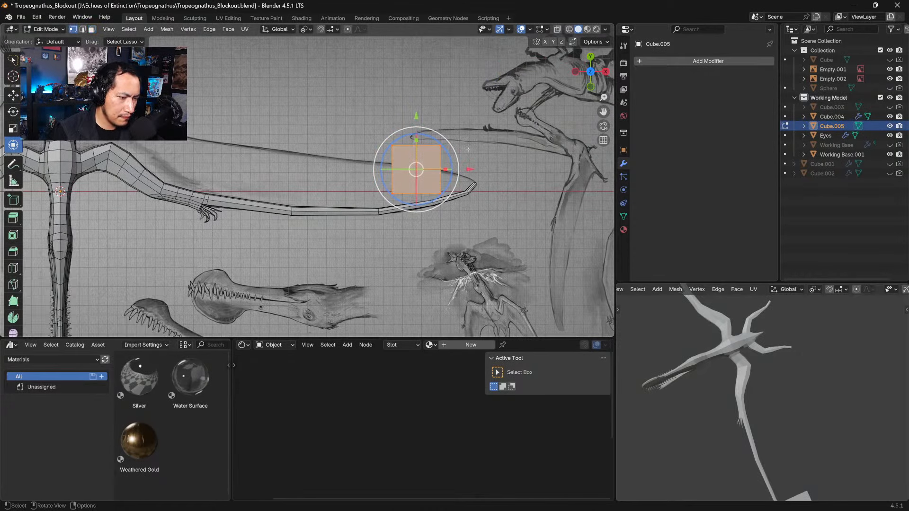
click(440, 146)
key(g)
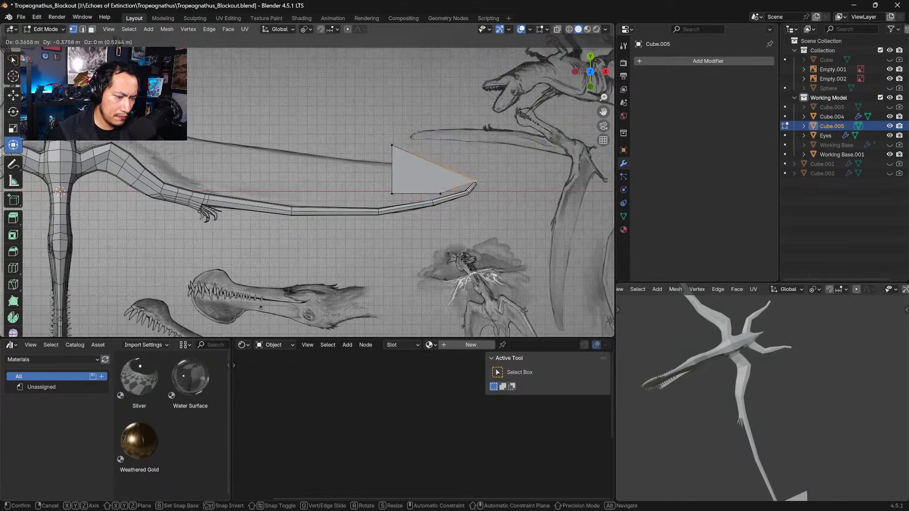
click(475, 181)
click(441, 193)
key(g)
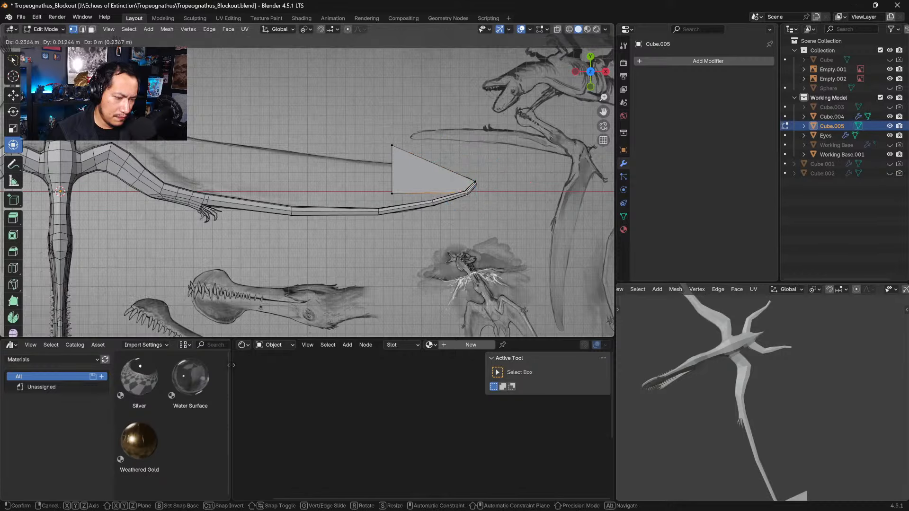
click(463, 193)
Step: Move the plane's two inner vertices onto the outer finger joint and the reference membrane's trailing edge
click(392, 193)
key(g)
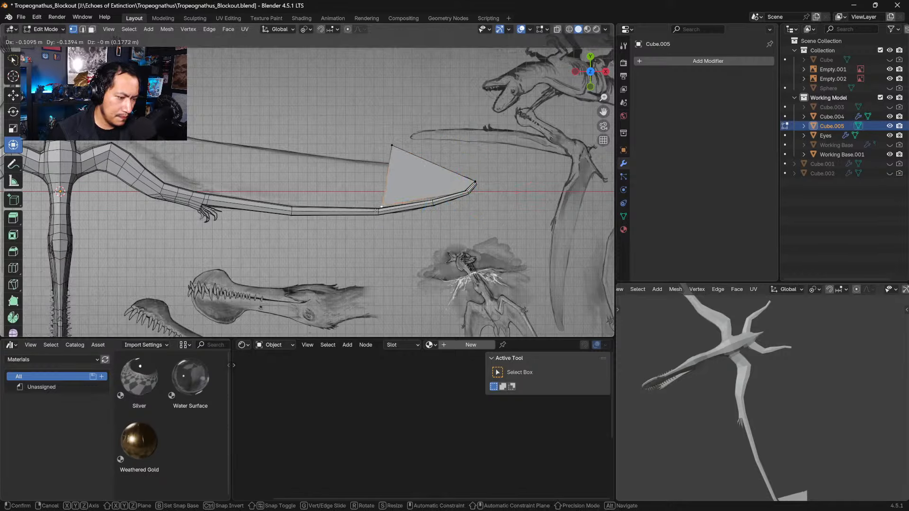
click(384, 178)
click(392, 146)
key(g)
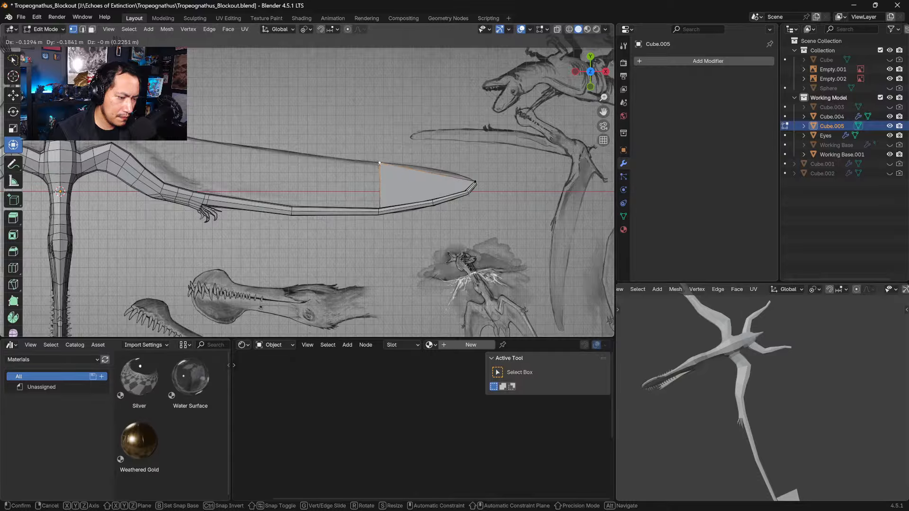
click(394, 185)
Step: Add one centred loop cut across the membrane tip and move its end vertices onto the reference trailing edge and the finger
click(426, 172)
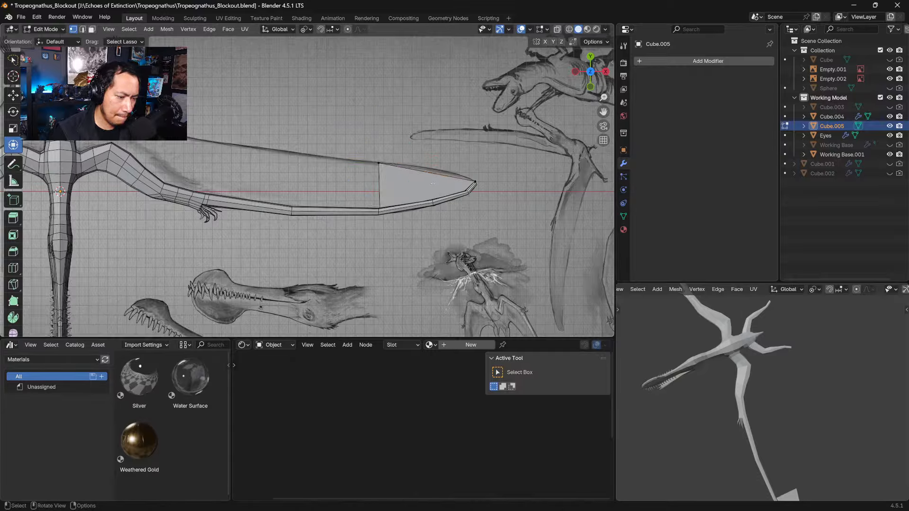
key(g)
key(g)
click(430, 177)
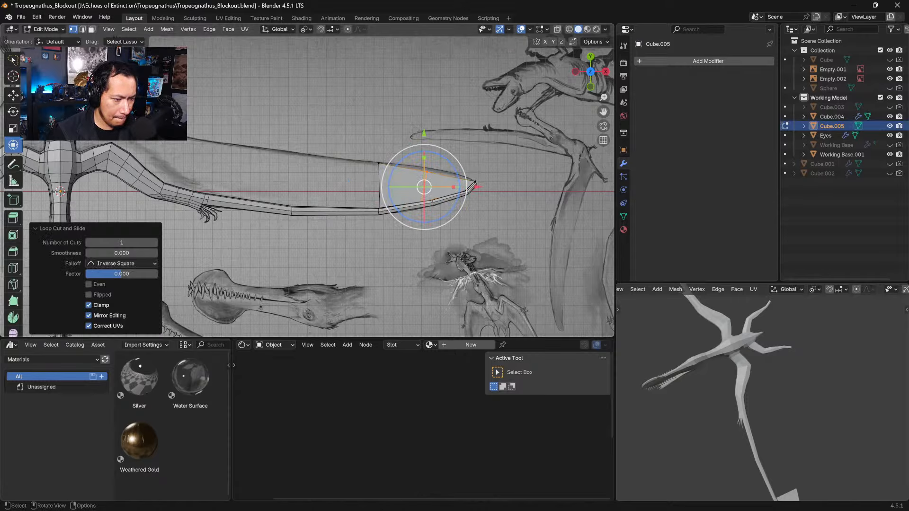
click(428, 172)
key(g)
click(436, 170)
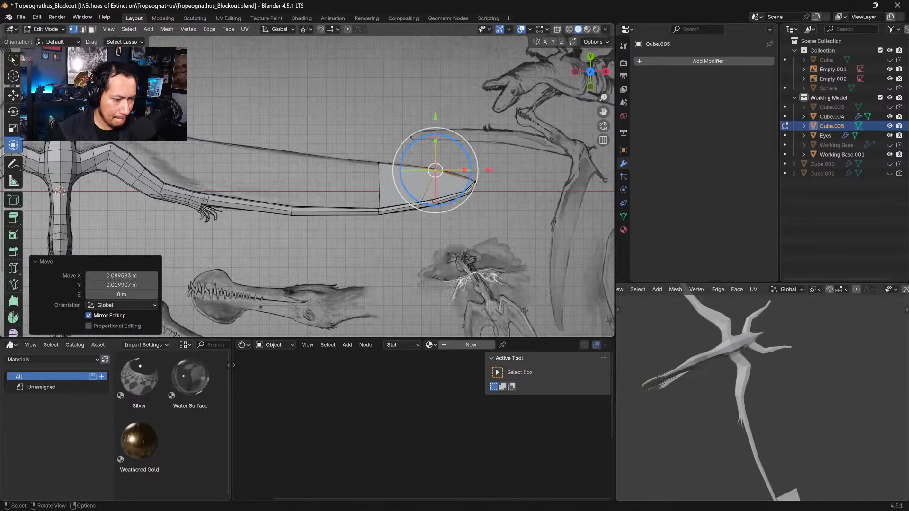
click(422, 202)
key(g)
click(431, 203)
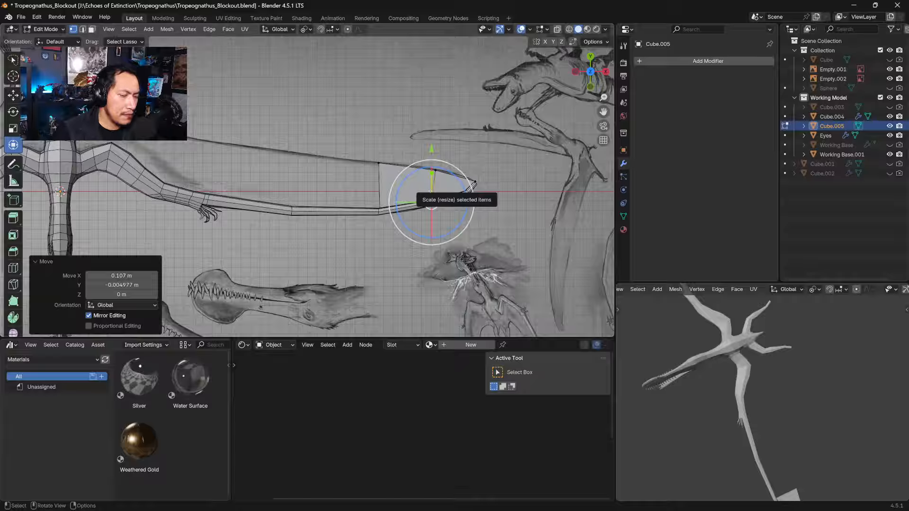
Step: Turn on X-ray and nudge the finger-side vertices of the inner edge and the loop cut into line with the finger joints
key(alt+z)
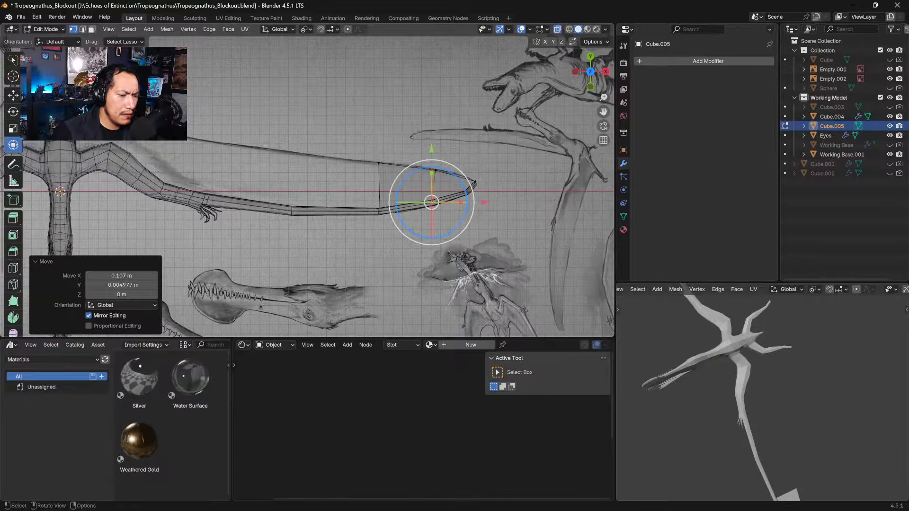
mouse_move(363, 203)
mouse_down()
mouse_move(390, 198)
mouse_move(376, 211)
mouse_up()
click(411, 232)
mouse_move(436, 190)
mouse_down()
mouse_move(433, 236)
mouse_move(427, 204)
mouse_up()
drag(431, 208, 434, 206)
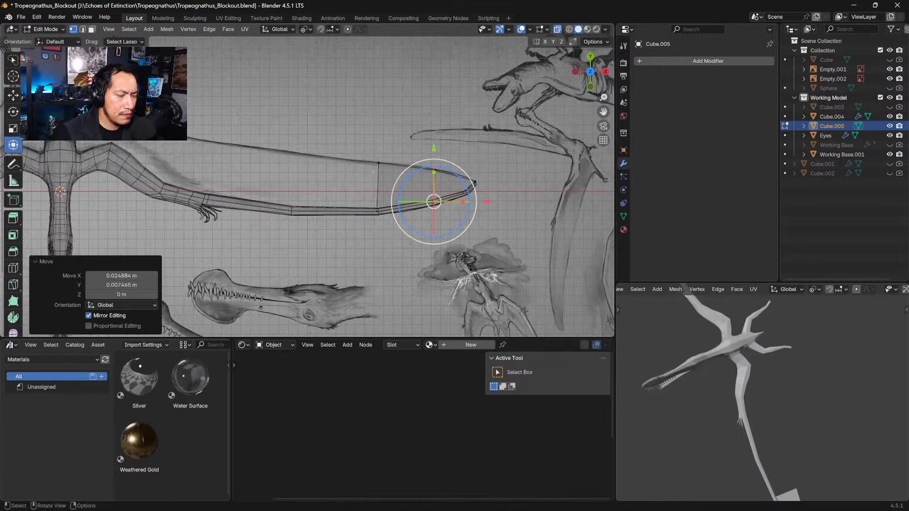
Step: Extrude the membrane's inner edge to the next finger joint and move its rear vertex onto the reference trailing edge
drag(353, 137, 384, 184)
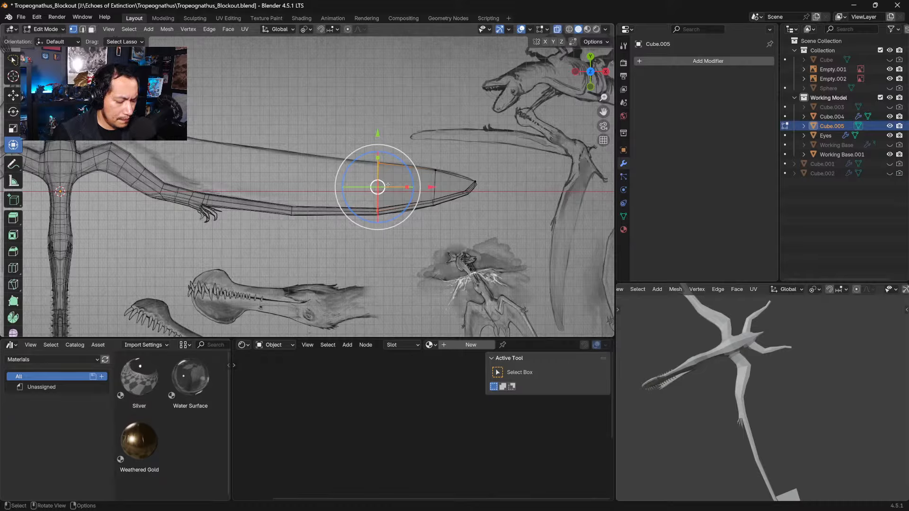
key(e)
click(321, 184)
key(g)
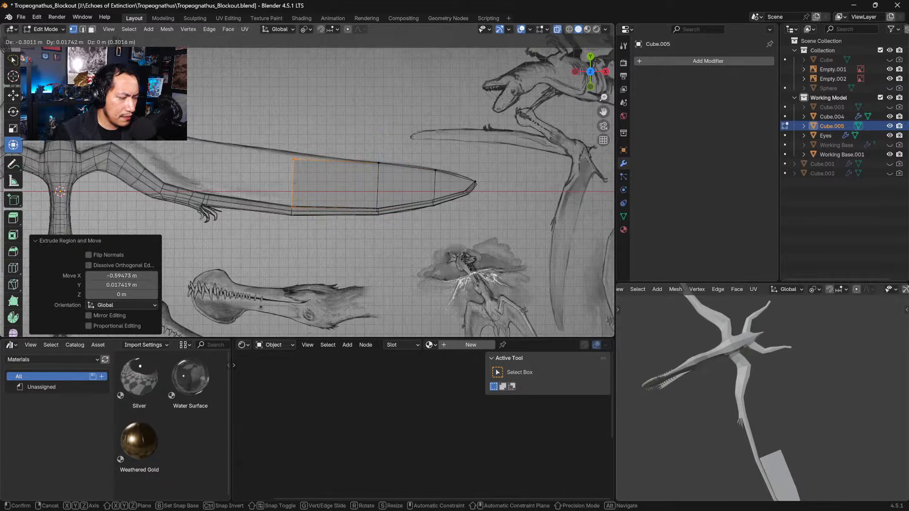
click(294, 183)
click(295, 154)
key(g)
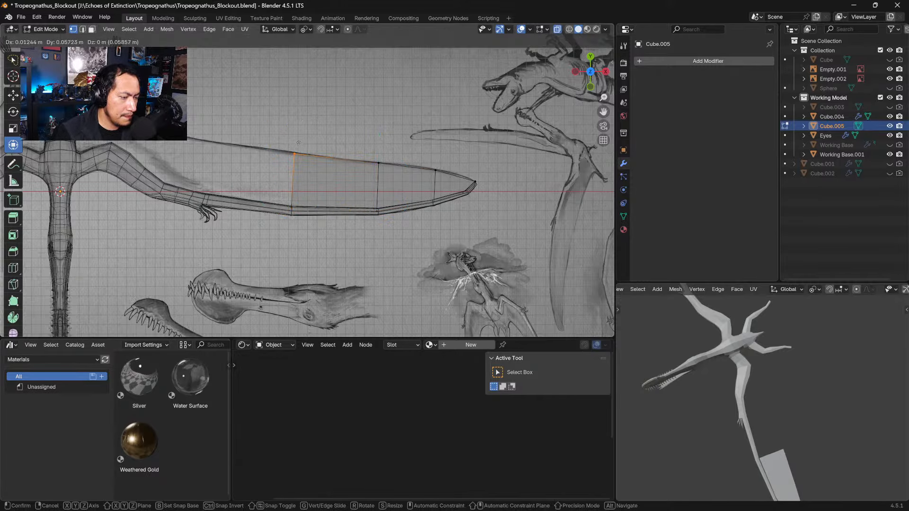
click(298, 142)
Step: Extrude the membrane's inner edge about -0.87 m in X and 0.09 m in Y to the wrist, and rotate it 7.24°
shift+middle_drag(329, 117, 448, 129)
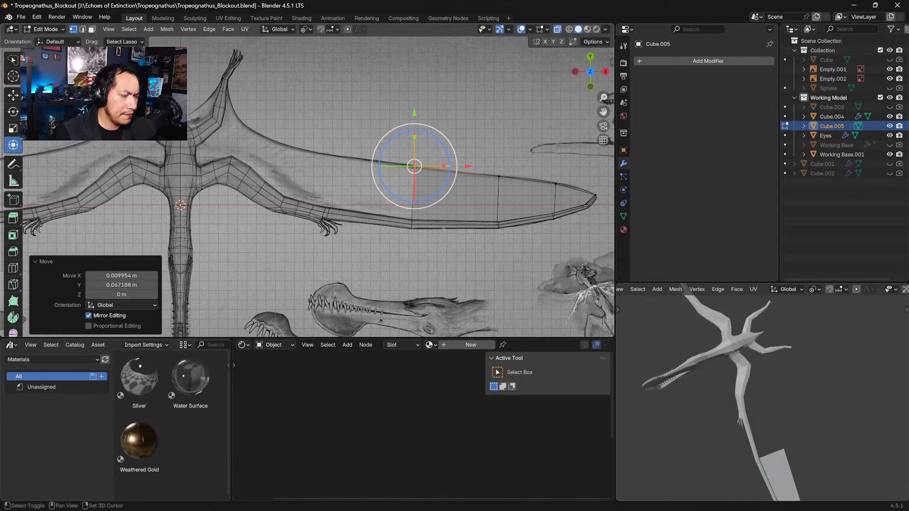
click(447, 128)
drag(430, 127, 431, 182)
key(g)
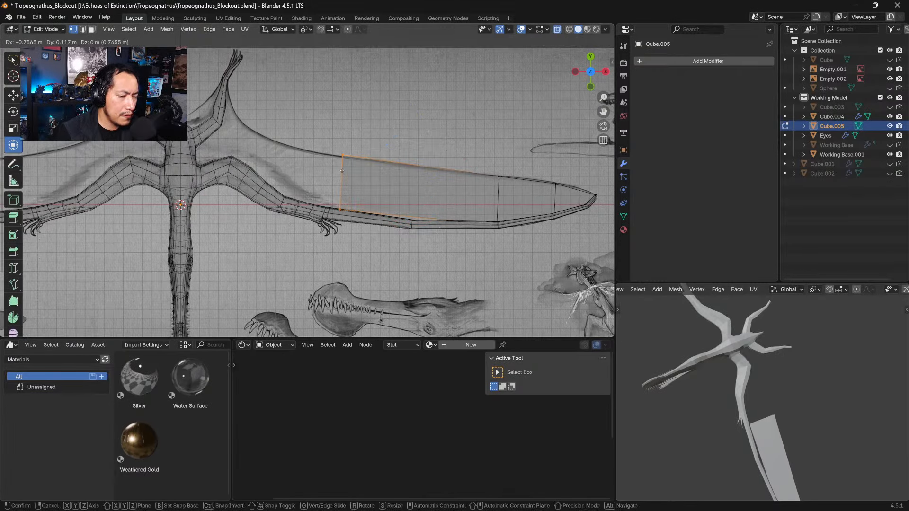
click(414, 181)
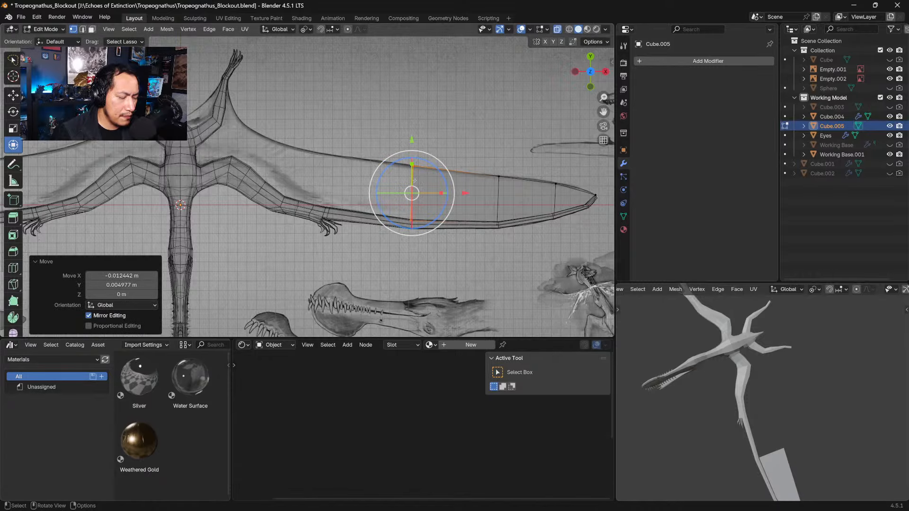
key(e)
click(334, 174)
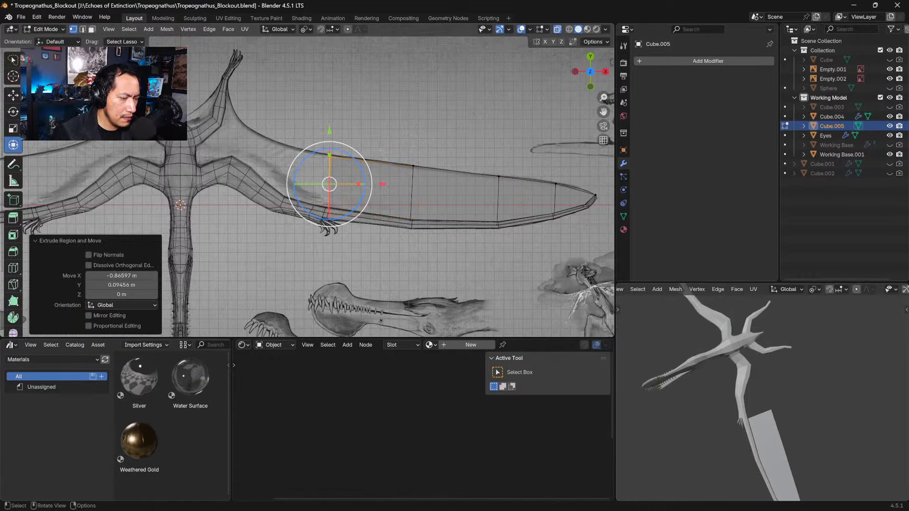
key(r)
click(383, 157)
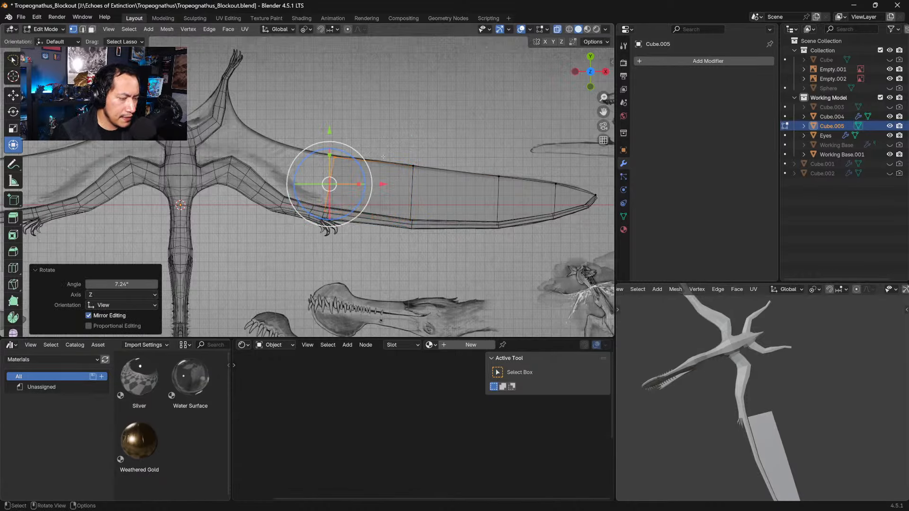
Step: Extrude the membrane edge from the wrist along the forearm, rotate it 4.04° and nudge it onto the reference outline
shift+middle_drag(387, 158, 451, 205)
key(e)
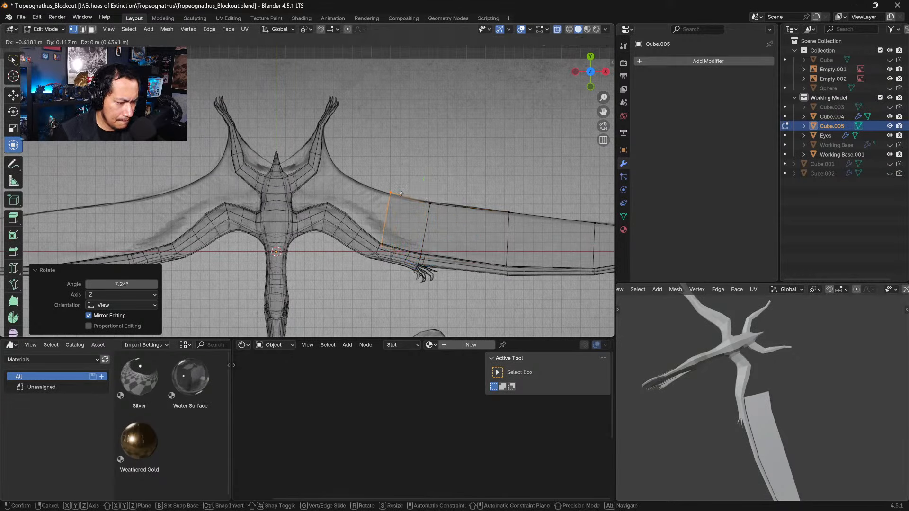
click(405, 196)
key(r)
click(414, 193)
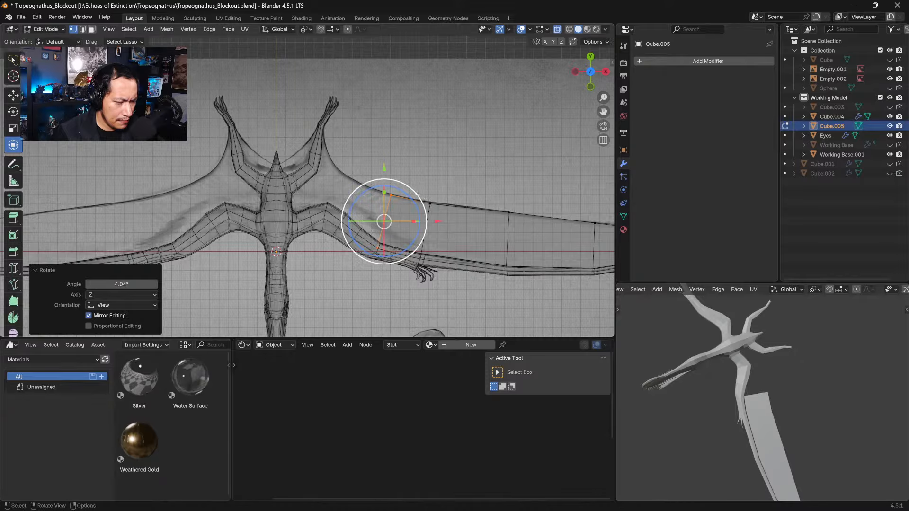
key(g)
click(413, 193)
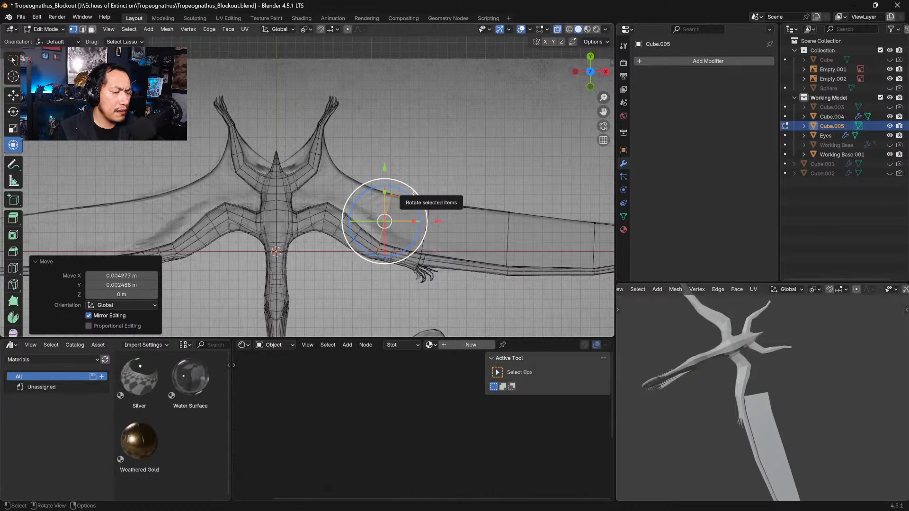
Step: Compare the membrane with the wing shapes drawn on the reference sheets
scroll(414, 193, down, 4)
scroll(520, 190, down, 2)
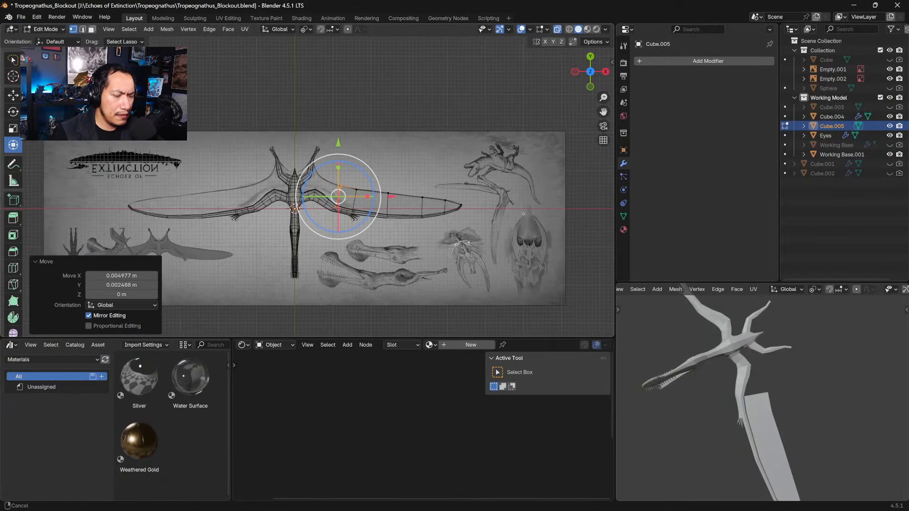
middle_drag(548, 171, 343, 188)
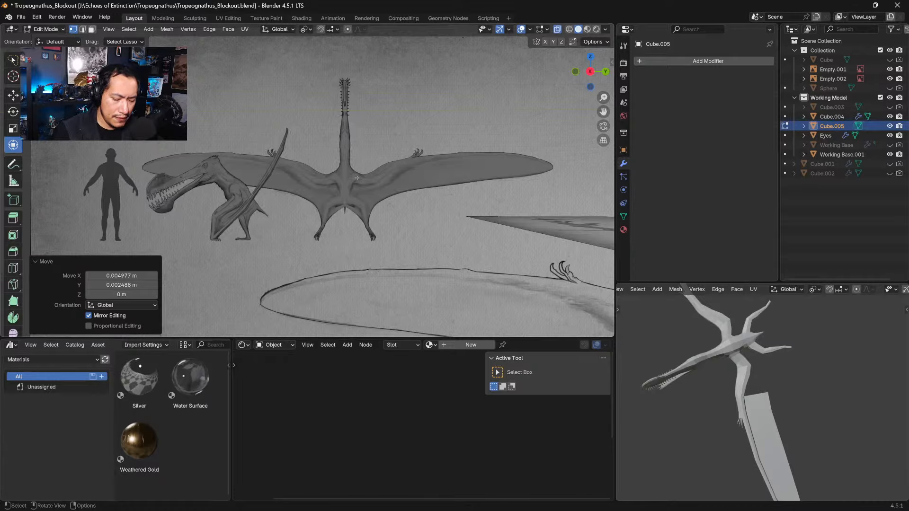
key(KP_7)
ctrl+middle_drag(445, 127, 434, 268)
ctrl+middle_drag(429, 175, 431, 126)
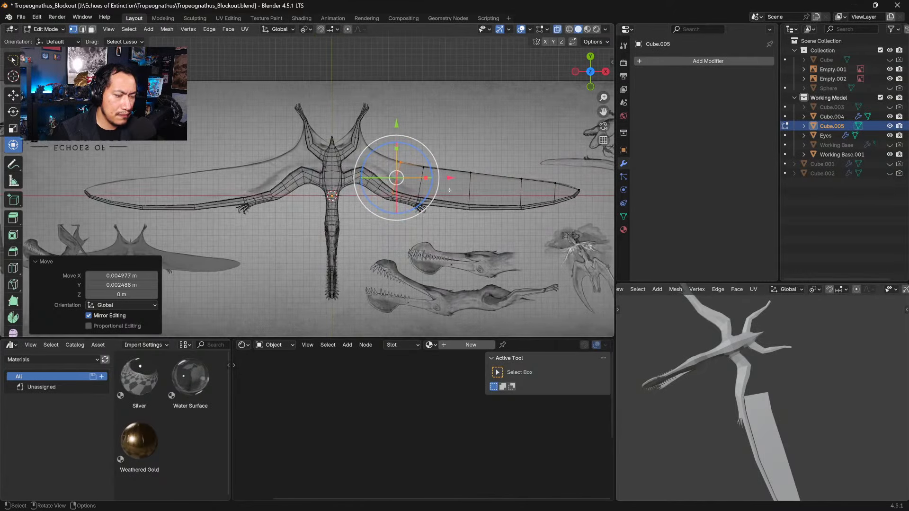
Step: Switch to Object Mode, show the object's transform sidebar and exclude the collection holding the reference images
key(Tab)
click(621, 149)
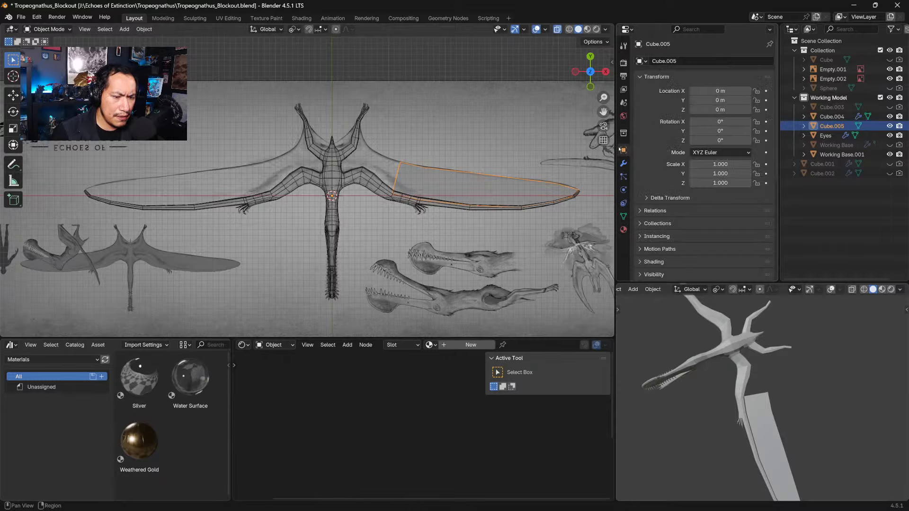
key(n)
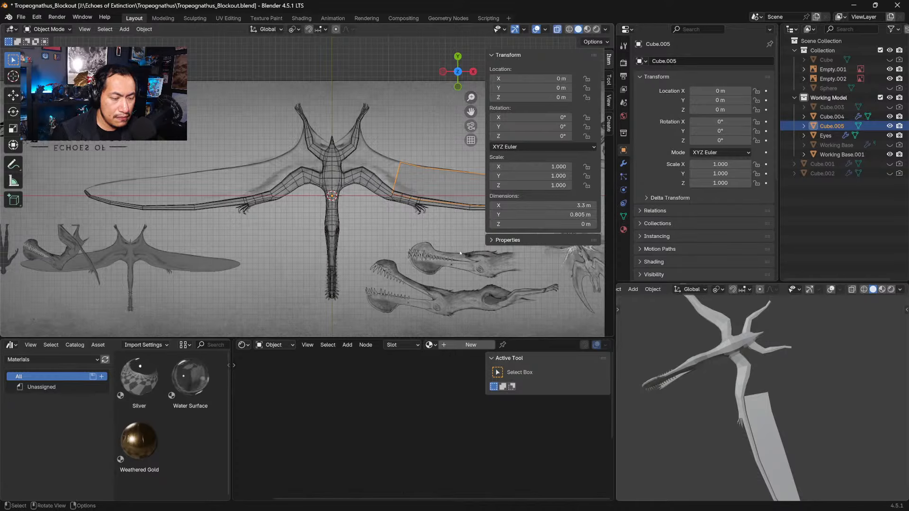
click(419, 306)
middle_drag(418, 305, 423, 280)
key(KP_7)
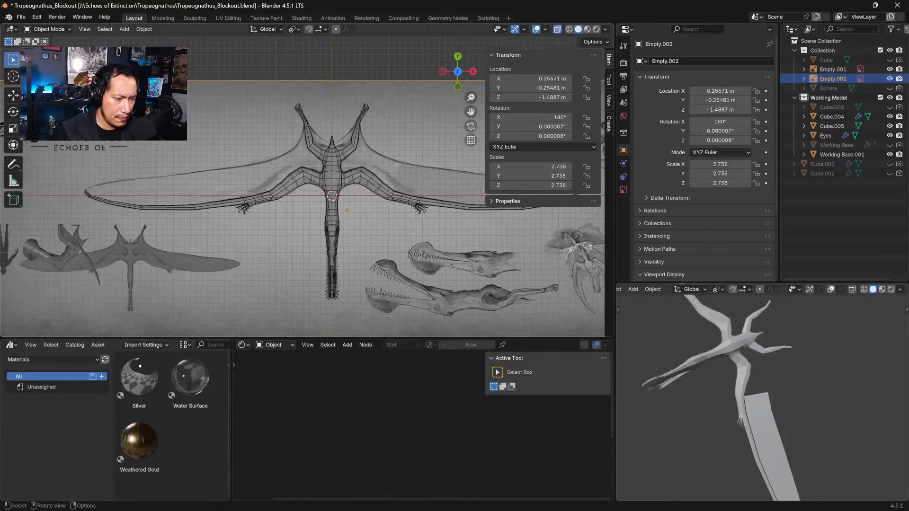
click(880, 50)
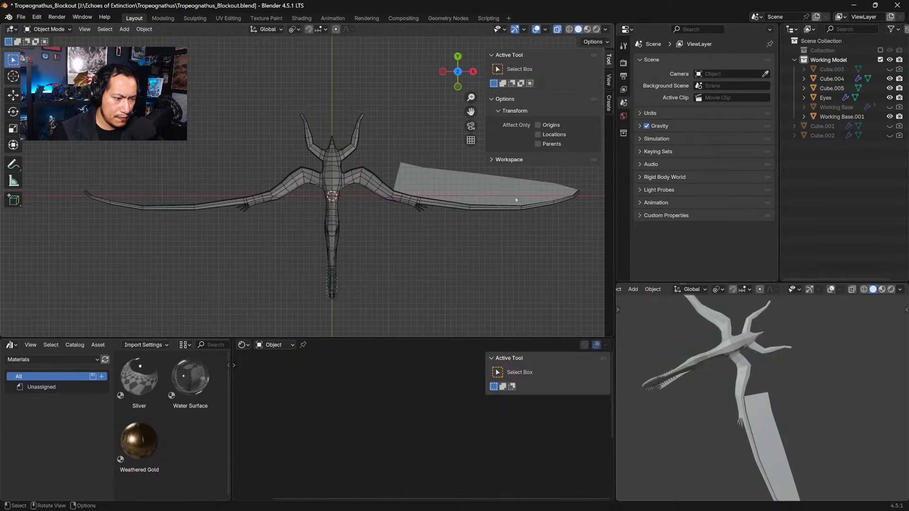
Step: Add a 2 m cube at the world origin and view it from above
mouse_move(430, 258)
shift+middle_down()
mouse_move(391, 210)
mouse_move(420, 247)
mouse_move(425, 228)
mouse_move(421, 245)
shift+middle_up()
key(shift+a)
mouse_move(395, 248)
click(440, 256)
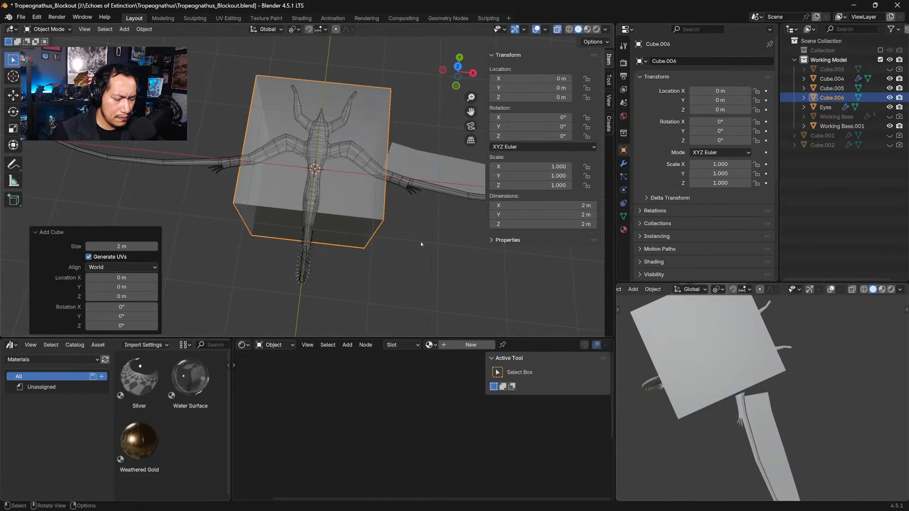
key(KP_7)
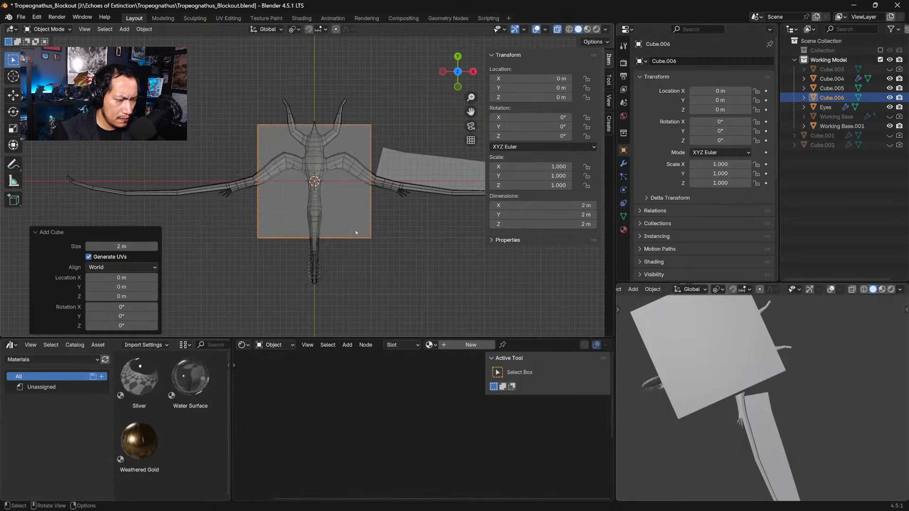
Step: Hide the 2 m cube and include the collection of reference images again
shift+middle_drag(405, 228, 322, 223)
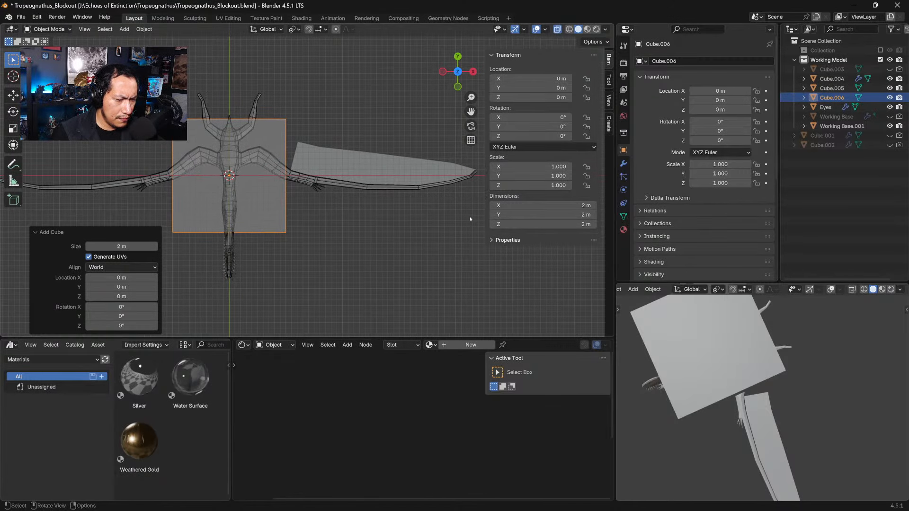
mouse_move(421, 223)
shift+middle_down()
mouse_move(447, 231)
mouse_move(428, 227)
shift+middle_up()
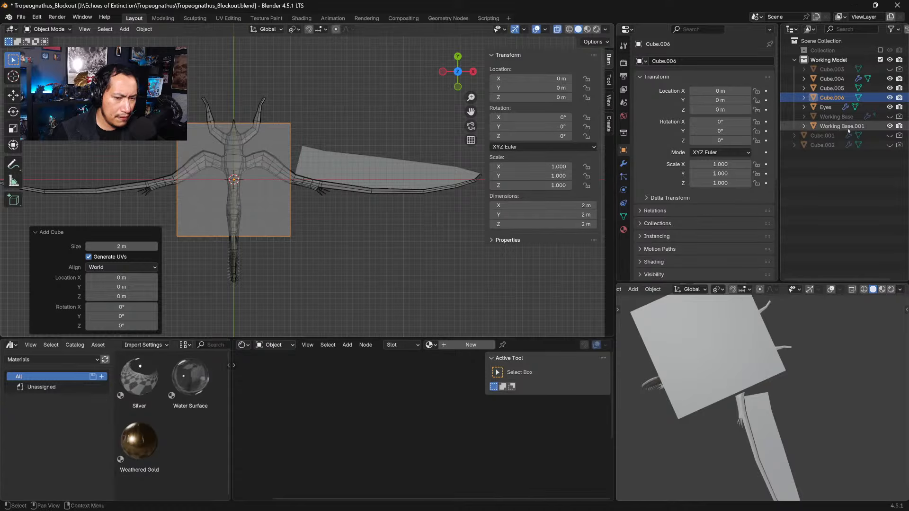
click(890, 98)
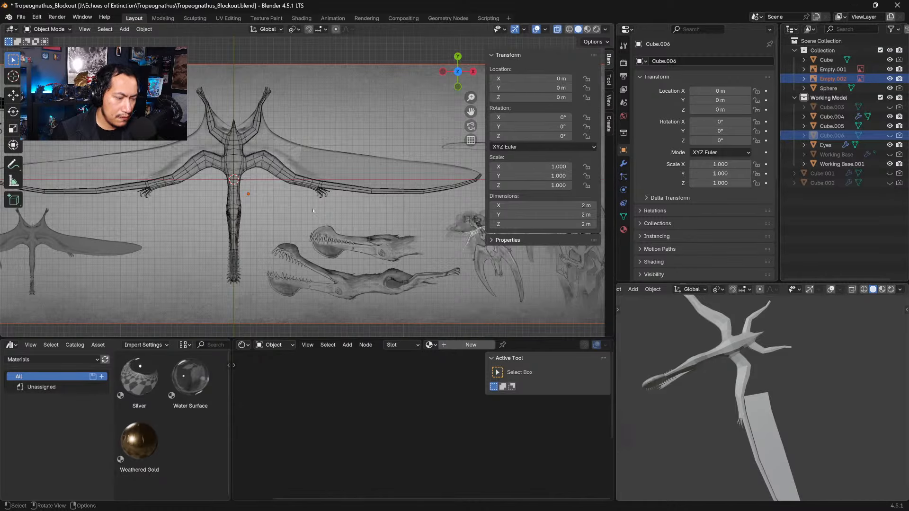
Step: In the membrane's Edit Mode, extrude the inner edge toward the elbow by about -0.55 m X and 0.26 m Y, aligning it with the outline
click(302, 154)
key(Tab)
scroll(310, 121, up, 4)
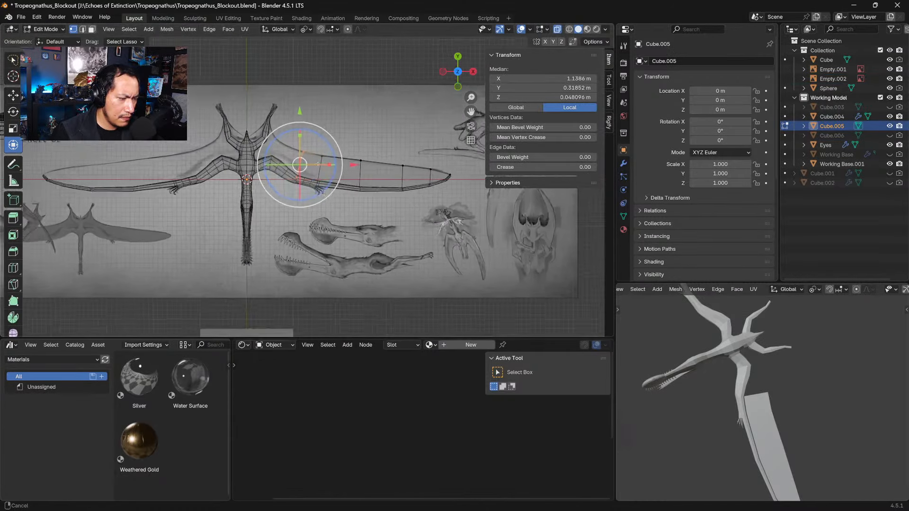
scroll(310, 121, down, 4)
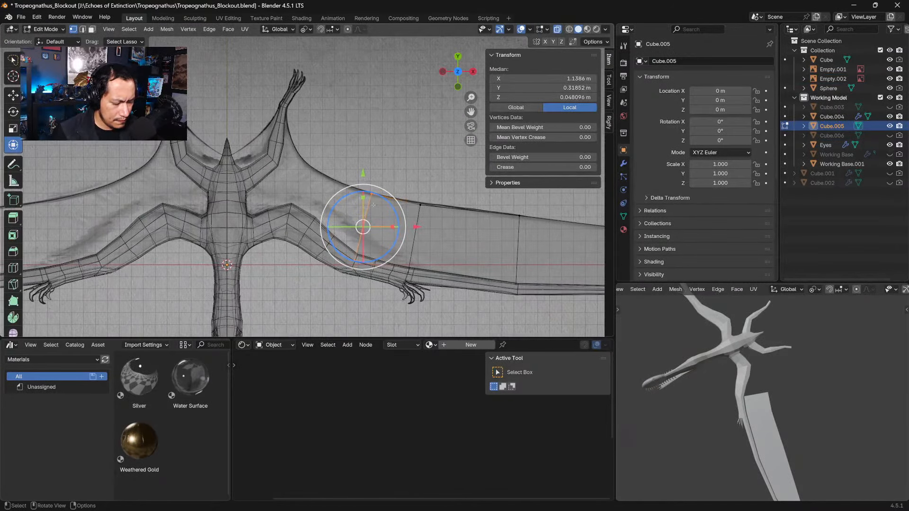
key(g)
click(304, 175)
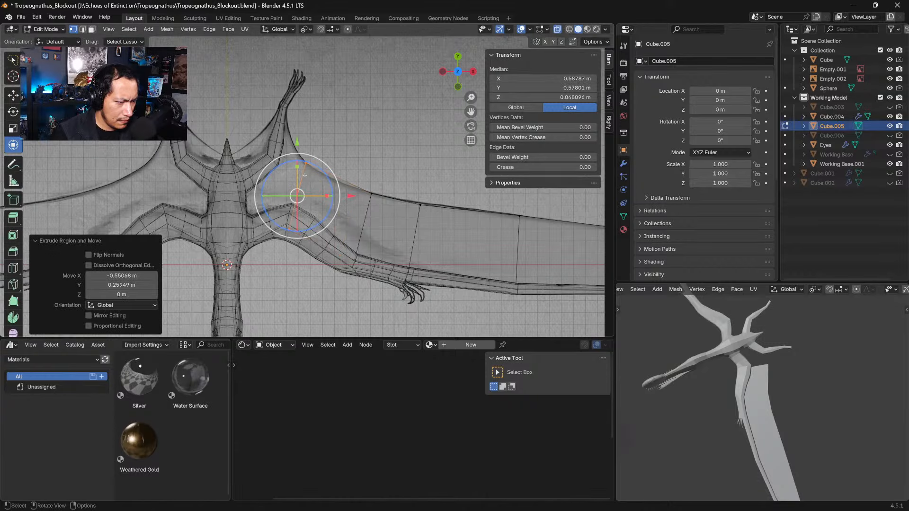
key(e)
click(289, 205)
Step: Move the membrane's leading-edge vertices at the elbow, mid-forearm and wrist onto the arm
click(284, 223)
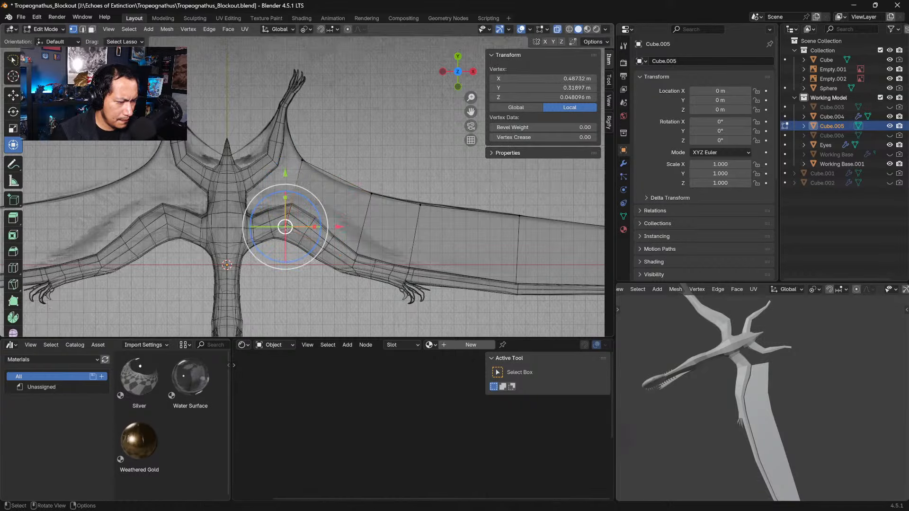
key(g)
click(291, 207)
click(355, 259)
key(g)
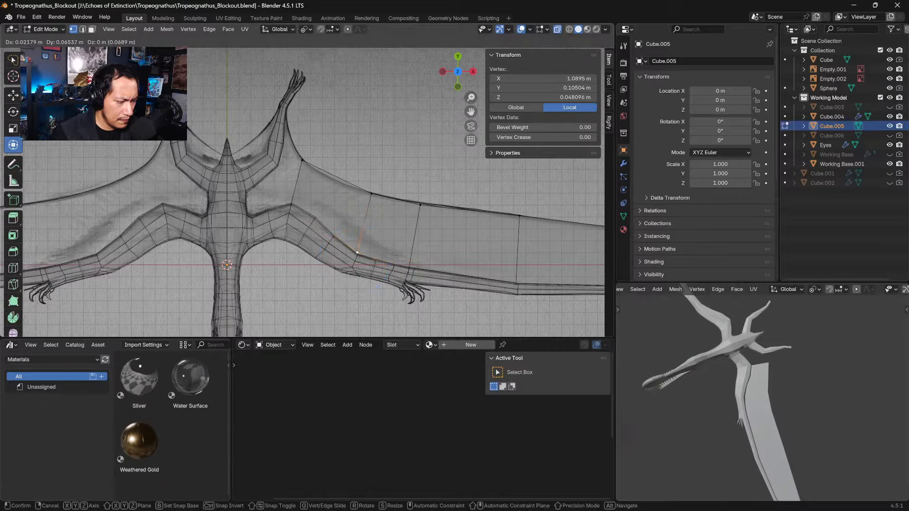
click(357, 253)
click(408, 269)
key(g)
click(409, 268)
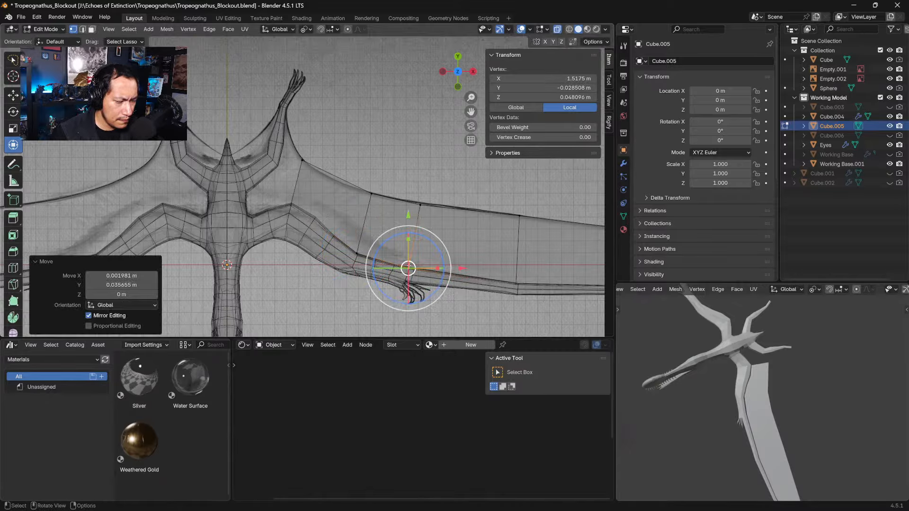
Step: Move the three leading-edge membrane vertices between the wrist and the wingtip onto the wing finger
click(517, 284)
key(g)
click(518, 284)
shift+middle_drag(518, 283, 359, 263)
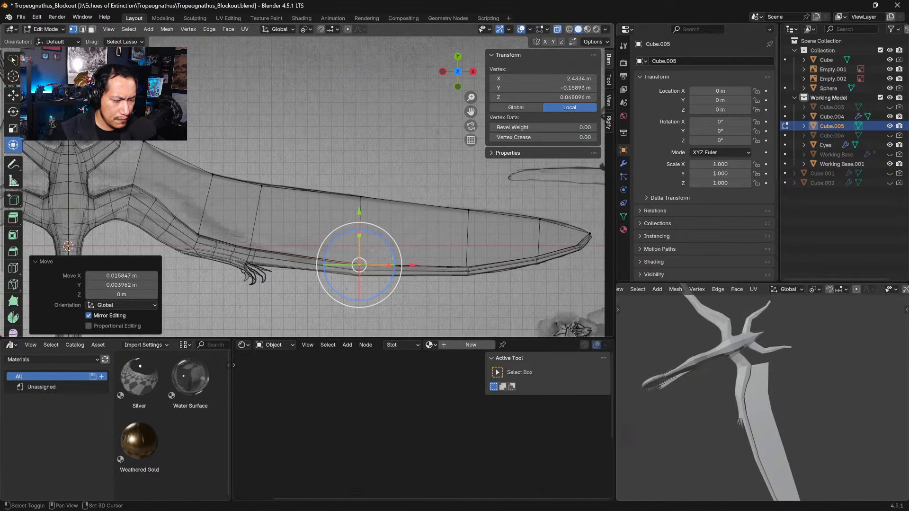
click(466, 268)
key(g)
click(468, 268)
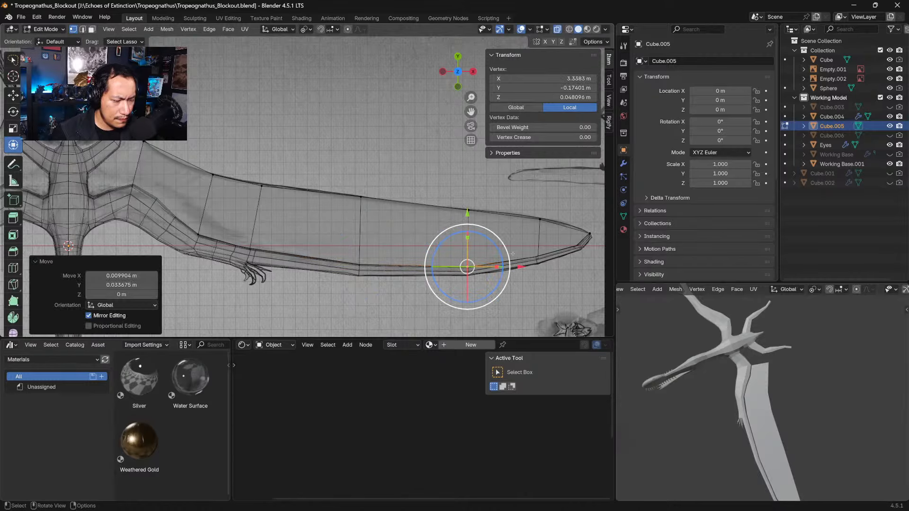
click(539, 258)
key(g)
click(536, 258)
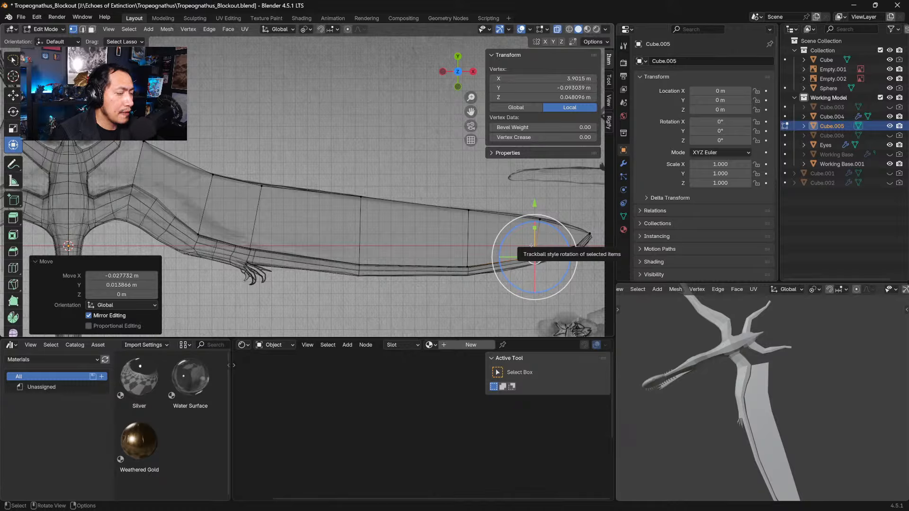
Step: Shift the innermost trailing-edge vertex along the reference outline and fine-tune the membrane vertices at the elbow and forearm
click(153, 150)
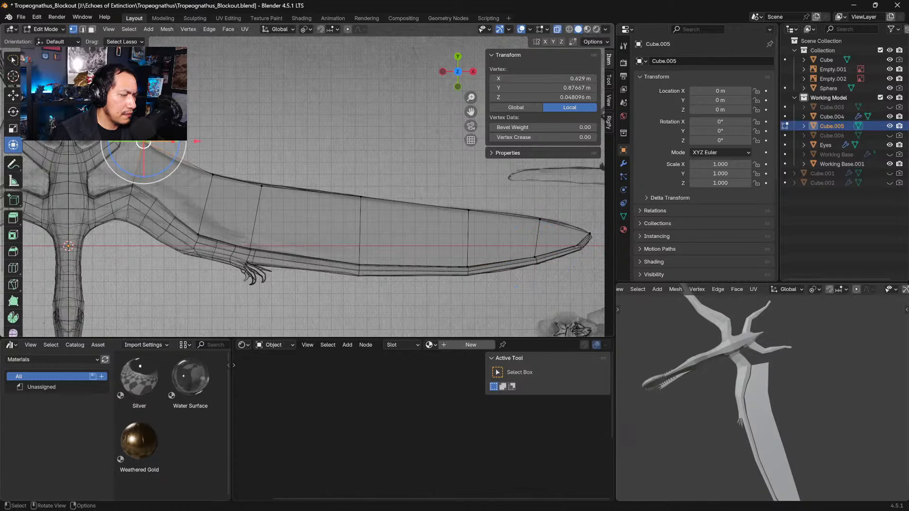
key(g)
click(155, 150)
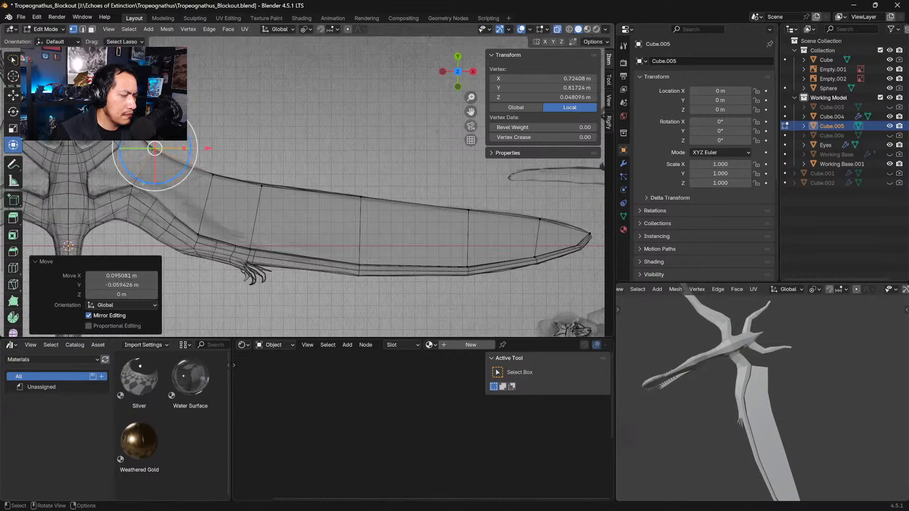
click(133, 186)
key(g)
click(141, 188)
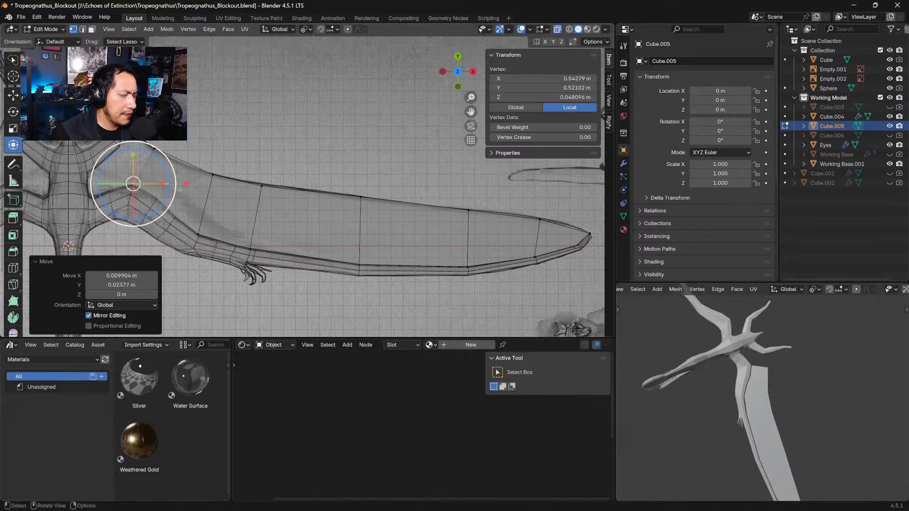
click(198, 234)
key(g)
click(199, 234)
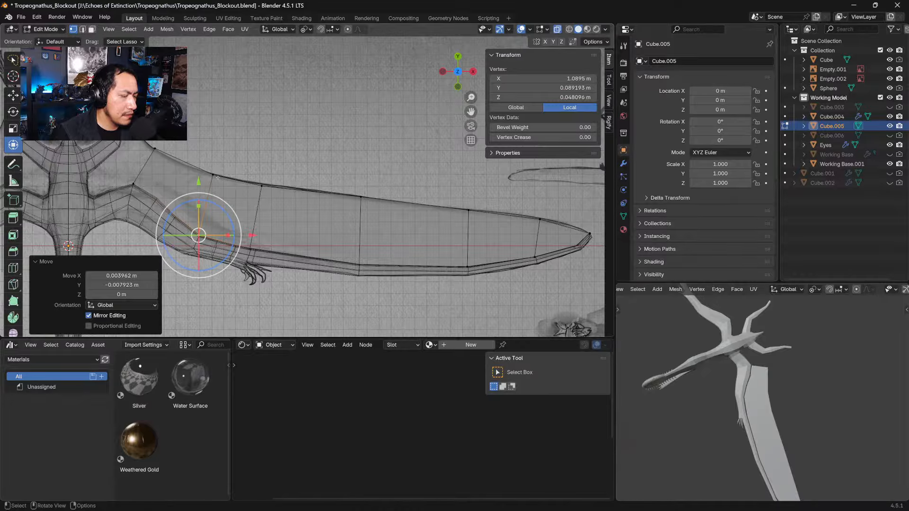
Step: Nudge the next three trailing-edge membrane vertices outward along the reference outline, from the forearm to the inner wing finger
click(216, 180)
key(g)
click(216, 181)
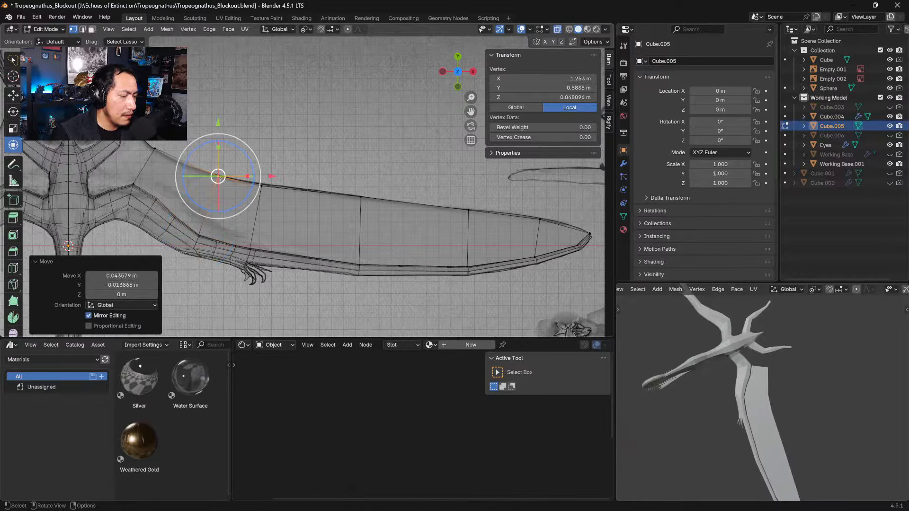
click(262, 186)
key(g)
click(267, 186)
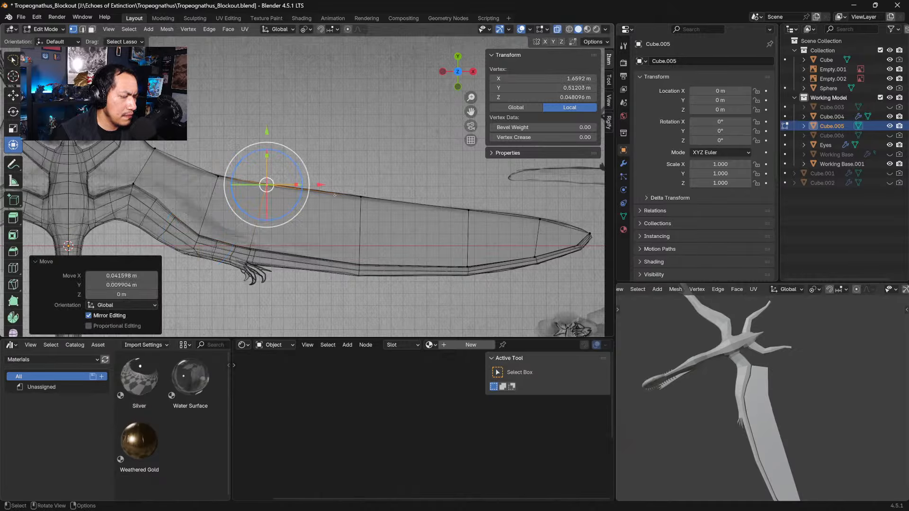
click(361, 197)
key(g)
click(368, 198)
key(g)
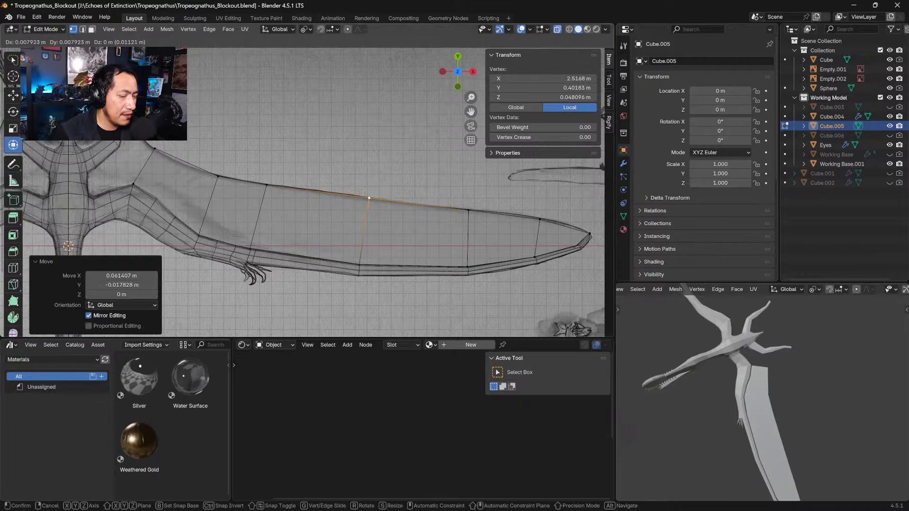
click(371, 198)
Step: Fit the last two trailing-edge vertices before the wingtip to the reference outline
click(469, 209)
key(g)
click(471, 208)
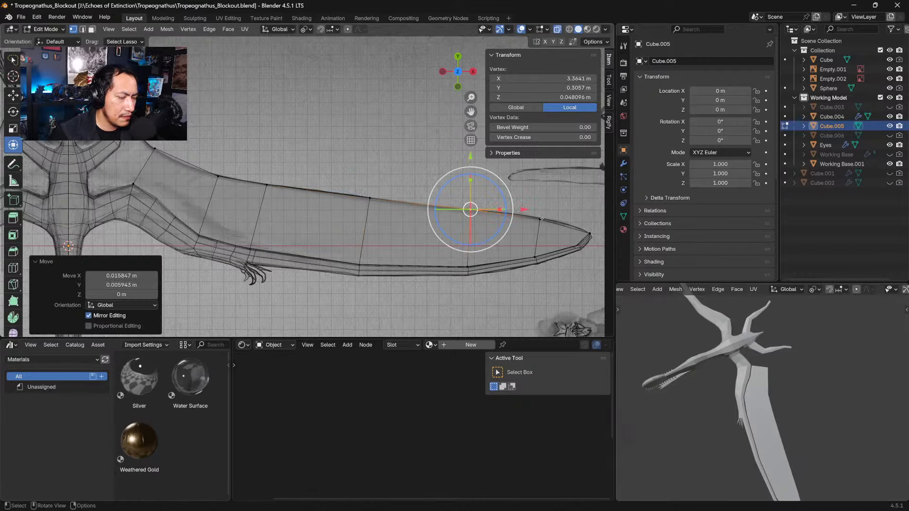
click(537, 218)
key(g)
click(536, 217)
key(g)
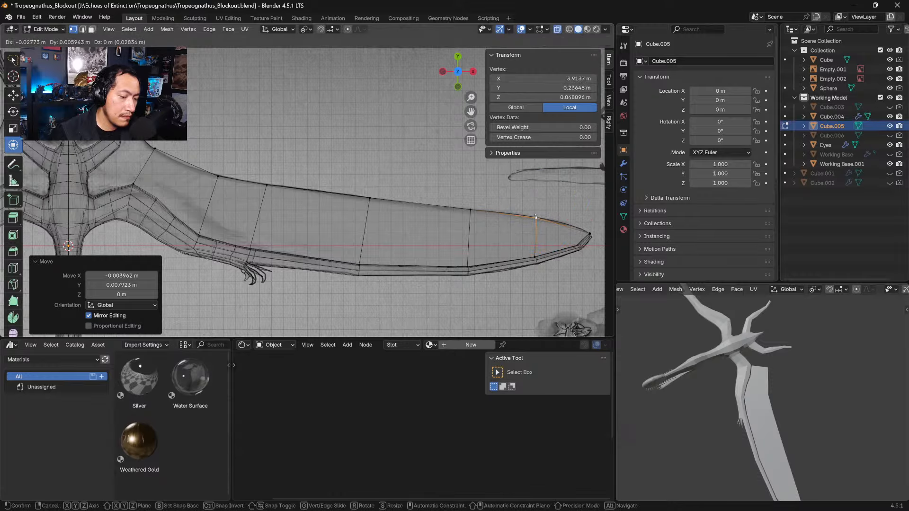
click(536, 217)
Step: Extrude the membrane's elbow edge toward the hind leg by about -0.18 m X and 0.19 m Y, and rotate it about 16°
shift+middle_drag(134, 177, 308, 211)
click(313, 226)
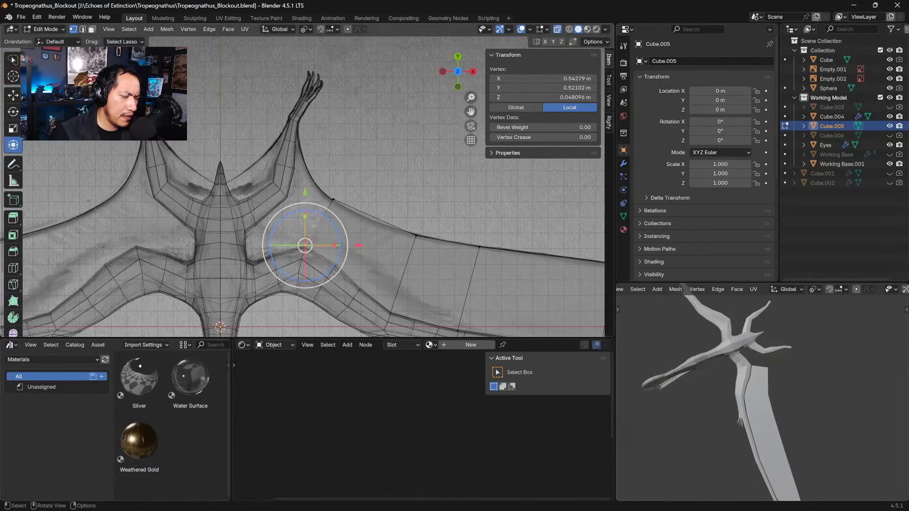
key(2)
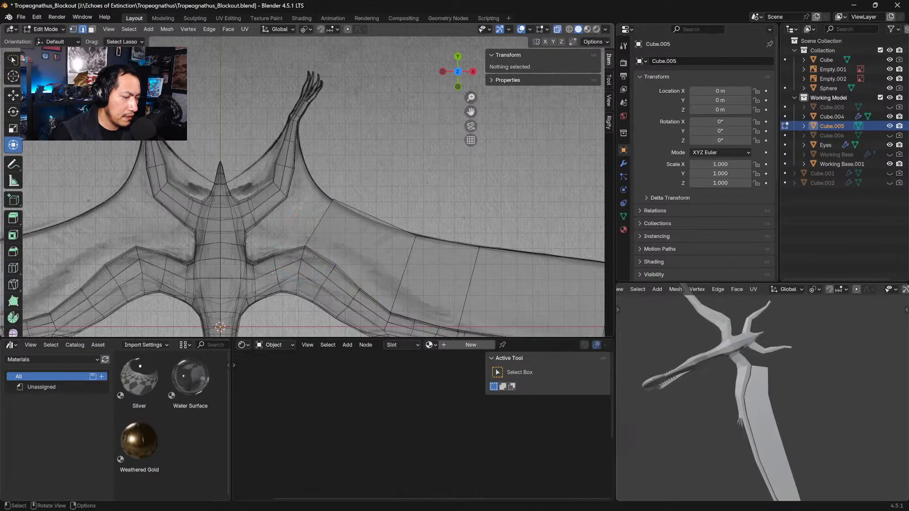
click(319, 223)
key(g)
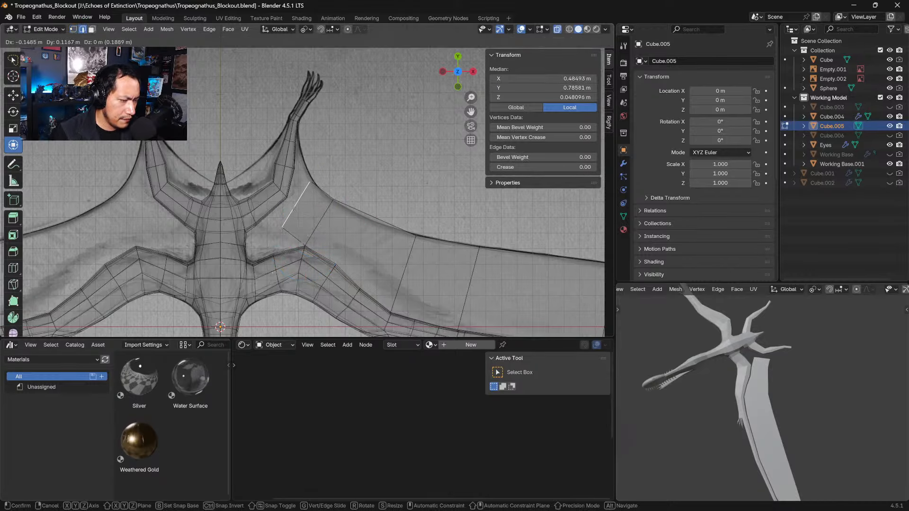
click(290, 198)
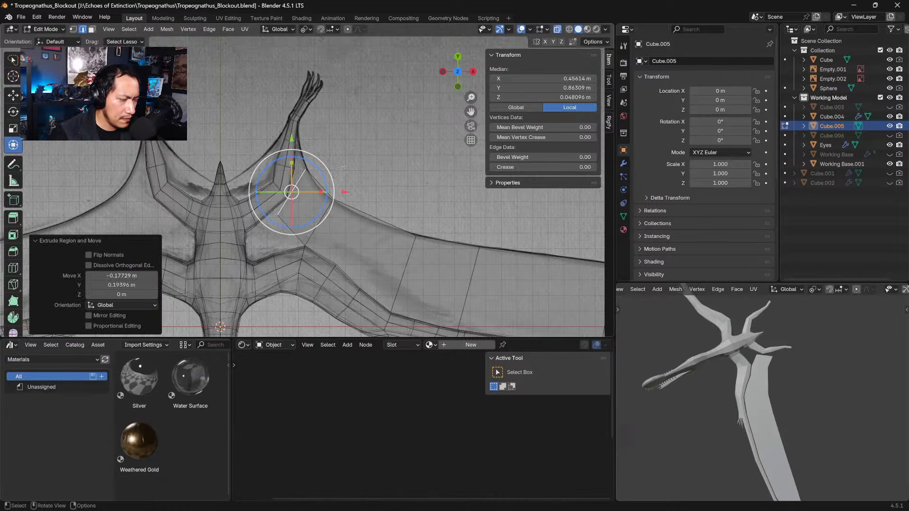
key(r)
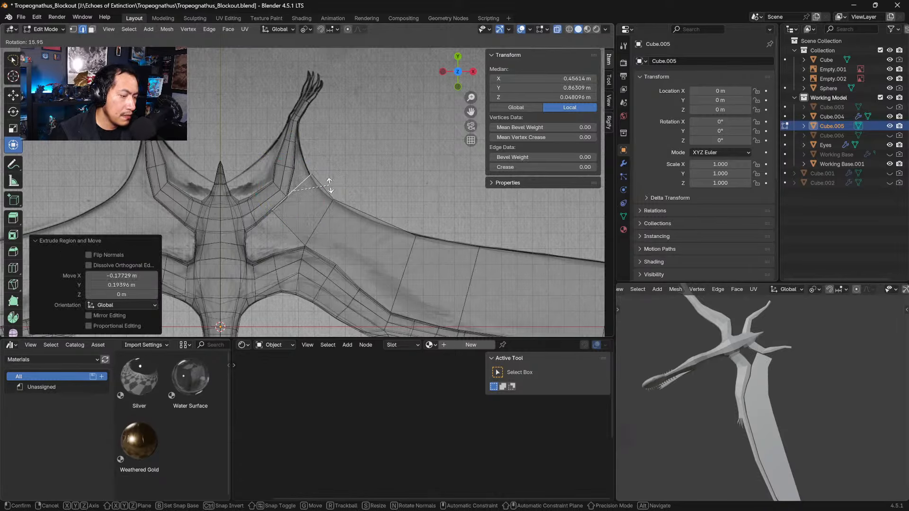
click(327, 183)
Step: Extrude the new strip's side edge toward the body, scale it to 0.682, and rotate and move it between the arm and leg
click(293, 230)
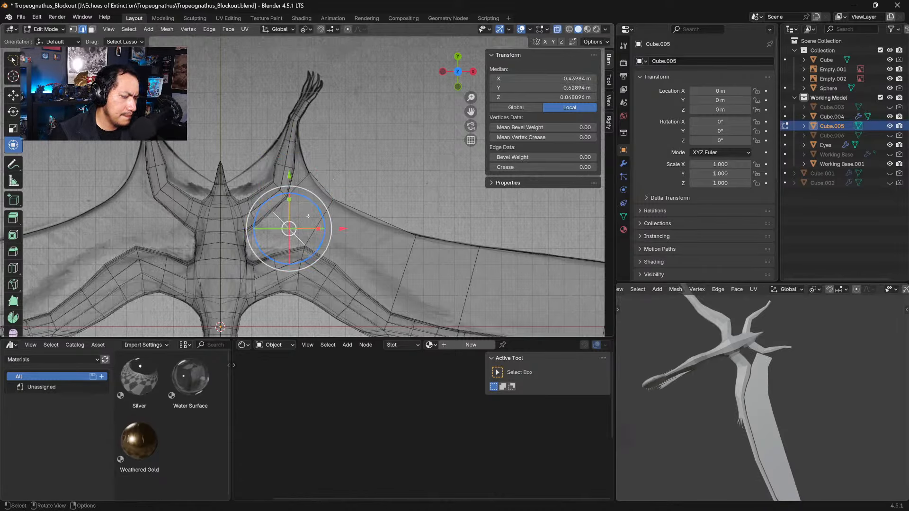
key(e)
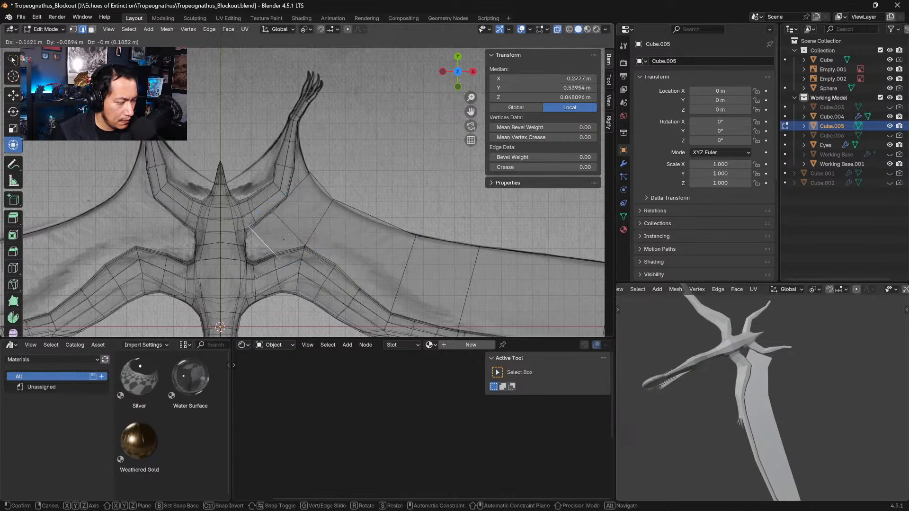
click(283, 233)
key(s)
click(295, 238)
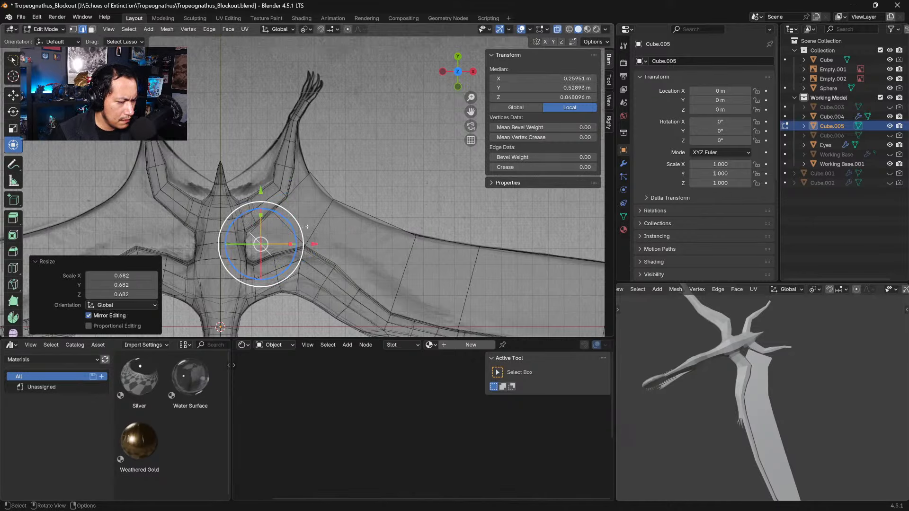
key(r)
click(311, 242)
key(g)
click(311, 240)
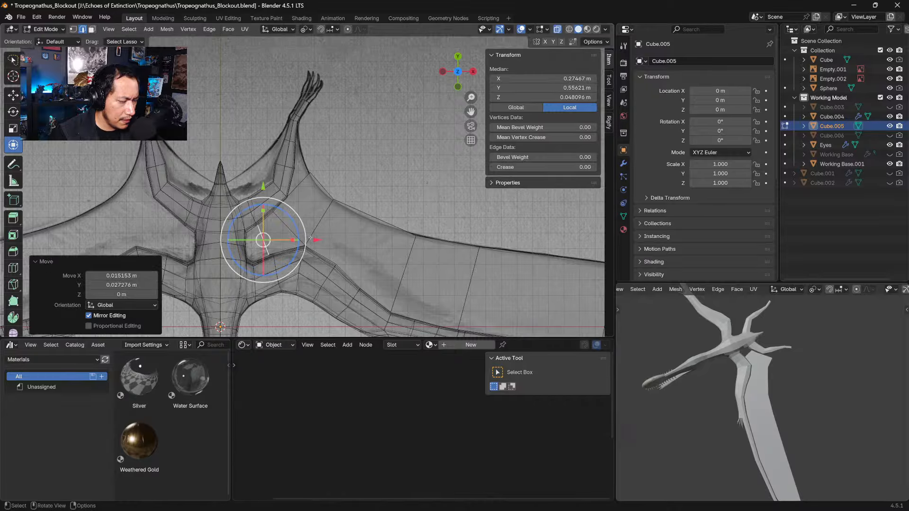
Step: Extrude that edge about -0.10 m X and -0.05 m Y to the torso, and scale, rotate 19.8° and move it to fit the body
key(g)
click(295, 246)
key(s)
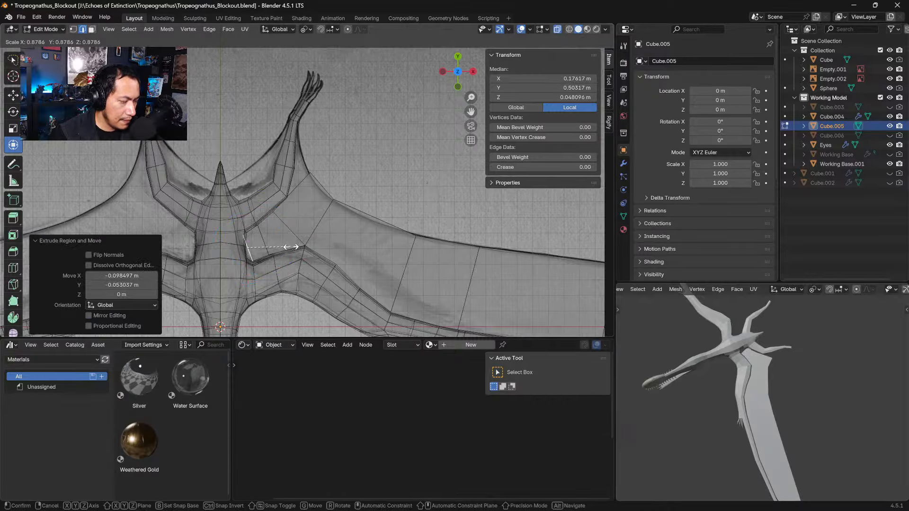
click(286, 246)
key(r)
click(307, 253)
key(s)
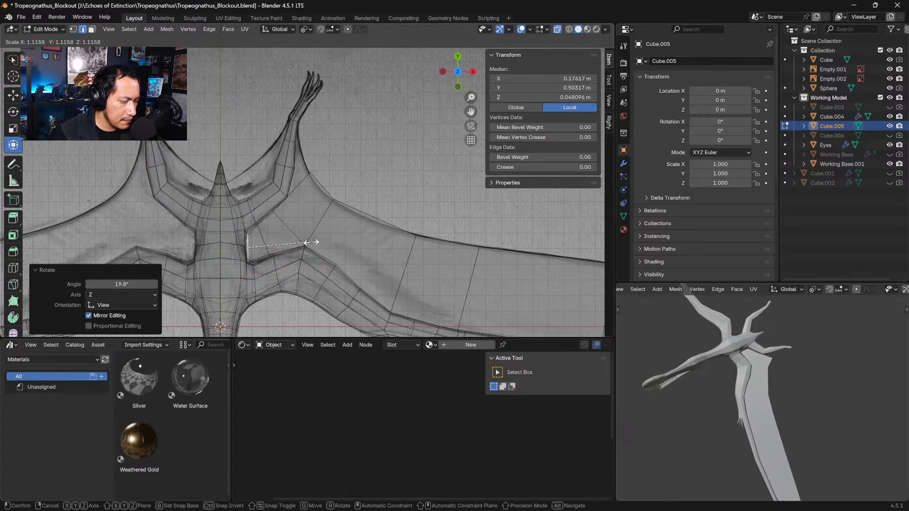
click(309, 242)
key(g)
click(305, 239)
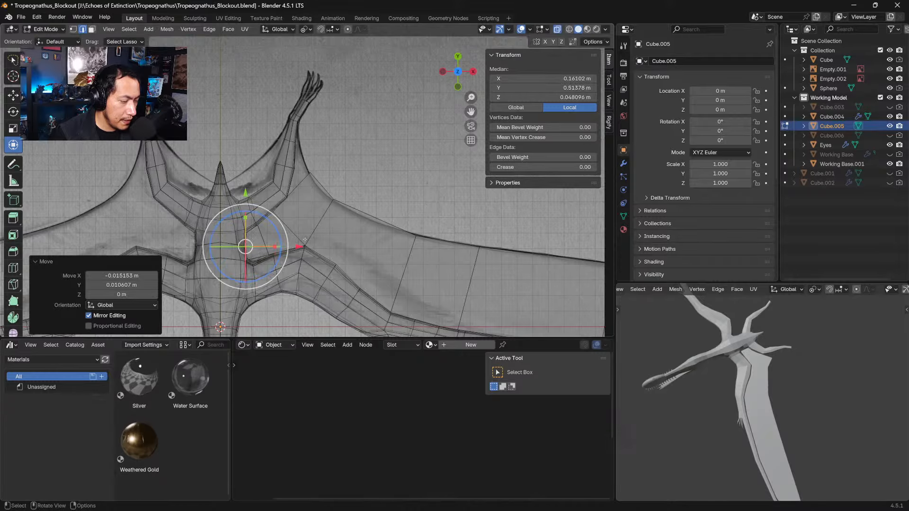
Step: Extrude the membrane strip's upper edge toward the hind leg, and fit its two vertices to the knee and the reference outline
click(309, 182)
shift+middle_drag(309, 182, 317, 209)
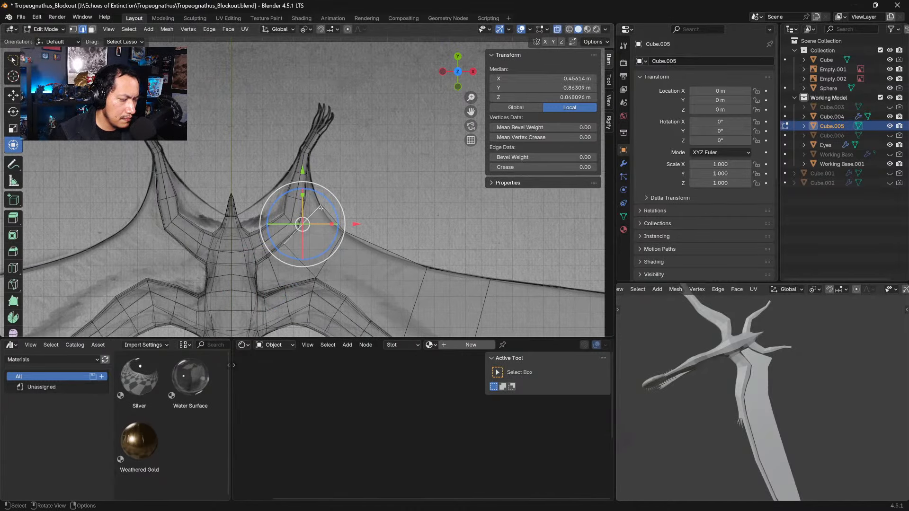
click(73, 29)
click(287, 242)
key(g)
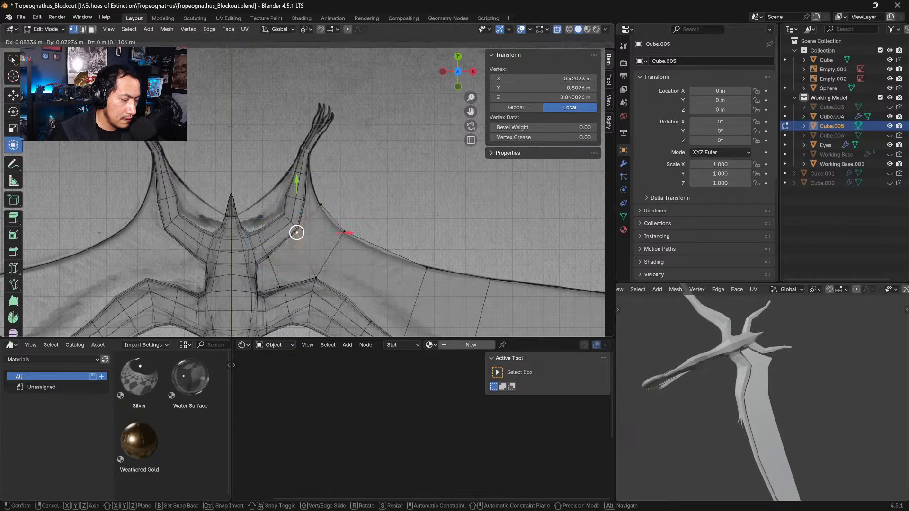
drag(302, 230, 327, 217)
click(323, 209)
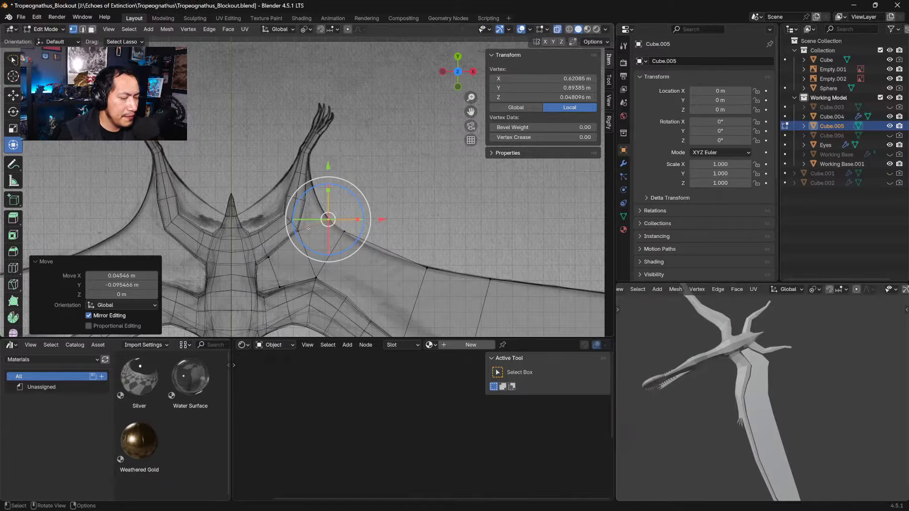
click(298, 231)
Step: Extrude the knee edge about -0.035 m X and 0.14 m Y, scale it down, and move it about 0.25 m Y along the leg
click(82, 29)
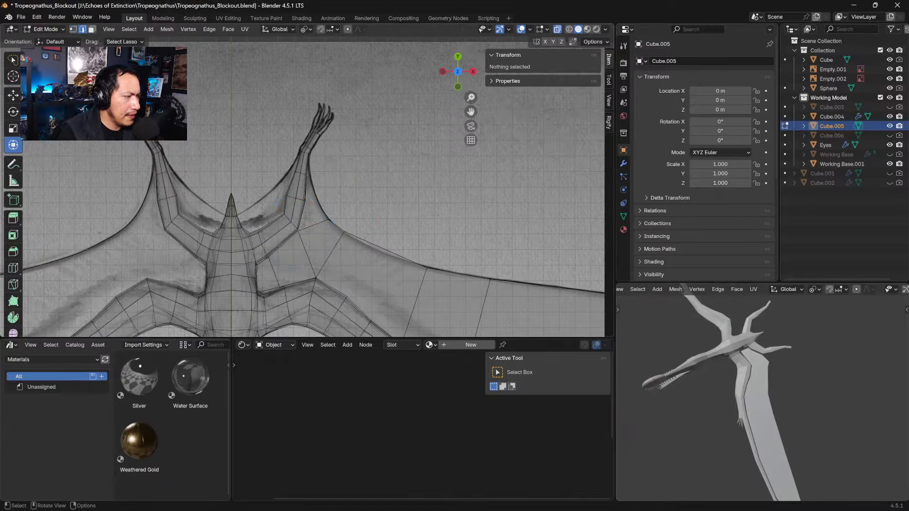
click(313, 225)
key(g)
click(322, 199)
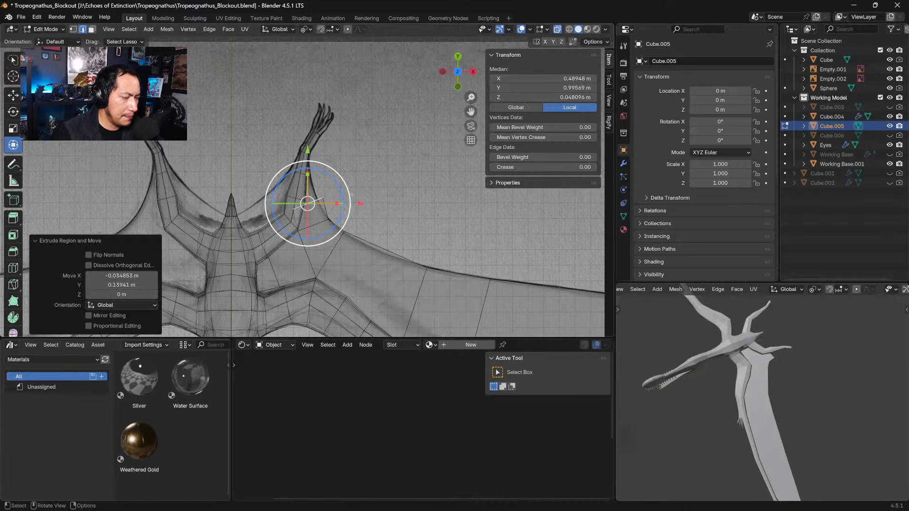
key(s)
click(322, 196)
key(g)
click(321, 159)
Step: Scale the extruded edge to 0.369, move it up to the hind leg's ankle, and scale it again to 0.572
key(s)
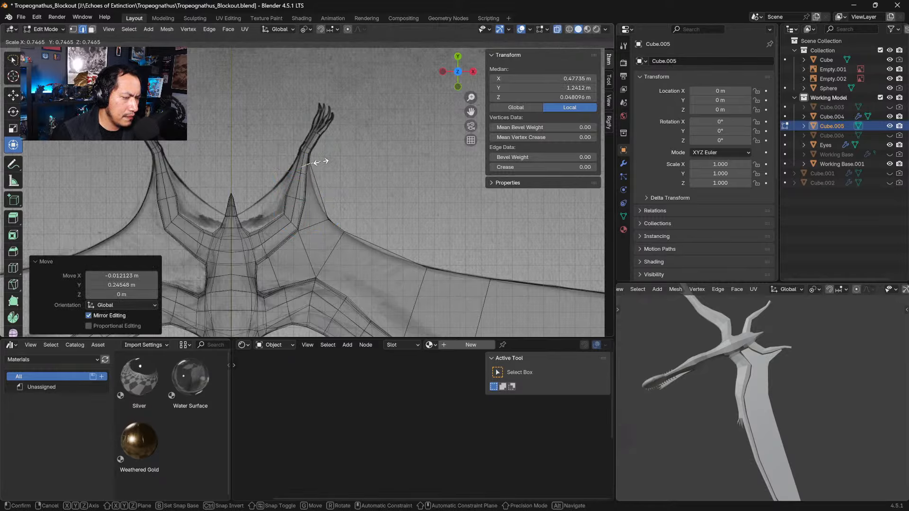
click(318, 160)
key(g)
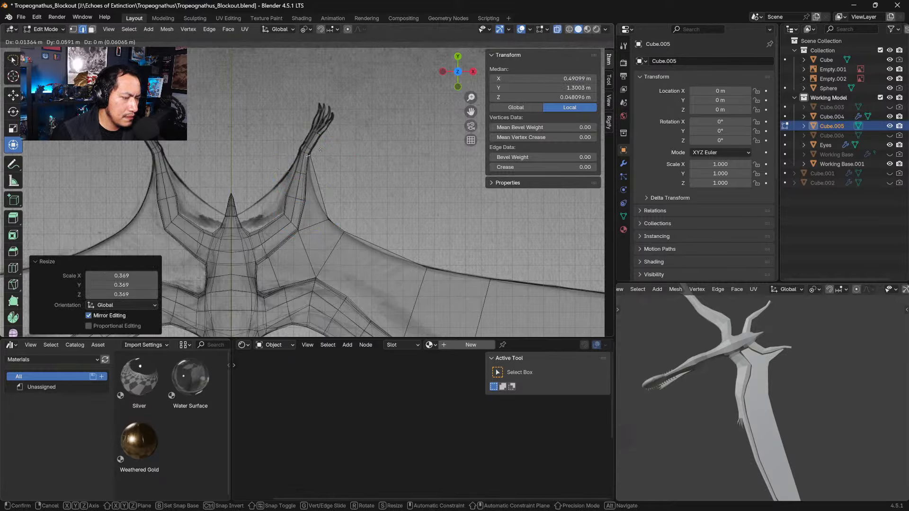
click(321, 151)
key(s)
click(316, 152)
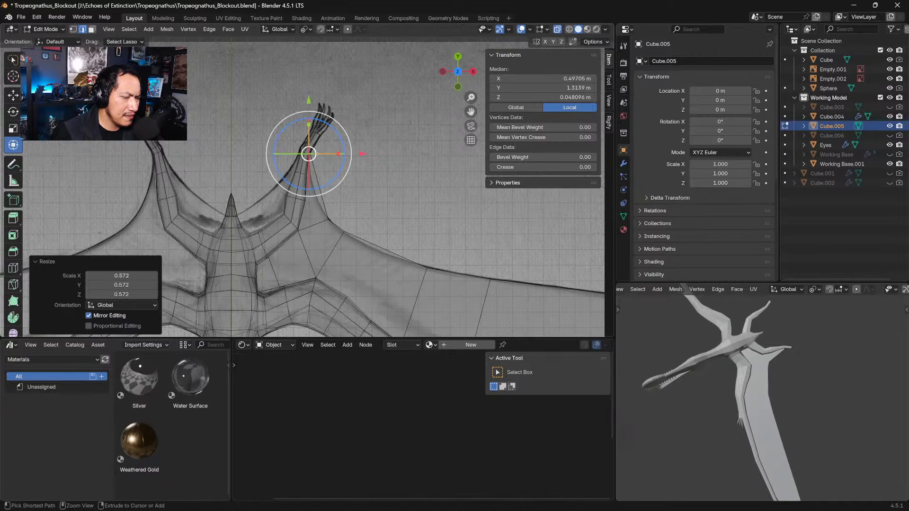
Step: Fit the end vertices at the hind leg's ankle, nudging the outer one about -0.006 m X and -0.009 m Y
scroll(316, 152, up, 4)
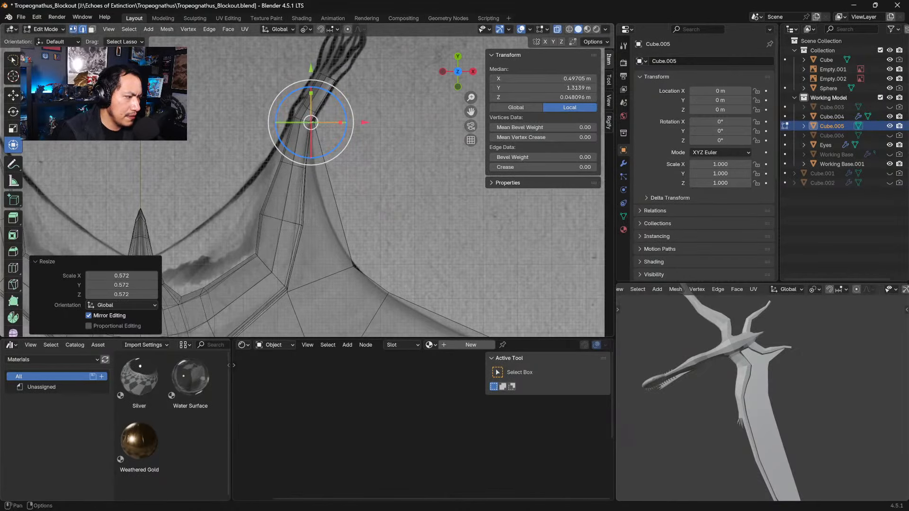
key(1)
click(314, 122)
mouse_move(314, 122)
mouse_down()
mouse_move(317, 150)
mouse_move(315, 117)
mouse_move(314, 131)
mouse_up()
click(313, 125)
click(310, 125)
click(317, 127)
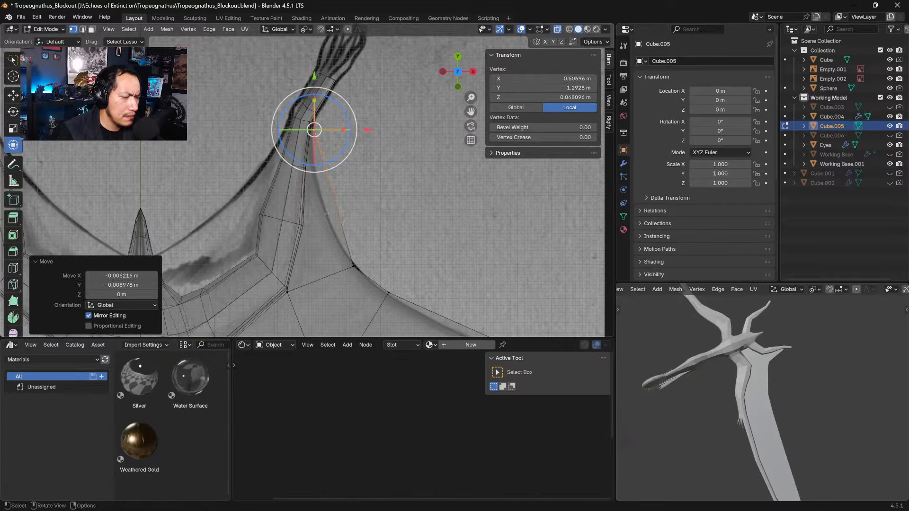
Step: Add one loop cut across the membrane strip along the lower hind leg, and move its outer vertex about -0.035 m X onto the outline
click(334, 212)
key(ctrl+r)
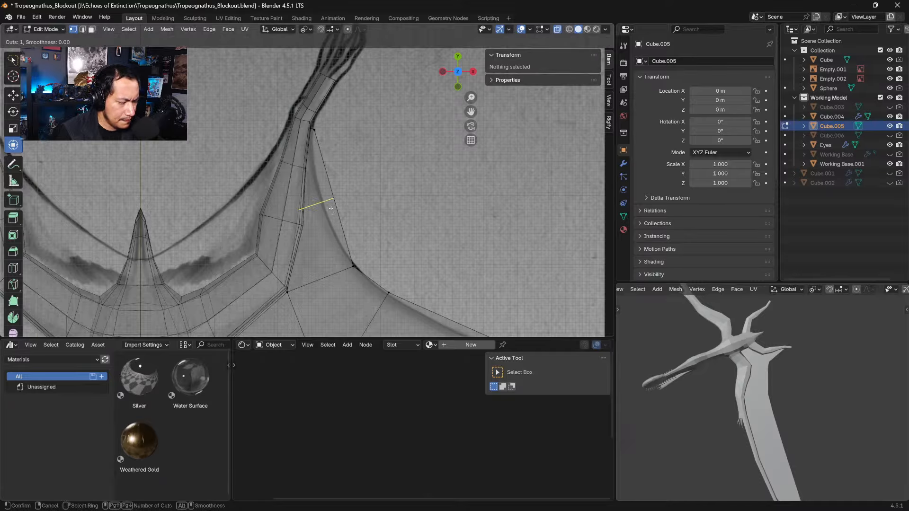
click(334, 211)
click(334, 211)
click(336, 202)
drag(334, 198, 322, 198)
scroll(358, 217, down, 3)
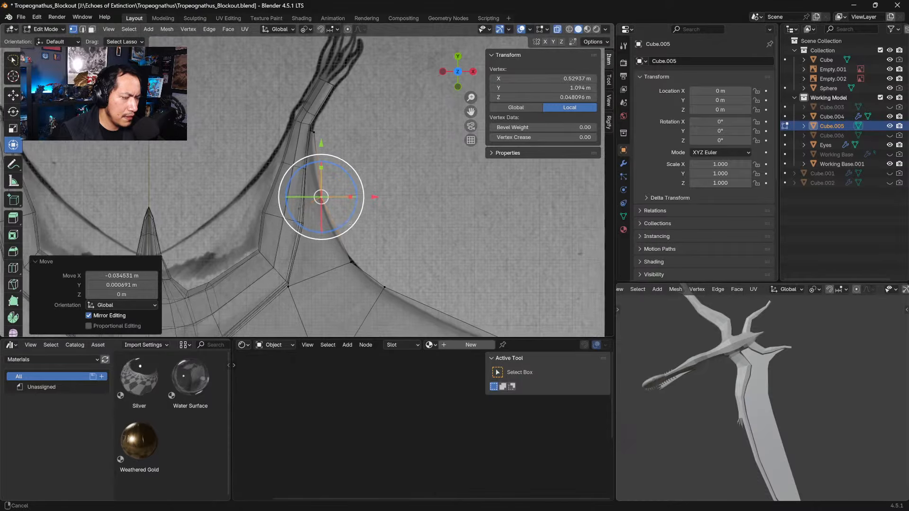
Step: Move the outer vertex opposite the knee about -0.015 m X and 0.026 m Y onto the reference outline
click(349, 245)
drag(342, 241, 338, 235)
ctrl+middle_drag(336, 314, 333, 333)
scroll(347, 157, down, 5)
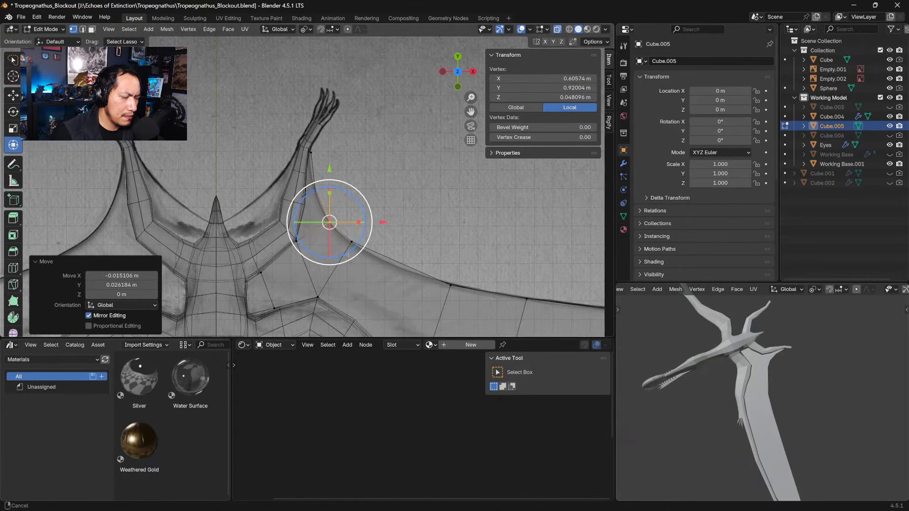
Step: Leave mesh editing, turn off X-ray, raise the whole membrane object 0.0357 m in Z, and check how it meets the body
key(Tab)
middle_drag(348, 157, 323, 112)
click(560, 32)
scroll(331, 134, down, 3)
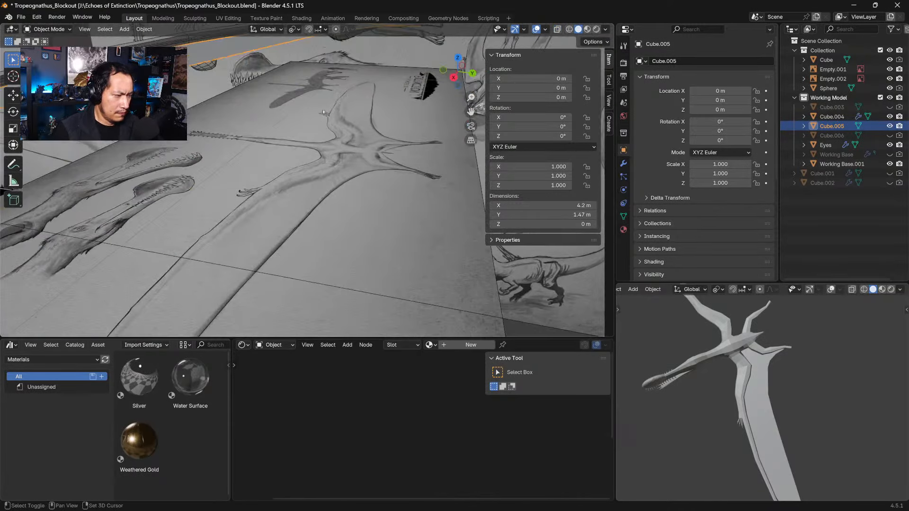
click(16, 92)
mouse_move(337, 57)
shift+middle_down()
mouse_move(357, 99)
mouse_move(330, 59)
shift+middle_up()
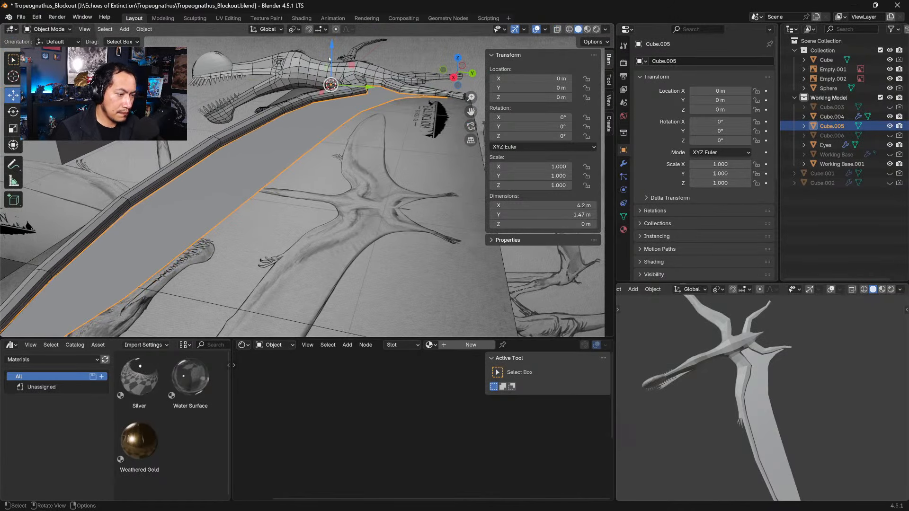
drag(333, 45, 334, 32)
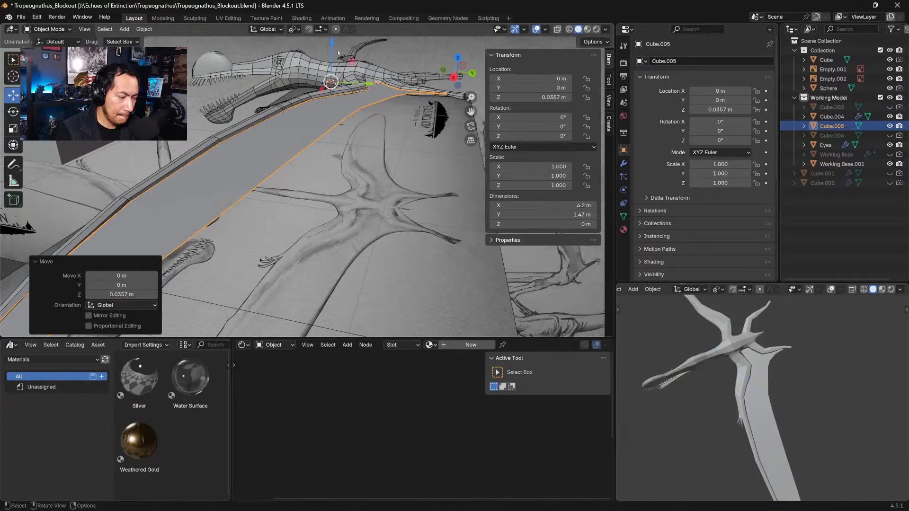
key(Tab)
mouse_move(353, 121)
middle_down()
mouse_move(339, 106)
mouse_move(300, 138)
mouse_move(401, 141)
mouse_move(396, 160)
mouse_move(354, 131)
middle_up()
key(Tab)
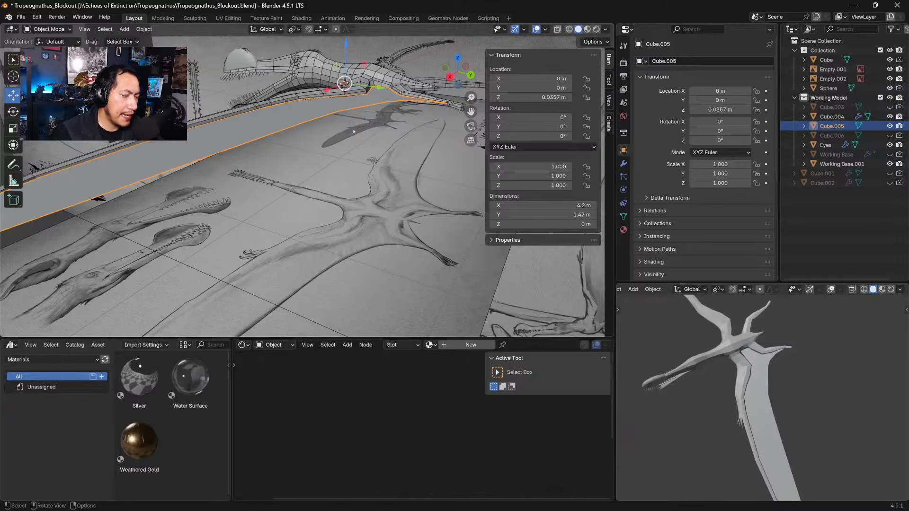
middle_drag(274, 140, 273, 119)
middle_drag(310, 90, 307, 164)
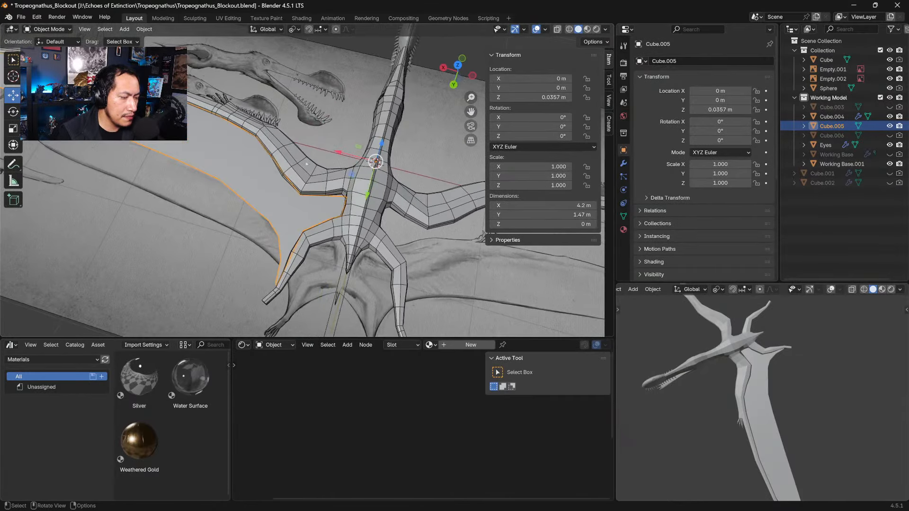
Step: In top X-ray view, add one loop cut between elbow and wrist, and fit its two vertices to the forearm and outline
key(KP_7)
shift+middle_drag(327, 116, 270, 204)
key(Tab)
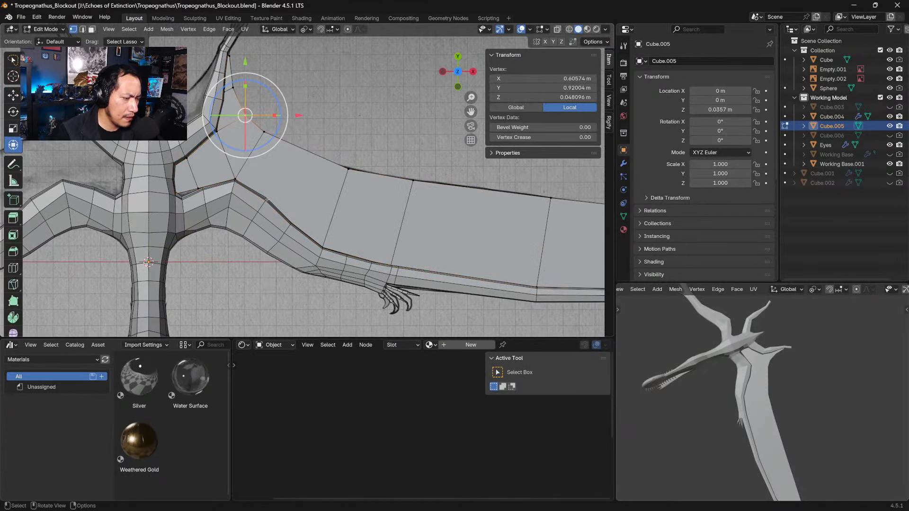
click(558, 30)
click(326, 124)
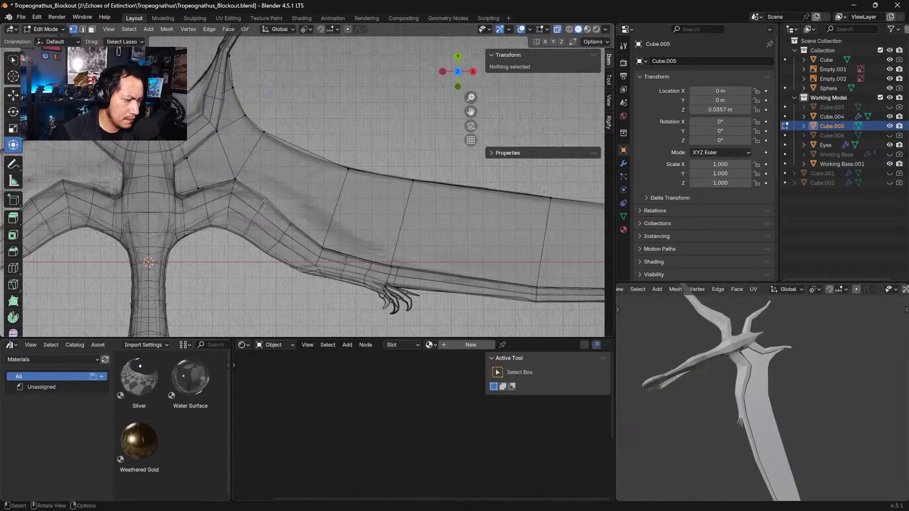
key(ctrl+r)
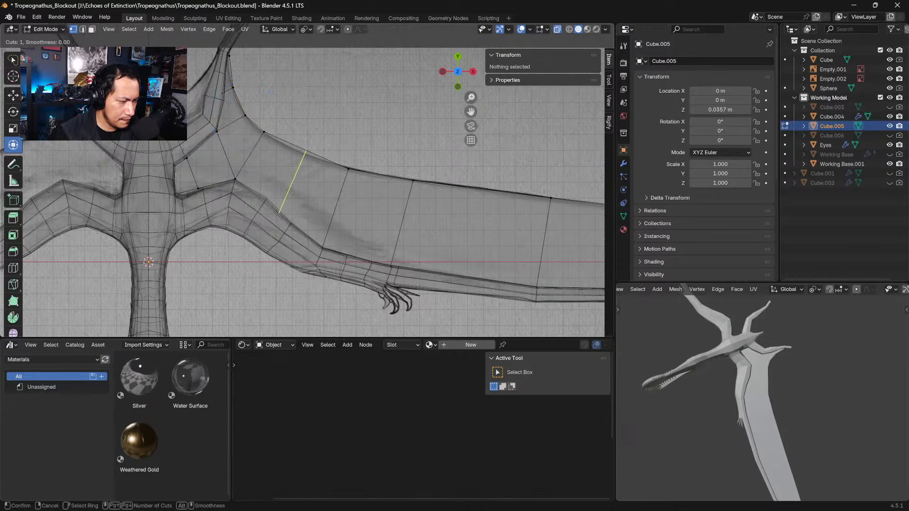
click(303, 157)
click(298, 156)
click(274, 212)
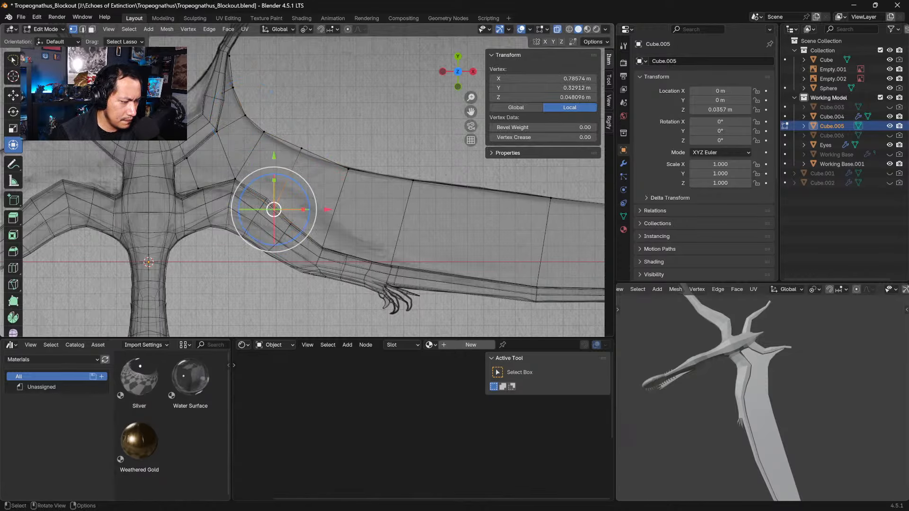
drag(274, 209, 268, 199)
click(302, 148)
drag(301, 148, 297, 150)
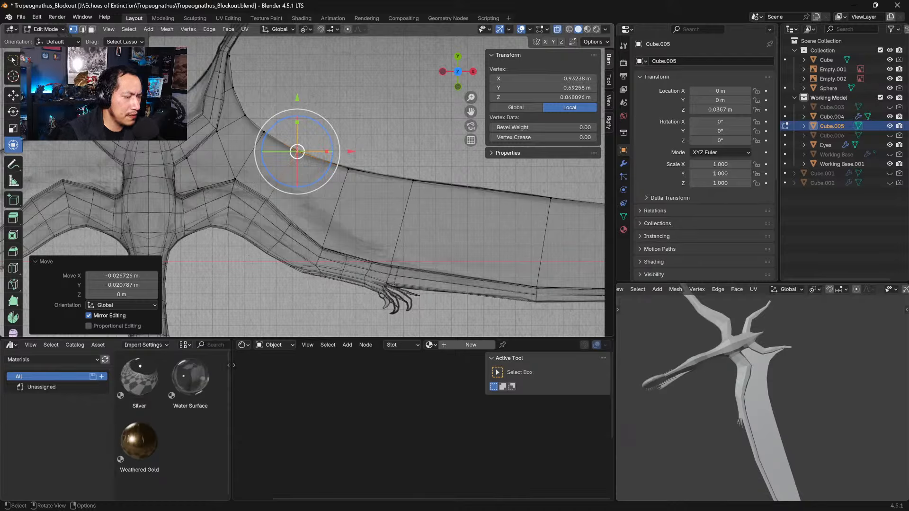
Step: Refine both vertices of the new forearm cut, shifting them slightly toward the elbow along the arm and trailing edge
drag(297, 152, 292, 148)
click(267, 199)
mouse_move(266, 197)
mouse_down()
mouse_move(261, 188)
mouse_move(264, 197)
mouse_up()
click(292, 148)
drag(291, 148, 293, 149)
Step: Add a second centred loop cut nearer the wrist, and fit its two vertices to the forearm and the trailing outline
key(ctrl+r)
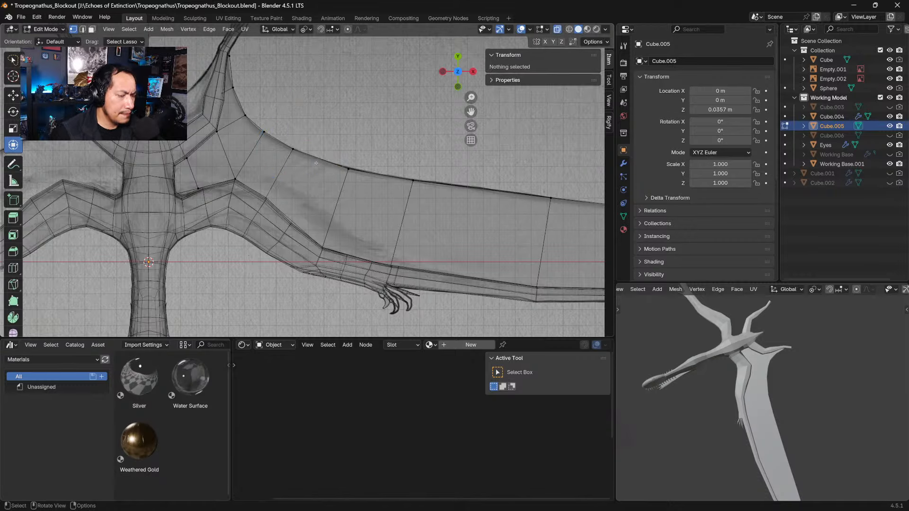
click(312, 158)
right_click(313, 156)
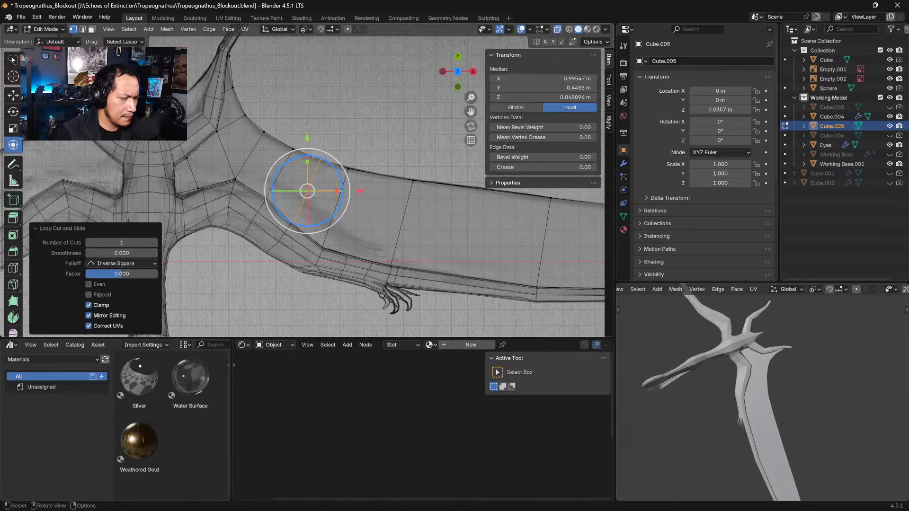
click(294, 223)
drag(293, 220, 291, 219)
click(320, 164)
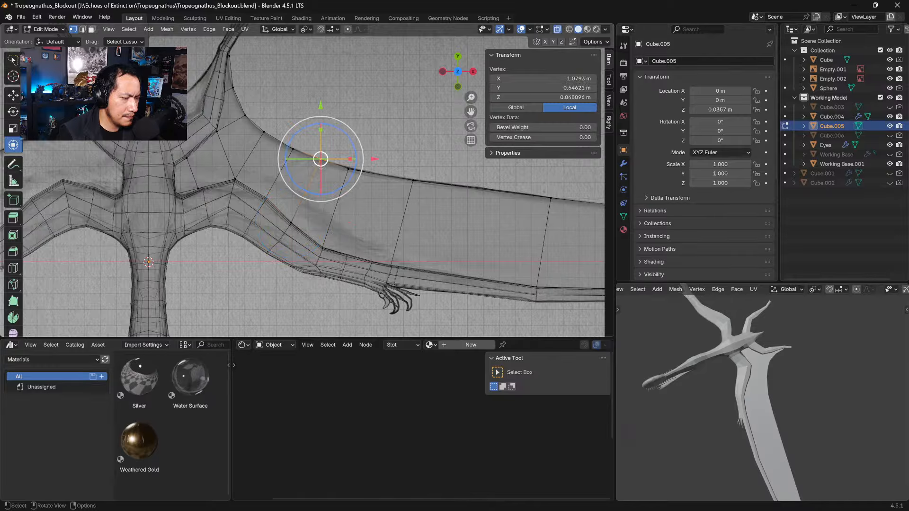
drag(320, 164, 319, 165)
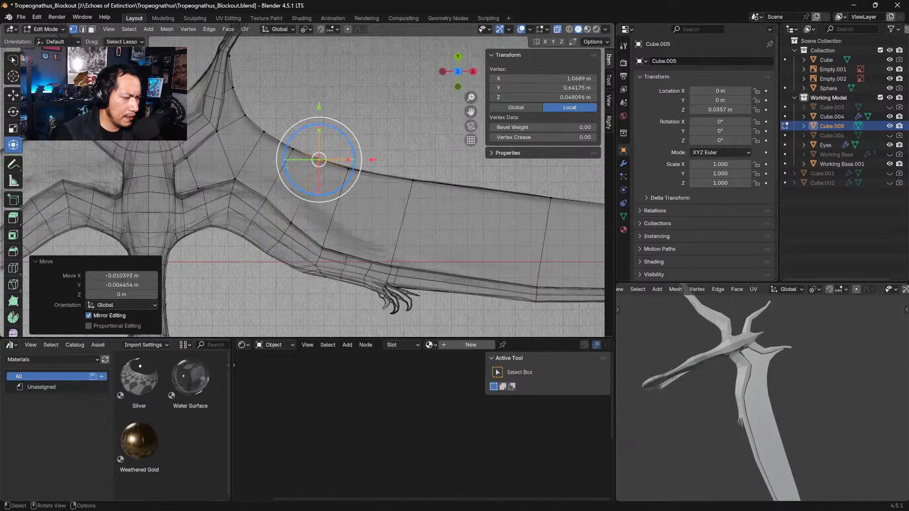
Step: Slide the next two trailing-edge vertices toward the wingtip, moving the outer one about 0.049 m X and -0.006 m Y
click(354, 174)
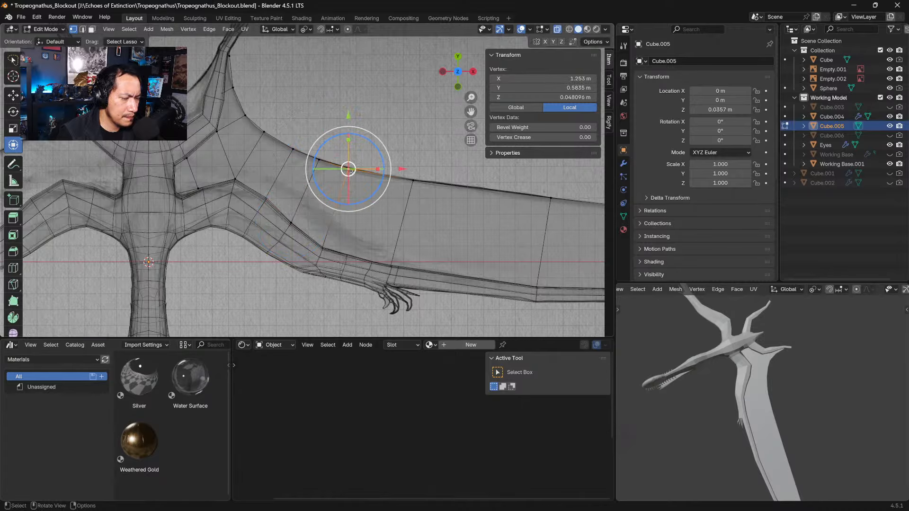
drag(356, 175, 355, 168)
click(412, 181)
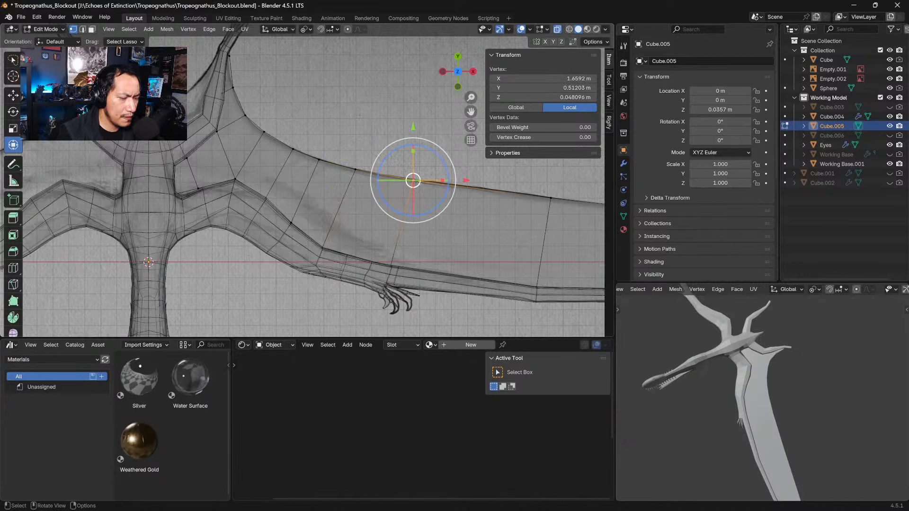
drag(413, 181, 420, 181)
shift+middle_drag(420, 181, 483, 251)
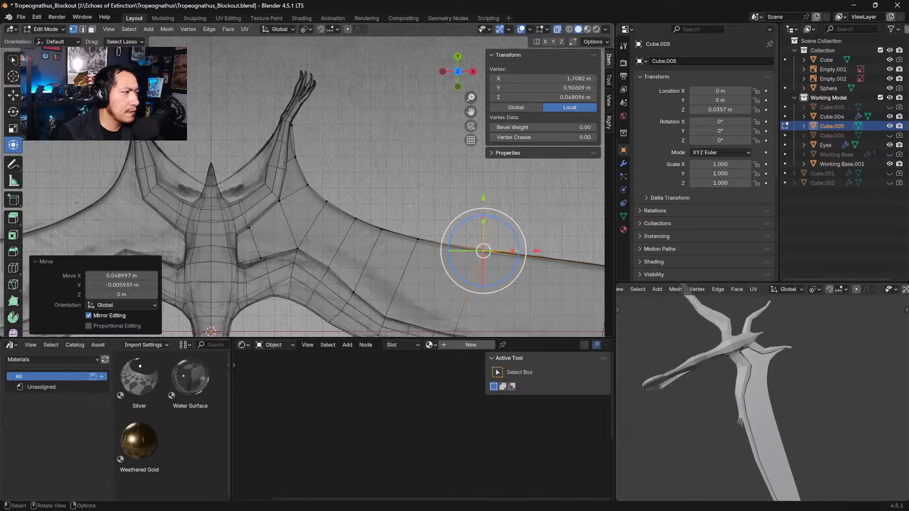
Step: Move the inner vertex of the hind leg's loop cut about 0.003 m X and 0.03 m Y along the leg
click(283, 162)
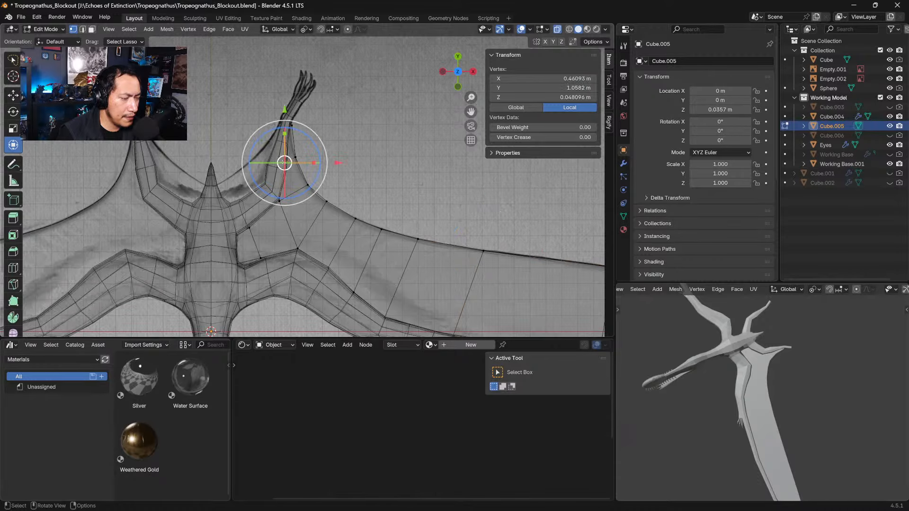
drag(284, 162, 286, 152)
scroll(287, 142, up, 3)
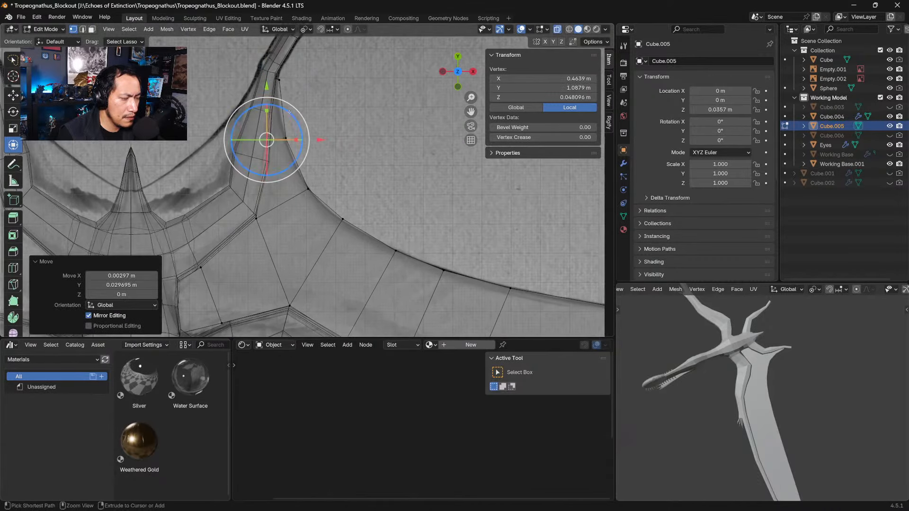
key(g)
click(251, 121)
key(ctrl+z)
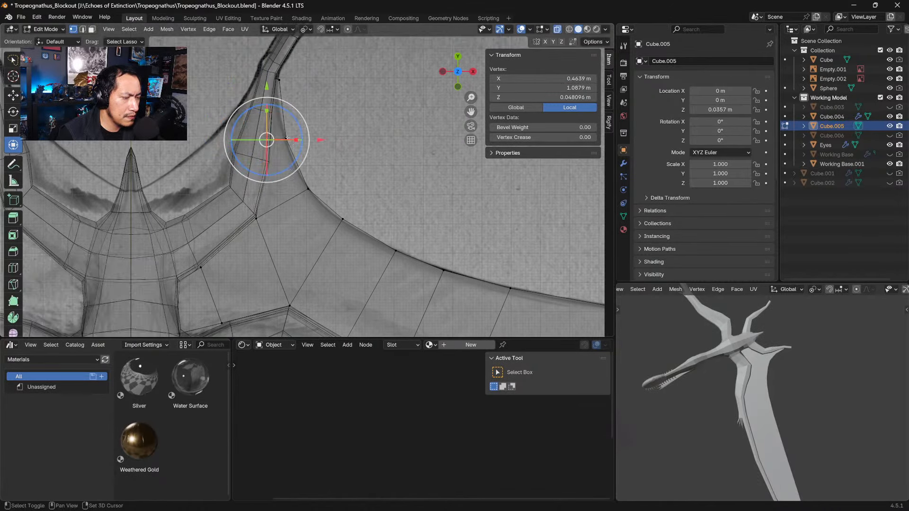
Step: Move the hind leg cut's edge about 0.015 m X and 0.092 m Y along the leg, and fit its outer vertex to the trailing outline
shift+click(287, 138)
key(g)
click(325, 141)
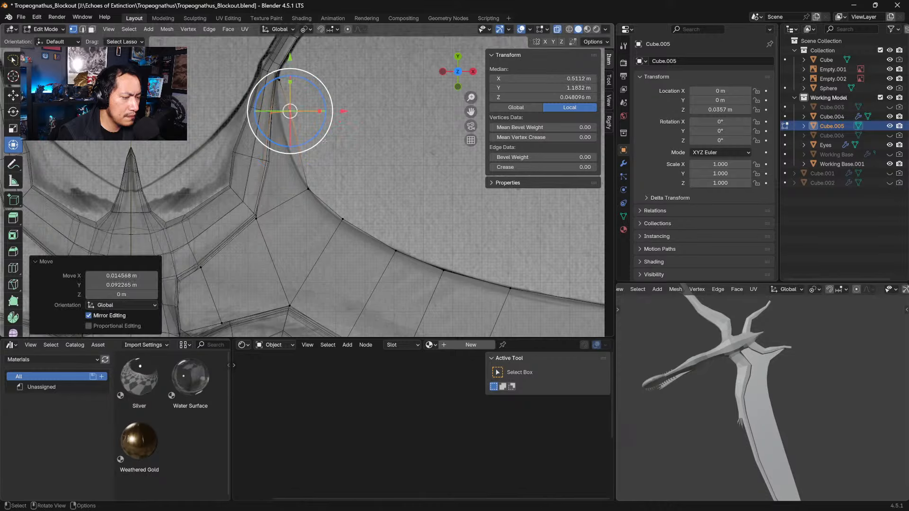
click(324, 141)
click(289, 114)
key(g)
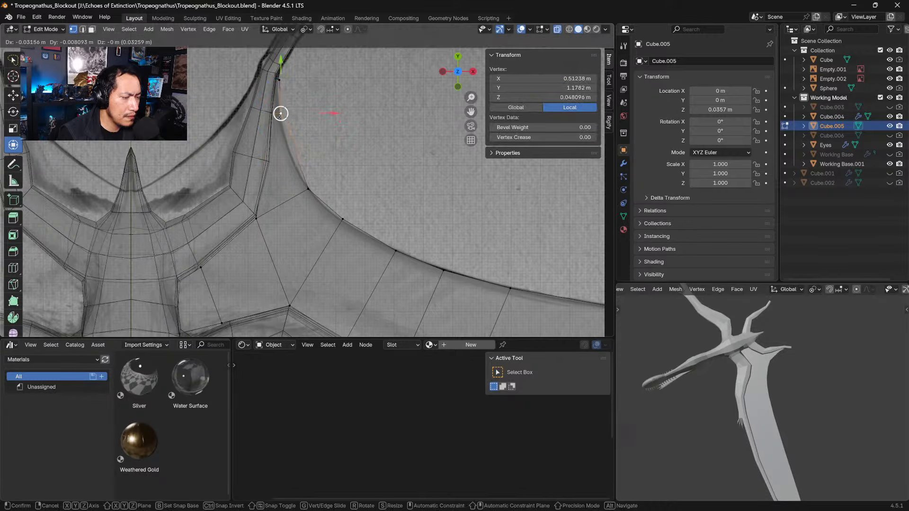
click(280, 113)
Step: Slide the next hind leg cut, nearer the hip, slightly along the leg and fit its outer vertex to the trailing outline
shift+click(291, 151)
key(g)
key(g)
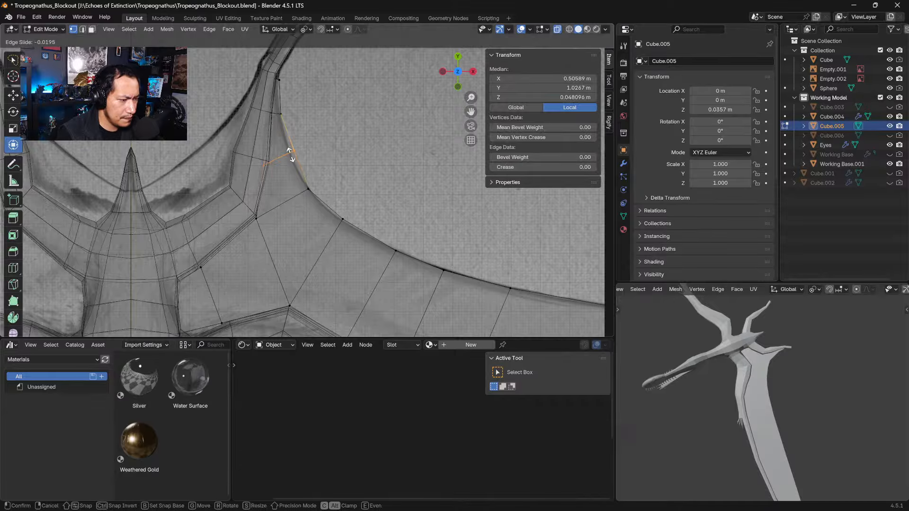
click(288, 151)
click(294, 153)
key(g)
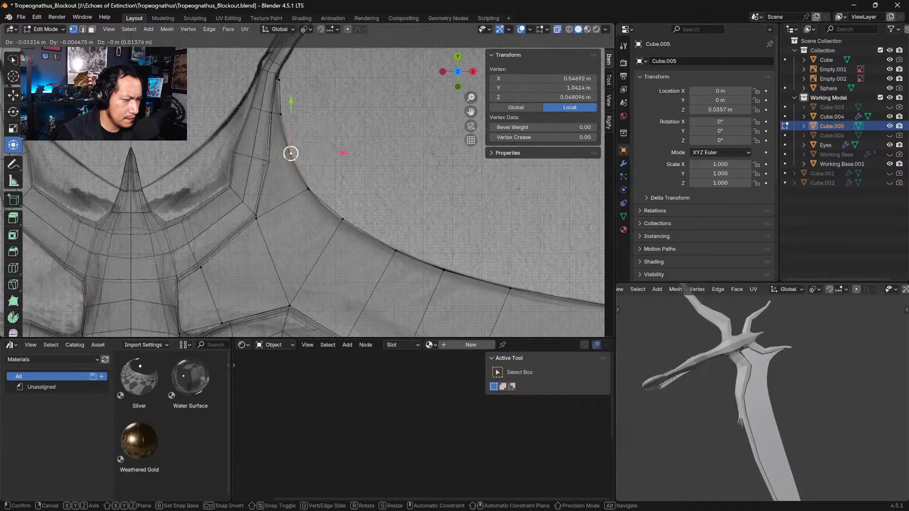
click(288, 157)
Step: Shift that cut's inner vertex about 0.014 m X and 0.021 m Y along the leg, and refine its outer vertex on the outline
click(263, 166)
key(g)
click(268, 160)
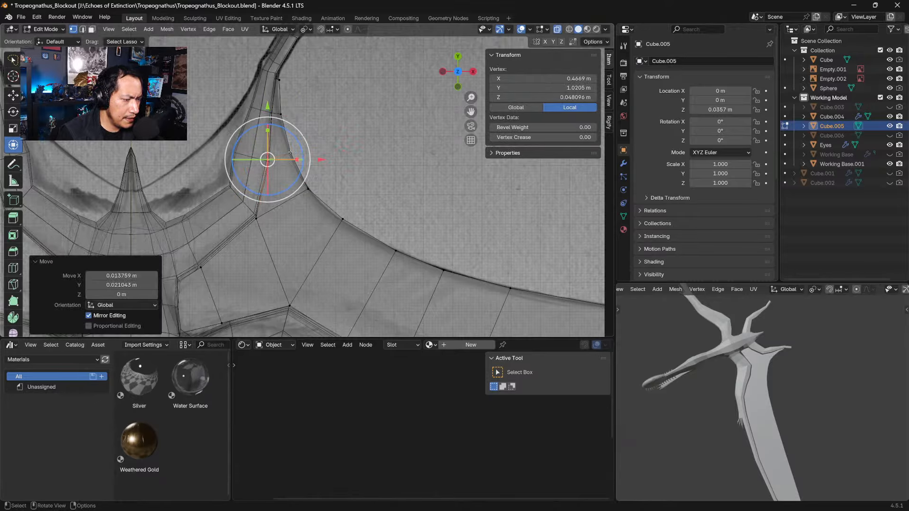
click(290, 152)
key(g)
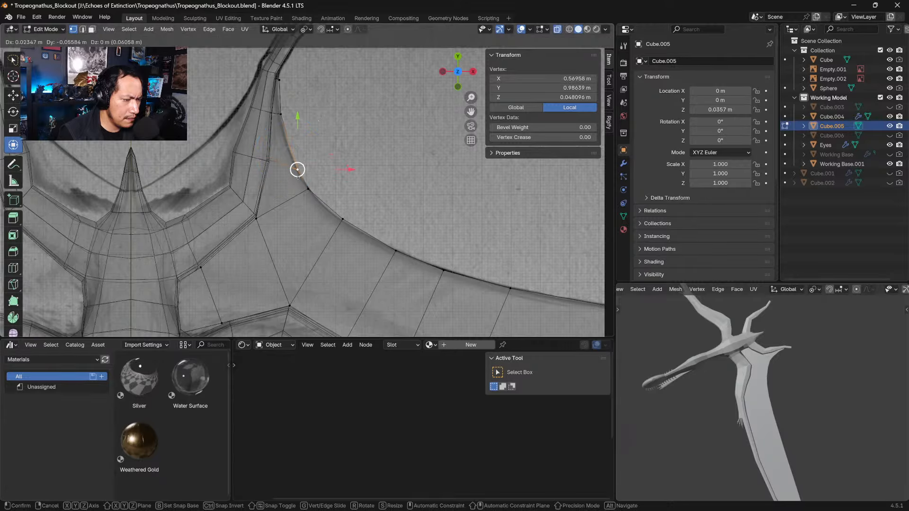
click(289, 152)
Step: Fit the next two trailing-edge vertices to the outline, moving the outer one about -0.012 m X and -0.002 m Y
click(308, 189)
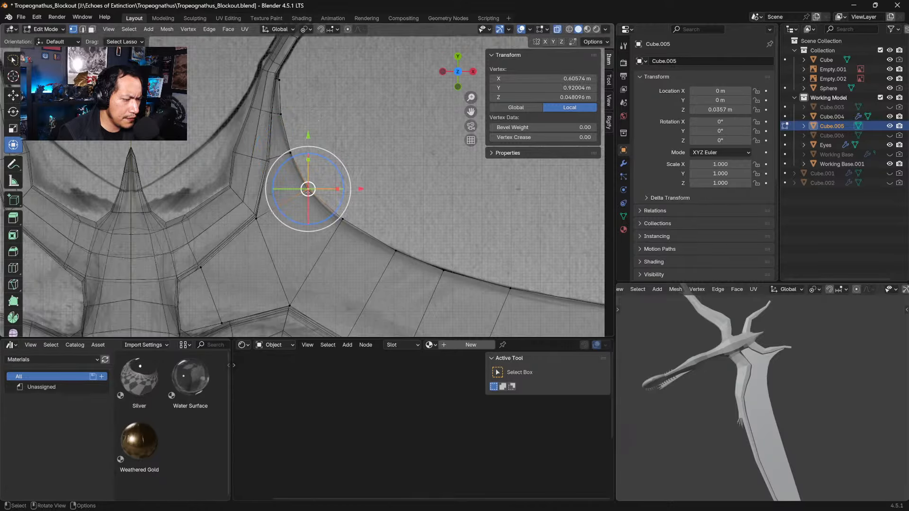
key(g)
click(341, 219)
key(g)
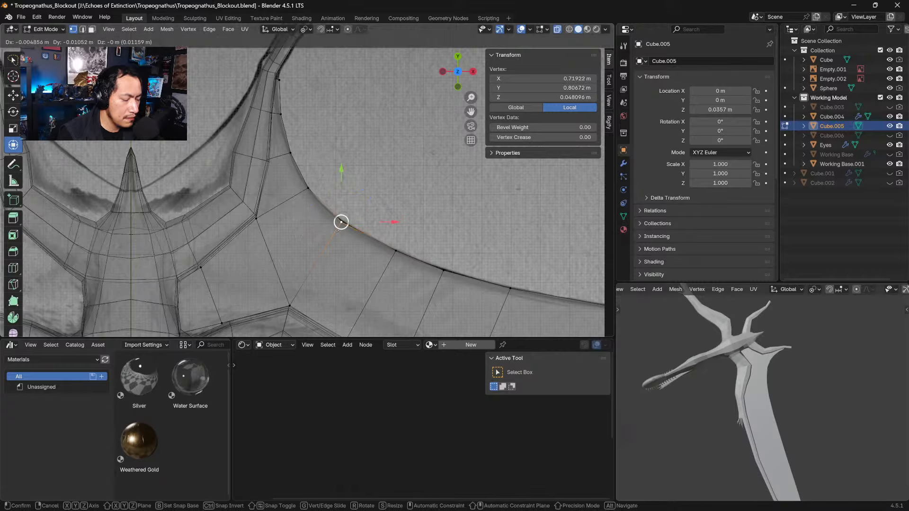
click(340, 220)
Step: Fit the membrane's upper-arm, armpit and upper torso vertices to the body's edge in the reference
scroll(319, 247, down, 2)
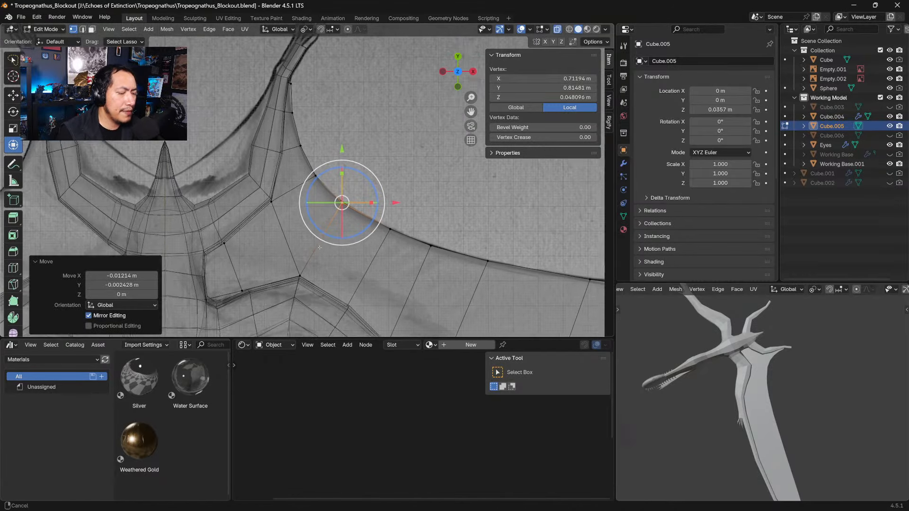
shift+middle_drag(320, 247, 331, 234)
click(283, 246)
key(g)
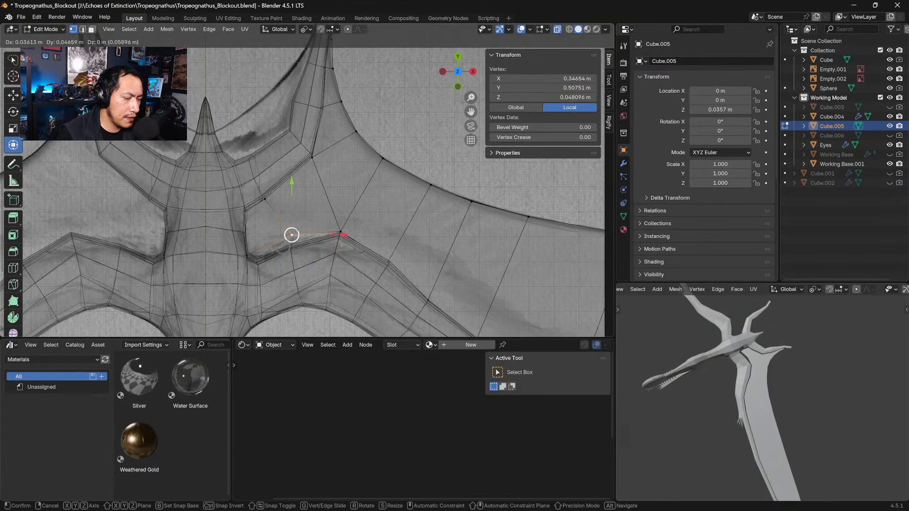
click(288, 246)
click(251, 259)
key(g)
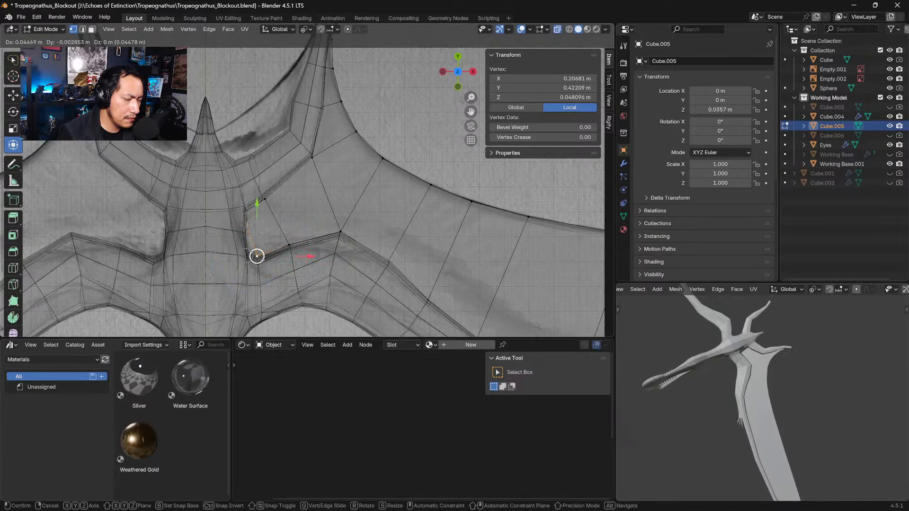
click(258, 260)
click(245, 211)
key(g)
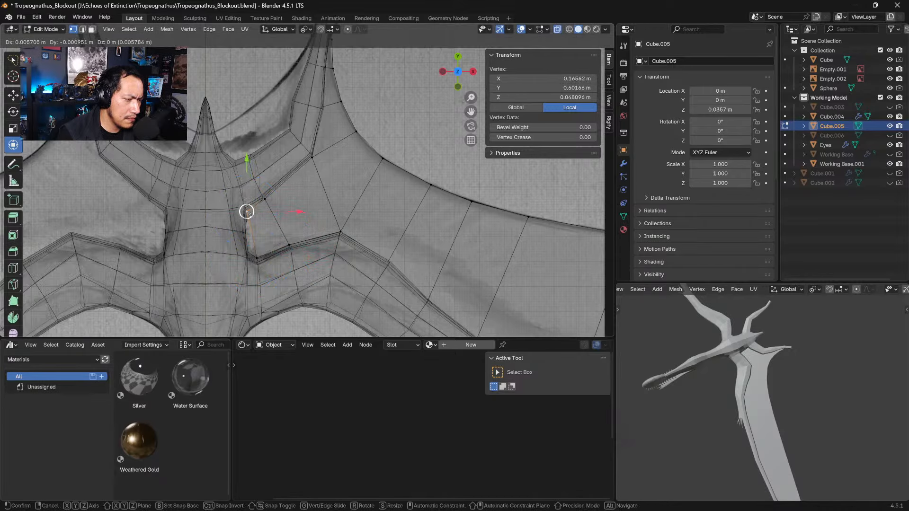
click(256, 225)
Step: Add a loop cut from the torso to the trailing edge, between hind leg and arm, with a slide factor of -0.196
alt+click(273, 221)
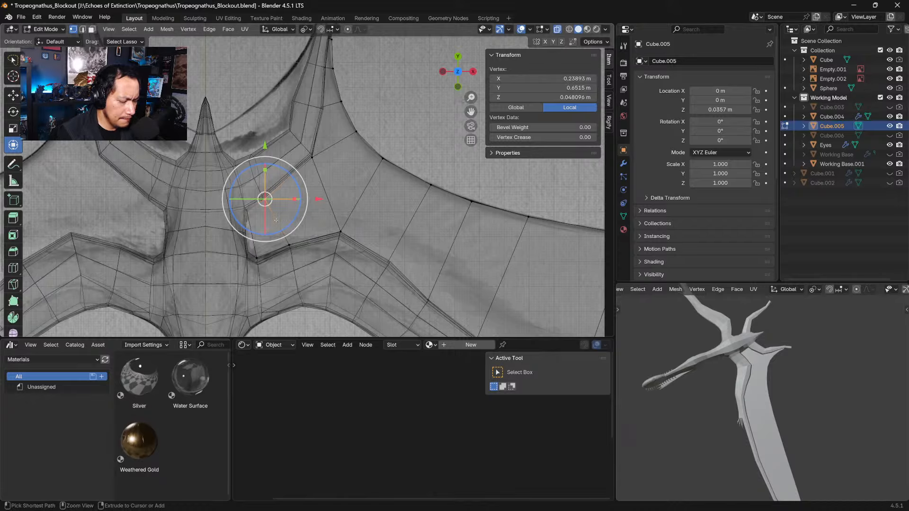
key(g)
key(g)
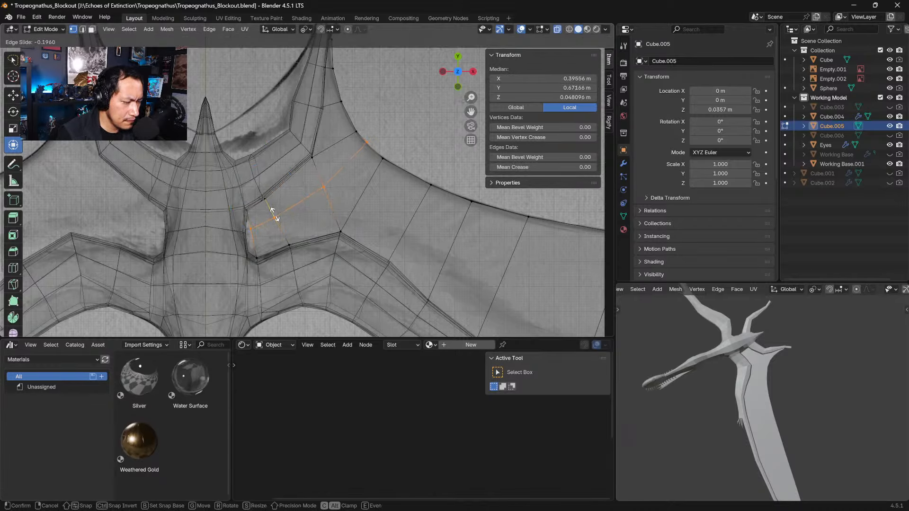
click(277, 211)
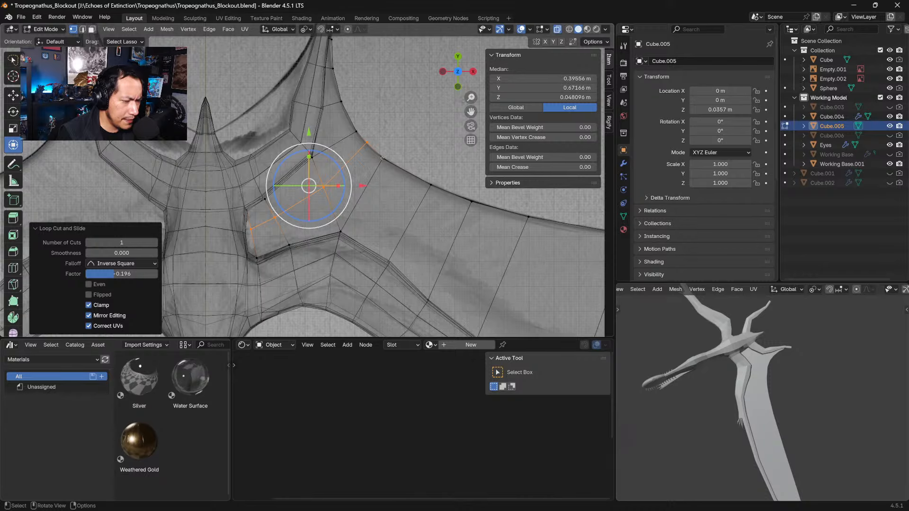
Step: Move the trailing-edge vertex beyond the new cut about 0.051 m X and -0.026 m Y, and fit the cut's outer and torso-side vertices to the outline
click(383, 159)
key(g)
click(396, 164)
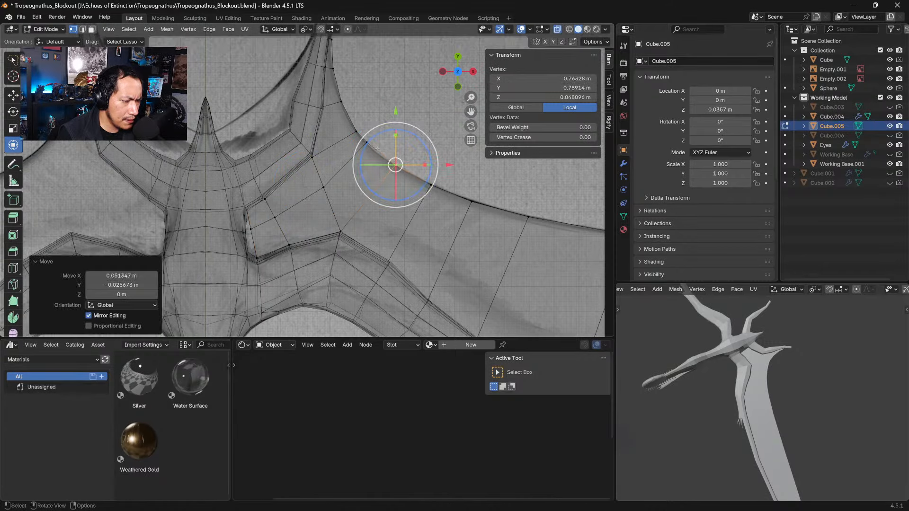
click(368, 142)
key(g)
click(368, 144)
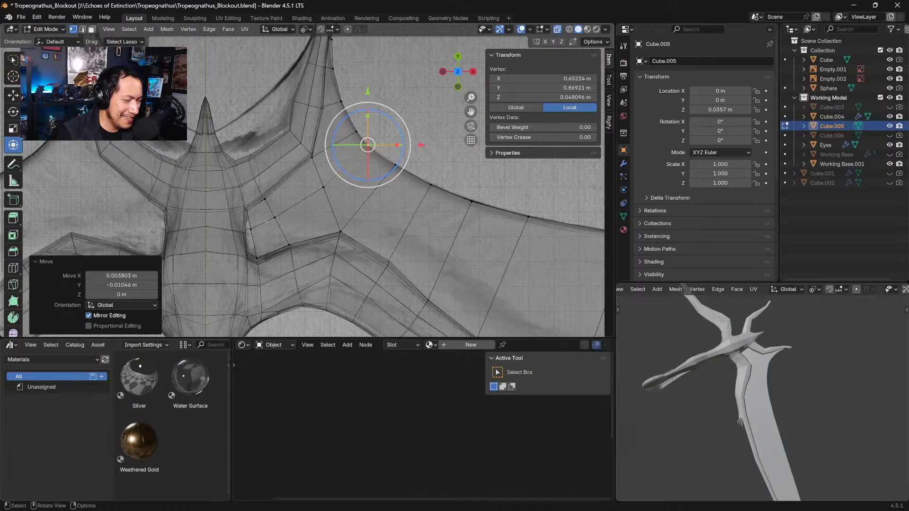
click(251, 229)
drag(250, 228, 246, 229)
Step: Add a second loop cut between the first one and the upper arm, with a slide factor of 0.030
click(323, 187)
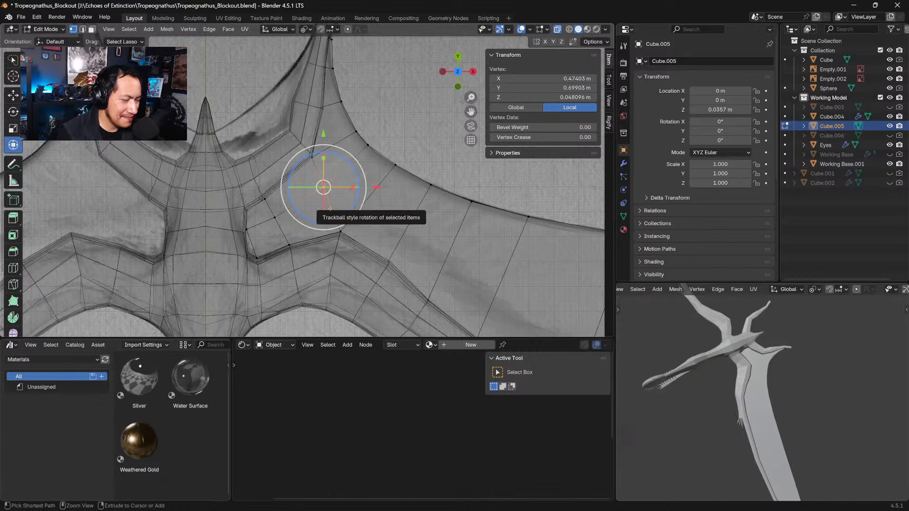
key(ctrl+r)
click(312, 213)
click(295, 216)
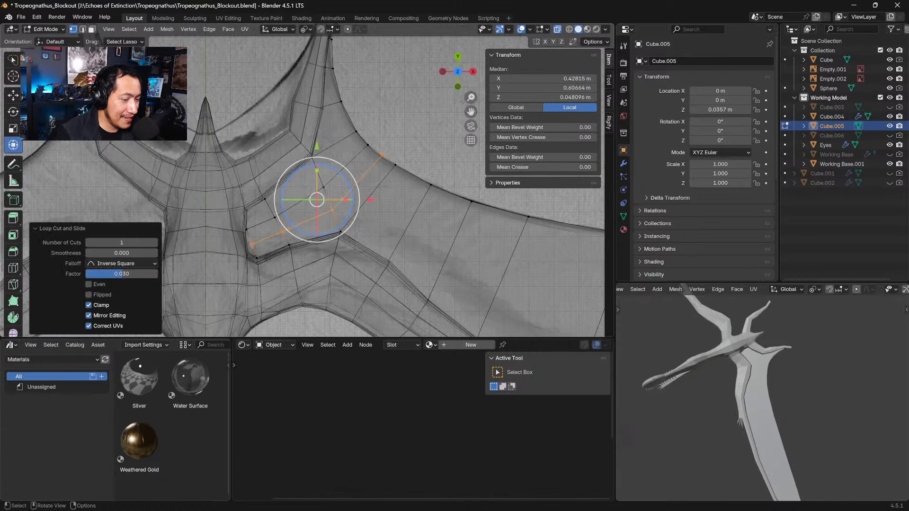
Step: Fit both cuts' torso-side vertices to the body, and shift the first cut's two interior vertices slightly toward the hind leg
click(251, 245)
drag(251, 245, 273, 214)
click(246, 230)
click(274, 218)
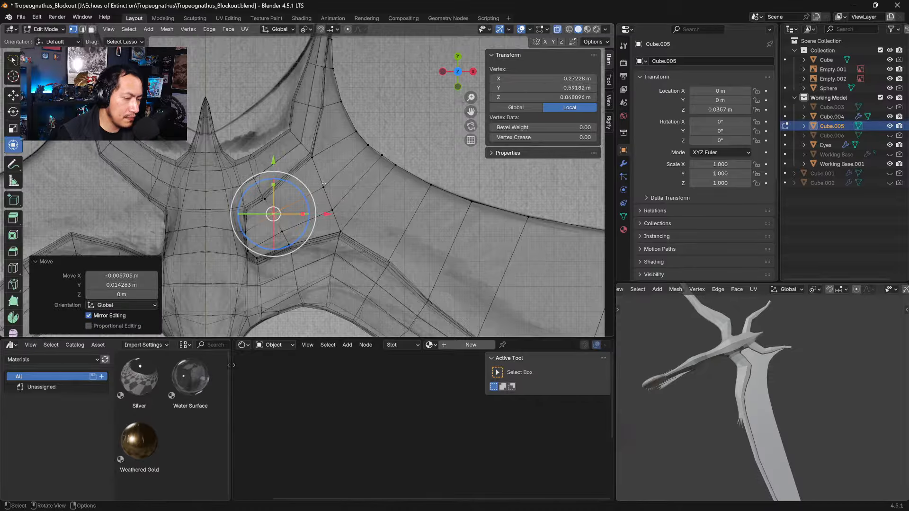
click(323, 186)
drag(323, 186, 321, 178)
Step: Adjust the second cut's trailing-edge and interior vertices, moving the interior one near the elbow about 0.013 m X and 0.043 m Y
click(382, 155)
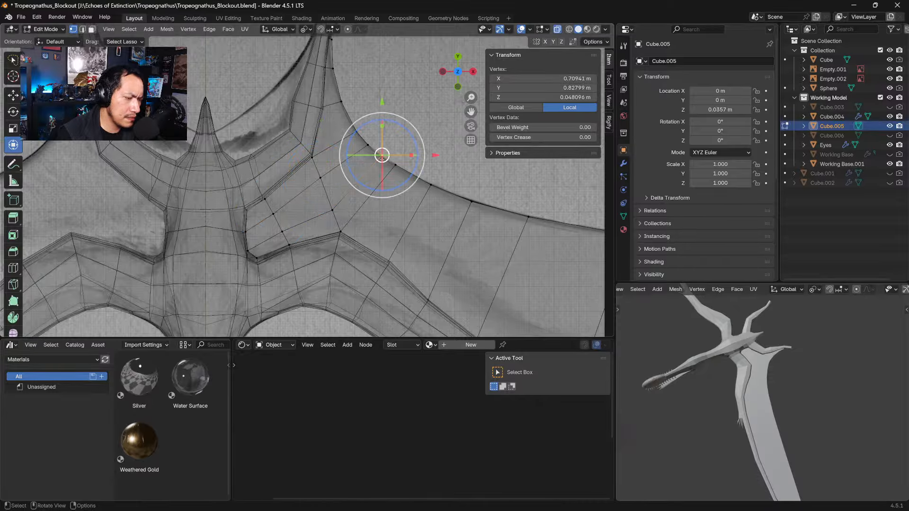
drag(382, 155, 380, 156)
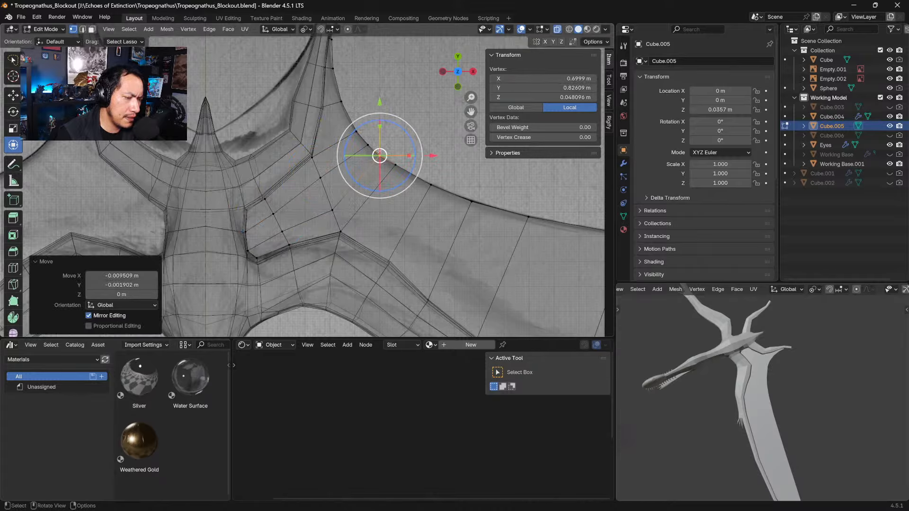
click(330, 209)
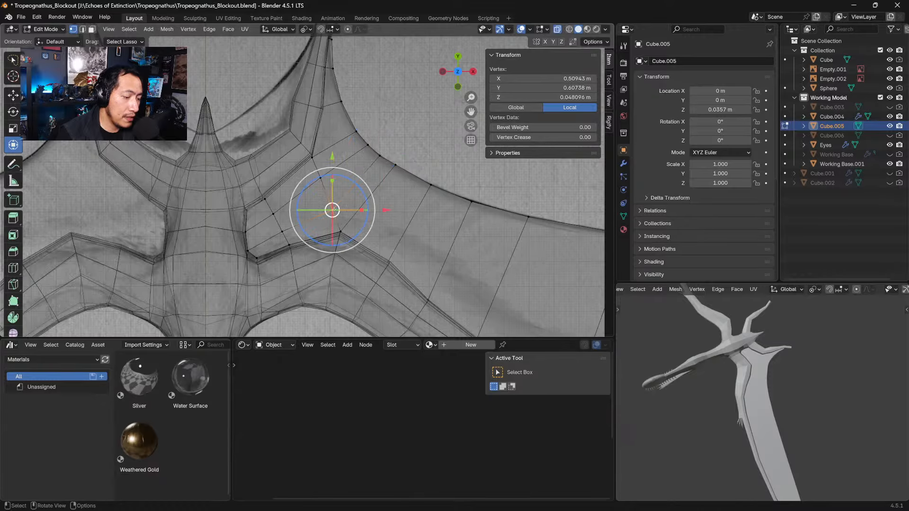
drag(330, 209, 337, 198)
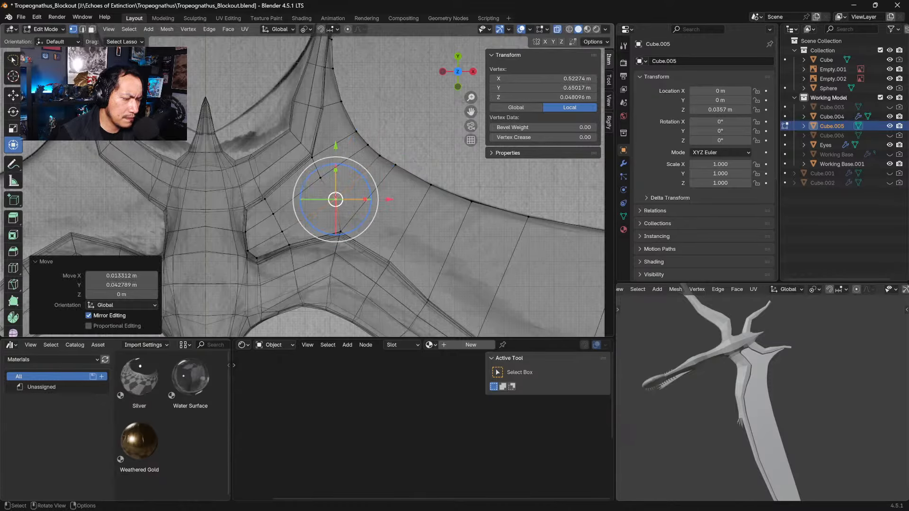
click(282, 231)
drag(282, 232, 283, 230)
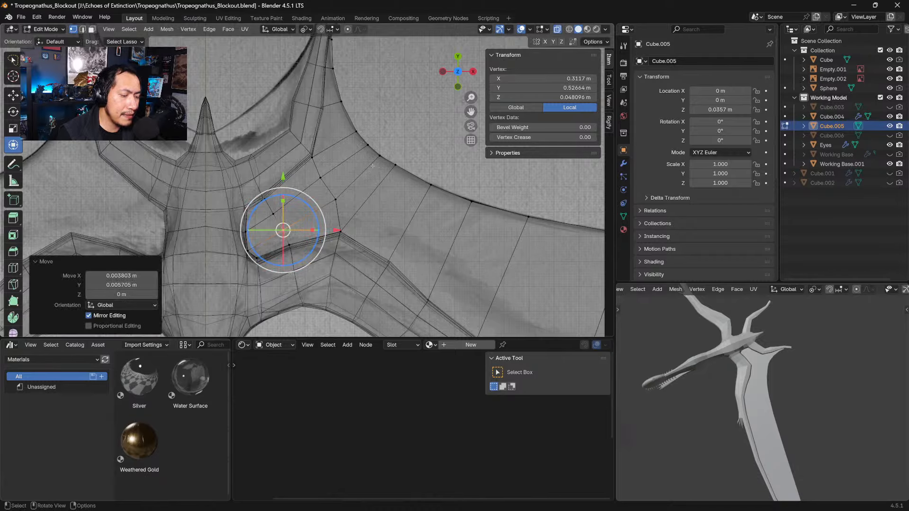
Step: Move the second cut's interior vertex above the elbow about 0.057 m X and -0.012 m Y toward the wingtip
shift+middle_drag(373, 166, 254, 174)
ctrl+middle_drag(267, 215, 282, 260)
shift+middle_drag(316, 232, 282, 194)
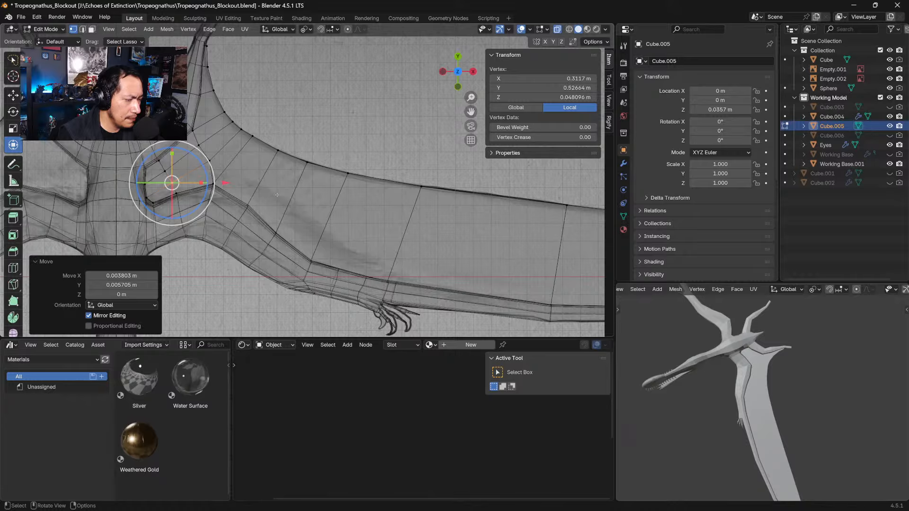
drag(210, 162, 221, 163)
click(211, 161)
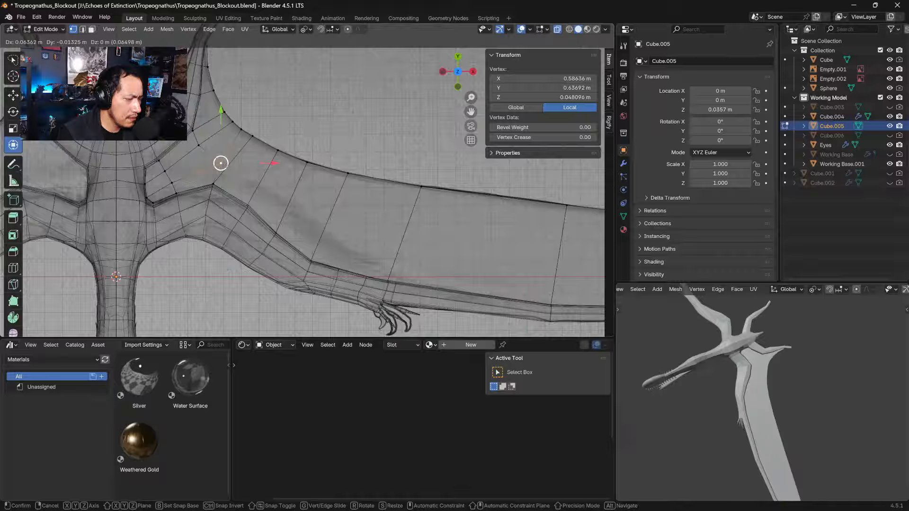
click(231, 153)
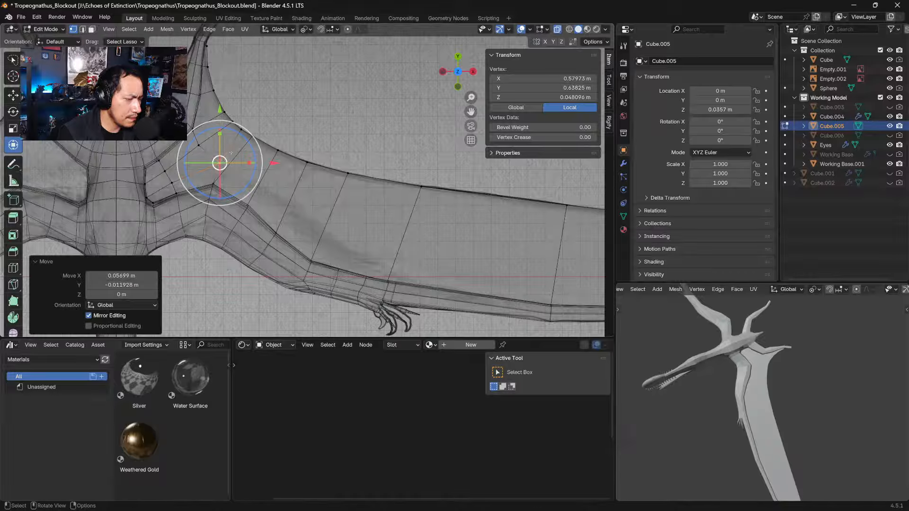
Step: Shift the second cut's trailing-edge vertex outward along the outline, and move its interior vertex about 0.028 m X and -0.017 m Y
click(241, 131)
key(g)
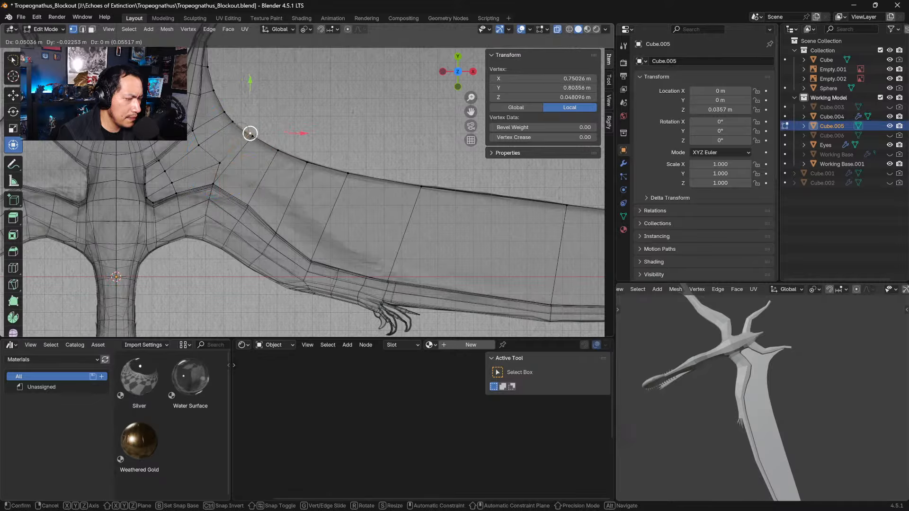
click(251, 136)
drag(223, 164, 221, 164)
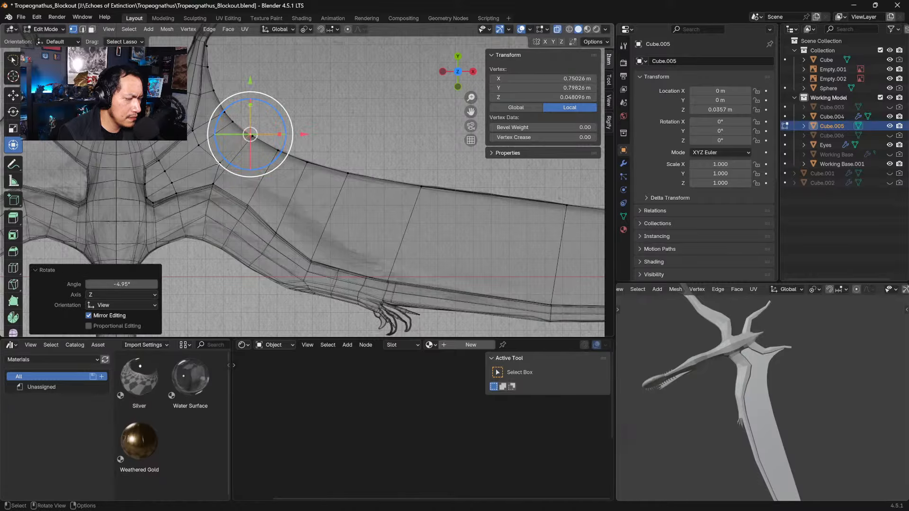
click(220, 164)
key(g)
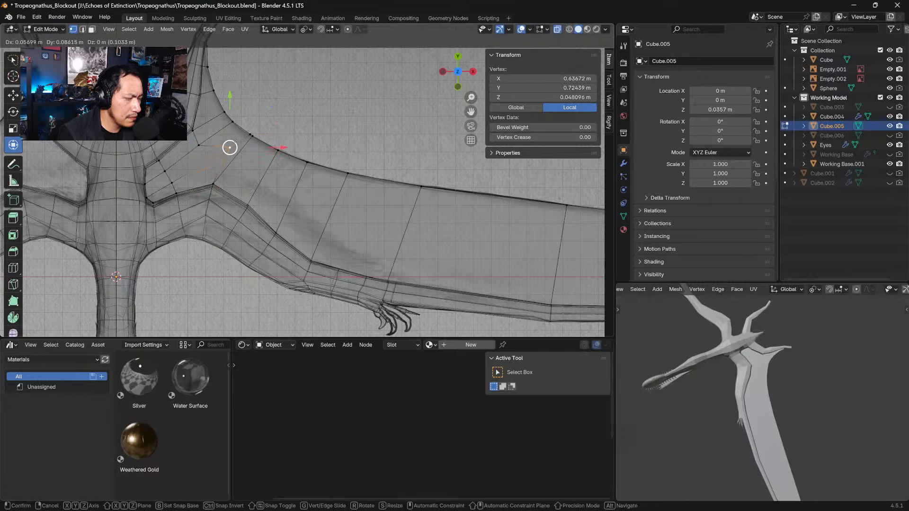
click(224, 163)
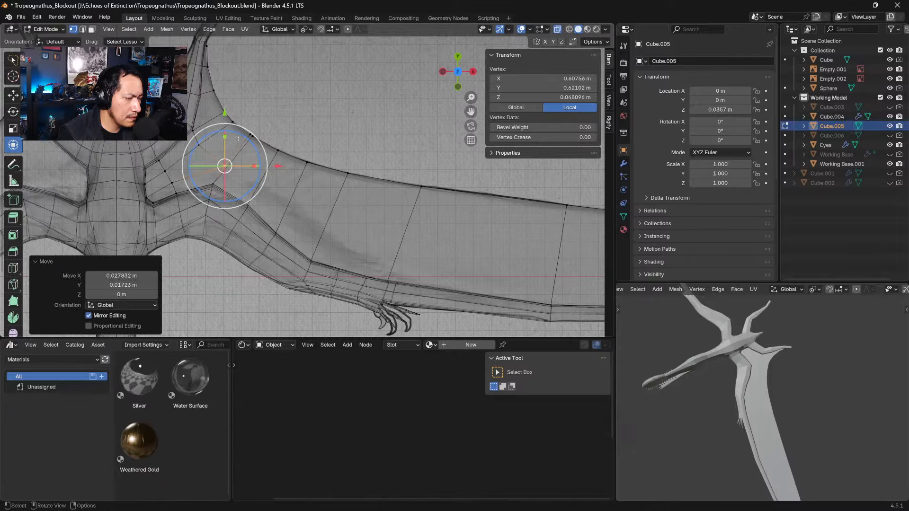
drag(228, 162, 251, 136)
shift+click(253, 137)
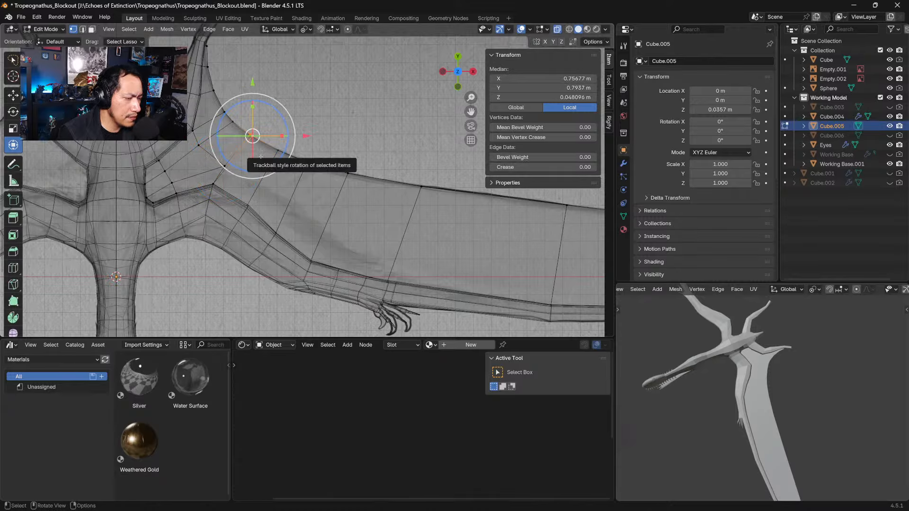
Step: Knife-cut the membrane lengthwise from the interior vertex above the elbow through the crosswise edges to the wingtip
click(13, 284)
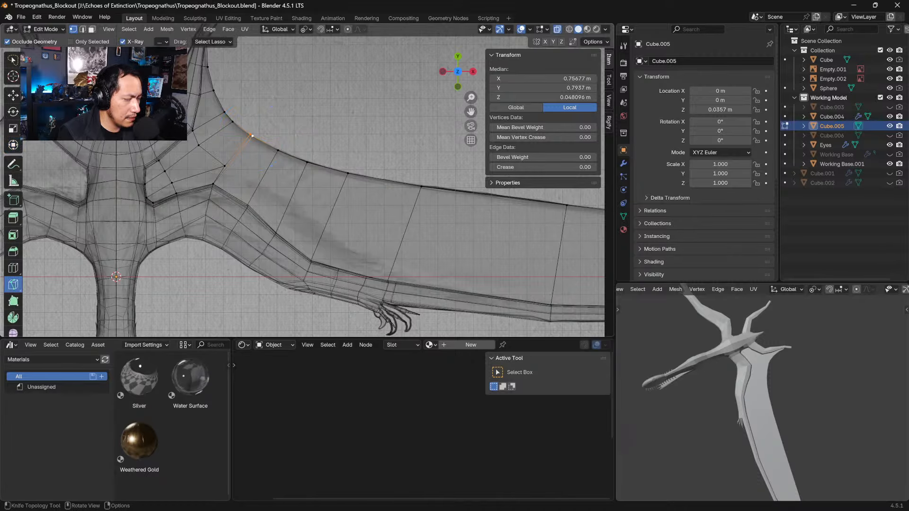
click(227, 168)
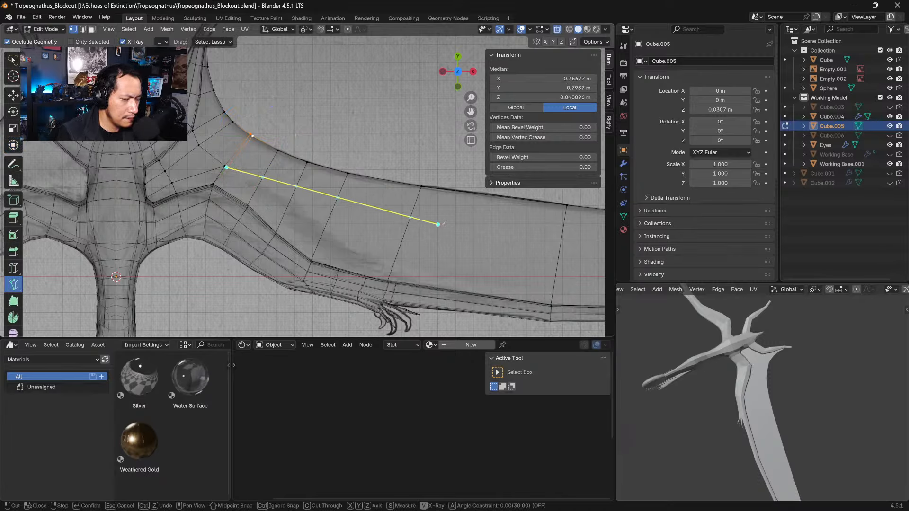
click(559, 255)
shift+middle_drag(559, 255, 235, 235)
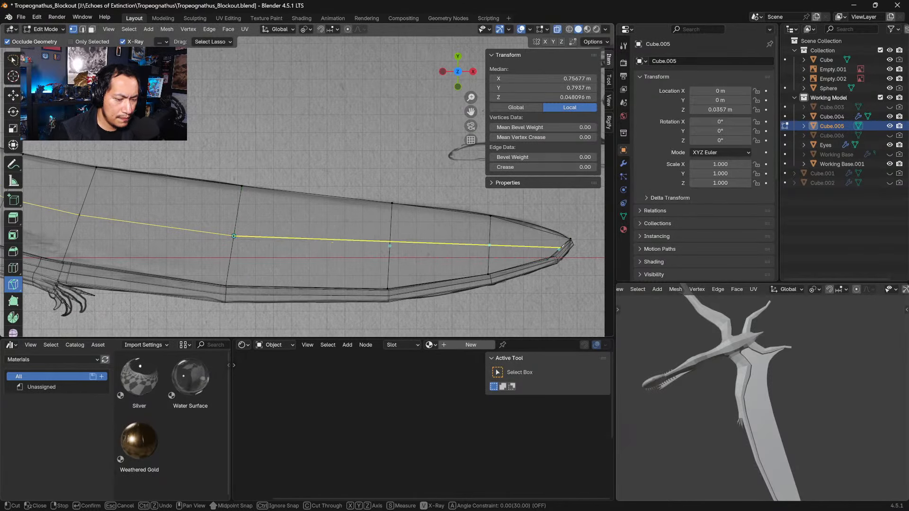
click(559, 249)
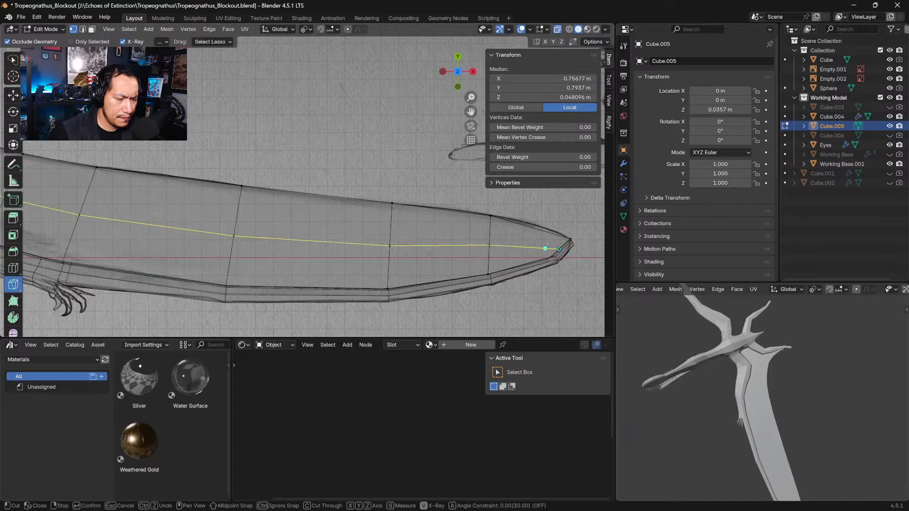
key(Return)
shift+middle_drag(66, 223, 349, 214)
Step: Merge the overlapping vertices at the lengthwise cut's inner end and at the adjoining trailing-edge point
click(13, 95)
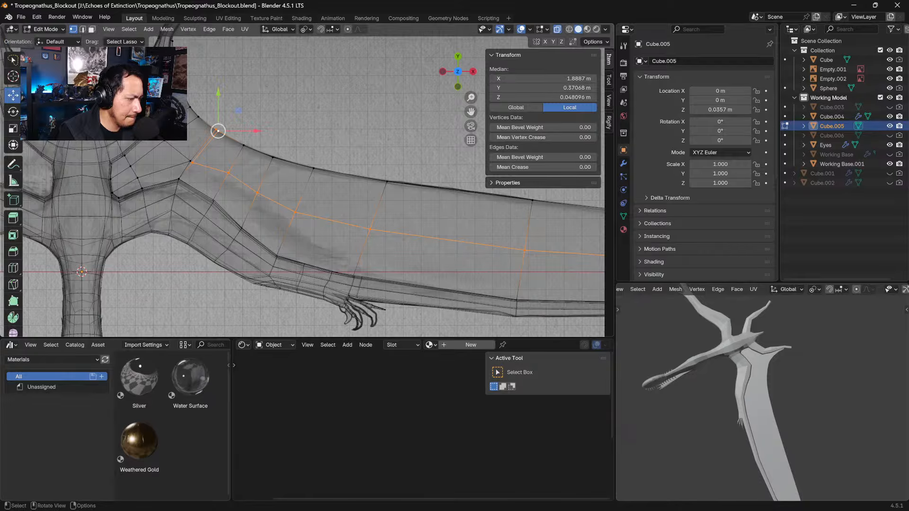
click(190, 159)
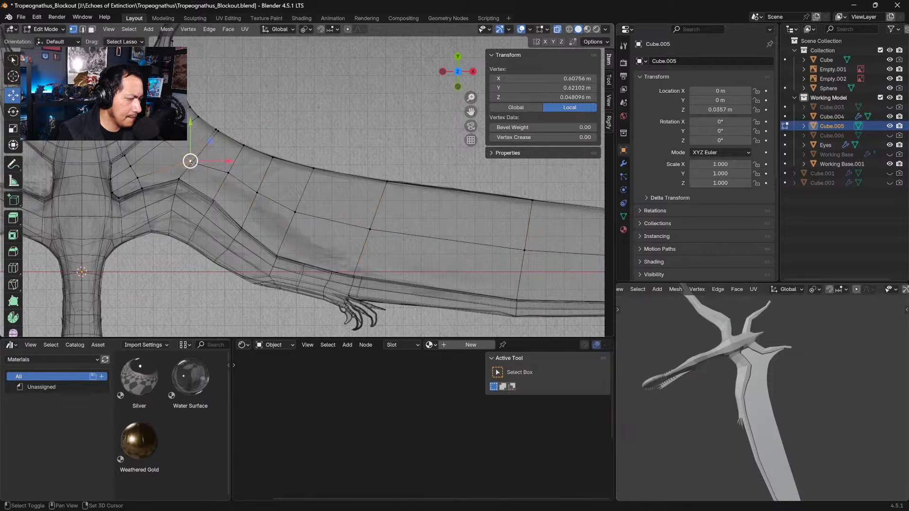
key(m)
click(232, 180)
drag(216, 129, 216, 143)
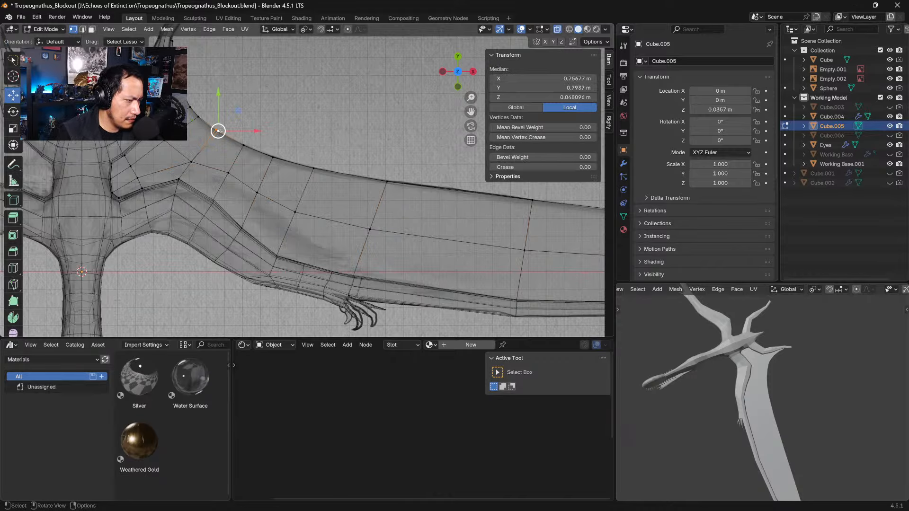
key(m)
click(217, 145)
shift+middle_drag(216, 143, 240, 184)
Step: Shift the cut's inner-end vertex toward the torso, and move the interior vertex beside the hind leg slightly toward the wingtip
click(215, 201)
key(g)
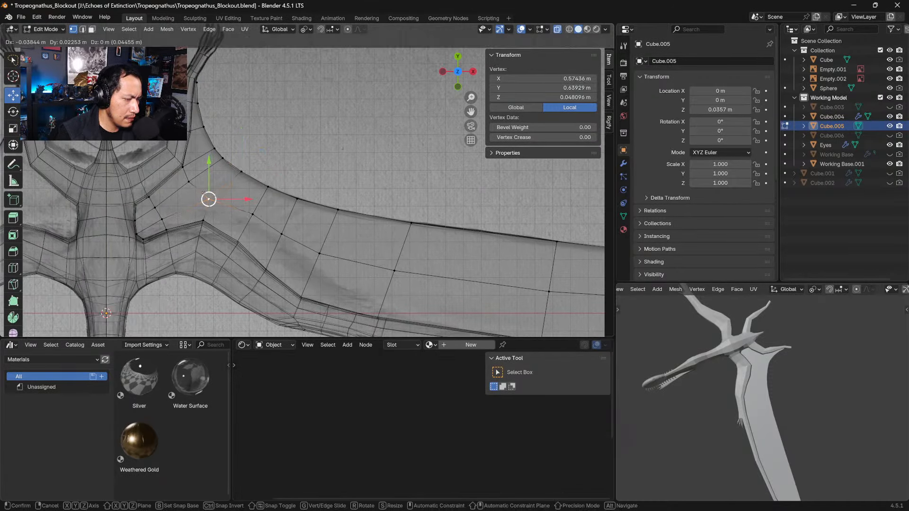
click(206, 195)
click(242, 172)
click(188, 181)
key(g)
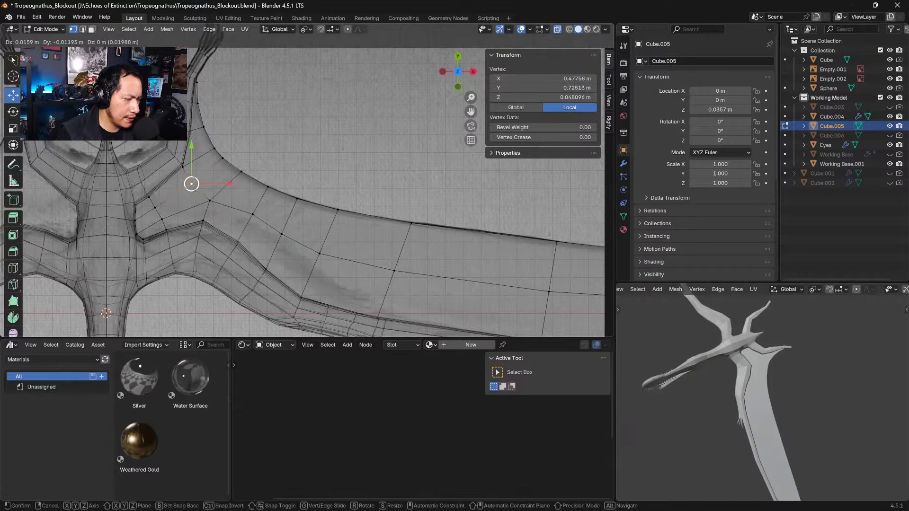
click(196, 186)
Step: Move the trailing-edge vertex nearest the knee about 0.008 m X and -0.013 m Y, fitting it to the reference outline
click(223, 158)
key(g)
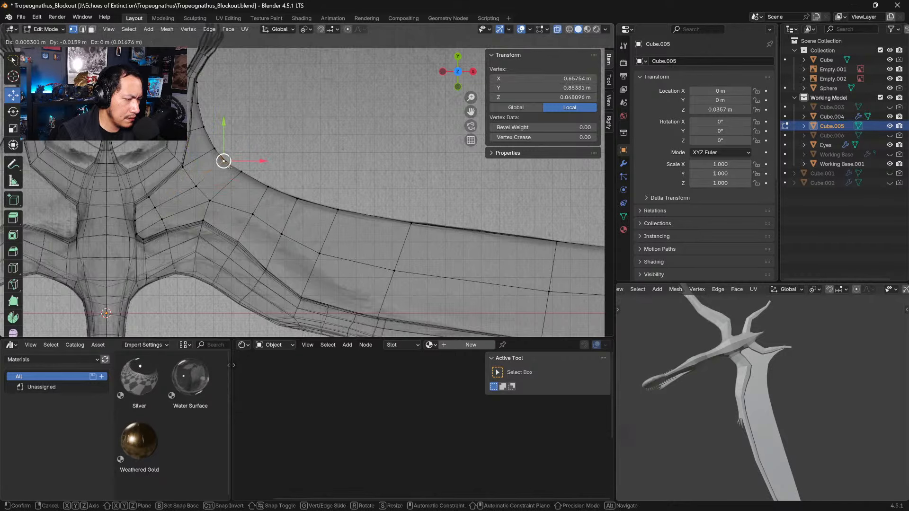
click(225, 161)
shift+middle_drag(255, 192, 283, 182)
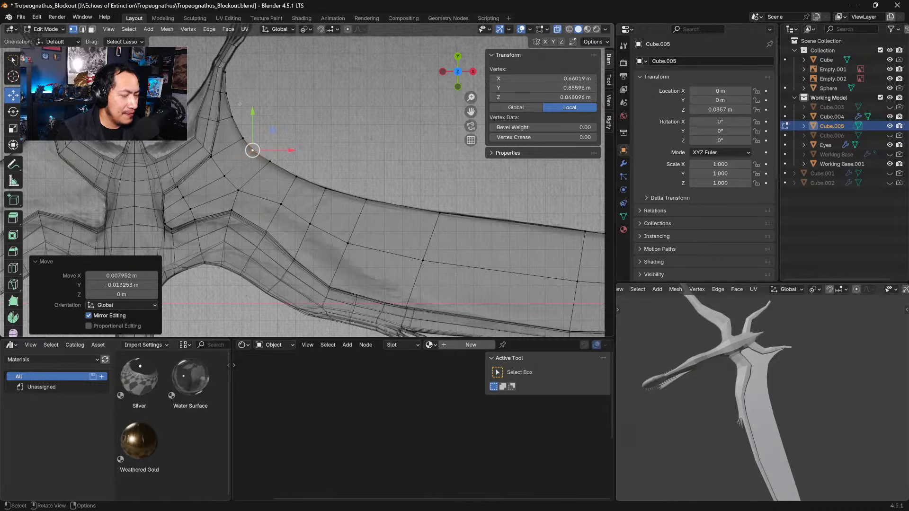
mouse_move(253, 151)
mouse_down()
mouse_move(259, 136)
mouse_move(254, 150)
mouse_up()
Step: Nudge the interior and trailing-edge vertices above the elbow to even out the spacing of the crosswise edges
shift+middle_drag(298, 176, 375, 173)
click(310, 184)
drag(309, 183, 347, 159)
click(359, 202)
click(320, 187)
click(375, 181)
click(357, 208)
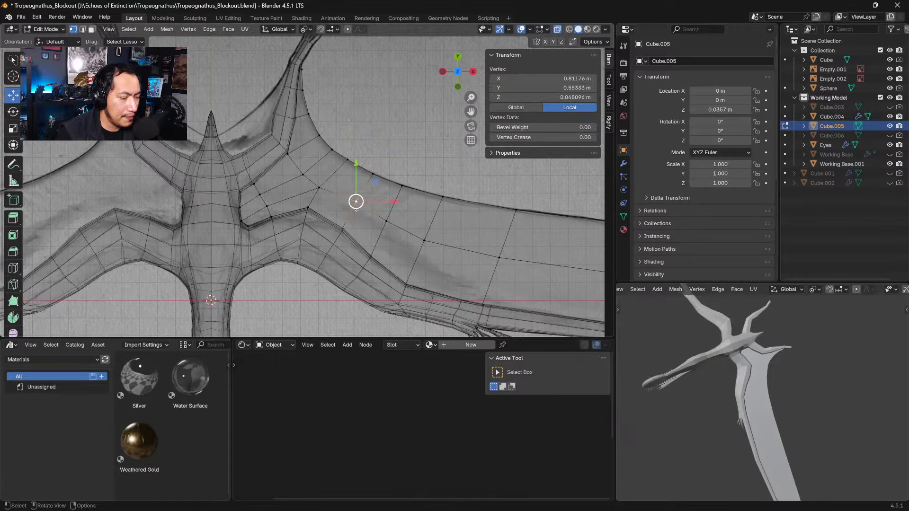
drag(357, 204, 319, 187)
click(319, 188)
click(360, 132)
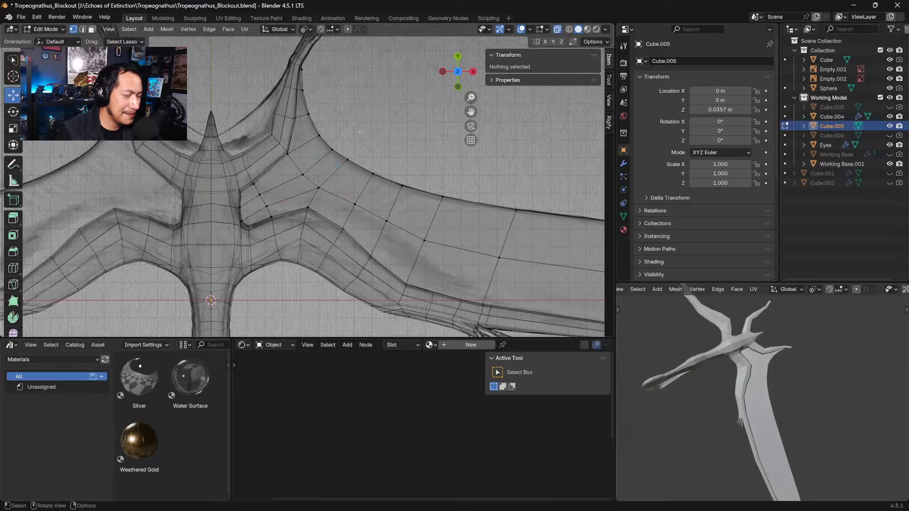
Step: Adjust the vertices where the cuts meet the torso side, between the hind leg and the arm
shift+middle_drag(360, 131, 395, 187)
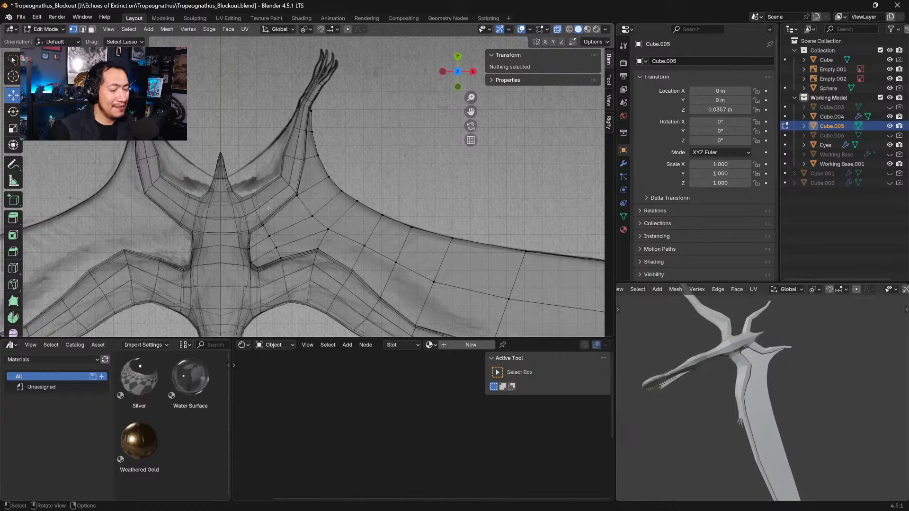
click(263, 227)
drag(263, 226, 275, 247)
click(269, 235)
click(276, 247)
click(281, 259)
click(275, 246)
click(269, 236)
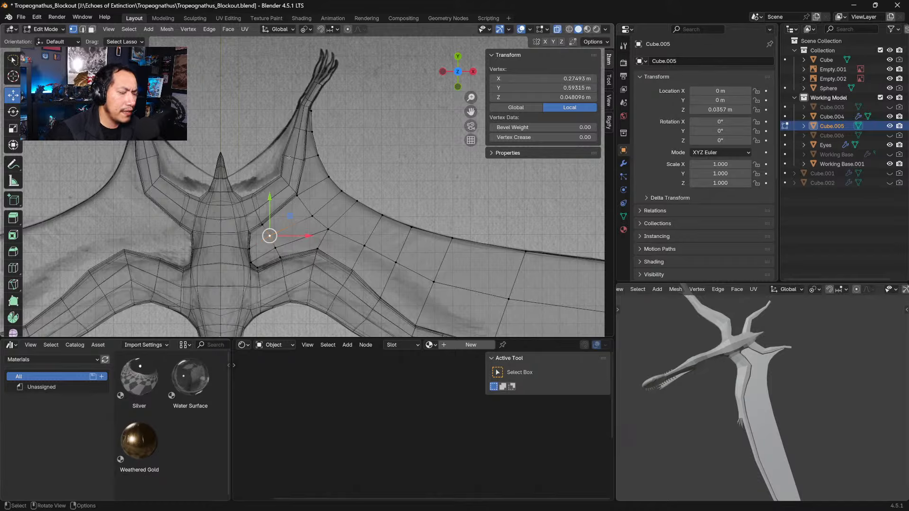
Step: Adjust the two interior vertices near the torso, and move the adjoining trailing-edge vertex about -0.024 m X and 0.009 m Y
click(312, 213)
drag(337, 199, 336, 183)
click(327, 230)
drag(327, 228, 353, 199)
Step: Fit the membrane vertices along the lower hind leg to the leg mesh and the curved reference outline
scroll(320, 144, up, 8)
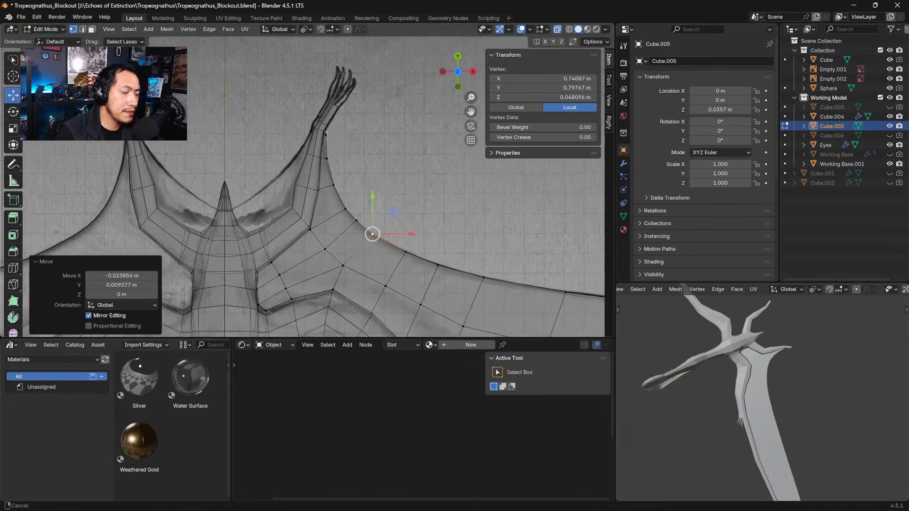
shift+middle_drag(336, 99, 320, 154)
click(341, 110)
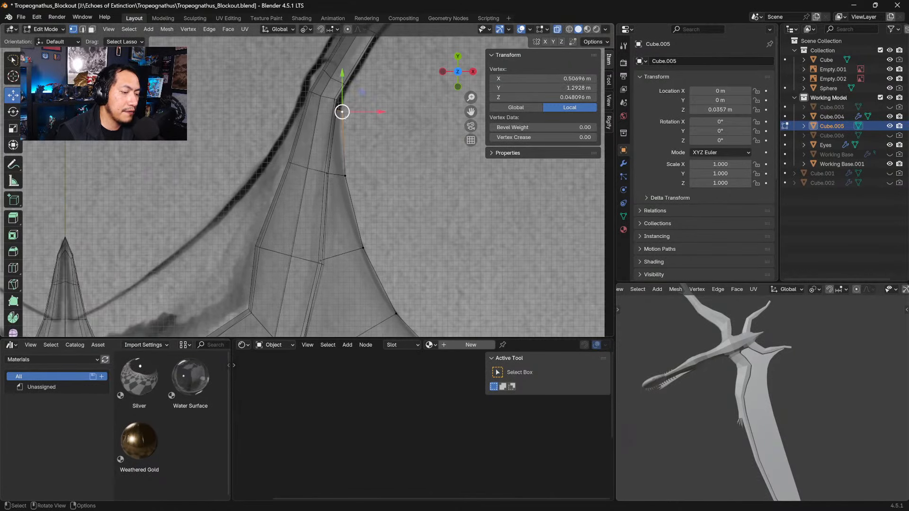
drag(341, 109, 344, 175)
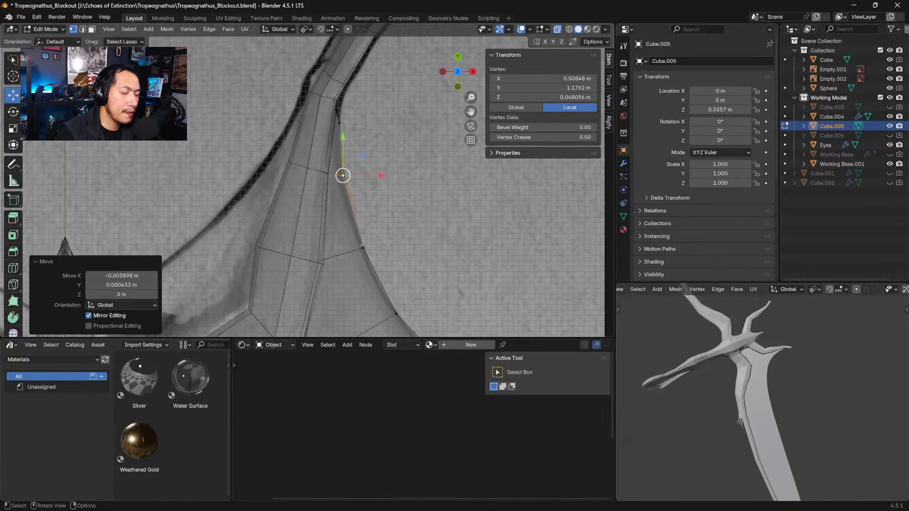
click(364, 248)
drag(363, 248, 325, 263)
click(356, 182)
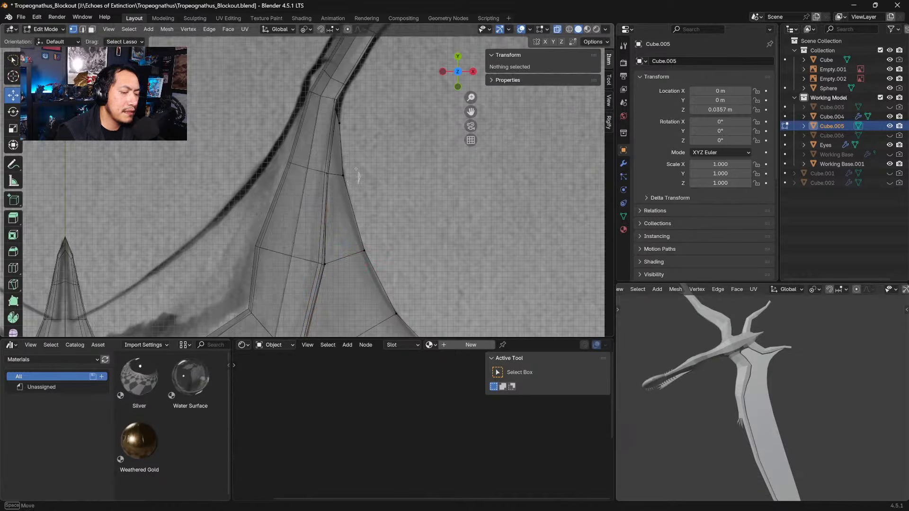
click(344, 174)
drag(343, 175, 344, 172)
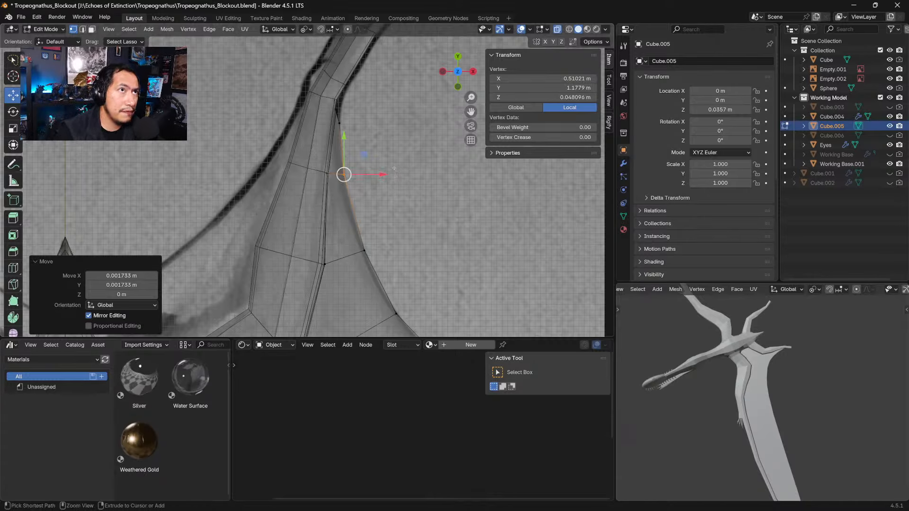
Step: Slide two trailing-edge vertices along the outline toward the wingtip, the outer one about 0.009 m X and -0.005 m Y
ctrl+middle_drag(391, 169, 338, 147)
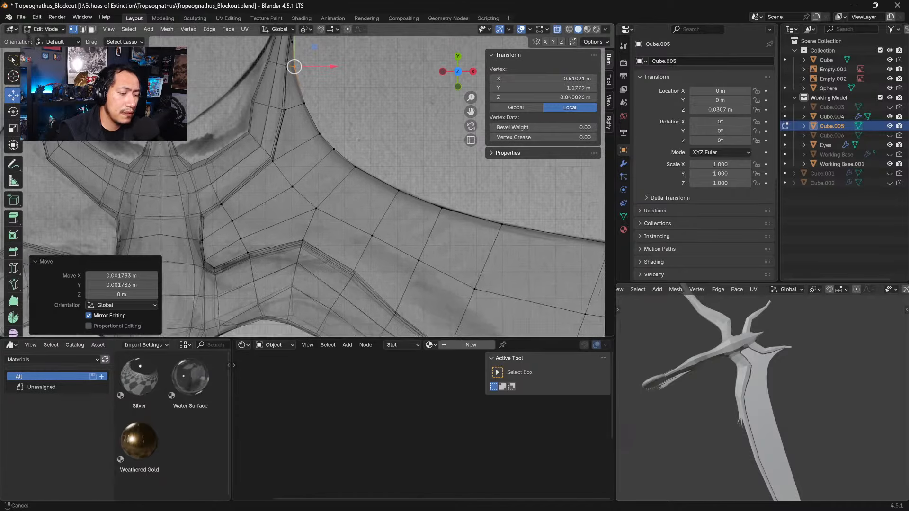
key(g)
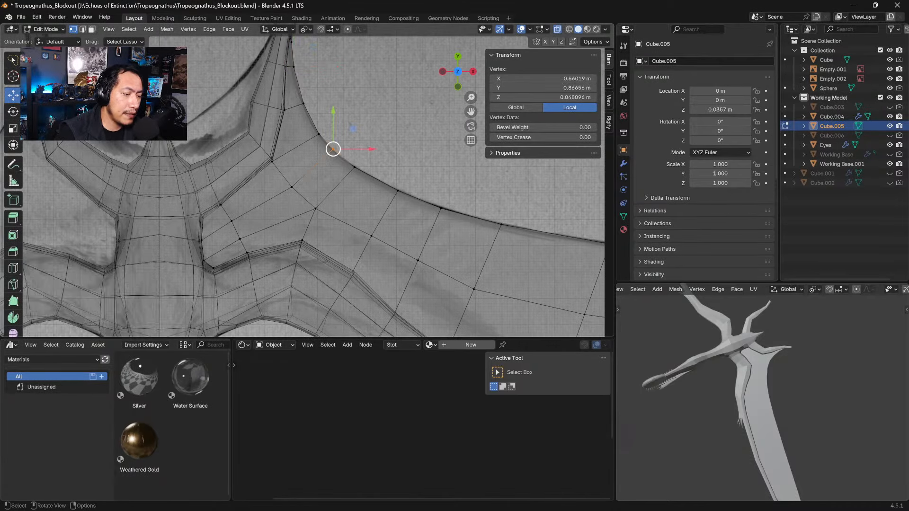
click(341, 157)
click(356, 168)
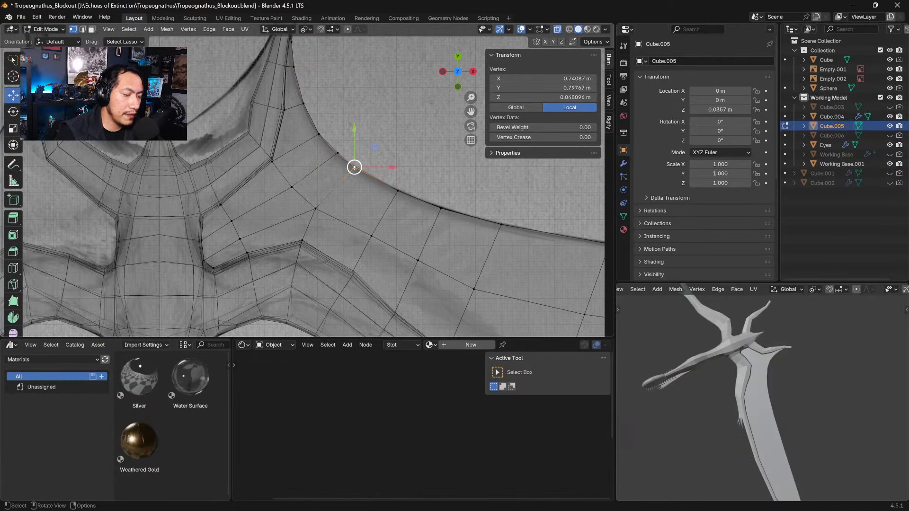
key(g)
click(359, 170)
Step: Nudge the interior vertex above the elbow toward the torso, and move the inner trailing-edge vertex about -0.009 m X and 0.002 m Y
click(317, 209)
key(g)
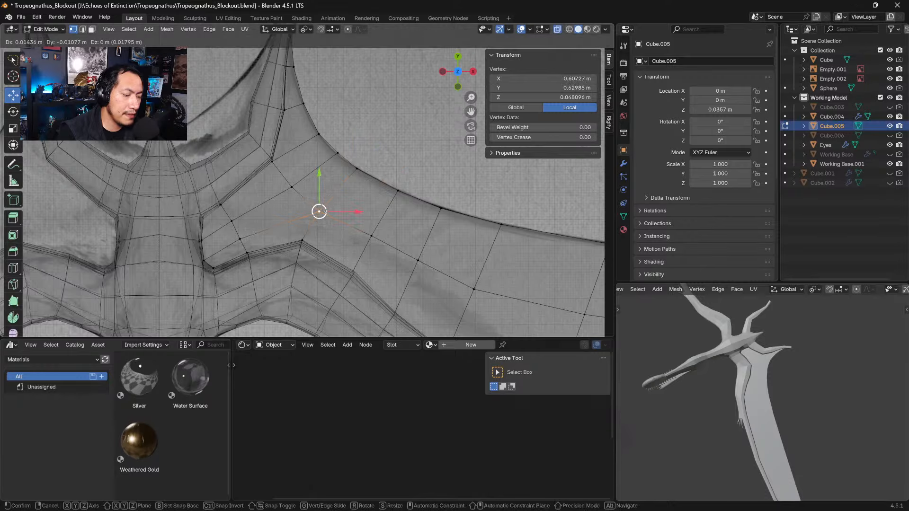
click(314, 205)
click(357, 168)
key(g)
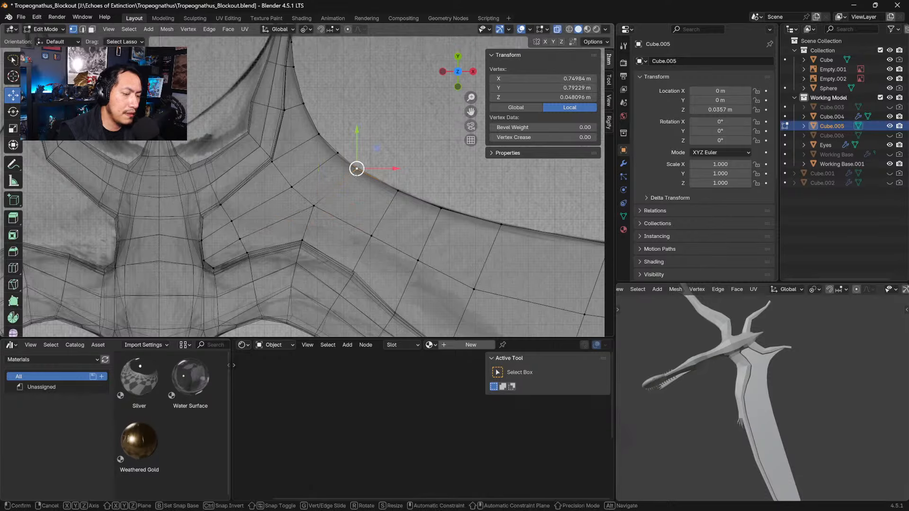
click(358, 169)
click(338, 153)
key(g)
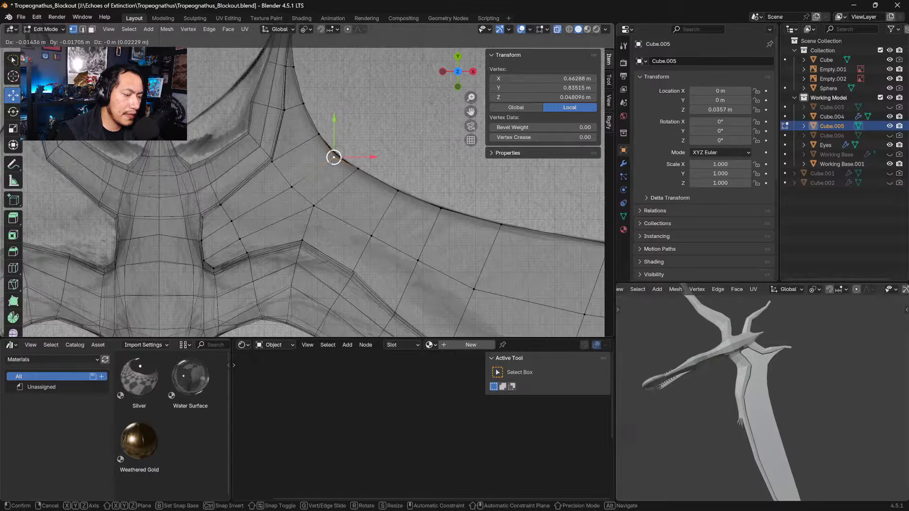
click(334, 154)
Step: Duplicate the membrane edge along the thigh onto the leg's tail side, scale it, and shift it about 0.026 m X and -0.005 m Y
shift+middle_drag(244, 174, 345, 216)
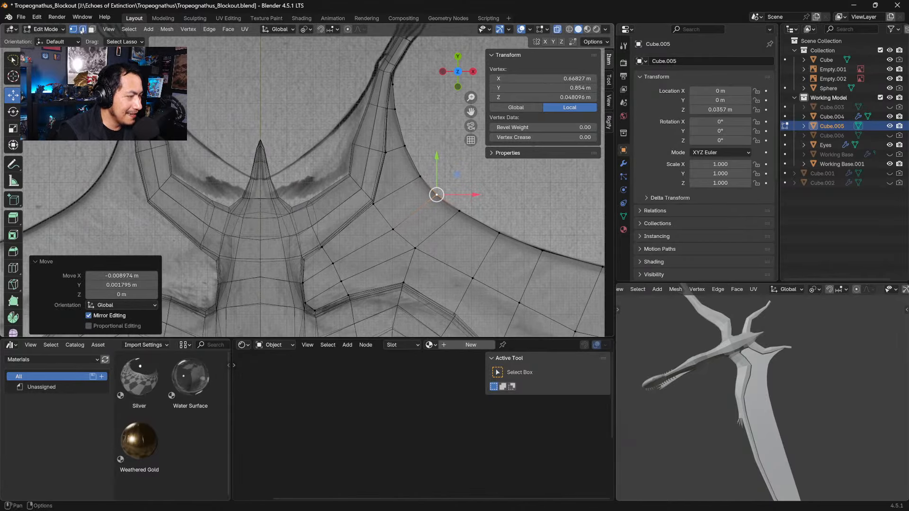
key(2)
click(349, 224)
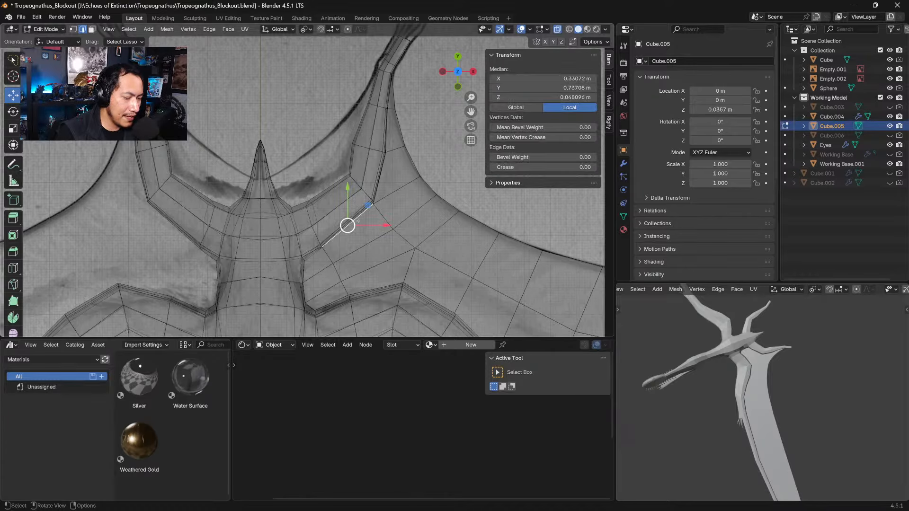
key(shift+d)
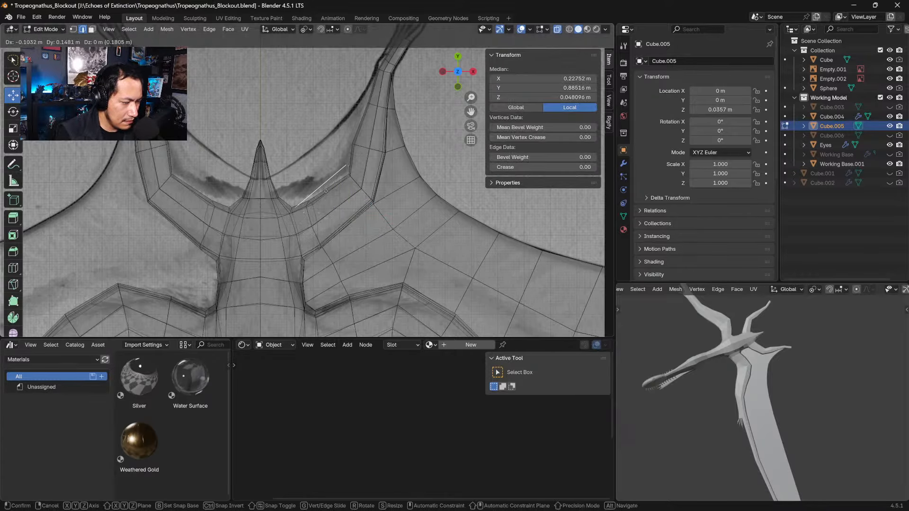
click(319, 186)
key(s)
click(347, 179)
key(g)
click(354, 181)
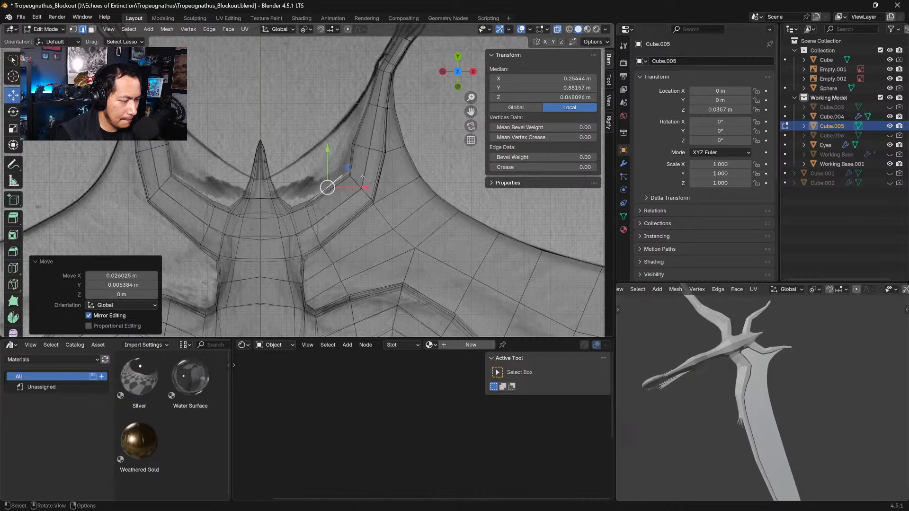
Step: Rotate the duplicated edge to align with the thigh's tail side and scale it by about 1.215
key(r)
click(370, 177)
key(s)
click(377, 169)
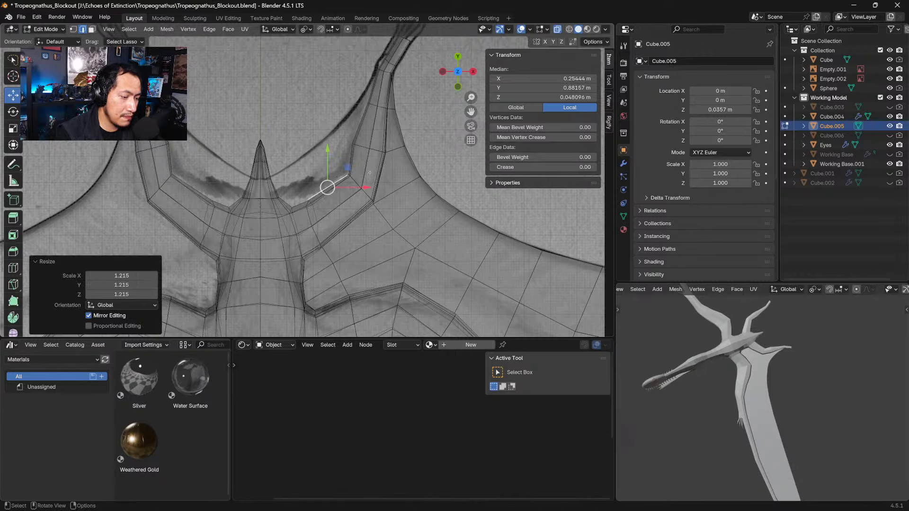
key(r)
click(364, 180)
key(ctrl+z)
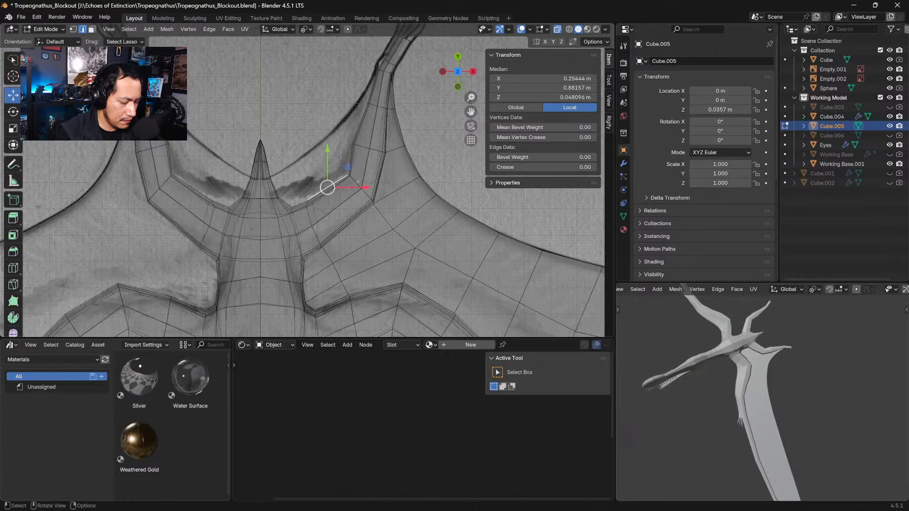
Step: Extrude the edge about -0.063 m X and 0.134 m Y, and extrude the new face's tail-side edge about -0.082 m X and -0.048 m Y
key(e)
click(338, 149)
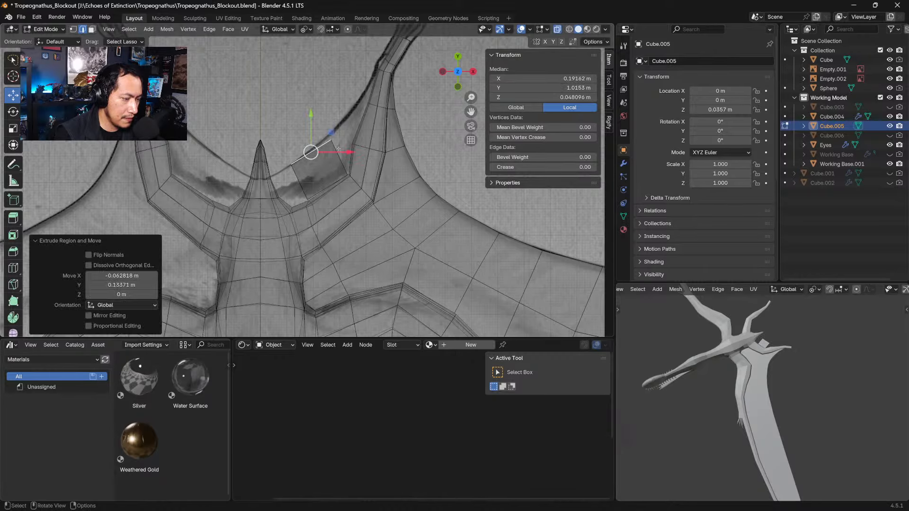
click(302, 184)
key(g)
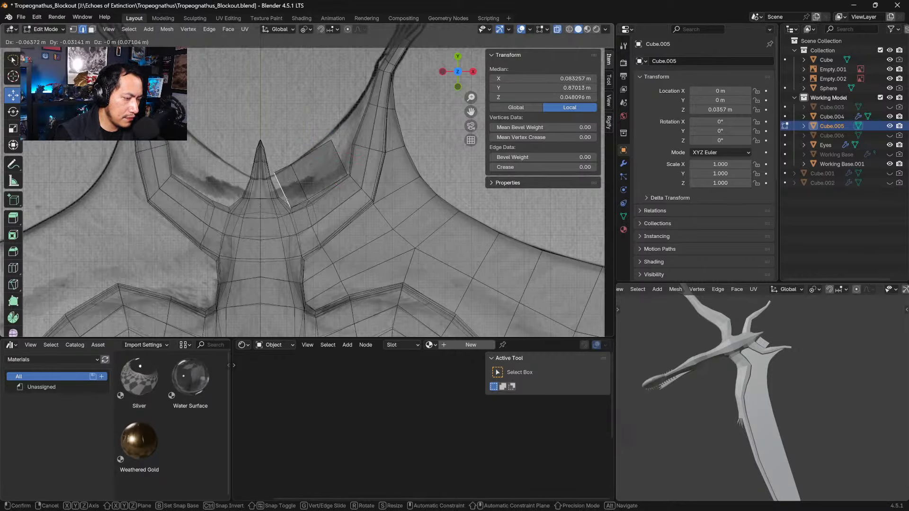
click(283, 209)
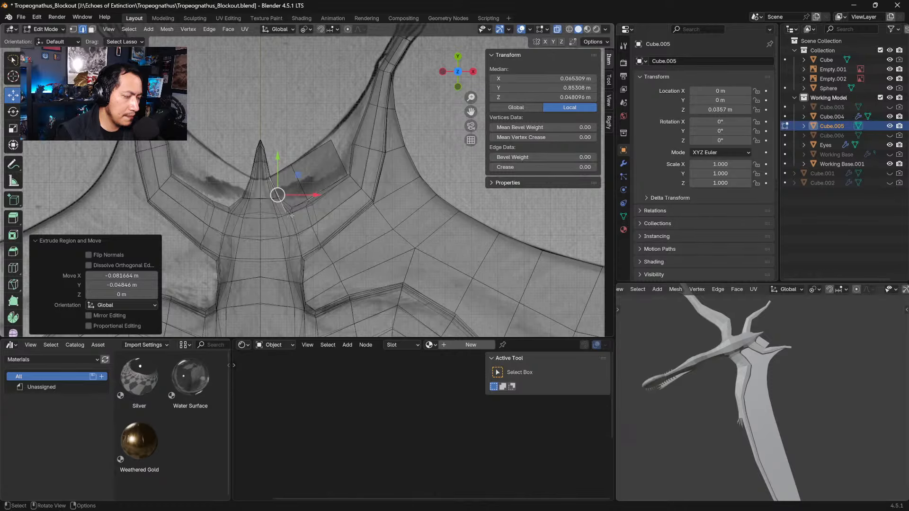
Step: Move the tail-side edge's inner vertex about 0.025 m X and 0.021 m Y, and its outline vertex about 0.031 m X and 0.018 m Y
key(1)
click(283, 206)
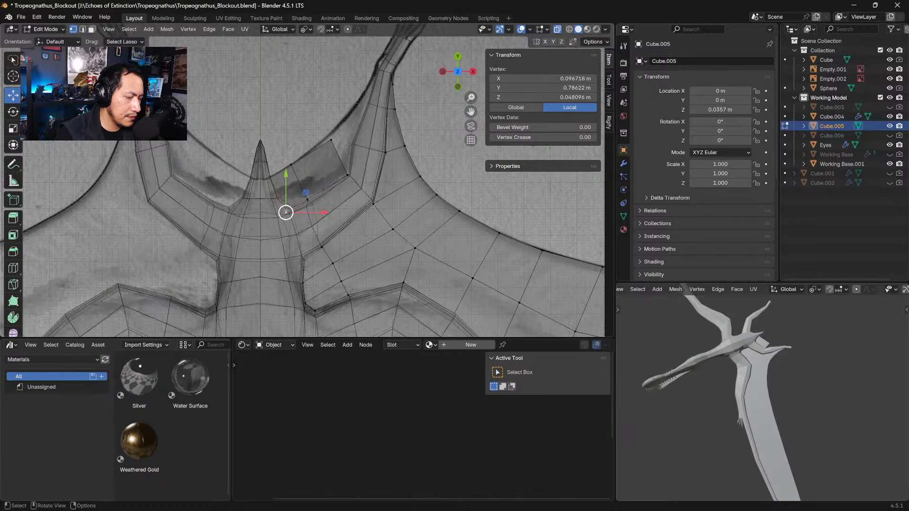
key(g)
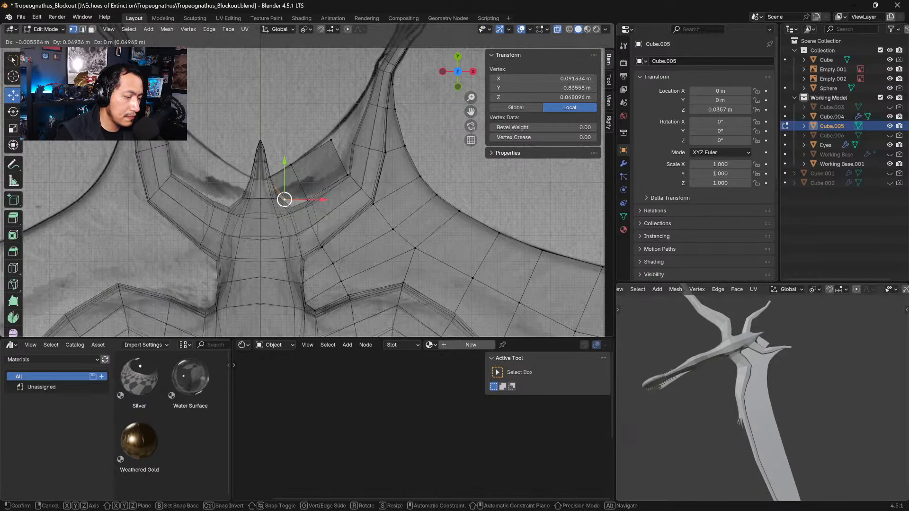
click(293, 205)
click(269, 177)
drag(269, 177, 278, 172)
click(288, 190)
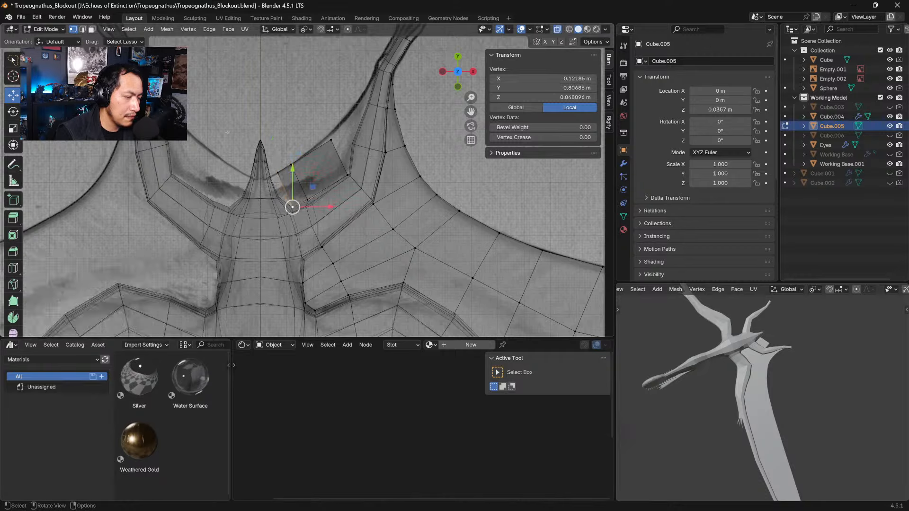
Step: Extrude the tail-side edge about -0.057 m X and -0.022 m Y, scale it down, and move it about 0.010 m X and 0.036 m Y
key(2)
click(286, 189)
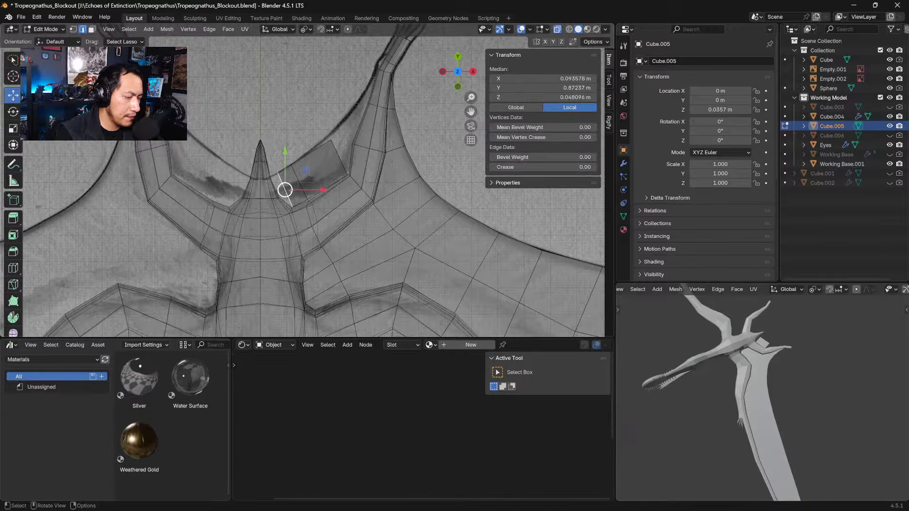
key(s)
click(285, 186)
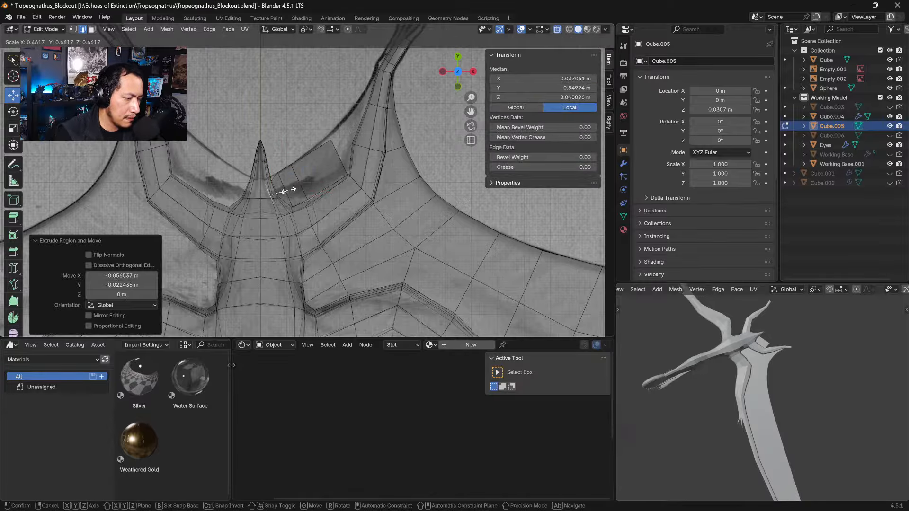
key(g)
click(288, 176)
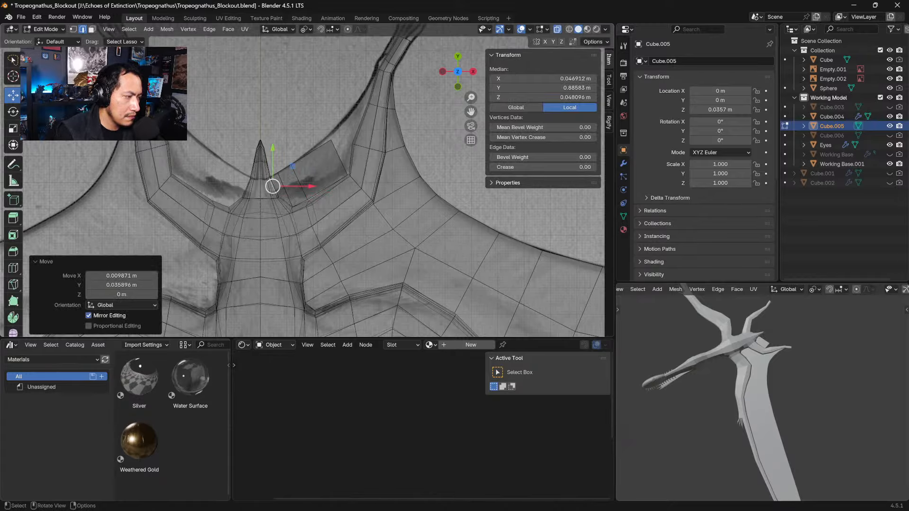
Step: Move the extruded edge's inner vertex along the tail base, about 0.01 m X and -0.02 m Y
click(74, 30)
click(277, 194)
key(g)
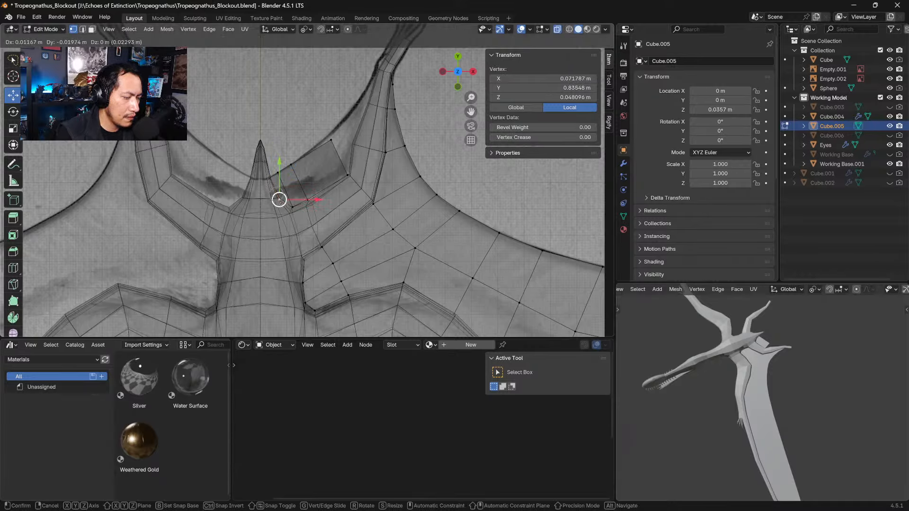
click(278, 198)
click(269, 177)
click(278, 197)
click(292, 207)
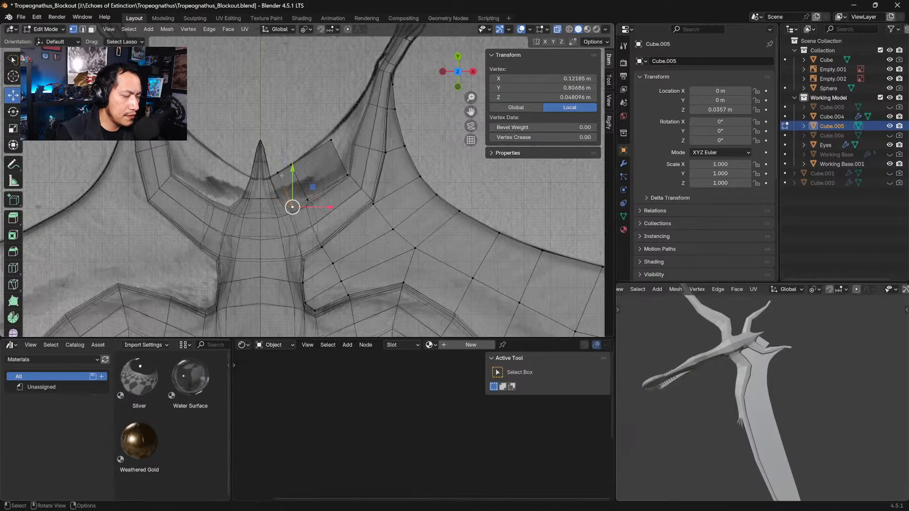
Step: Nudge the two outline vertices nearest the tail onto the reference membrane edge, shifting the first about 0.004 m X and -0.005 m Y
click(279, 174)
key(g)
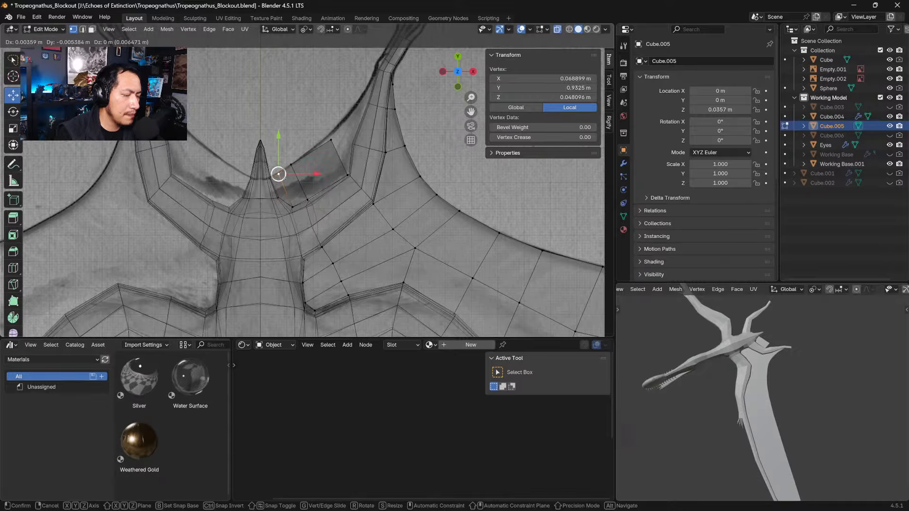
click(280, 173)
click(291, 165)
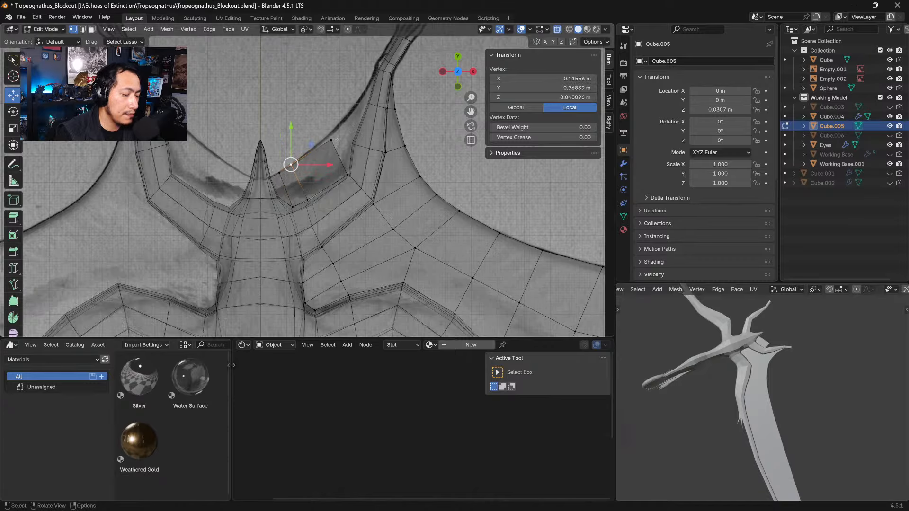
key(g)
click(295, 162)
Step: Move the inner vertex beside the thigh about 0.004 m X and -0.003 m Y, and the outer outline corner about -0.028 m X
click(309, 198)
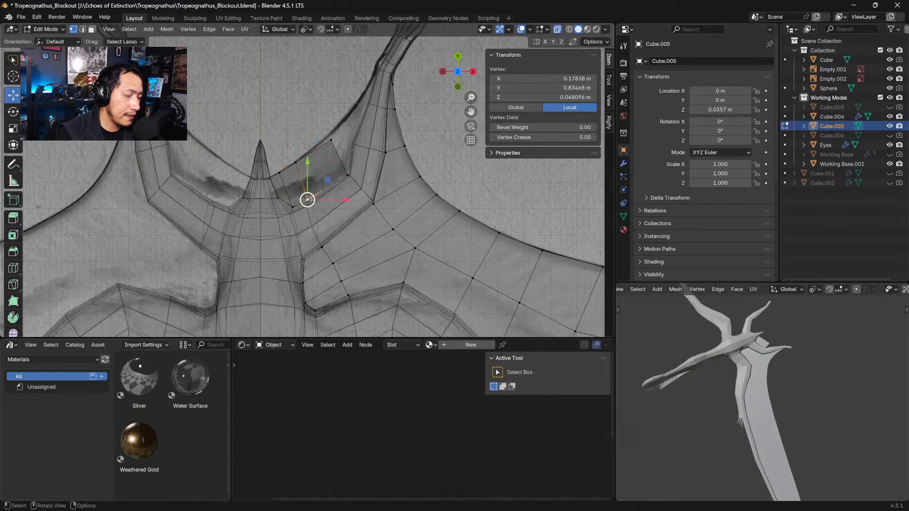
key(g)
click(309, 199)
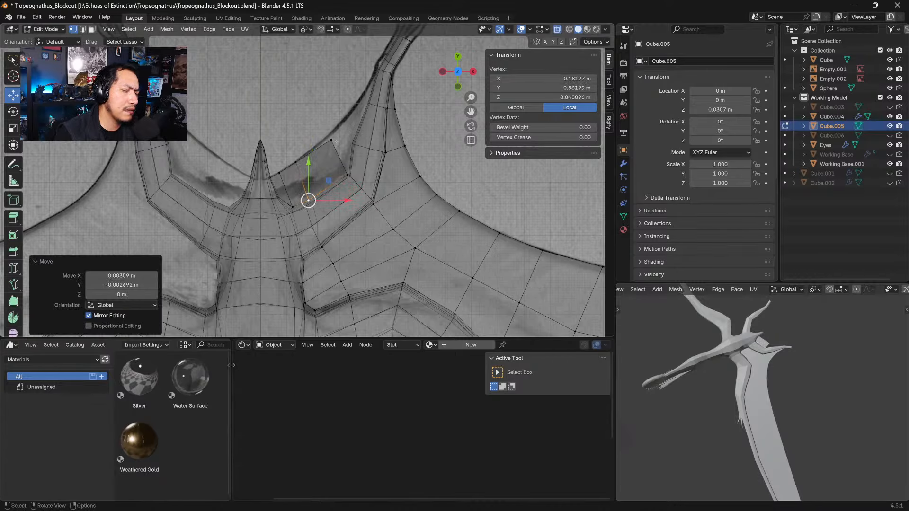
click(330, 140)
key(g)
click(324, 140)
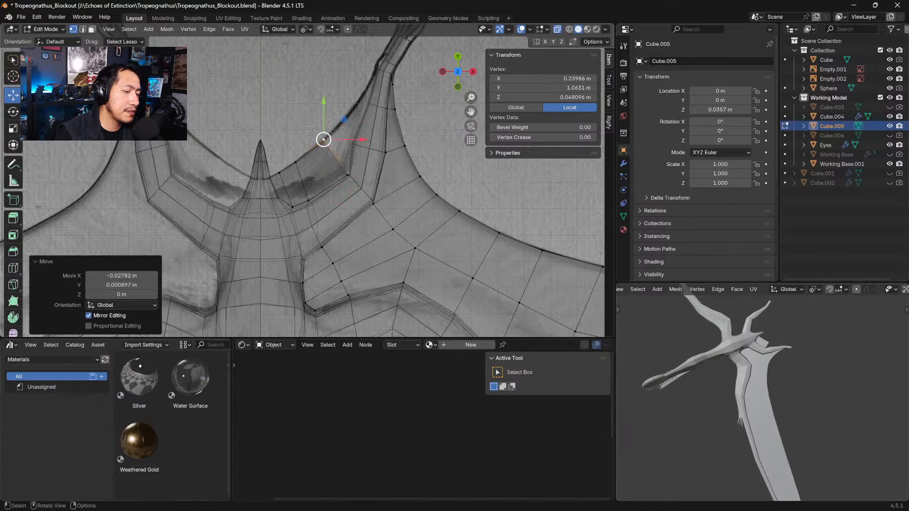
Step: Extrude the membrane's outer edge up along the lower leg, scale it by 0.209, and shift it to the ankle
shift+middle_drag(342, 151, 301, 208)
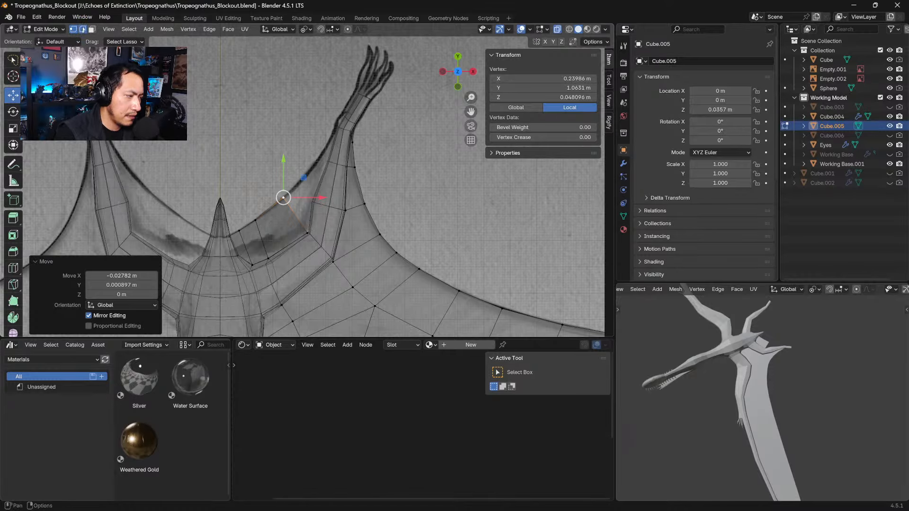
key(2)
click(296, 215)
key(e)
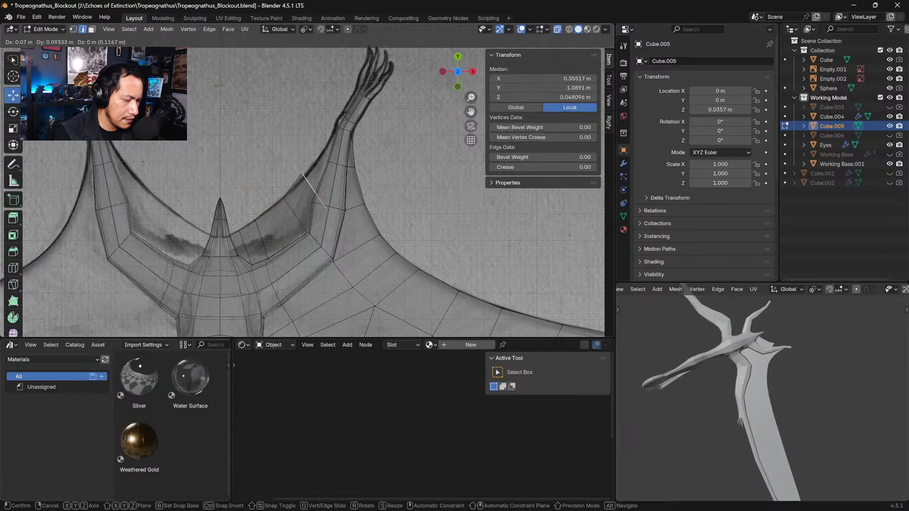
click(342, 156)
key(s)
click(351, 157)
key(g)
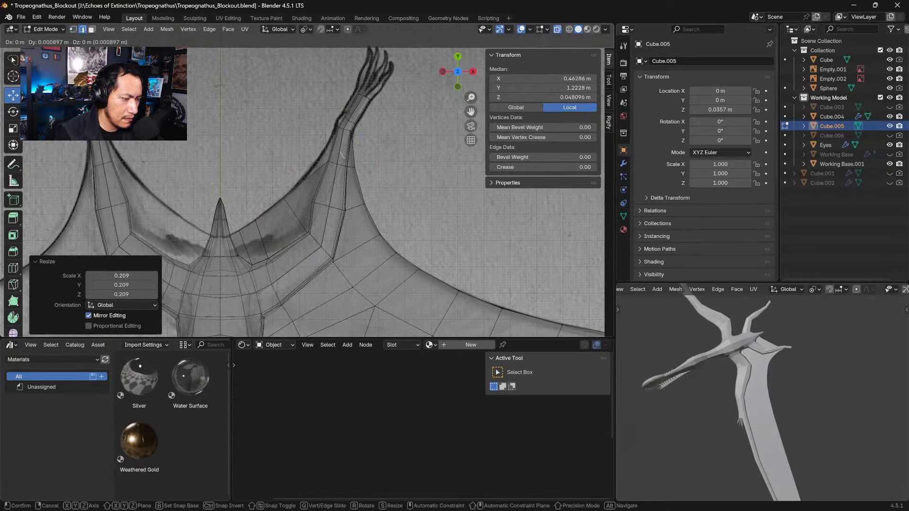
click(345, 132)
Step: Fit the extruded edge across the ankle by scaling it by 0.525, rotating it, and moving it about -0.009 m X and 0.009 m Y
key(s)
key(r)
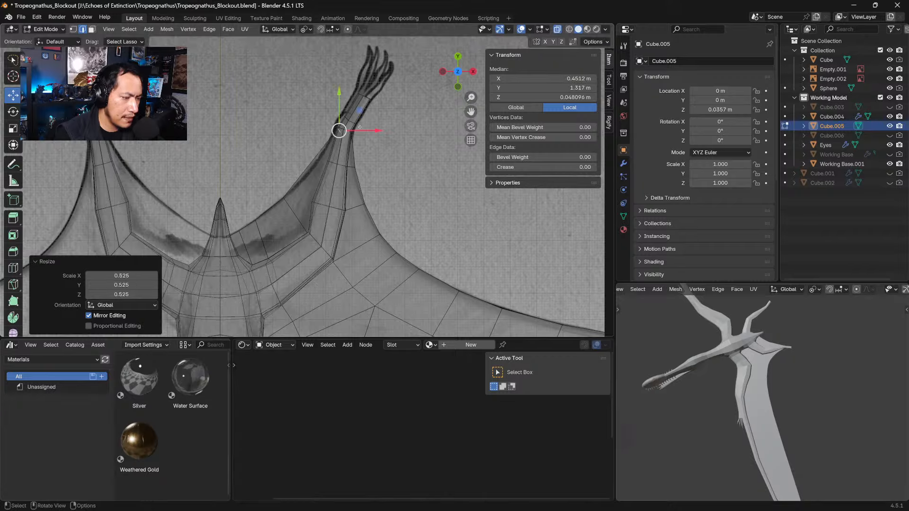
click(352, 129)
key(g)
click(359, 128)
key(s)
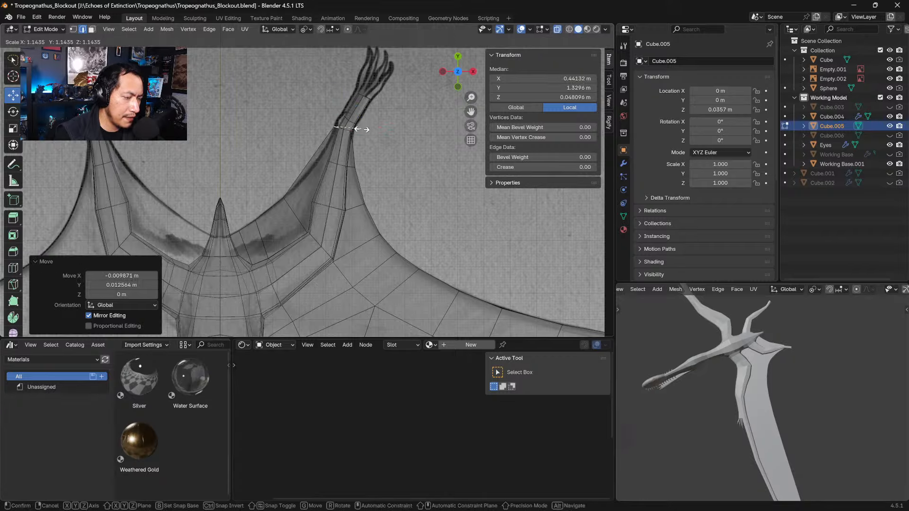
click(351, 133)
key(g)
click(350, 132)
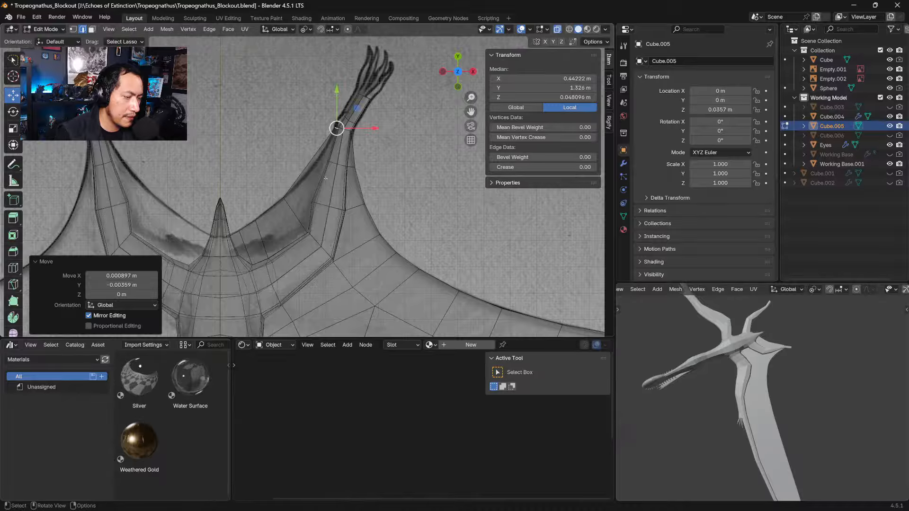
Step: Add a loop cut across the lower-leg membrane face, scale it by 0.697, and move it about 0.011 m X
click(324, 177)
key(ctrl+r)
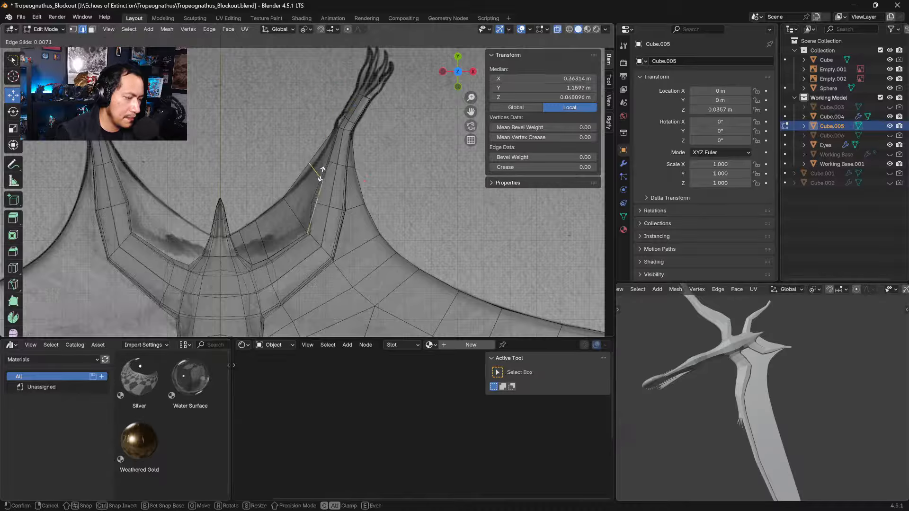
click(324, 179)
key(s)
click(339, 170)
key(g)
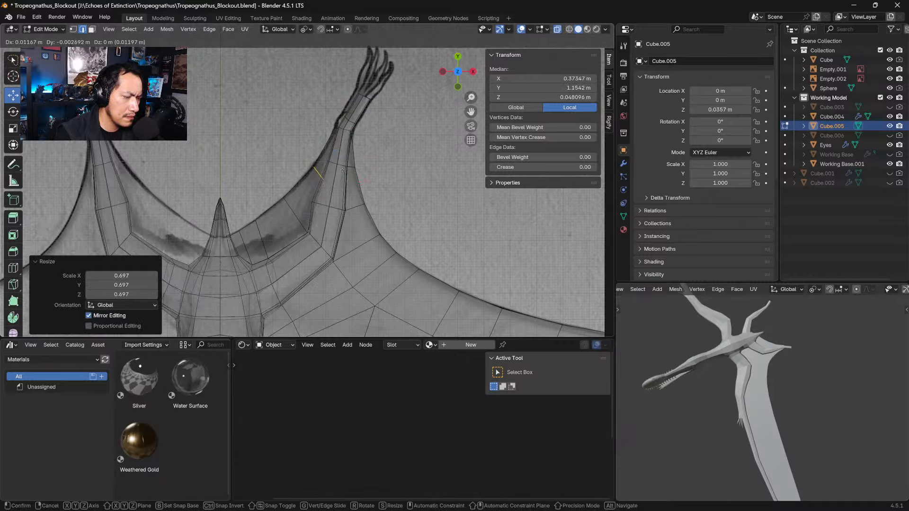
click(341, 169)
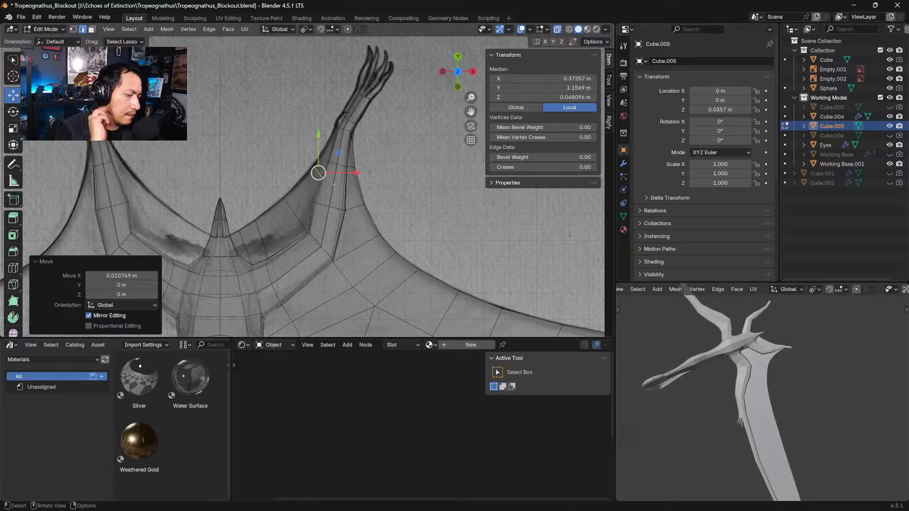
Step: Rotate the new loop by -20.3°, scale it to the membrane's width, and shift it toward the ankle along the reference outline
key(r)
click(361, 158)
key(s)
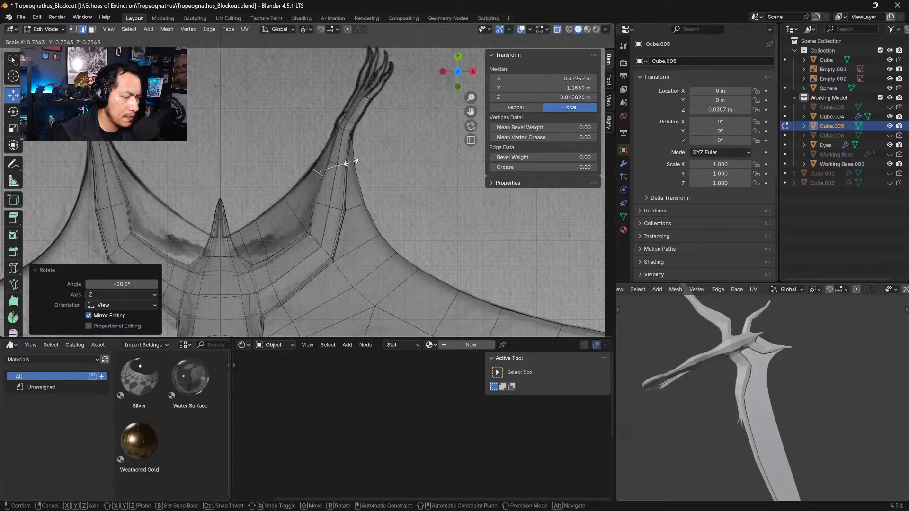
click(350, 160)
key(g)
click(356, 146)
key(s)
click(353, 148)
key(g)
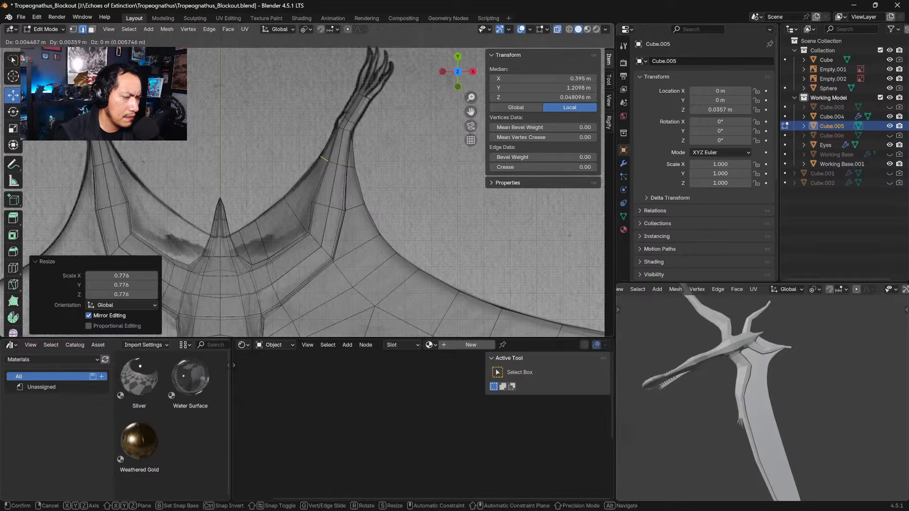
click(355, 145)
Step: Add a centered loop cut across the long membrane face between the knee corner and the previous loop
click(319, 198)
key(ctrl+r)
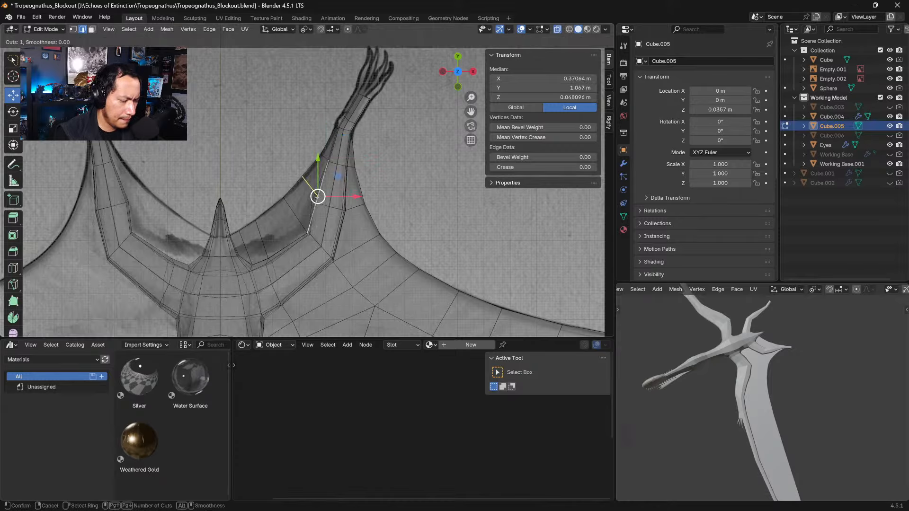
click(317, 197)
right_click(316, 199)
click(315, 204)
click(322, 191)
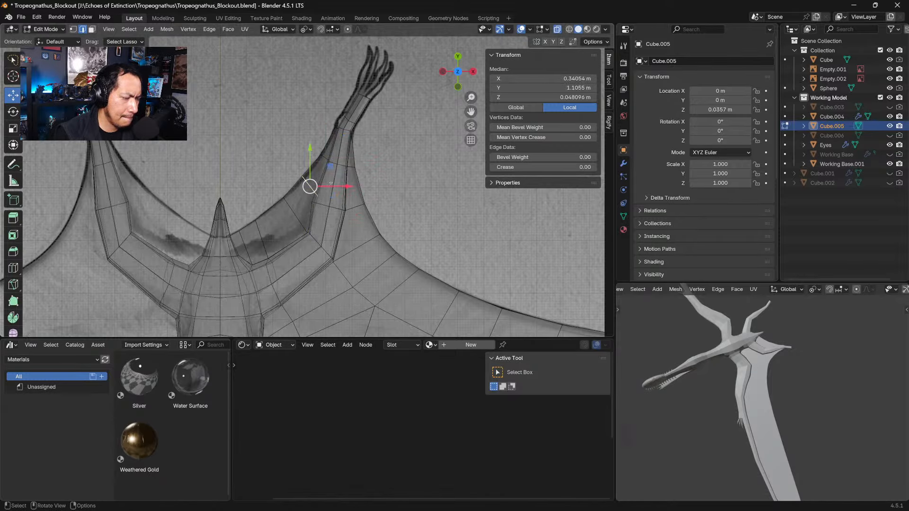
Step: Move the new loop toward the knee, scale it by 0.774 and 1.134, and align its ends with the leg and outline
key(g)
click(331, 185)
key(s)
click(344, 177)
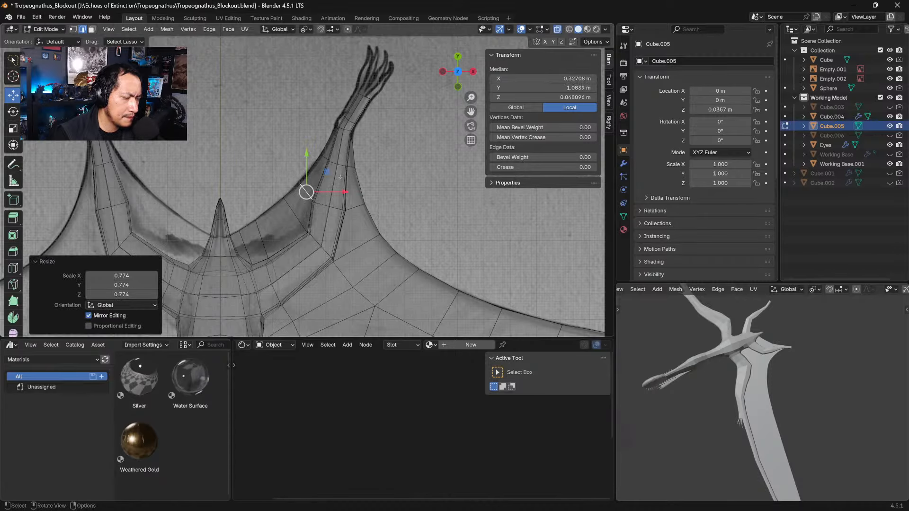
key(s)
click(347, 175)
key(g)
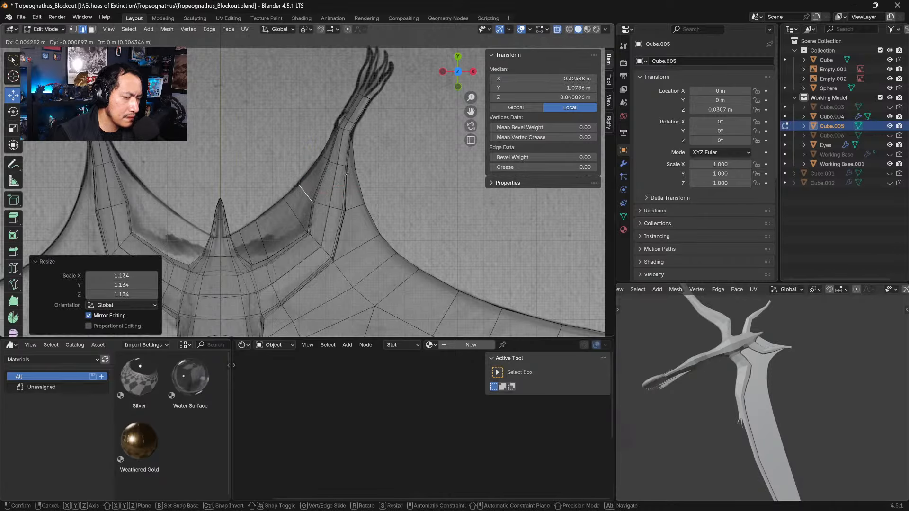
click(348, 176)
Step: Leave Edit Mode and compare the wing and leg-to-tail membranes with the reference drawing in top view
click(395, 190)
key(Tab)
ctrl+middle_drag(376, 216, 365, 231)
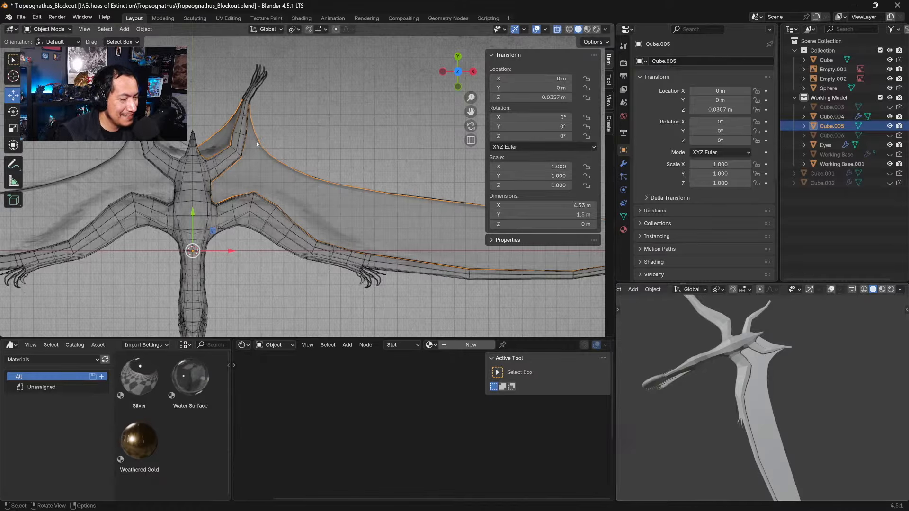
click(357, 163)
middle_drag(358, 163, 252, 142)
key(KP_7)
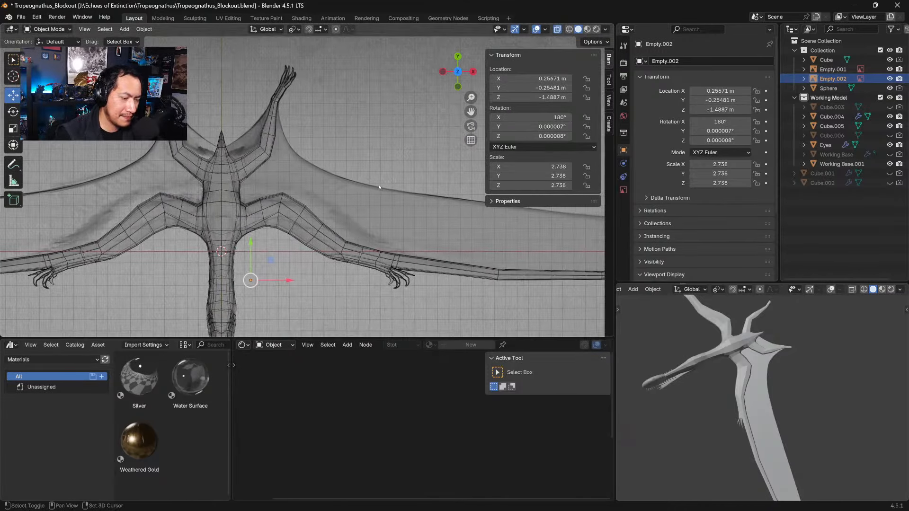
click(321, 207)
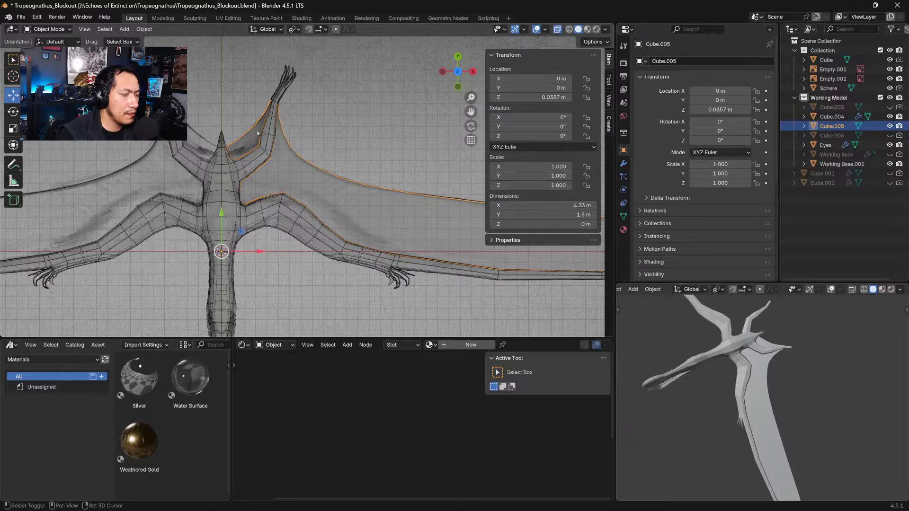
ctrl+middle_drag(274, 183, 259, 121)
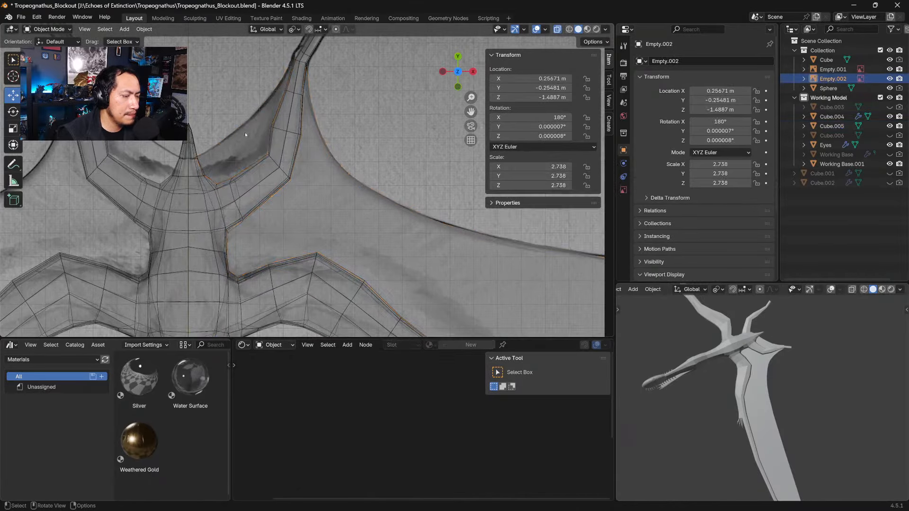
Step: Adjust the leg-to-tail membrane's vertices near the ankle in Edit Mode so they follow the reference outline
key(Tab)
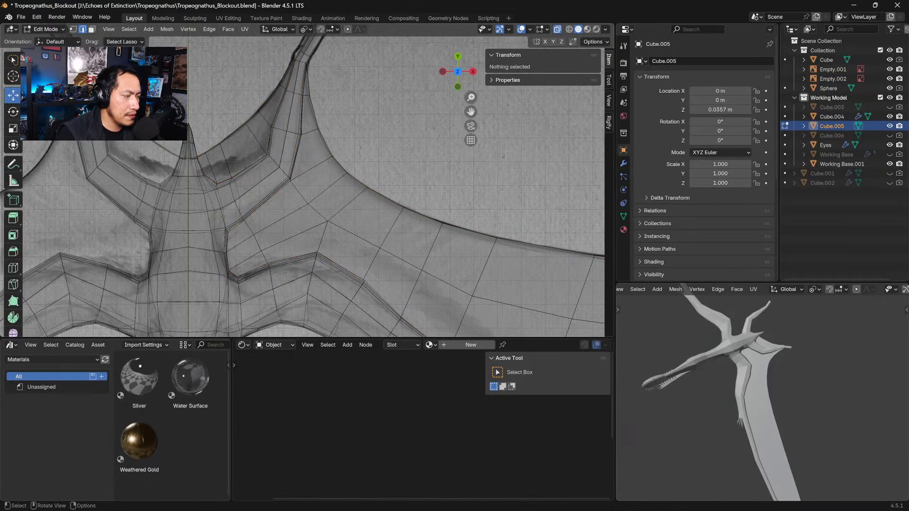
key(1)
click(221, 143)
drag(221, 142, 262, 118)
shift+middle_drag(262, 118, 240, 189)
click(257, 155)
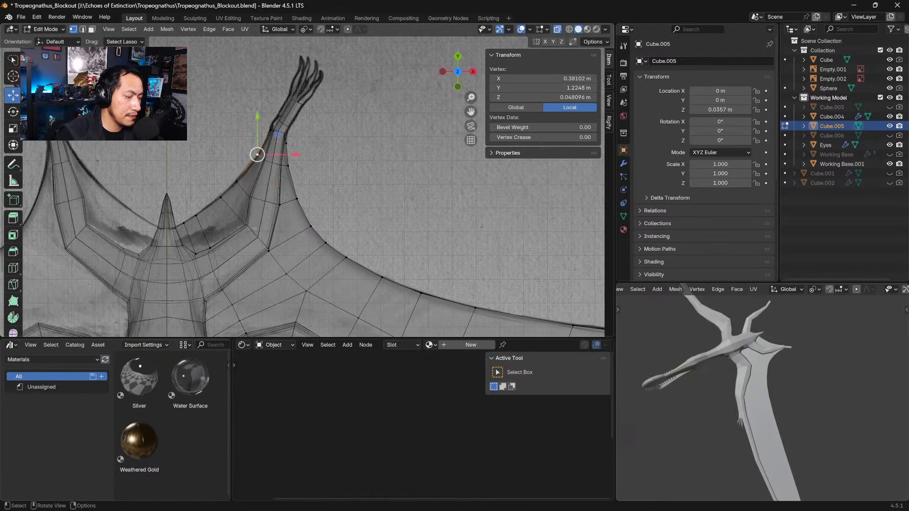
drag(257, 155, 286, 143)
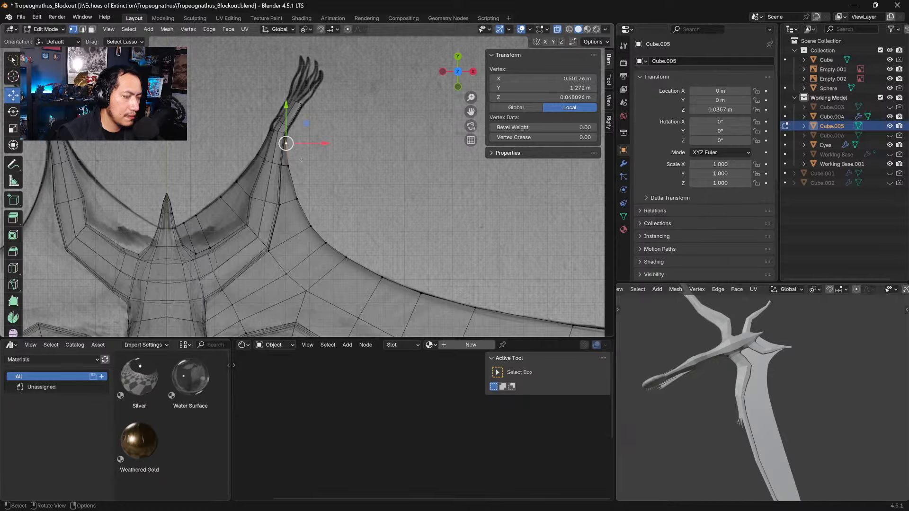
scroll(301, 159, down, 3)
key(Tab)
scroll(358, 196, up, 1)
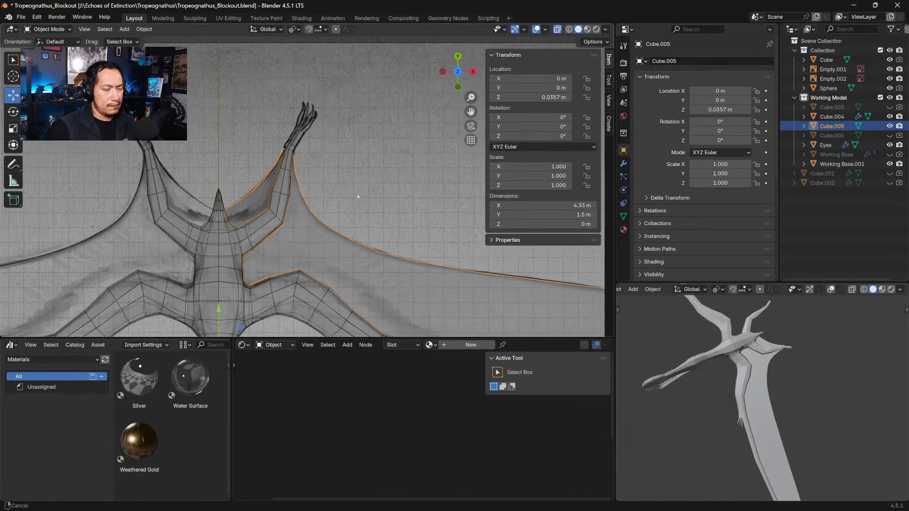
Step: Nudge a vertex on the leg-to-tail membrane's free edge onto the reference outline in top view and leave Edit Mode
scroll(358, 196, down, 3)
middle_drag(359, 196, 298, 232)
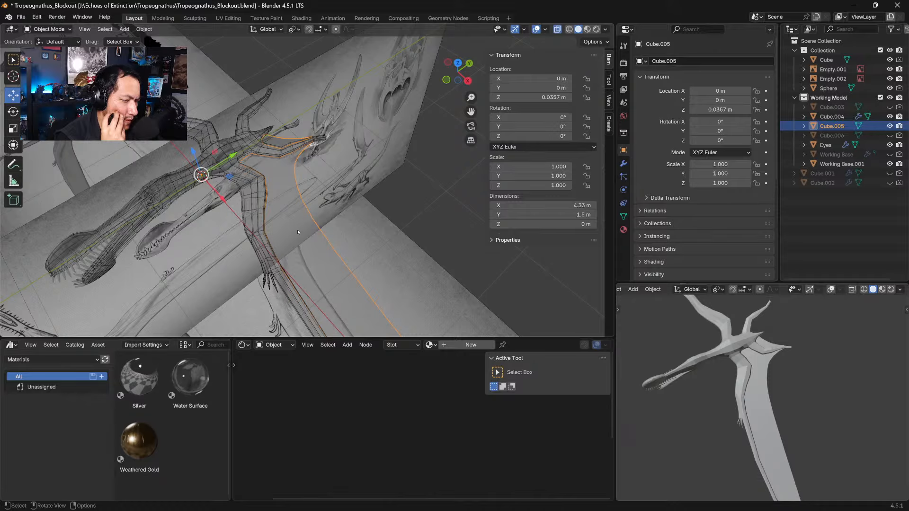
middle_drag(378, 179, 359, 187)
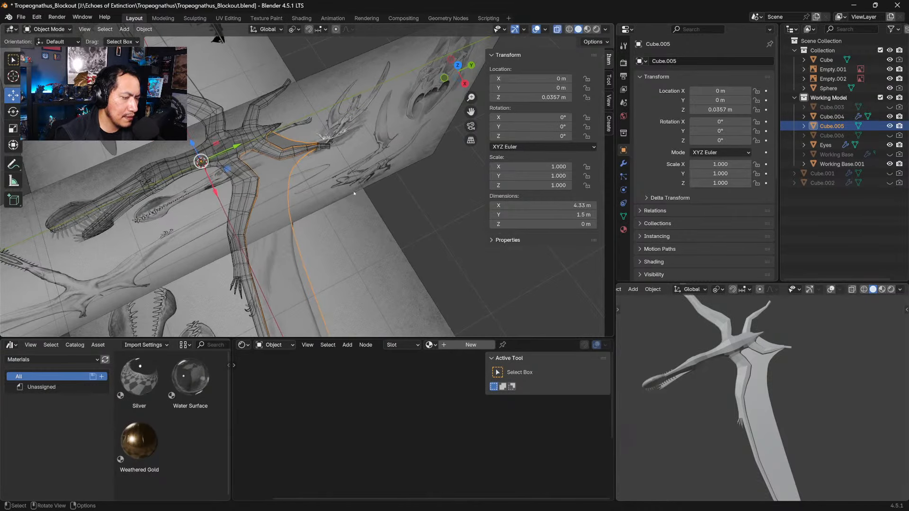
key(Tab)
middle_drag(287, 188, 264, 198)
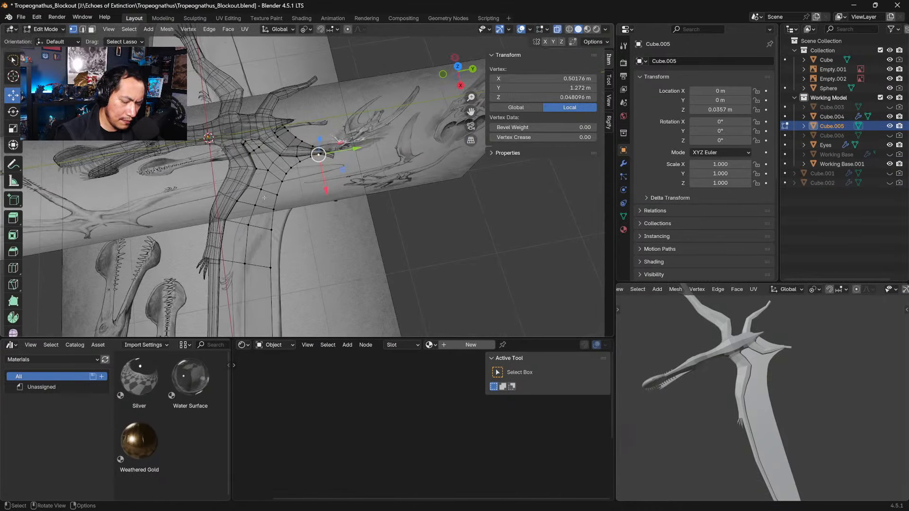
key(KP_7)
scroll(297, 196, up, 5)
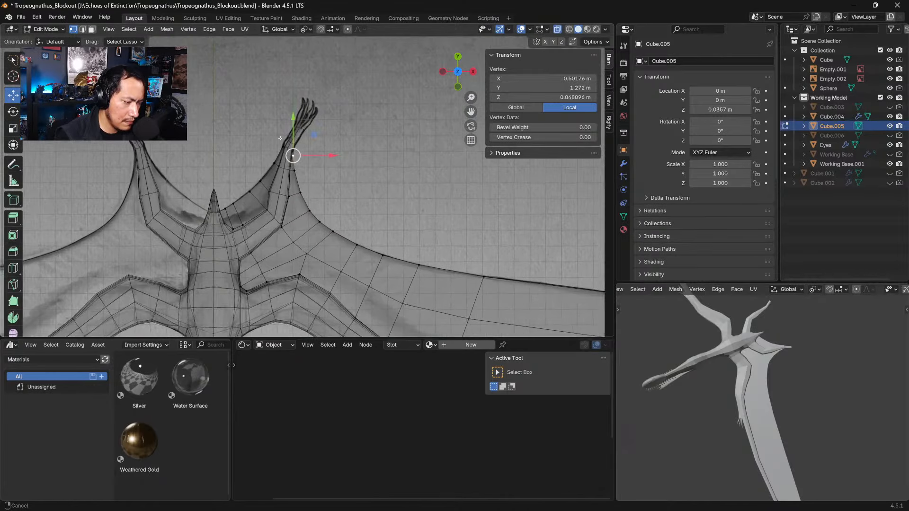
scroll(273, 188, up, 3)
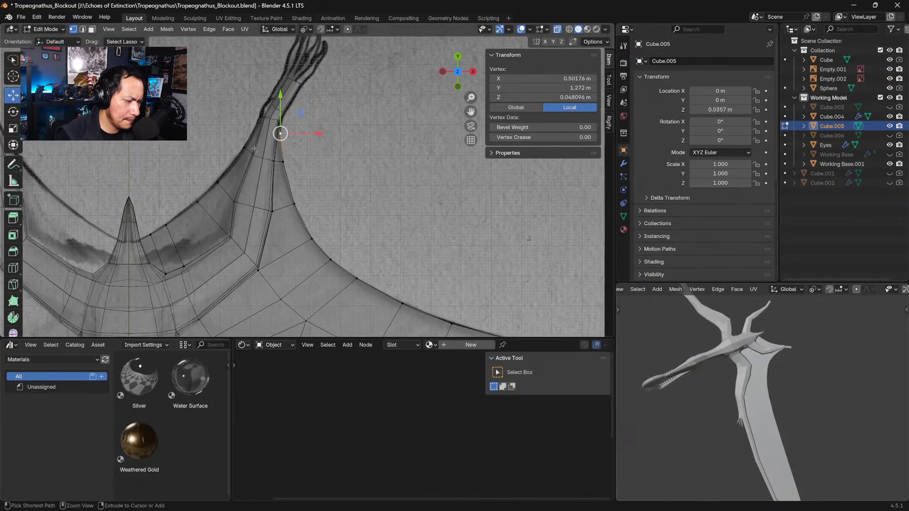
click(200, 199)
drag(200, 199, 203, 194)
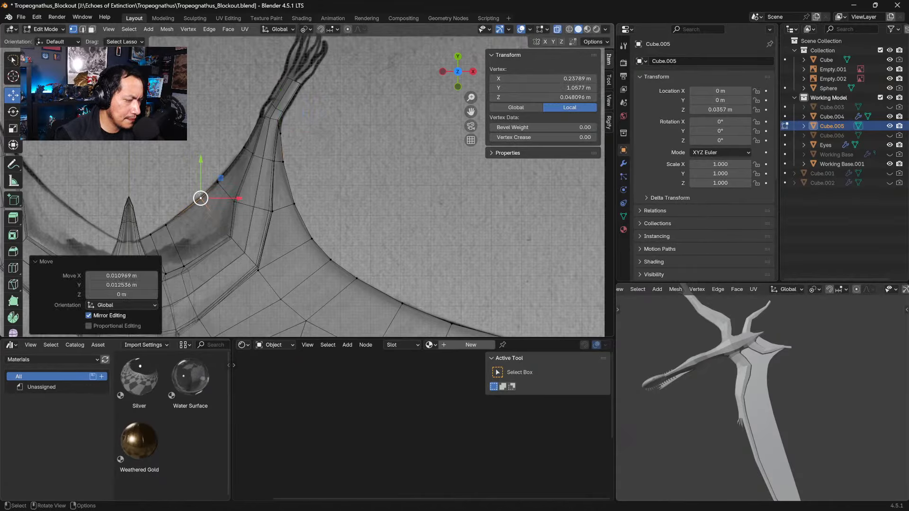
click(171, 222)
key(Tab)
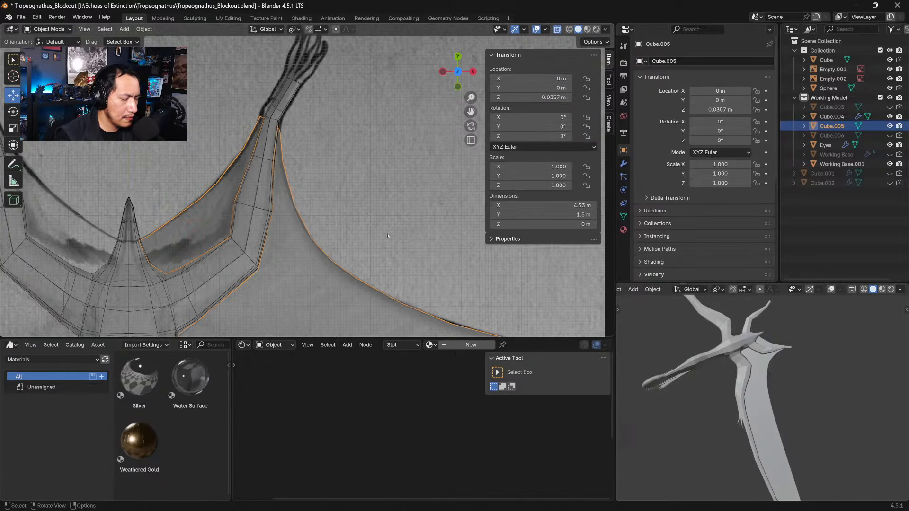
Step: Turn off X-ray and add a Mirror modifier on the X axis to the membrane object
middle_drag(166, 224, 275, 190)
scroll(274, 211, down, 2)
scroll(275, 190, down, 2)
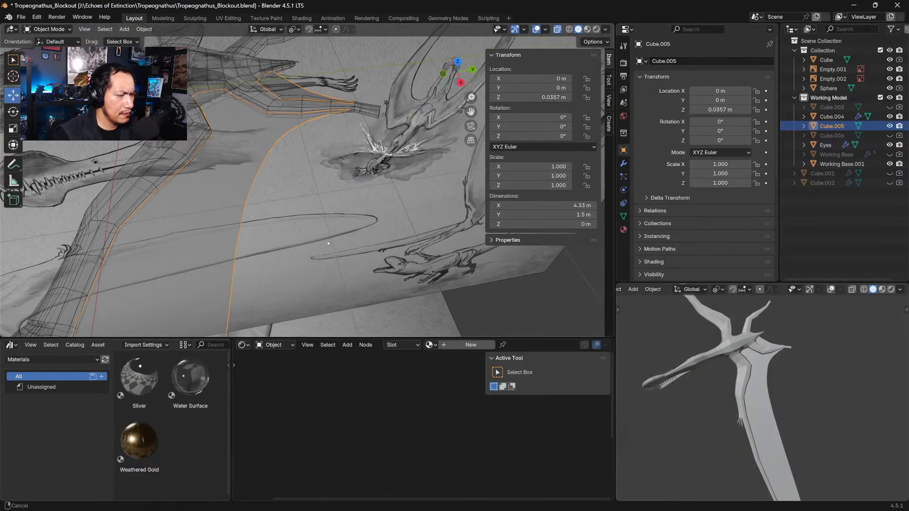
click(558, 30)
mouse_move(403, 204)
middle_down()
mouse_move(368, 213)
mouse_move(382, 253)
mouse_move(365, 262)
mouse_move(405, 206)
middle_up()
scroll(367, 213, down, 4)
click(624, 163)
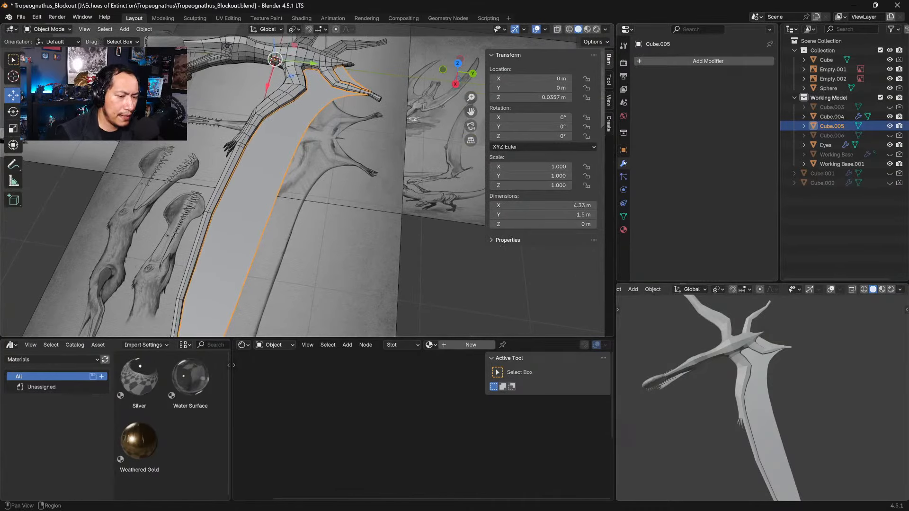
click(669, 61)
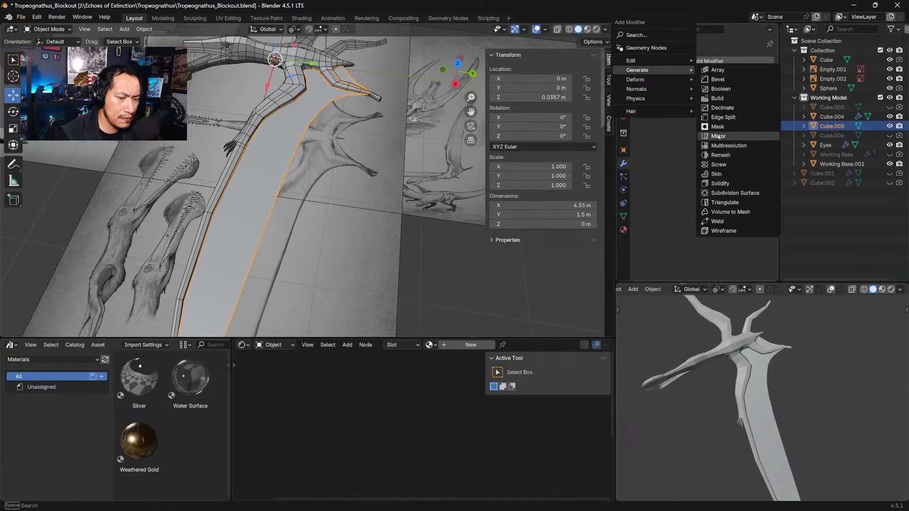
click(724, 135)
Step: Delete the large leftover cube standing in front of the creature
middle_drag(465, 234, 417, 221)
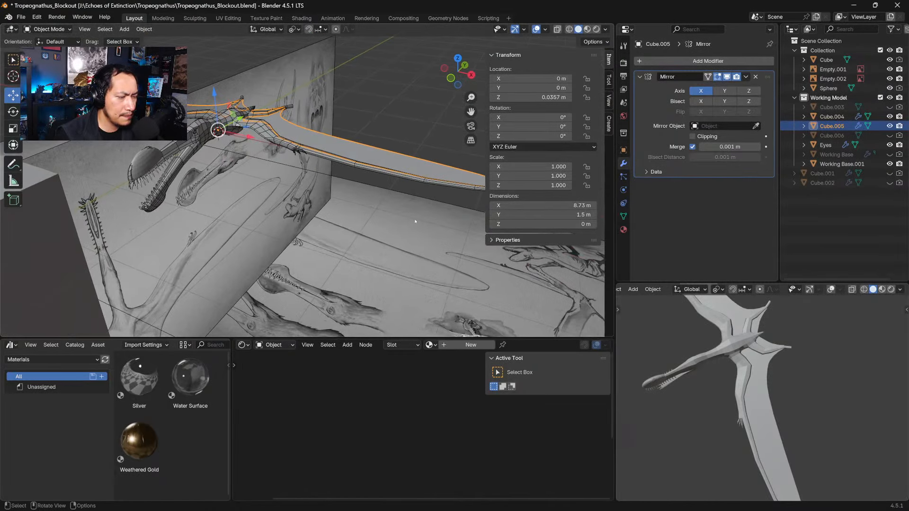
click(806, 345)
middle_drag(805, 345, 738, 369)
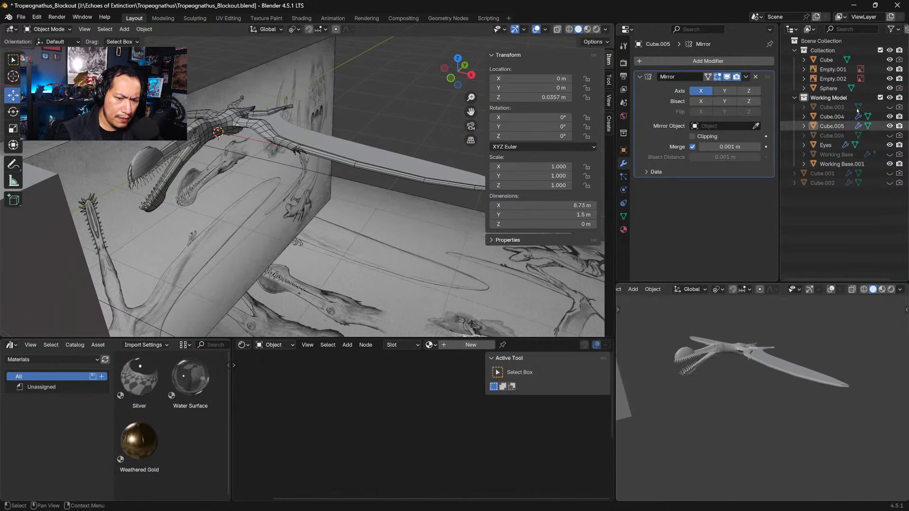
middle_drag(706, 397, 790, 392)
click(750, 387)
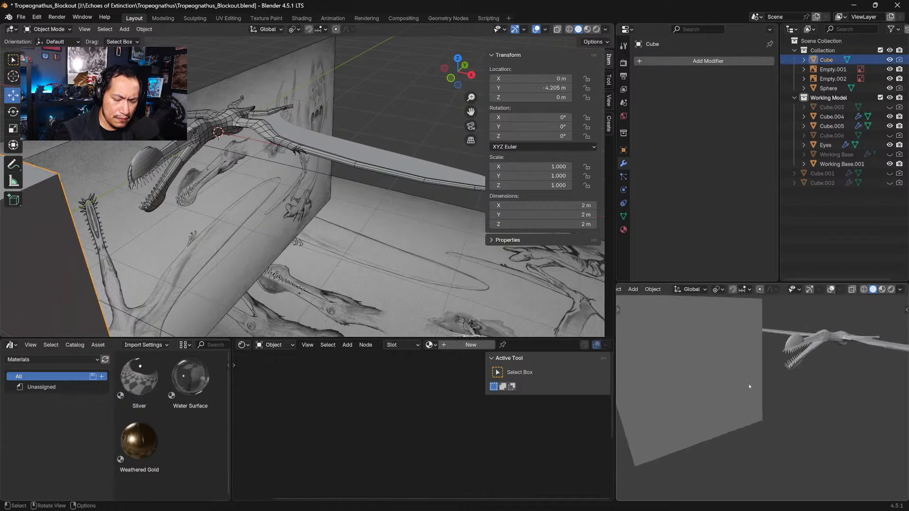
key(Delete)
Step: Delete the helper sphere overlapping the front of the snout
middle_drag(749, 387, 713, 371)
middle_drag(753, 342, 744, 374)
scroll(745, 374, up, 3)
middle_drag(707, 339, 712, 355)
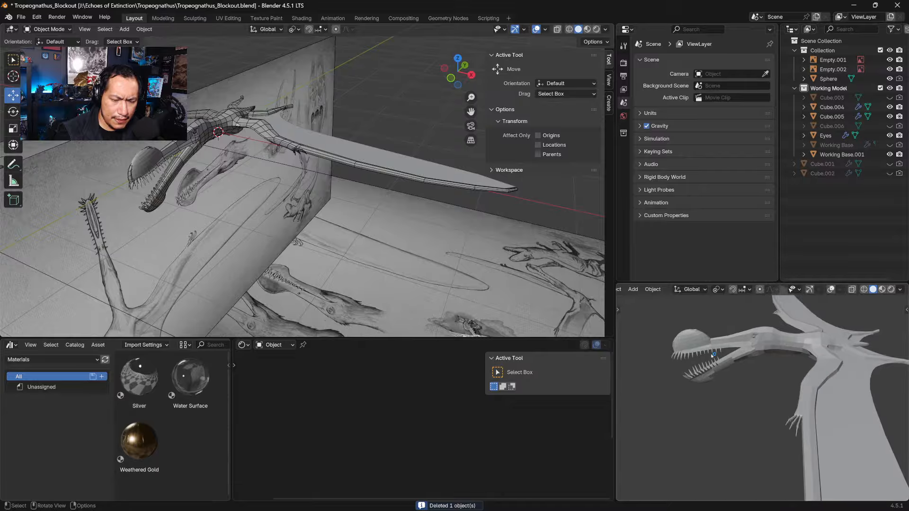
click(696, 341)
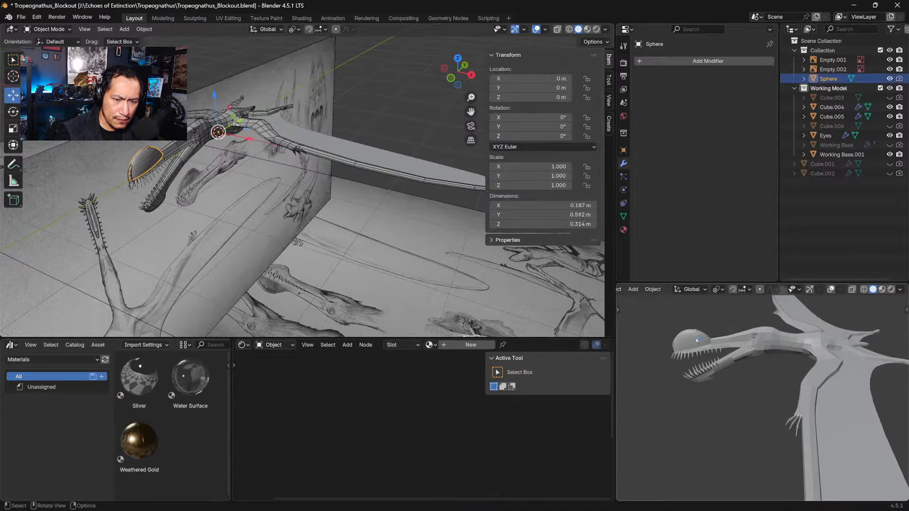
key(Delete)
Step: Exclude the collection holding the reference images from the view layer so only the working model is displayed
middle_drag(697, 340, 836, 464)
middle_drag(798, 424, 720, 440)
scroll(797, 384, down, 2)
scroll(361, 234, down, 1)
middle_drag(362, 235, 374, 237)
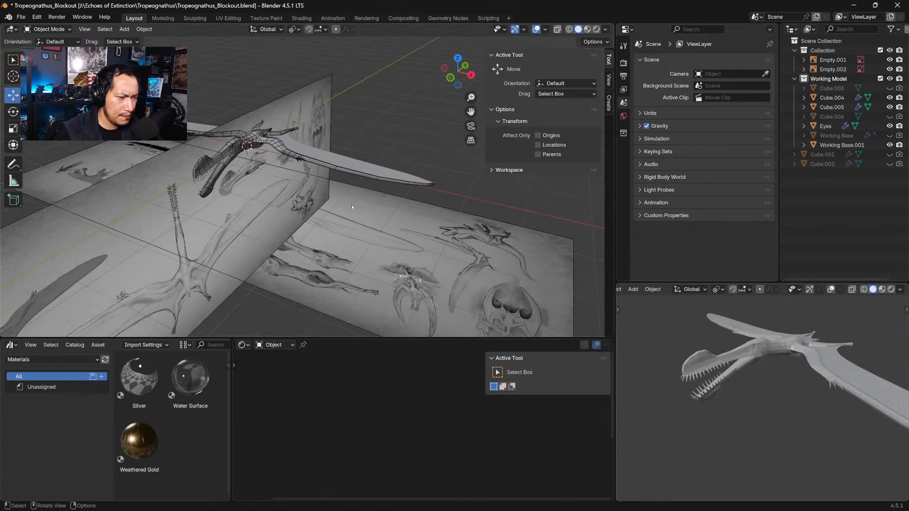
click(880, 50)
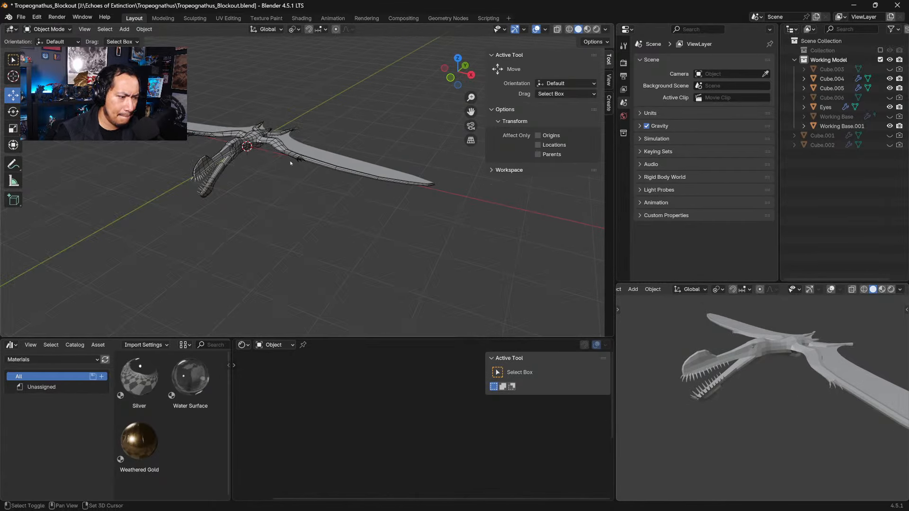
Step: Preview the creature in rendered viewport shading and return to solid shading
mouse_move(323, 153)
shift+middle_down()
mouse_move(348, 187)
mouse_move(334, 166)
shift+middle_up()
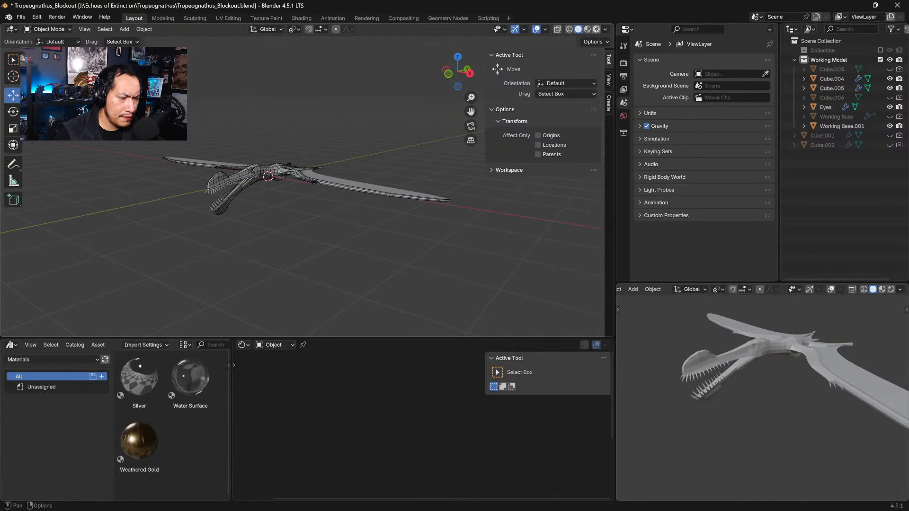
click(596, 29)
mouse_move(332, 175)
middle_down()
mouse_move(258, 215)
mouse_move(336, 171)
mouse_move(341, 186)
middle_up()
scroll(258, 215, up, 4)
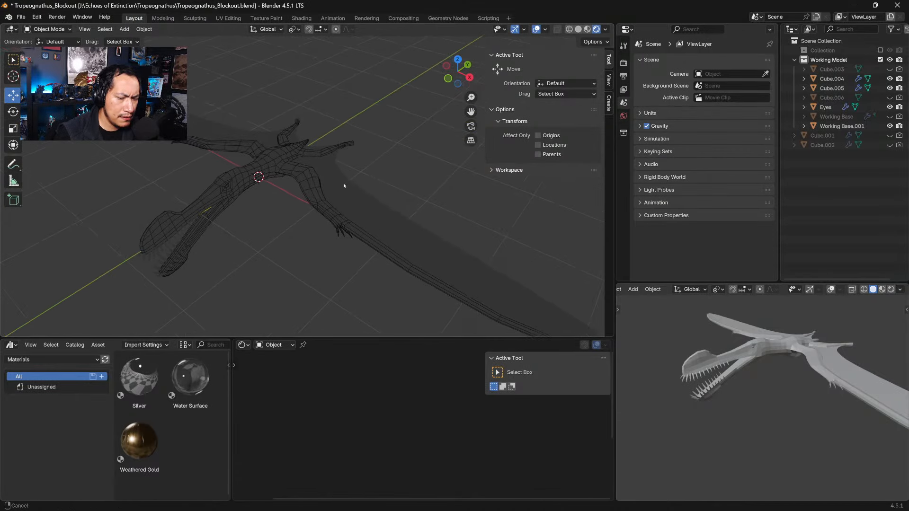
click(578, 30)
middle_drag(411, 142, 333, 150)
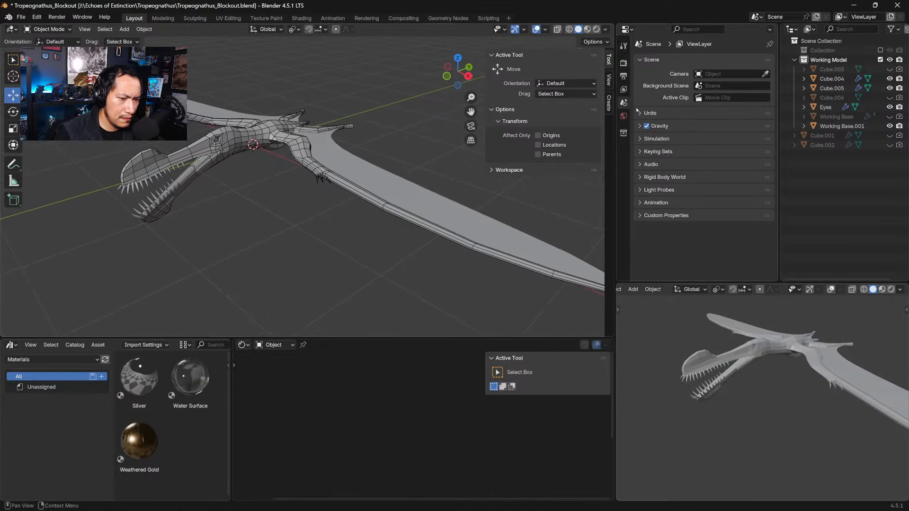
Step: Turn off the wireframe display for the Working Base.001 body mesh
click(306, 148)
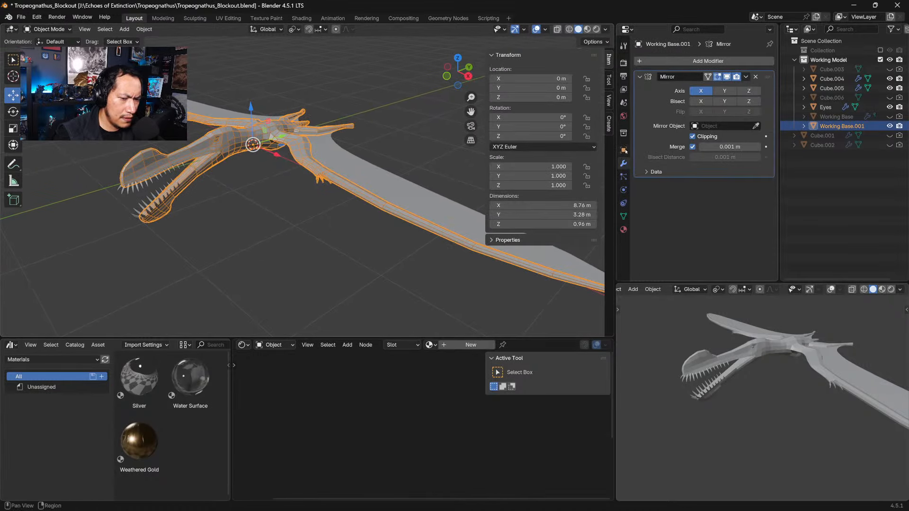
click(625, 151)
scroll(687, 196, down, 6)
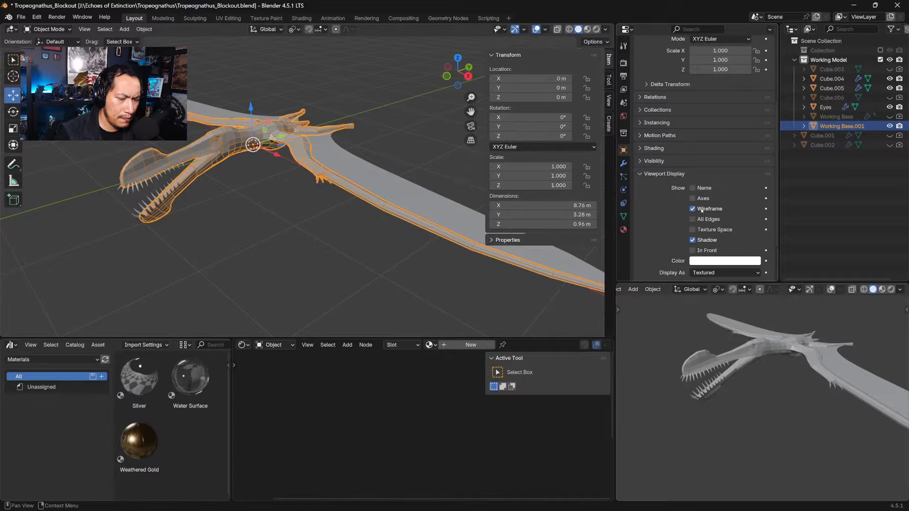
click(693, 208)
click(231, 182)
middle_drag(231, 182, 231, 182)
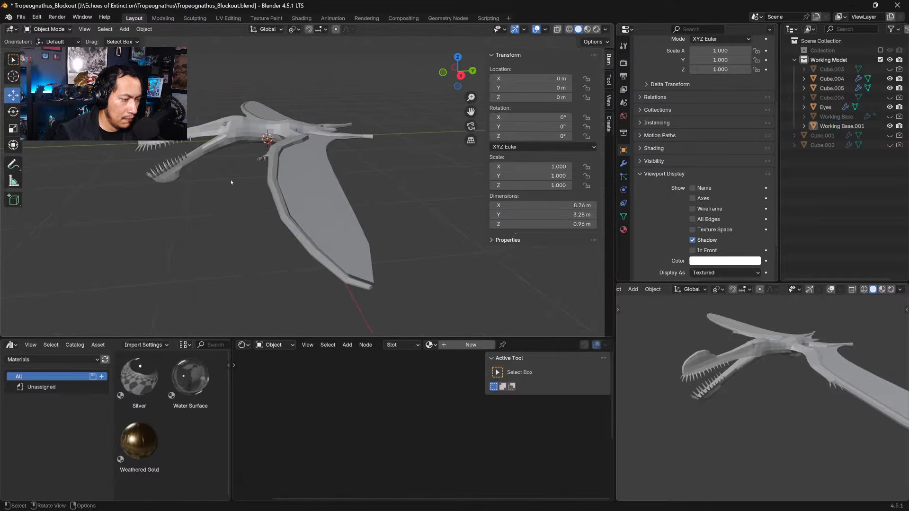
Step: Shade the body mesh smooth, hide the viewport sidebar, and inspect the head and body surface
click(285, 119)
click(276, 136)
right_click(279, 125)
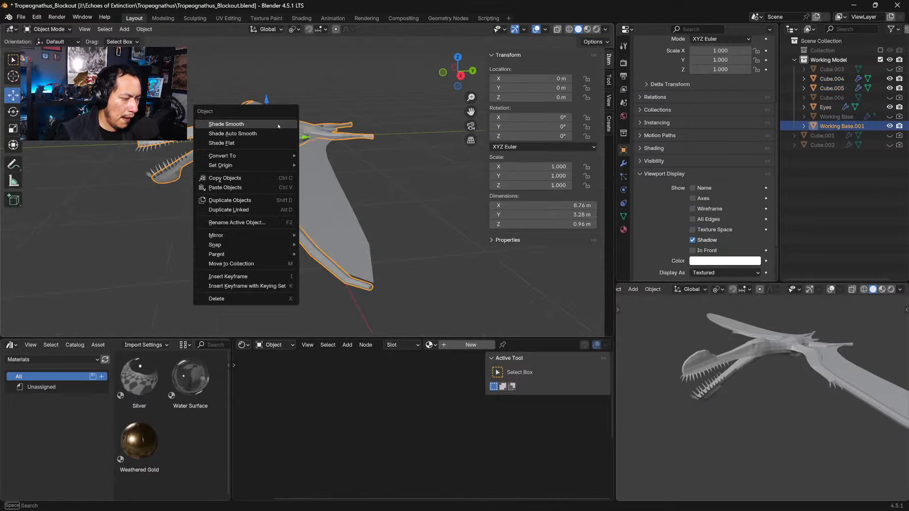
click(279, 125)
middle_drag(279, 126, 284, 202)
key(n)
key(Tab)
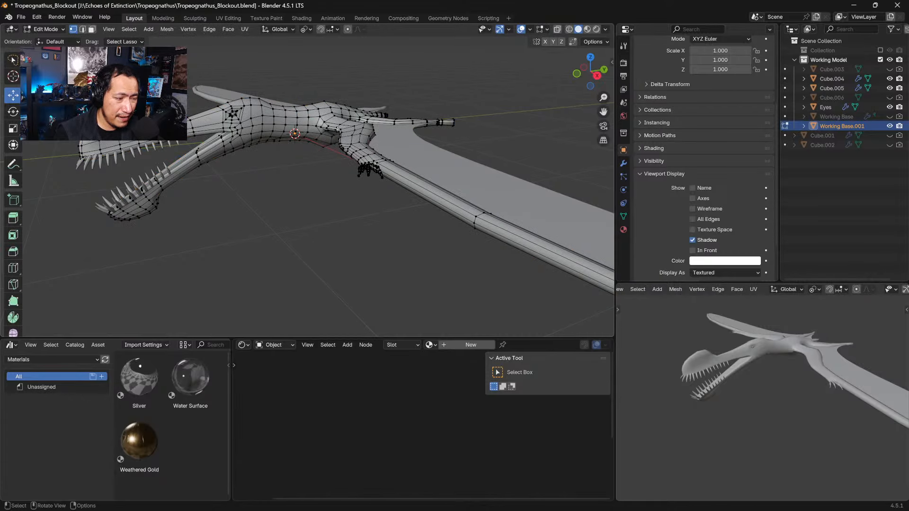
middle_drag(337, 130, 353, 172)
key(Tab)
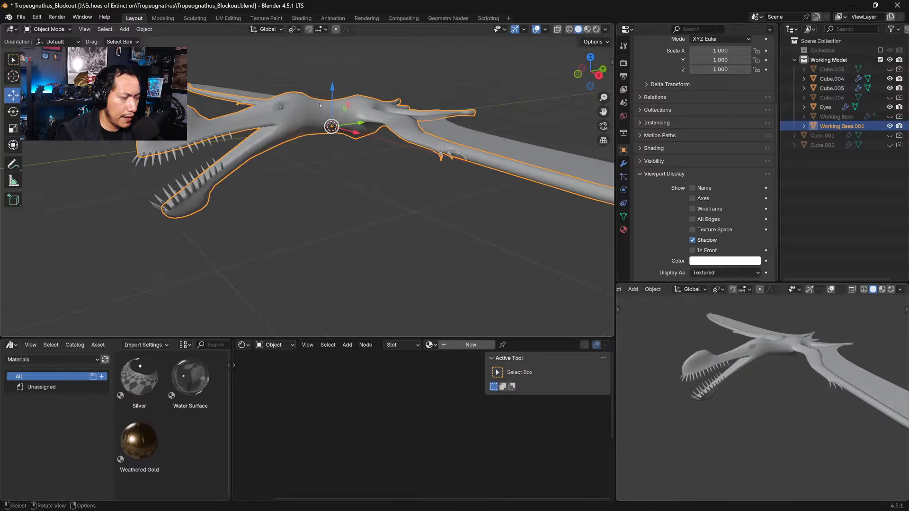
Step: Add a loop cut around the upper jaw just ahead of the eye in side view
key(Tab)
middle_drag(315, 139, 341, 125)
key(KP_3)
shift+middle_drag(341, 125, 388, 195)
key(2)
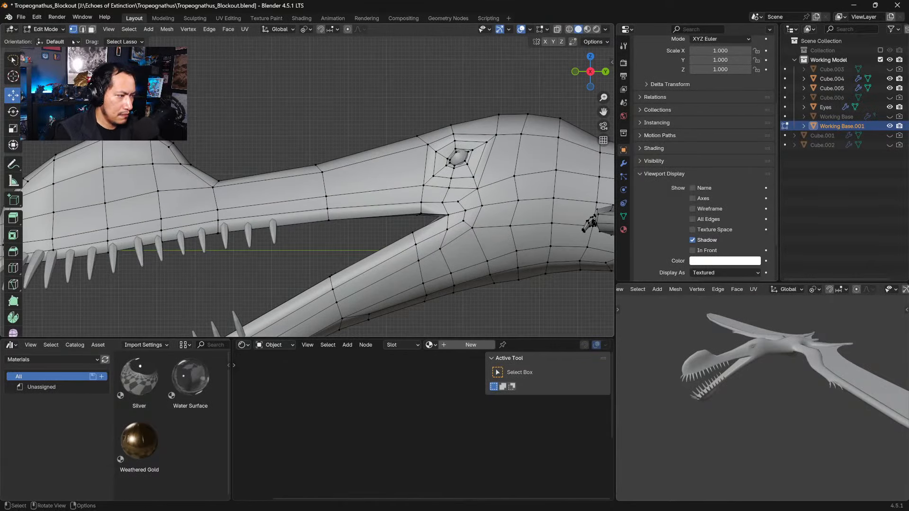
key(ctrl+r)
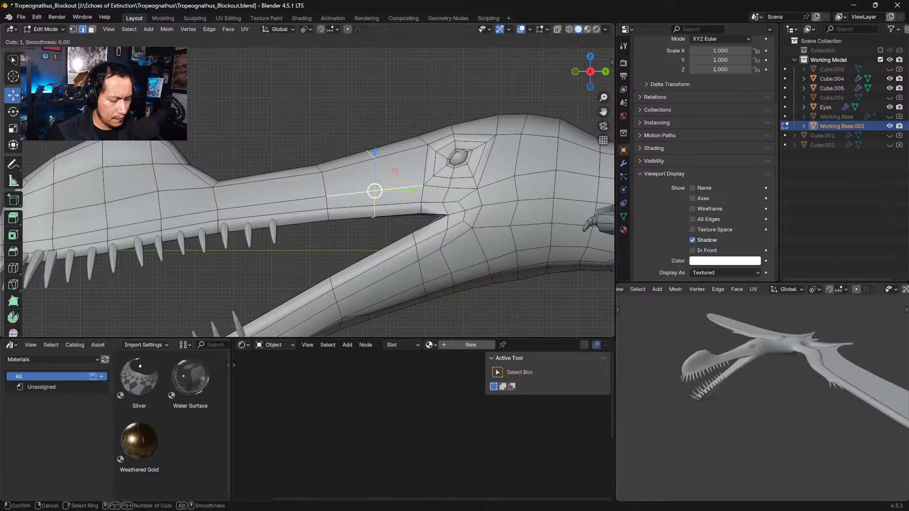
click(373, 191)
click(368, 187)
Step: Add another loop cut around the upper jaw midway through the next segment toward the snout crest
key(ctrl+r)
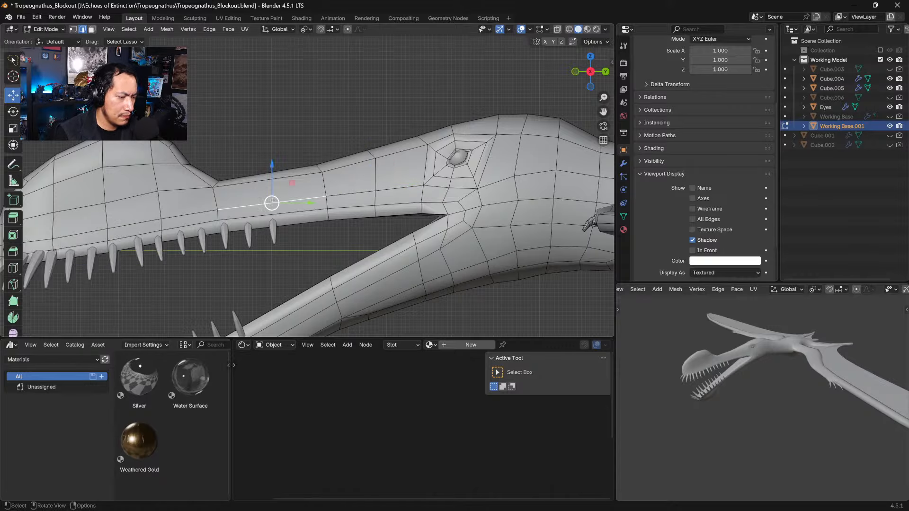
click(273, 204)
click(273, 204)
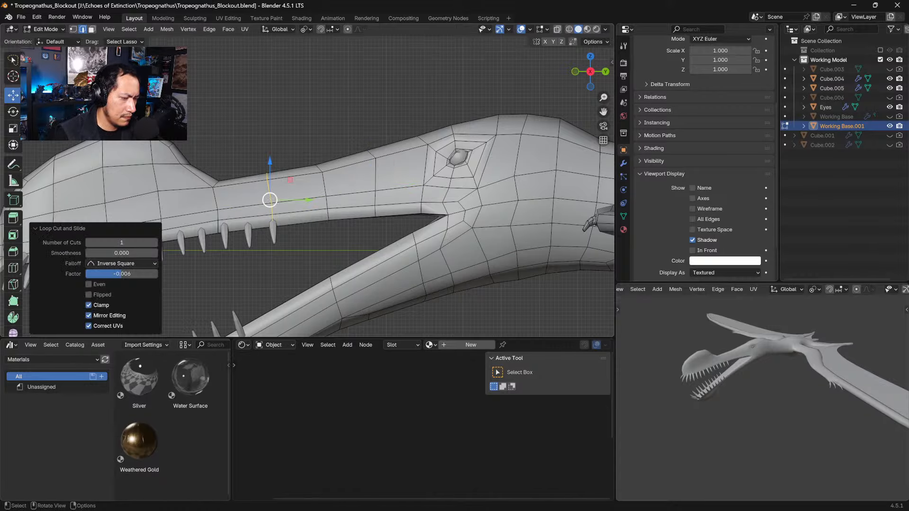
Step: Add a single loop cut around the lower jaw just behind its rearmost tooth
shift+middle_drag(379, 282, 383, 232)
click(383, 232)
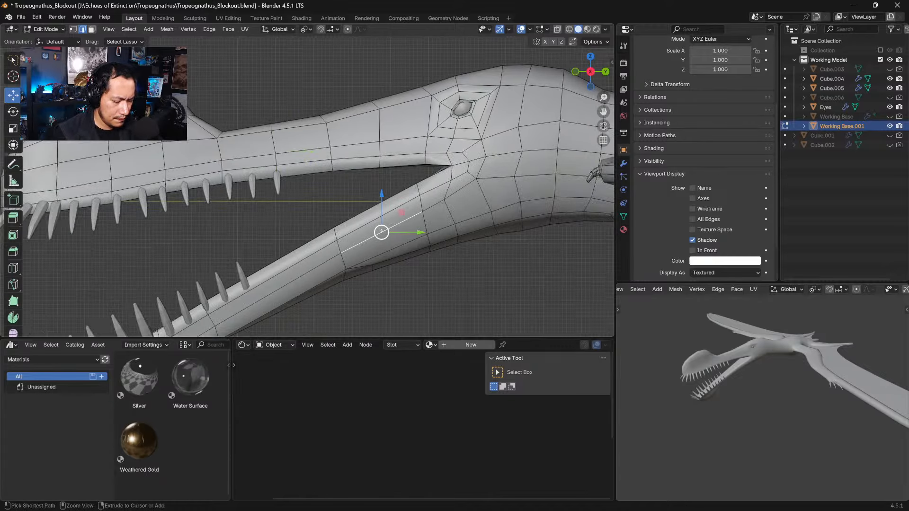
click(286, 282)
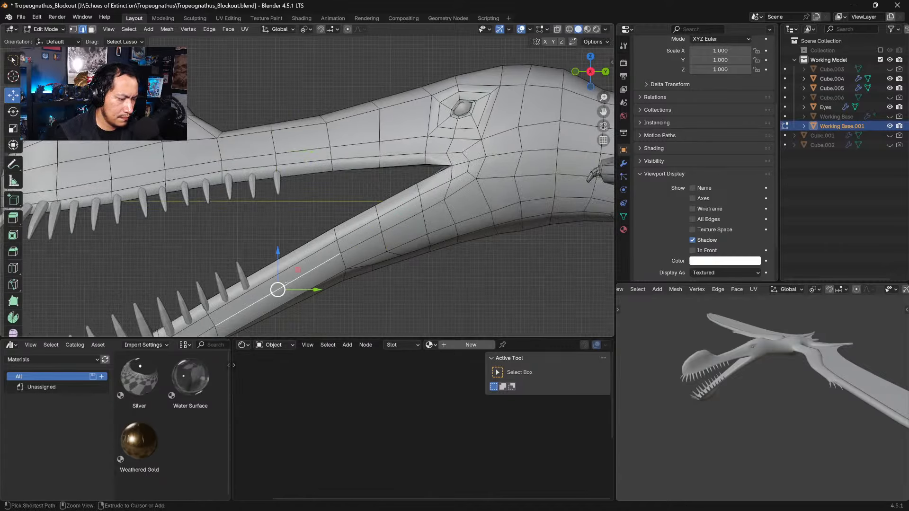
key(ctrl+r)
click(290, 254)
click(290, 255)
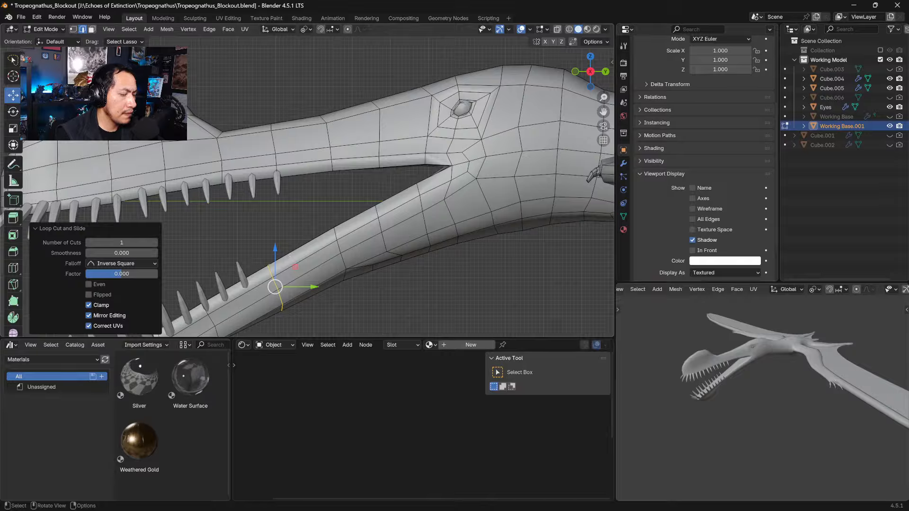
drag(280, 287, 283, 285)
key(ctrl+z)
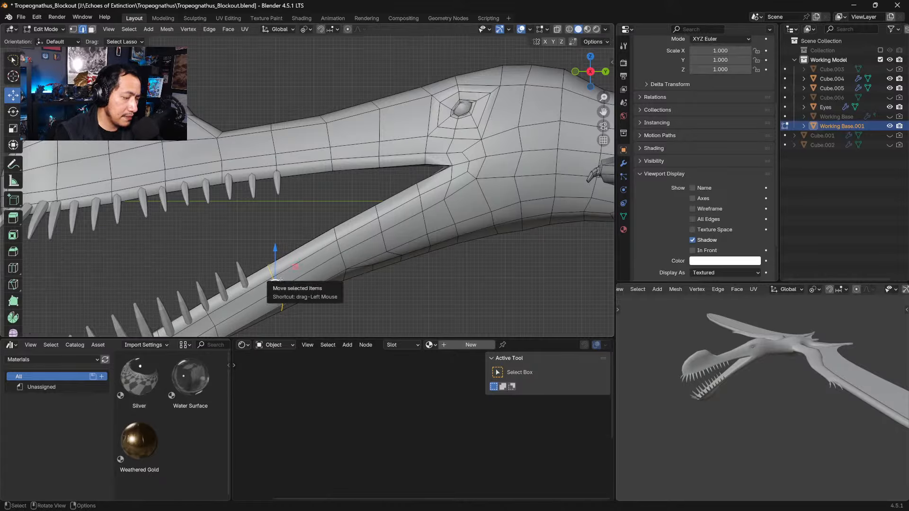
Step: In vertex select mode, raise the lower-edge vertex where the lower crest joins the jaw
middle_drag(280, 283, 341, 249)
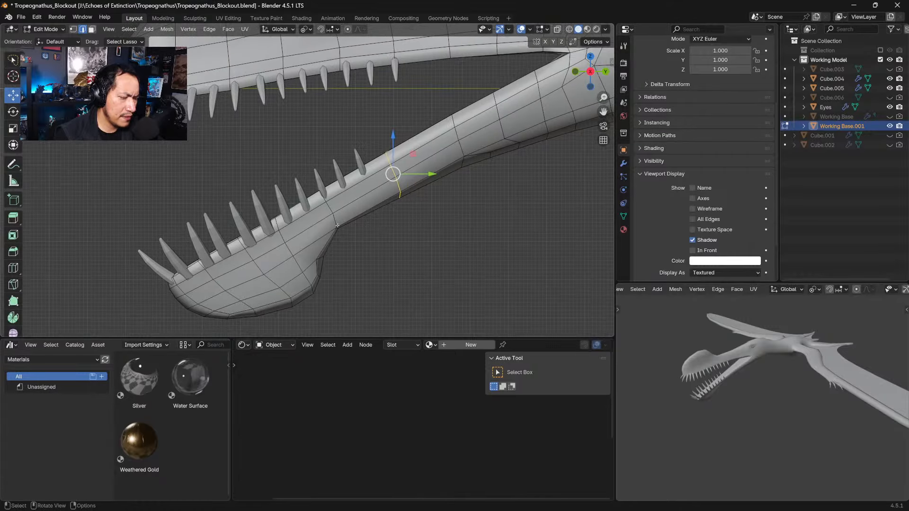
click(337, 226)
key(1)
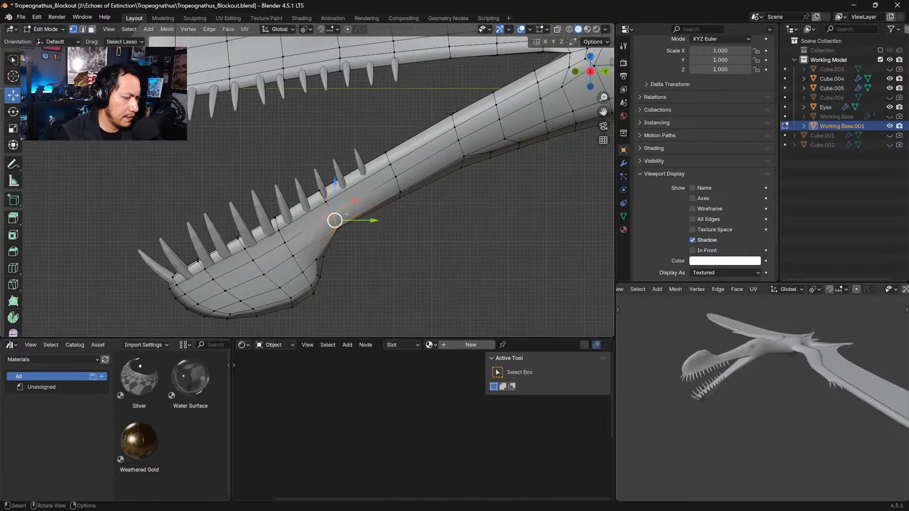
click(337, 227)
drag(336, 226, 337, 223)
Step: Move the vertices along the rear edge of the lower crest slightly backward to smooth its curve
click(314, 258)
mouse_move(317, 257)
mouse_down()
mouse_move(333, 262)
mouse_move(325, 279)
mouse_move(332, 263)
mouse_move(322, 257)
mouse_up()
click(325, 258)
click(321, 256)
click(325, 257)
click(330, 262)
click(321, 275)
click(326, 279)
click(325, 281)
click(330, 262)
click(322, 256)
Step: Reposition the side vertices across the lower crest and its junction with the jaw to even out the edge flow
click(333, 214)
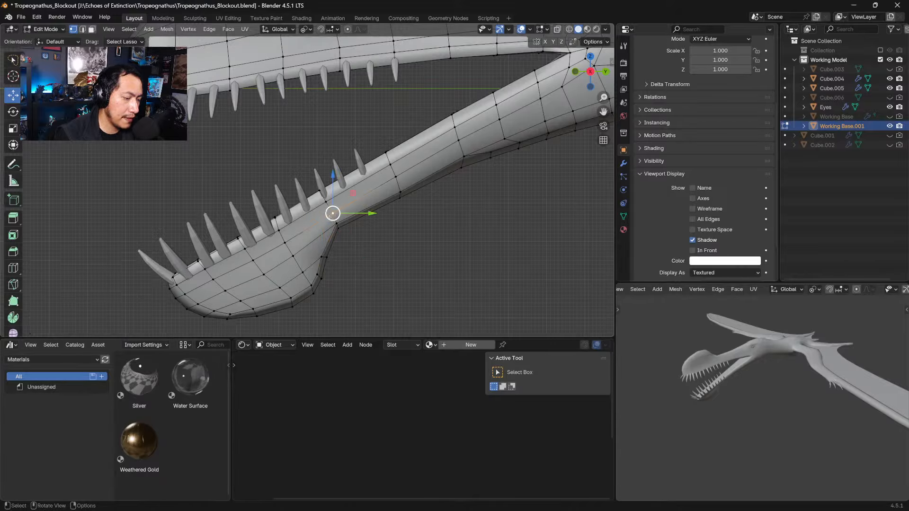
drag(333, 214, 330, 212)
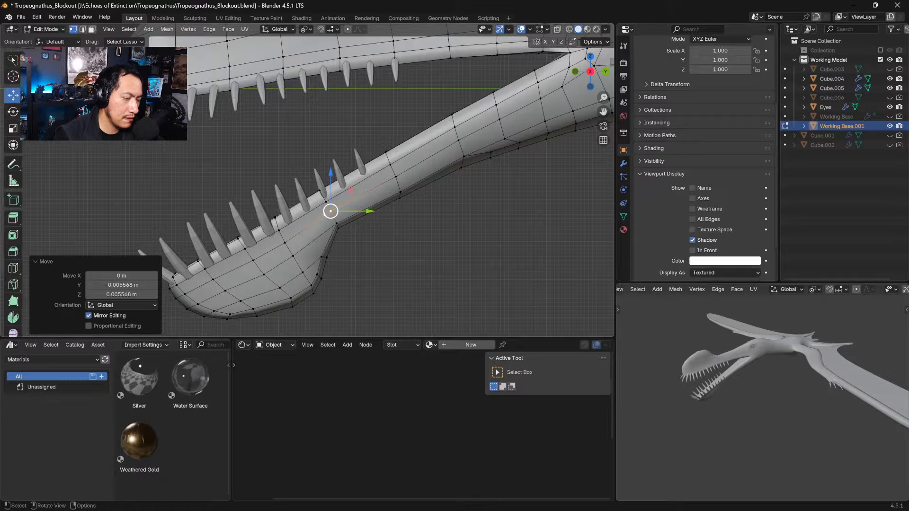
click(281, 231)
drag(281, 230, 258, 259)
click(285, 244)
click(293, 256)
click(255, 261)
click(258, 260)
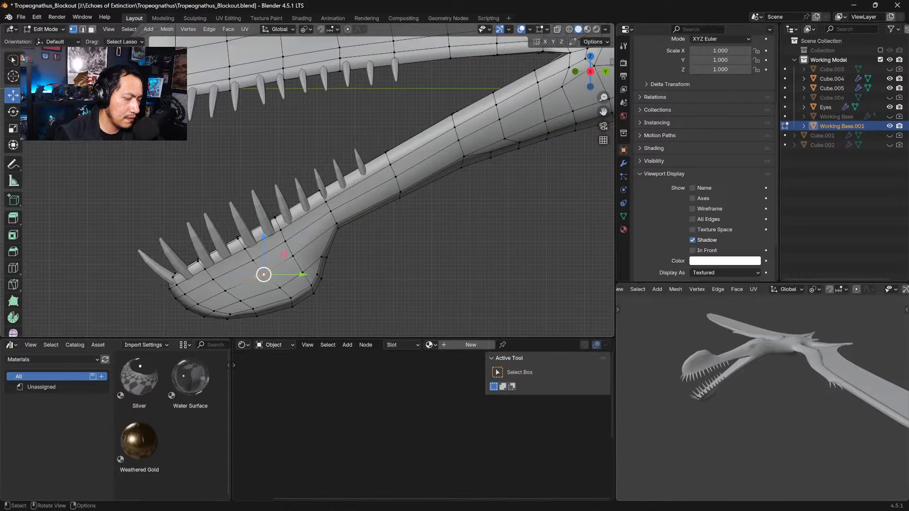
Step: Turn on X-ray and move the bottom vertices of the new lower-jaw loop about -0.0037 m in Y and 0.016 m in Z
shift+middle_drag(264, 273, 338, 258)
shift+middle_drag(455, 134, 305, 205)
click(558, 31)
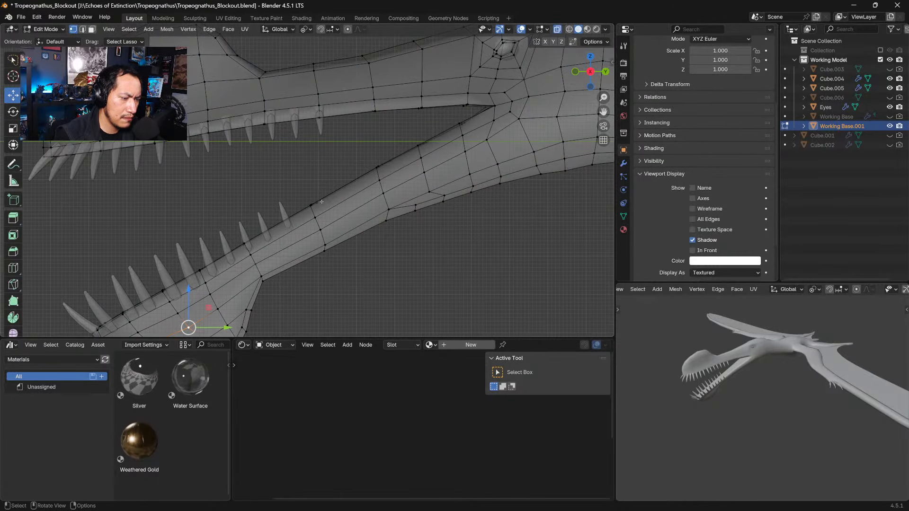
mouse_move(294, 195)
mouse_down()
mouse_move(365, 286)
mouse_move(308, 180)
mouse_up()
click(322, 283)
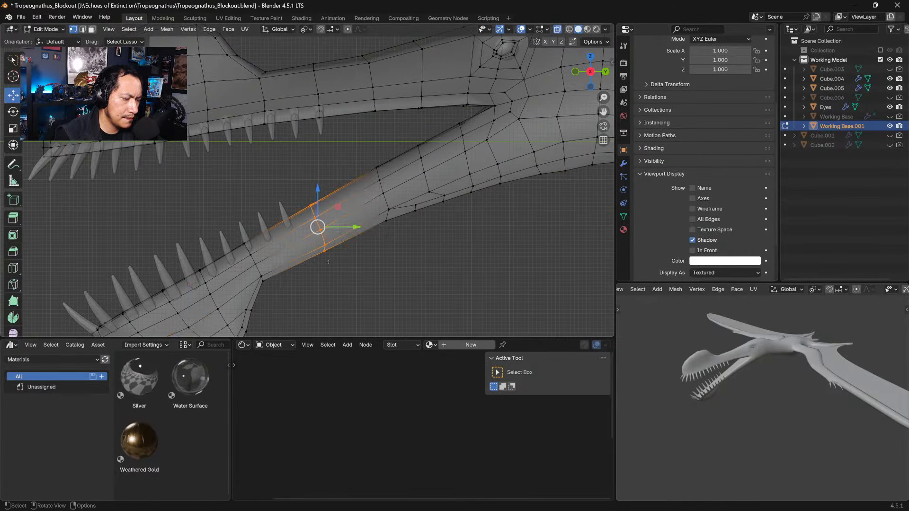
key(g)
drag(307, 231, 308, 233)
key(ctrl+z)
drag(344, 284, 322, 239)
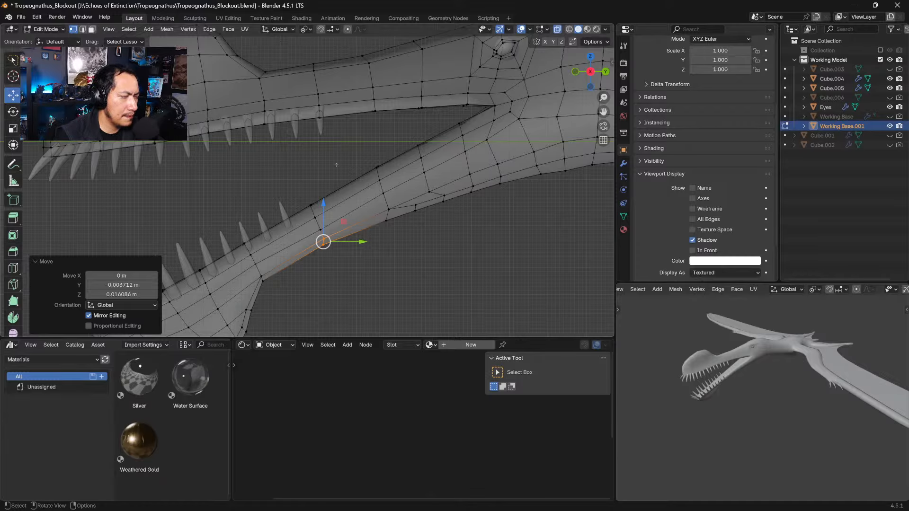
Step: Turn off the overlays and X-ray to inspect the smooth shading of the head and jaws
click(521, 30)
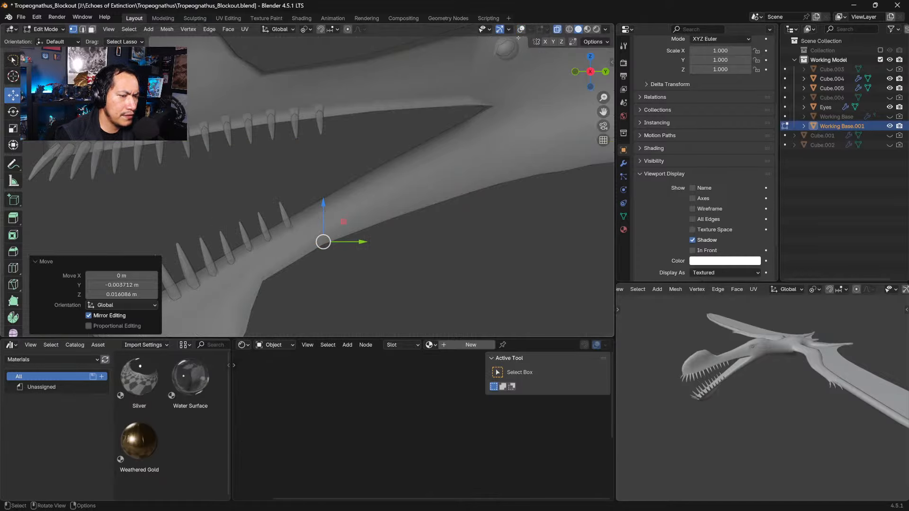
click(557, 29)
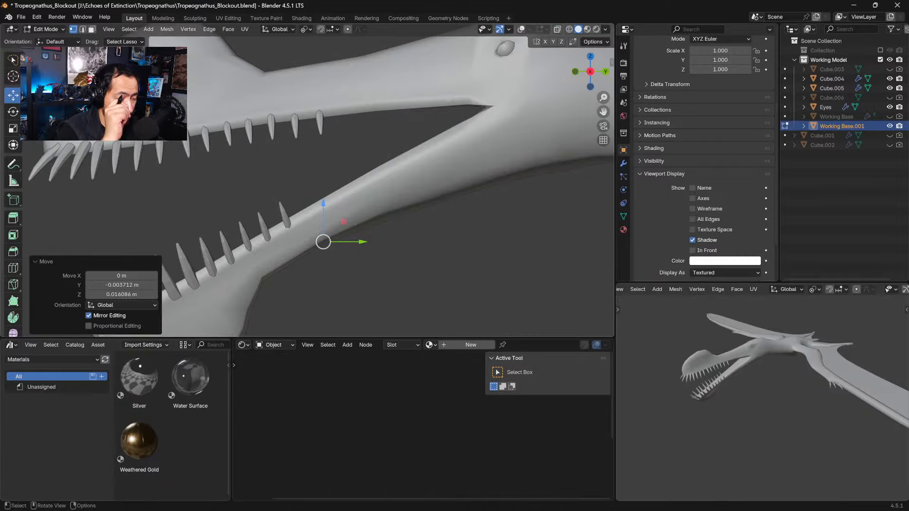
shift+middle_drag(354, 126, 403, 146)
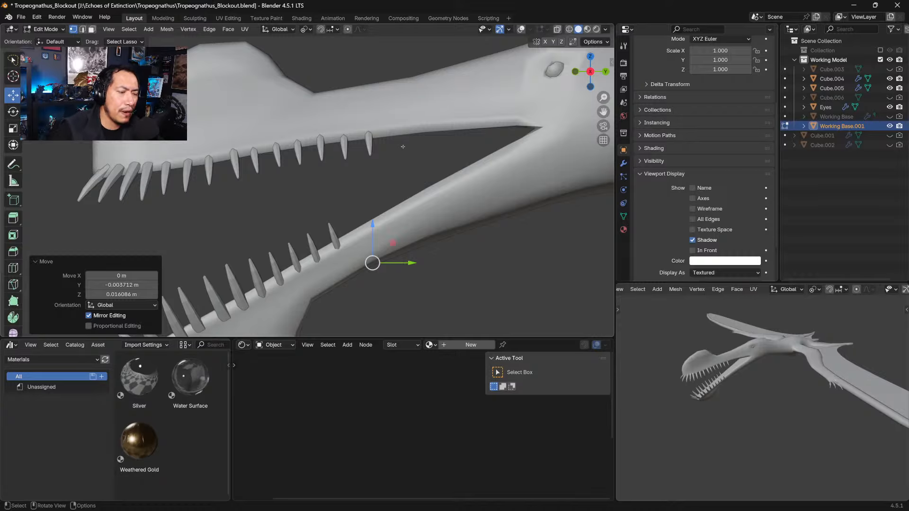
mouse_move(297, 130)
middle_down()
mouse_move(320, 188)
mouse_move(307, 124)
middle_up()
key(Tab)
key(Tab)
key(Tab)
key(Tab)
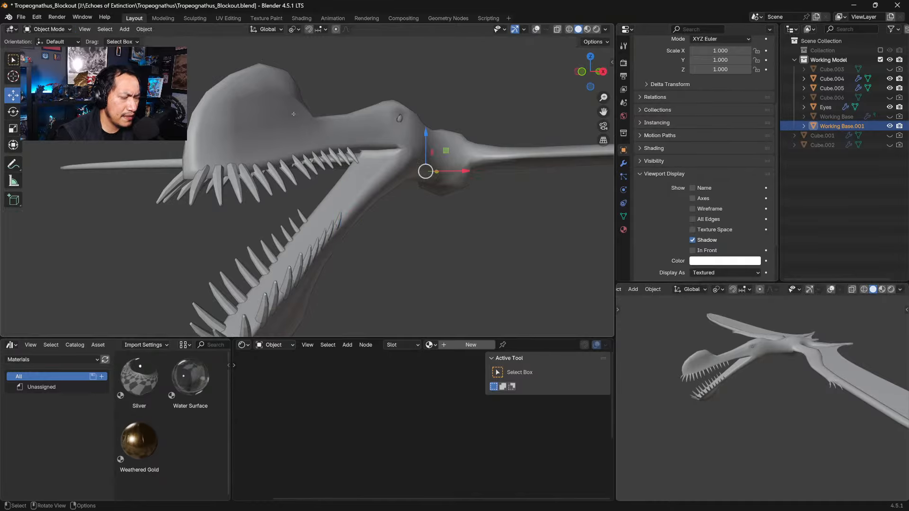
Step: Inspect the jaws and head from several angles in Object Mode with the viewport overlays turned on
click(53, 29)
click(56, 40)
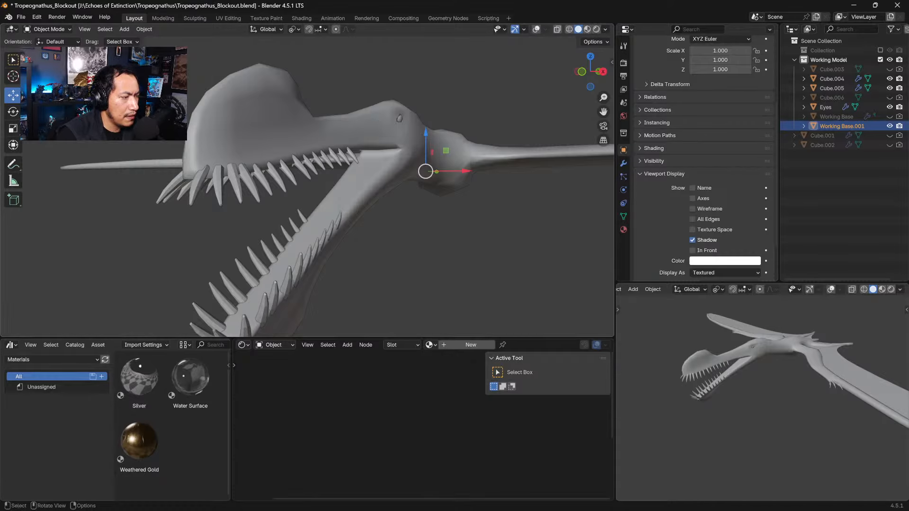
click(536, 29)
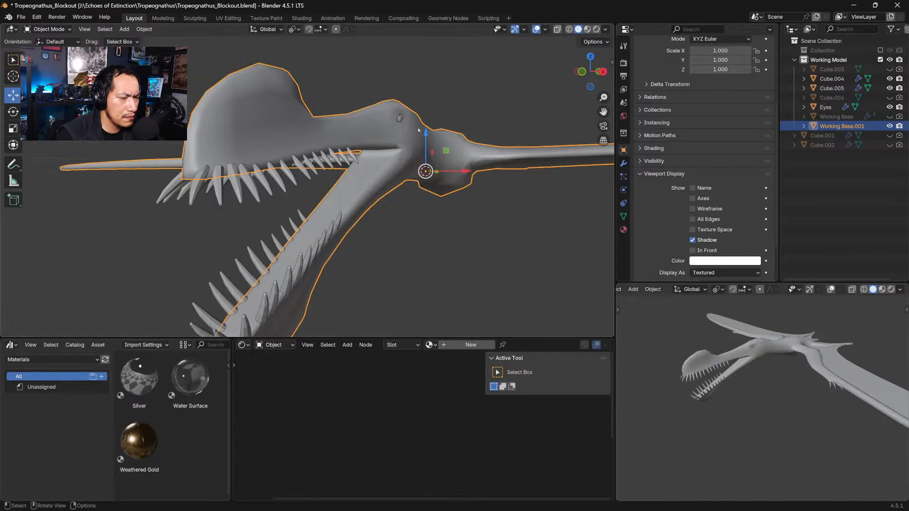
middle_drag(412, 130, 384, 152)
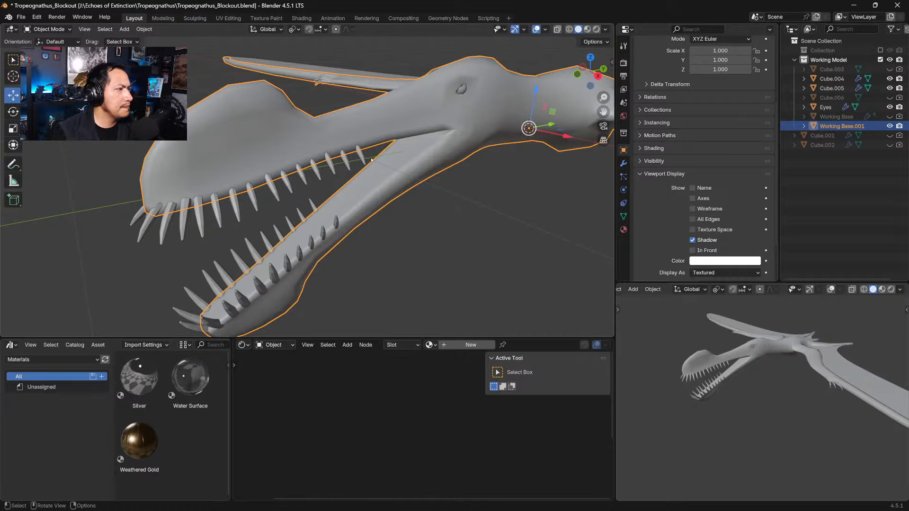
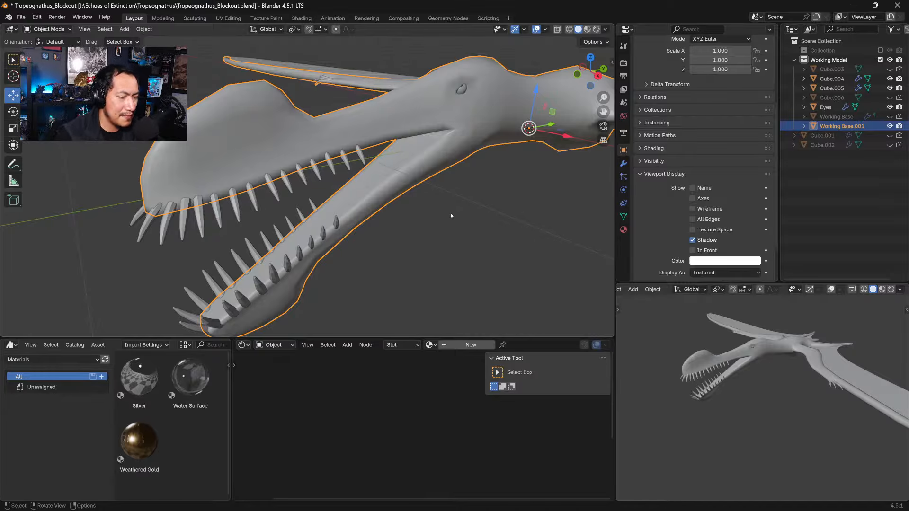
middle_drag(451, 215, 413, 221)
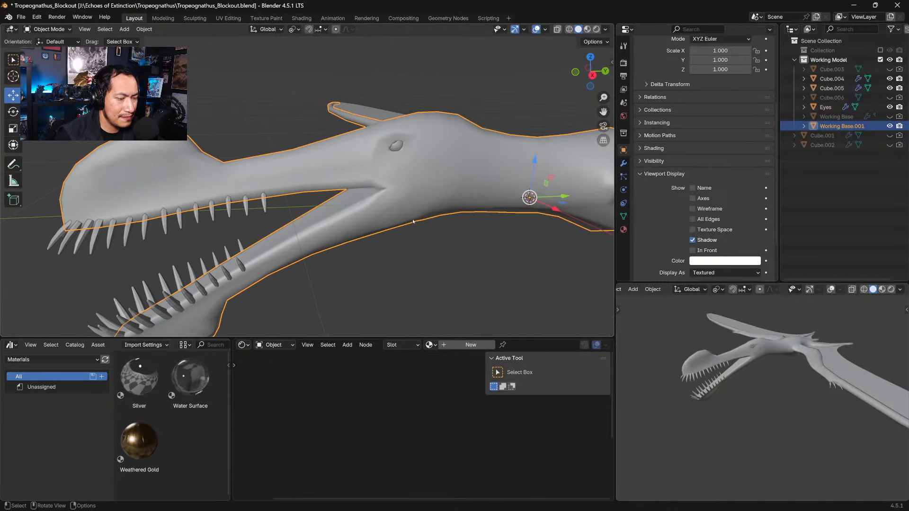
Step: Return to editing the body mesh in side view with the reference image Collection and X-ray enabled
key(KP_3)
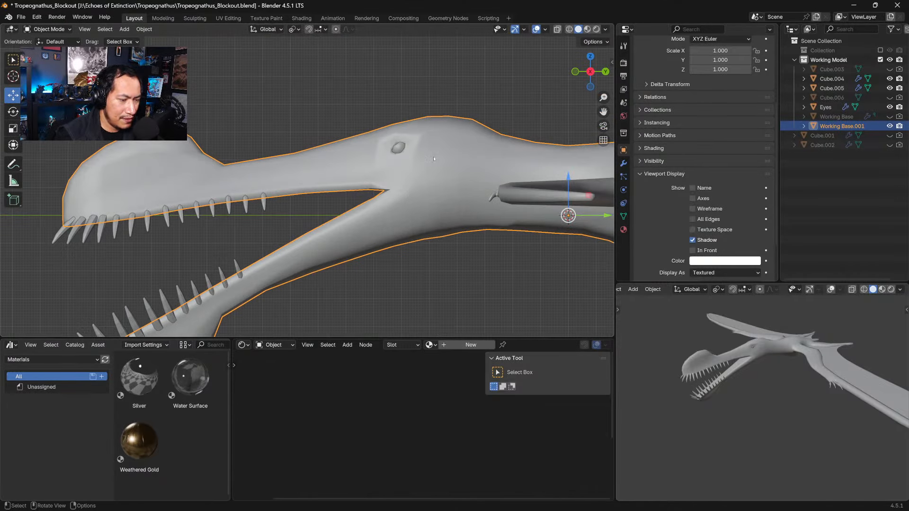
key(Tab)
ctrl+middle_drag(398, 151, 363, 164)
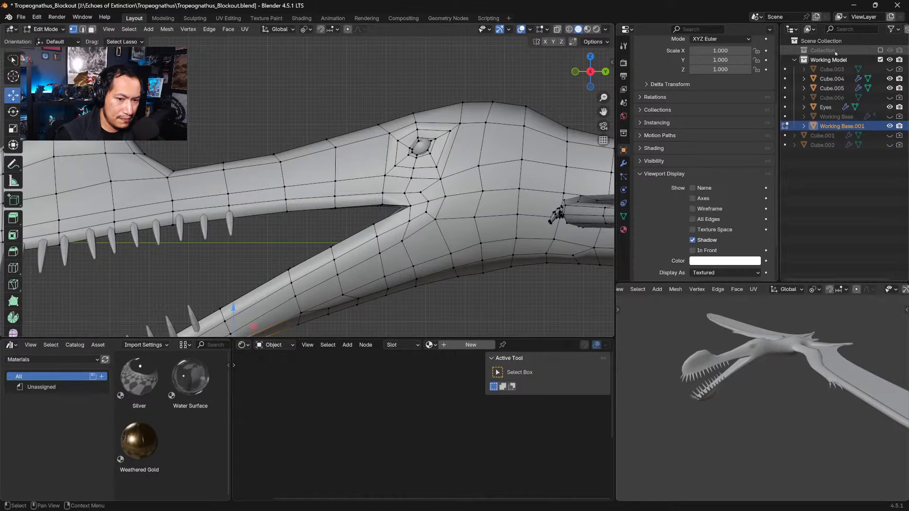
click(881, 51)
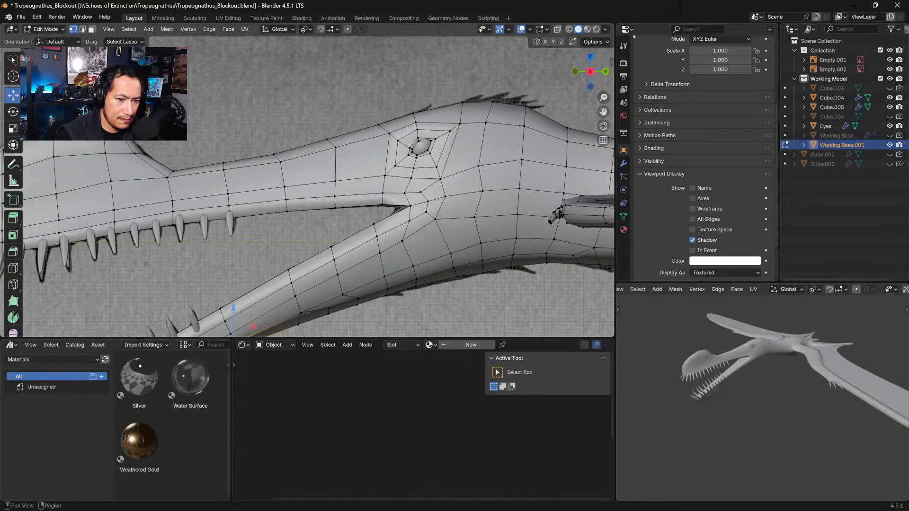
key(alt+z)
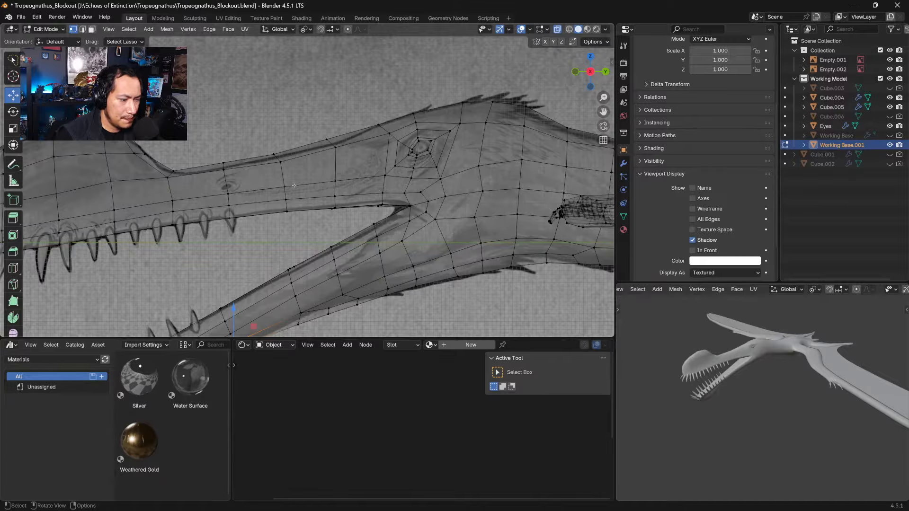
Step: Add a centred loop cut around the upper jaw just behind the snout crest
shift+middle_drag(294, 185, 371, 184)
click(280, 192)
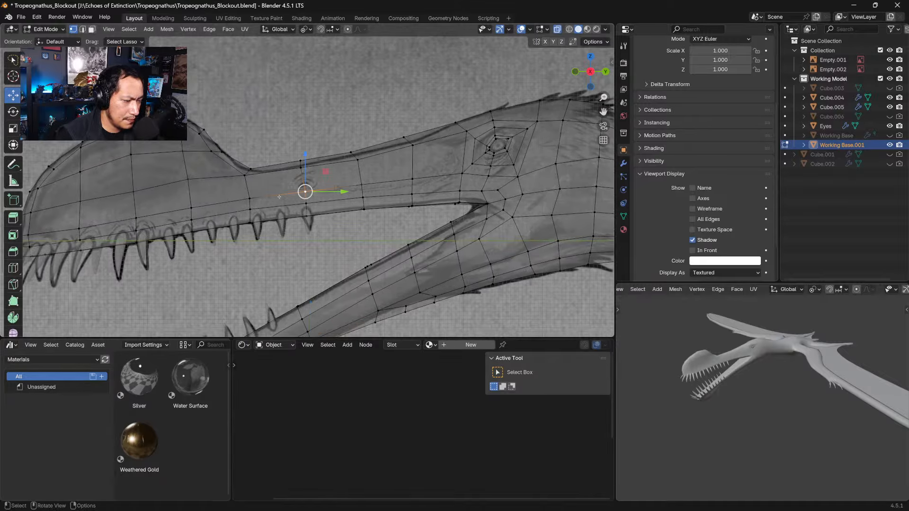
key(ctrl+r)
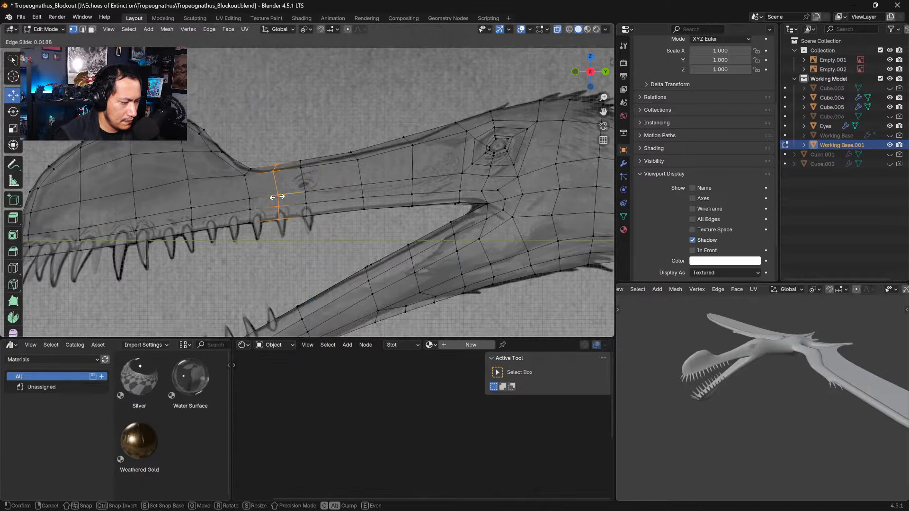
click(278, 198)
right_click(278, 199)
Step: Add a loop cut around the lower jaw midway through the next segment behind the rearmost tooth loop
shift+middle_drag(312, 271, 323, 197)
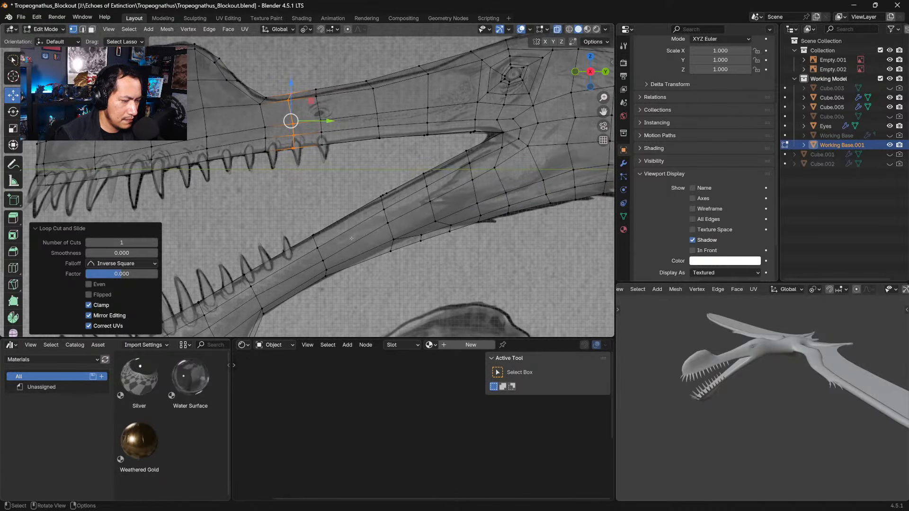
click(320, 232)
key(ctrl+r)
click(348, 231)
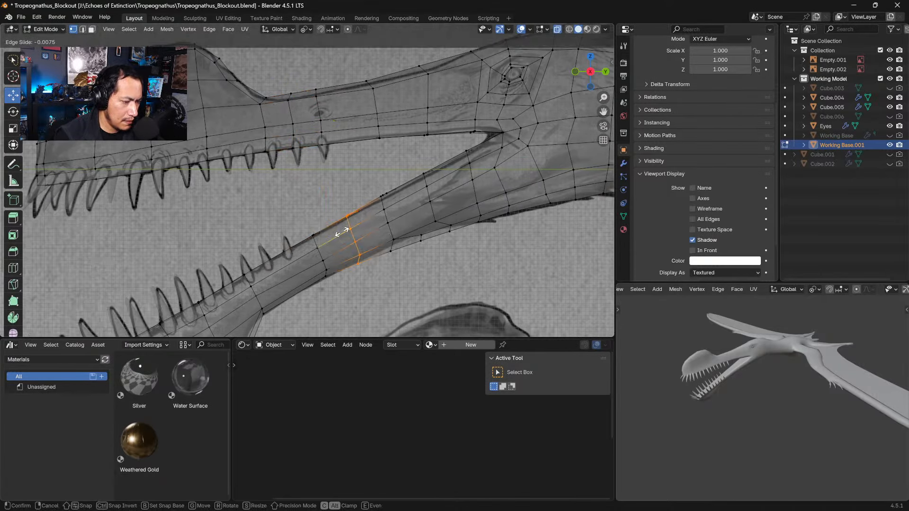
click(346, 232)
click(282, 275)
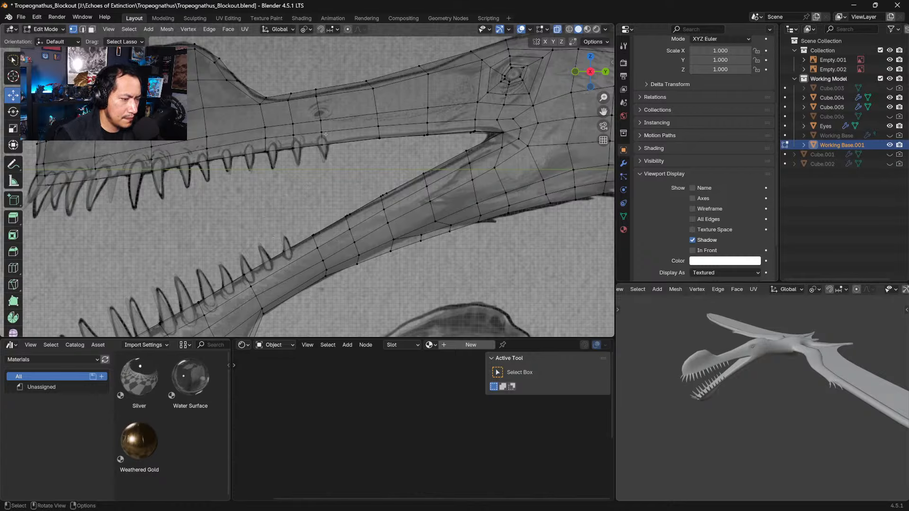
Step: Lower the two top-edge vertices of the upper jaw just behind the snout crest to follow the reference sketch's outline
click(291, 94)
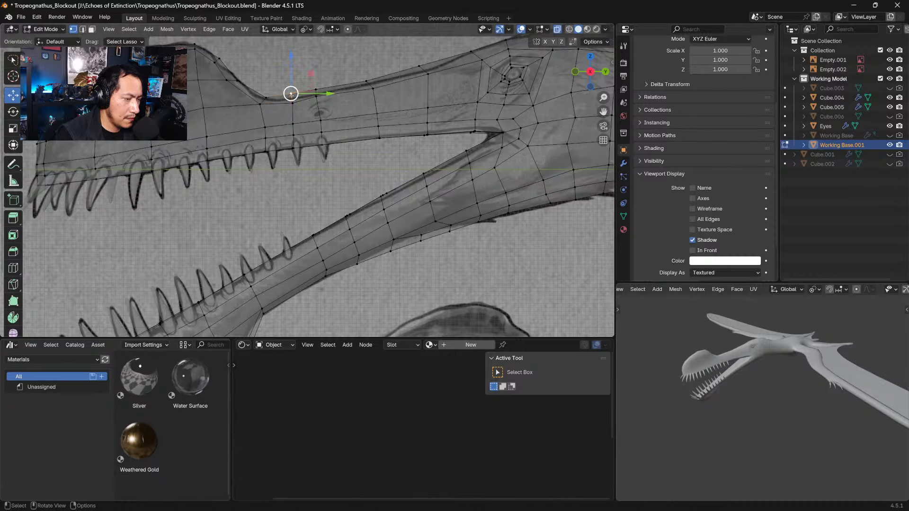
drag(292, 95, 292, 98)
click(317, 89)
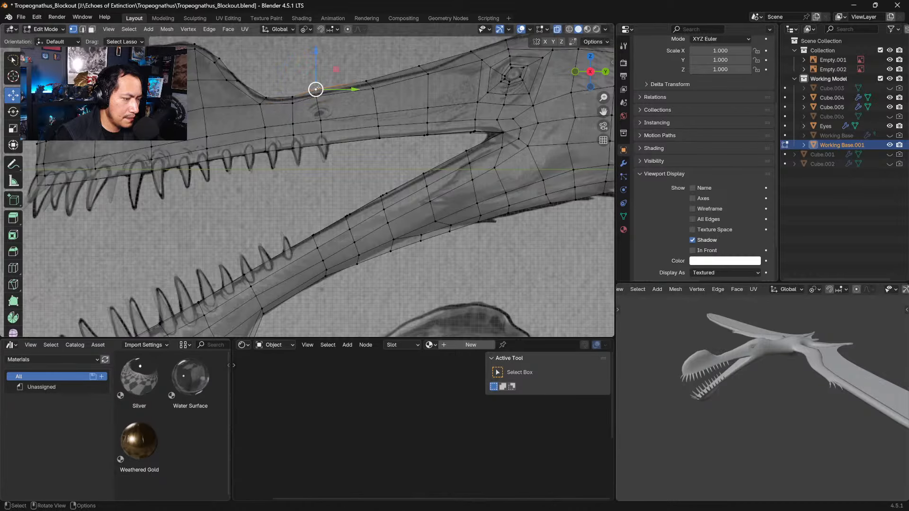
key(ctrl+z)
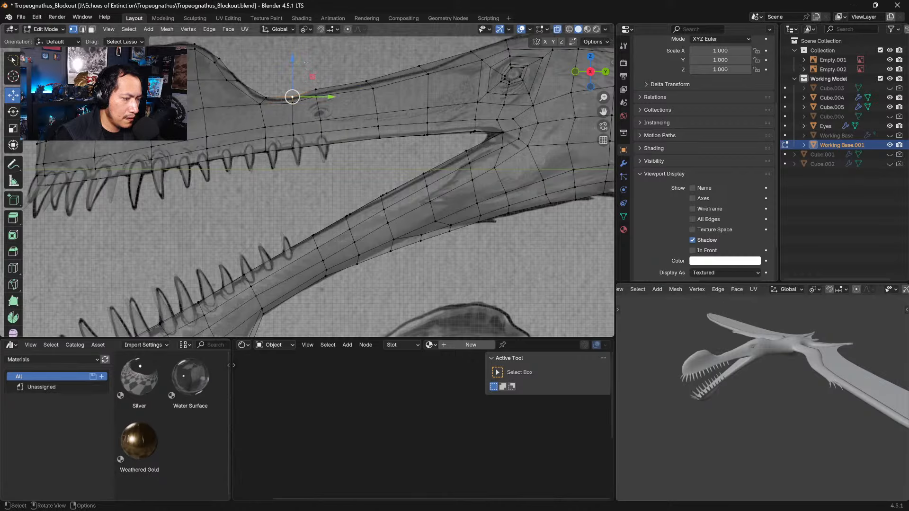
click(315, 89)
drag(316, 89, 316, 99)
key(ctrl+z)
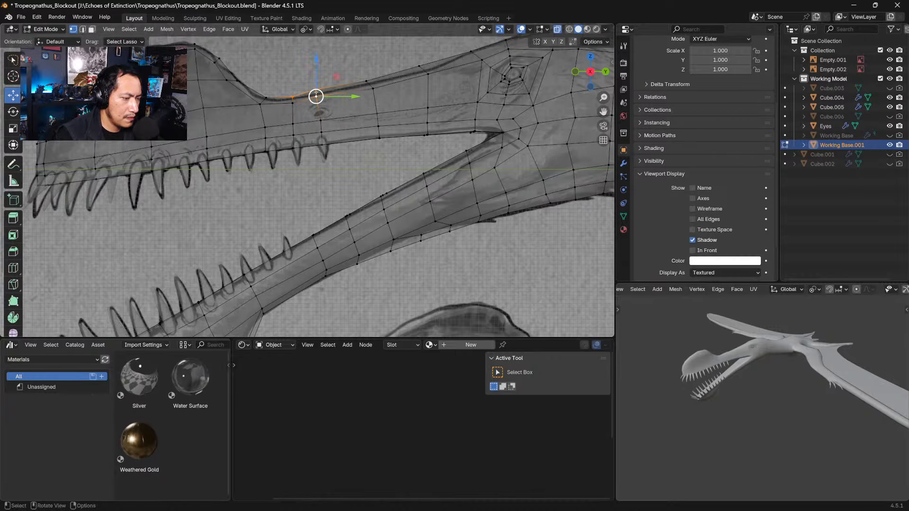
click(317, 89)
shift+click(317, 95)
click(317, 97)
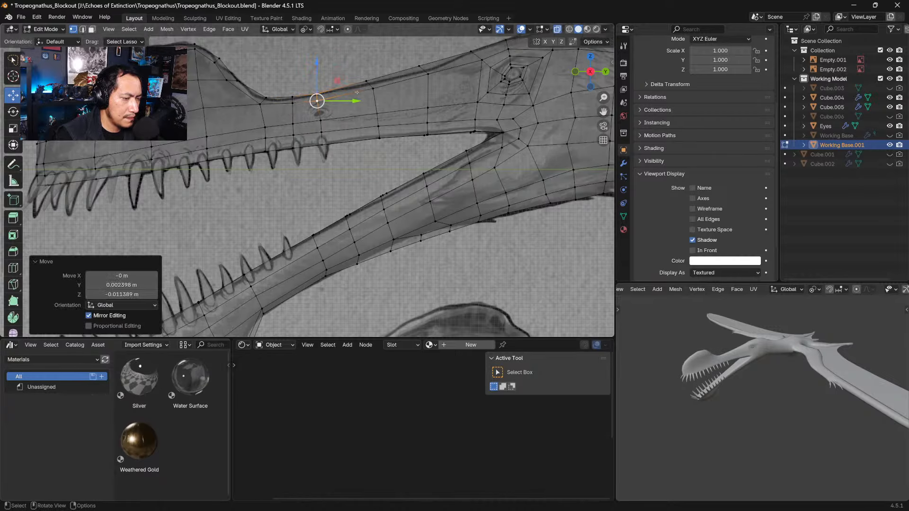
Step: Move the upper jaw's top-edge vertices between the nostril and the eye to follow the reference sketch's outline
click(372, 88)
drag(372, 88, 374, 90)
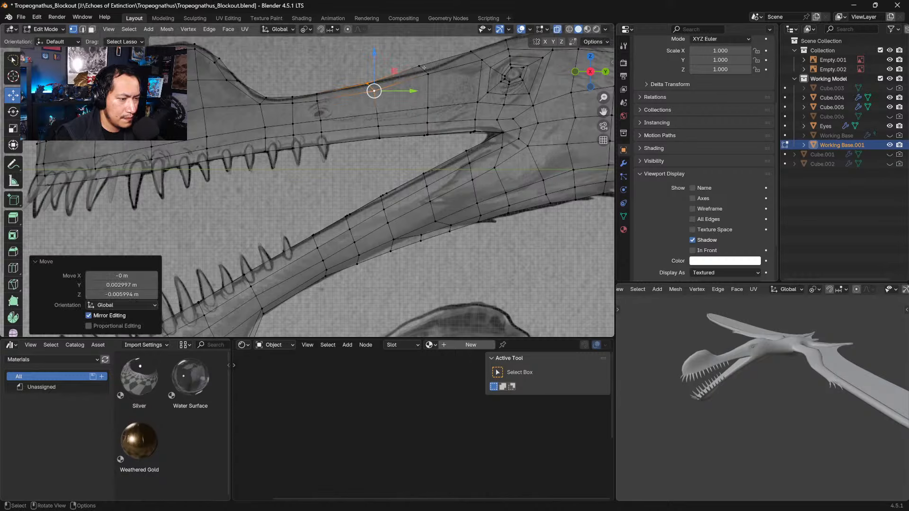
click(419, 67)
drag(419, 66, 430, 79)
shift+middle_drag(430, 79, 378, 113)
drag(377, 115, 371, 116)
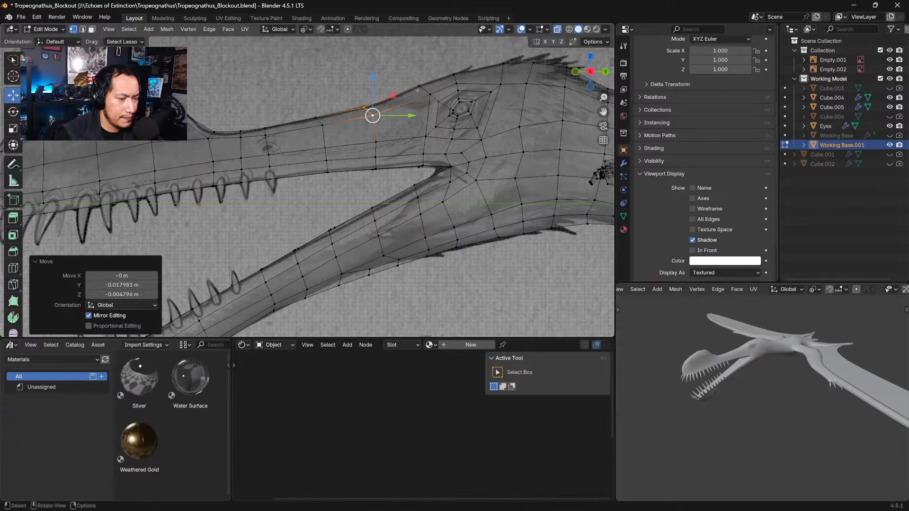
click(419, 86)
click(430, 95)
drag(430, 94, 429, 96)
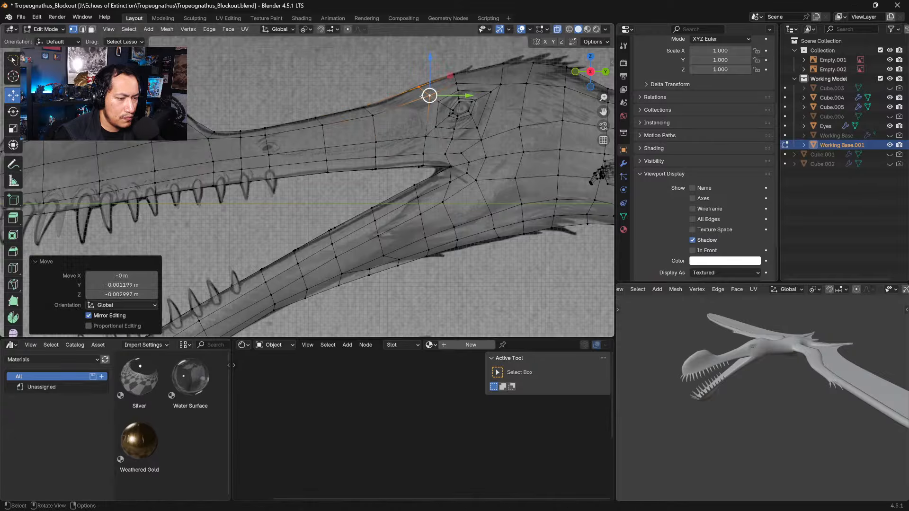
shift+middle_drag(503, 132, 424, 151)
click(435, 196)
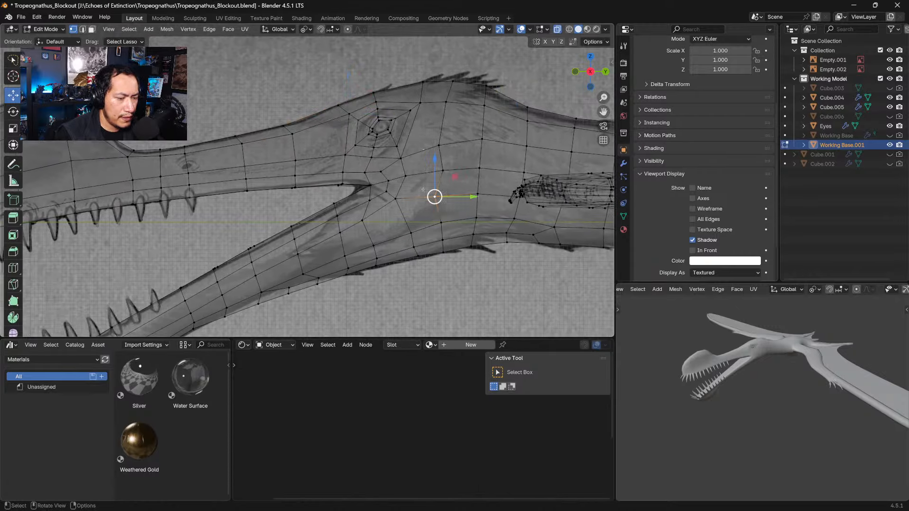
key(3)
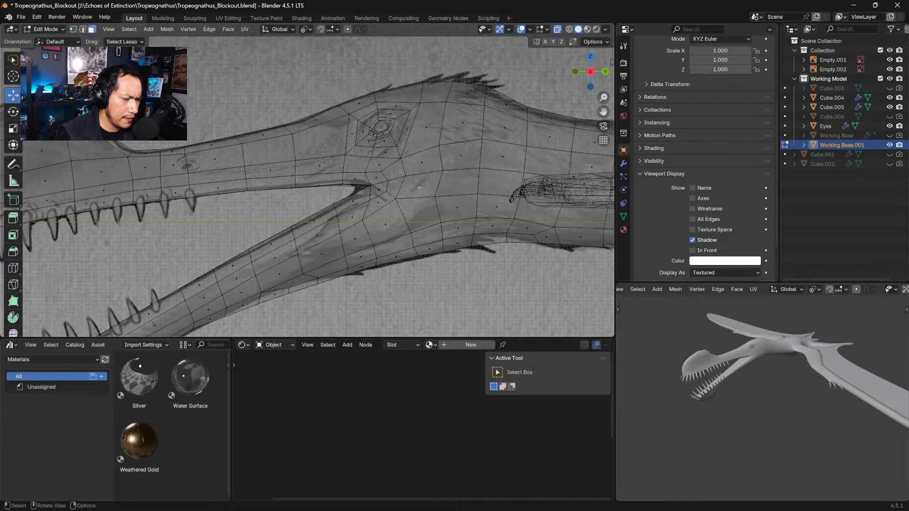
click(419, 188)
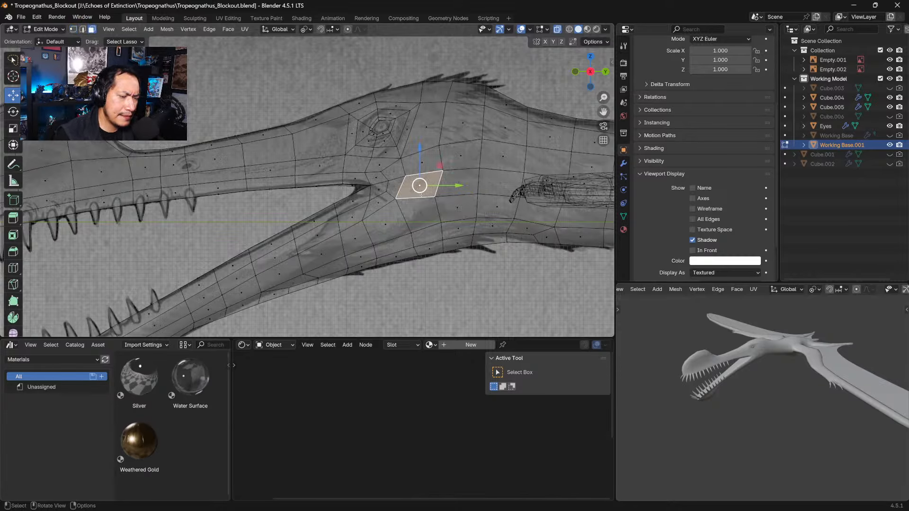
shift+middle_drag(430, 178, 330, 194)
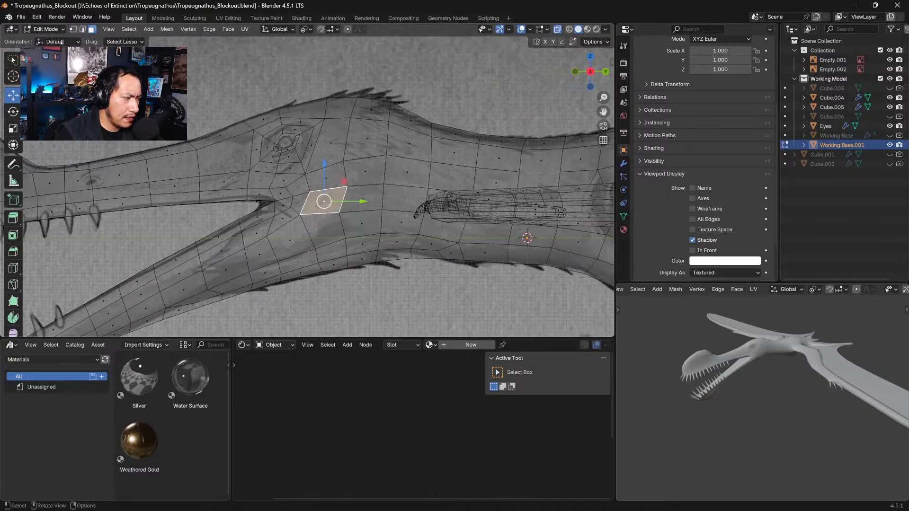
Step: Nudge the vertices just behind the eye, below the head's top edge, to even out the edge spacing
key(1)
click(343, 159)
mouse_move(342, 159)
mouse_down()
mouse_move(345, 172)
mouse_move(345, 158)
mouse_up()
click(350, 118)
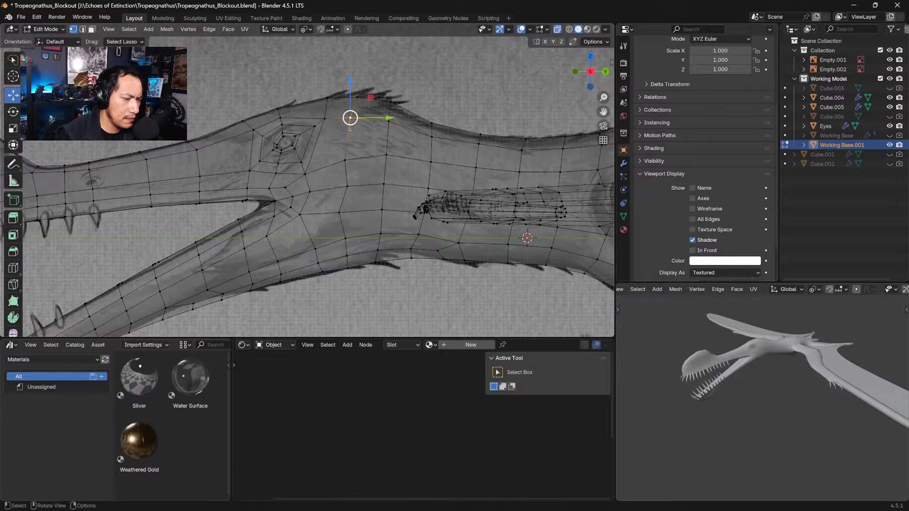
mouse_move(350, 120)
mouse_down()
mouse_move(350, 130)
mouse_move(351, 121)
mouse_up()
click(390, 127)
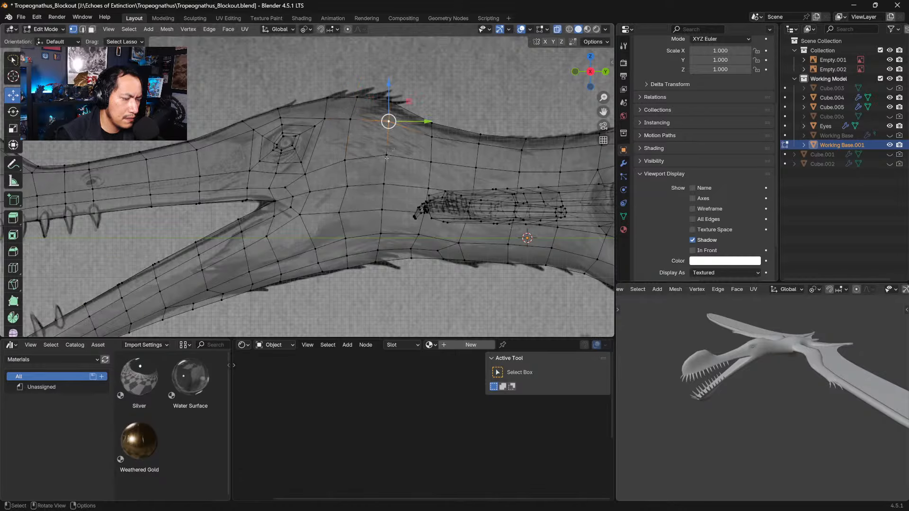
click(391, 123)
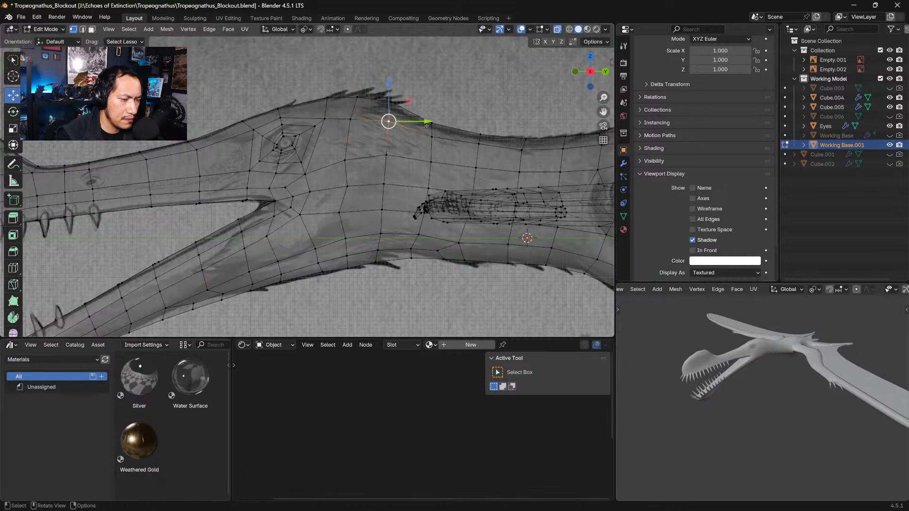
Step: Switch the body mesh to Sculpt Mode and pull the lower jaw crest's rear edge toward the sketch with the Grab brush
mouse_move(414, 186)
ctrl+middle_down()
mouse_move(413, 172)
mouse_move(411, 232)
ctrl+middle_up()
shift+middle_drag(300, 304, 388, 205)
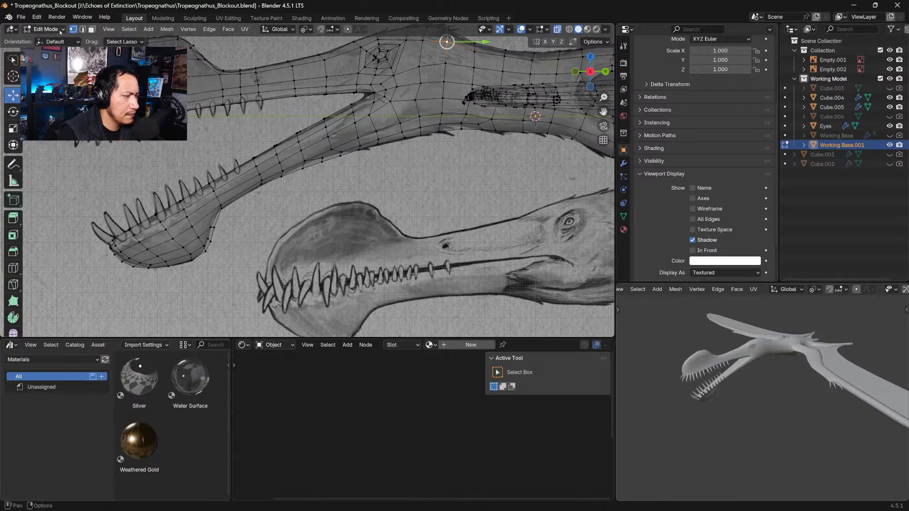
click(51, 30)
click(51, 61)
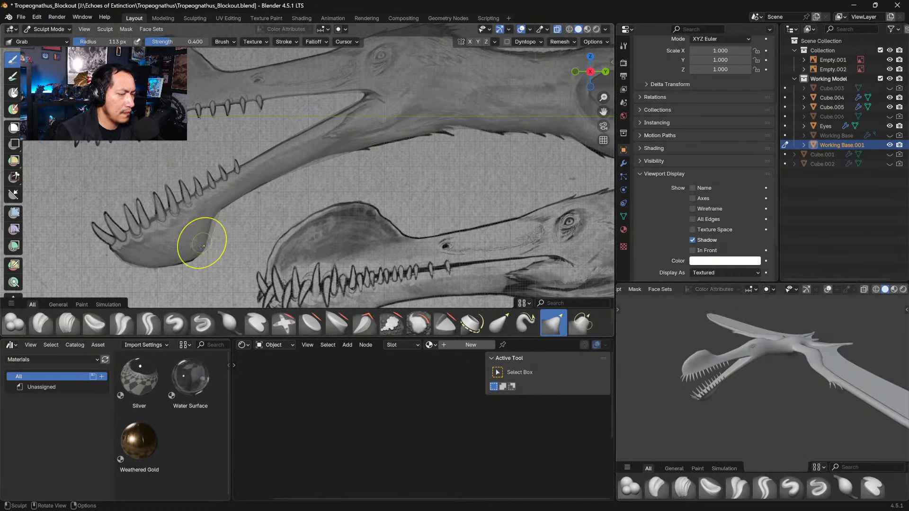
mouse_move(204, 245)
mouse_down()
mouse_move(213, 218)
mouse_move(203, 248)
mouse_move(187, 257)
mouse_move(196, 258)
mouse_move(137, 263)
mouse_move(195, 261)
mouse_up()
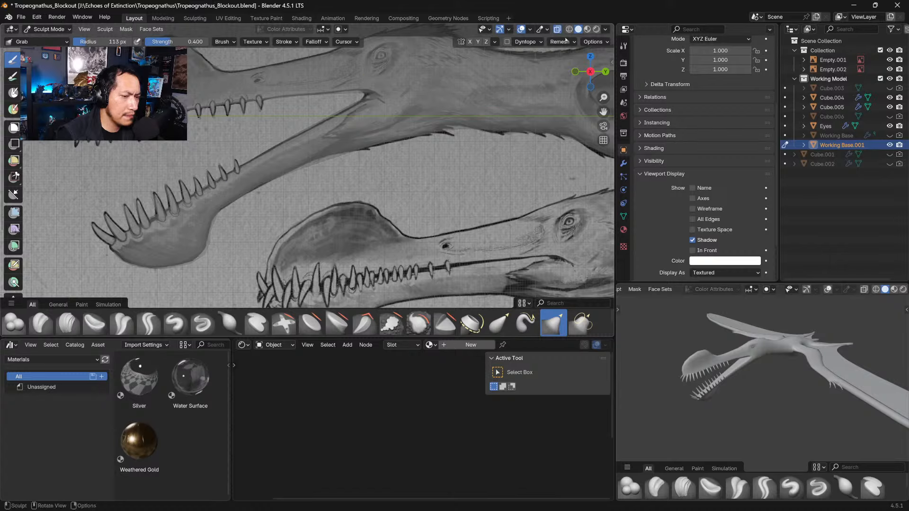
click(65, 31)
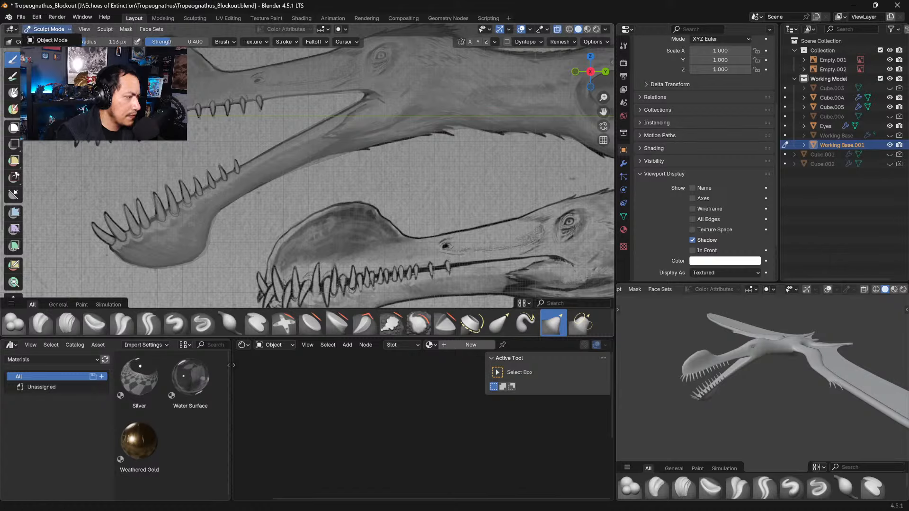
click(53, 40)
key(Tab)
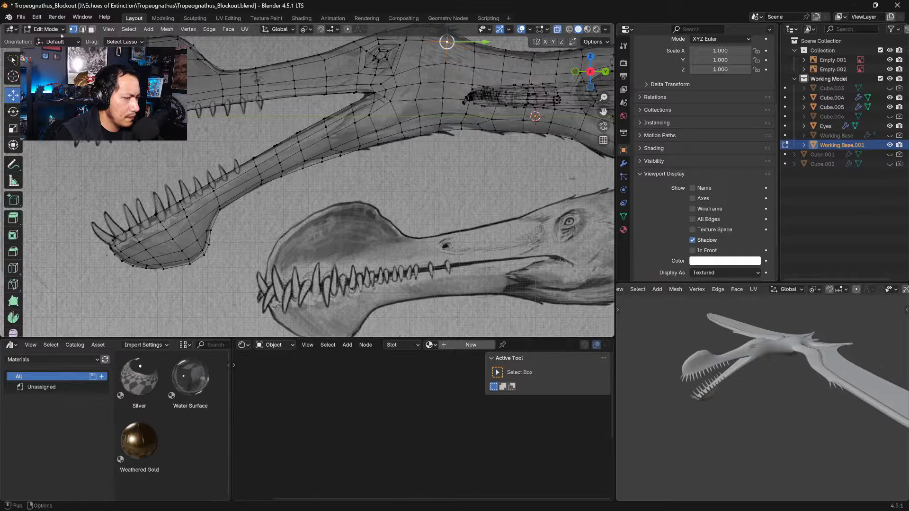
click(45, 28)
key(Tab)
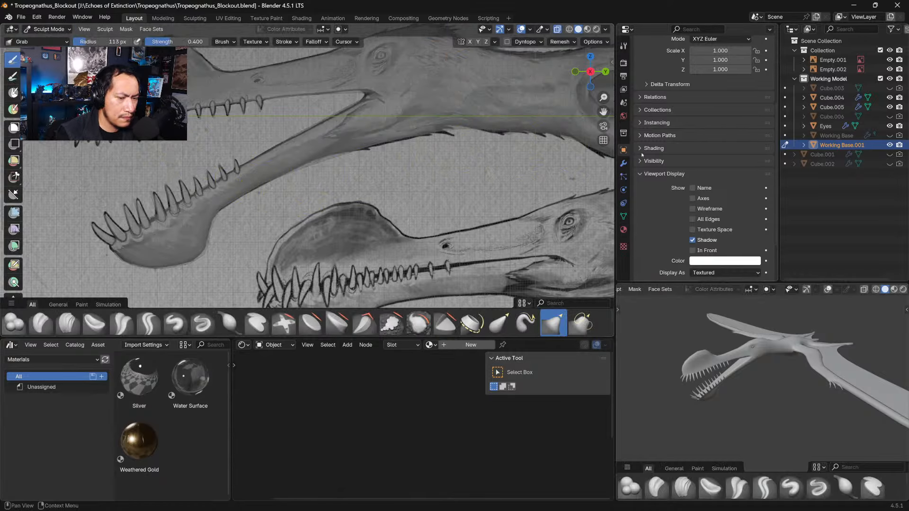
Step: Enable the body mesh's Wireframe display and reshape the lower jaw crest with the Grab brush to match the sketch
click(693, 209)
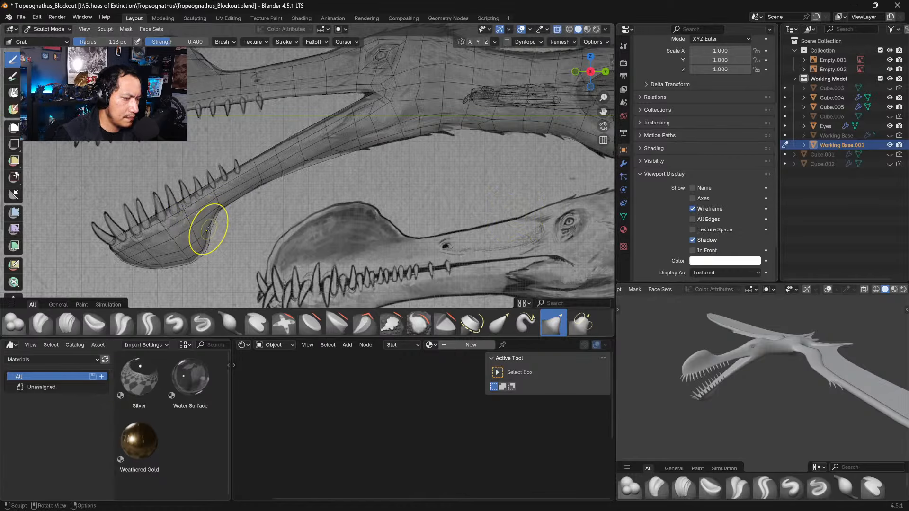
mouse_move(209, 230)
mouse_down()
mouse_move(198, 257)
mouse_move(171, 246)
mouse_up()
mouse_move(171, 245)
mouse_down()
mouse_move(184, 262)
mouse_move(159, 257)
mouse_up()
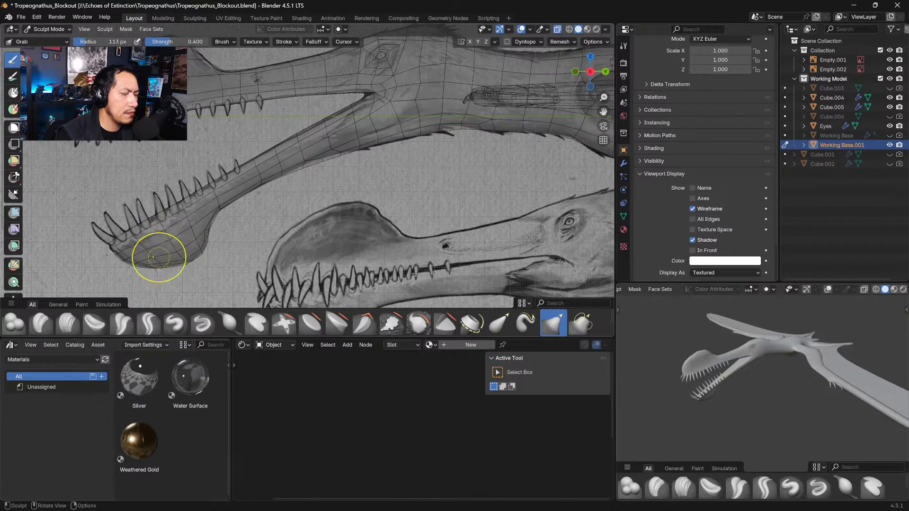
mouse_move(219, 203)
mouse_down()
mouse_move(205, 187)
mouse_move(218, 208)
mouse_up()
Step: Grab-sculpt the lower jaw's shaft from behind the crest toward the mouth corner to even the edge flow and match the outline
mouse_move(258, 168)
mouse_down()
mouse_move(263, 184)
mouse_move(257, 170)
mouse_up()
mouse_move(269, 166)
mouse_down()
mouse_move(274, 157)
mouse_move(257, 170)
mouse_up()
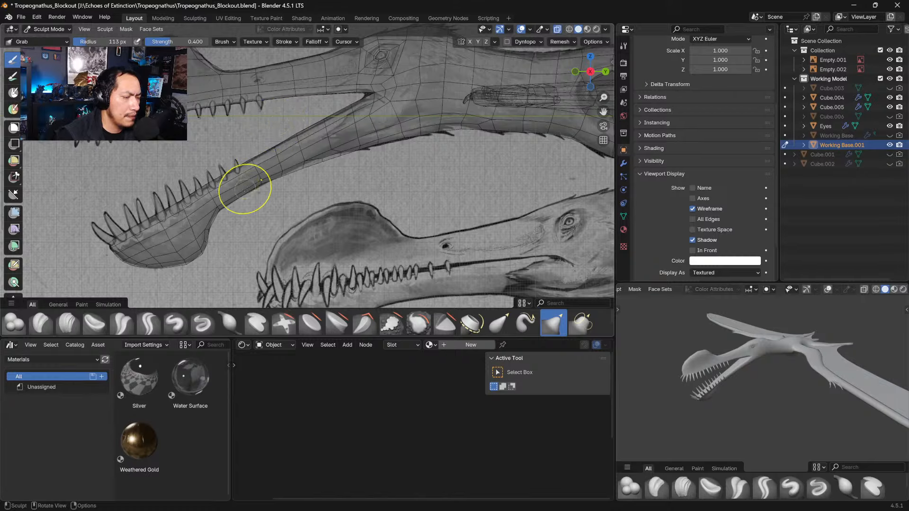
drag(238, 198, 236, 196)
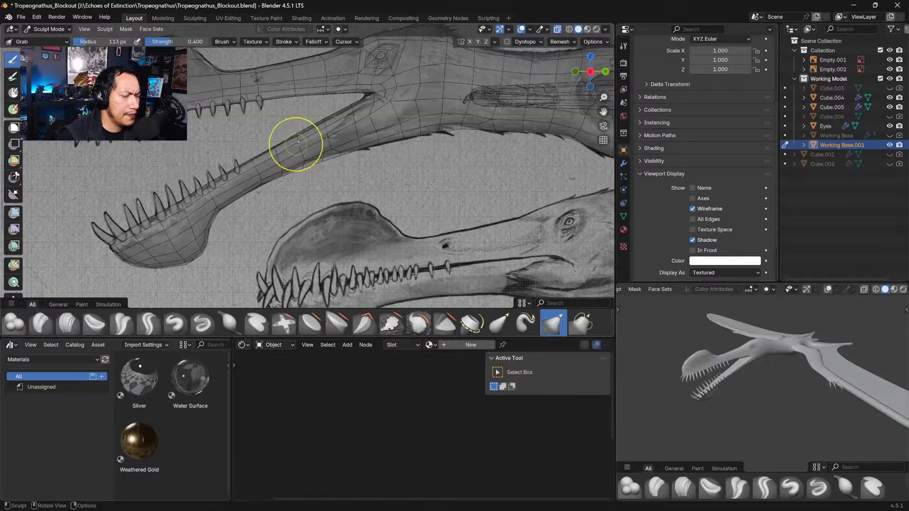
mouse_move(297, 144)
mouse_down()
mouse_move(316, 125)
mouse_move(329, 128)
mouse_move(304, 146)
mouse_move(305, 164)
mouse_move(286, 169)
mouse_up()
drag(301, 167, 322, 155)
drag(338, 153, 363, 143)
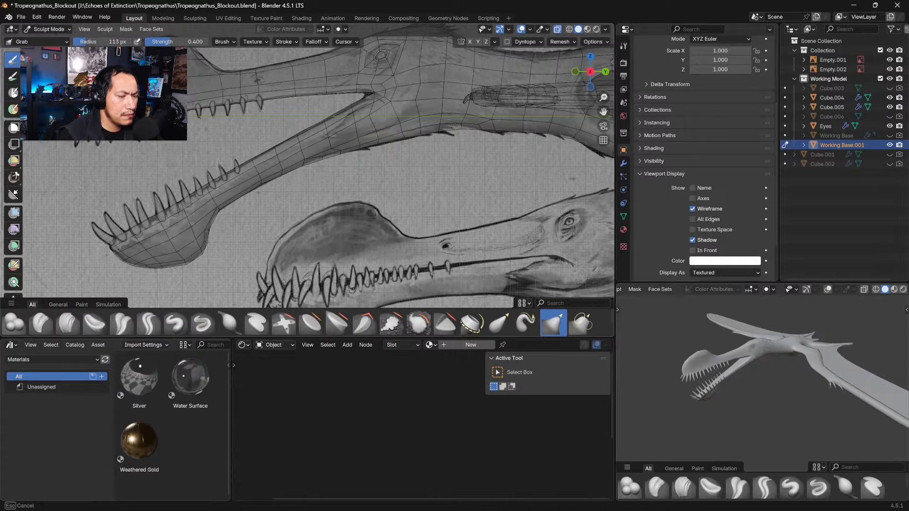
Step: Pull the mesh behind the eye and along the top of the head to the sketch's outline with the Grab brush
shift+middle_drag(469, 126, 423, 185)
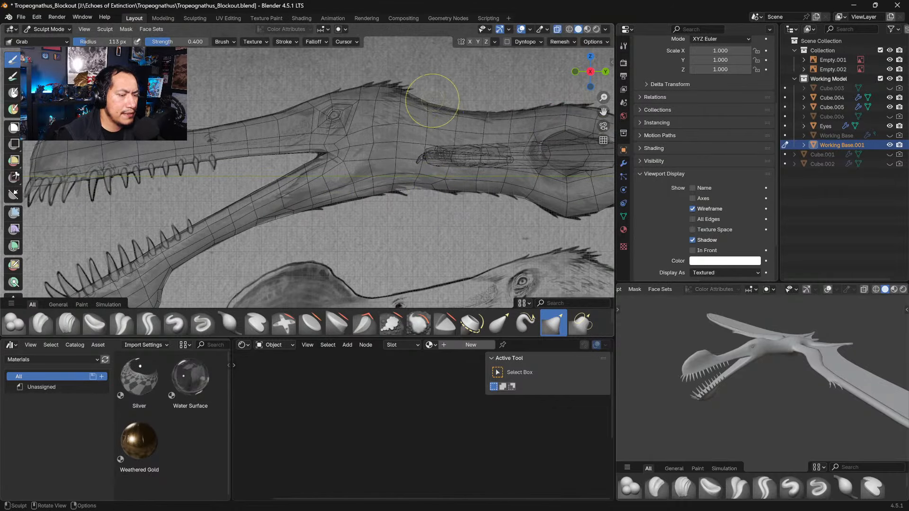
shift+middle_drag(429, 114, 432, 100)
drag(370, 115, 384, 79)
drag(353, 120, 356, 122)
Step: Adjust the upper jaw's top edge from above the eye forward to the nostril with the Grab brush
mouse_move(355, 107)
ctrl+middle_down()
mouse_move(359, 87)
mouse_move(325, 132)
ctrl+middle_up()
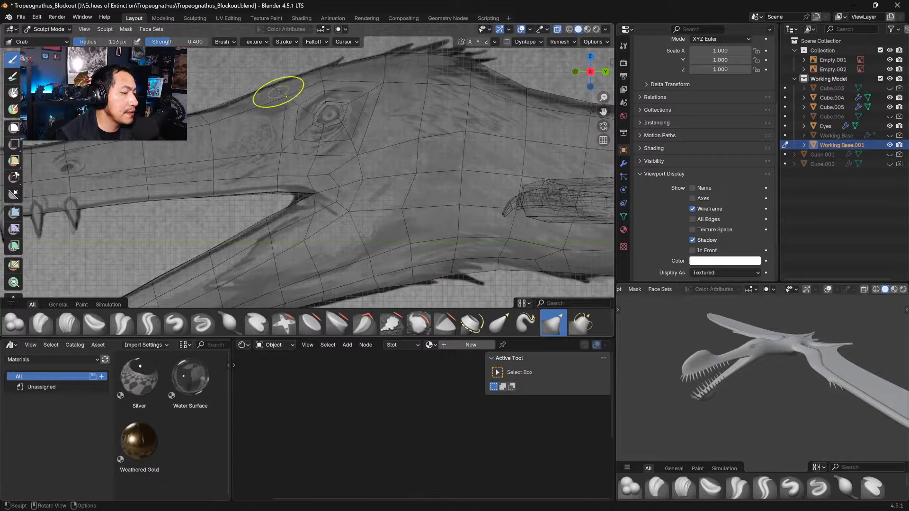
drag(269, 87, 274, 89)
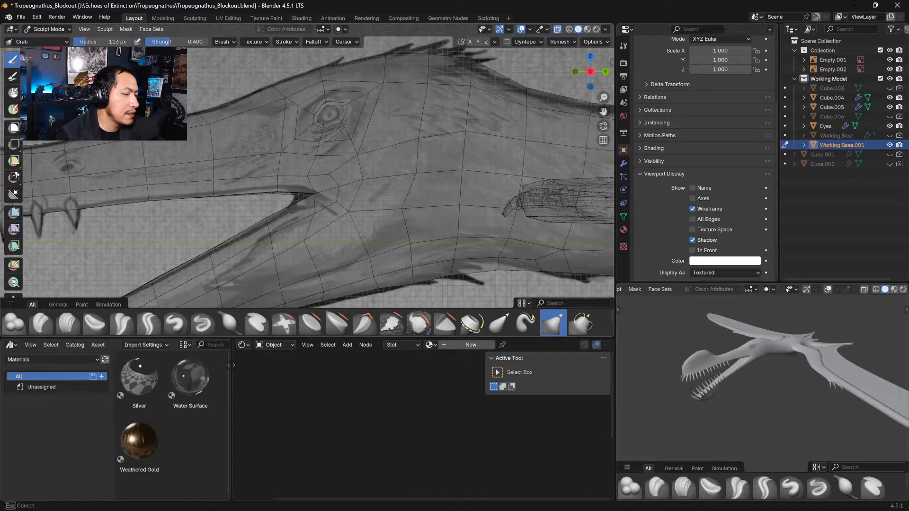
drag(203, 113, 216, 112)
drag(142, 120, 142, 143)
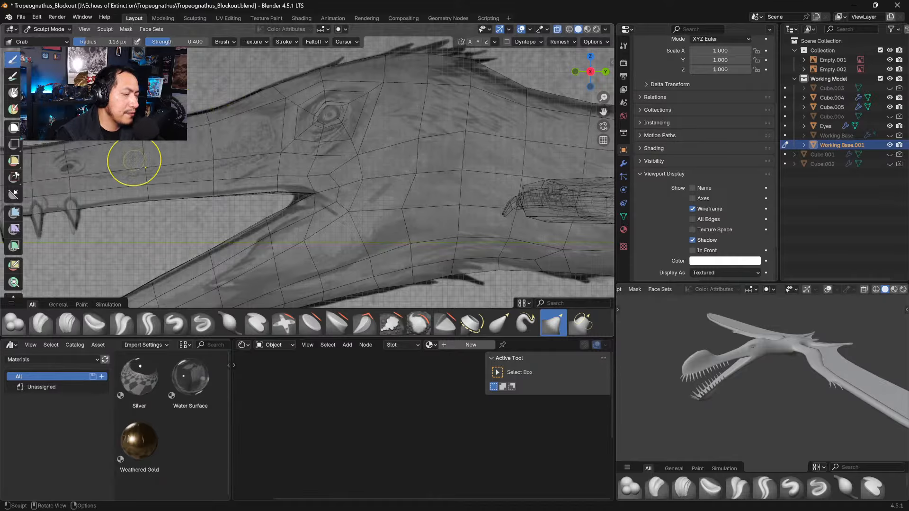
drag(64, 146, 67, 148)
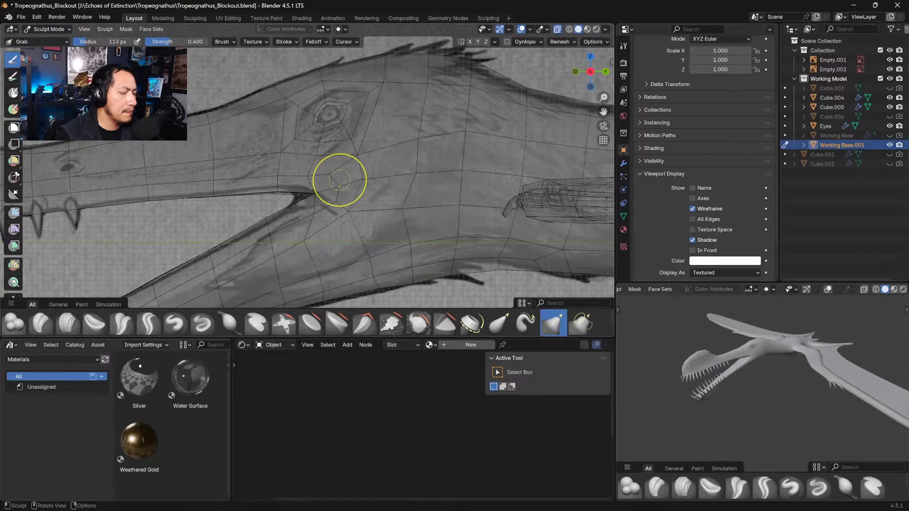
Step: Grab-sculpt the snout crest's rear base and its front edge to follow the reference sketch and even out the nearby mesh
mouse_move(305, 175)
shift+middle_down()
mouse_move(295, 192)
mouse_move(479, 142)
shift+middle_up()
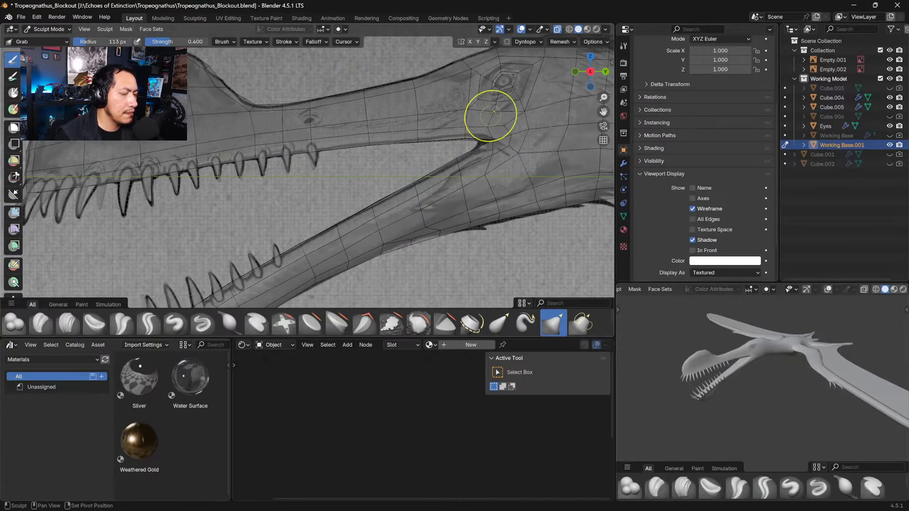
mouse_move(227, 95)
shift+middle_down()
mouse_move(289, 122)
mouse_move(361, 123)
shift+middle_up()
mouse_move(356, 119)
mouse_down()
mouse_move(380, 137)
mouse_move(387, 165)
mouse_up()
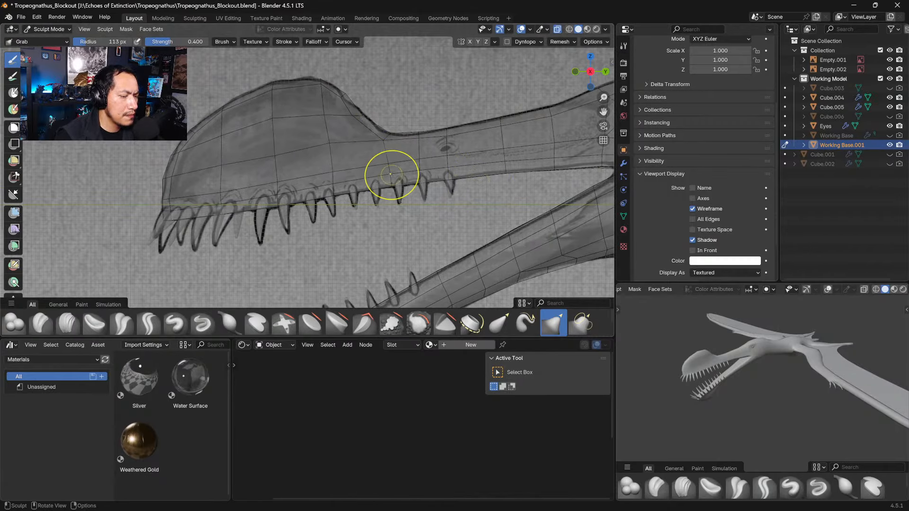
mouse_move(163, 179)
mouse_down()
mouse_move(183, 147)
mouse_move(168, 177)
mouse_up()
drag(167, 177, 168, 173)
drag(181, 152, 182, 147)
drag(182, 145, 182, 149)
drag(195, 131, 223, 108)
drag(231, 107, 229, 112)
drag(229, 112, 231, 114)
drag(231, 135, 228, 136)
drag(225, 161, 220, 149)
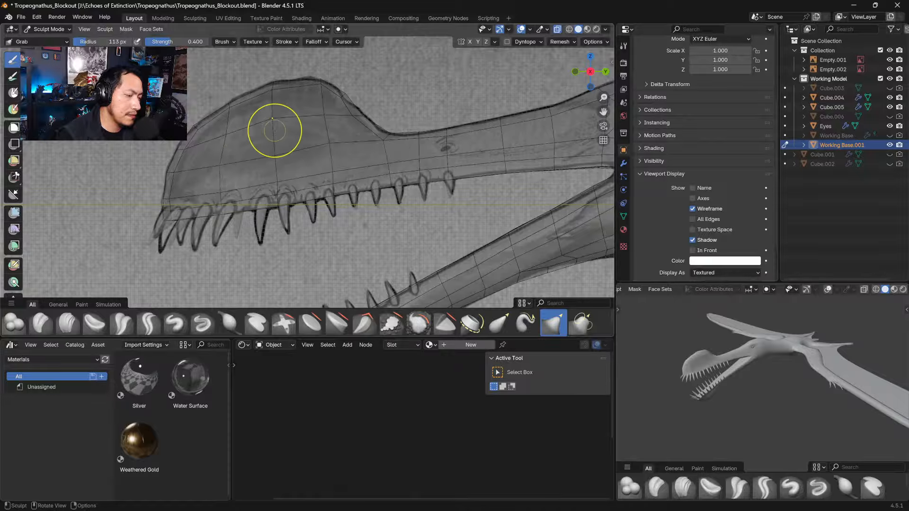
Step: Even out the edge flow across the snout crest's middle, tooth line and rear base with the Grab brush
drag(277, 123, 277, 152)
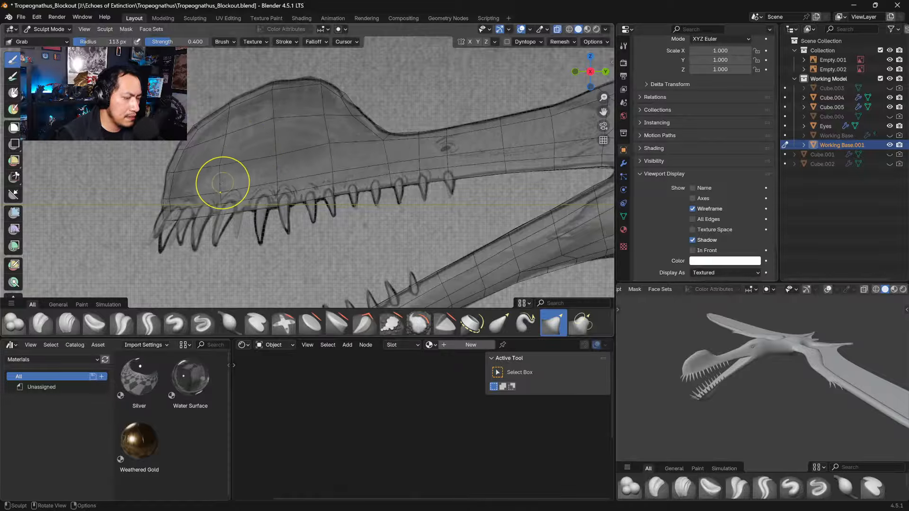
mouse_move(227, 203)
mouse_down()
mouse_move(219, 214)
mouse_move(222, 194)
mouse_move(184, 167)
mouse_up()
mouse_move(170, 196)
mouse_down()
mouse_move(161, 201)
mouse_move(165, 195)
mouse_up()
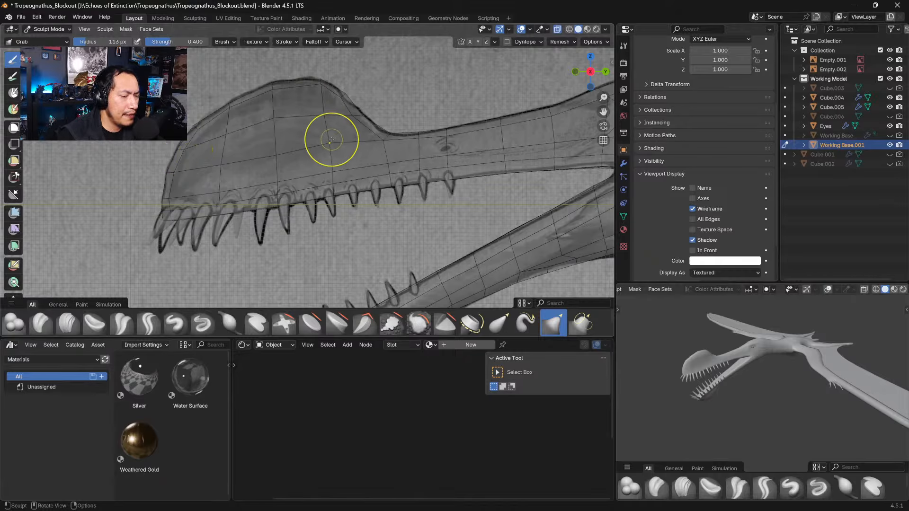
drag(330, 162, 371, 147)
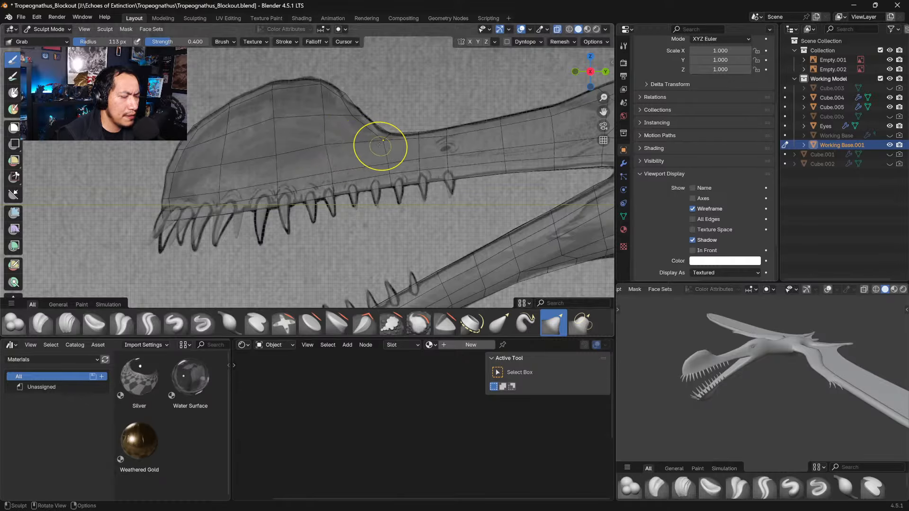
Step: Refine the lower jaw's tip, crest and shaft along the tooth line with the Grab brush
scroll(351, 162, down, 2)
mouse_move(366, 211)
shift+middle_down()
mouse_move(314, 86)
mouse_move(328, 108)
shift+middle_up()
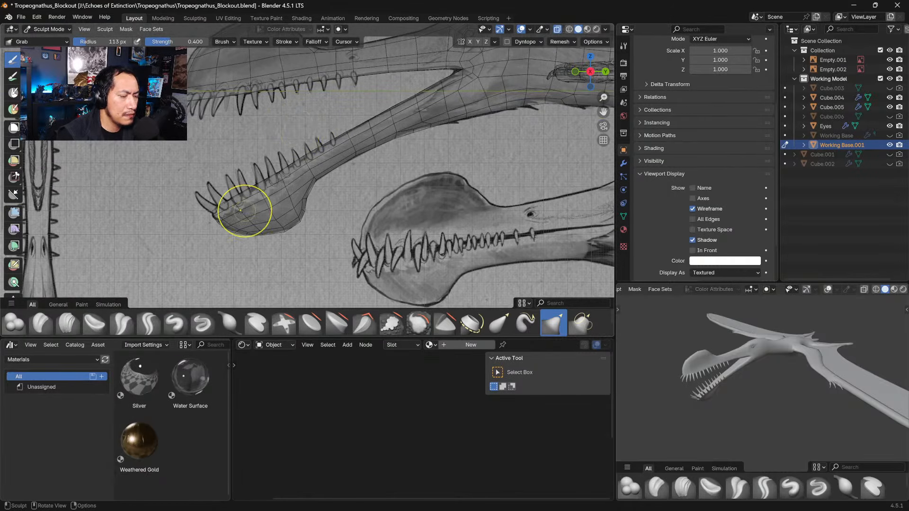
mouse_move(244, 206)
mouse_down()
mouse_move(218, 199)
mouse_move(231, 203)
mouse_up()
drag(231, 203, 268, 177)
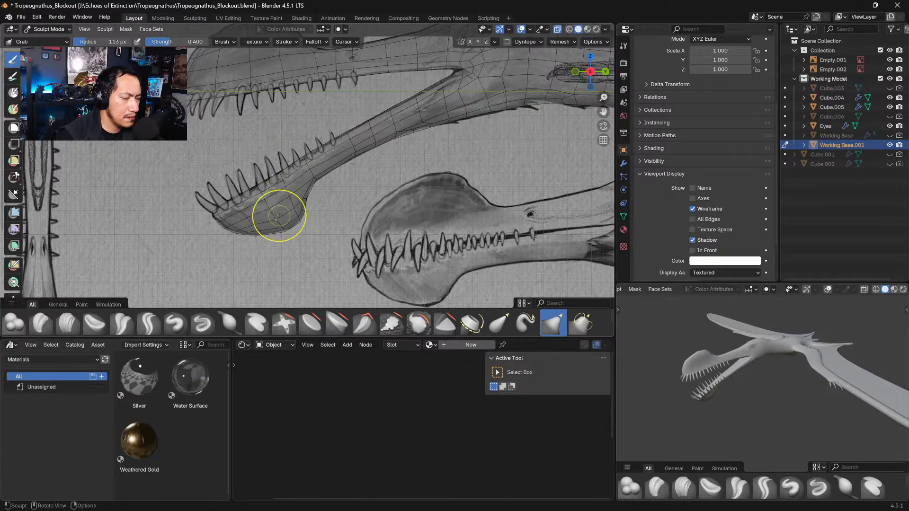
drag(307, 153, 373, 117)
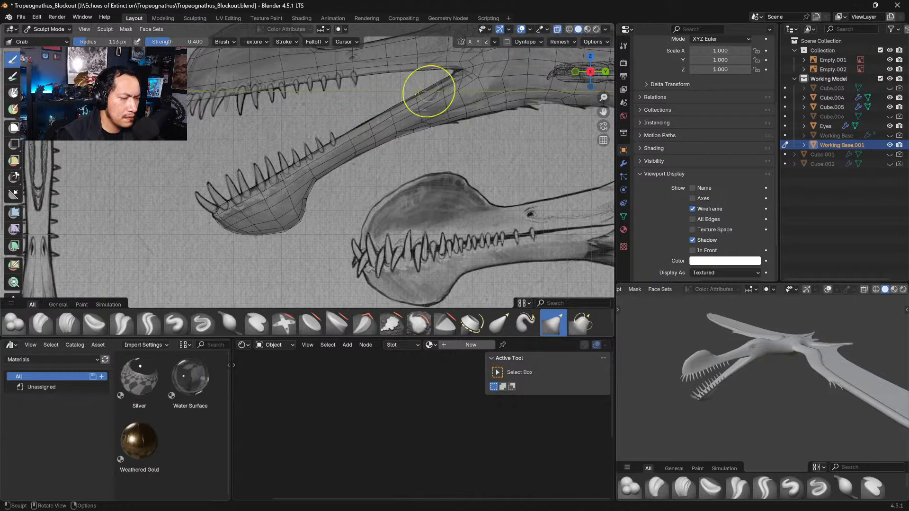
Step: Adjust the lower jaw's upper edge just ahead of the mouth corner with the Grab brush
drag(416, 95, 401, 103)
drag(401, 103, 417, 103)
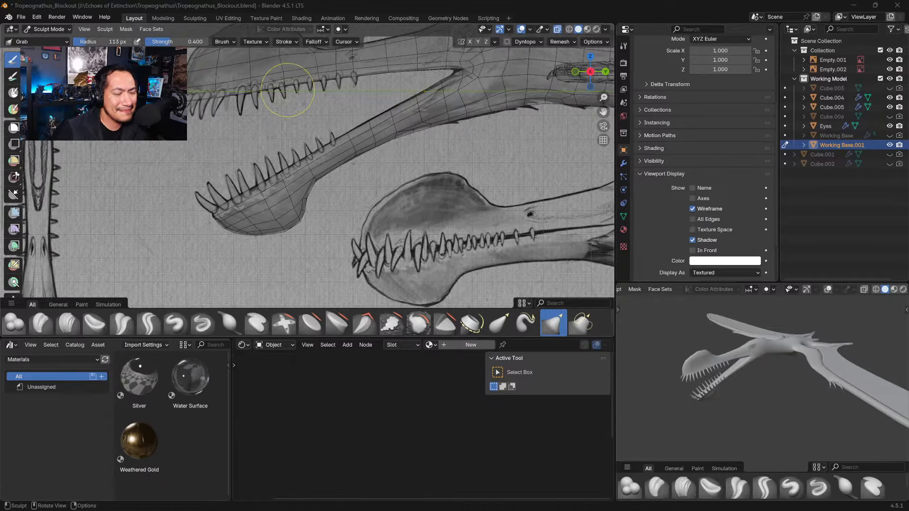
right_click(422, 169)
Step: Turn off X-ray shading and hide the collection that holds the reference images
mouse_move(428, 174)
middle_down()
mouse_move(452, 210)
mouse_move(476, 197)
middle_up()
click(557, 29)
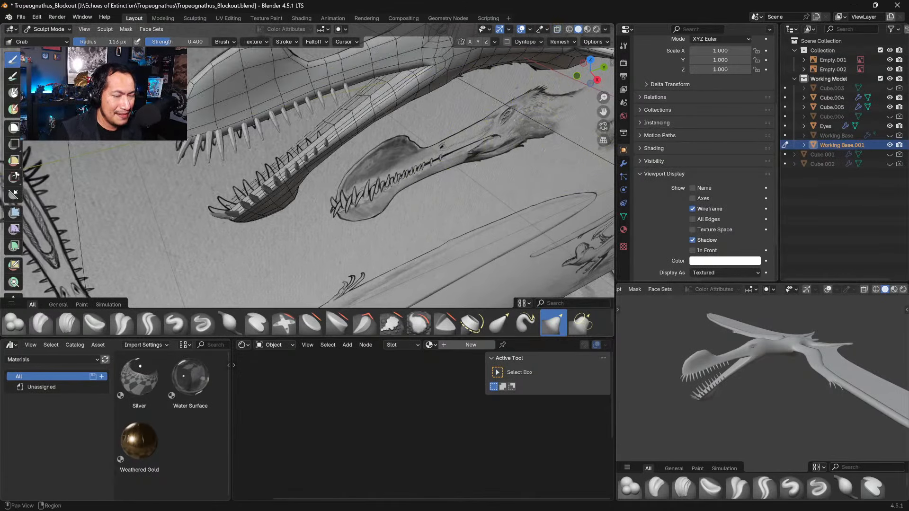
mouse_move(453, 172)
middle_down()
mouse_move(451, 203)
mouse_move(469, 205)
middle_up()
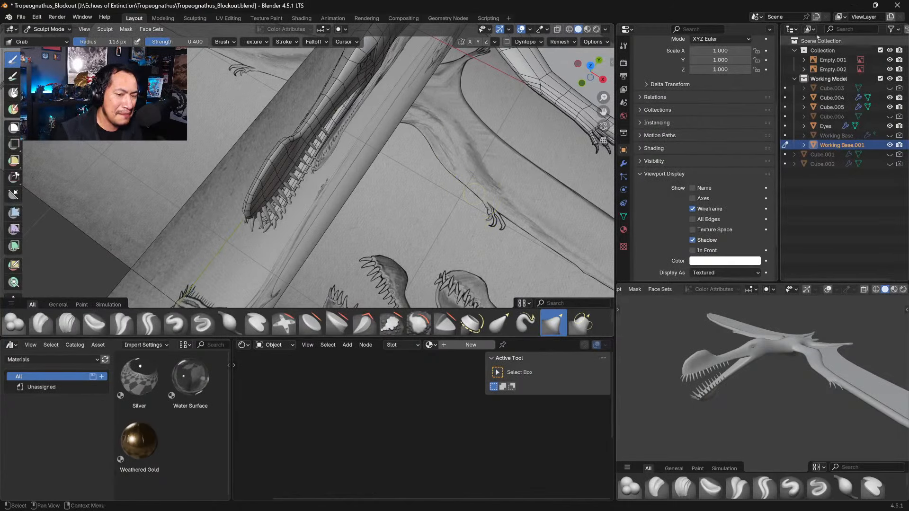
click(881, 50)
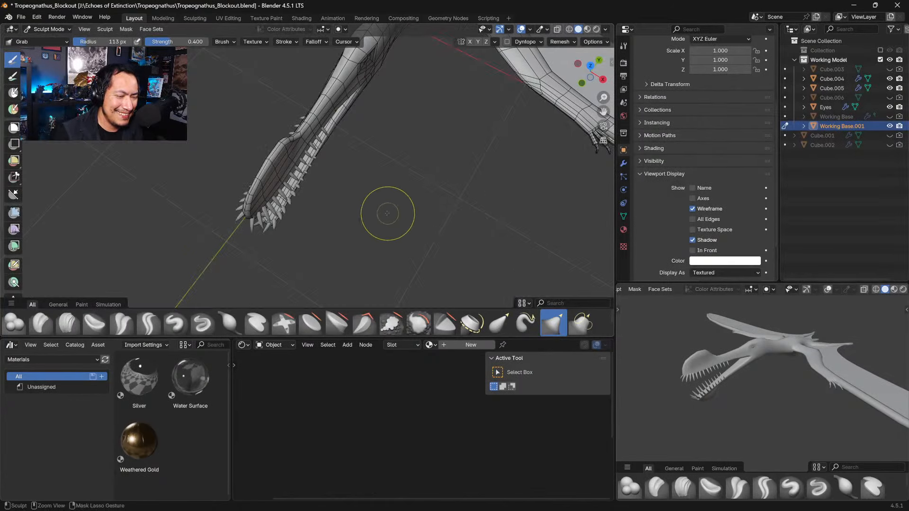
Step: Check the whole model from the side and below, and smooth the torso's underside with the Smooth brush
mouse_move(385, 213)
middle_down()
mouse_move(387, 227)
mouse_move(471, 189)
mouse_move(431, 194)
mouse_move(425, 211)
mouse_move(433, 192)
mouse_move(389, 200)
mouse_move(398, 213)
mouse_move(414, 213)
mouse_move(396, 208)
mouse_move(413, 225)
mouse_move(372, 193)
mouse_move(389, 203)
mouse_move(358, 161)
middle_up()
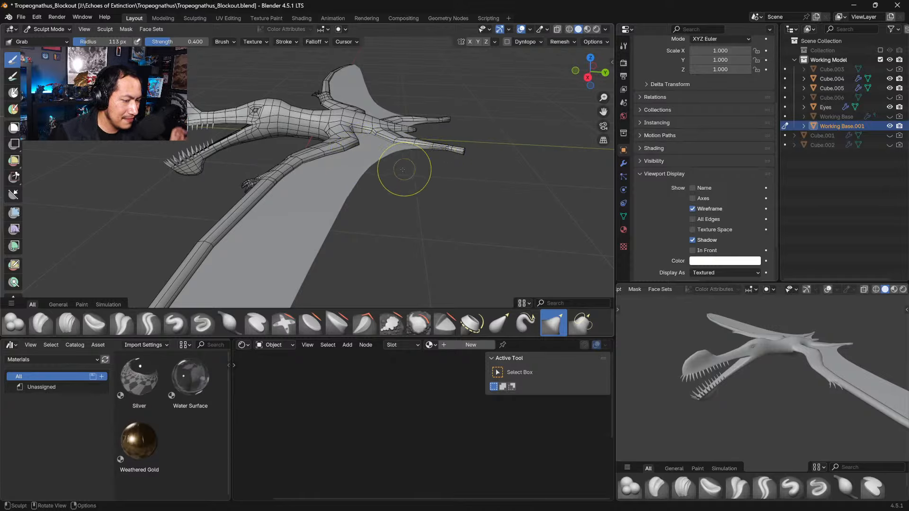
mouse_move(365, 128)
middle_down()
mouse_move(374, 169)
mouse_move(399, 174)
mouse_move(349, 180)
middle_up()
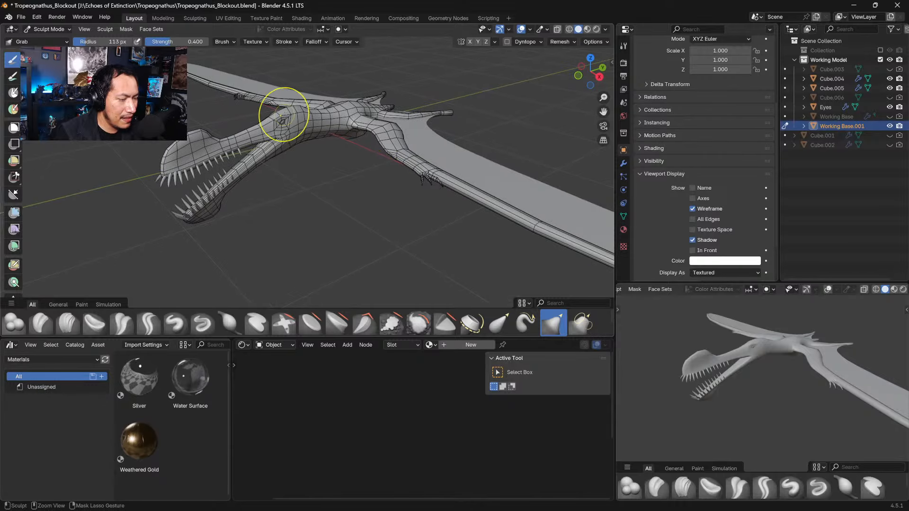
mouse_move(284, 115)
middle_down()
mouse_move(263, 145)
mouse_move(303, 168)
mouse_move(264, 152)
mouse_move(275, 158)
mouse_move(284, 132)
mouse_move(296, 145)
mouse_move(349, 158)
middle_up()
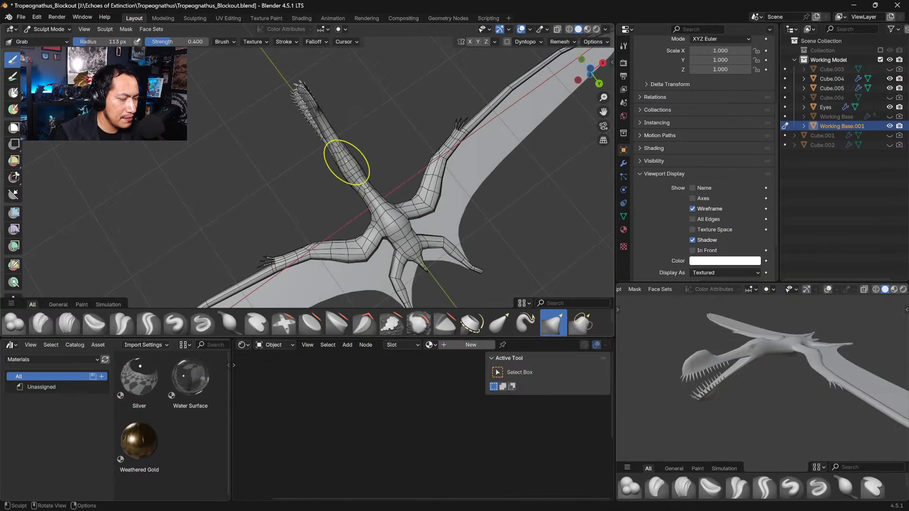
key(shift+s)
drag(388, 232, 385, 213)
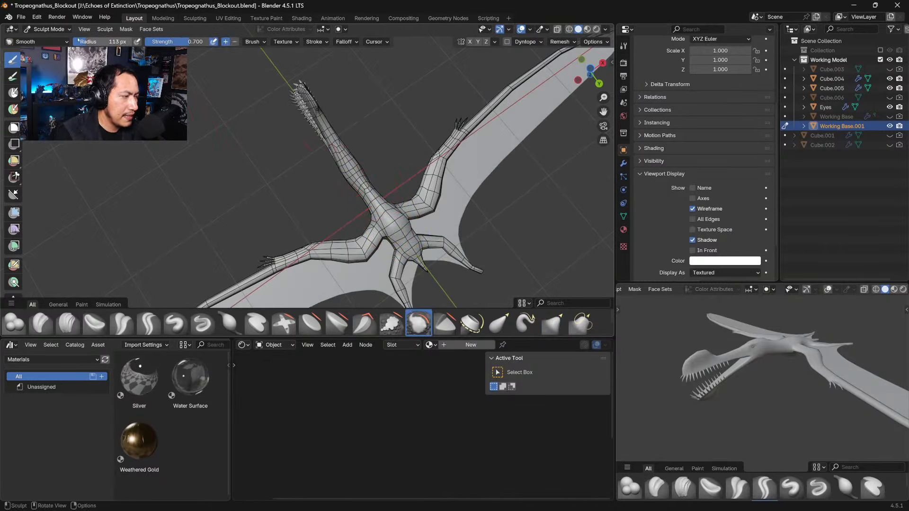
Step: Return the creature mesh to Object Mode and save the blend file
click(50, 29)
click(50, 41)
middle_drag(389, 227, 446, 188)
click(21, 17)
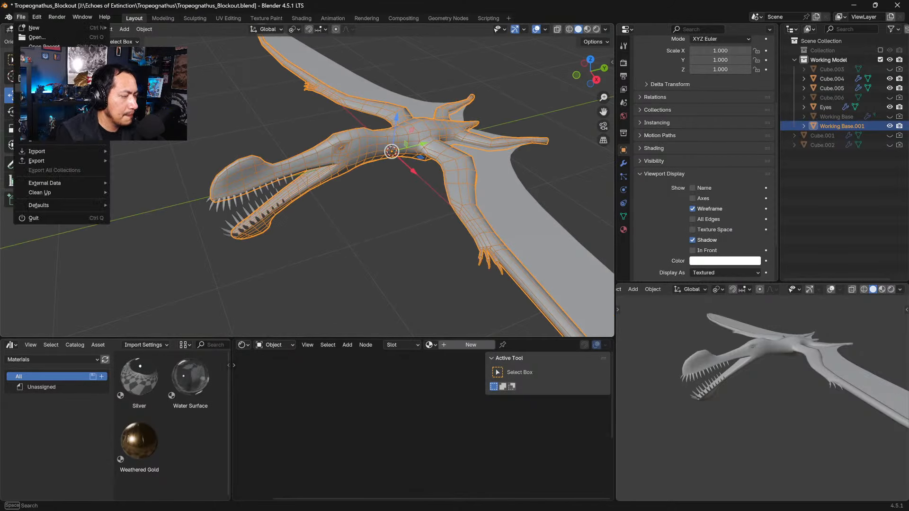
click(19, 78)
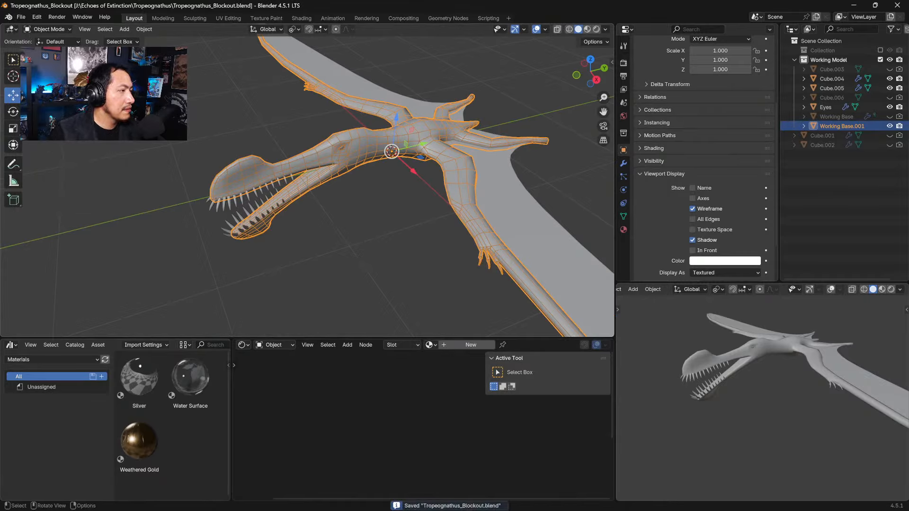